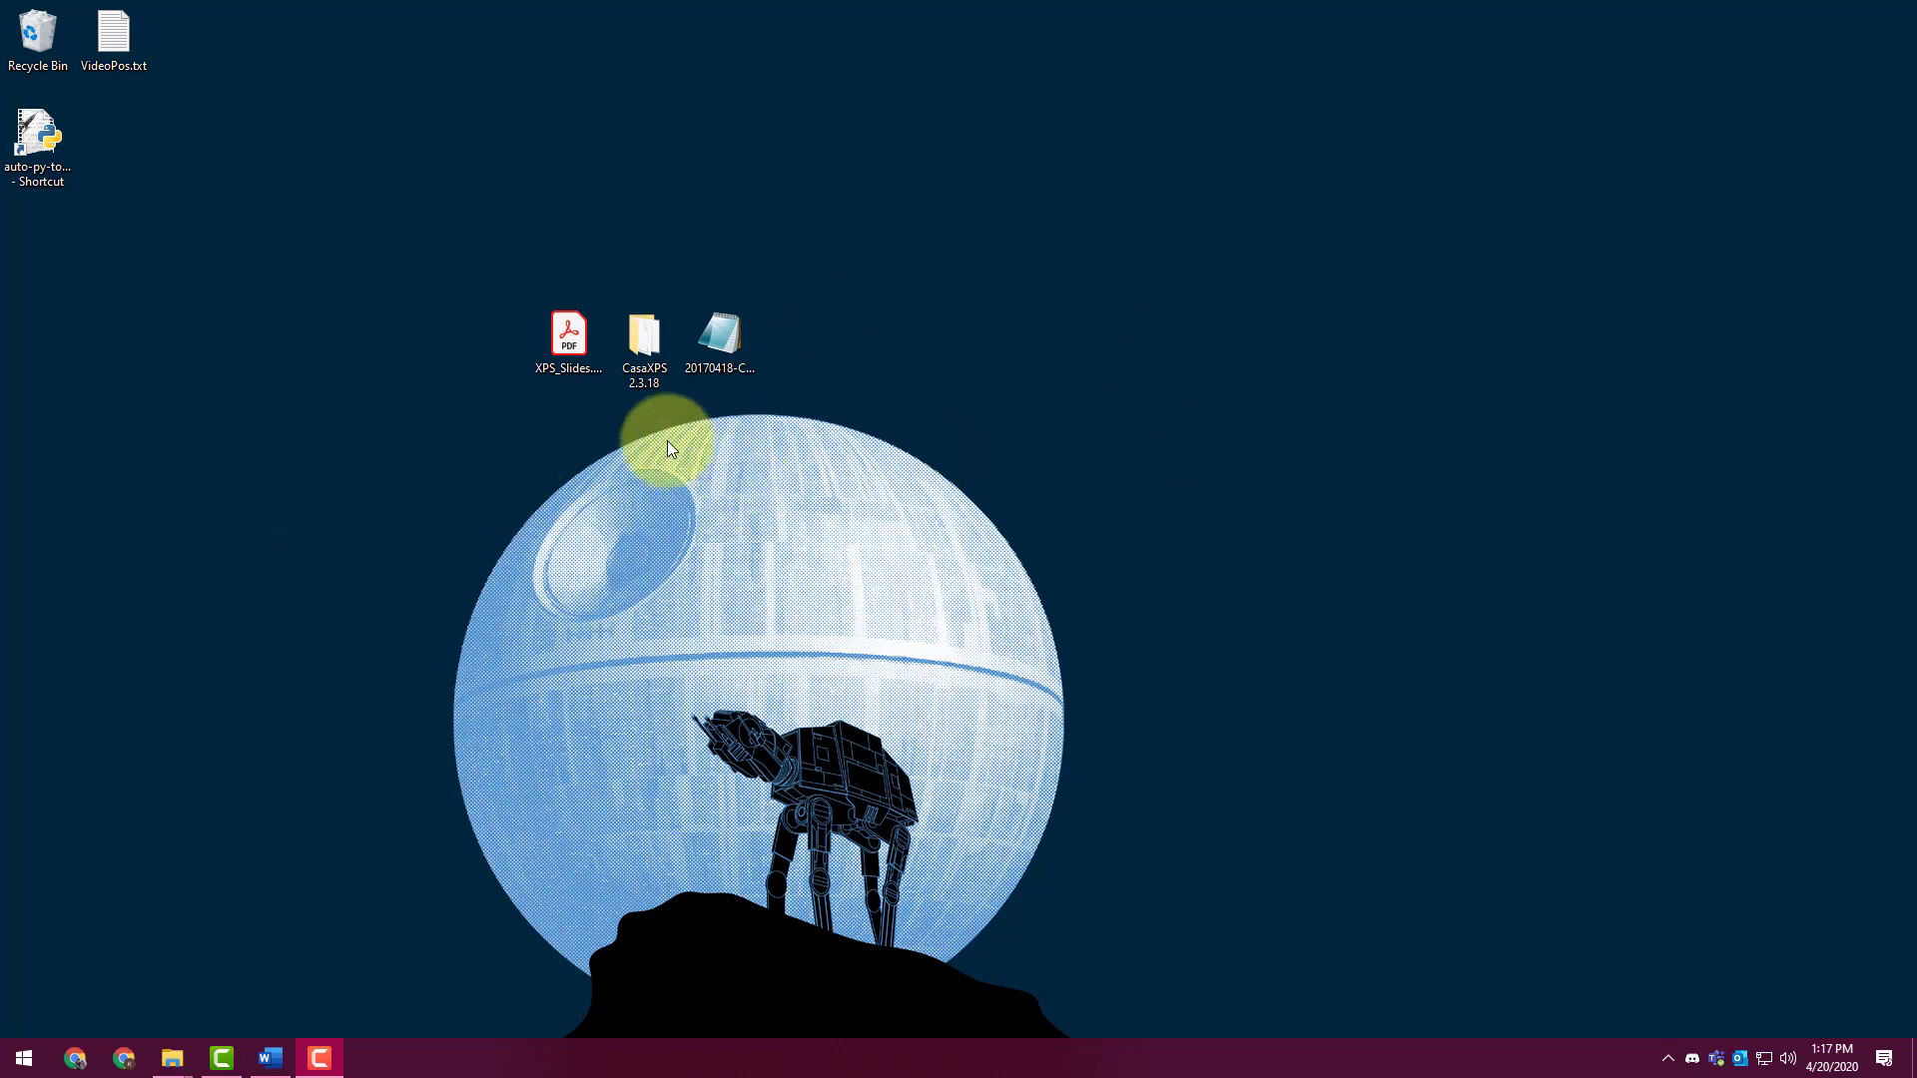
Open the CasaXPS 2.3.18 folder on the desktop and launch CasaXPS.exe
double_click(645, 372)
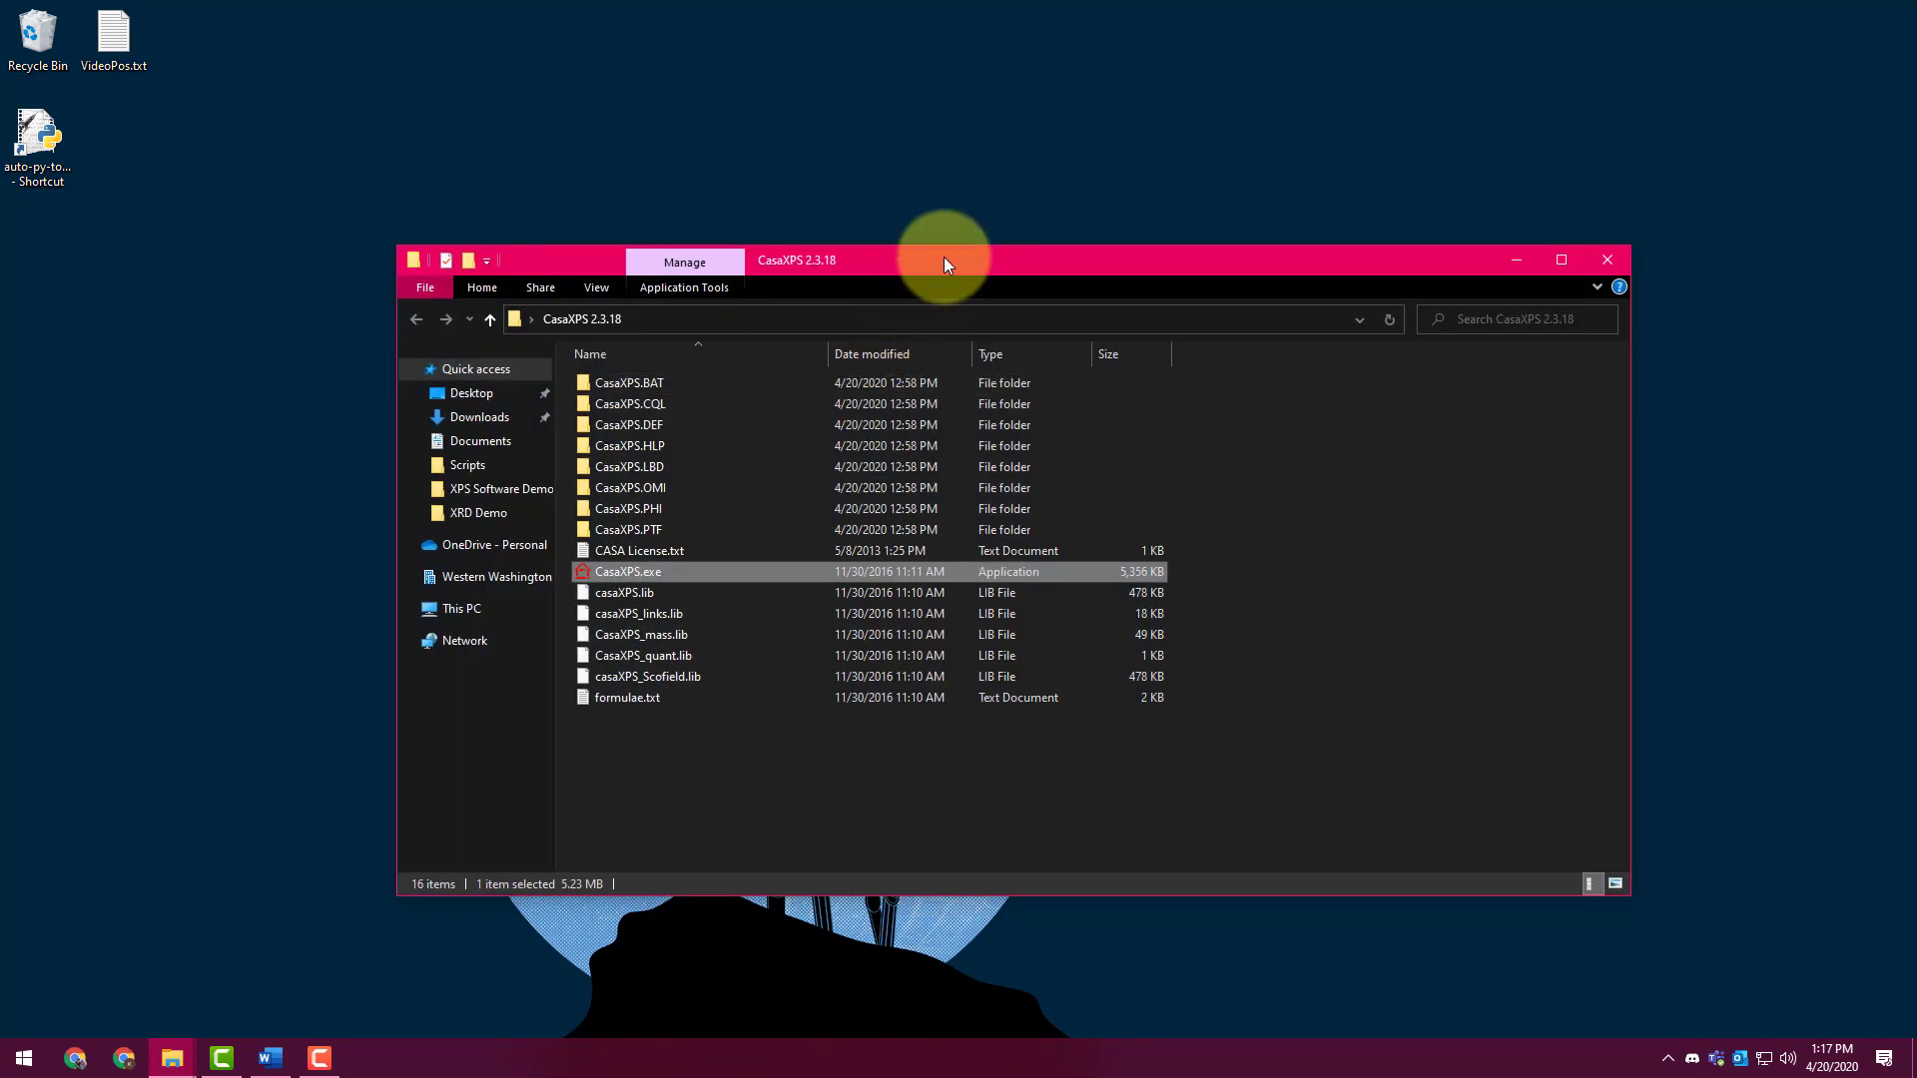
right_click(679, 573)
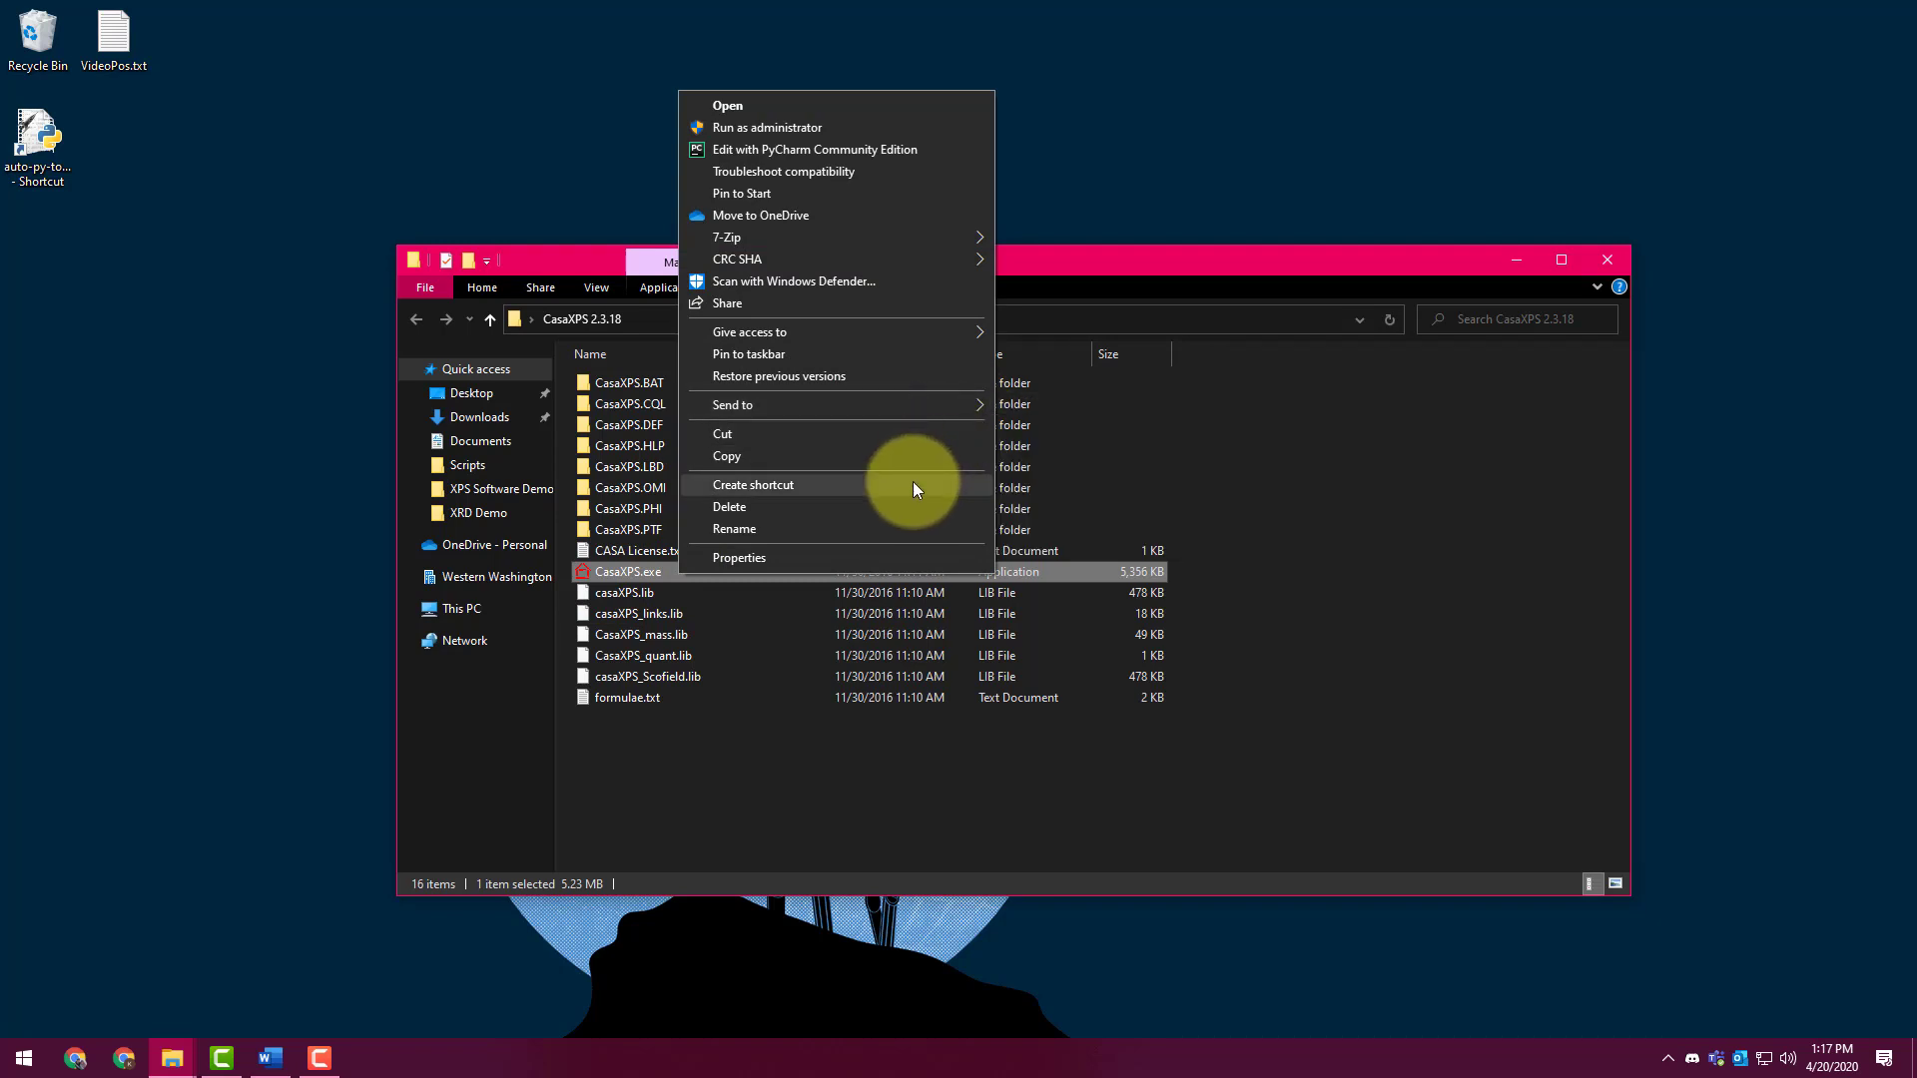
left_click(668, 755)
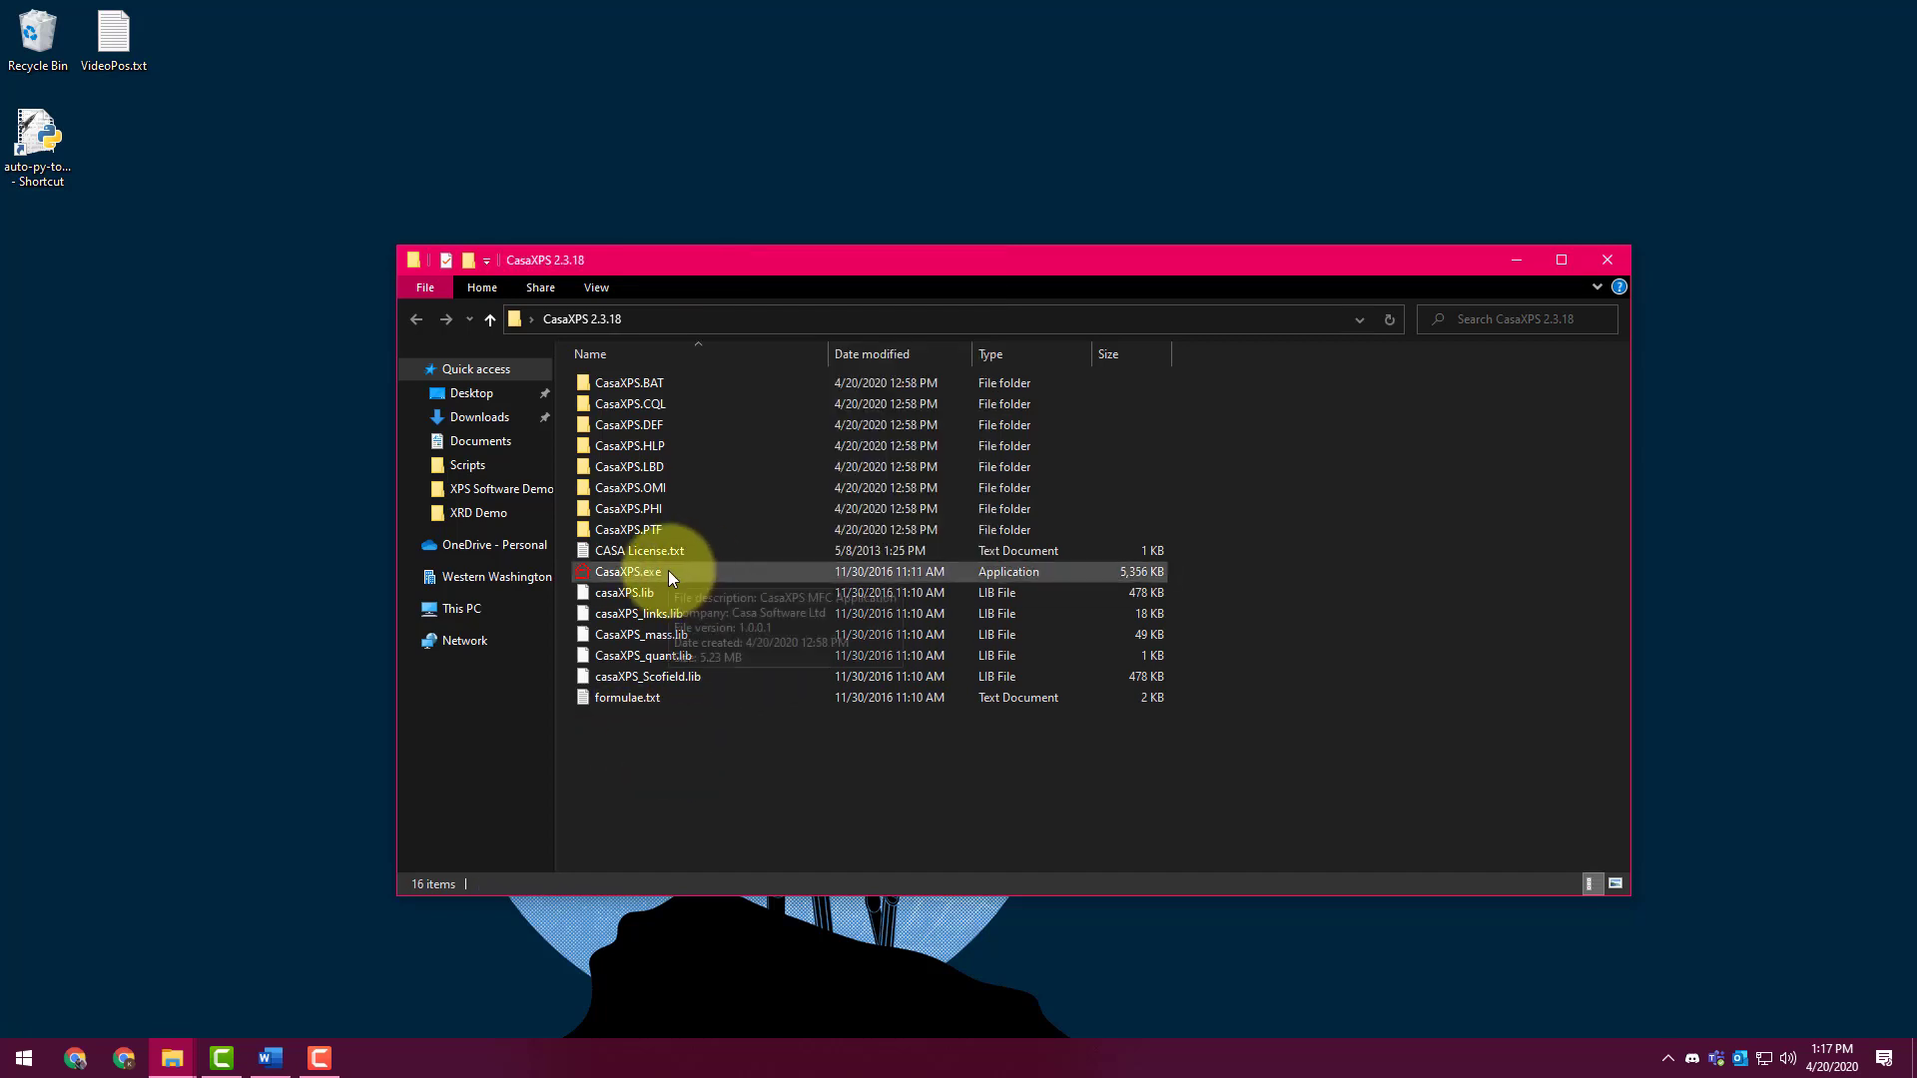
left_click(668, 572)
double_click(668, 572)
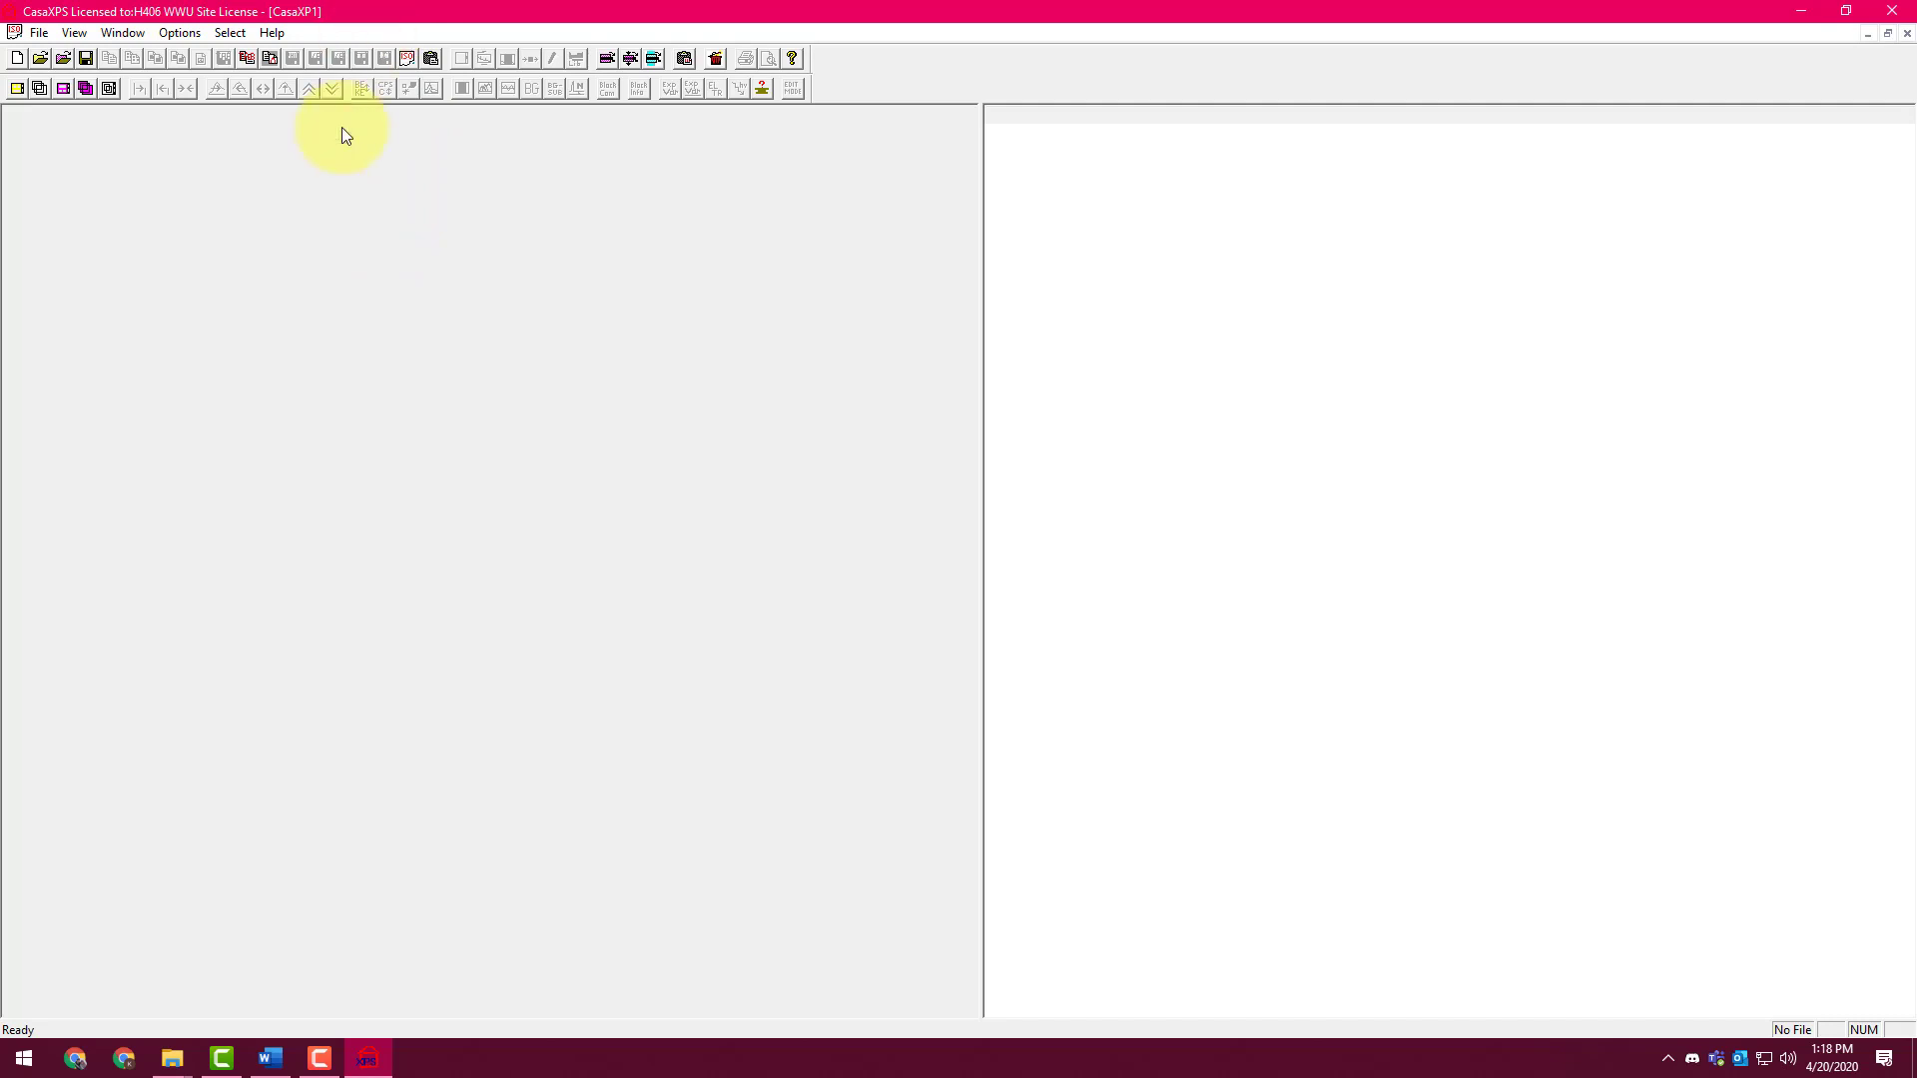
Update the Western Washington University site license in the About CasaXPS dialog and close the dialog
left_click(272, 33)
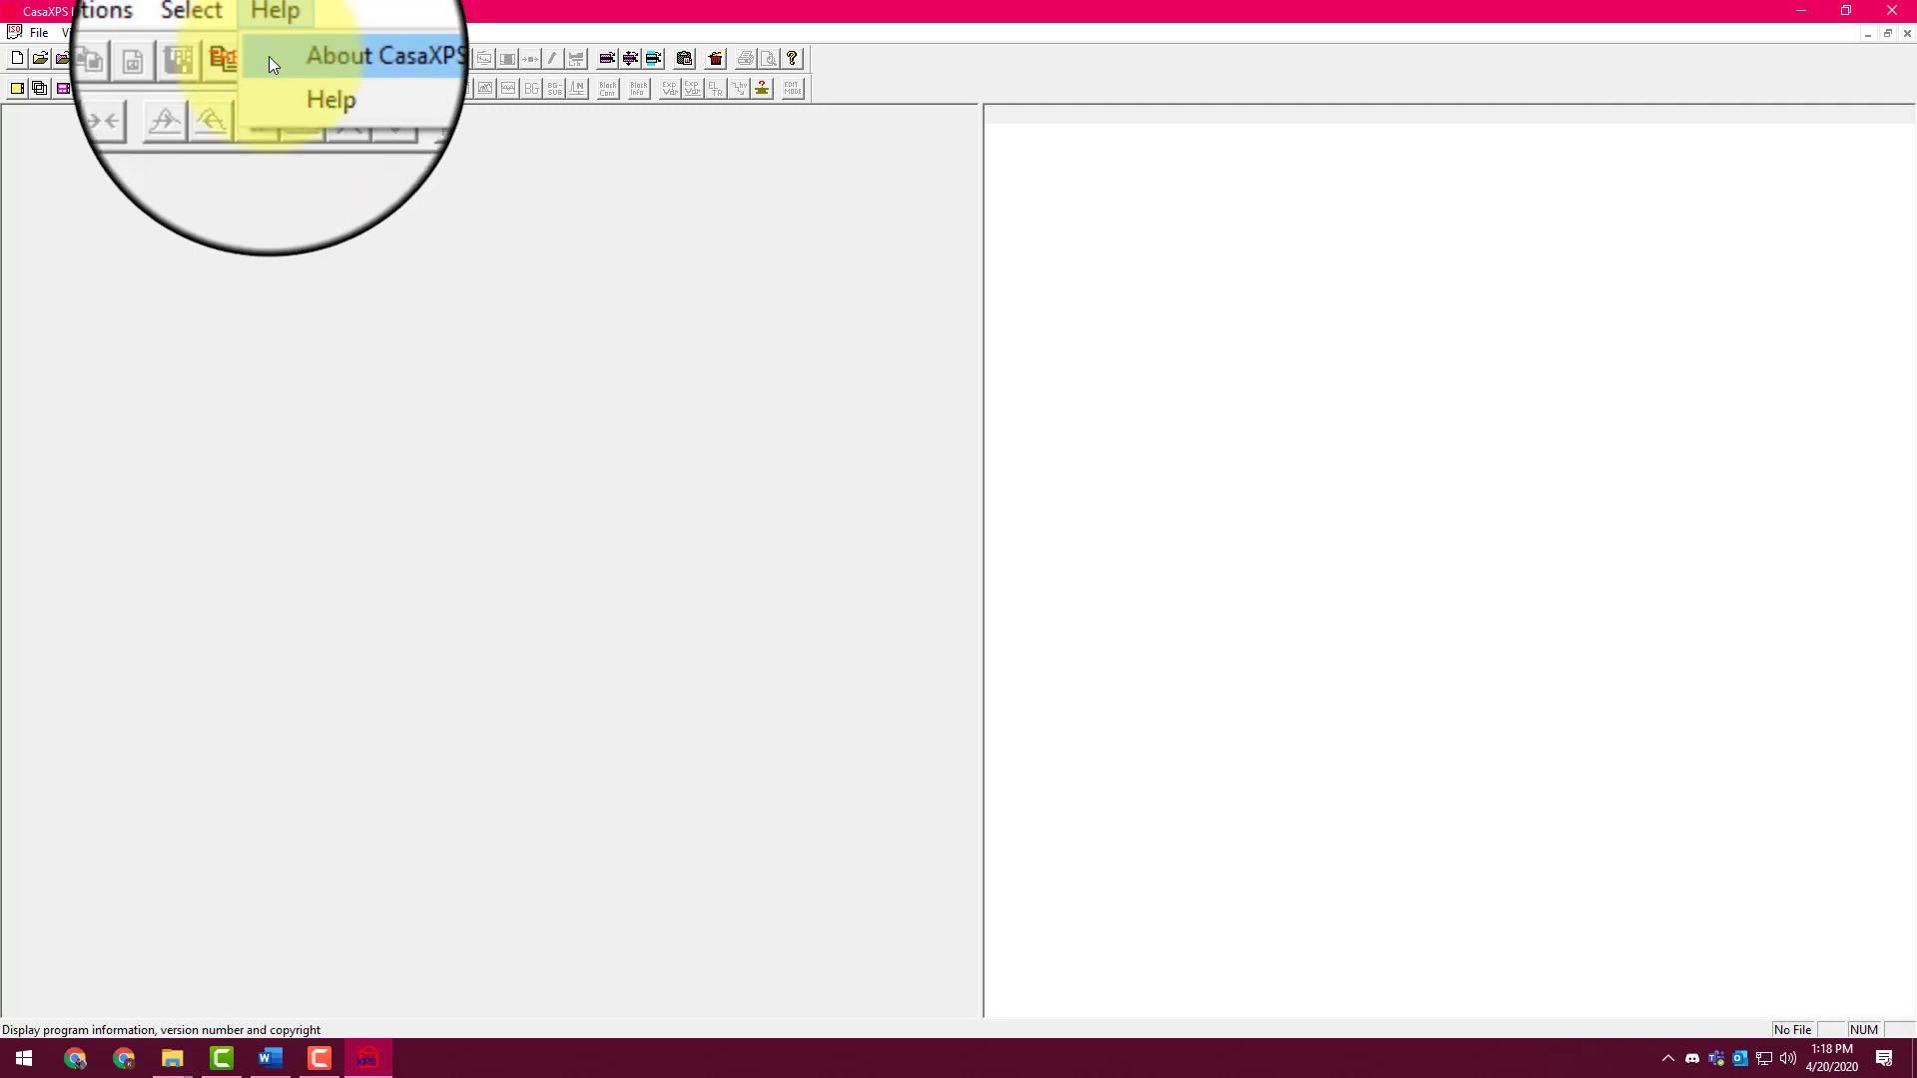
left_click(268, 56)
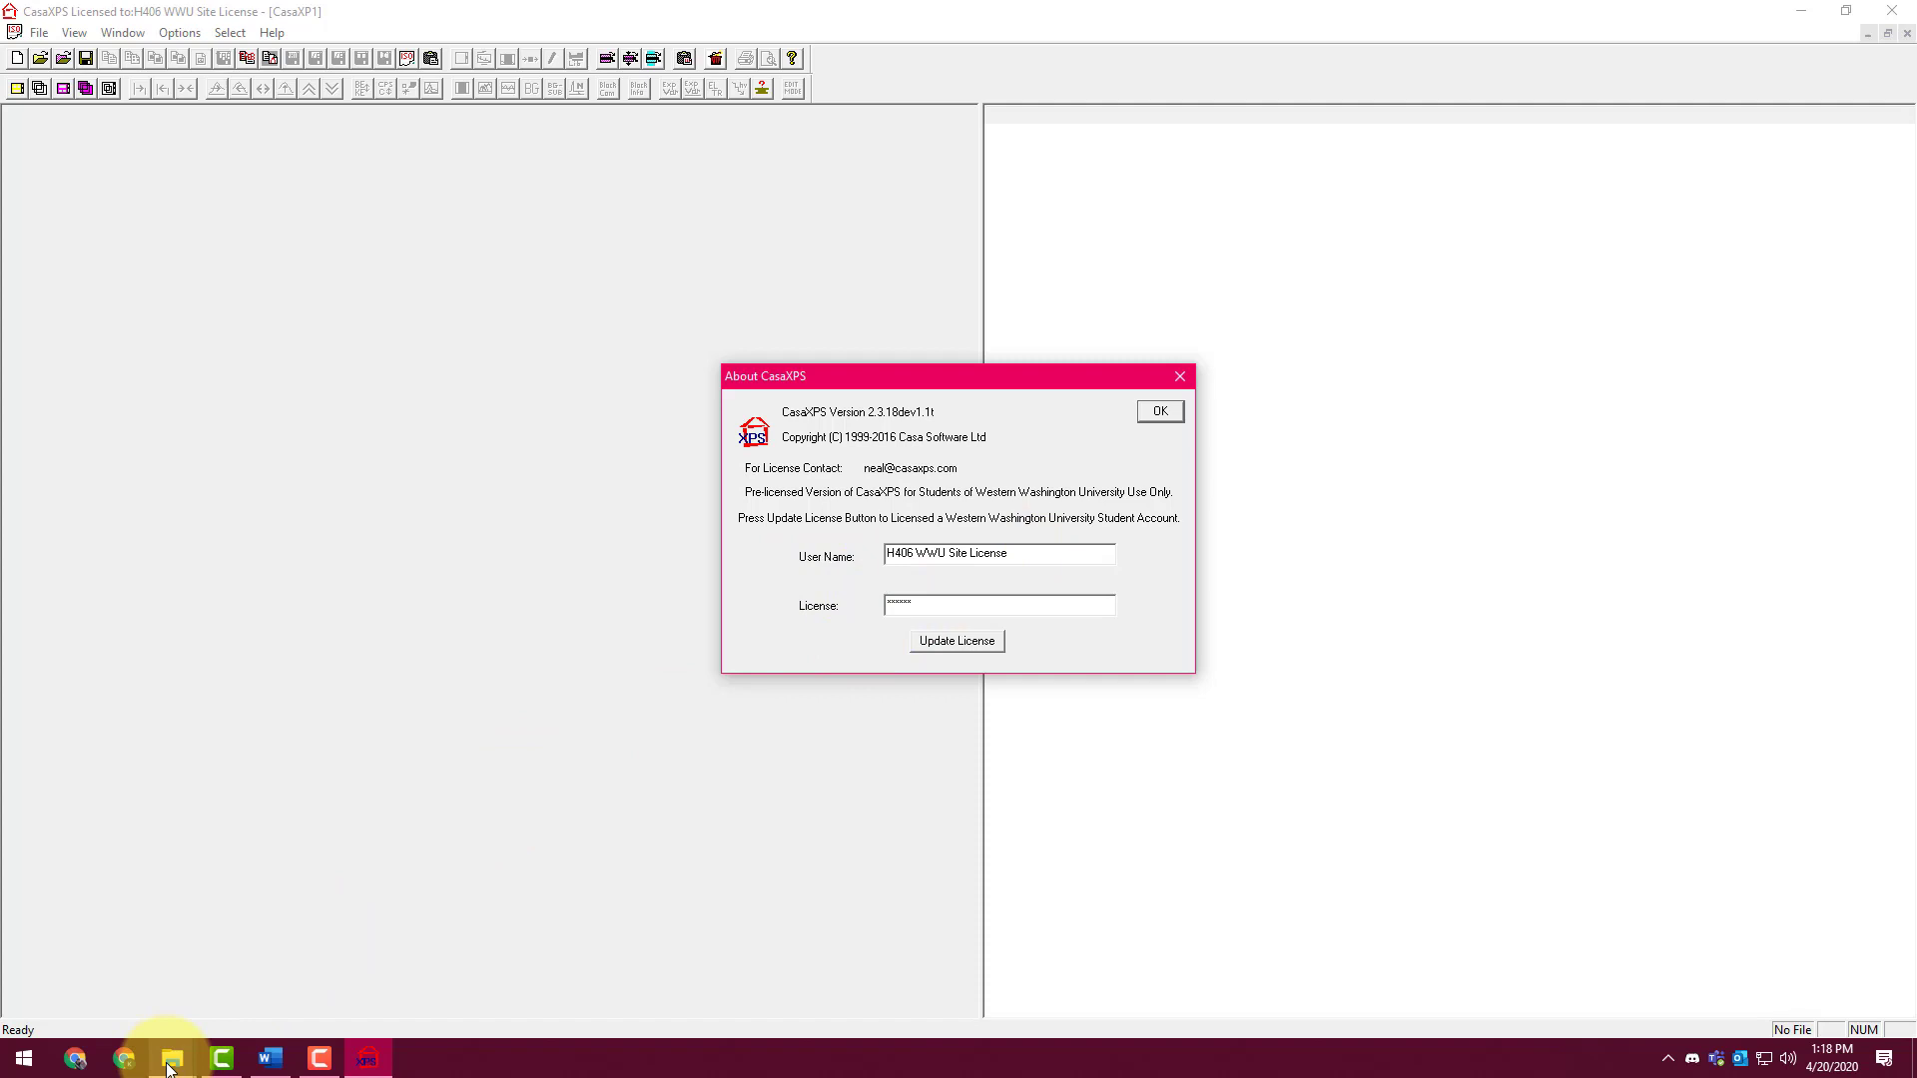
mouse_move(167, 1067)
left_click(333, 974)
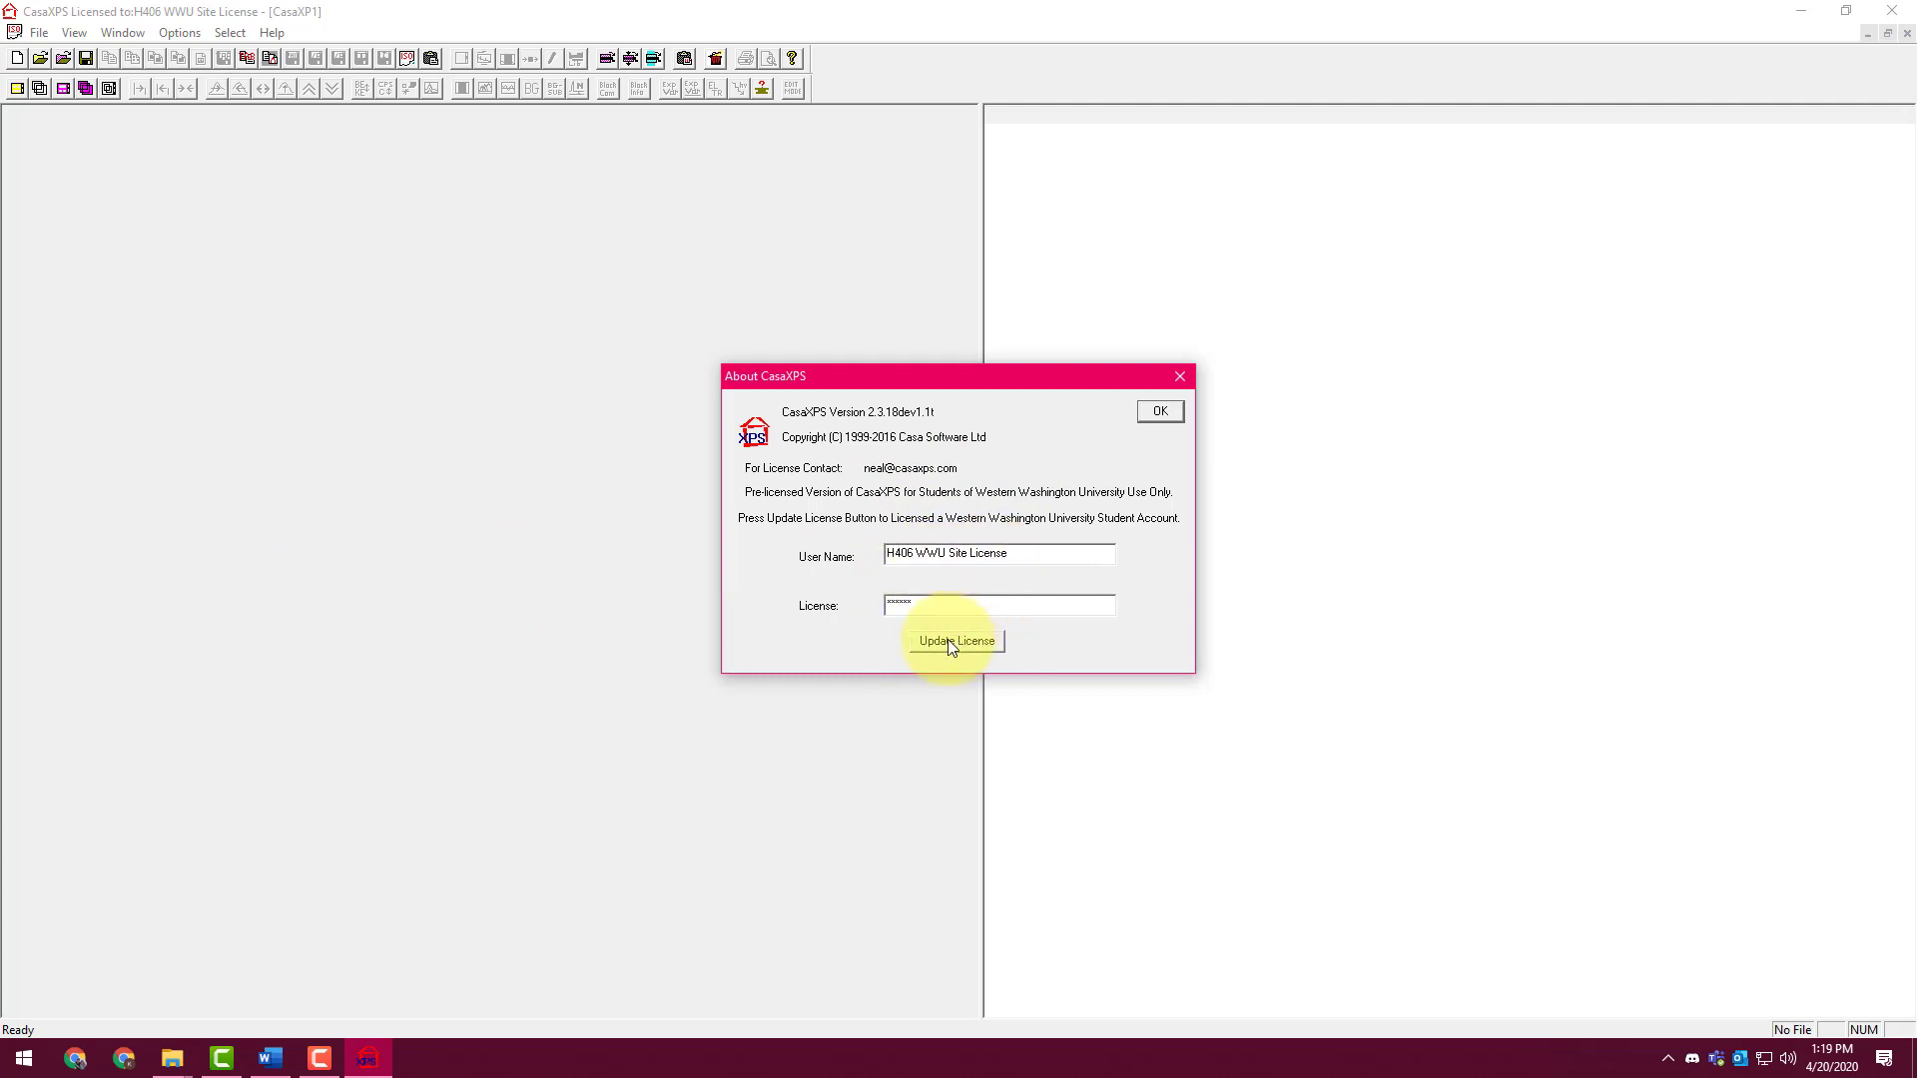
left_click(951, 644)
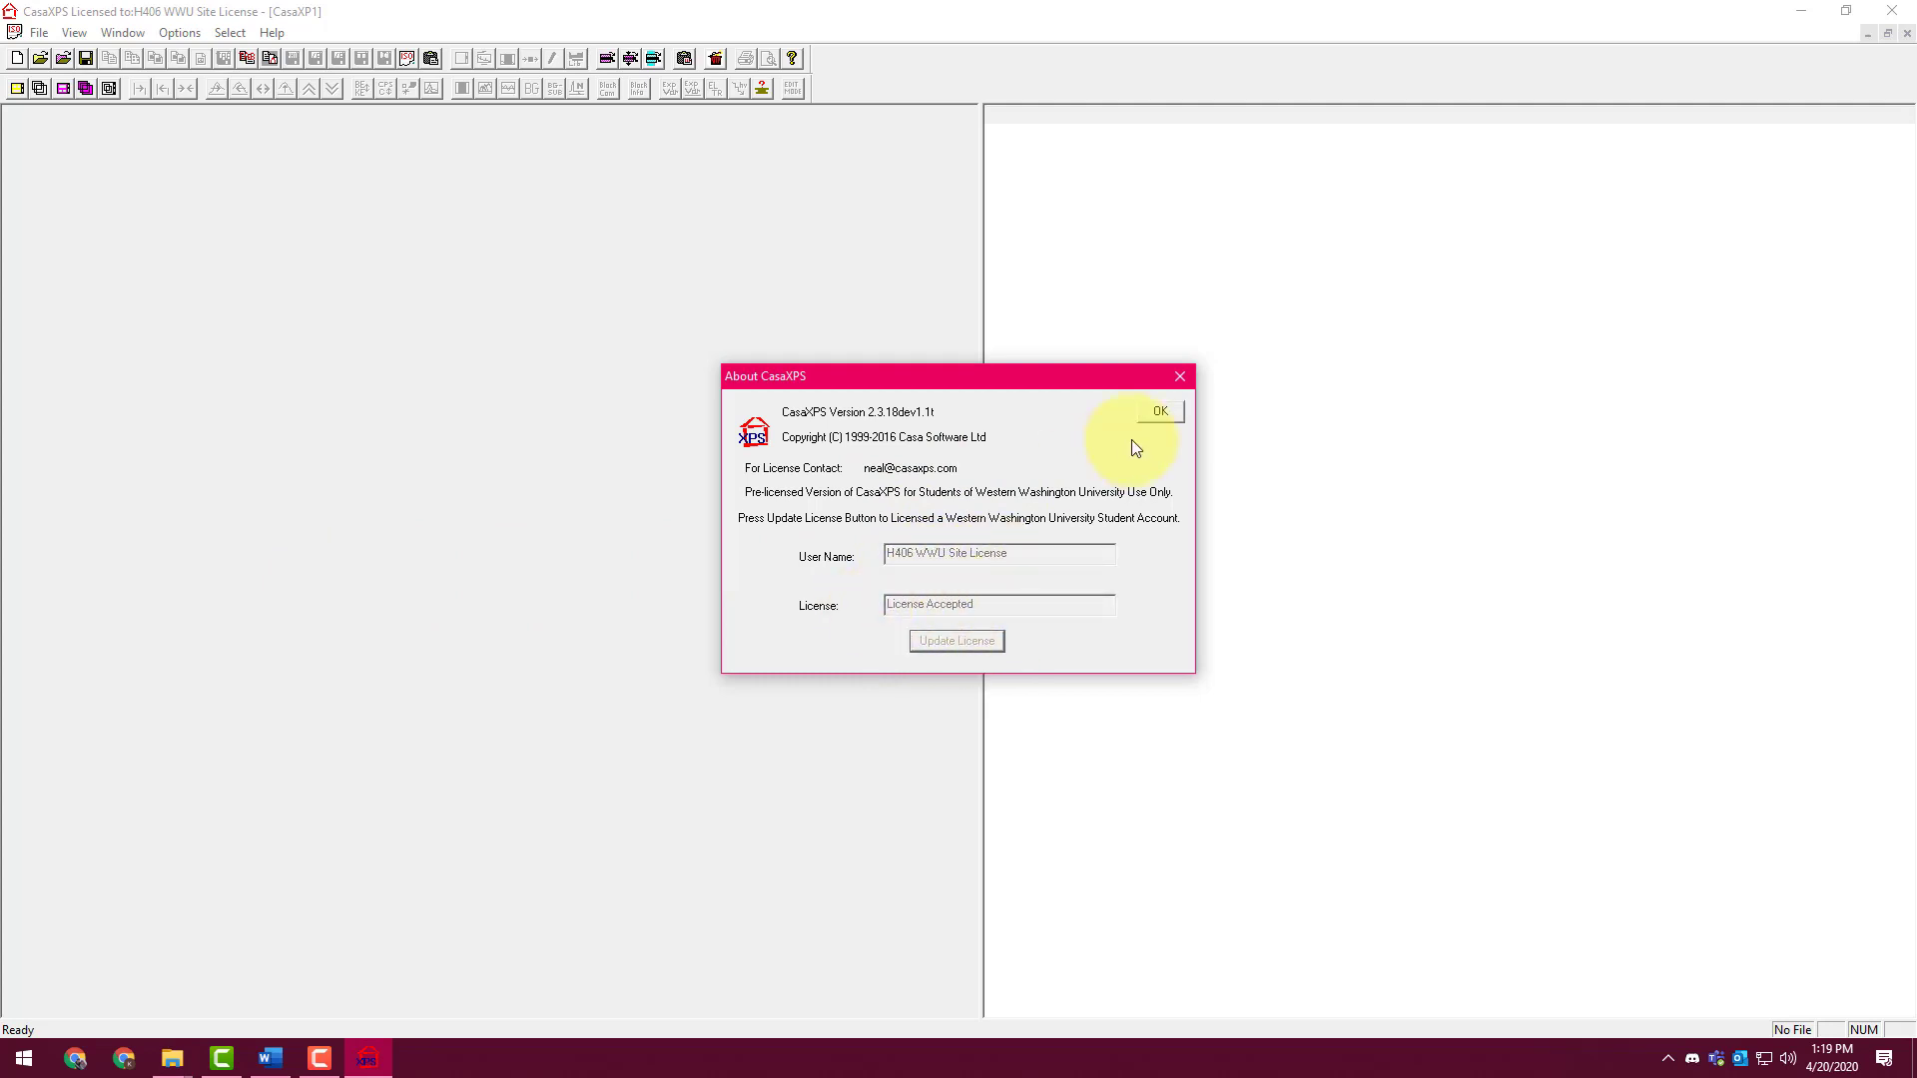
left_click(1160, 414)
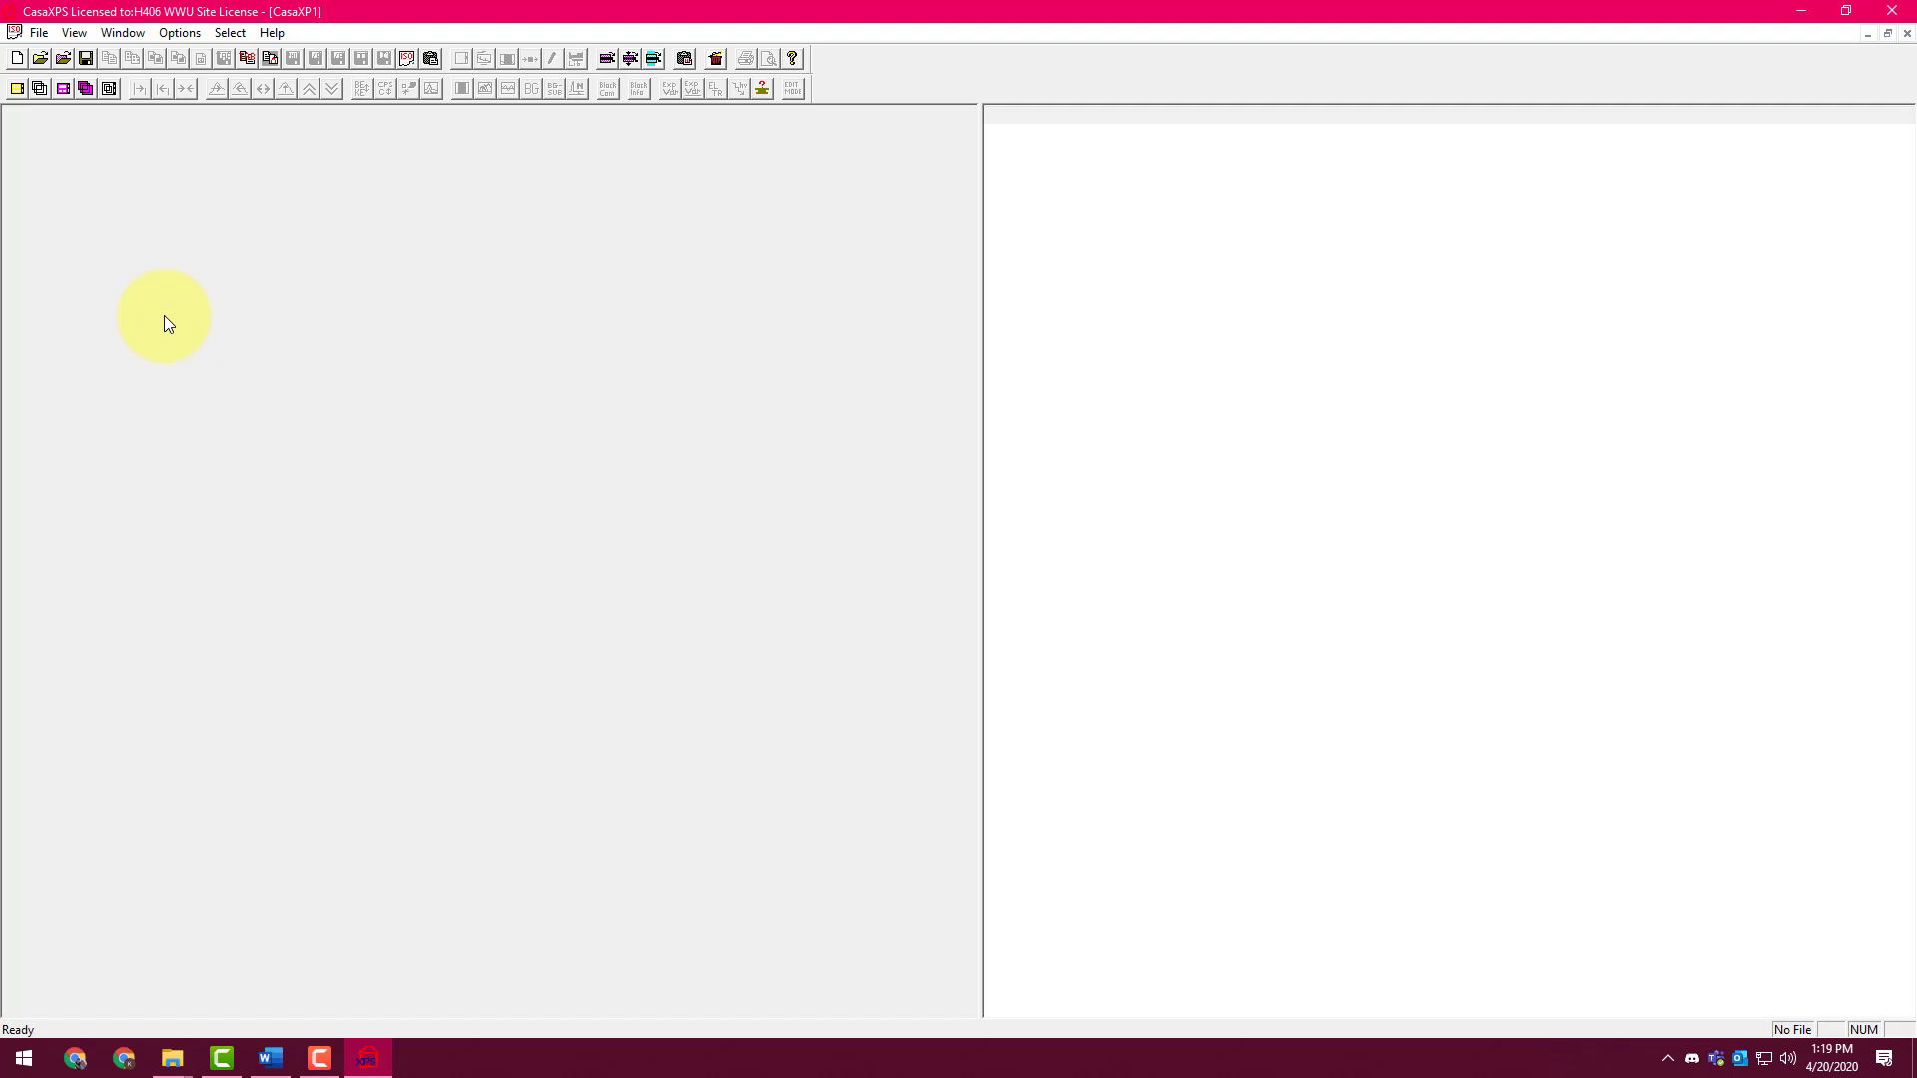
Open the VAMAS file 20170418-ColloidsSample-2.vms from the Desktop and widen the spectrum display area
left_click(41, 33)
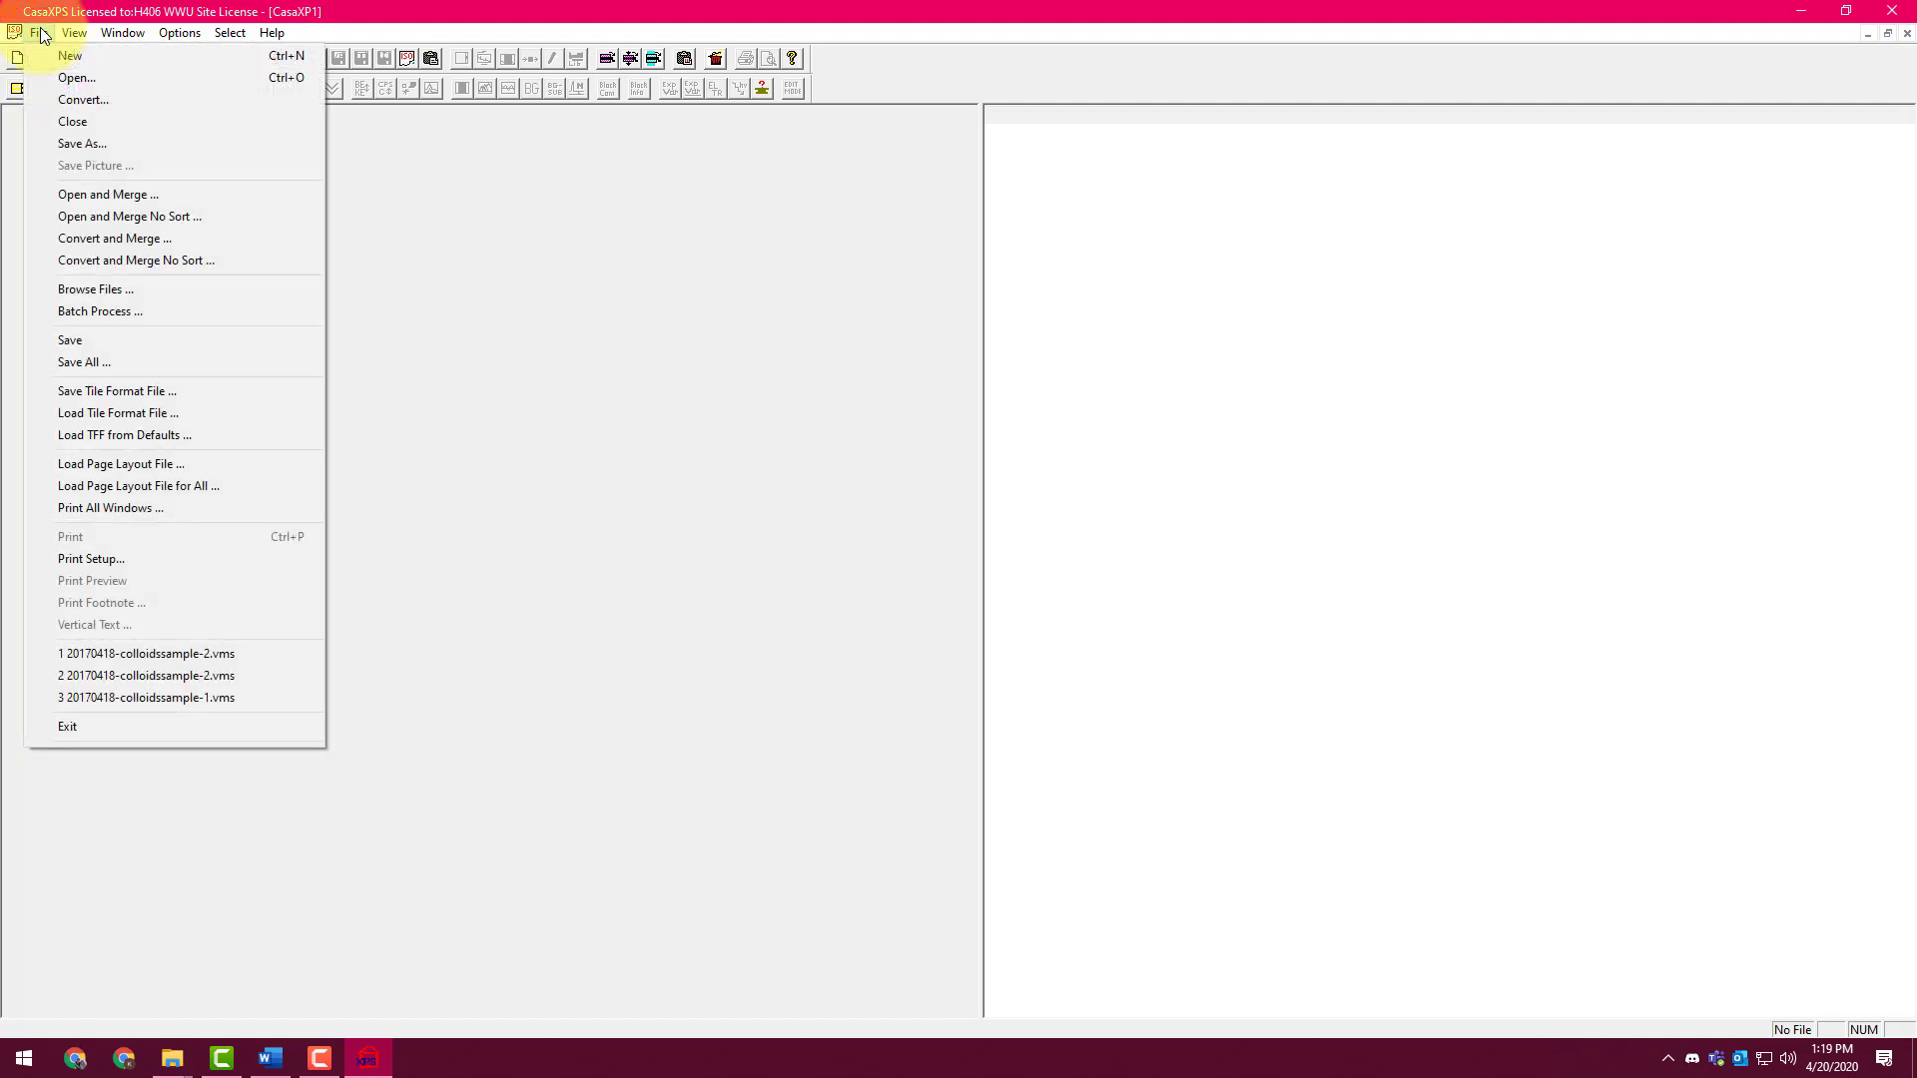
left_click(124, 78)
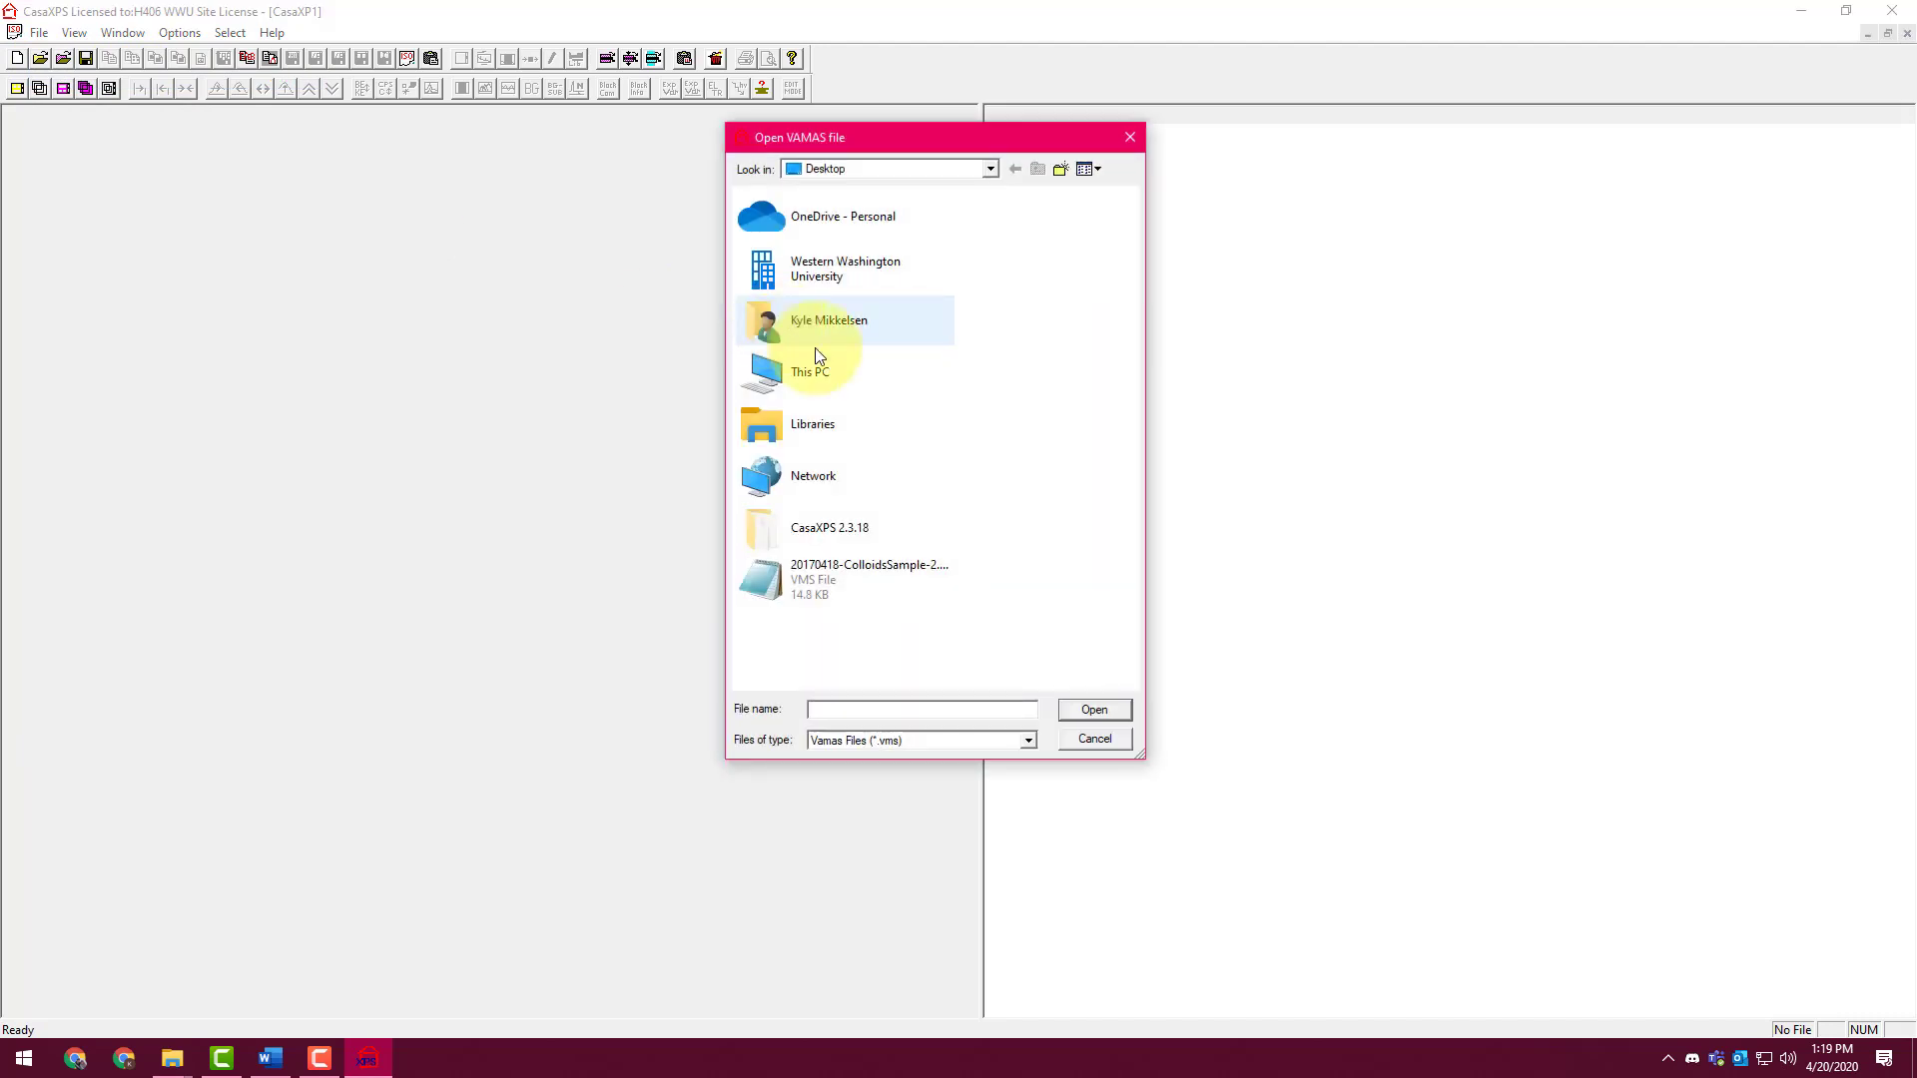
double_click(865, 584)
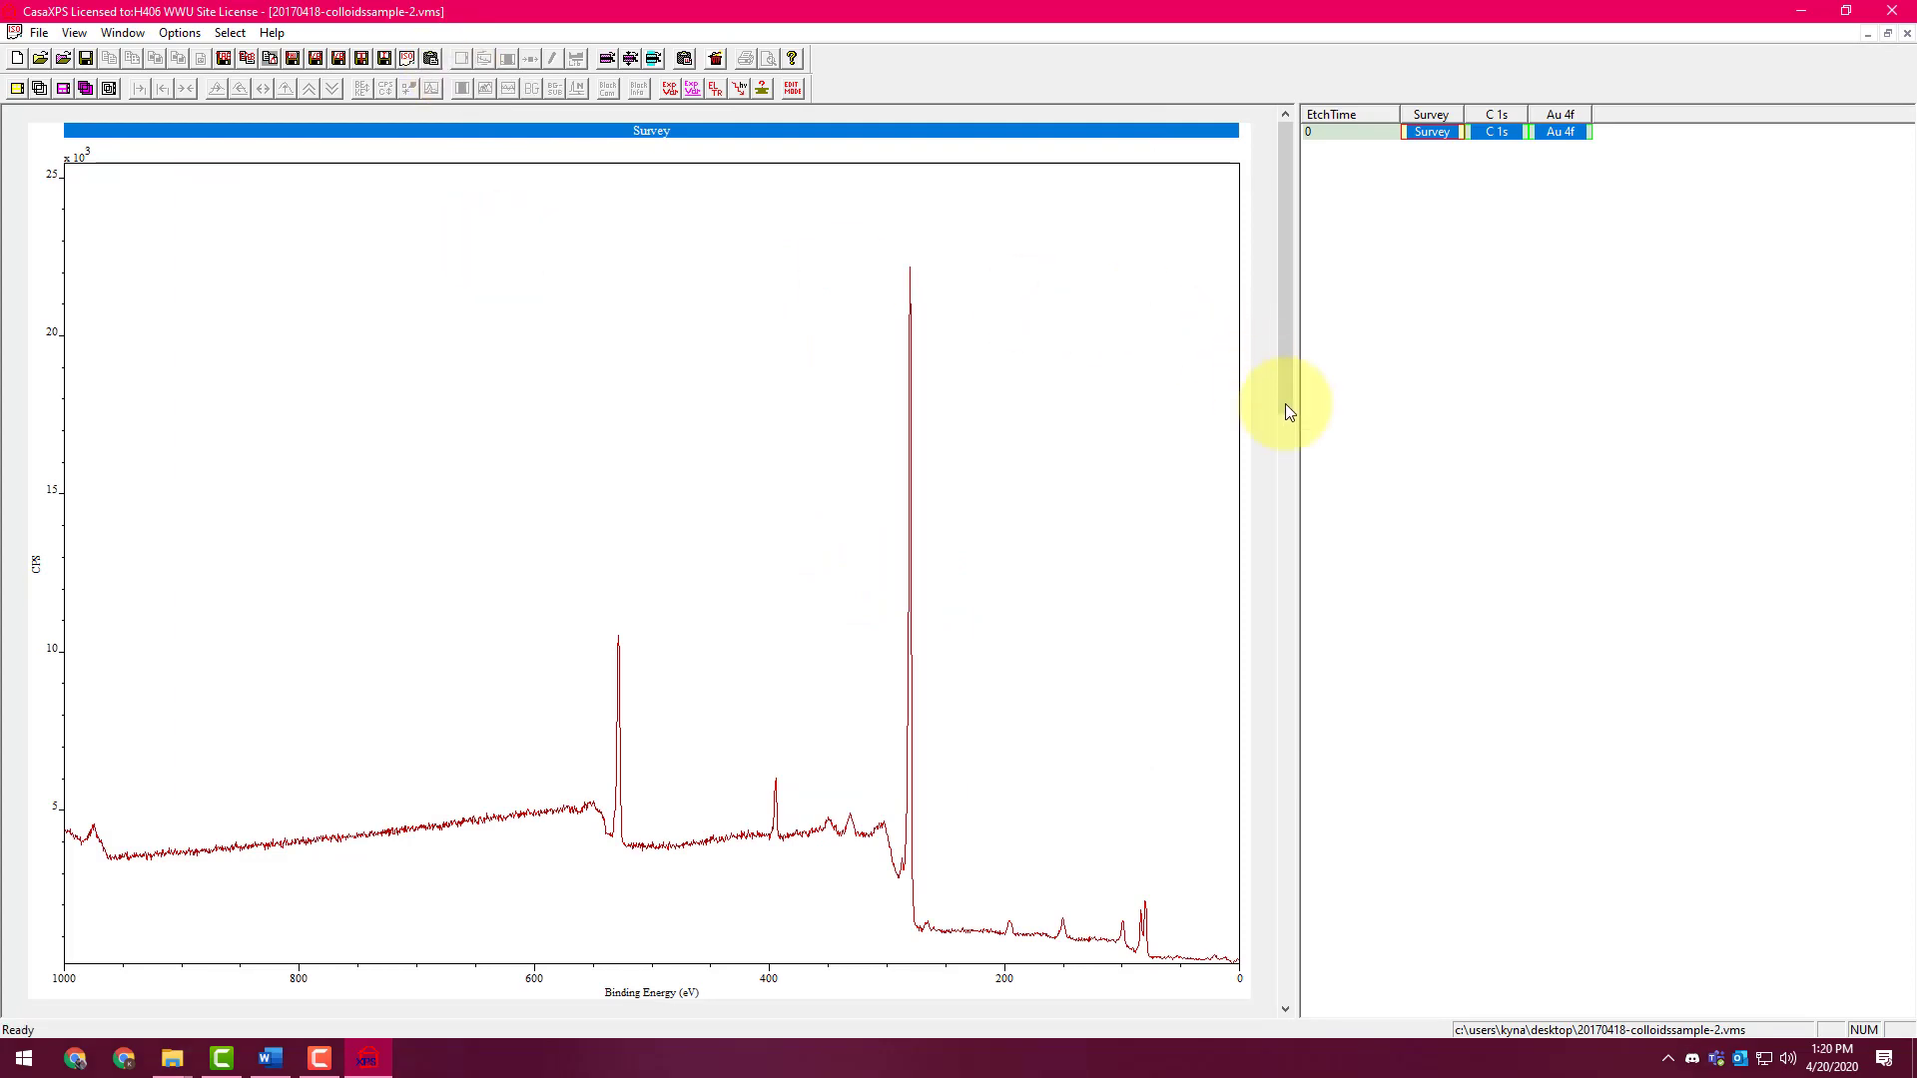
left_click_drag(1298, 405, 1622, 427)
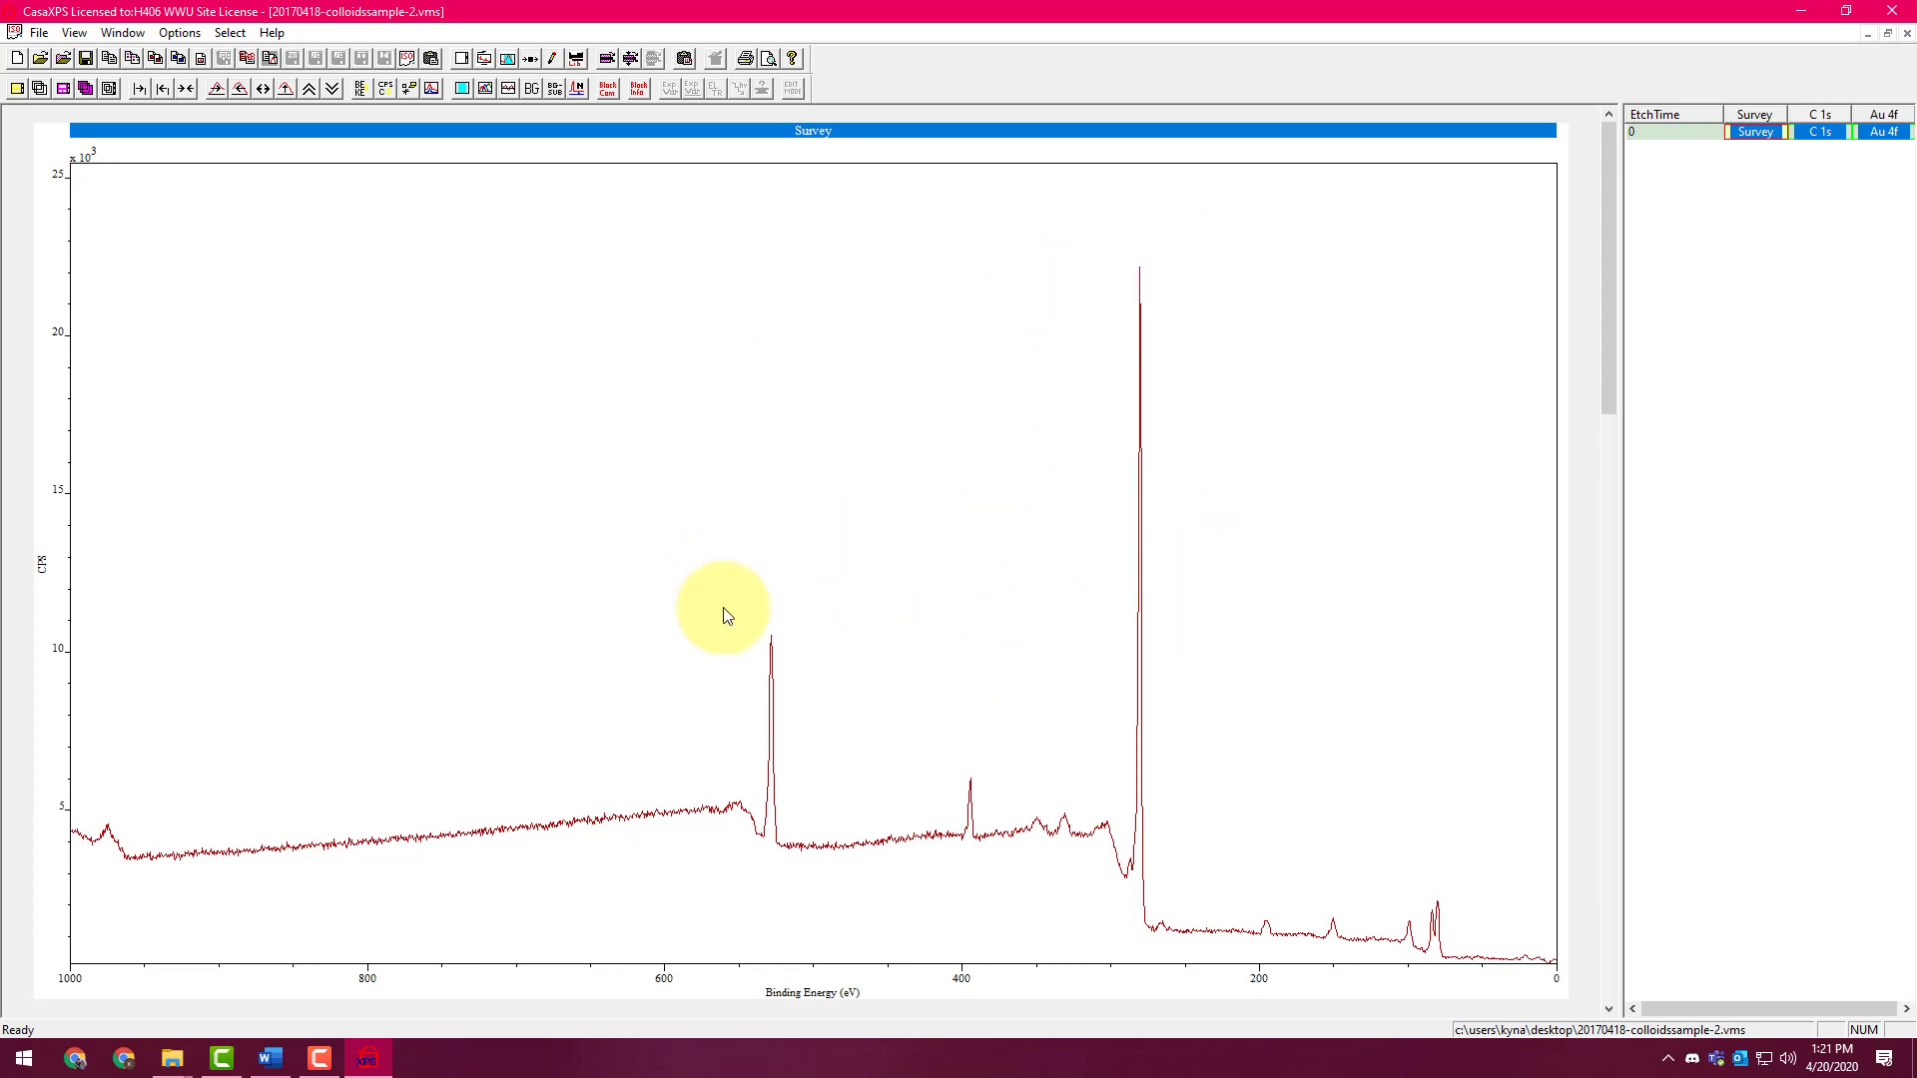
Zoom in on the tallest peak of the Survey spectrum, and restore the full spectrum view
left_click_drag(1019, 239, 1116, 579)
left_click_drag(1145, 709, 1235, 953)
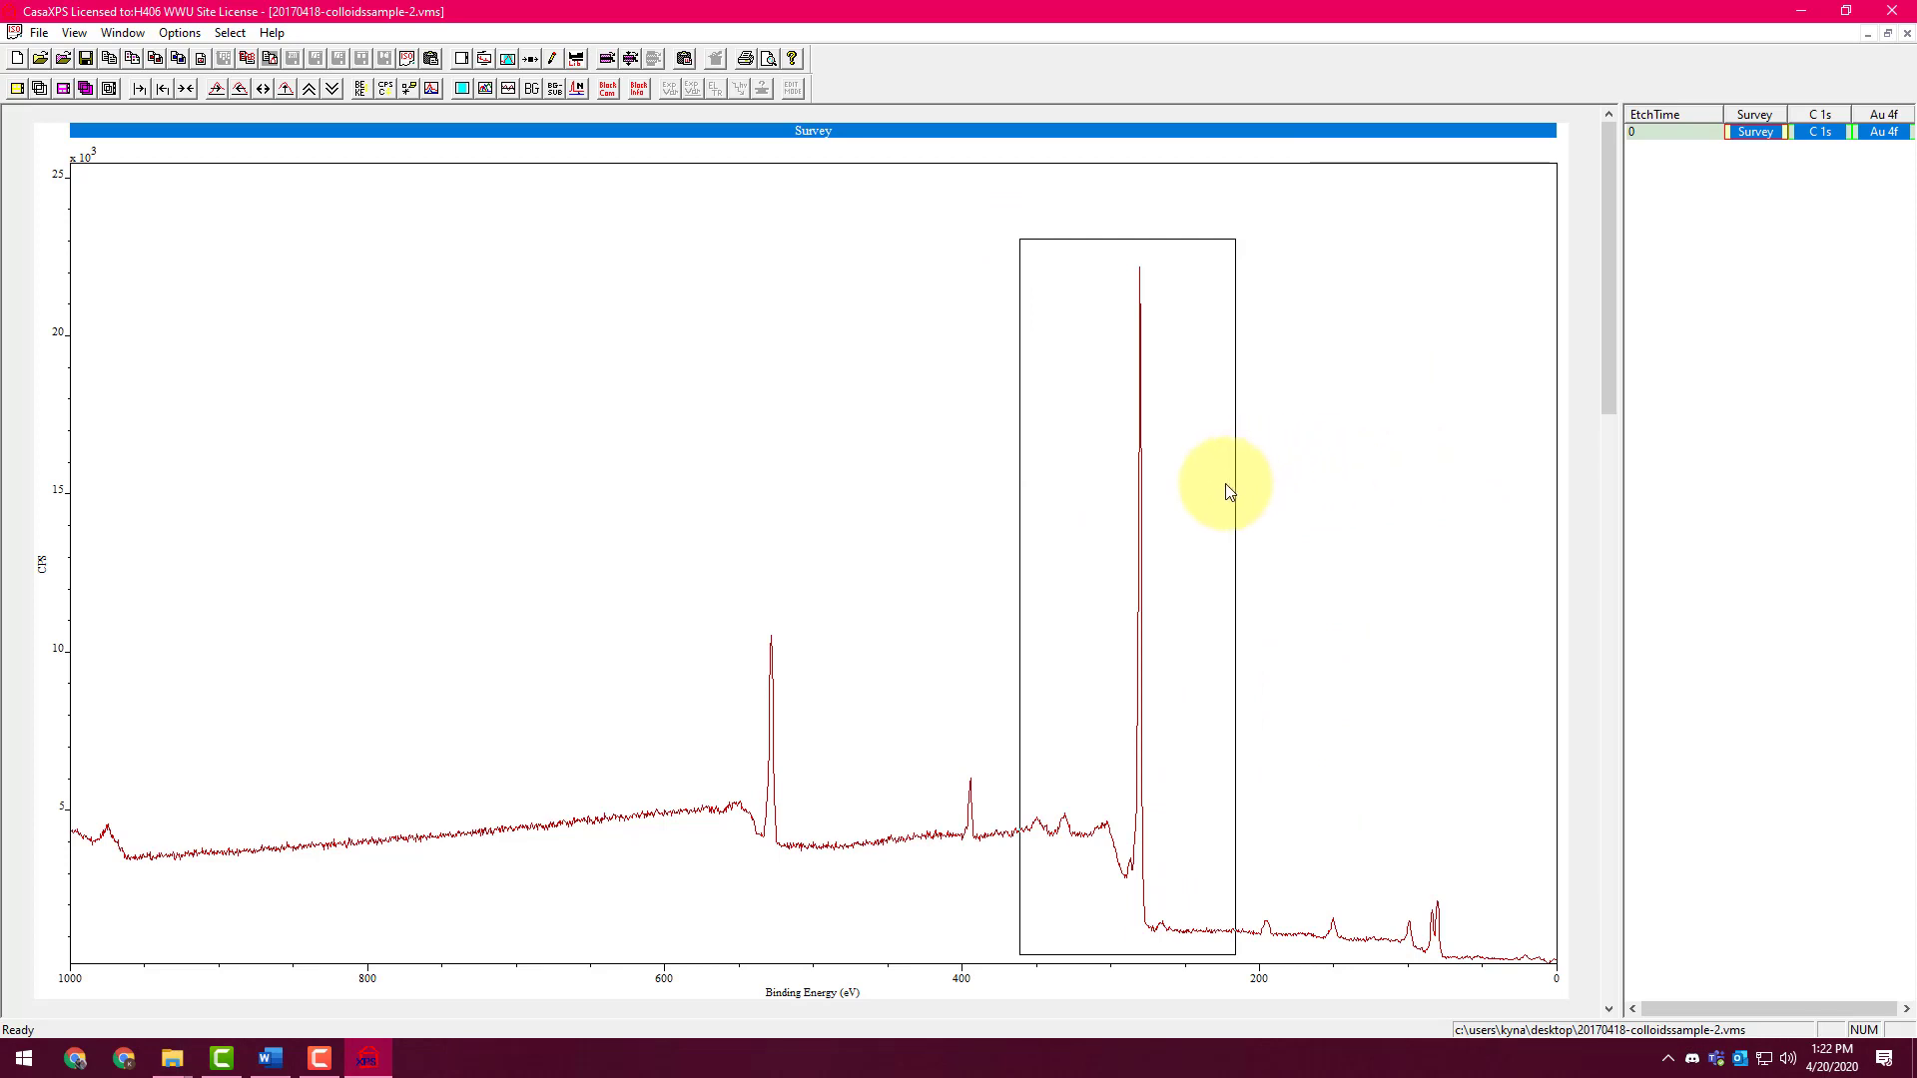
left_click(1197, 509)
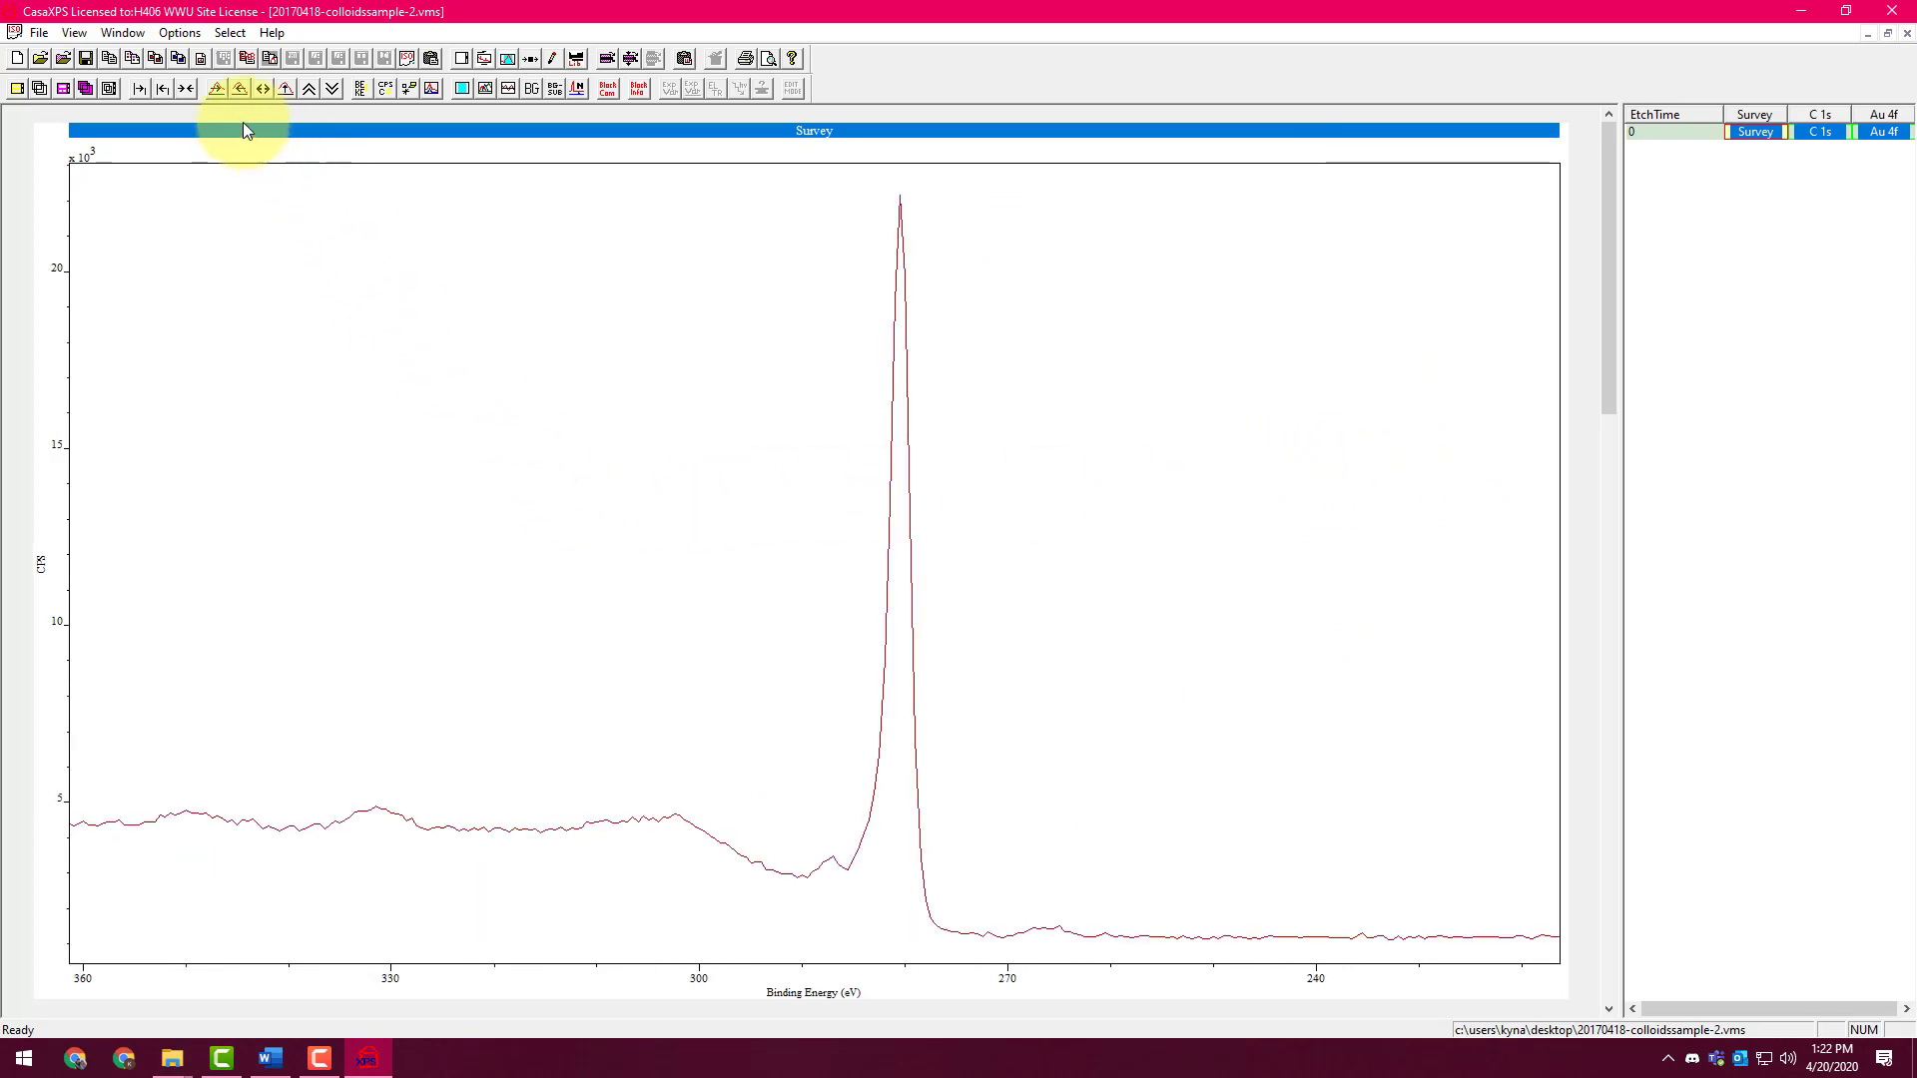
left_click(183, 94)
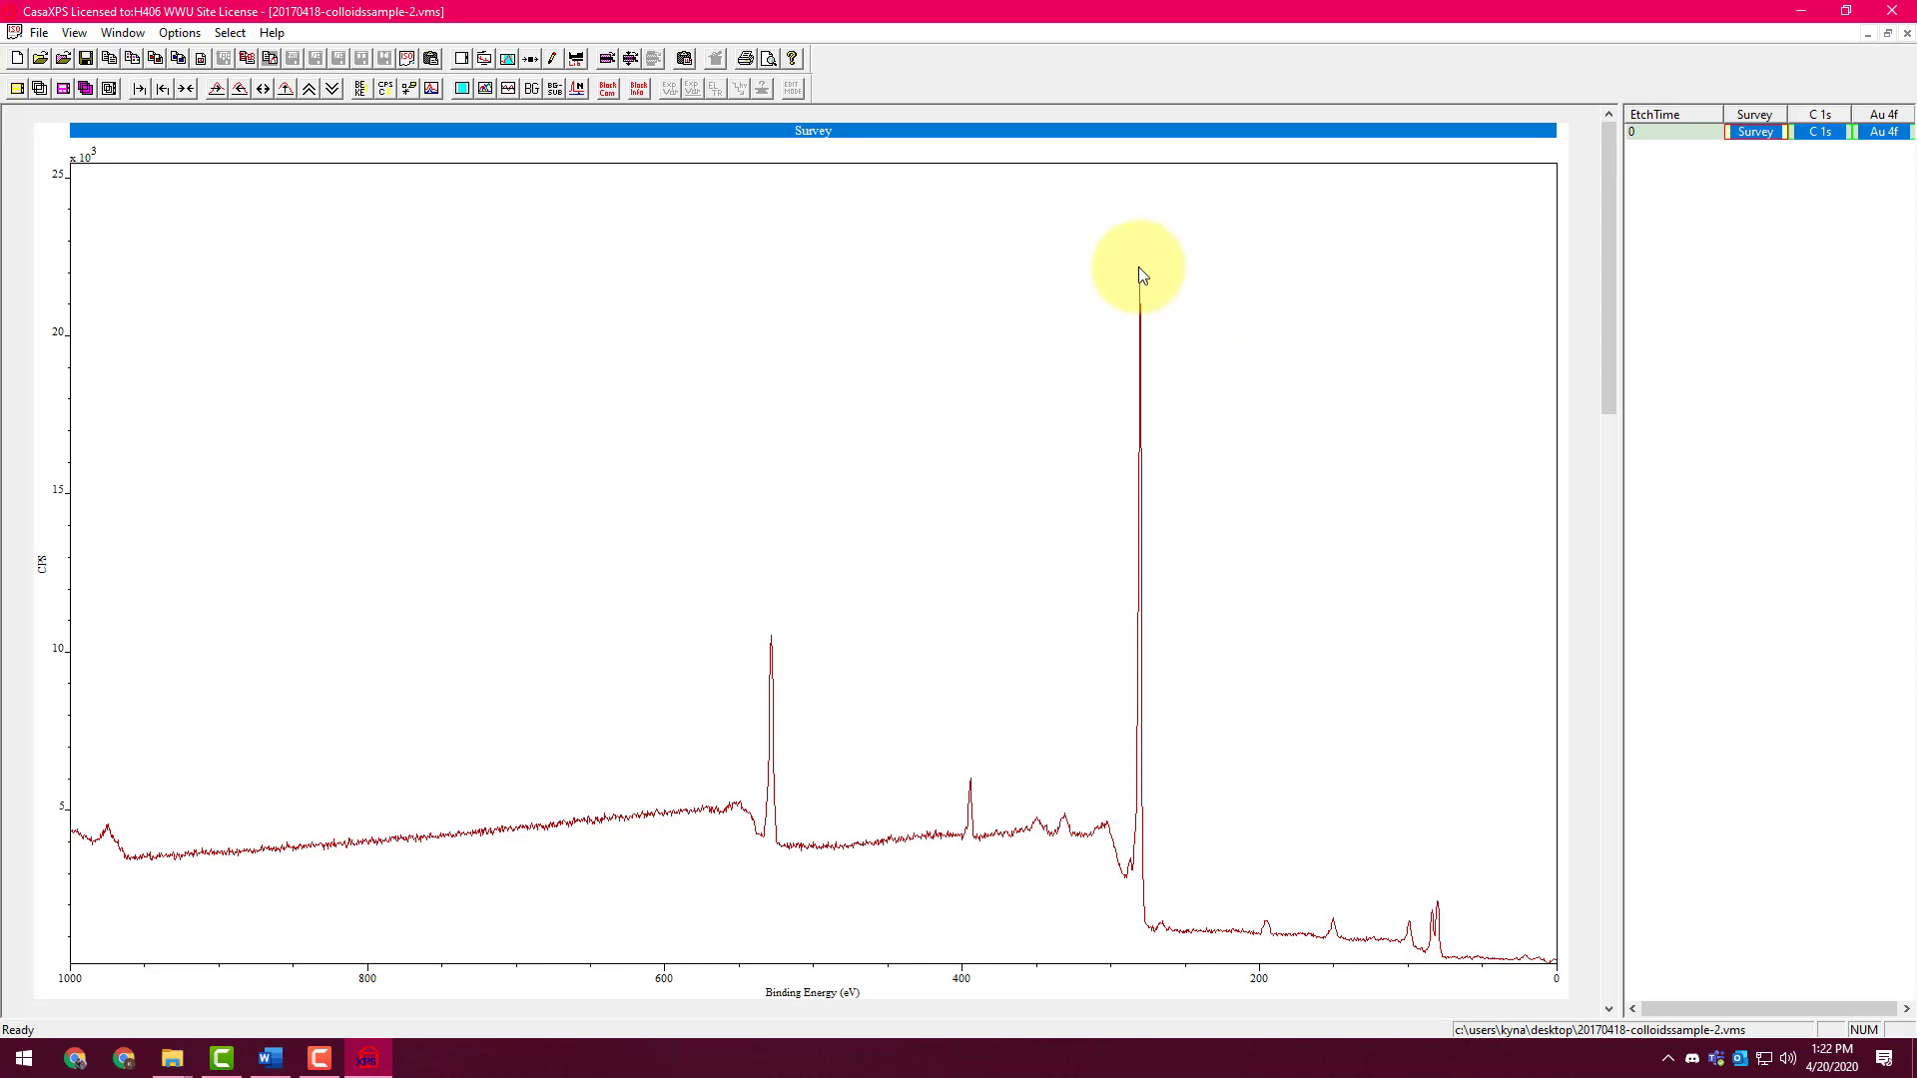
Read the binding energy at the apex of the tallest Survey peak, enlarging the range from about 310 to 248 eV
mouse_move(1141, 266)
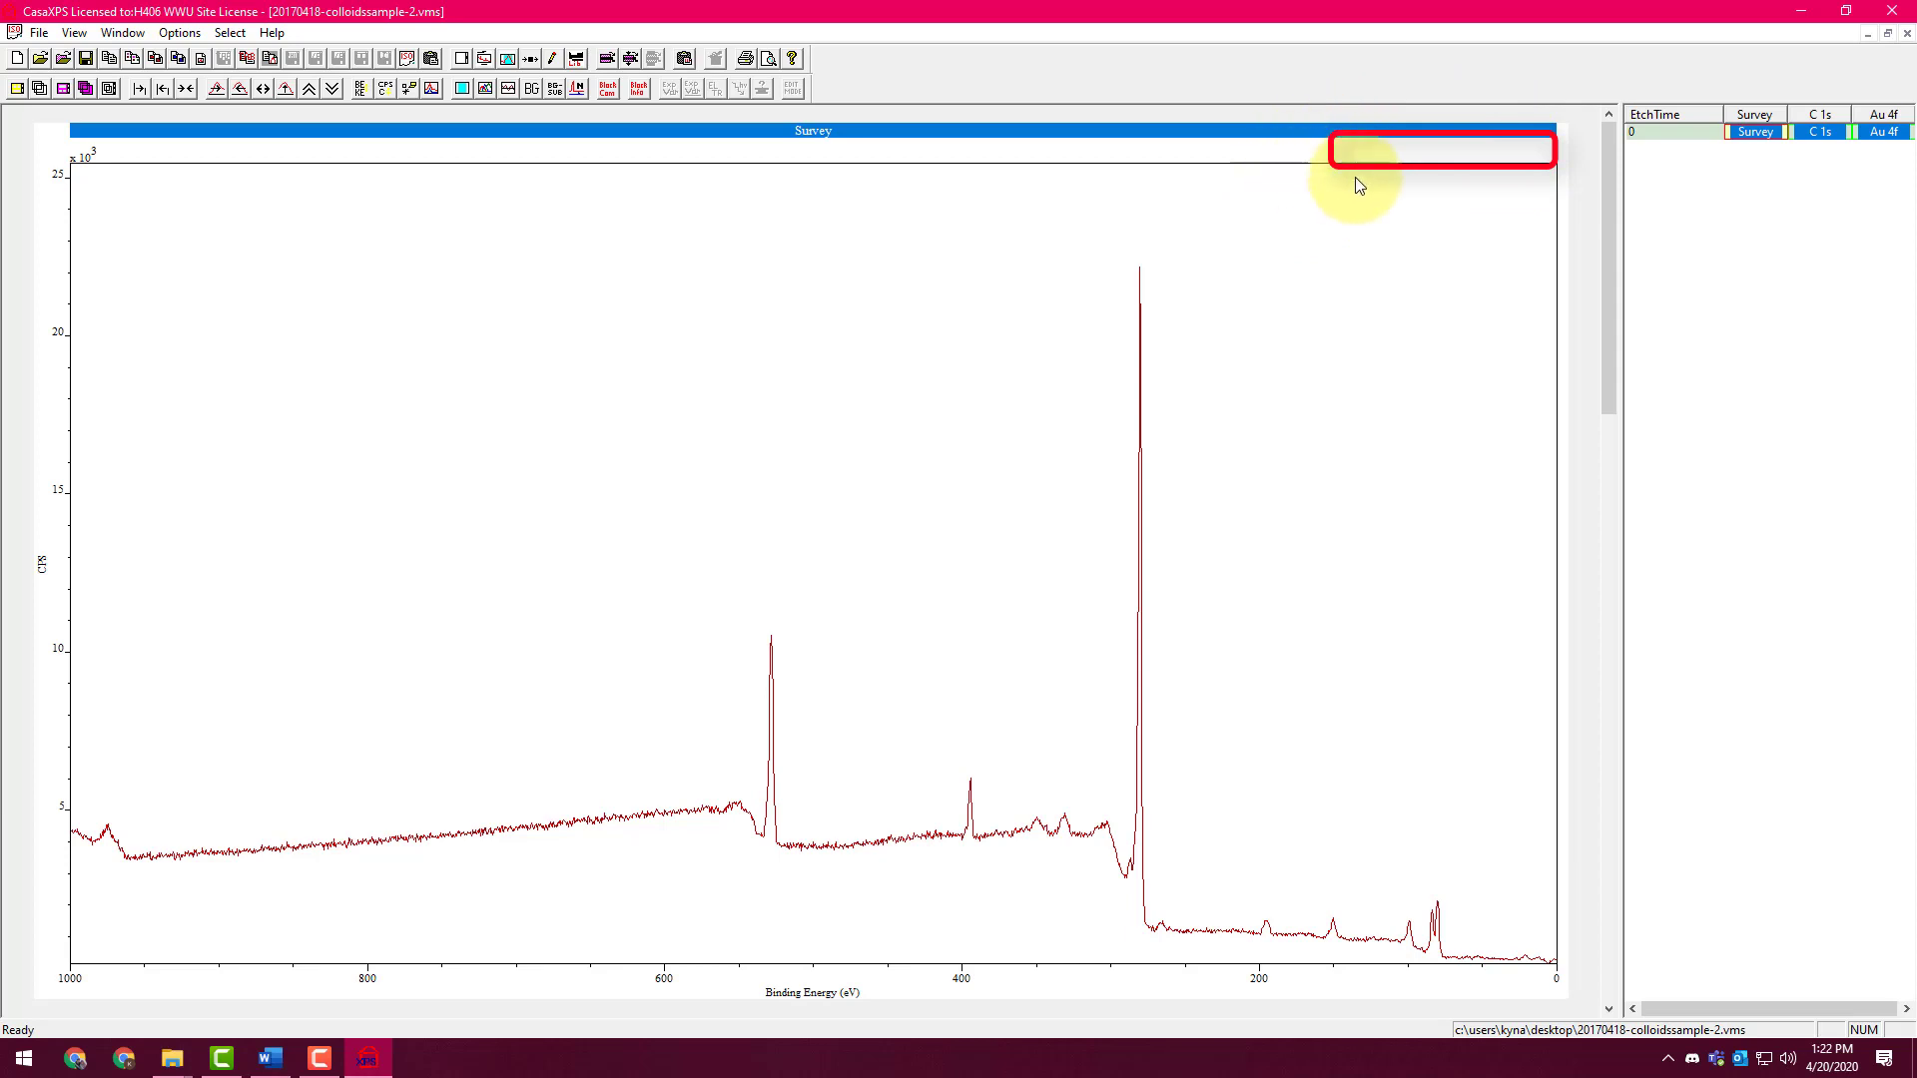
left_click(1140, 268)
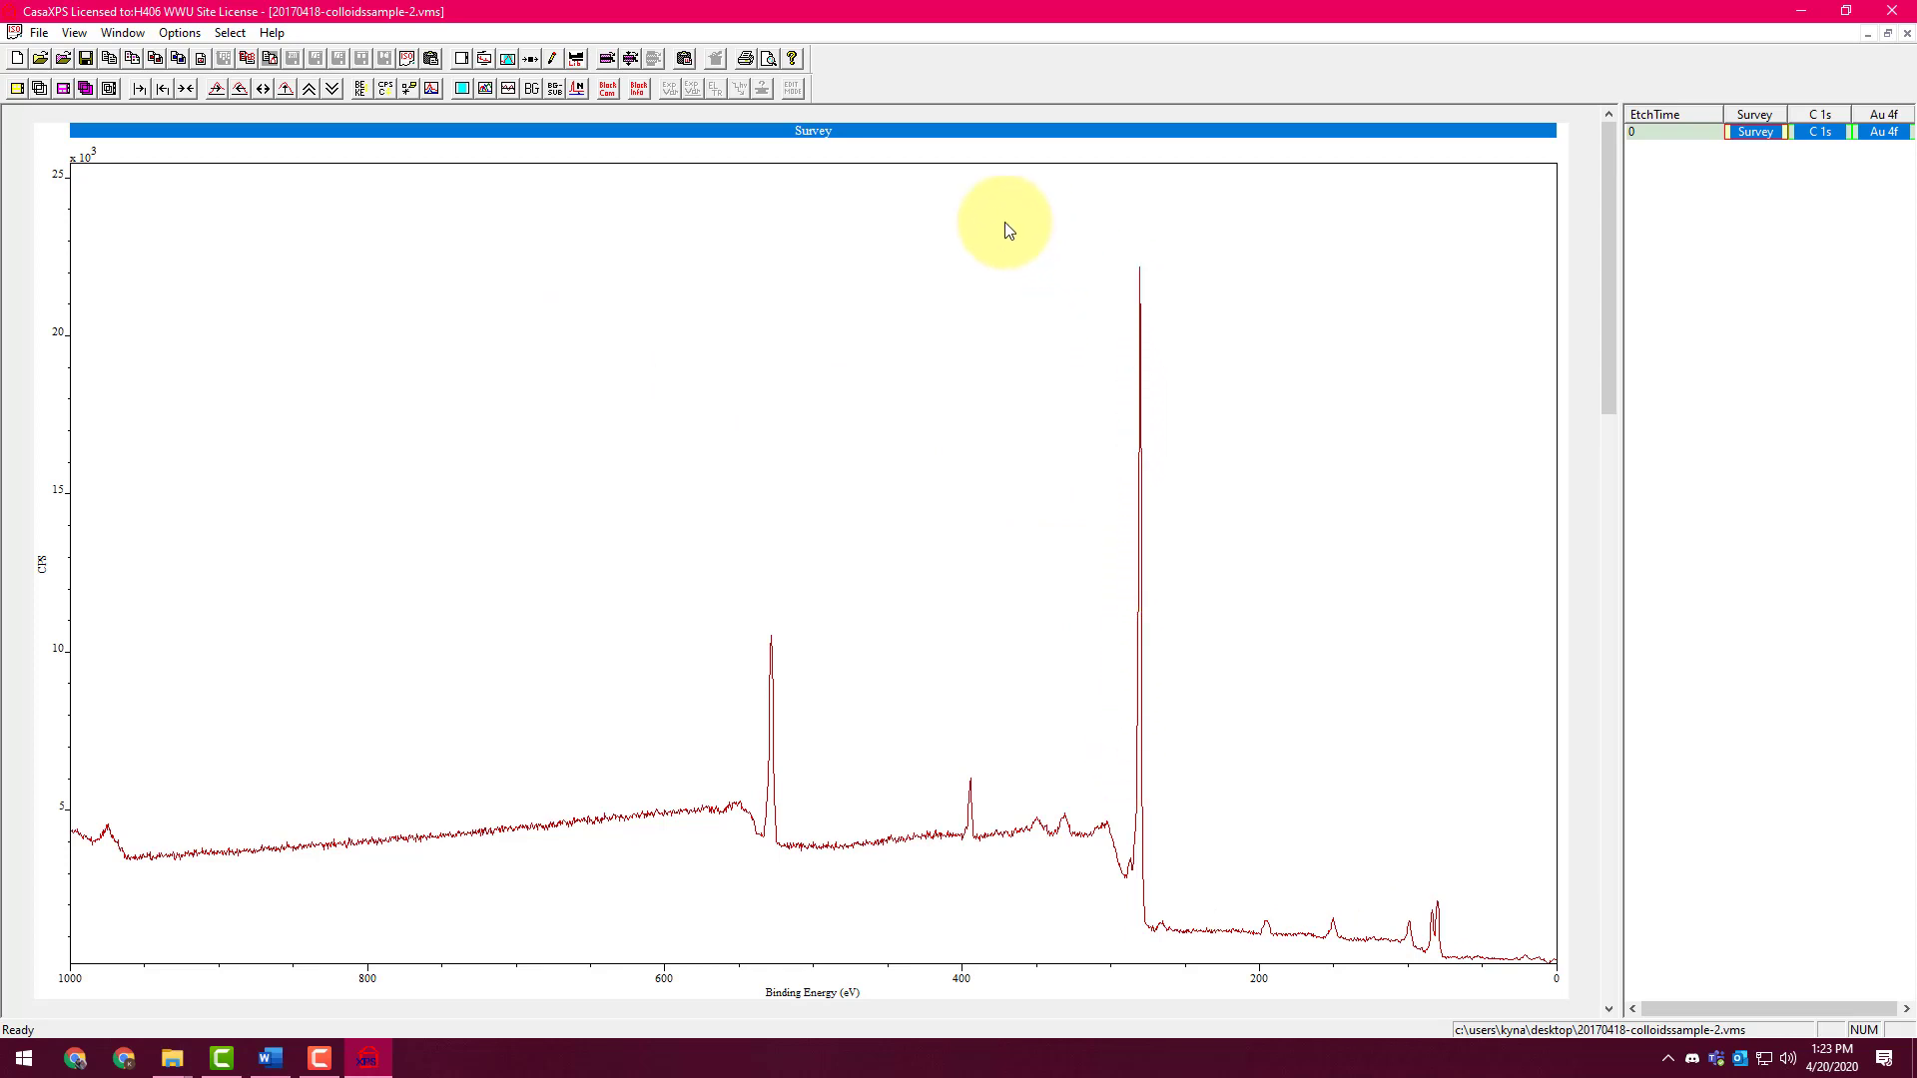
left_click_drag(1025, 233, 1258, 957)
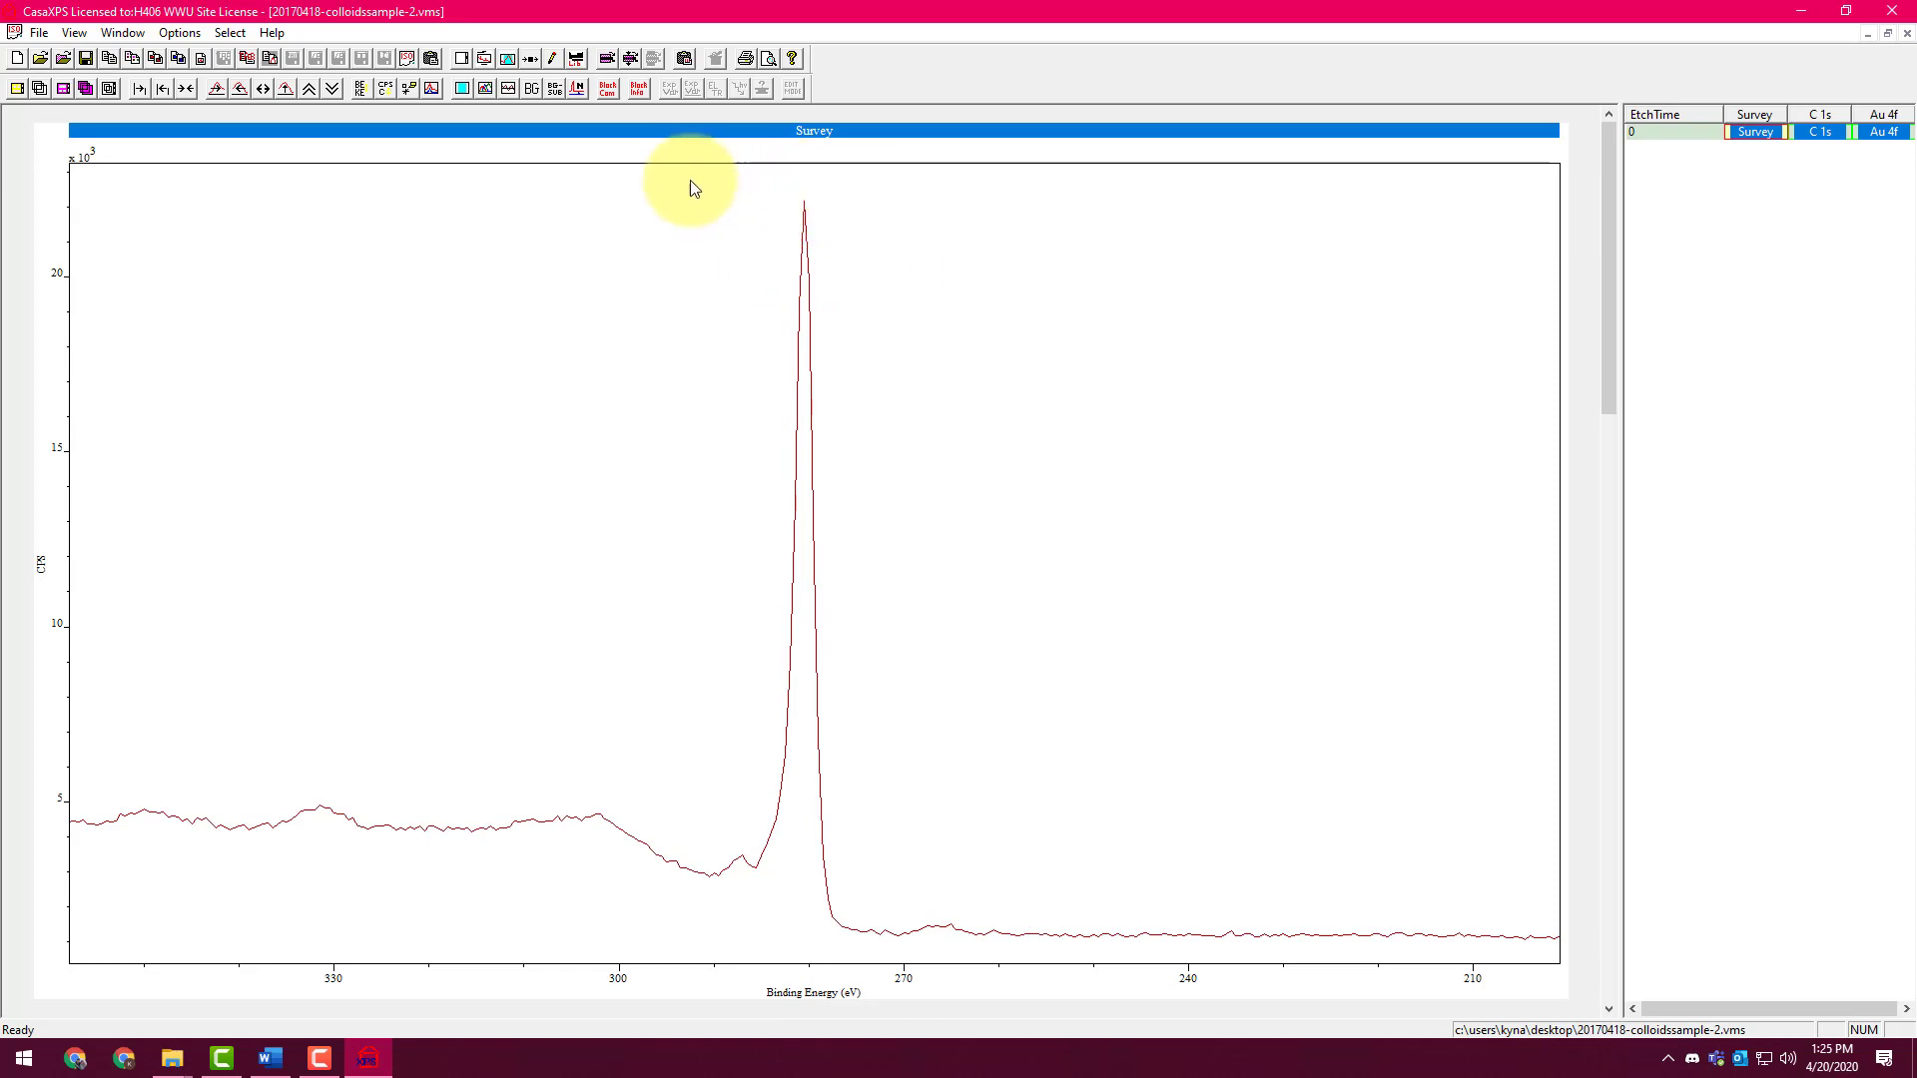
left_click_drag(518, 172, 1116, 937)
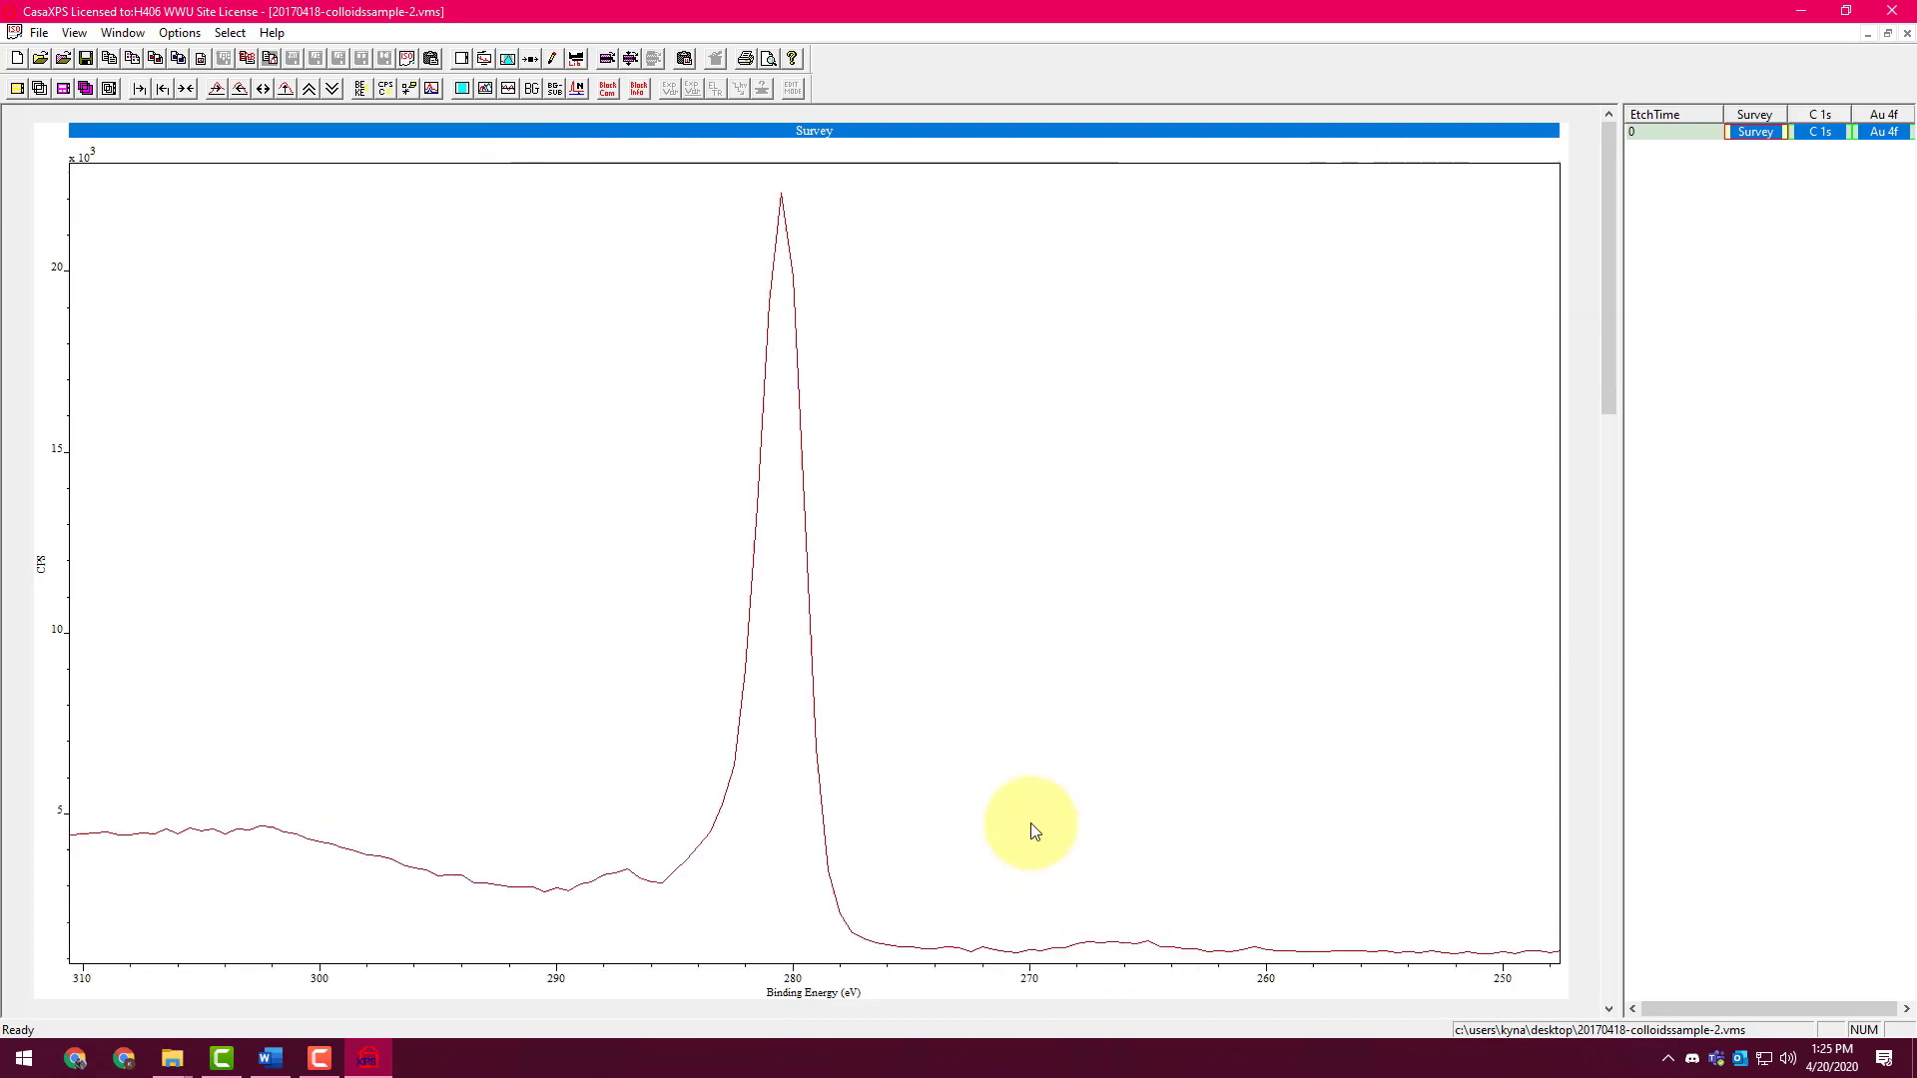
left_click(781, 194)
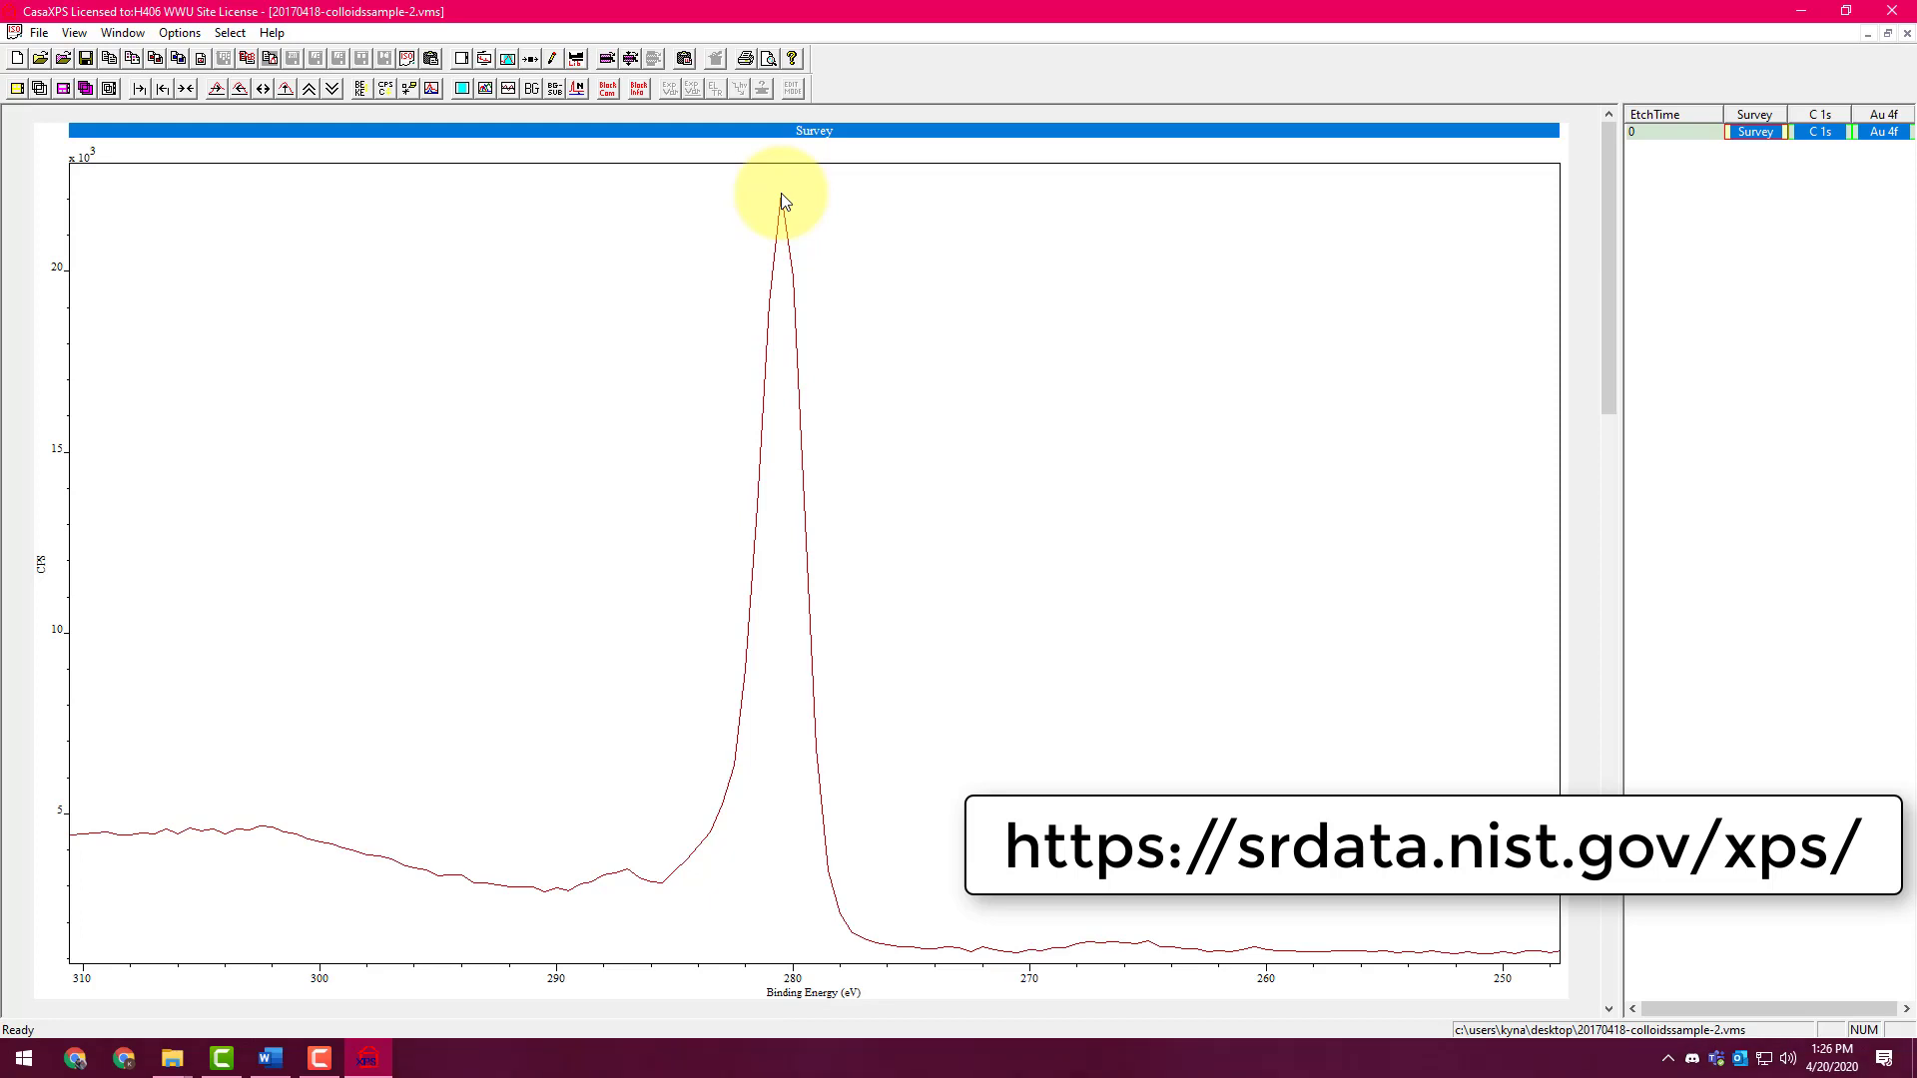
left_click(781, 196)
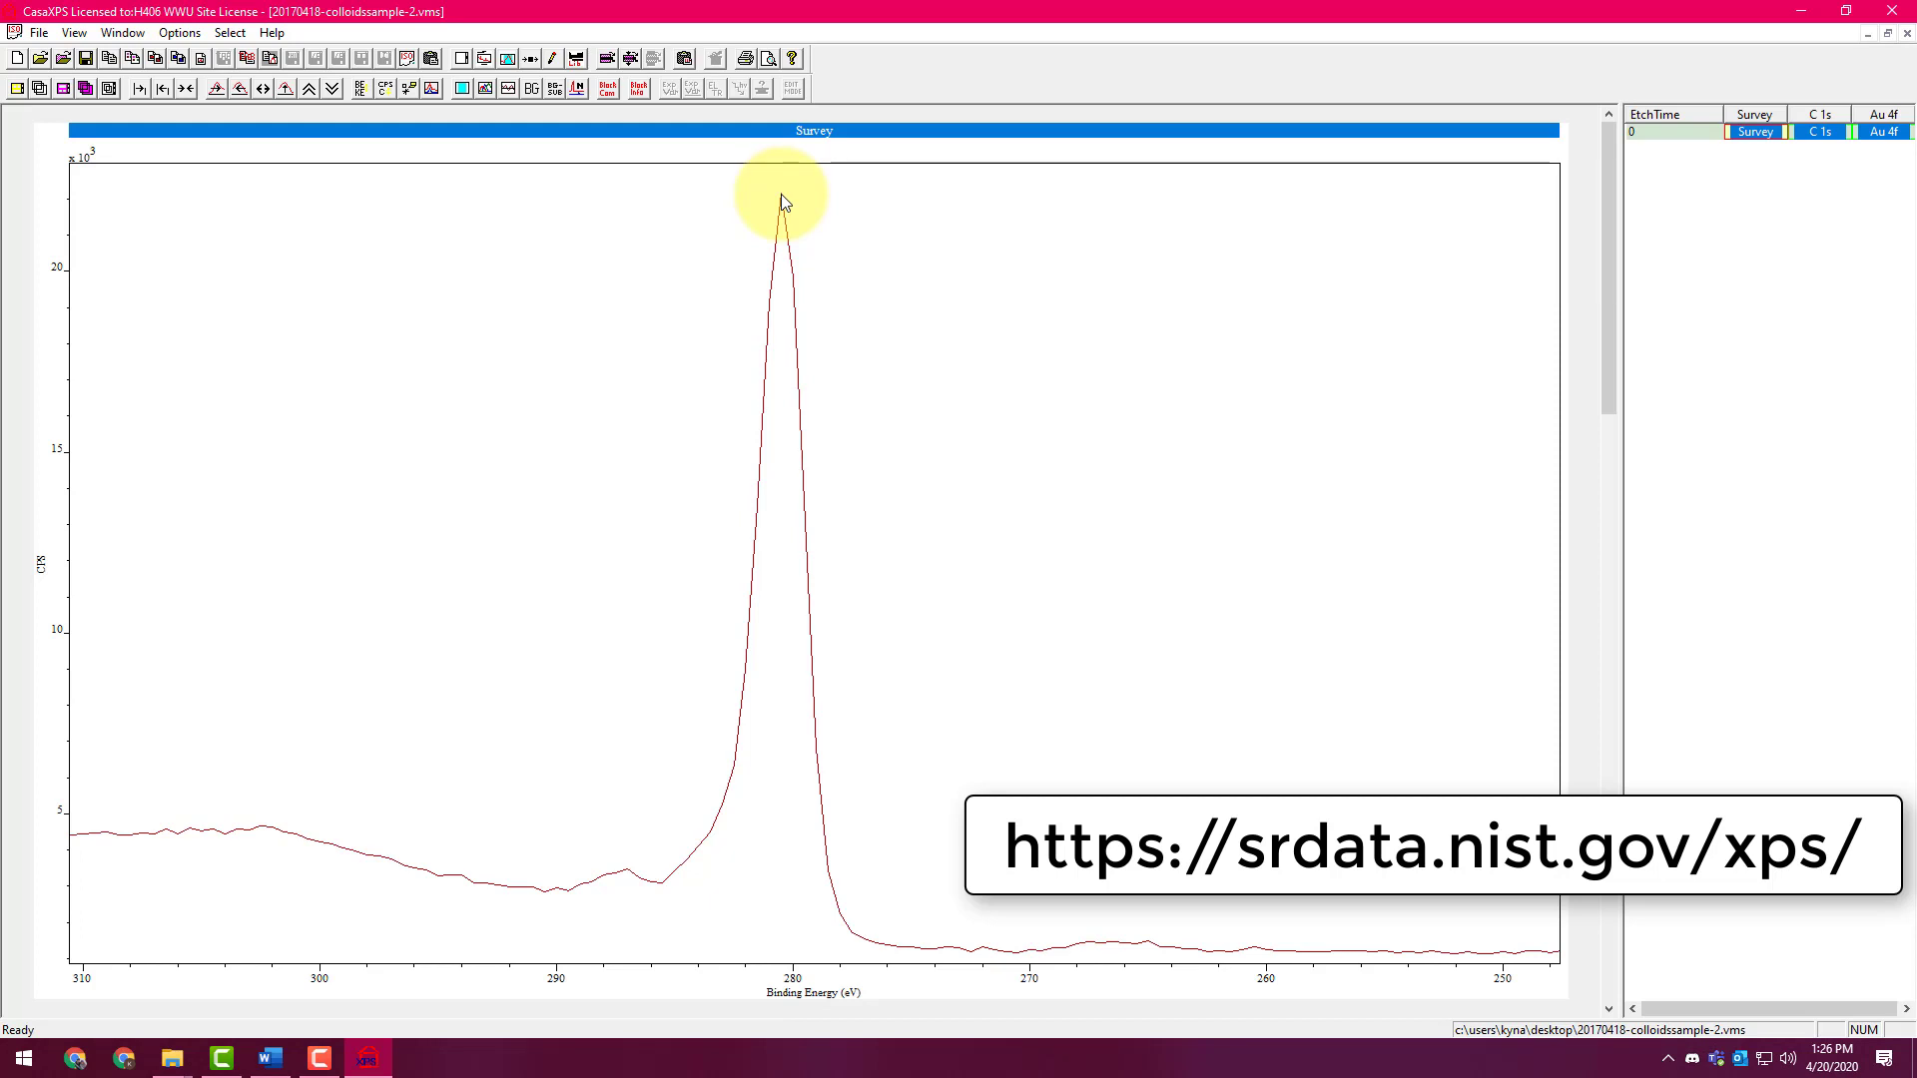
Apply an energy calibration to the Survey spectrum with measured 280.5032 and true 284.6, adjusting both regions and components
left_click(529, 64)
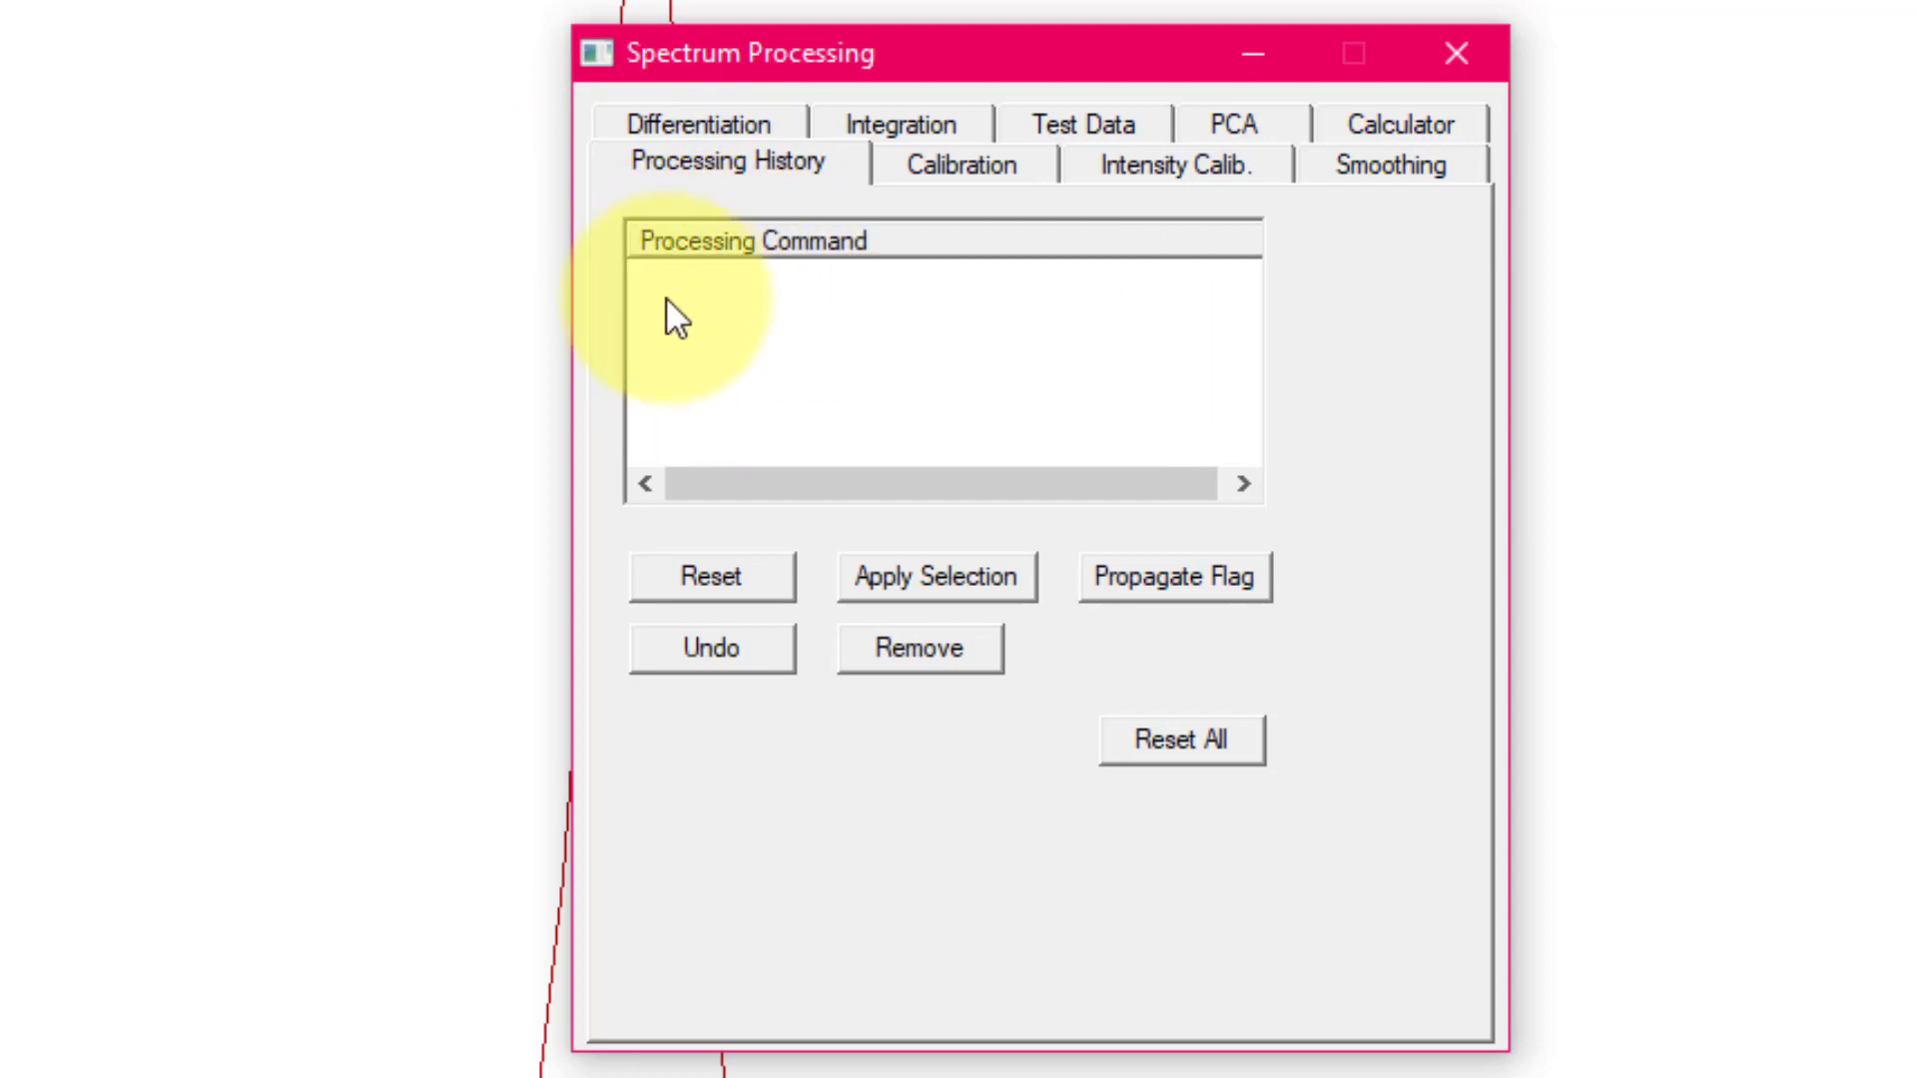
left_click(913, 168)
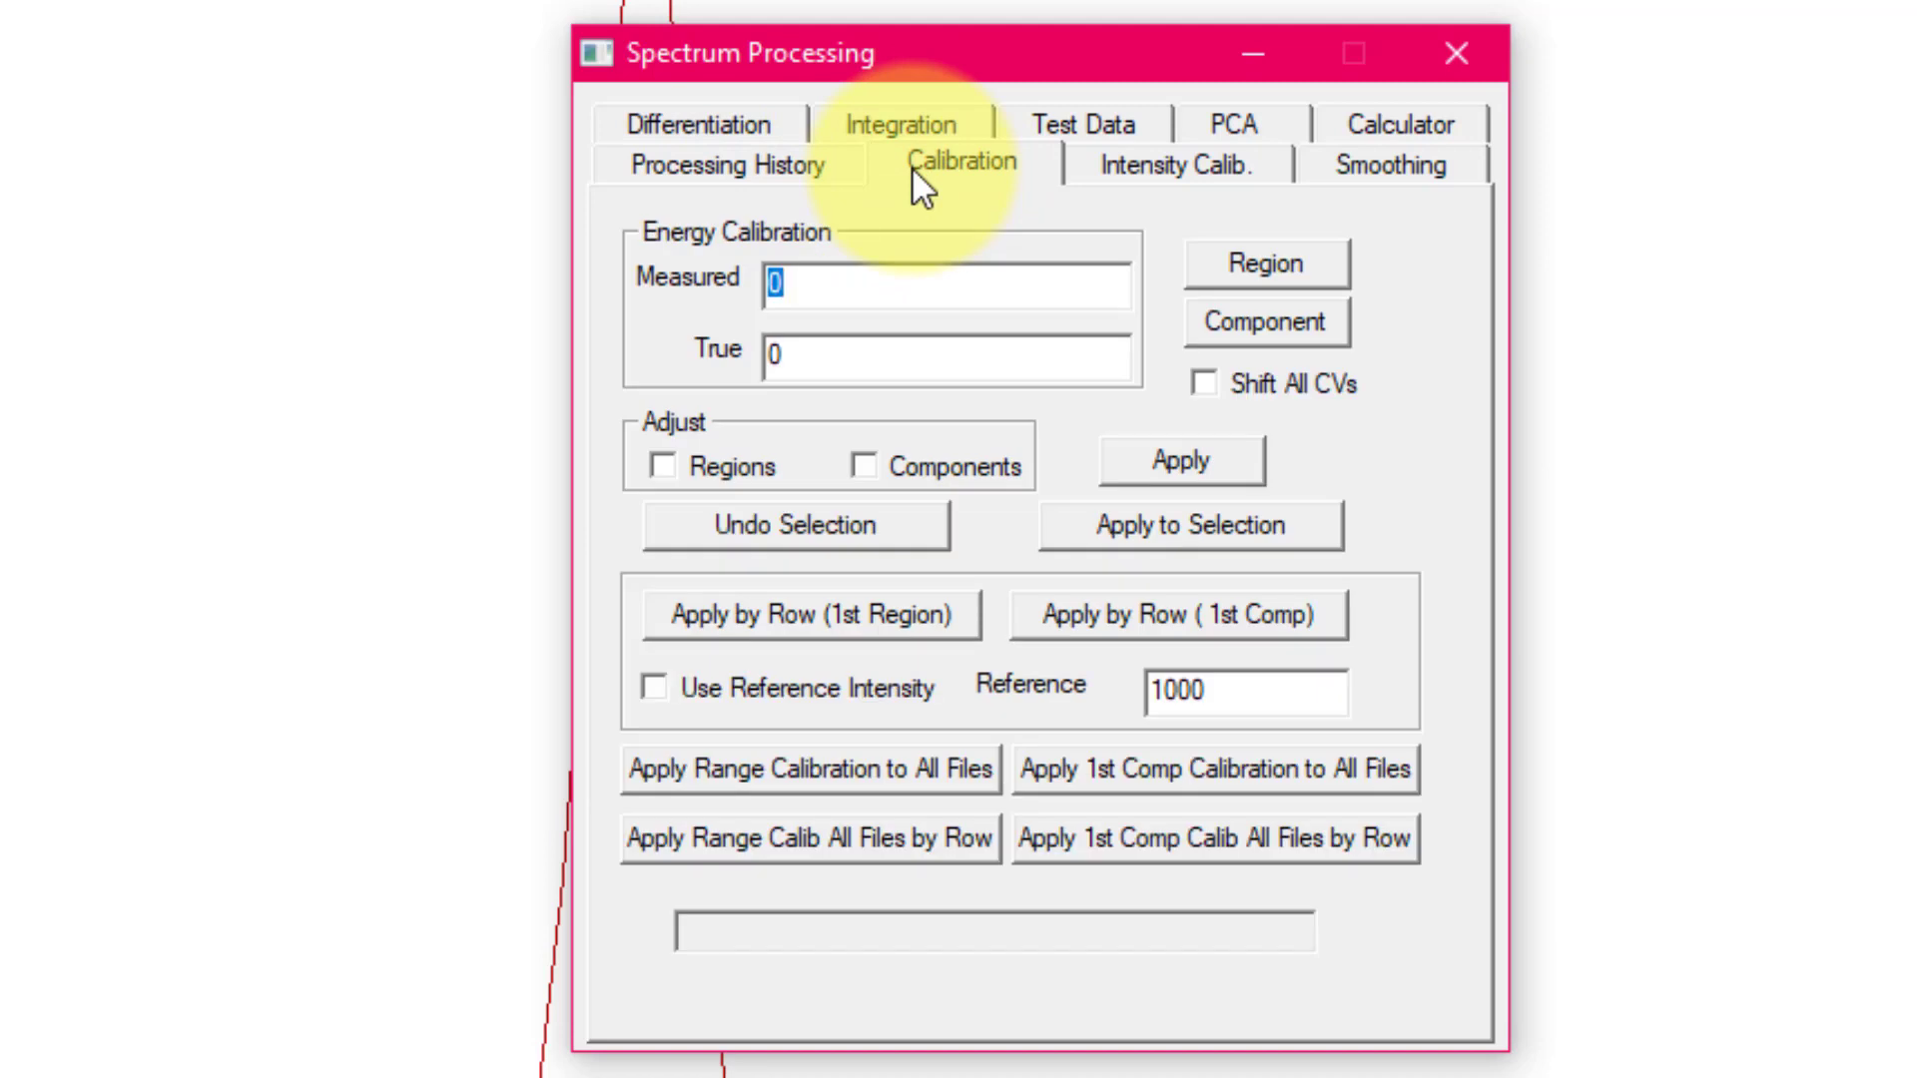
type("280.5032")
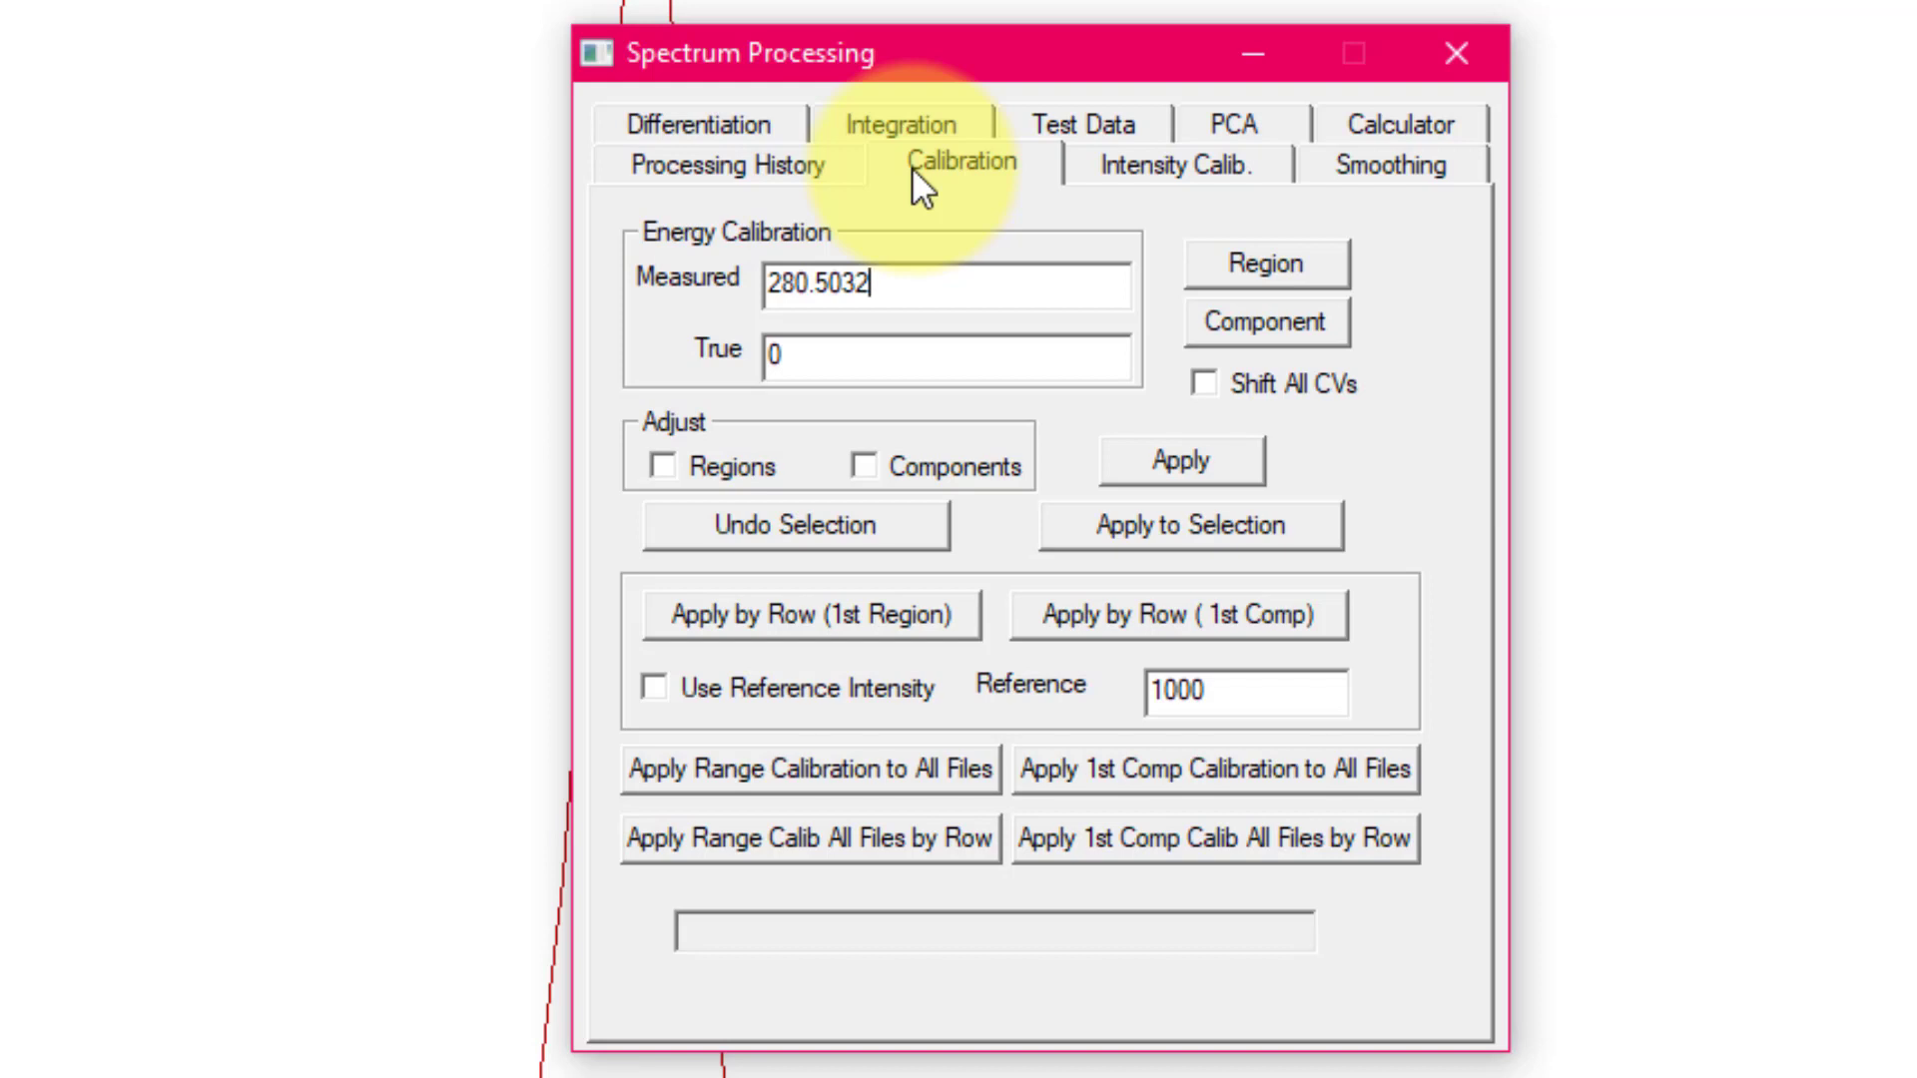
key("Tab")
type("284.6")
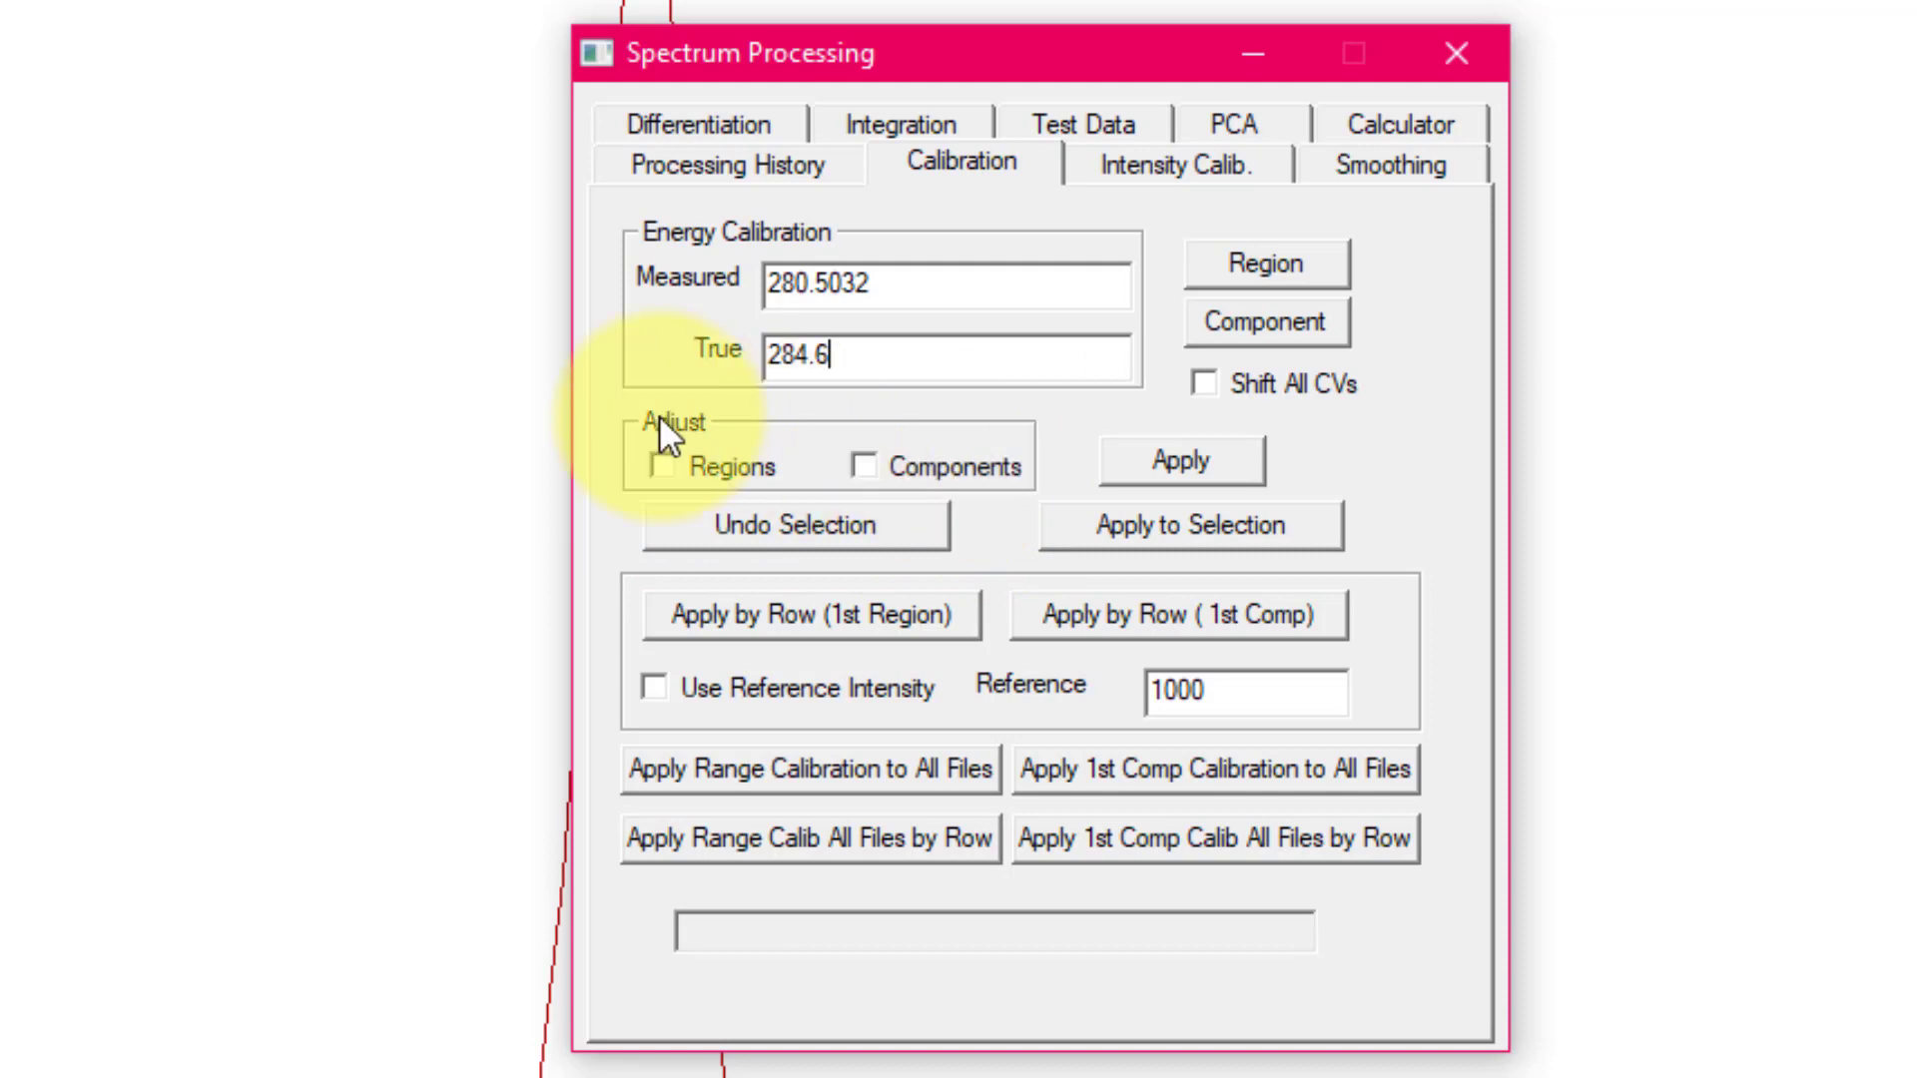
left_click(685, 461)
left_click(938, 457)
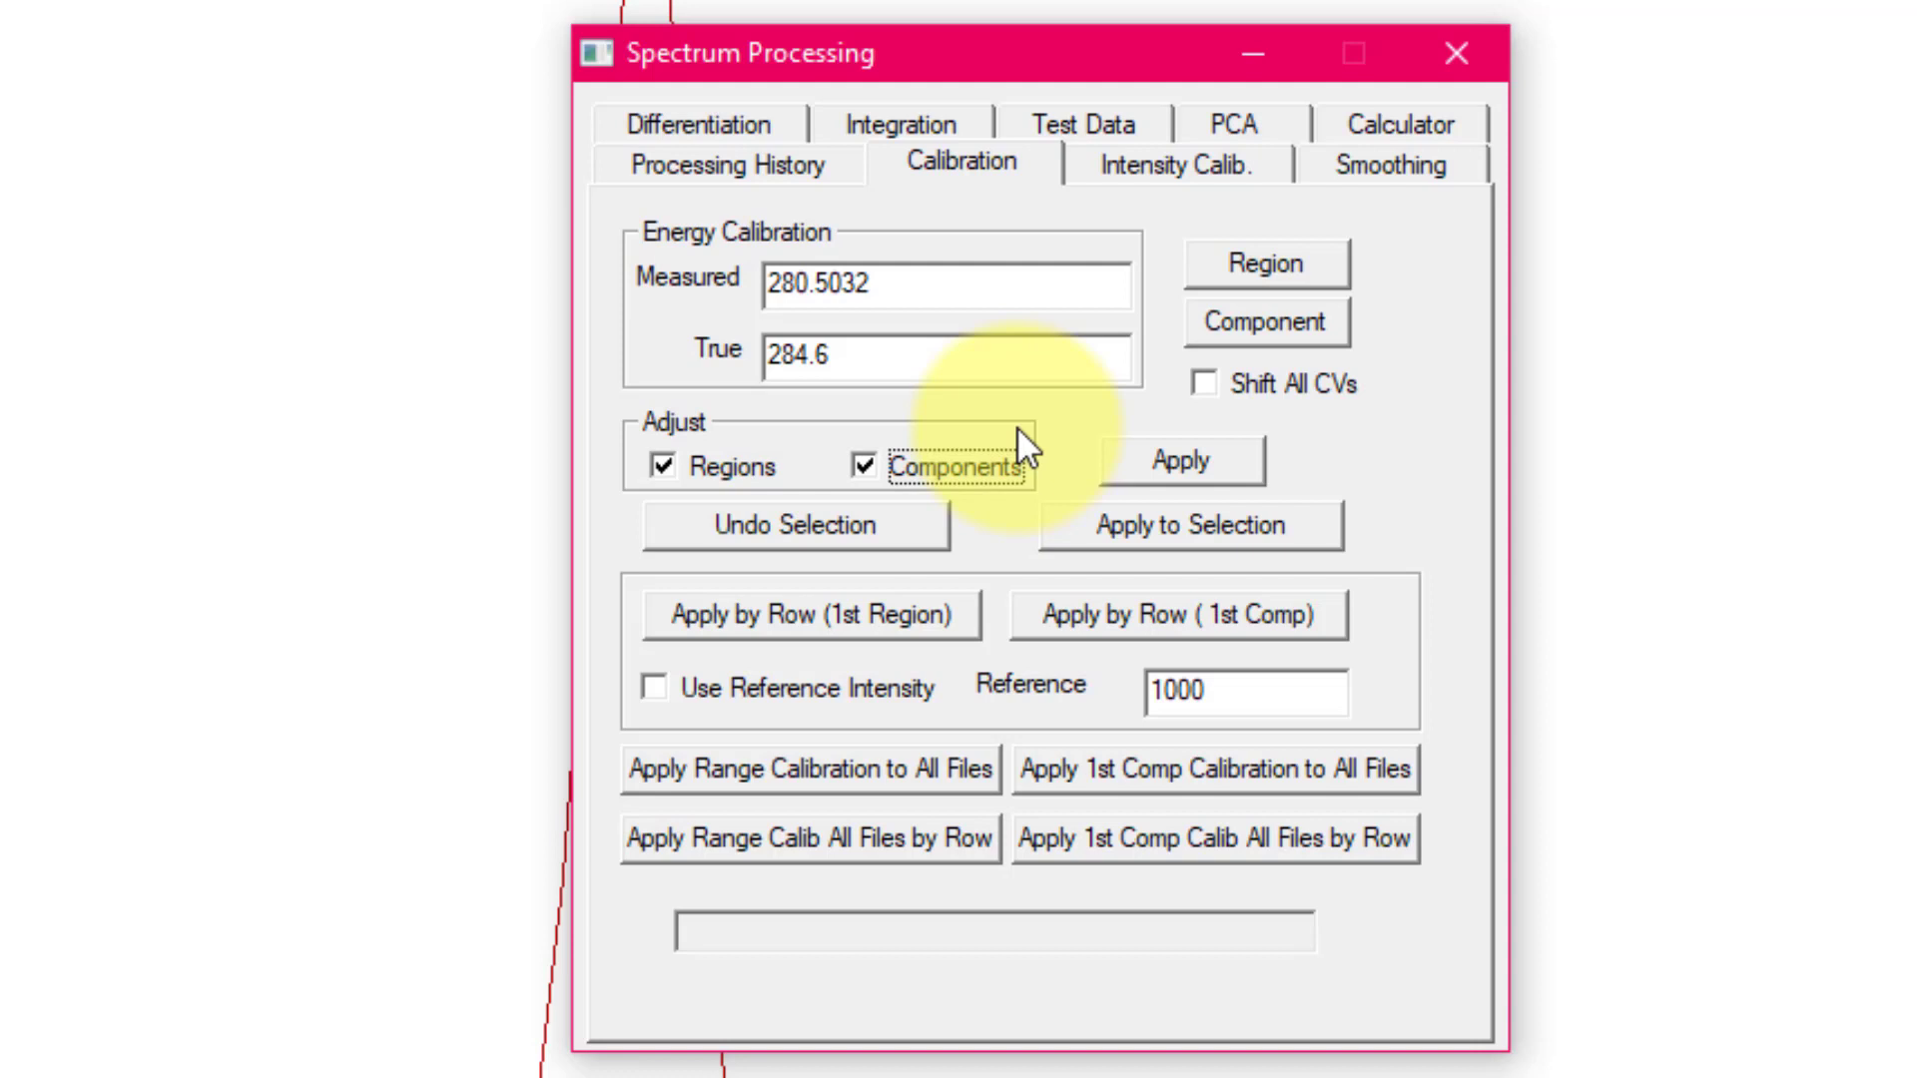
left_click(1158, 477)
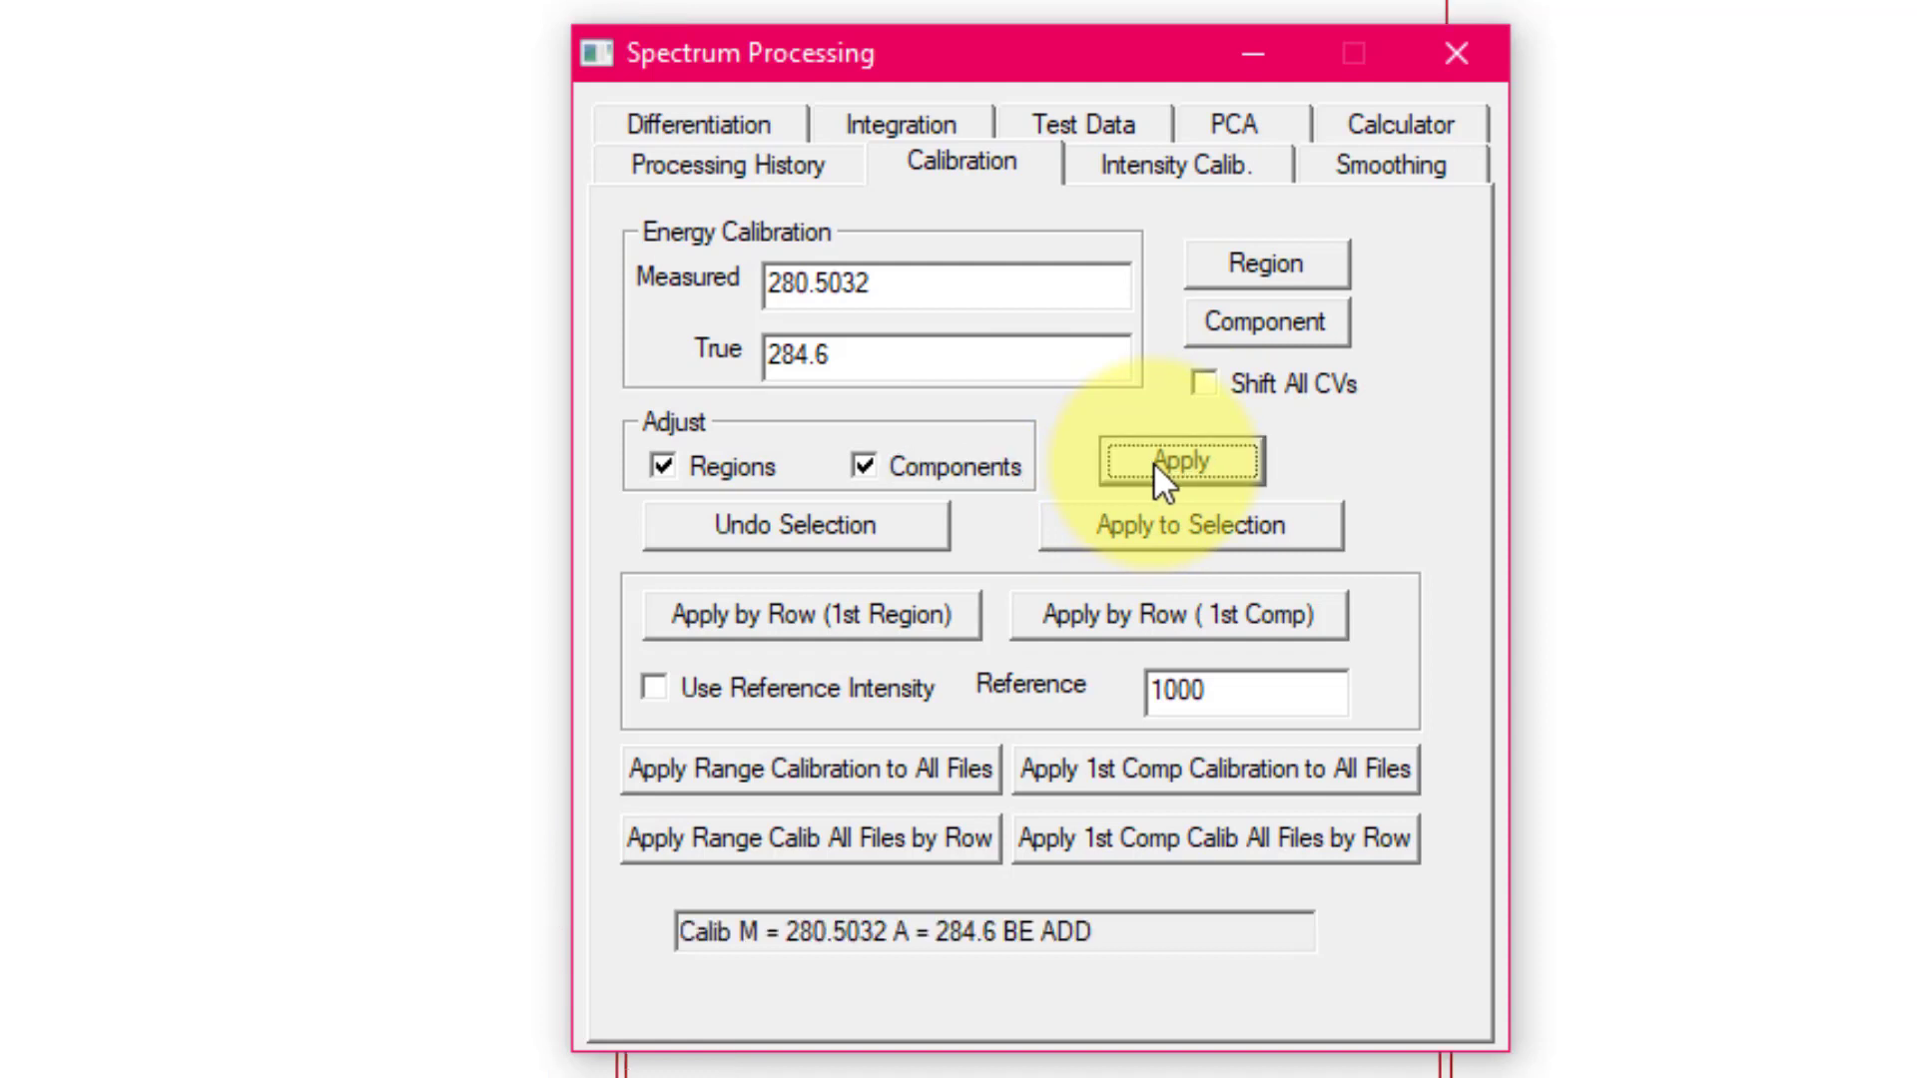
Check the calibration command in the processing history, leave it selected, and close the Spectrum Processing window
left_click(737, 185)
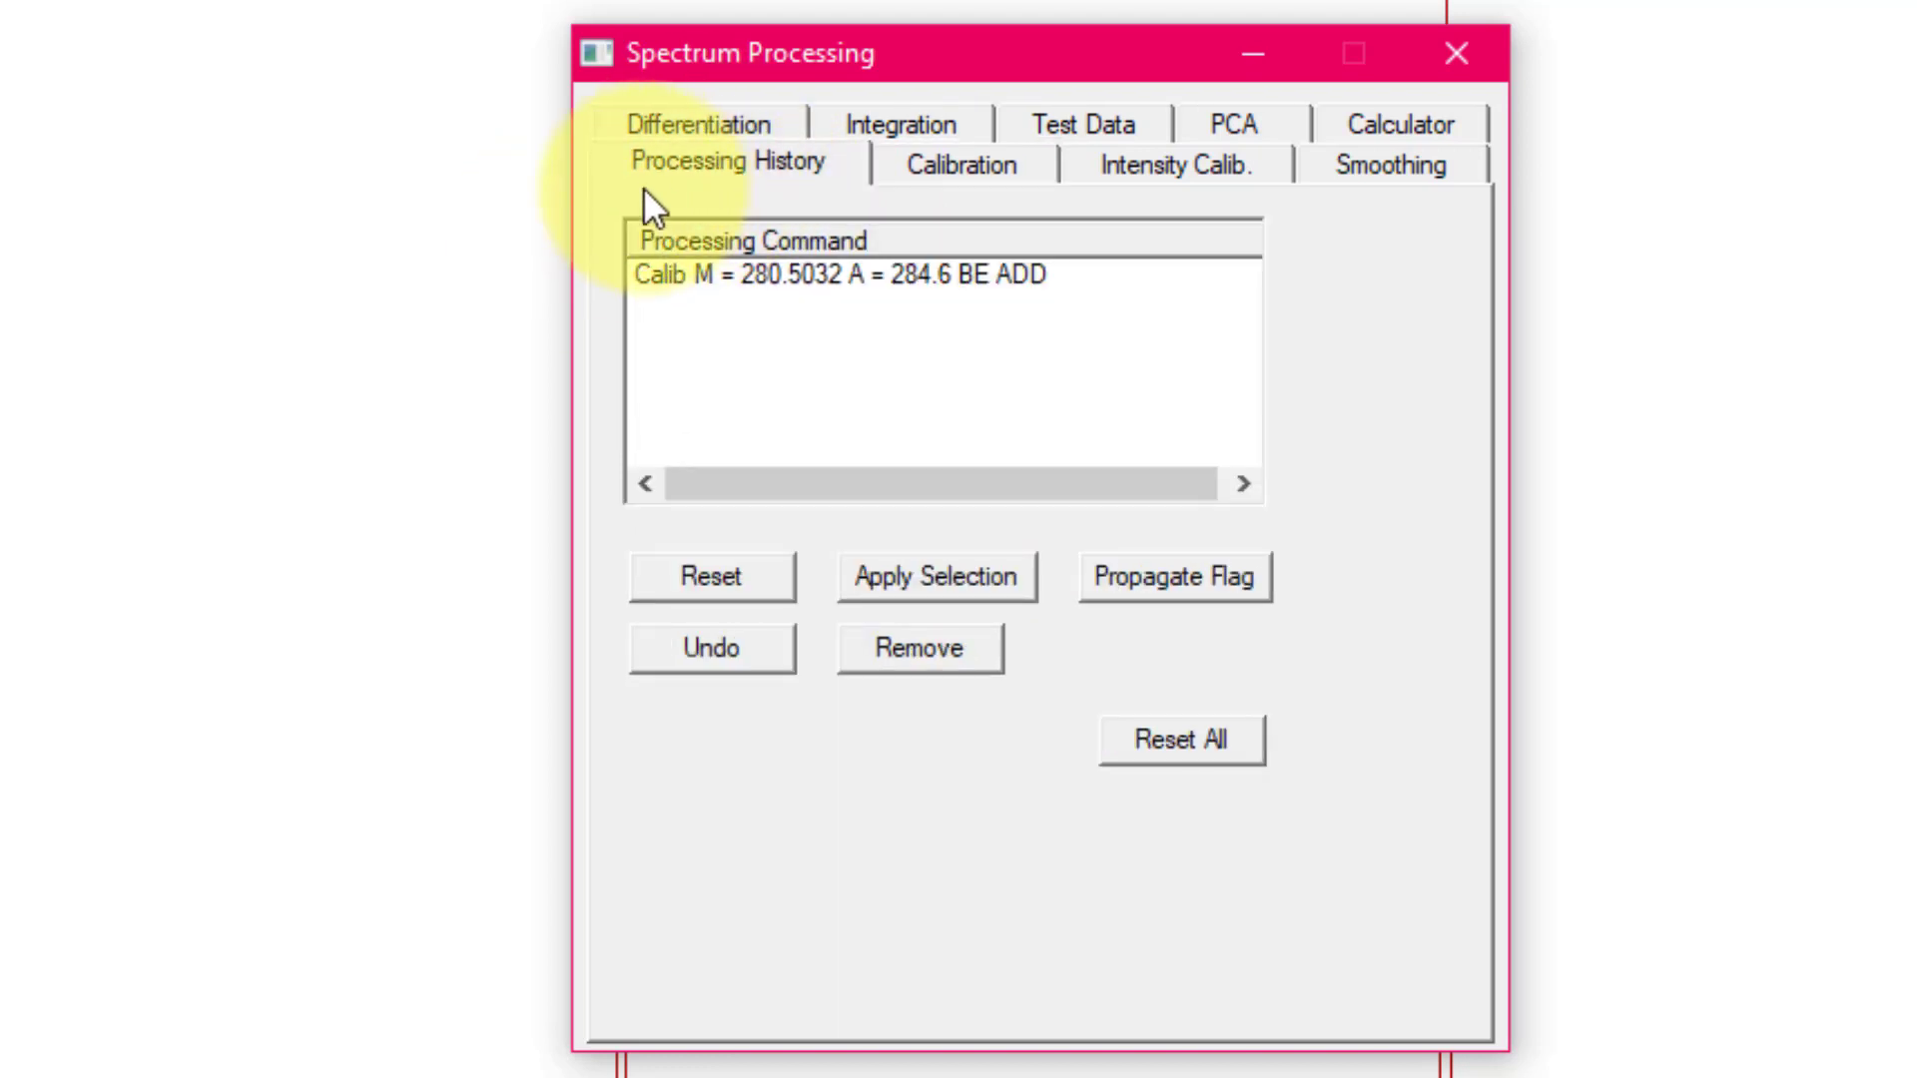
left_click(784, 277)
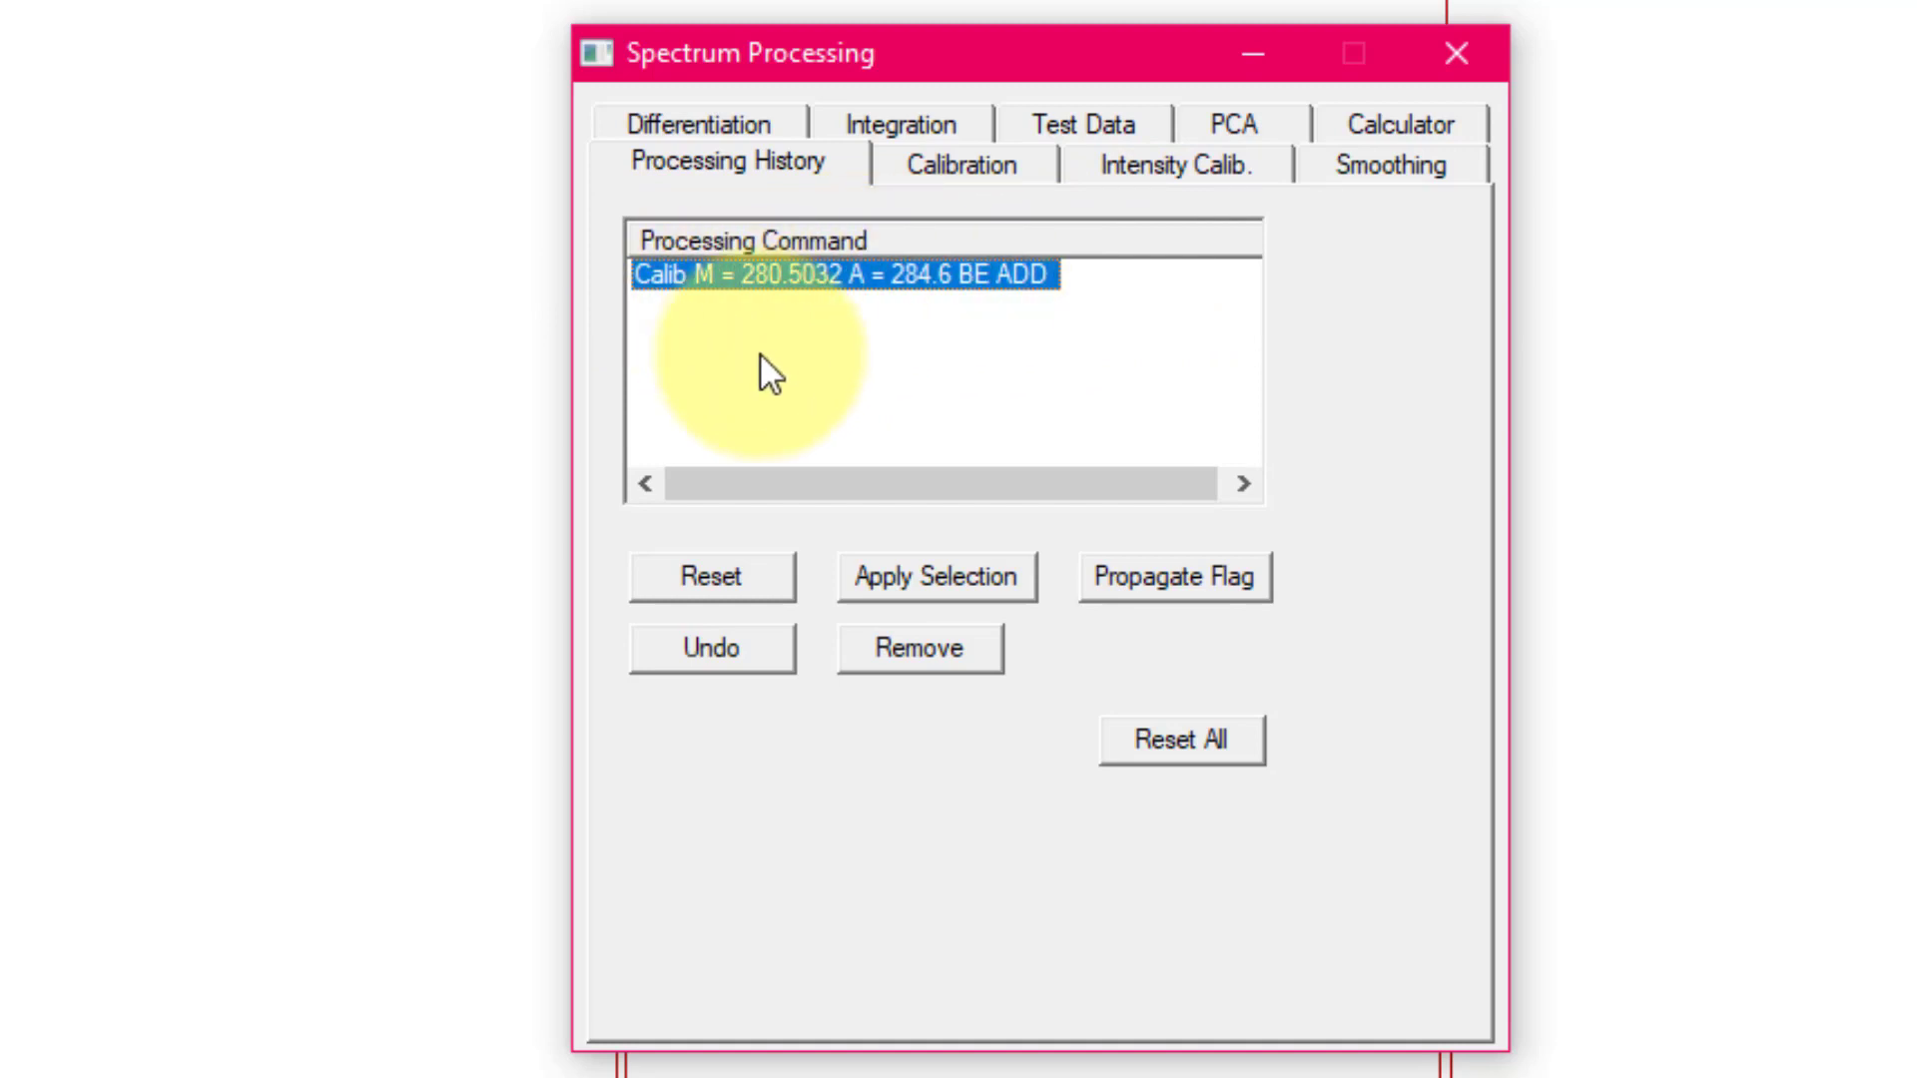
left_click(788, 380)
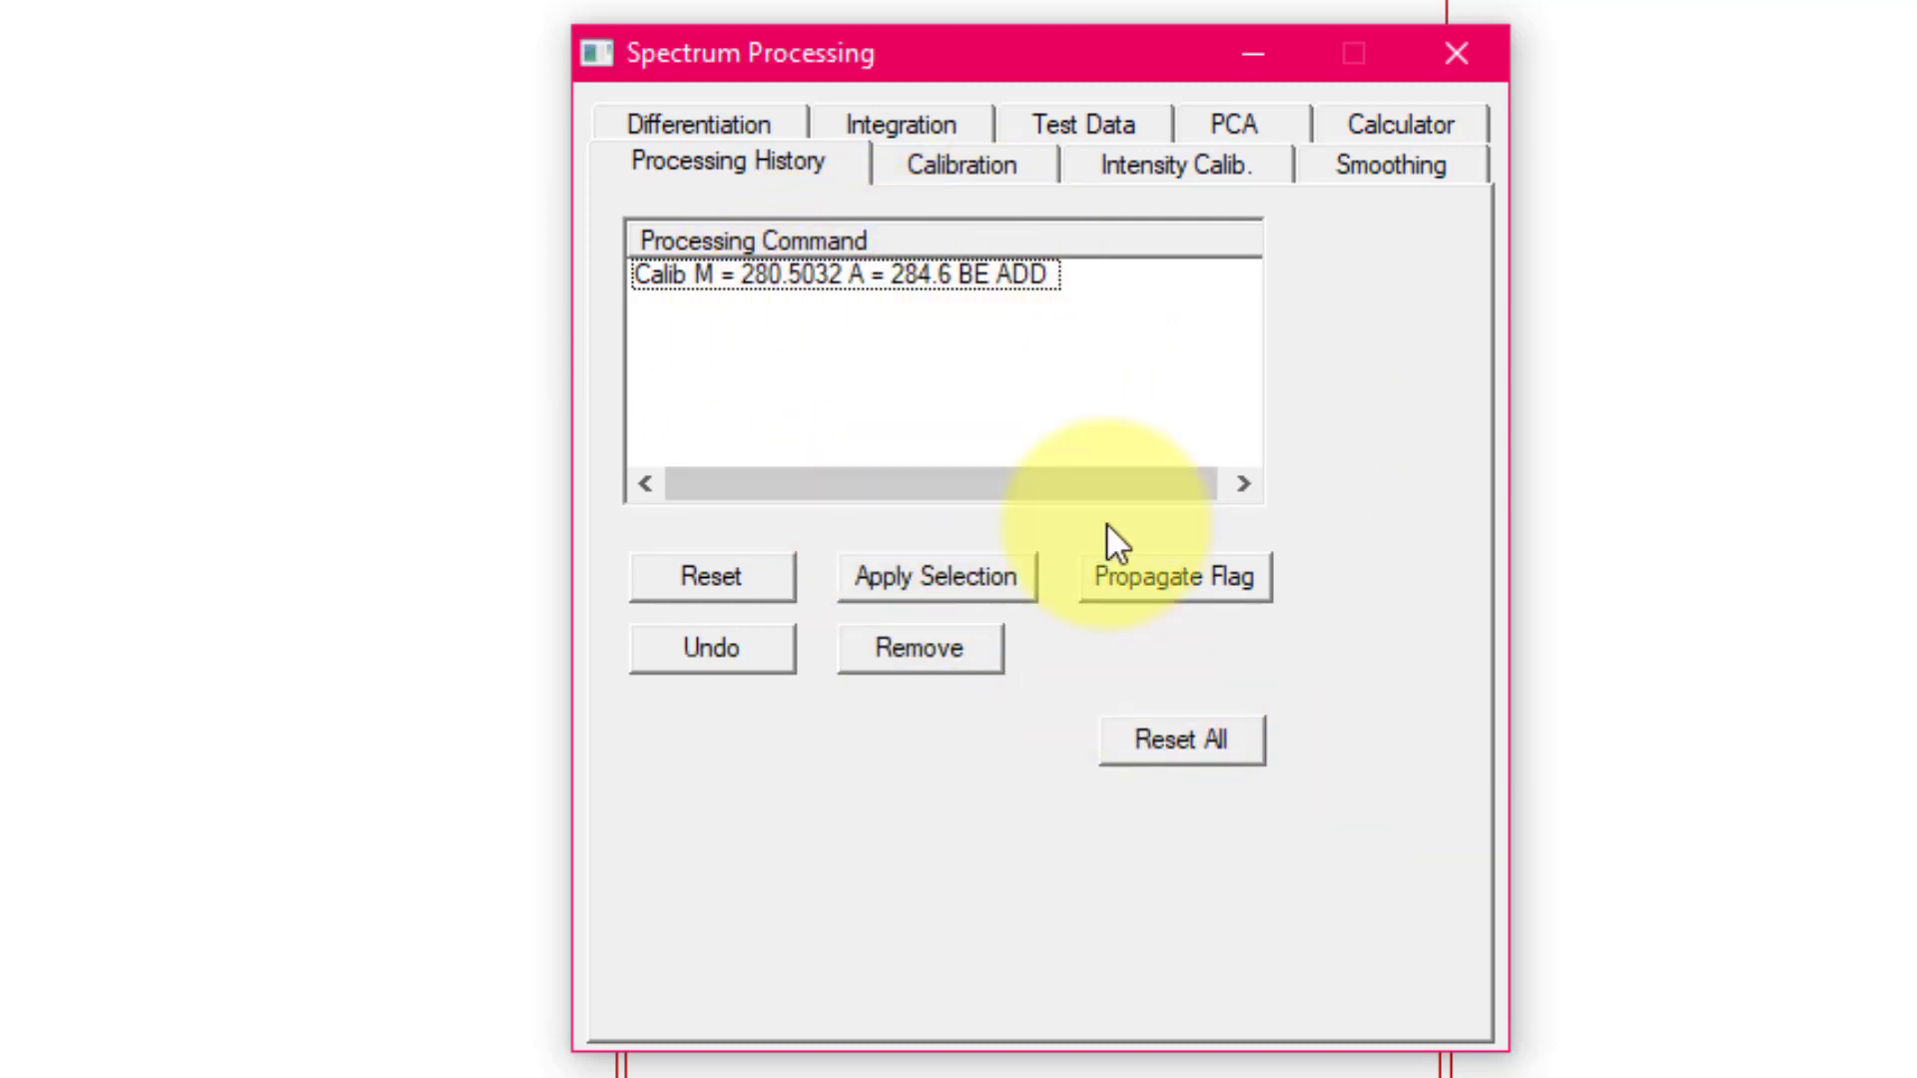
left_click(879, 276)
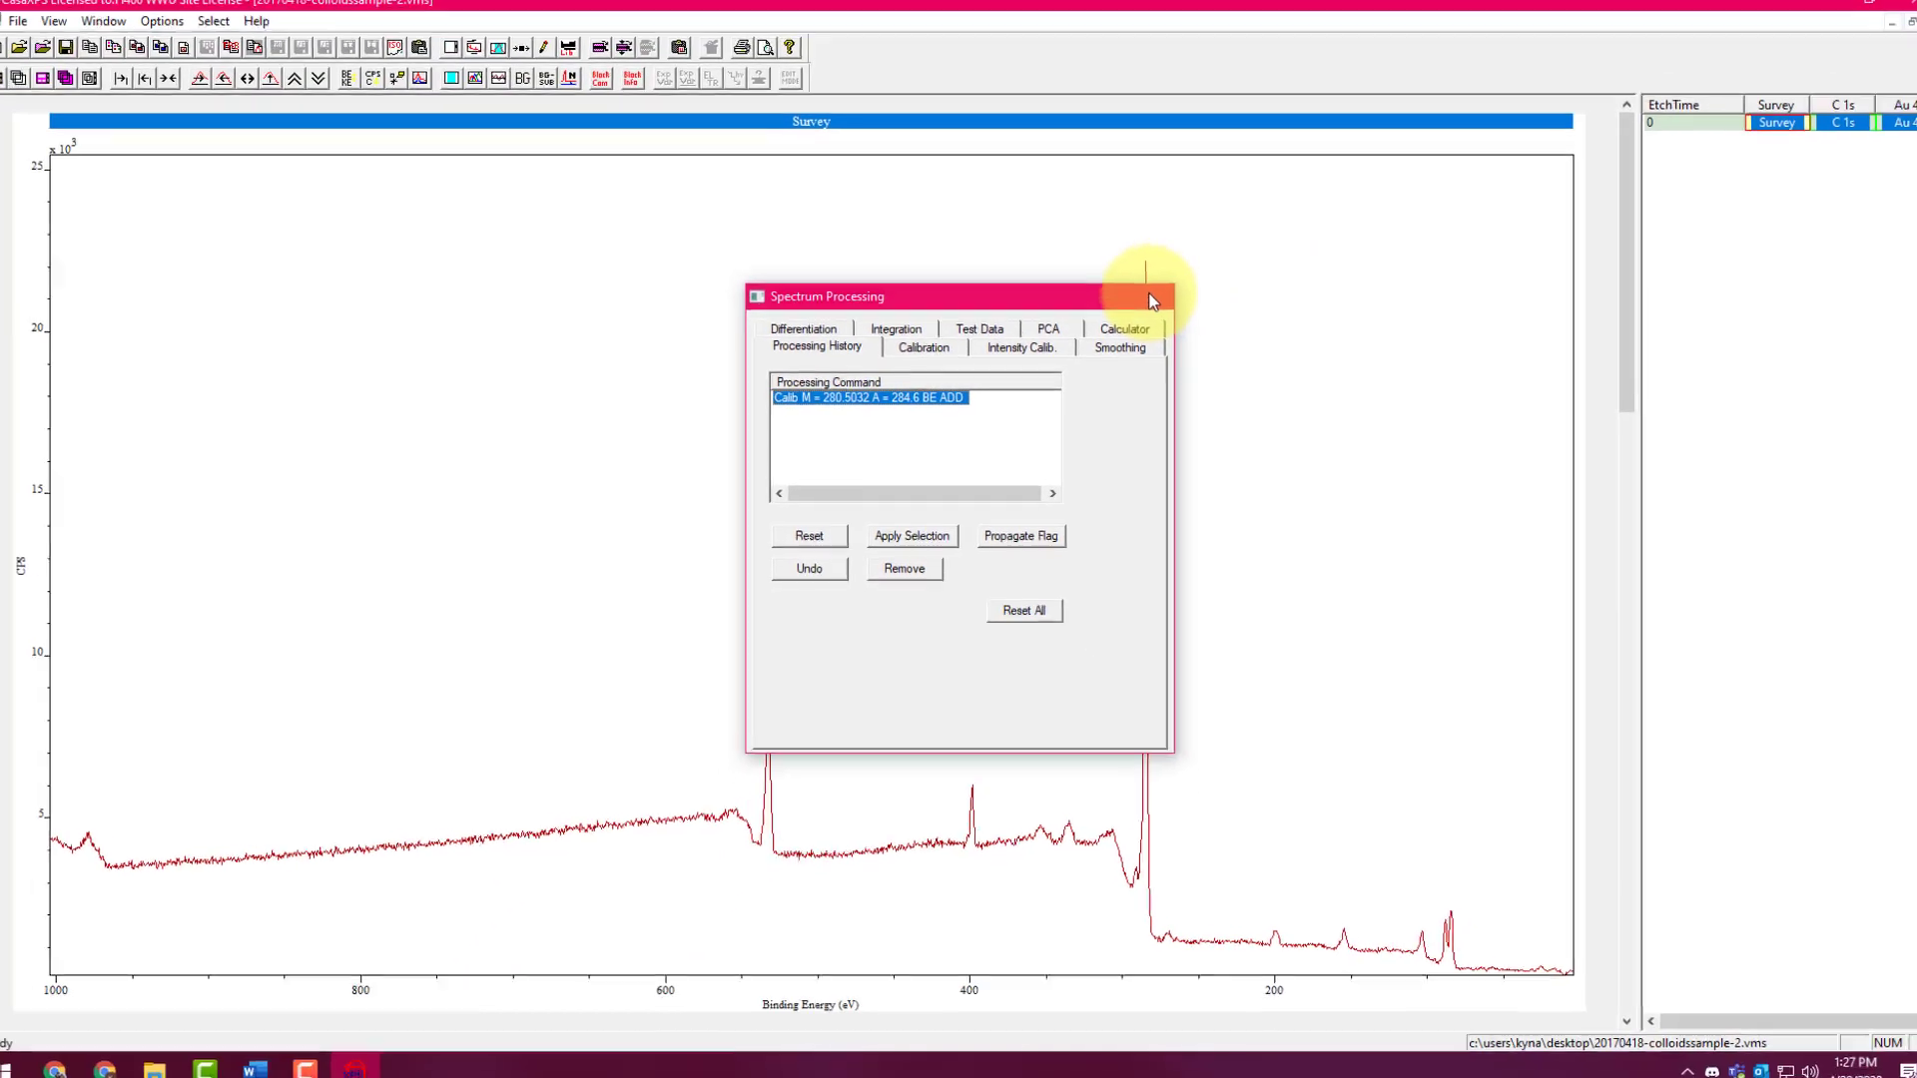
left_click(1456, 53)
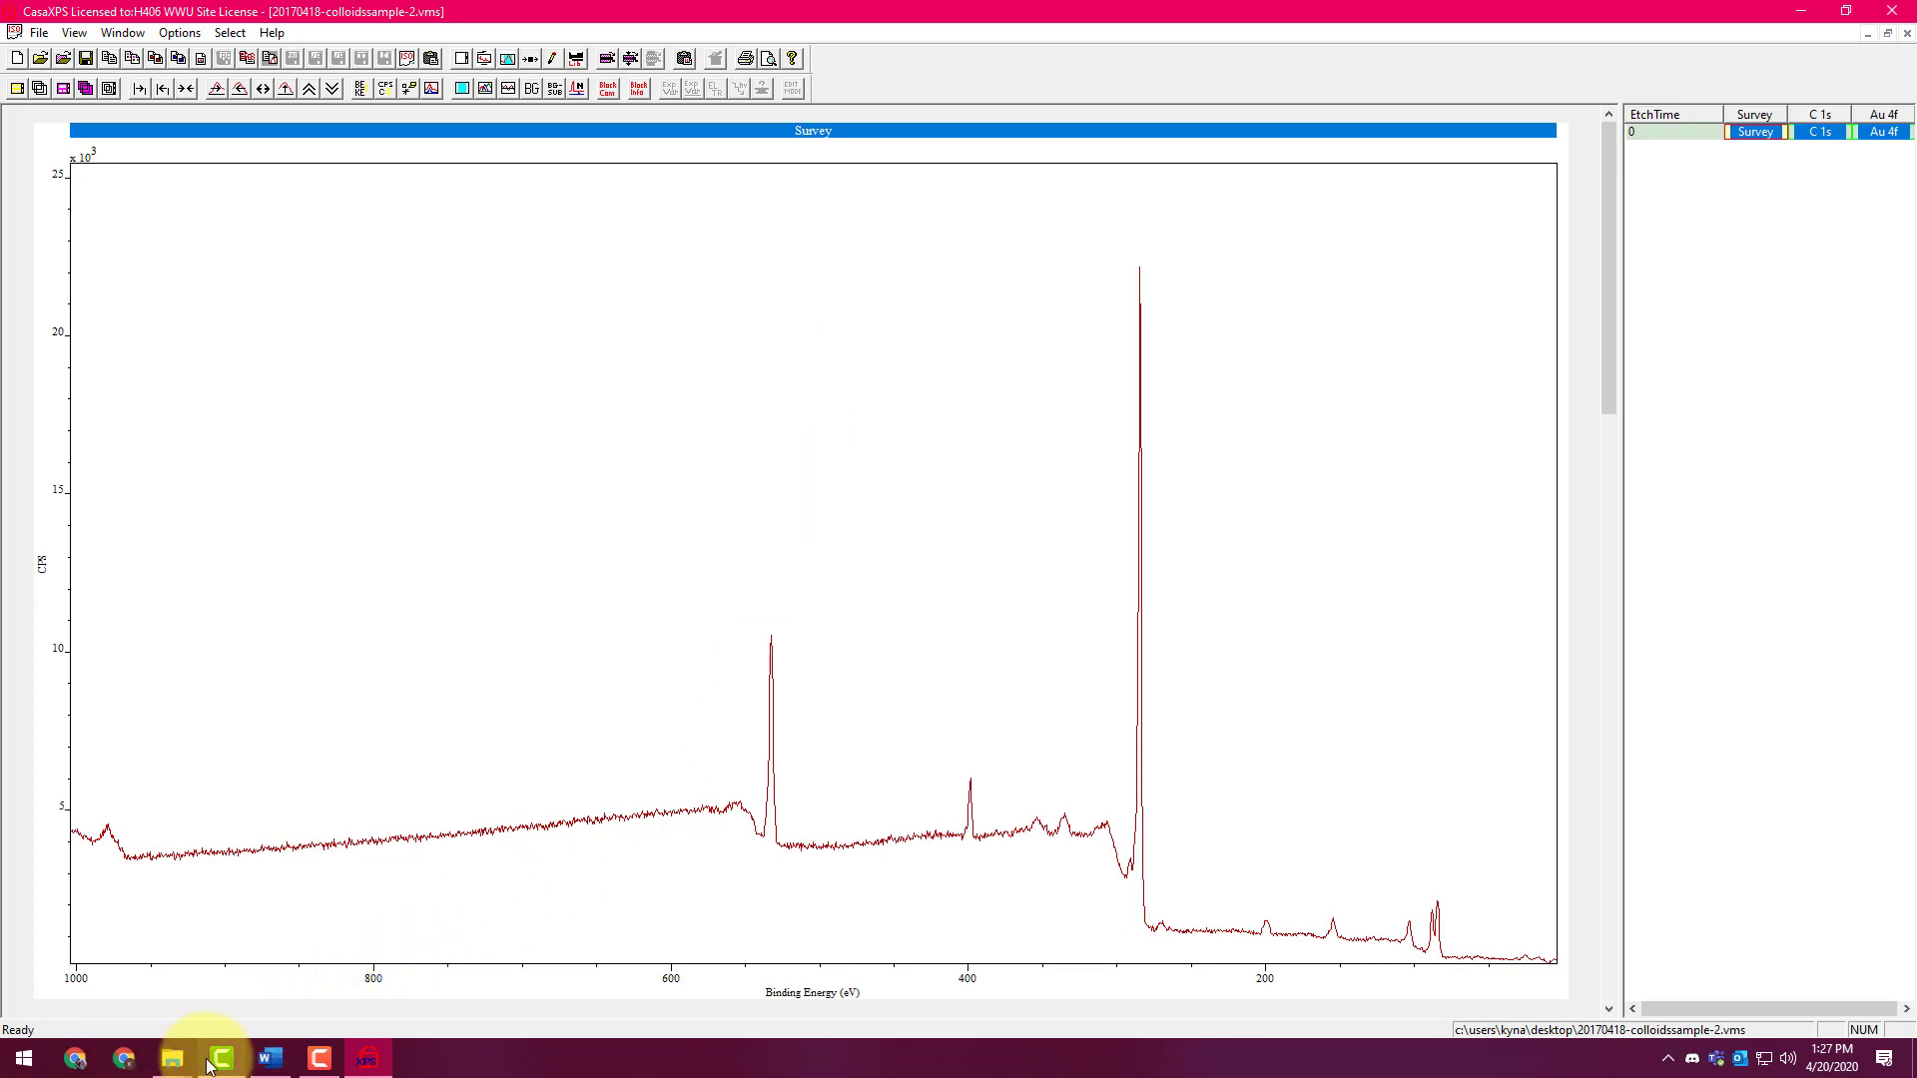
Open XPS_Slides.pdf from the Desktop in Adobe Acrobat Reader and view the slide on binding energies and ionization cross-section for U
left_click(172, 1058)
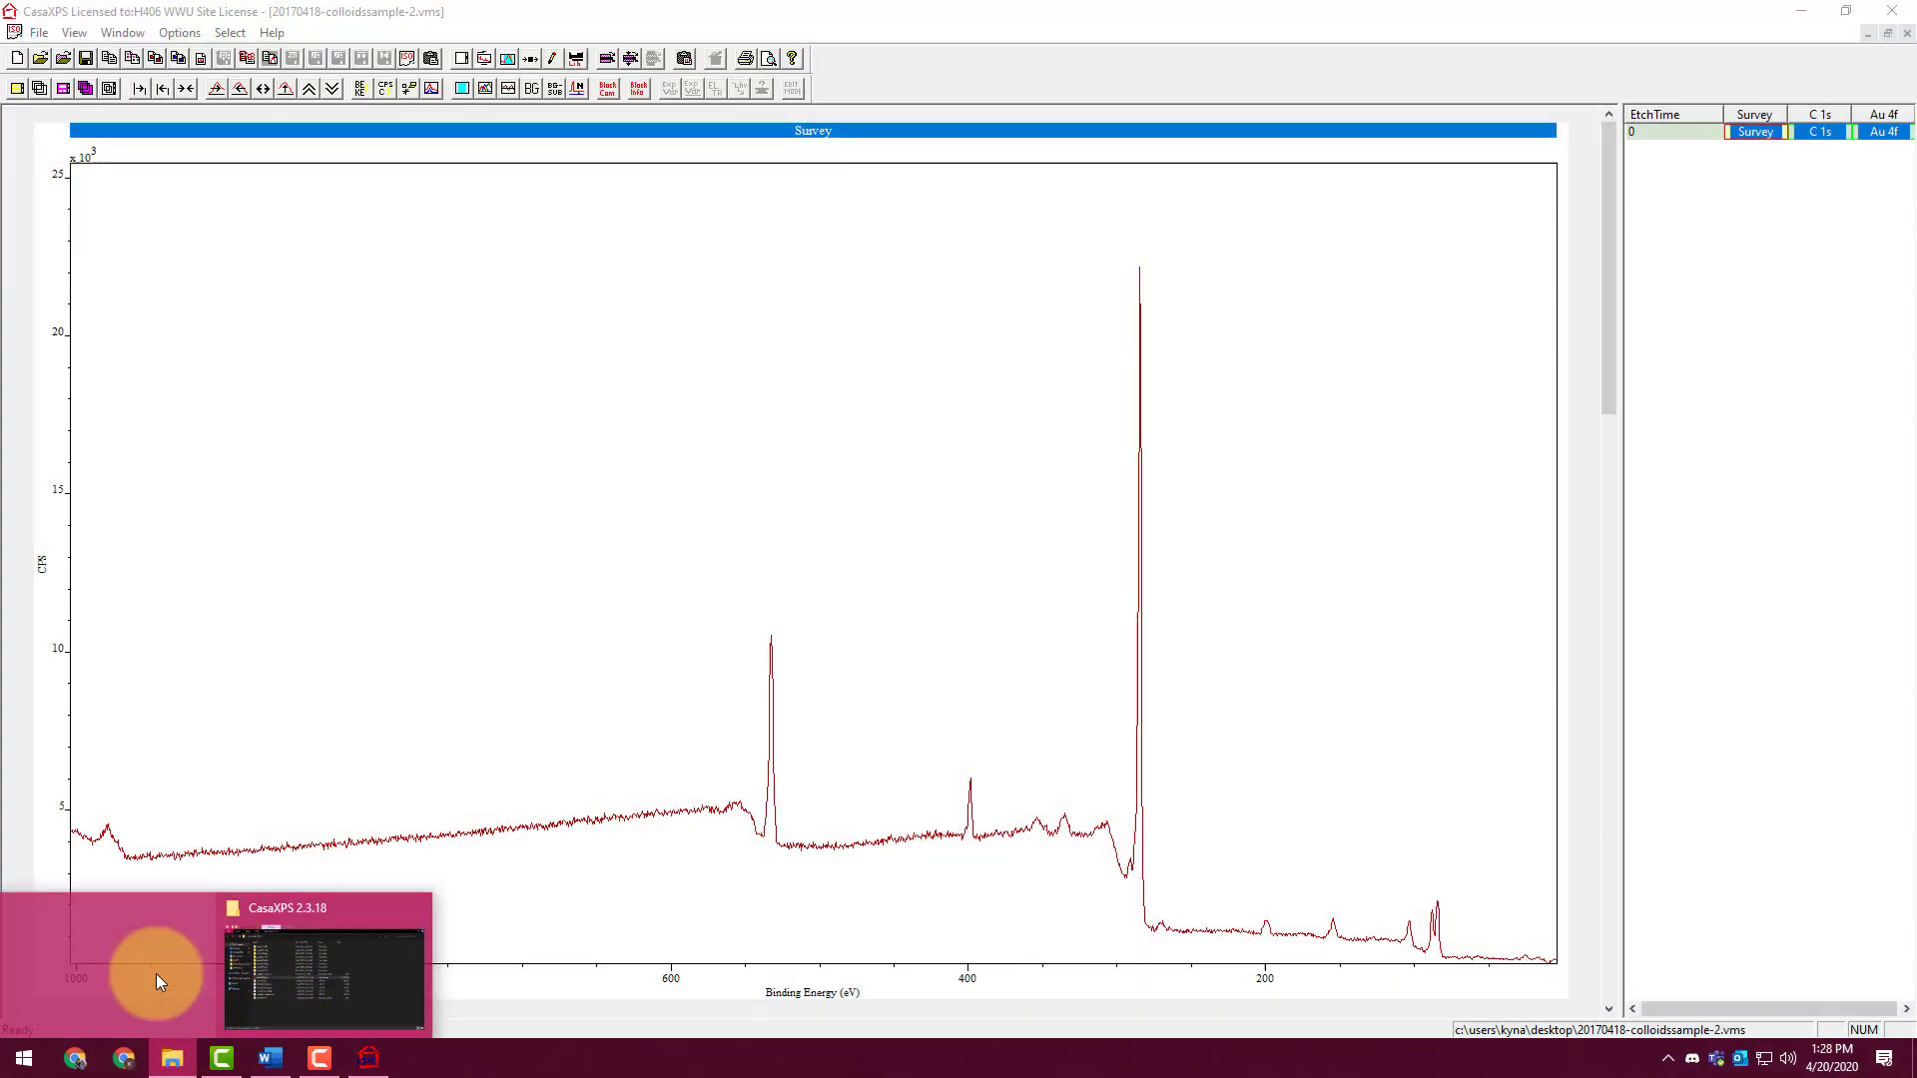
left_click(184, 973)
left_click(471, 392)
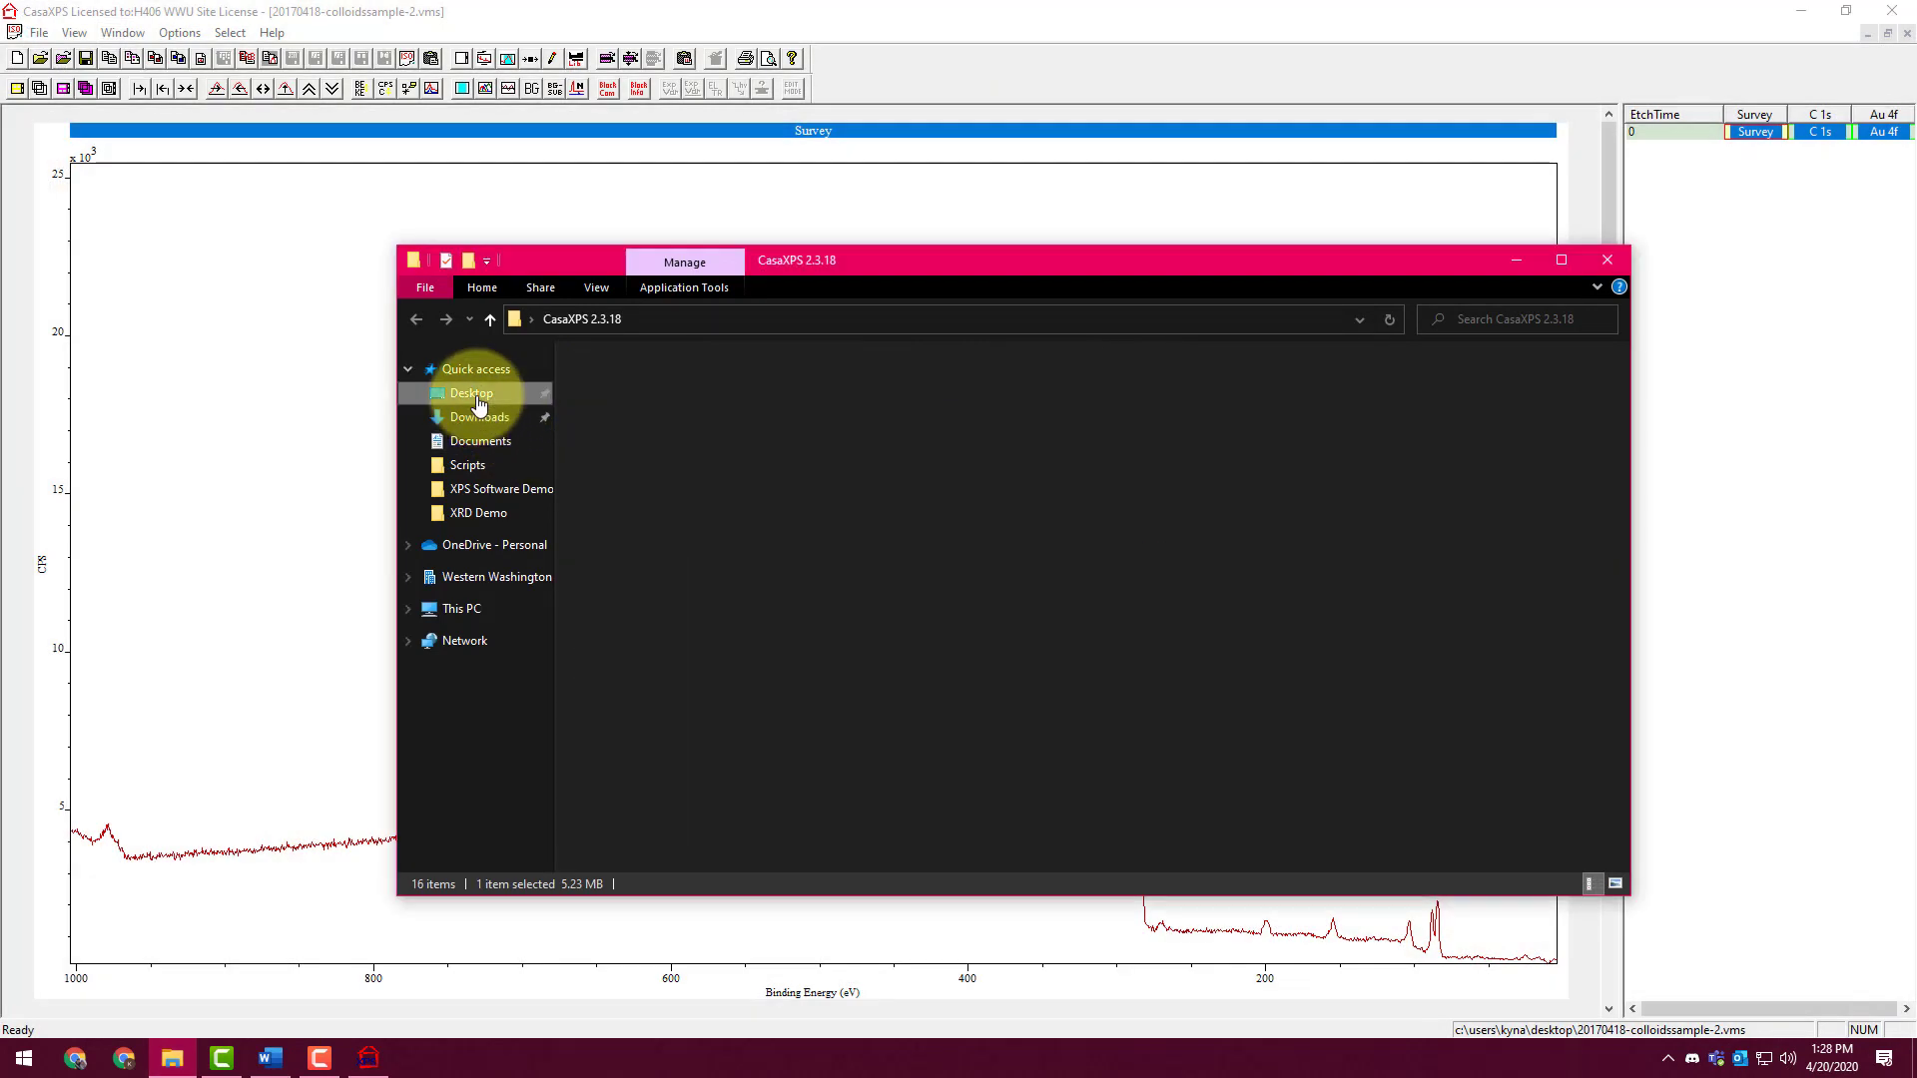
left_click(647, 473)
double_click(647, 472)
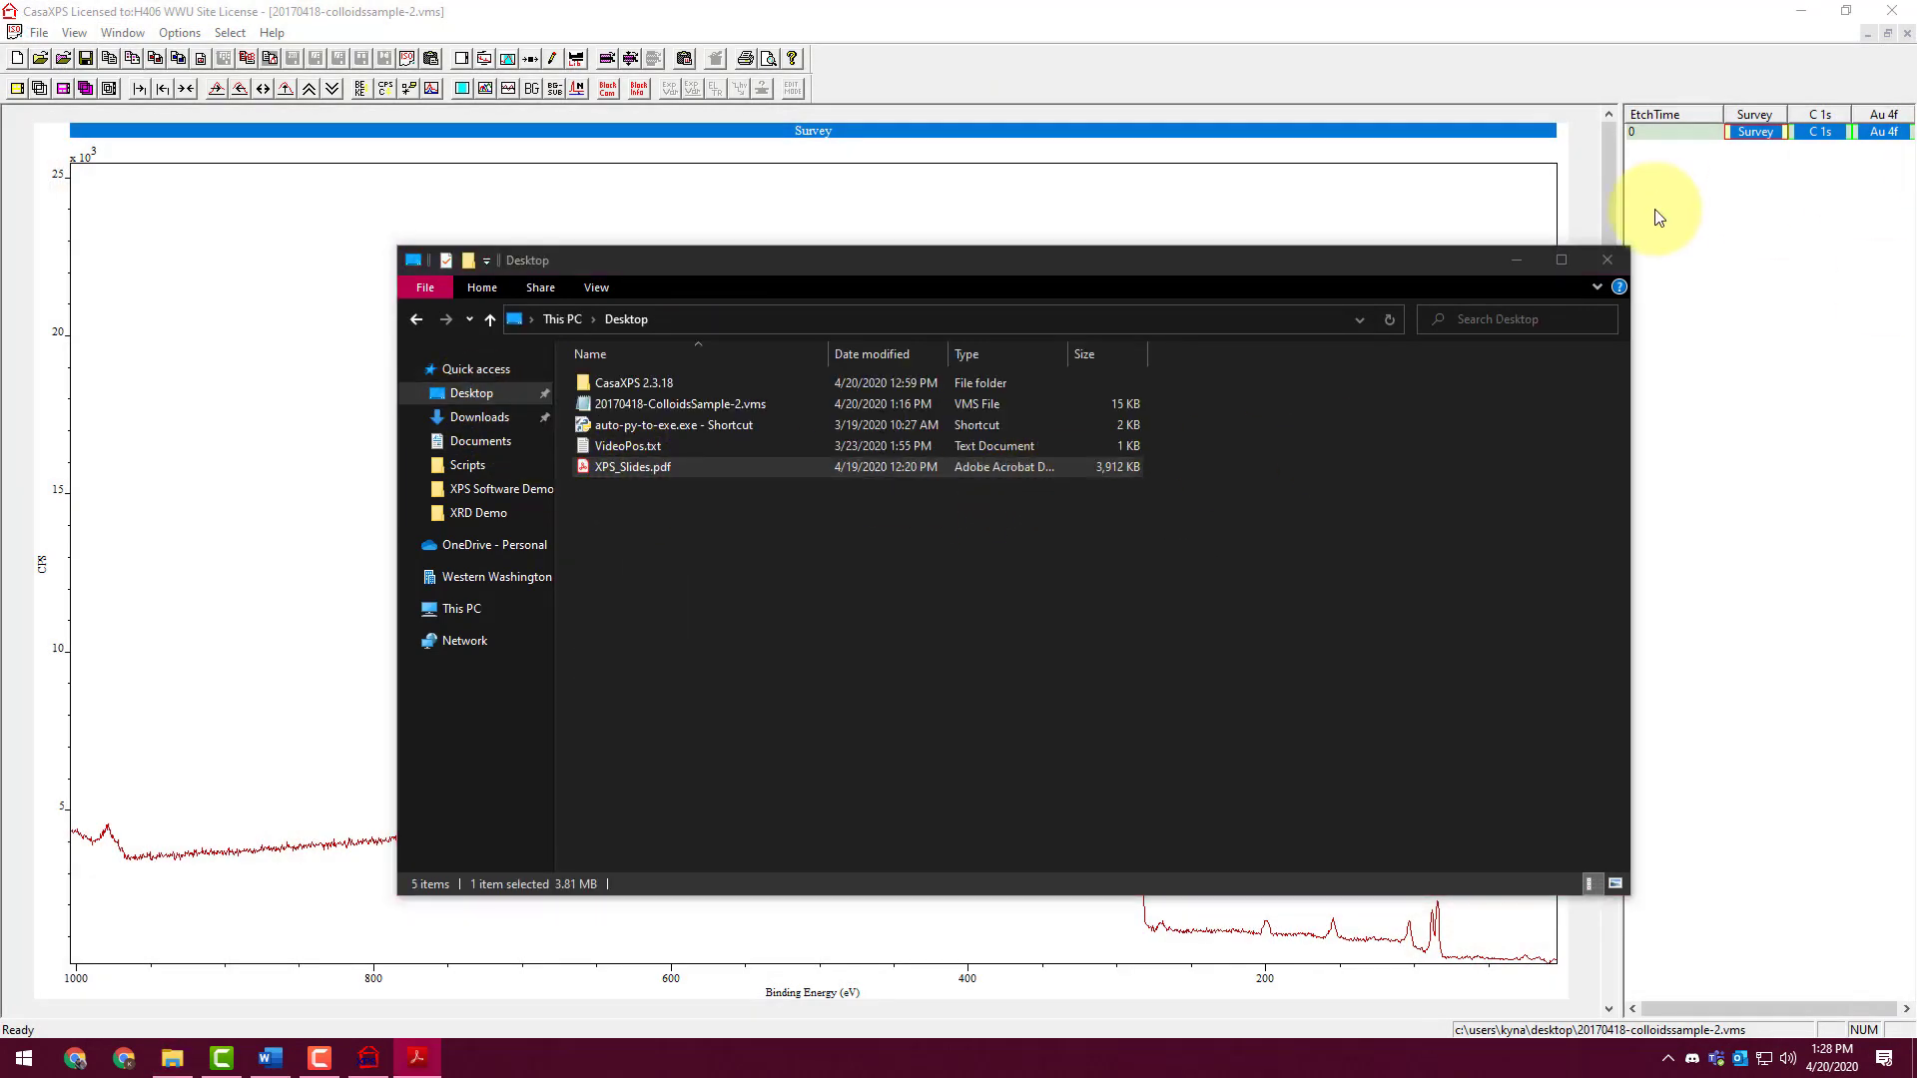
left_click(1517, 261)
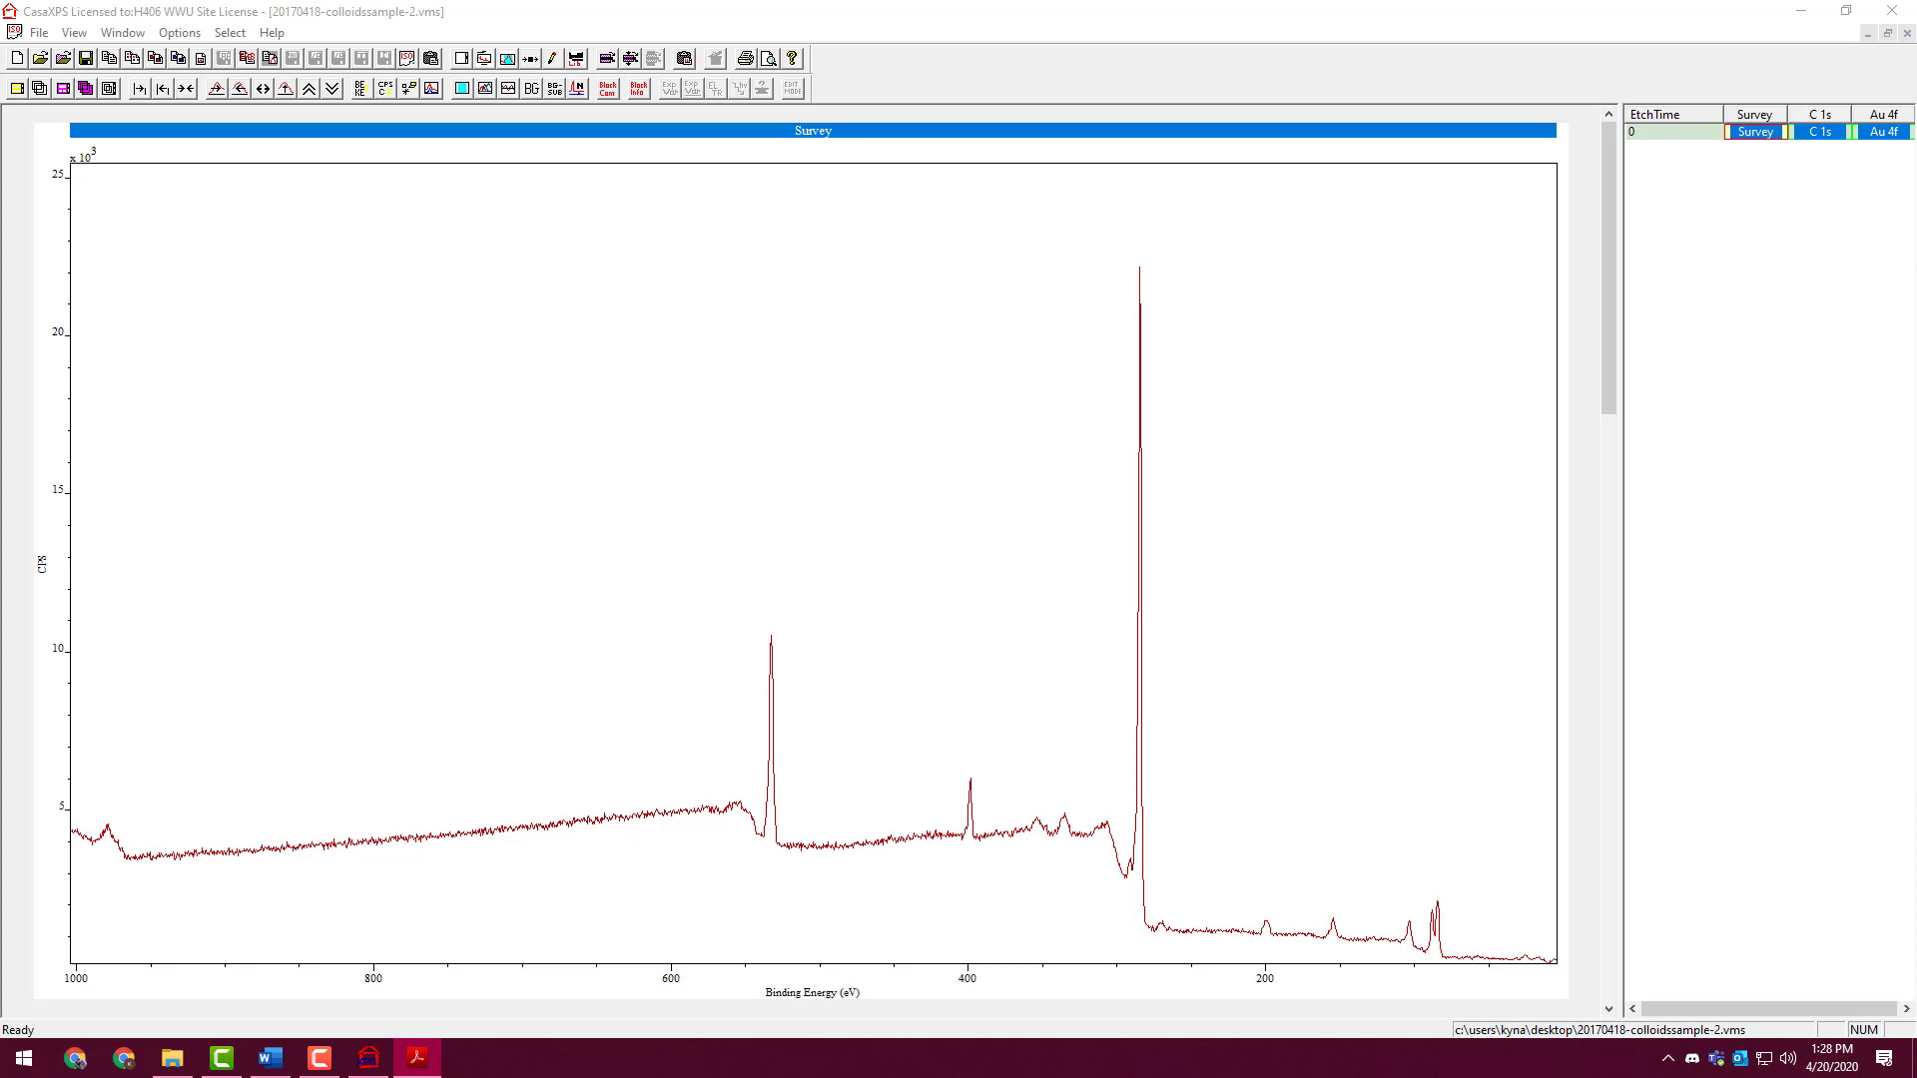
left_click_drag(1916, 235, 814, 2)
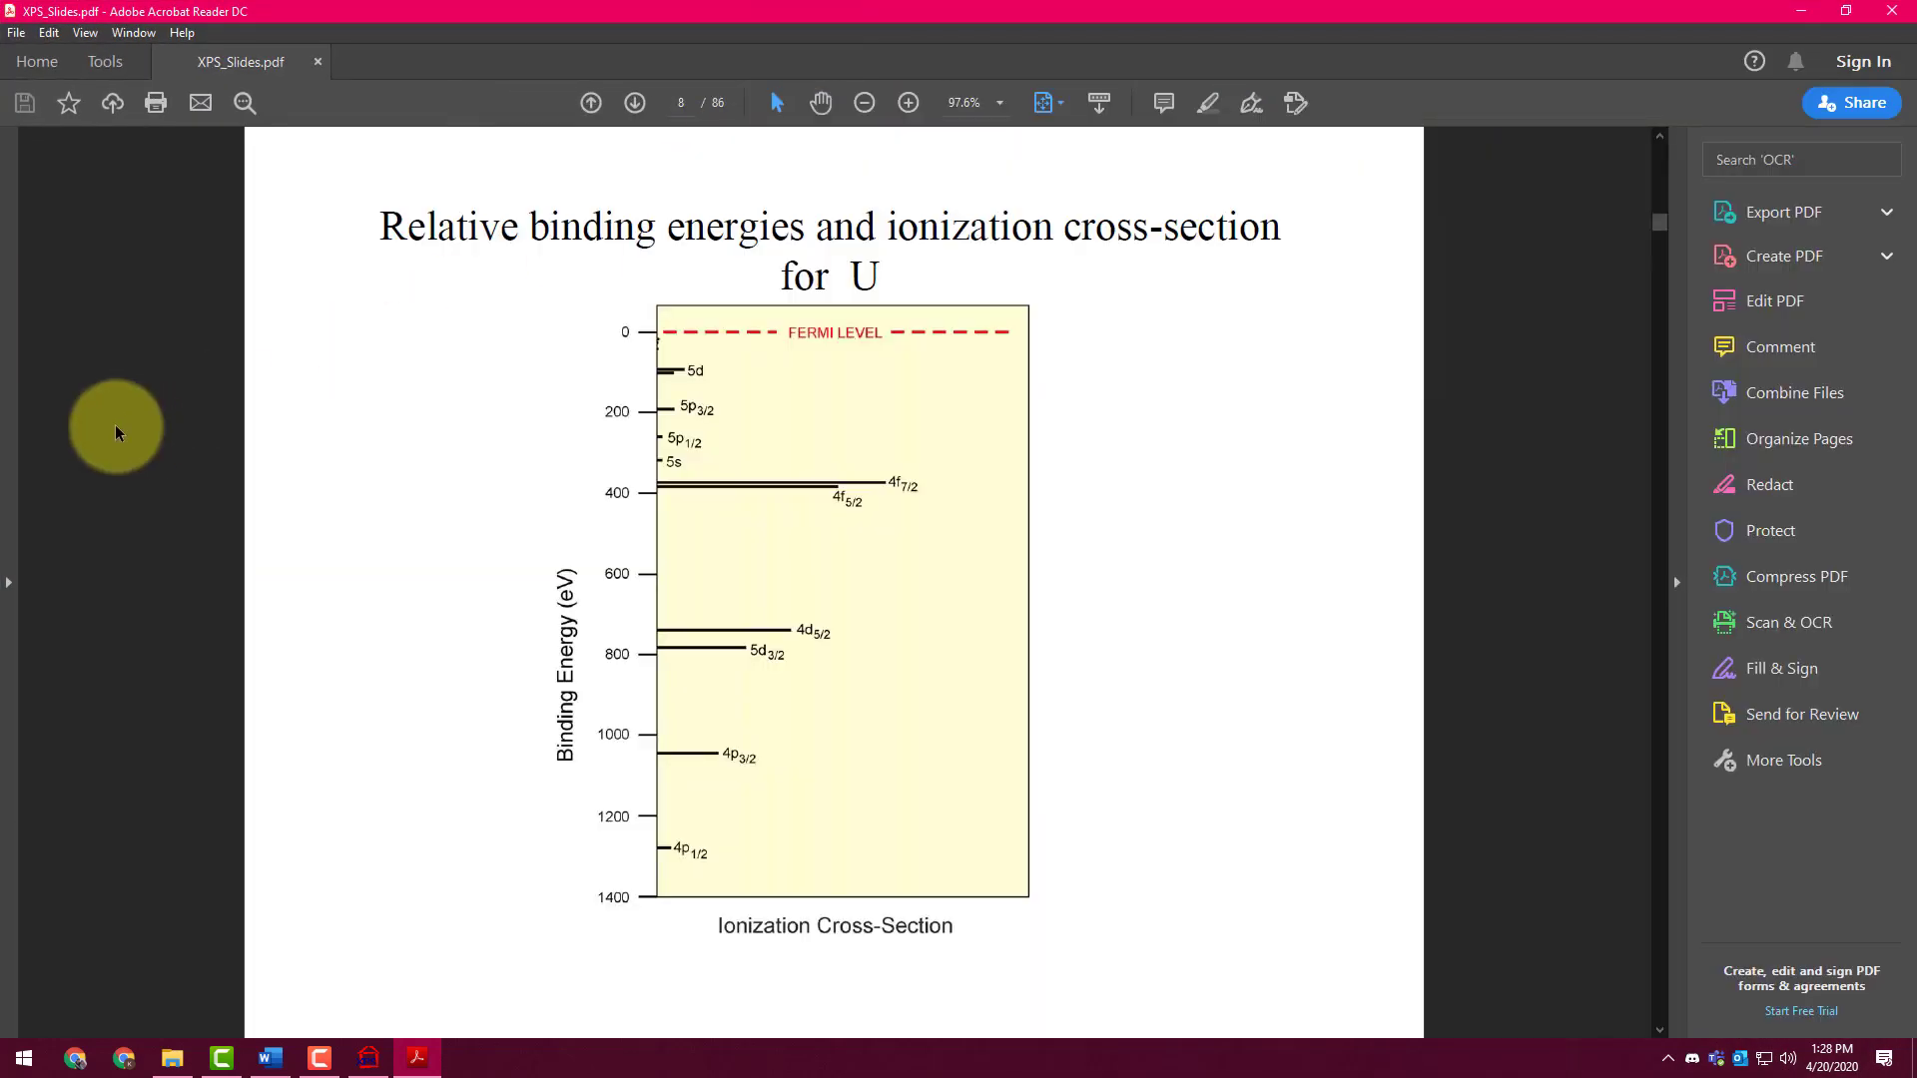
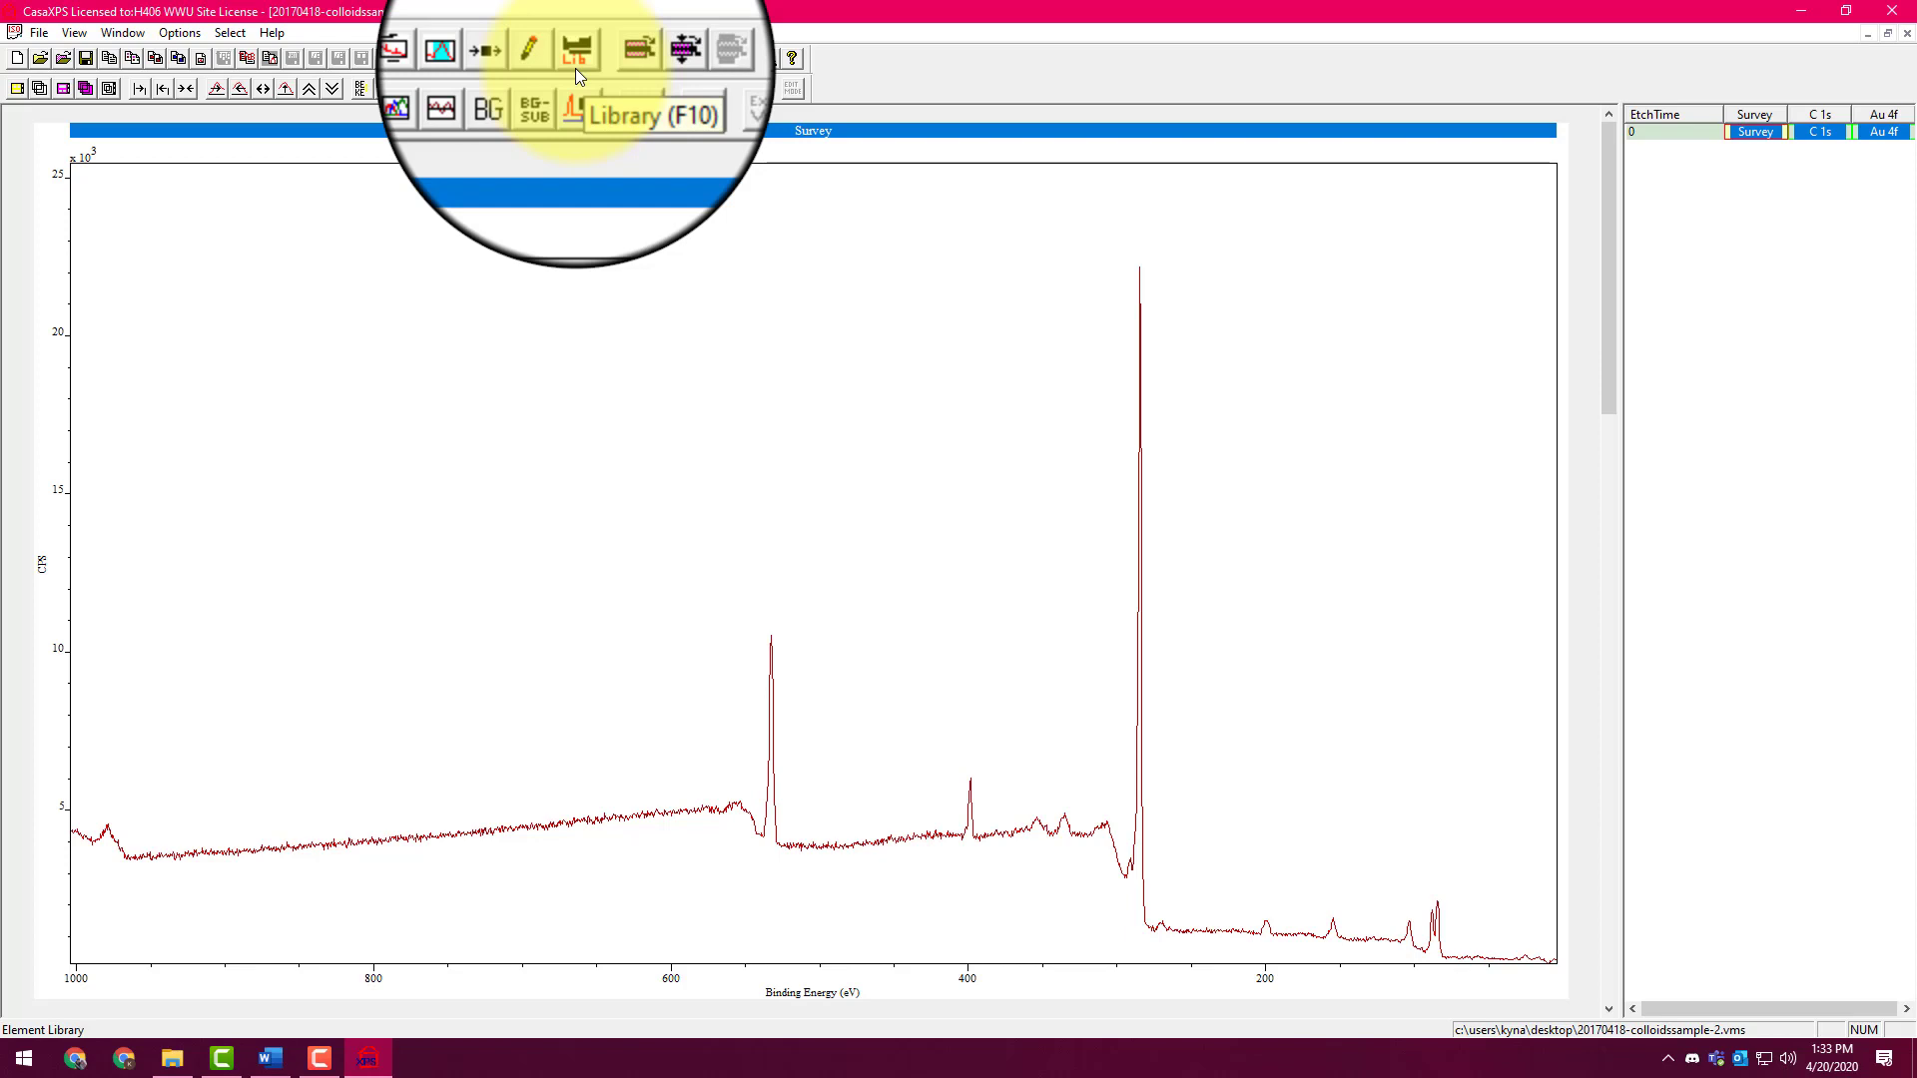
Open the Element Library, place it clear of the tallest Survey peak, and look up the library lines near that peak's energy
left_click(576, 66)
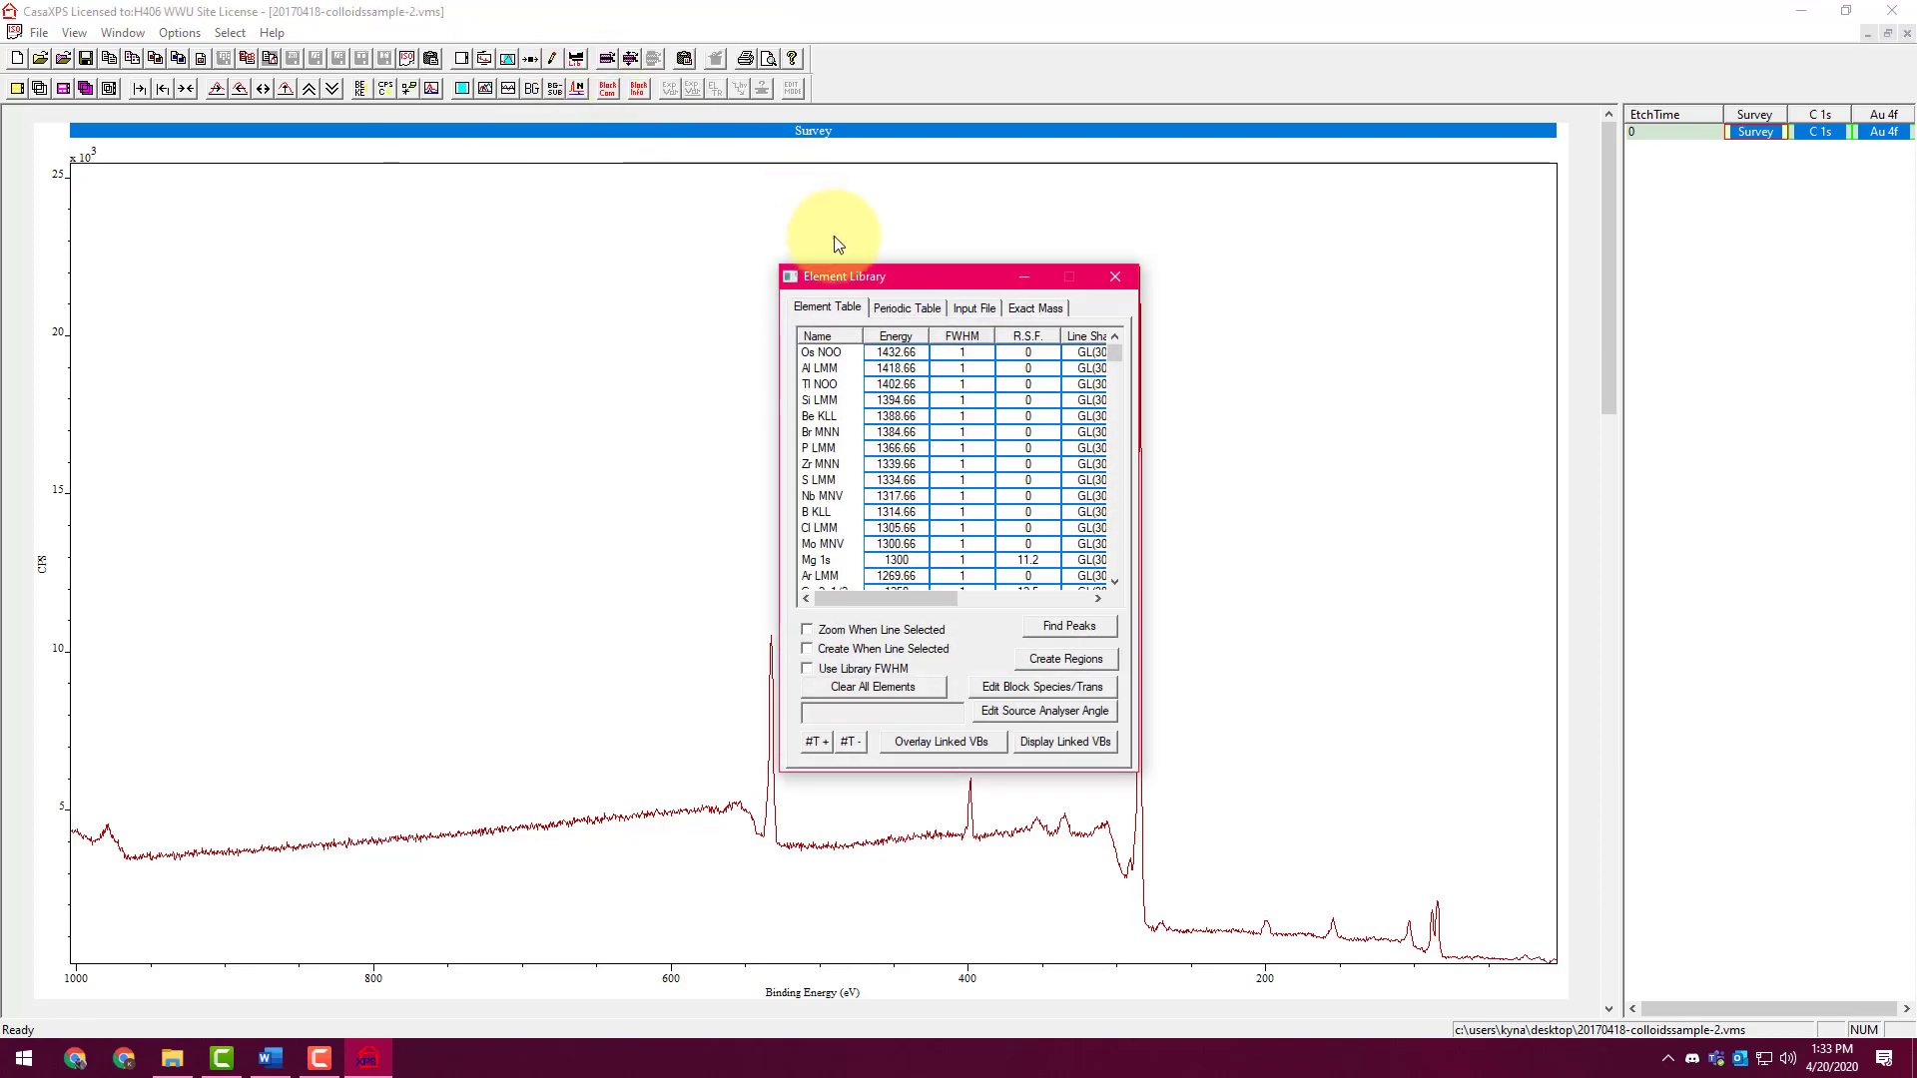
left_click_drag(913, 277, 1704, 34)
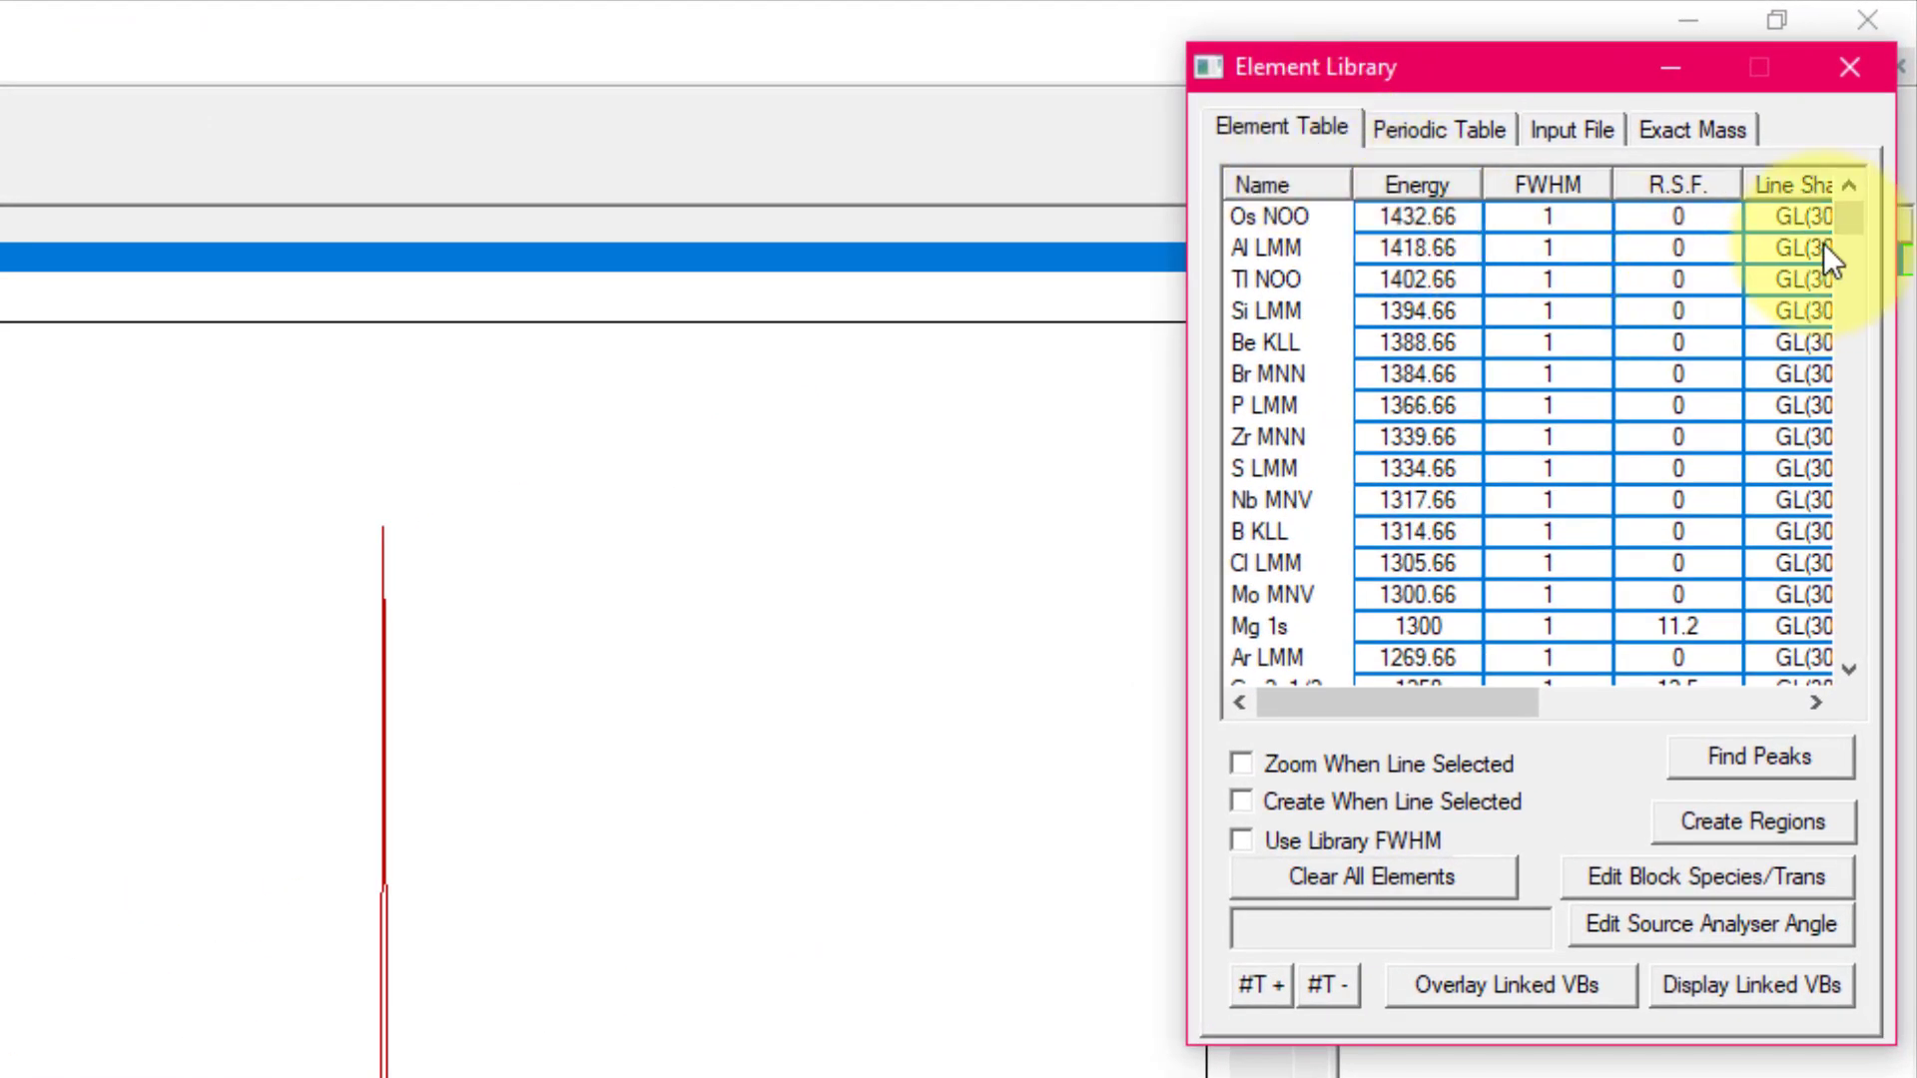
mouse_move(1841, 228)
left_mouse_down()
mouse_move(1834, 663)
mouse_move(1861, 202)
left_mouse_up()
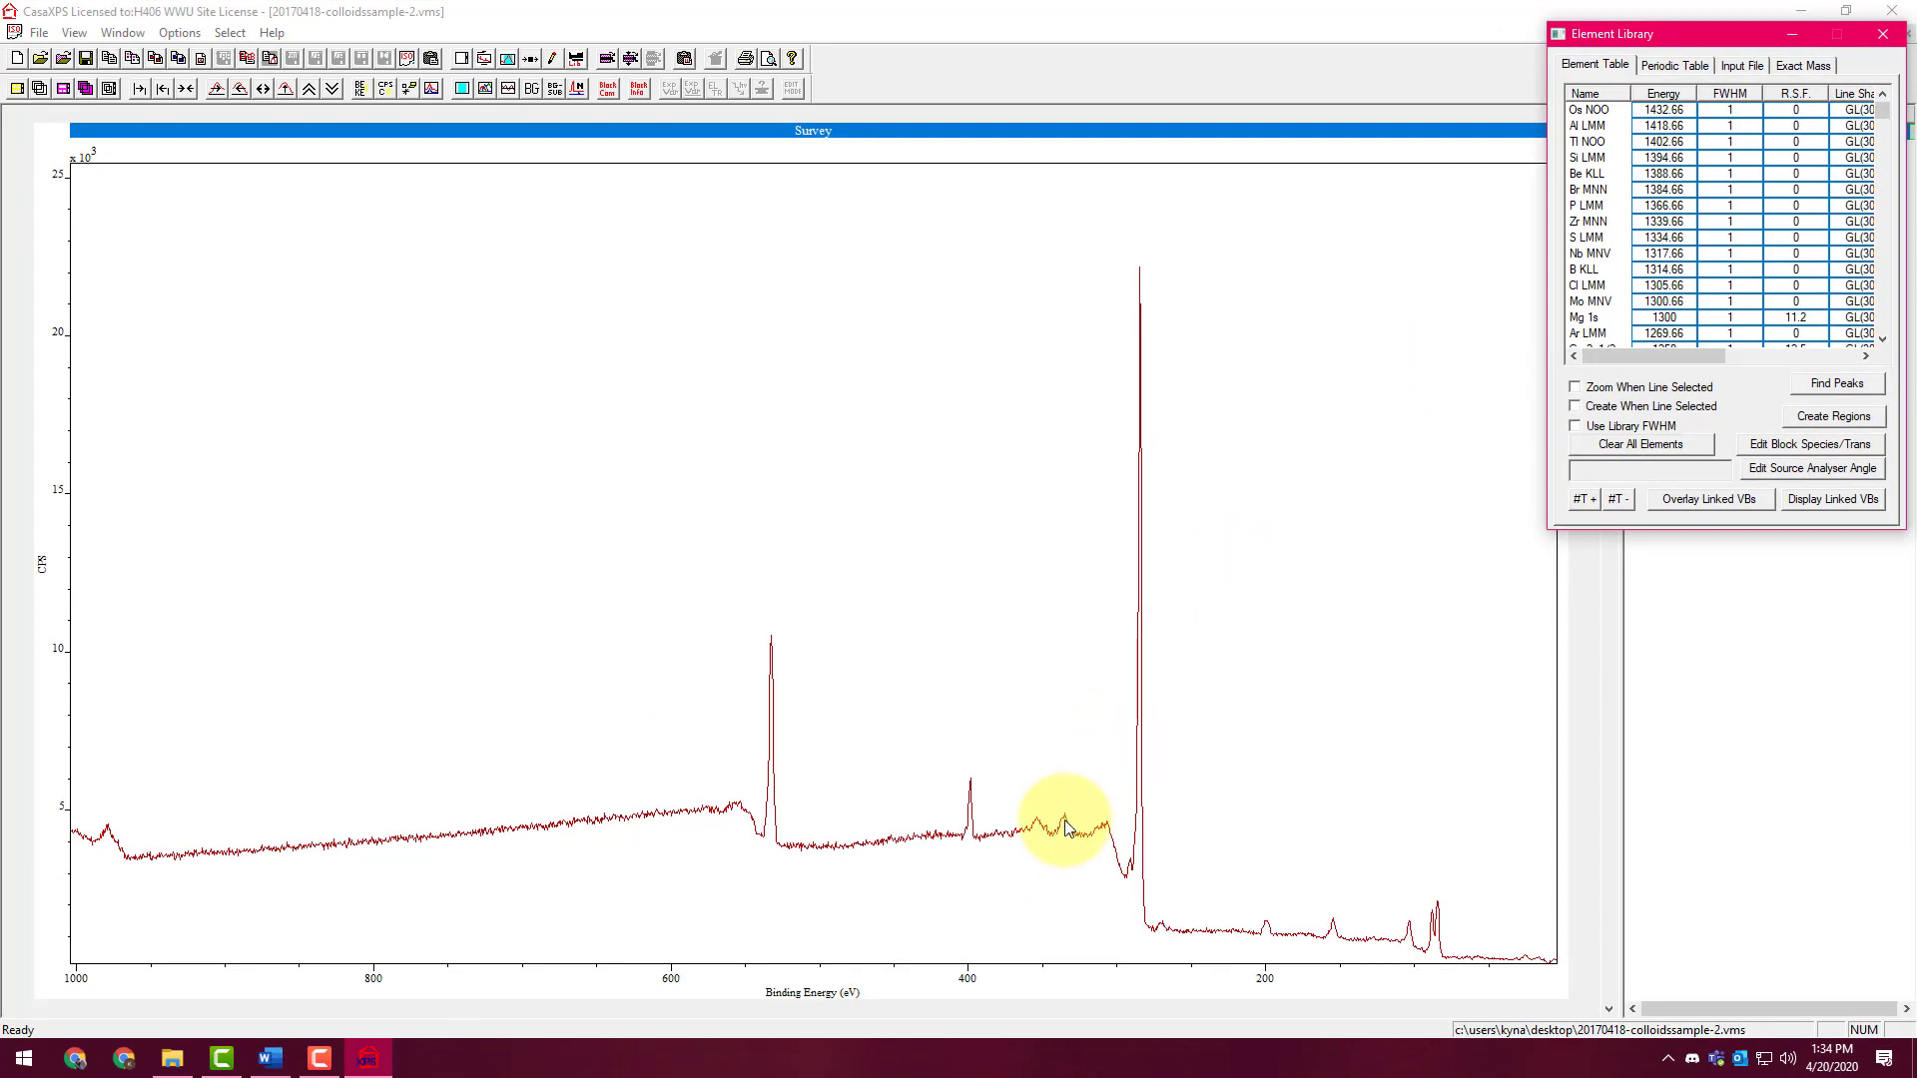
left_click(1140, 275)
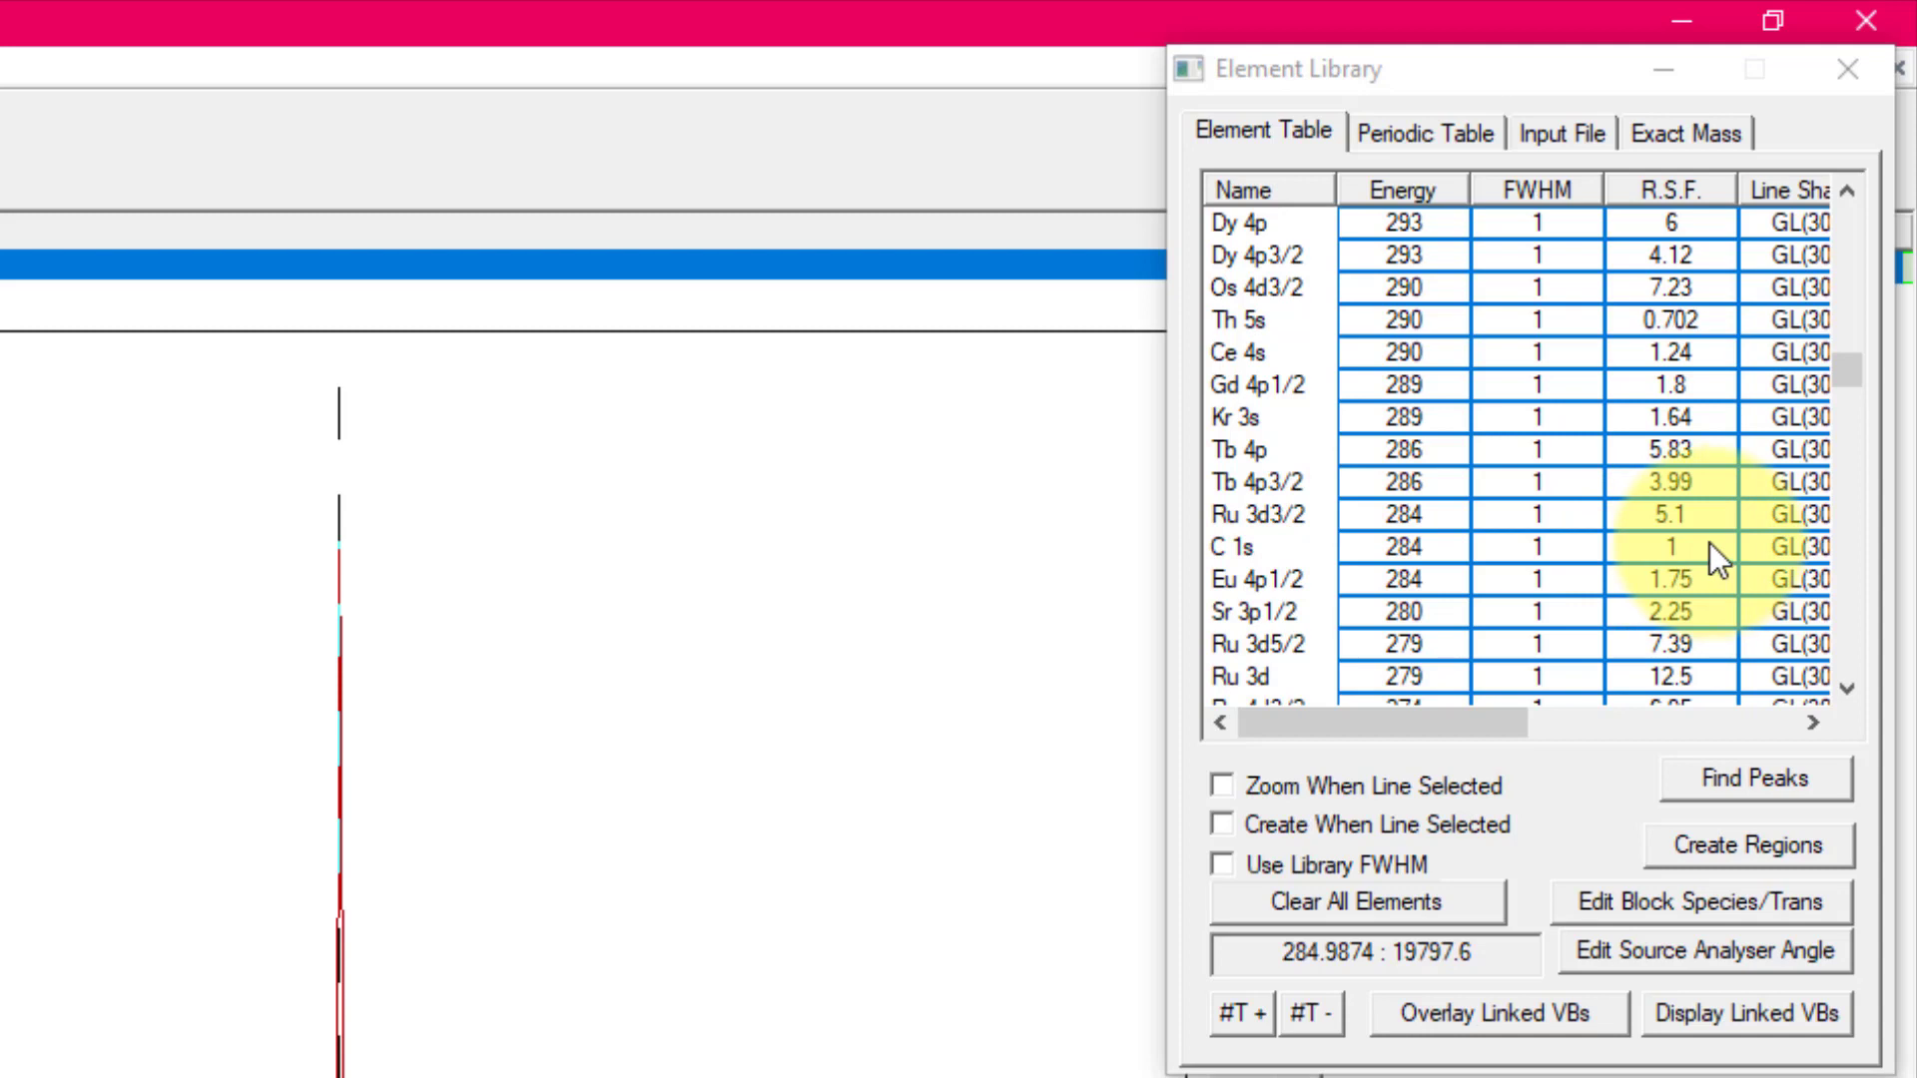
Compare the C 1s and Tb 4p3/2 library entries' line markers with the tallest Survey peak, hiding each element after checking
left_click(1236, 548)
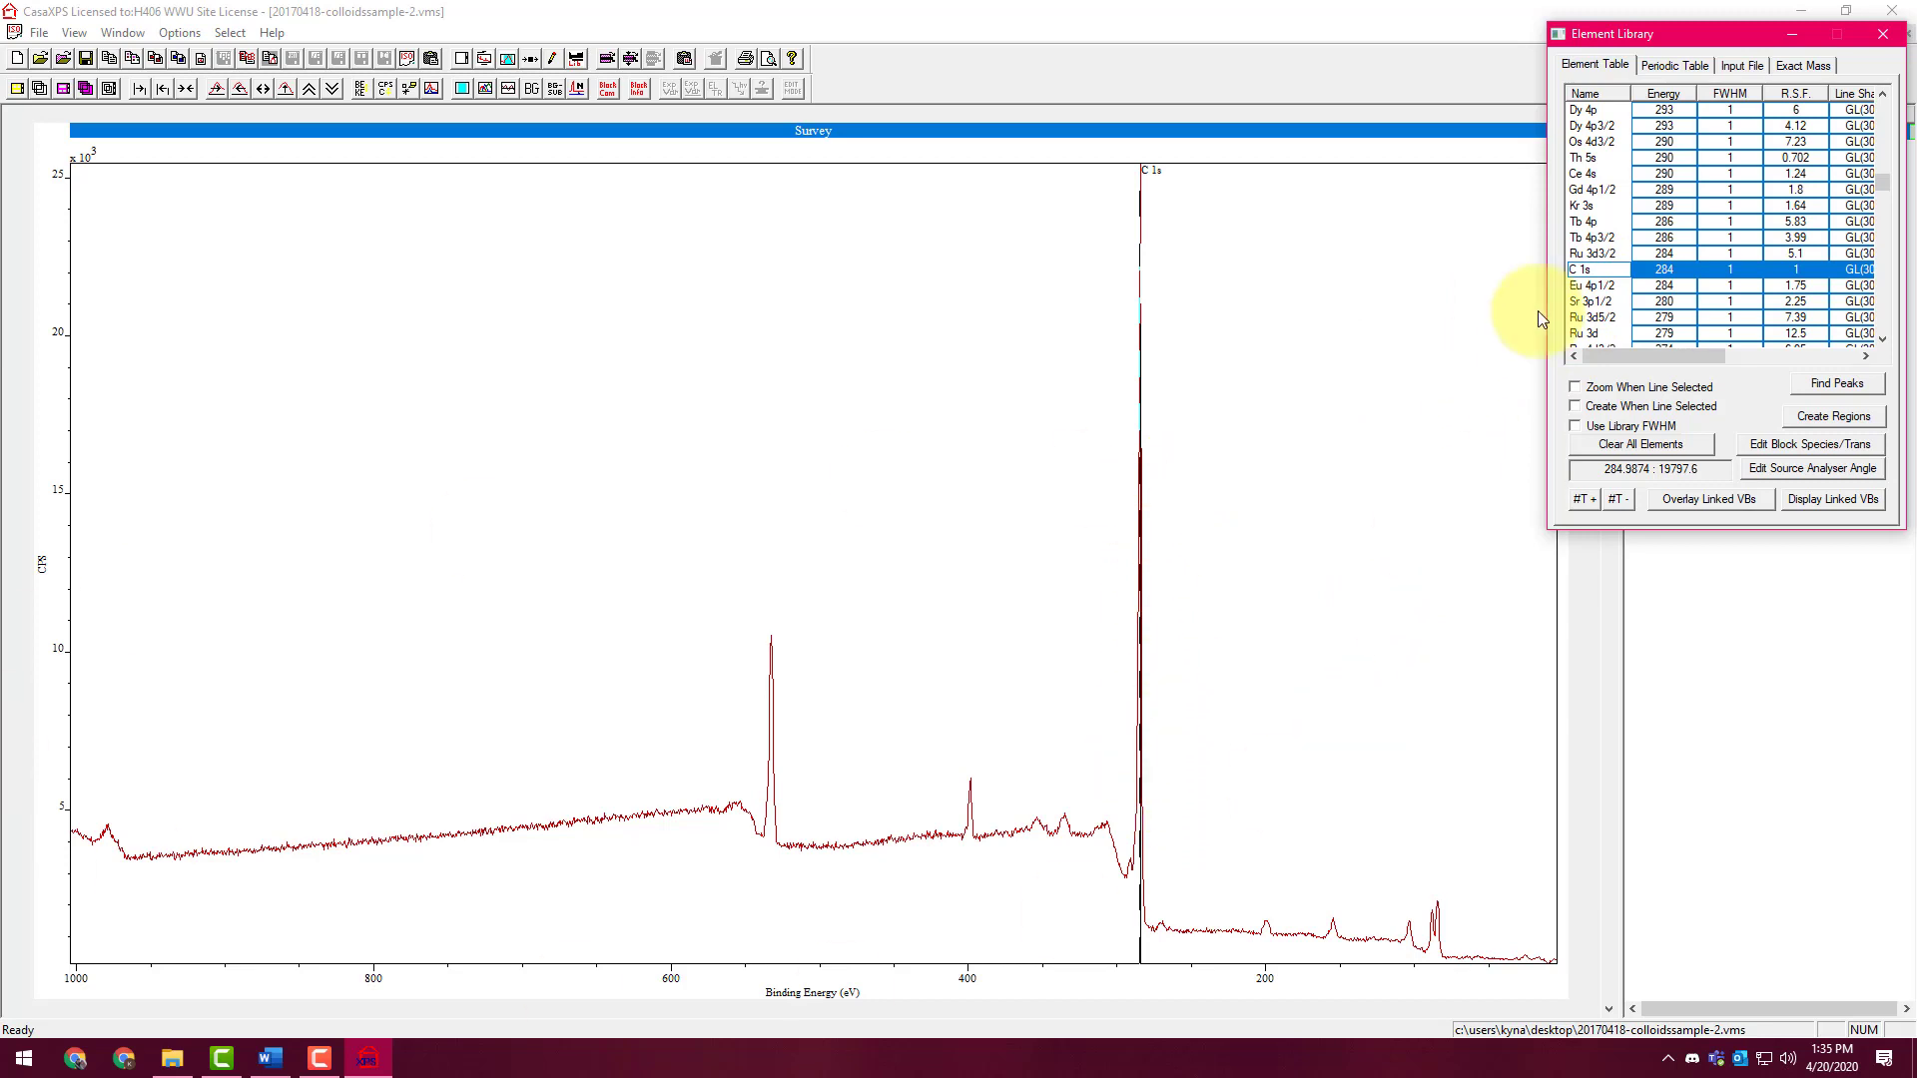
left_click(1586, 271)
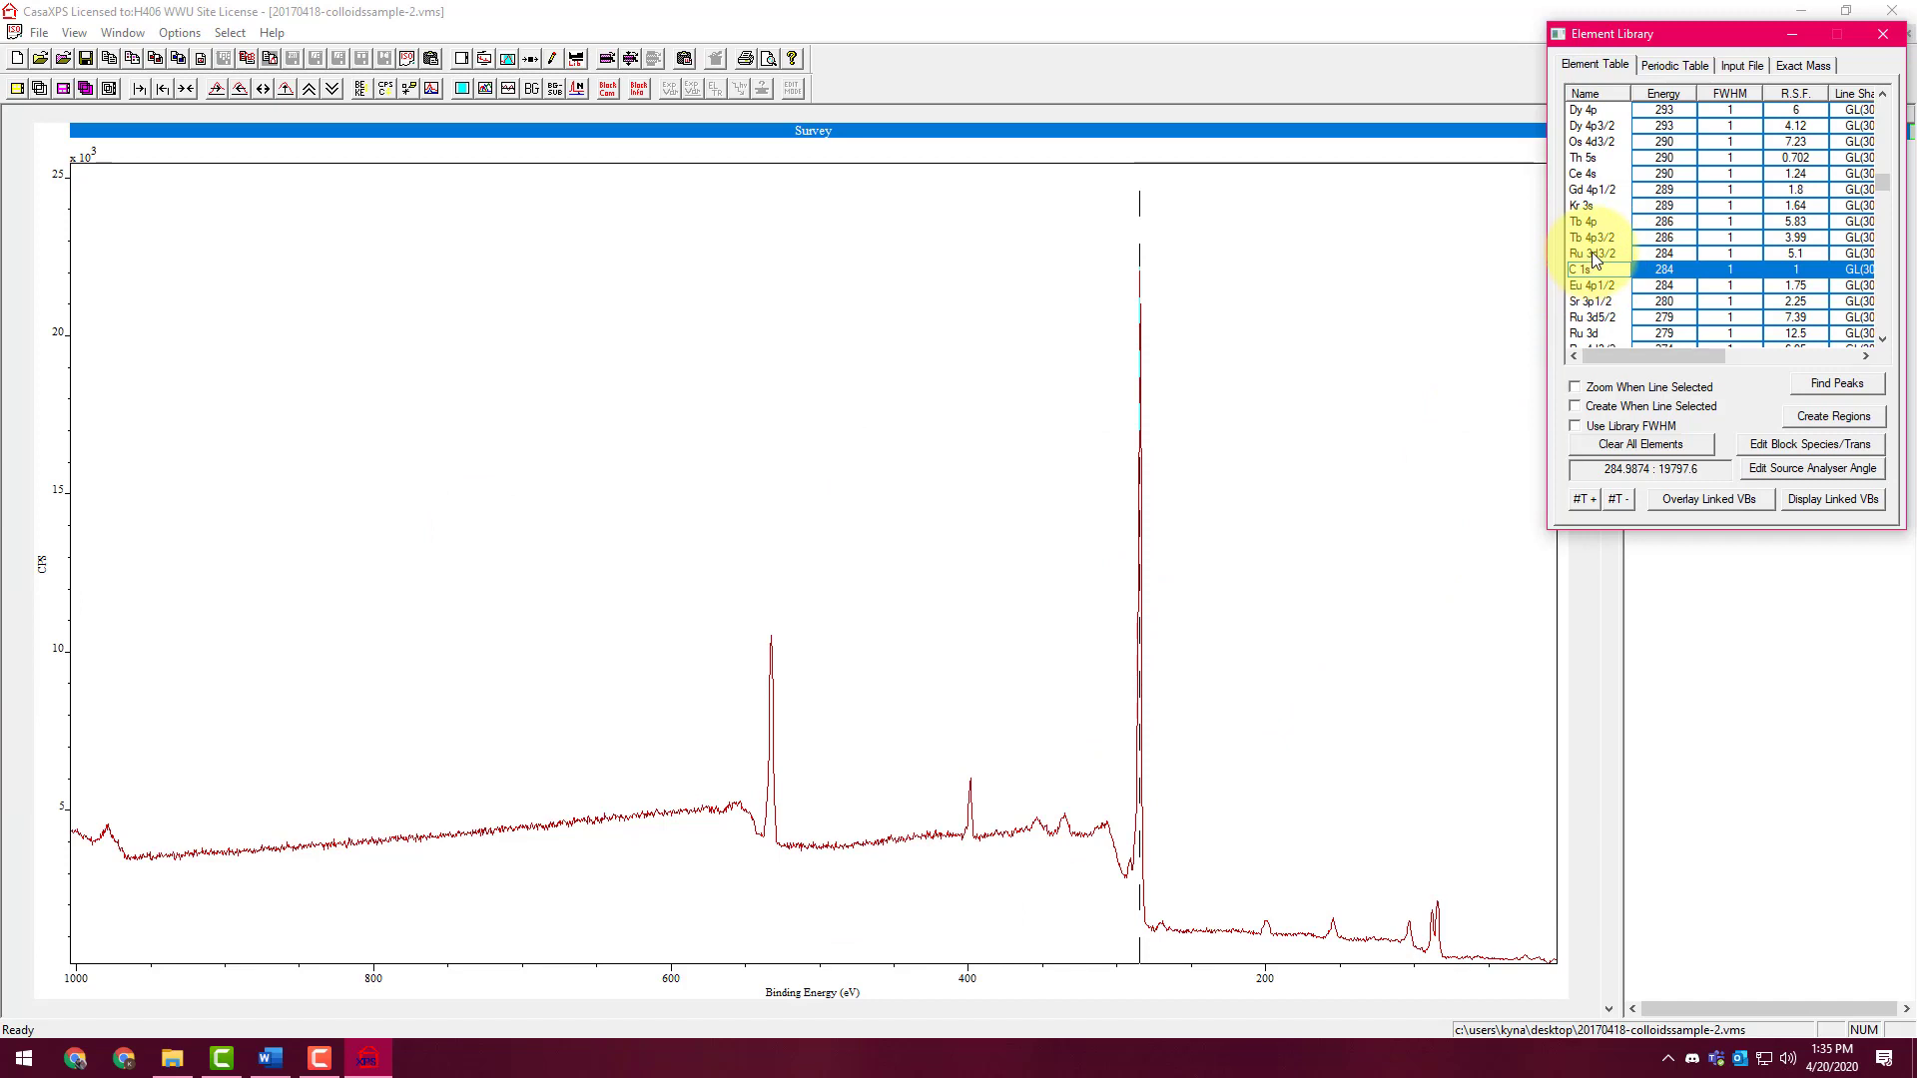
left_click(1592, 238)
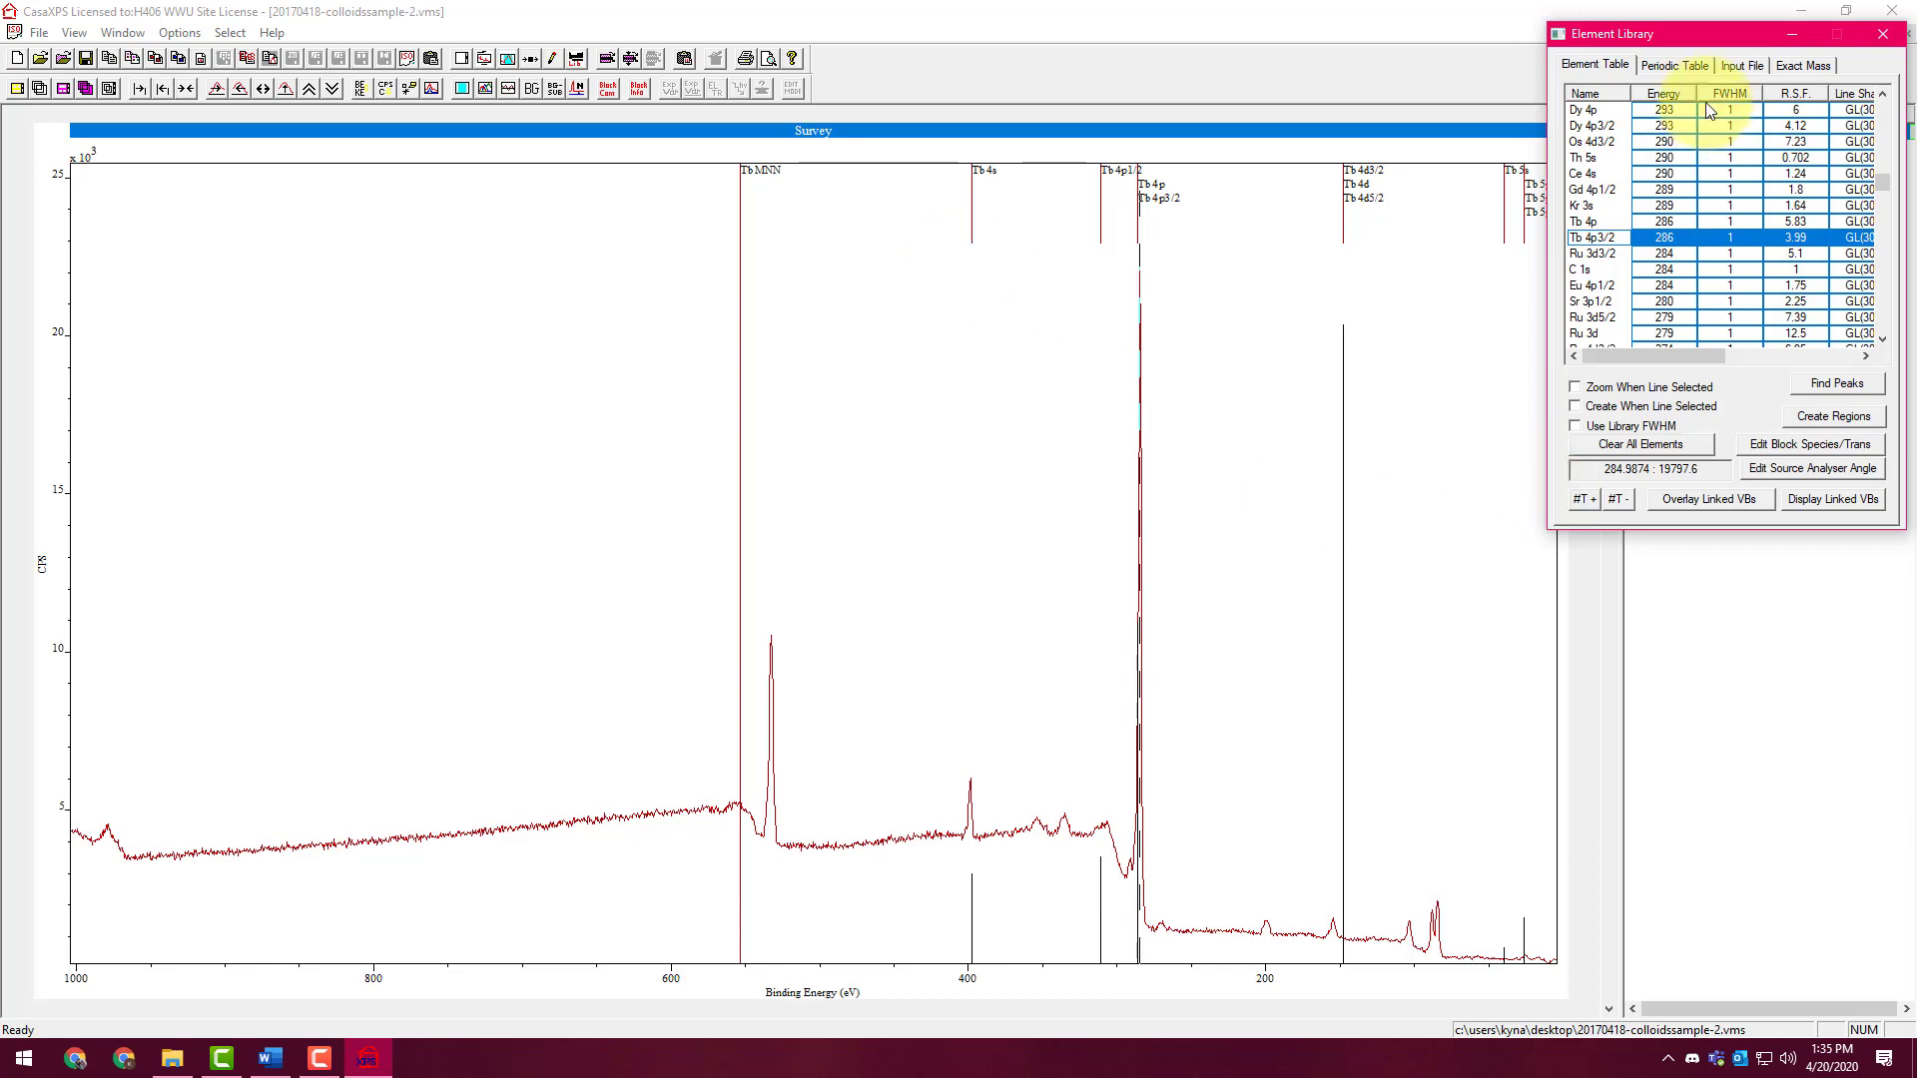
left_click(1594, 242)
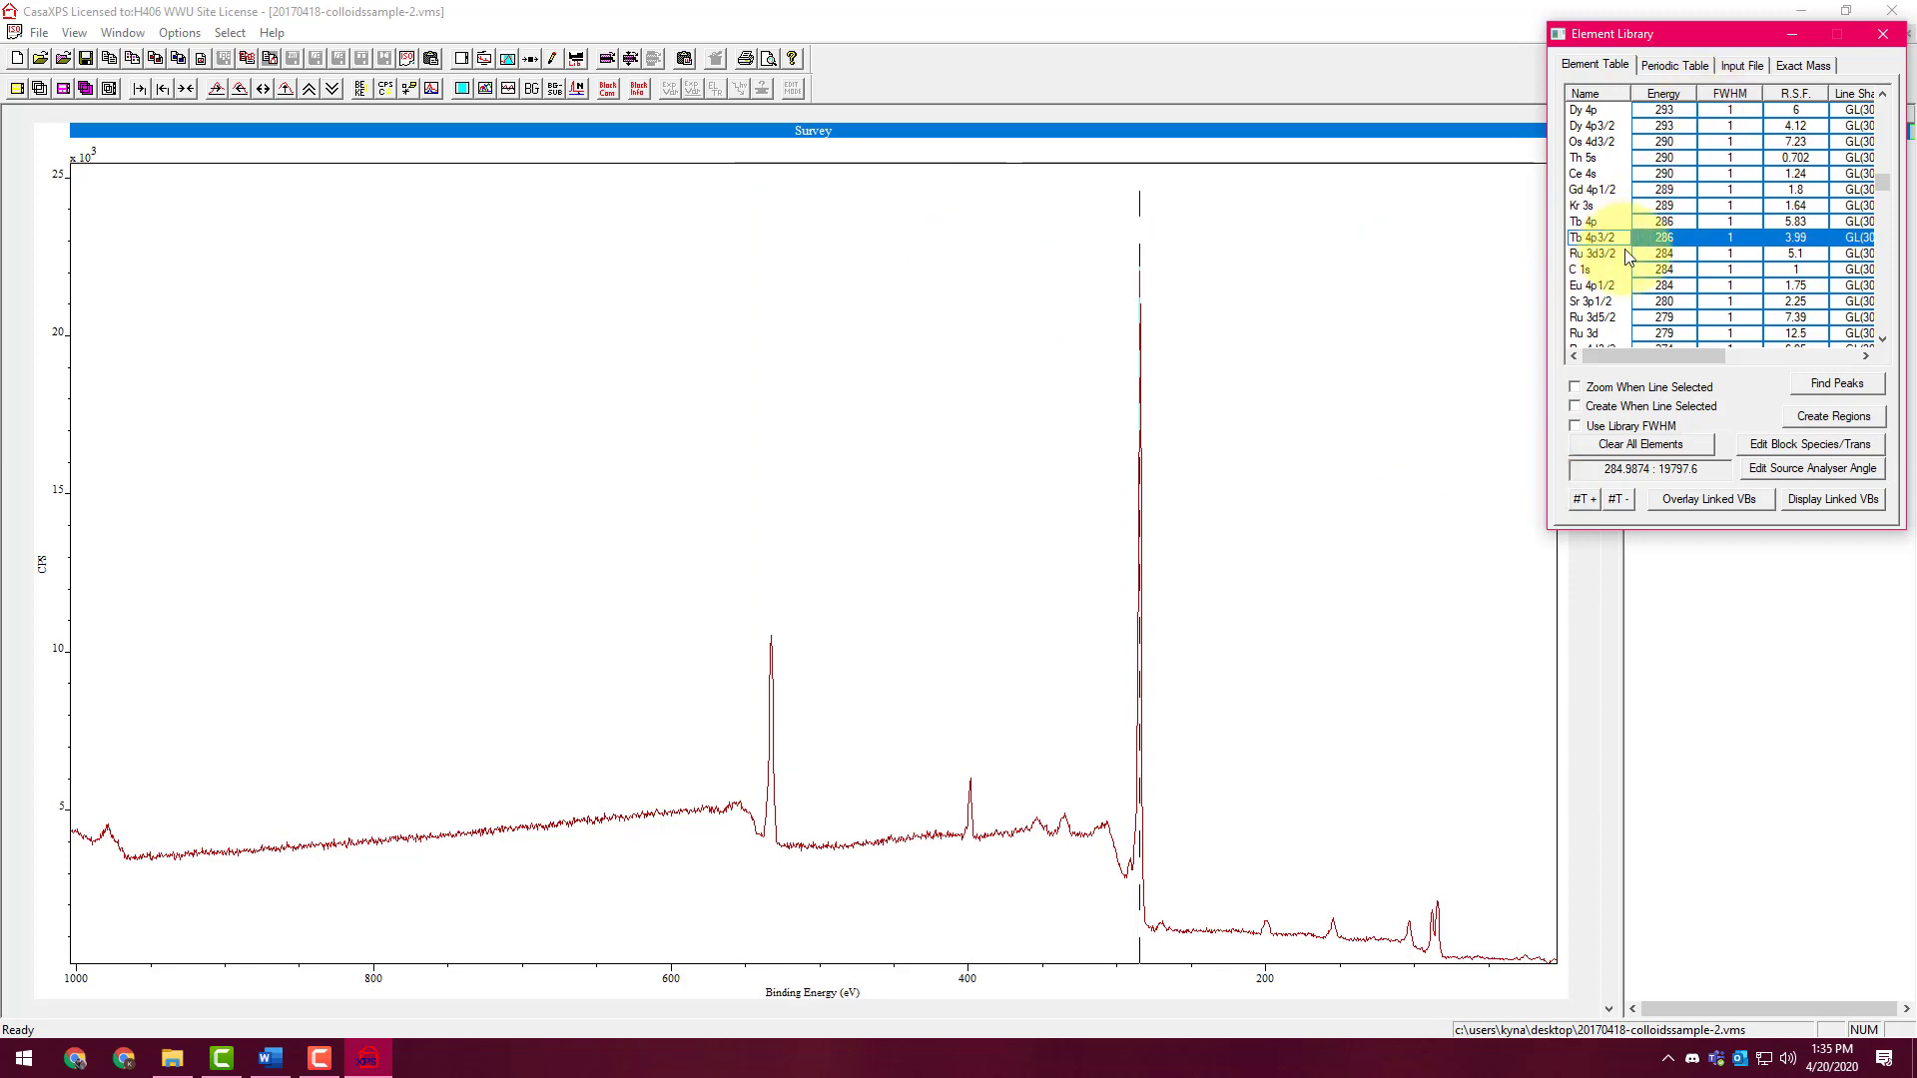
left_click_drag(1688, 38, 1699, 38)
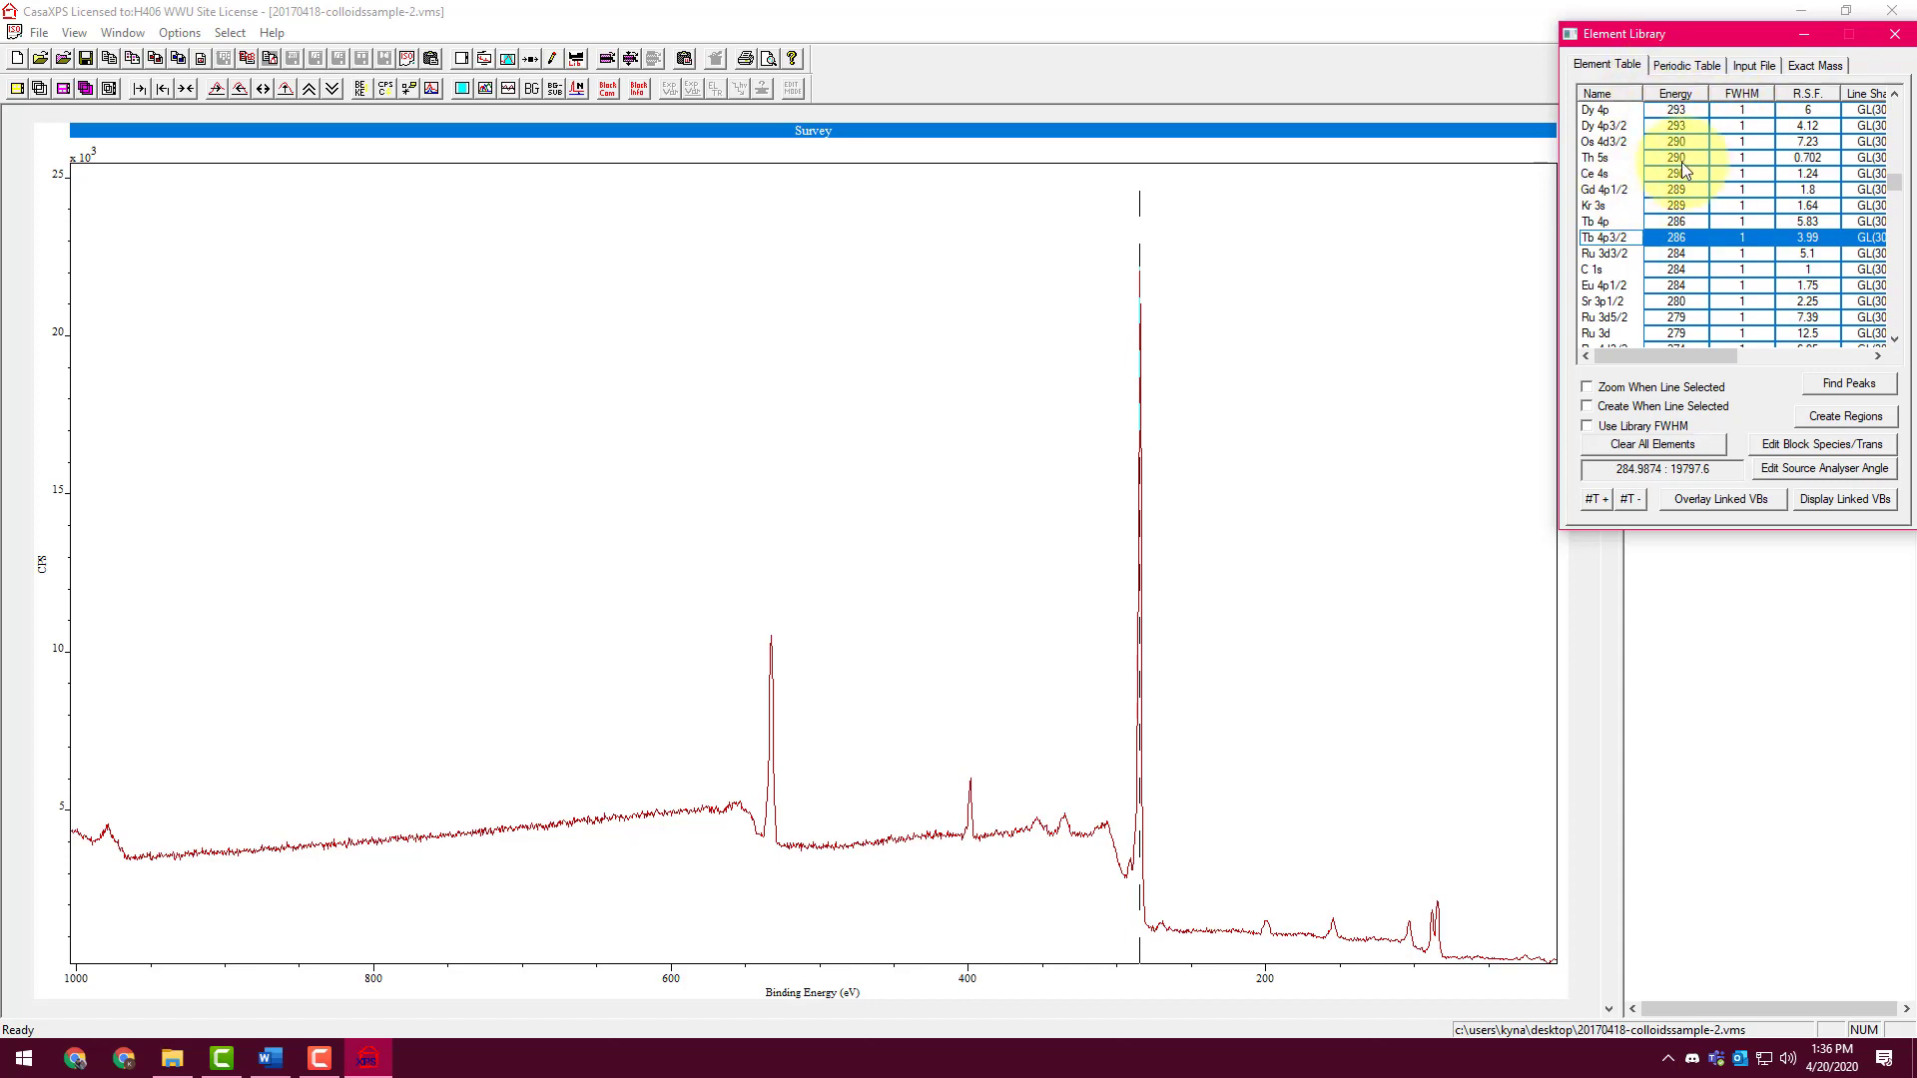
Switch the Element Library to its periodic table and check terbium's line markers against the Survey spectrum, hiding them after checking
left_click(1687, 66)
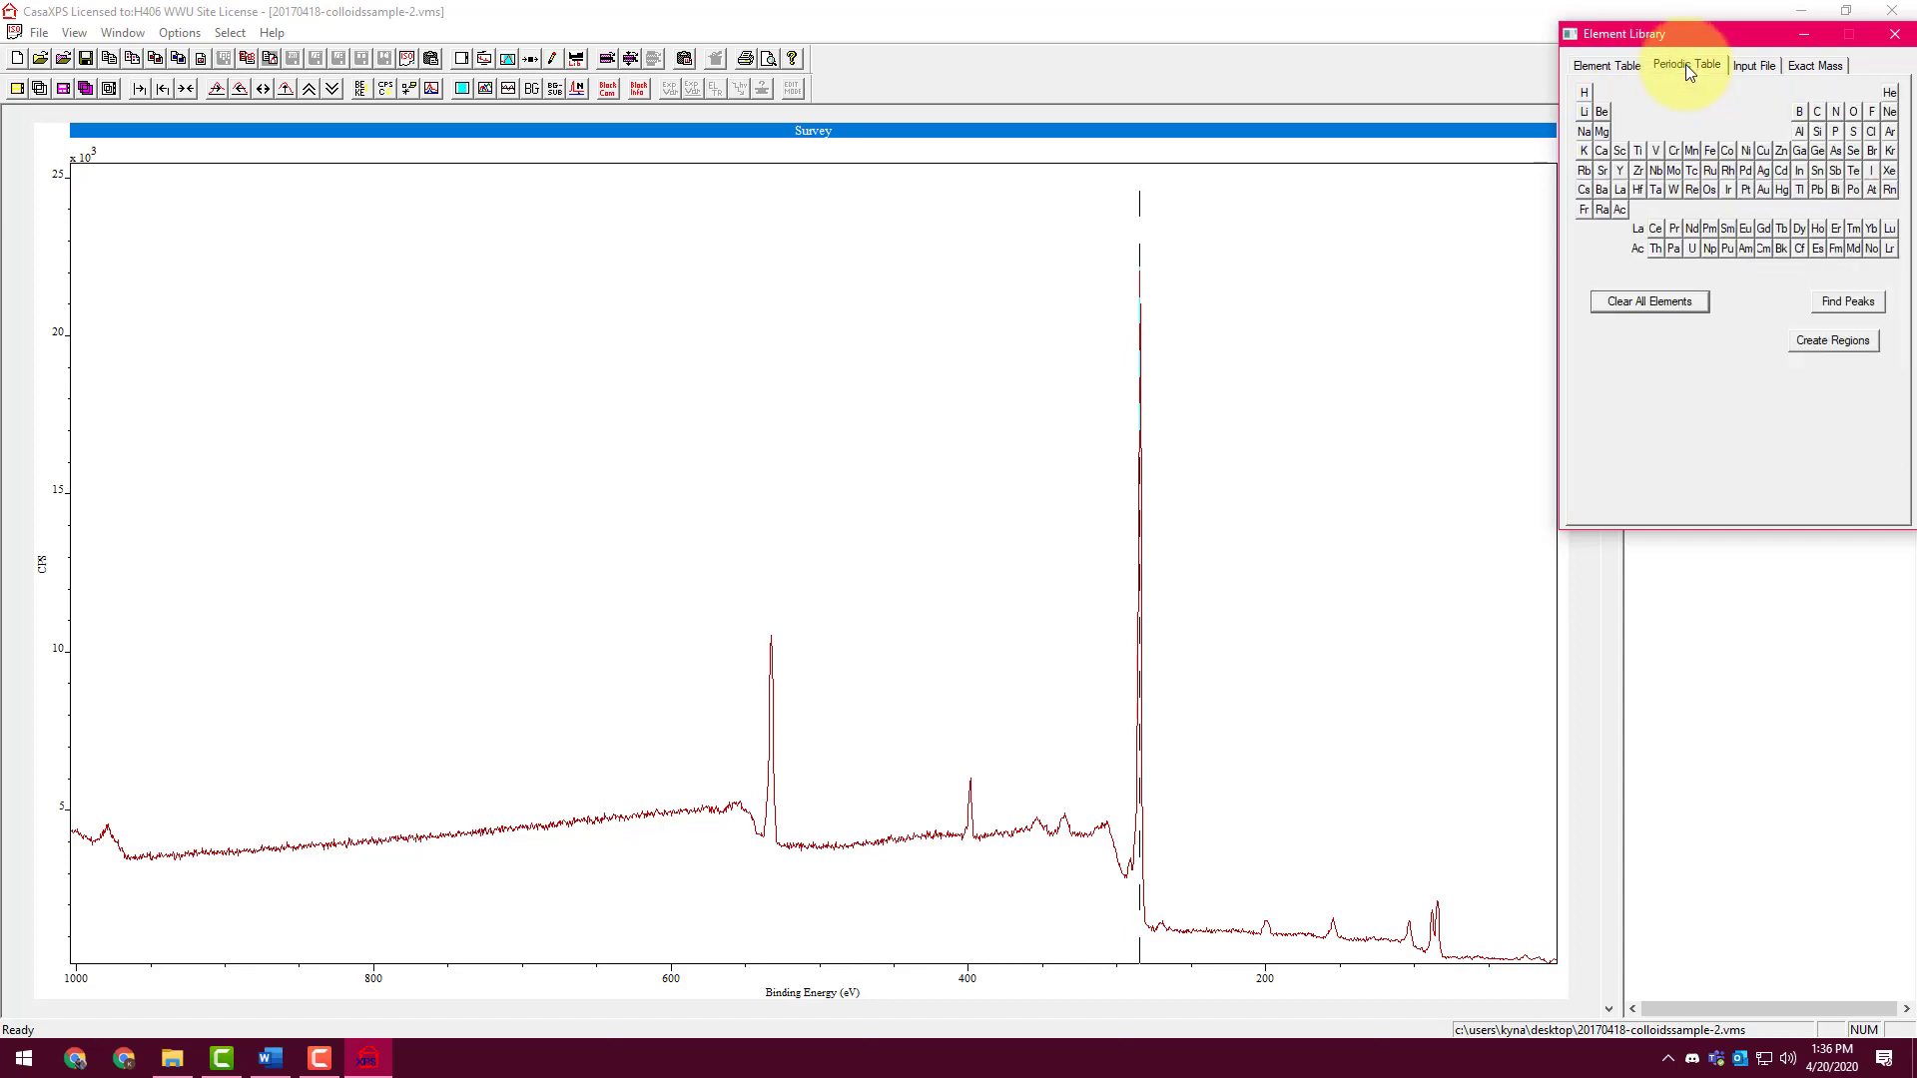
left_click(1543, 262)
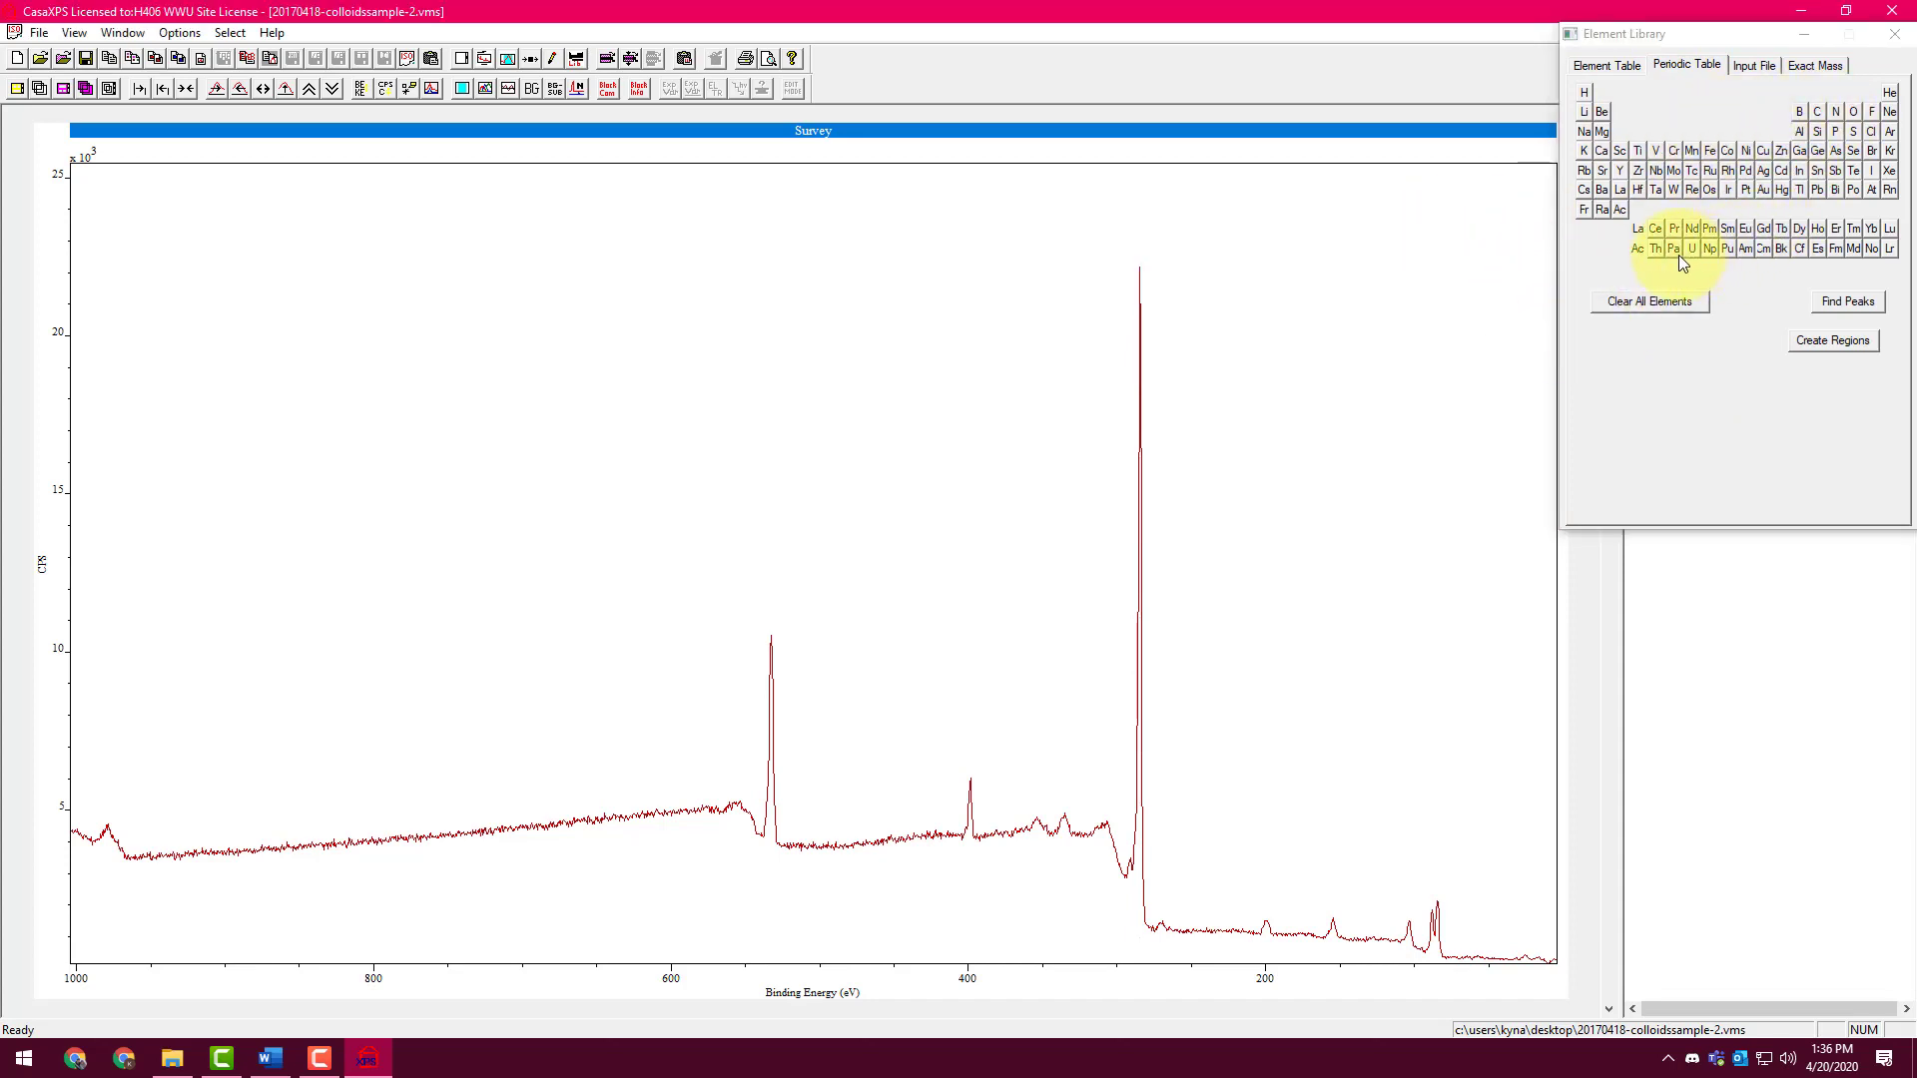
left_click(1777, 230)
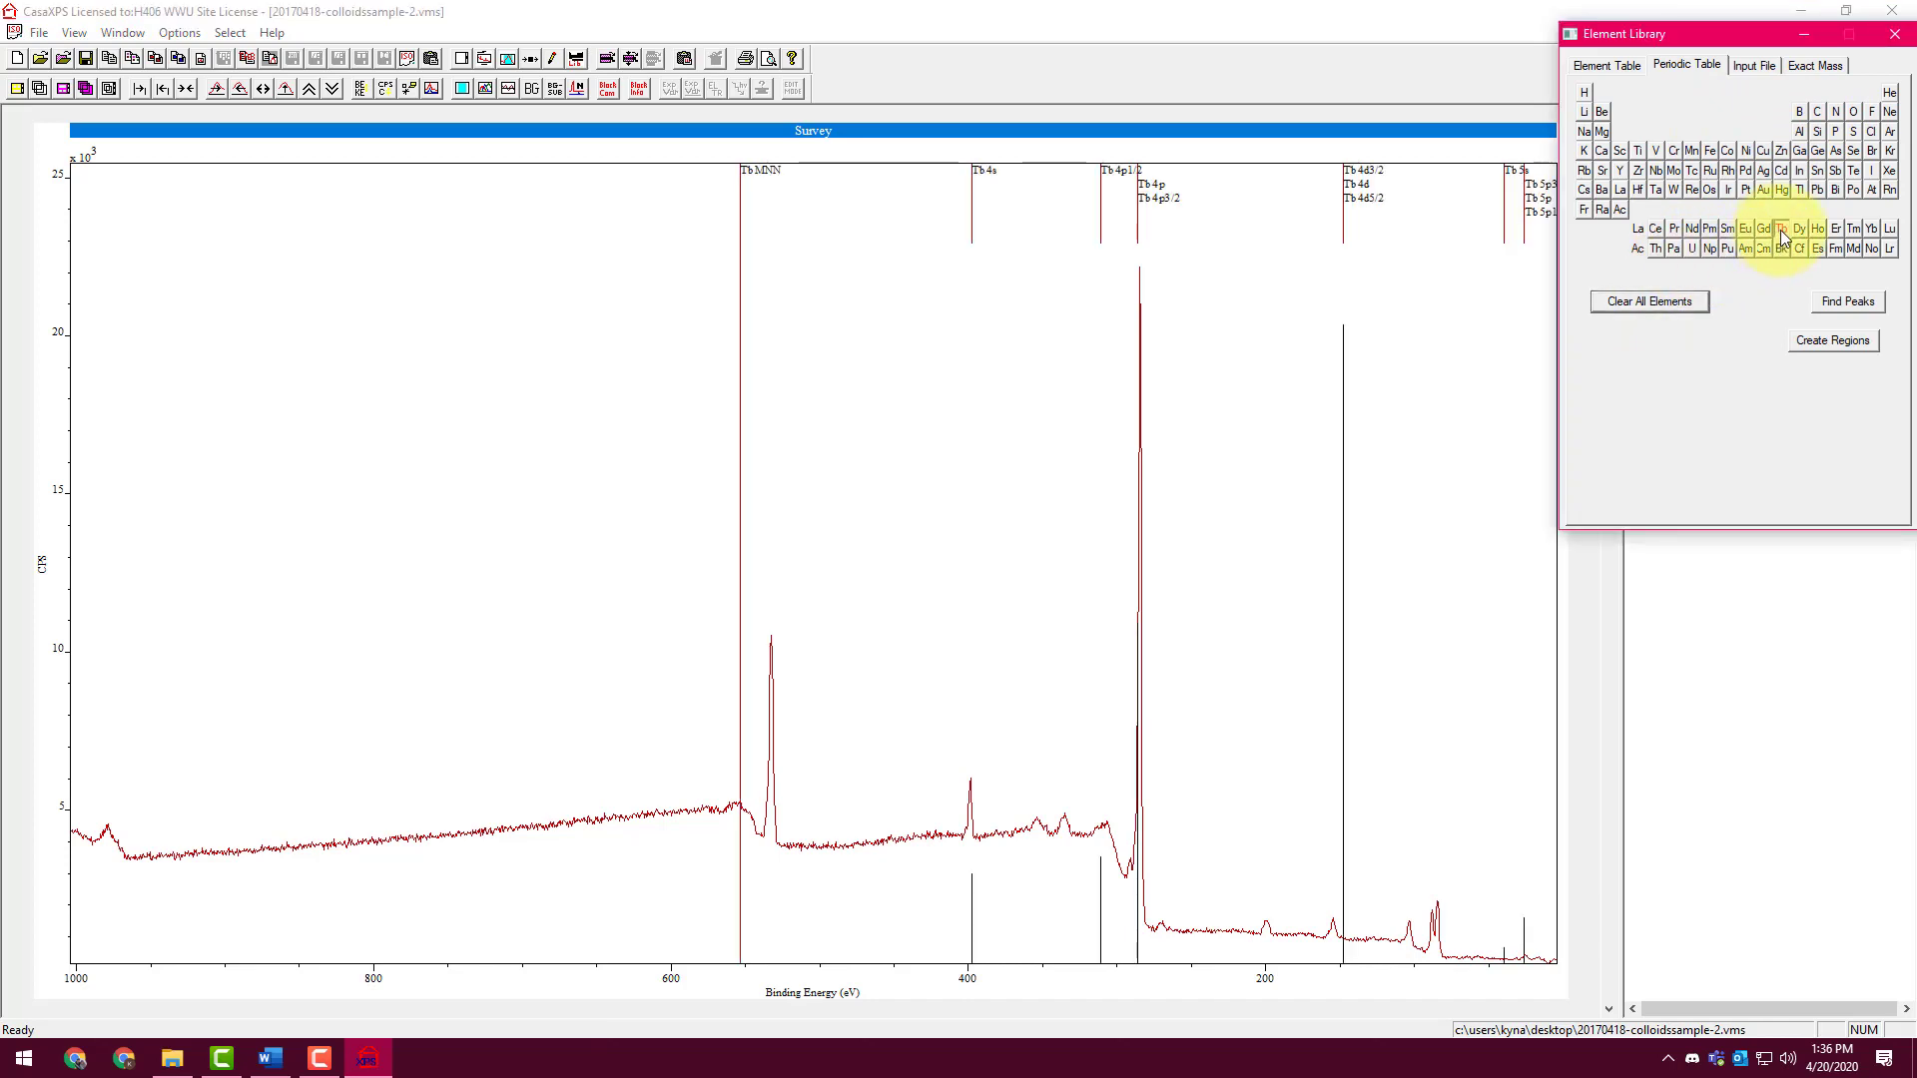
left_click(1781, 230)
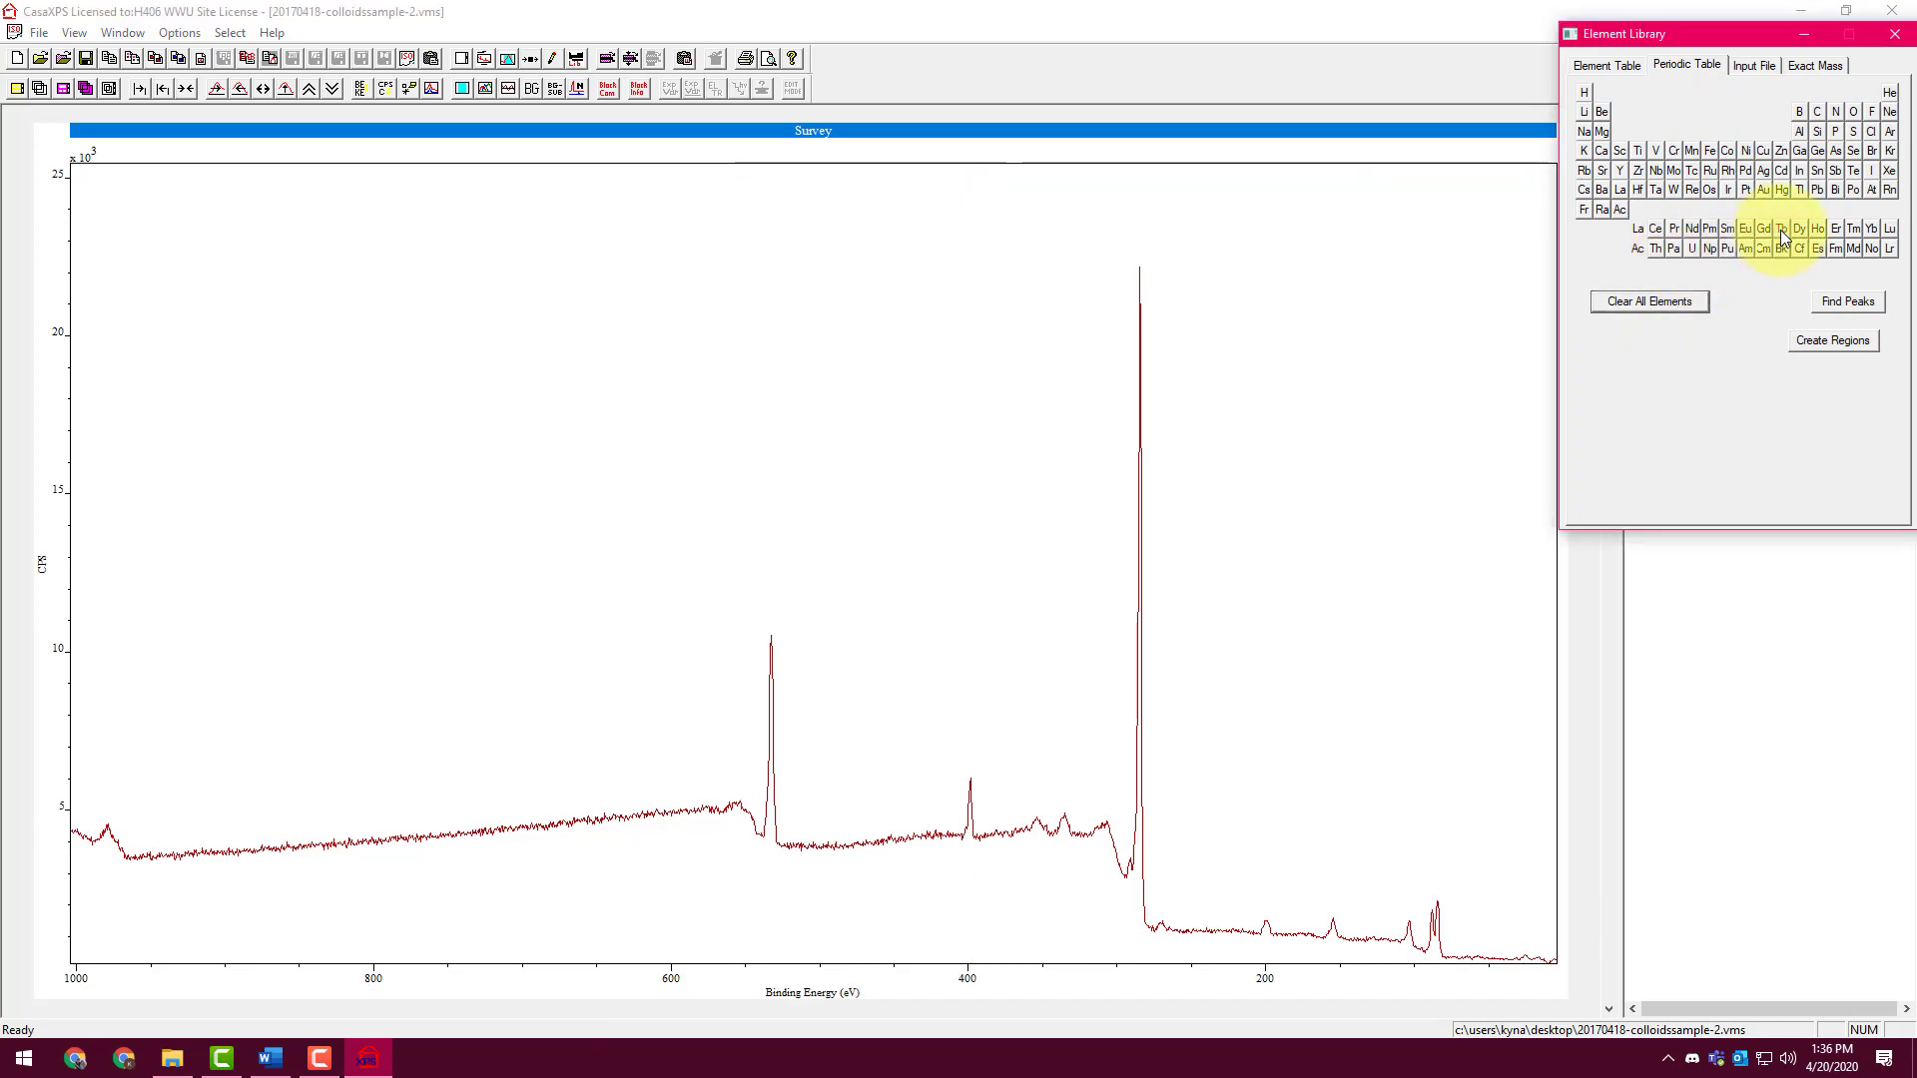
Find the Survey peaks automatically, clear all suggested elements, and compare dysprosium's line markers with the spectrum
left_click(1847, 301)
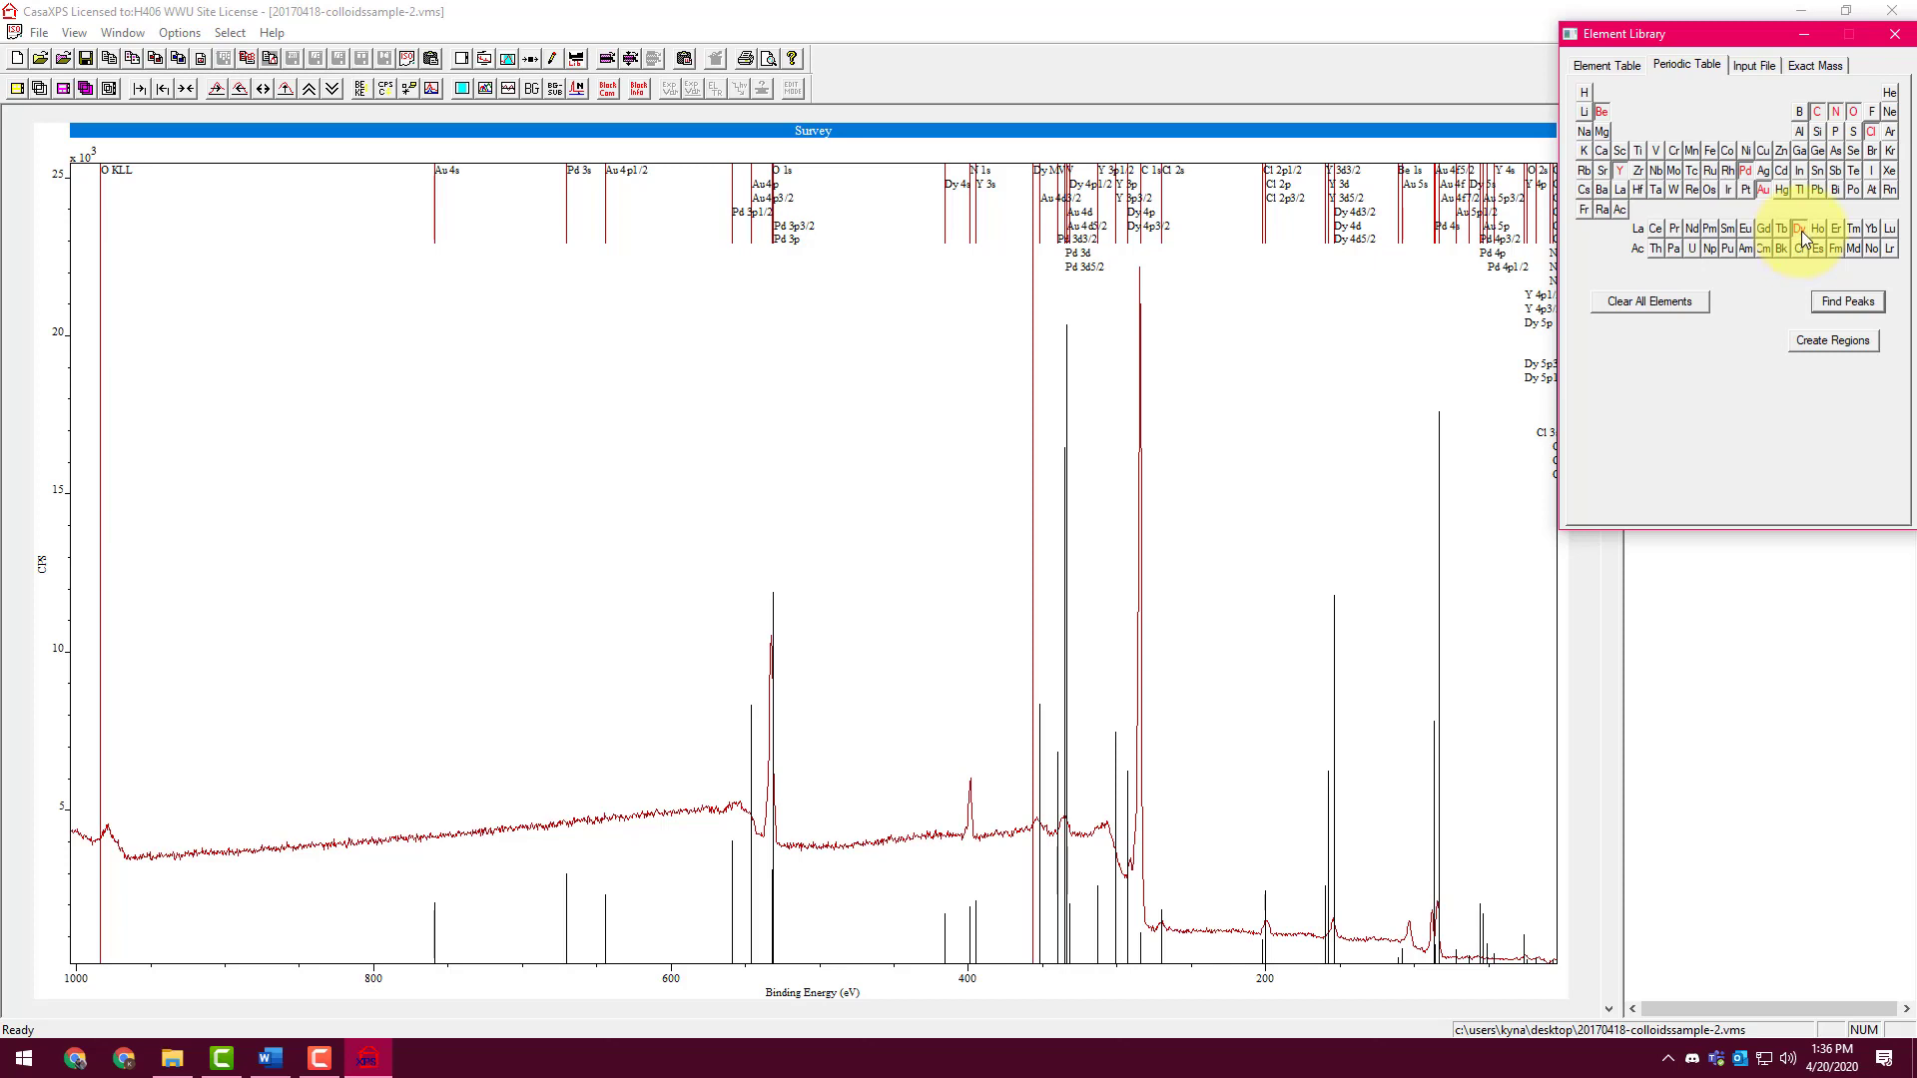
left_click(1645, 301)
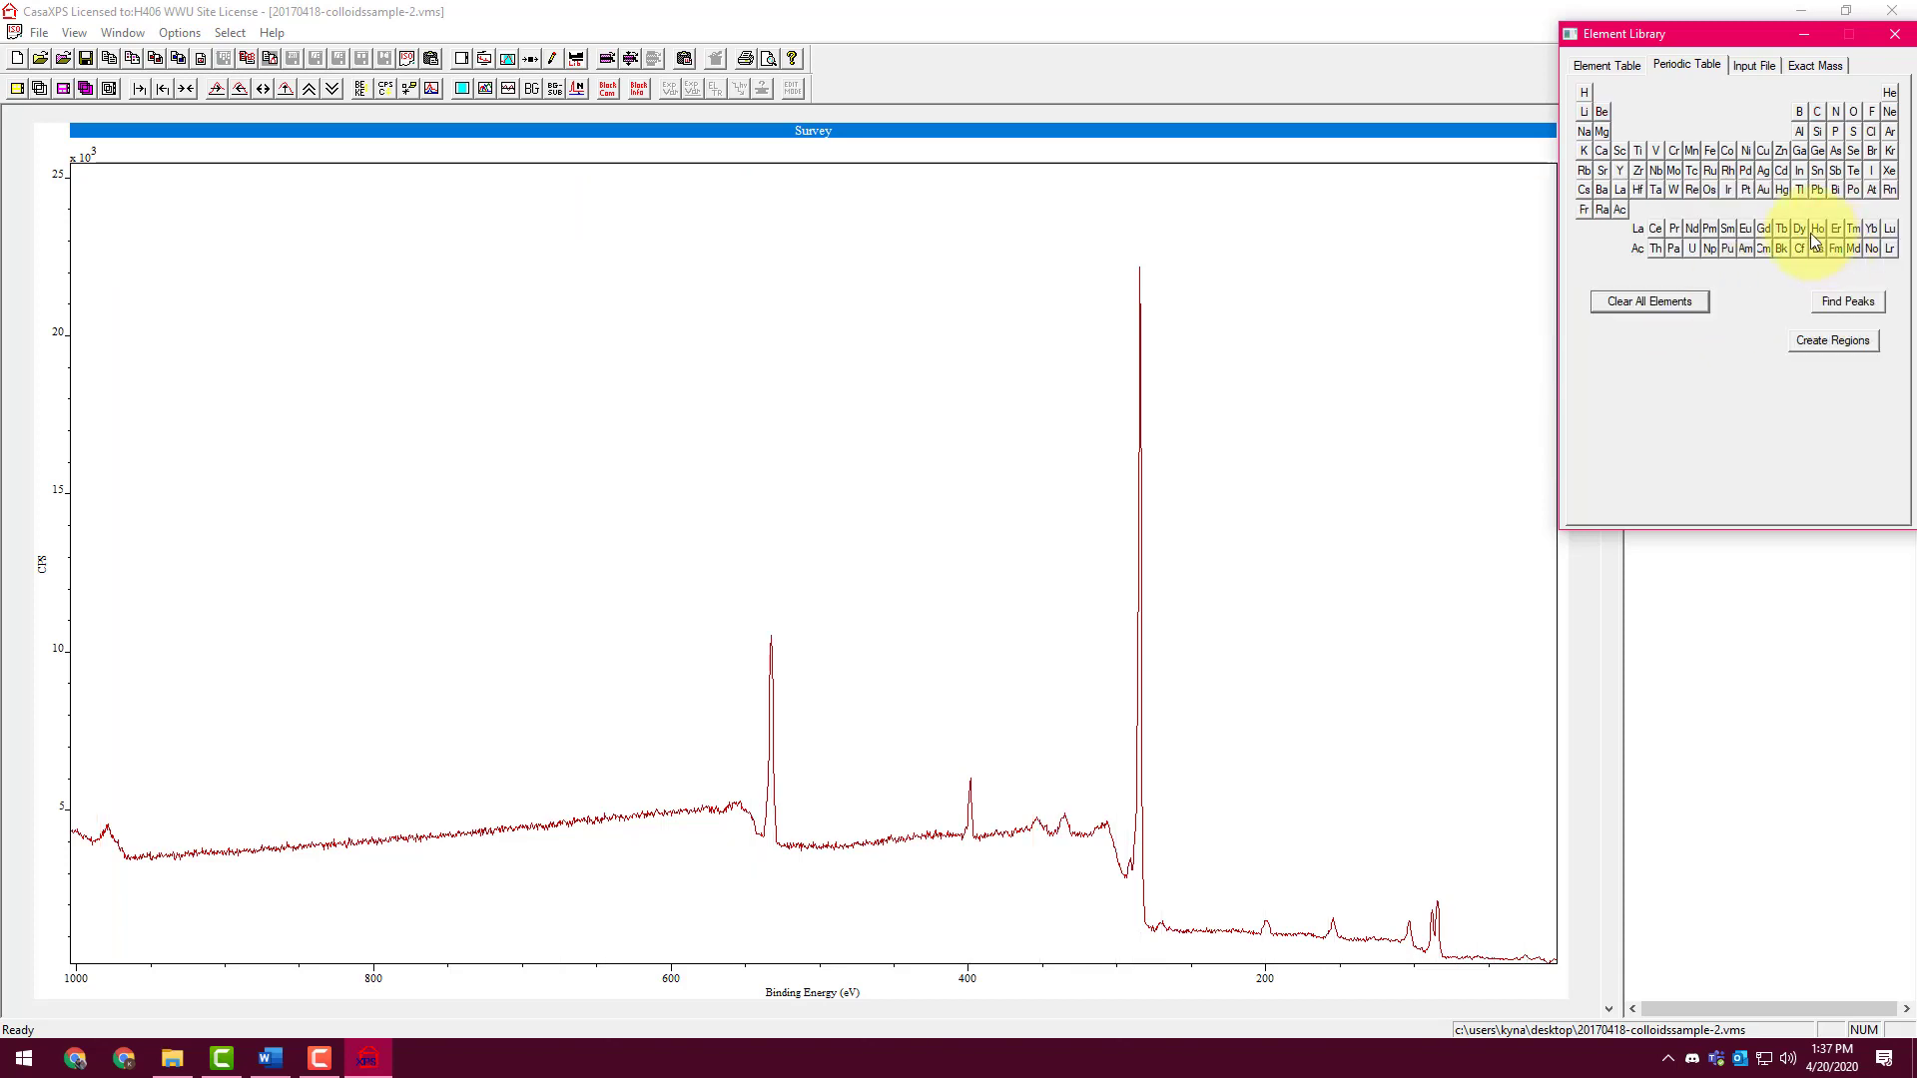
left_click(1799, 230)
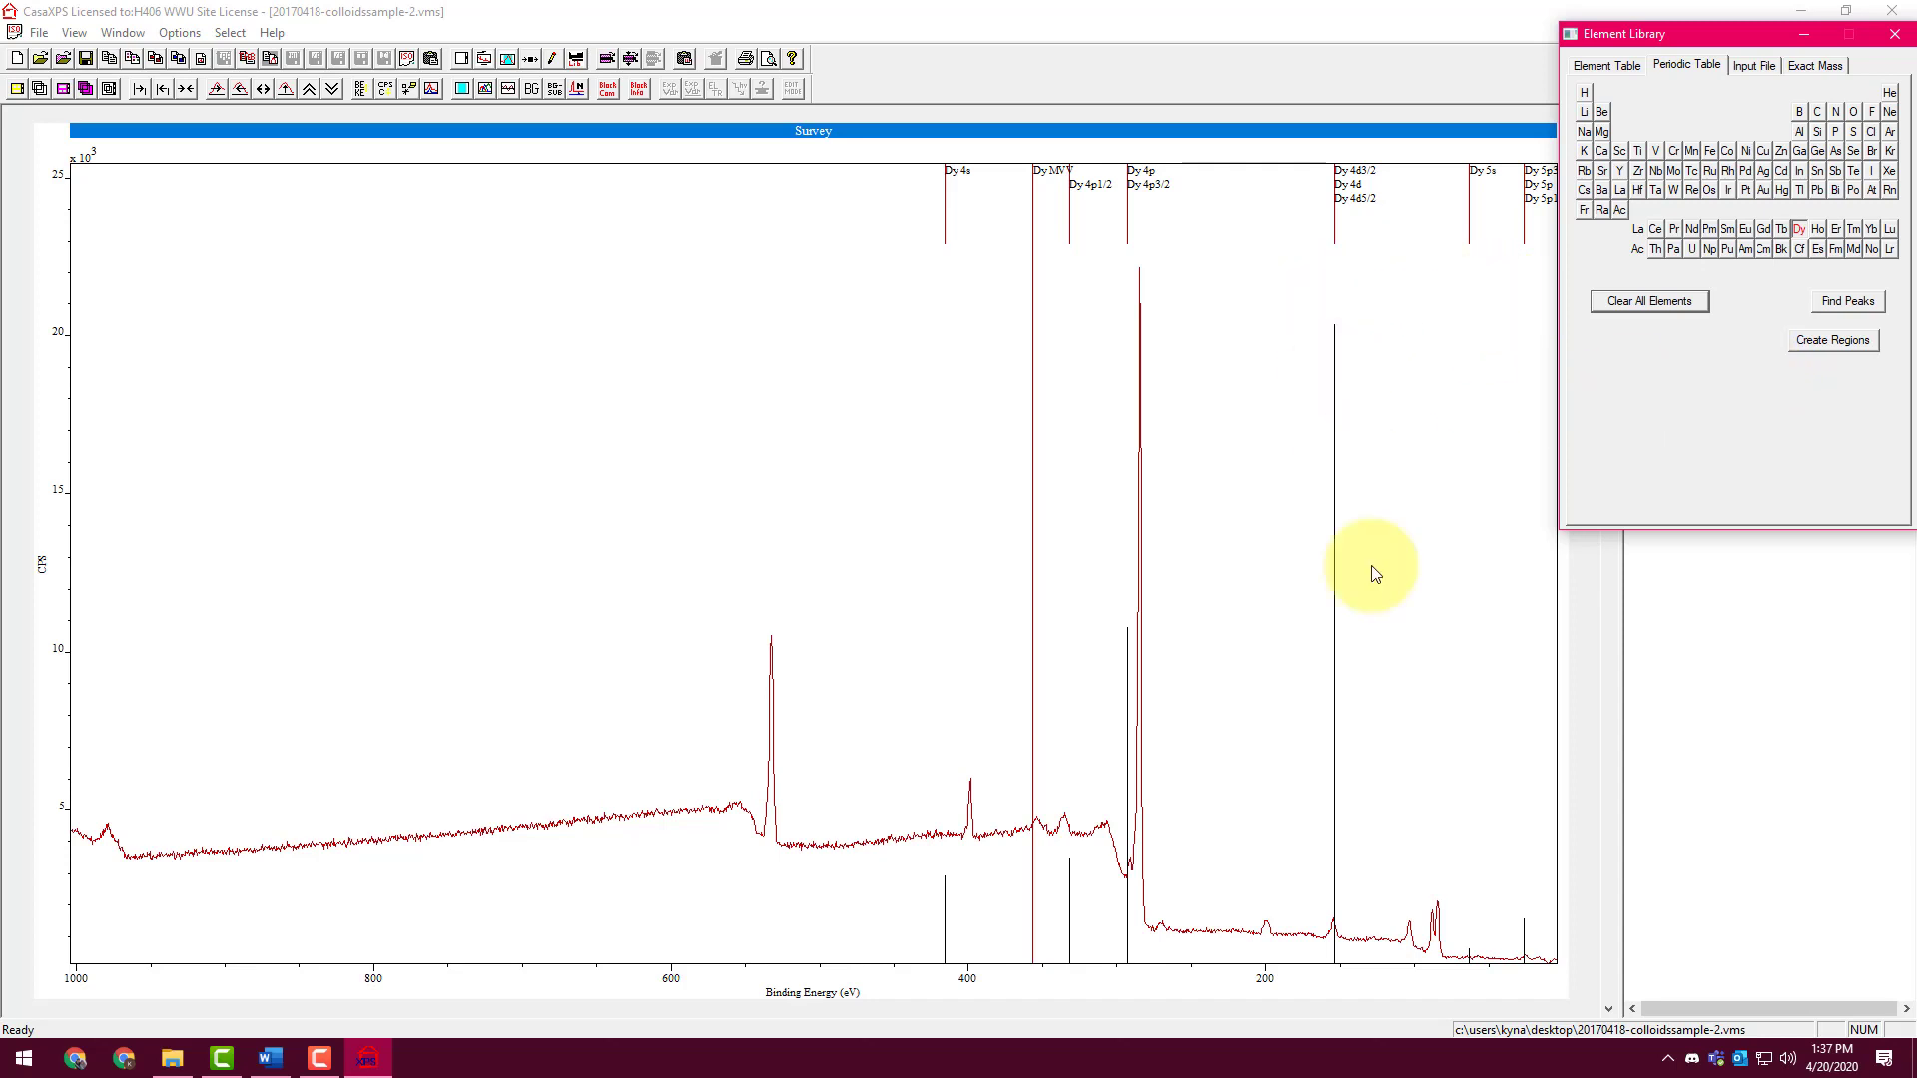
left_click(1335, 931)
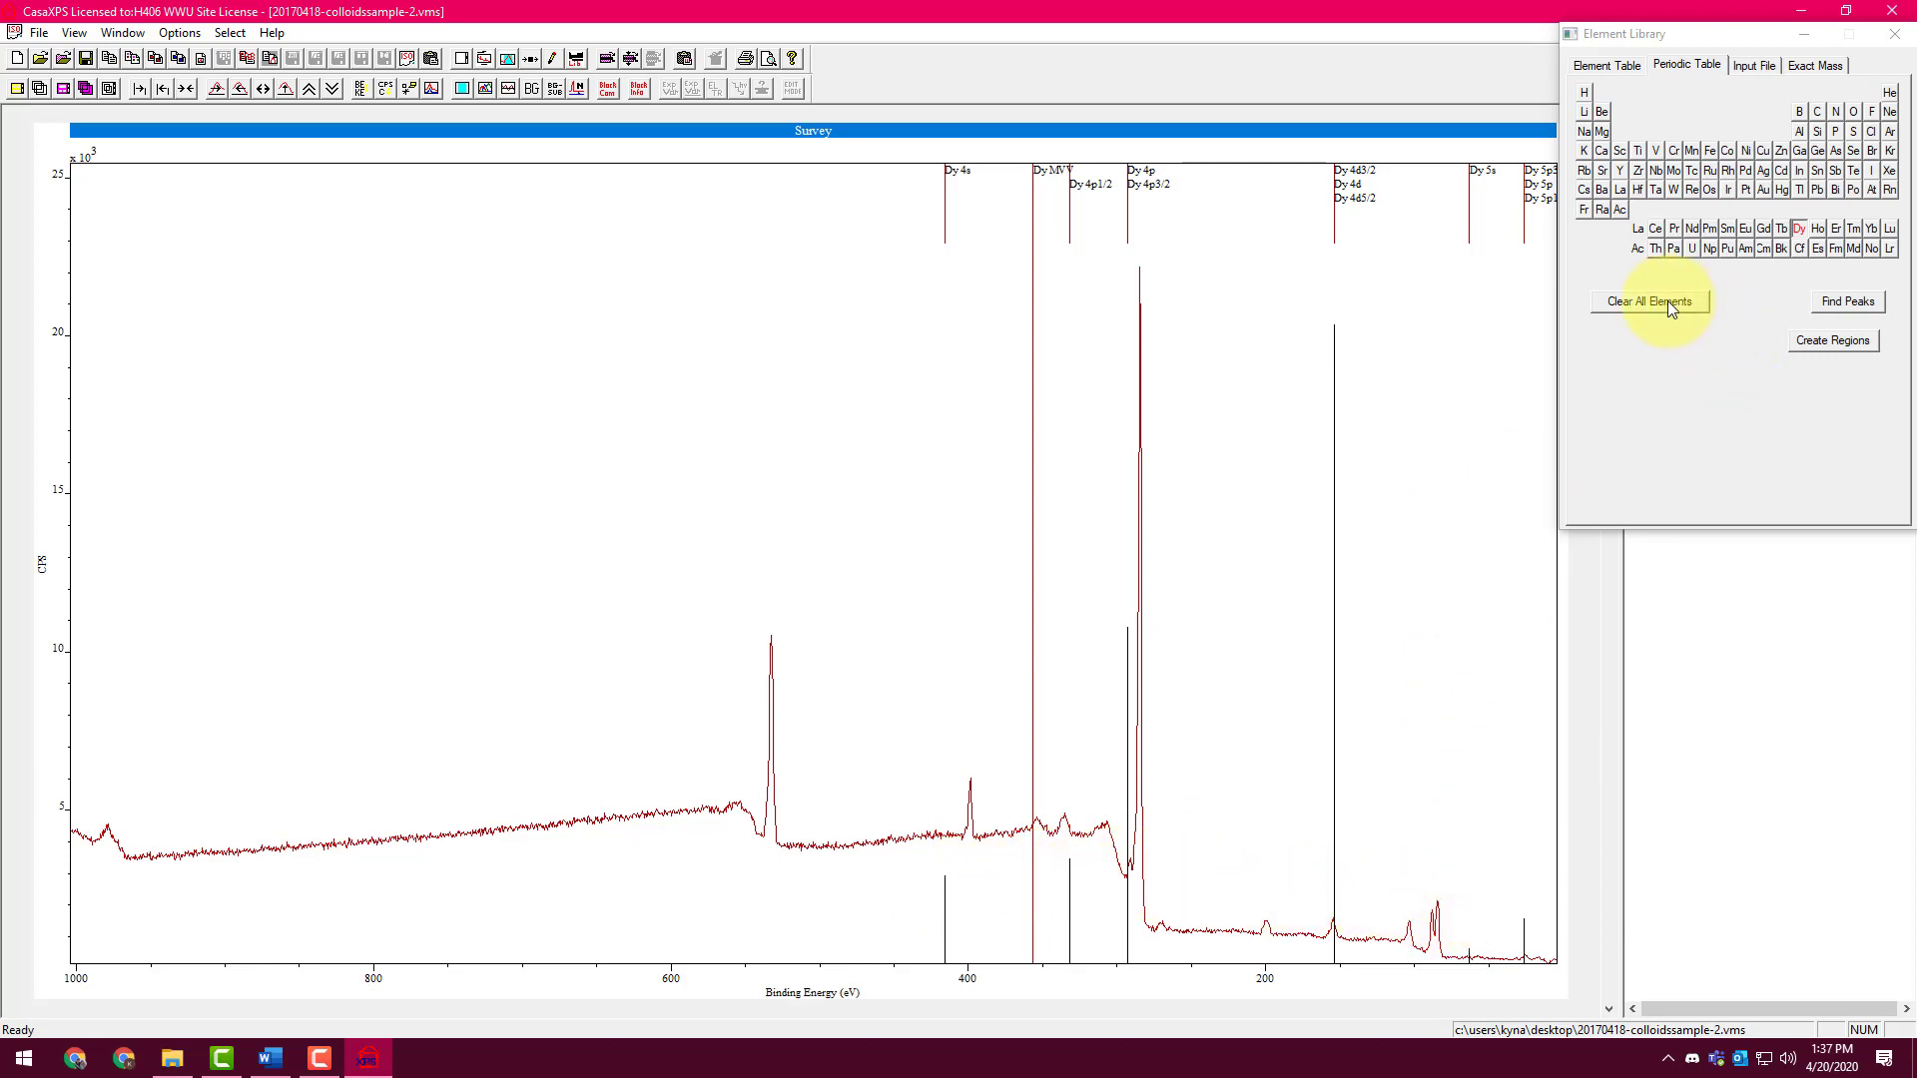
Rerun automatic peak finding, clear the suggestions, and compare palladium's and gold's line markers one at a time with the Survey spectrum
left_click(1834, 302)
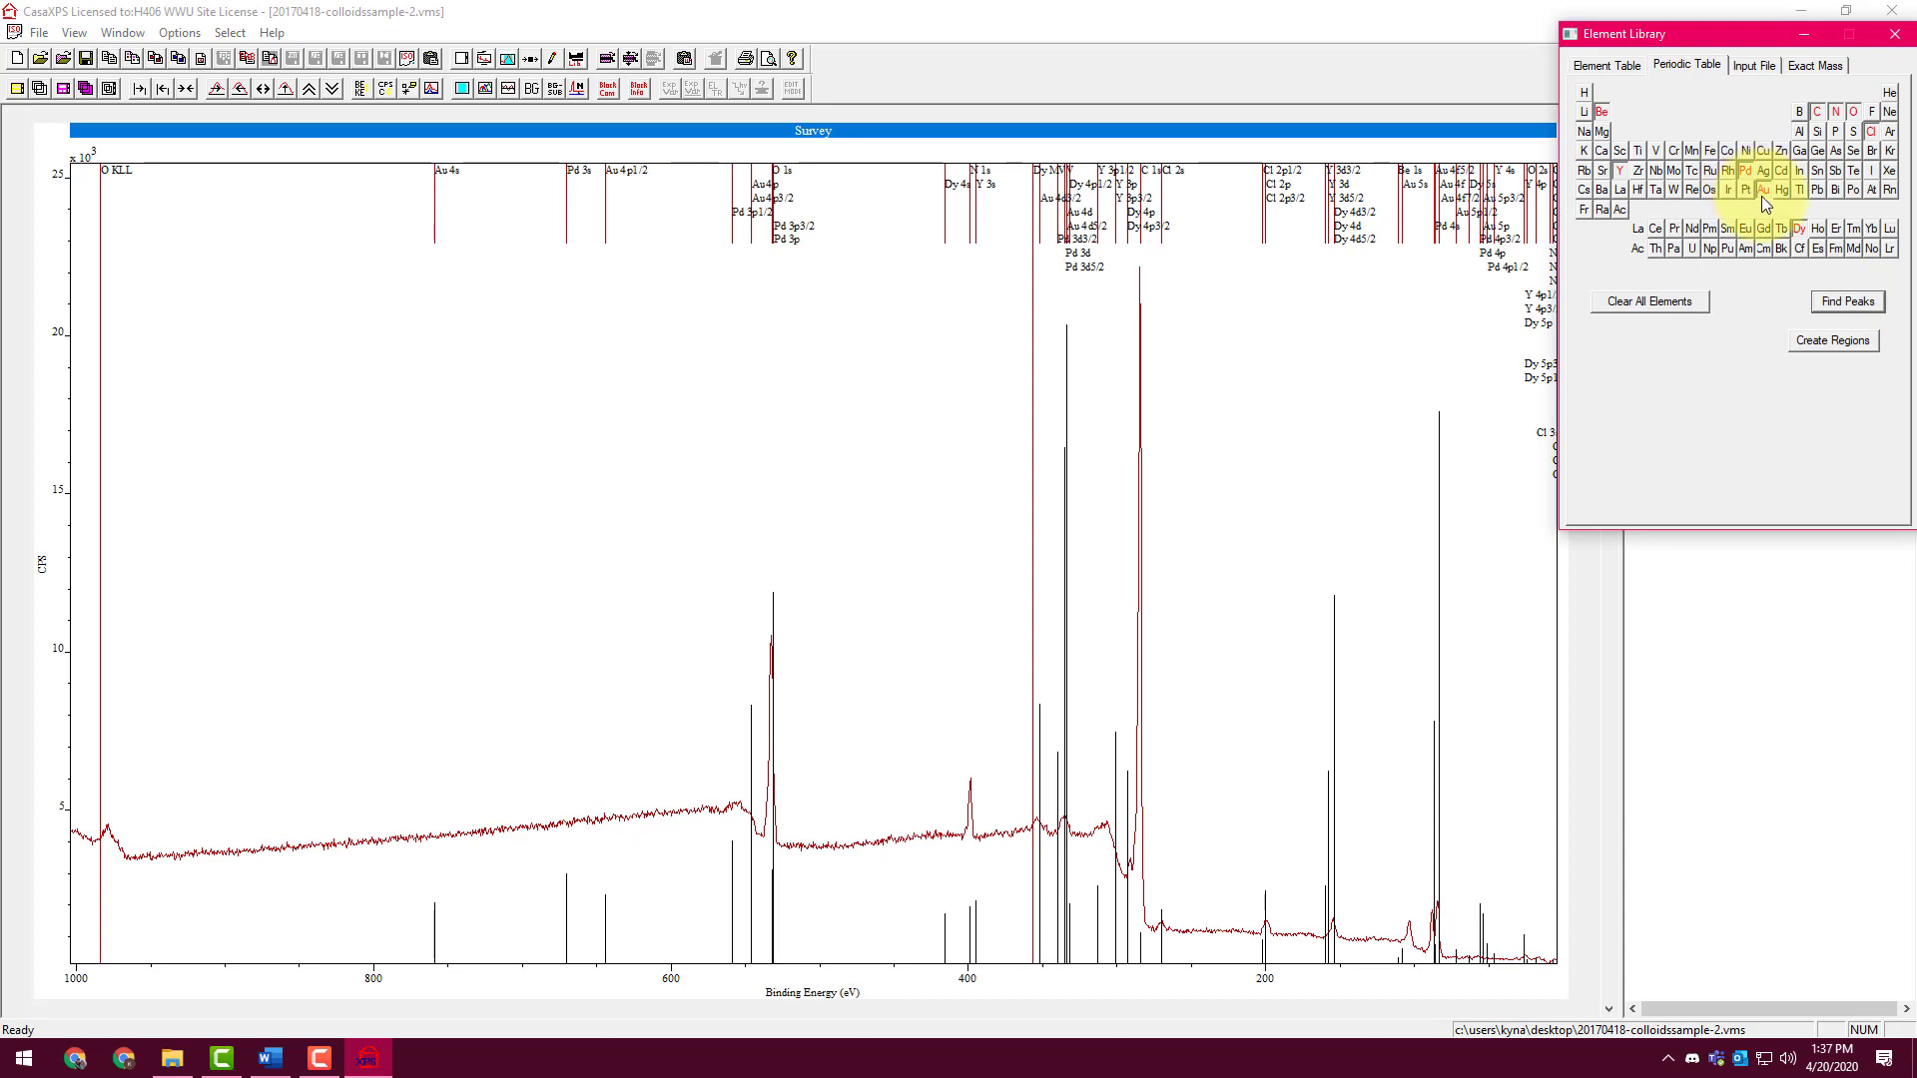
left_click(1686, 301)
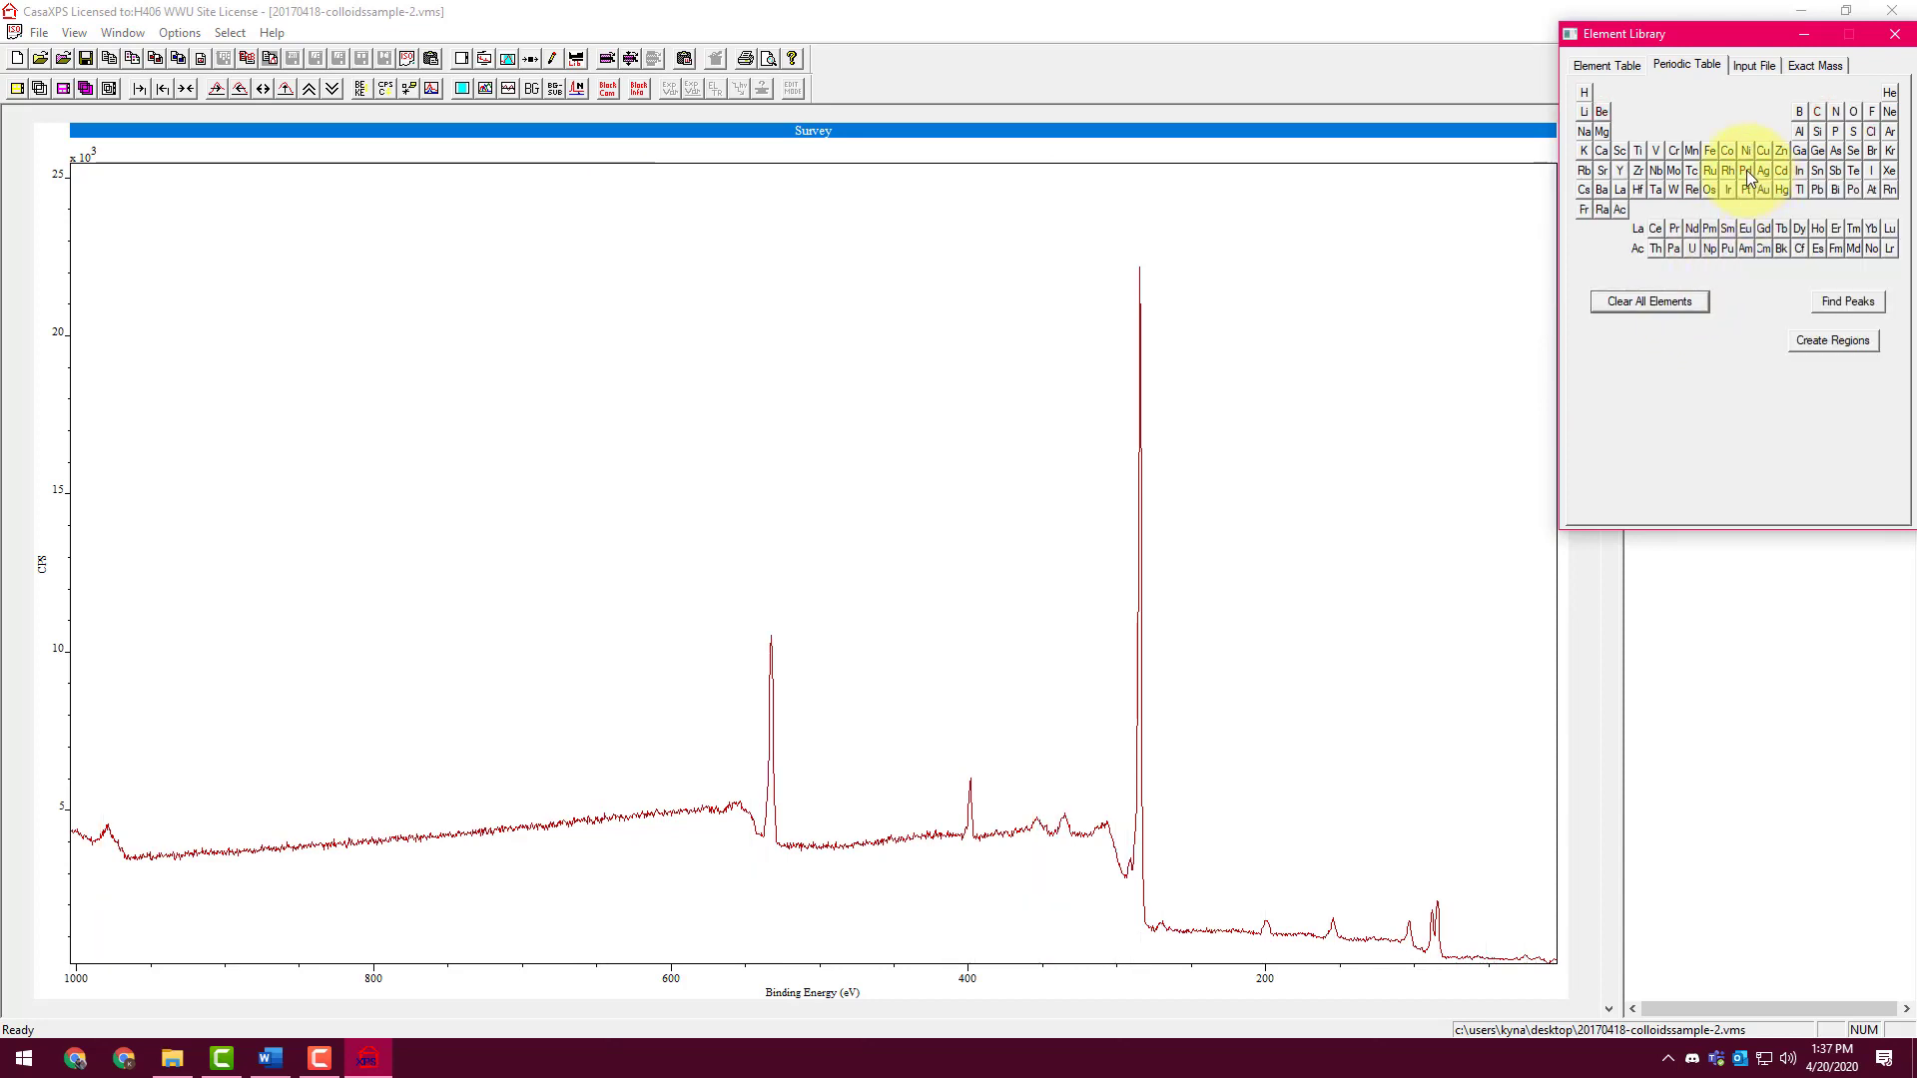
left_click(1746, 171)
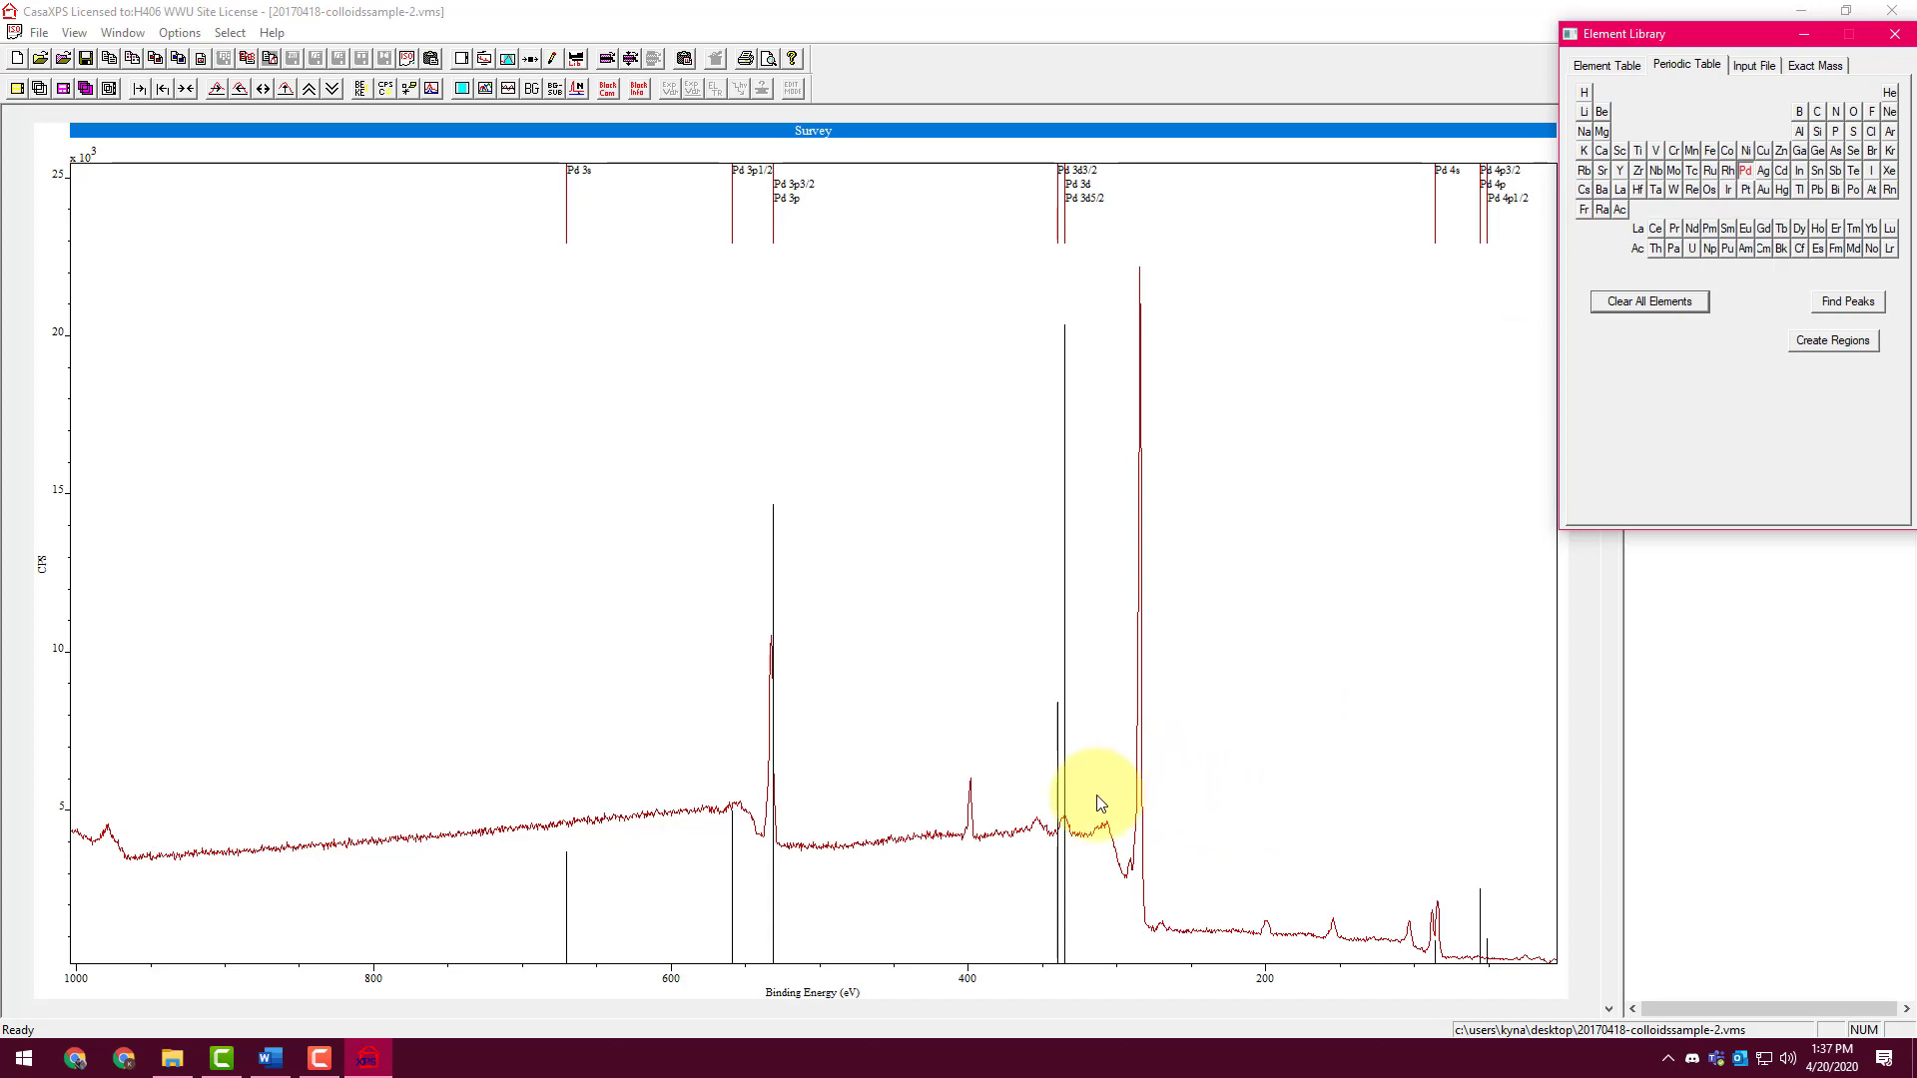
left_click(1065, 826)
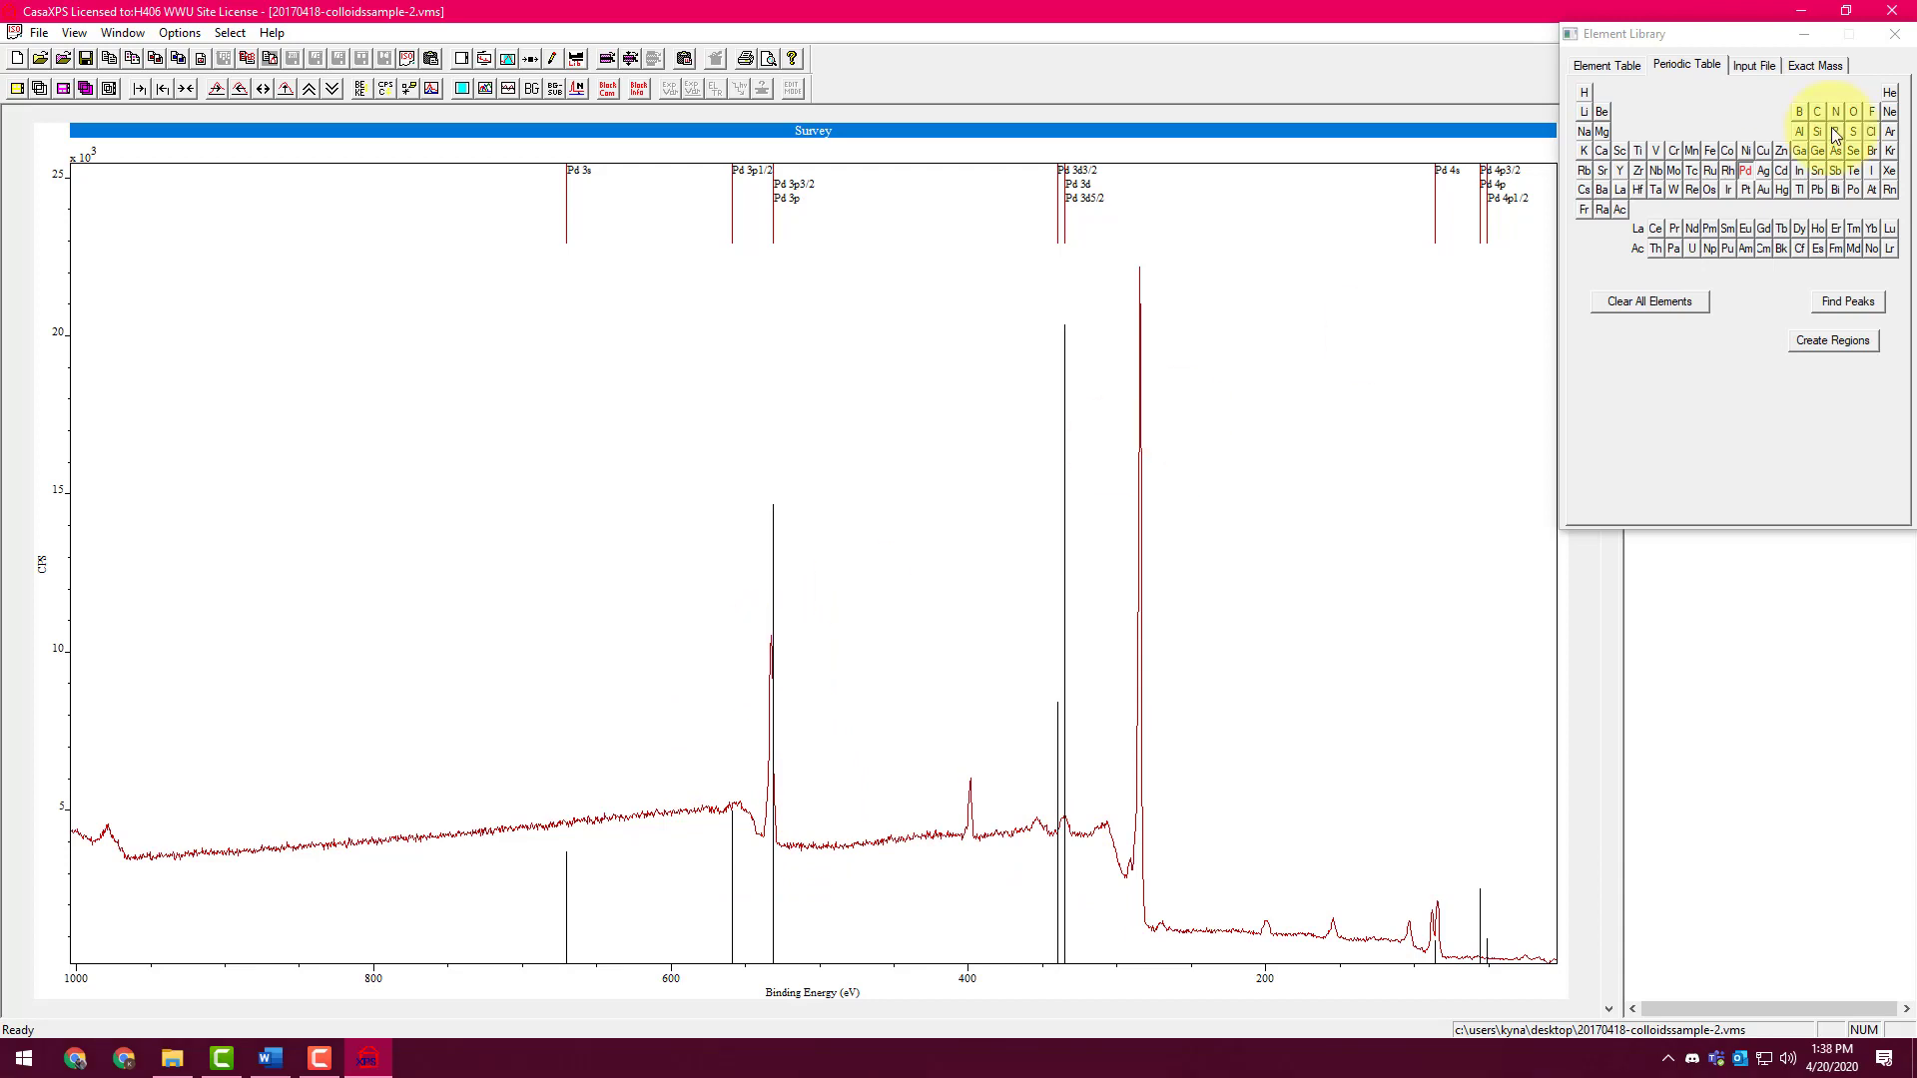
left_click(1748, 171)
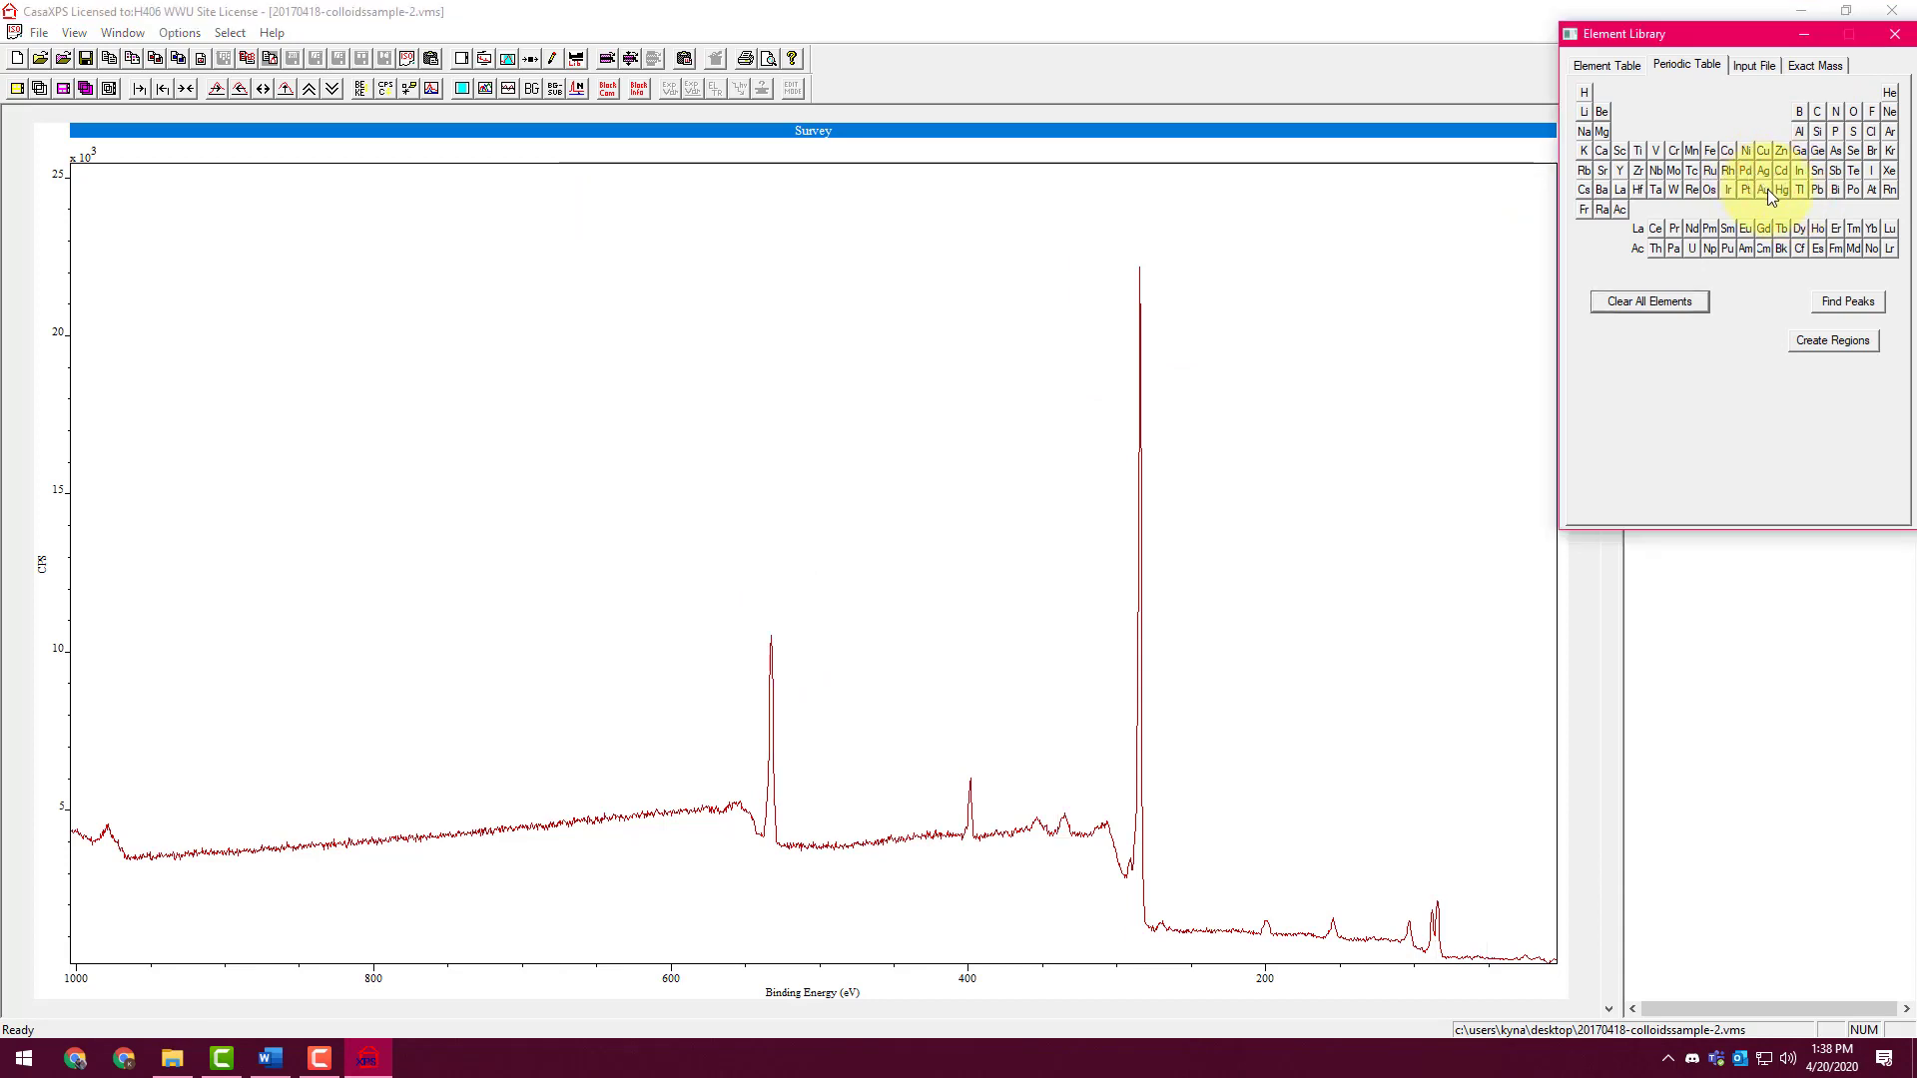
left_click(1767, 191)
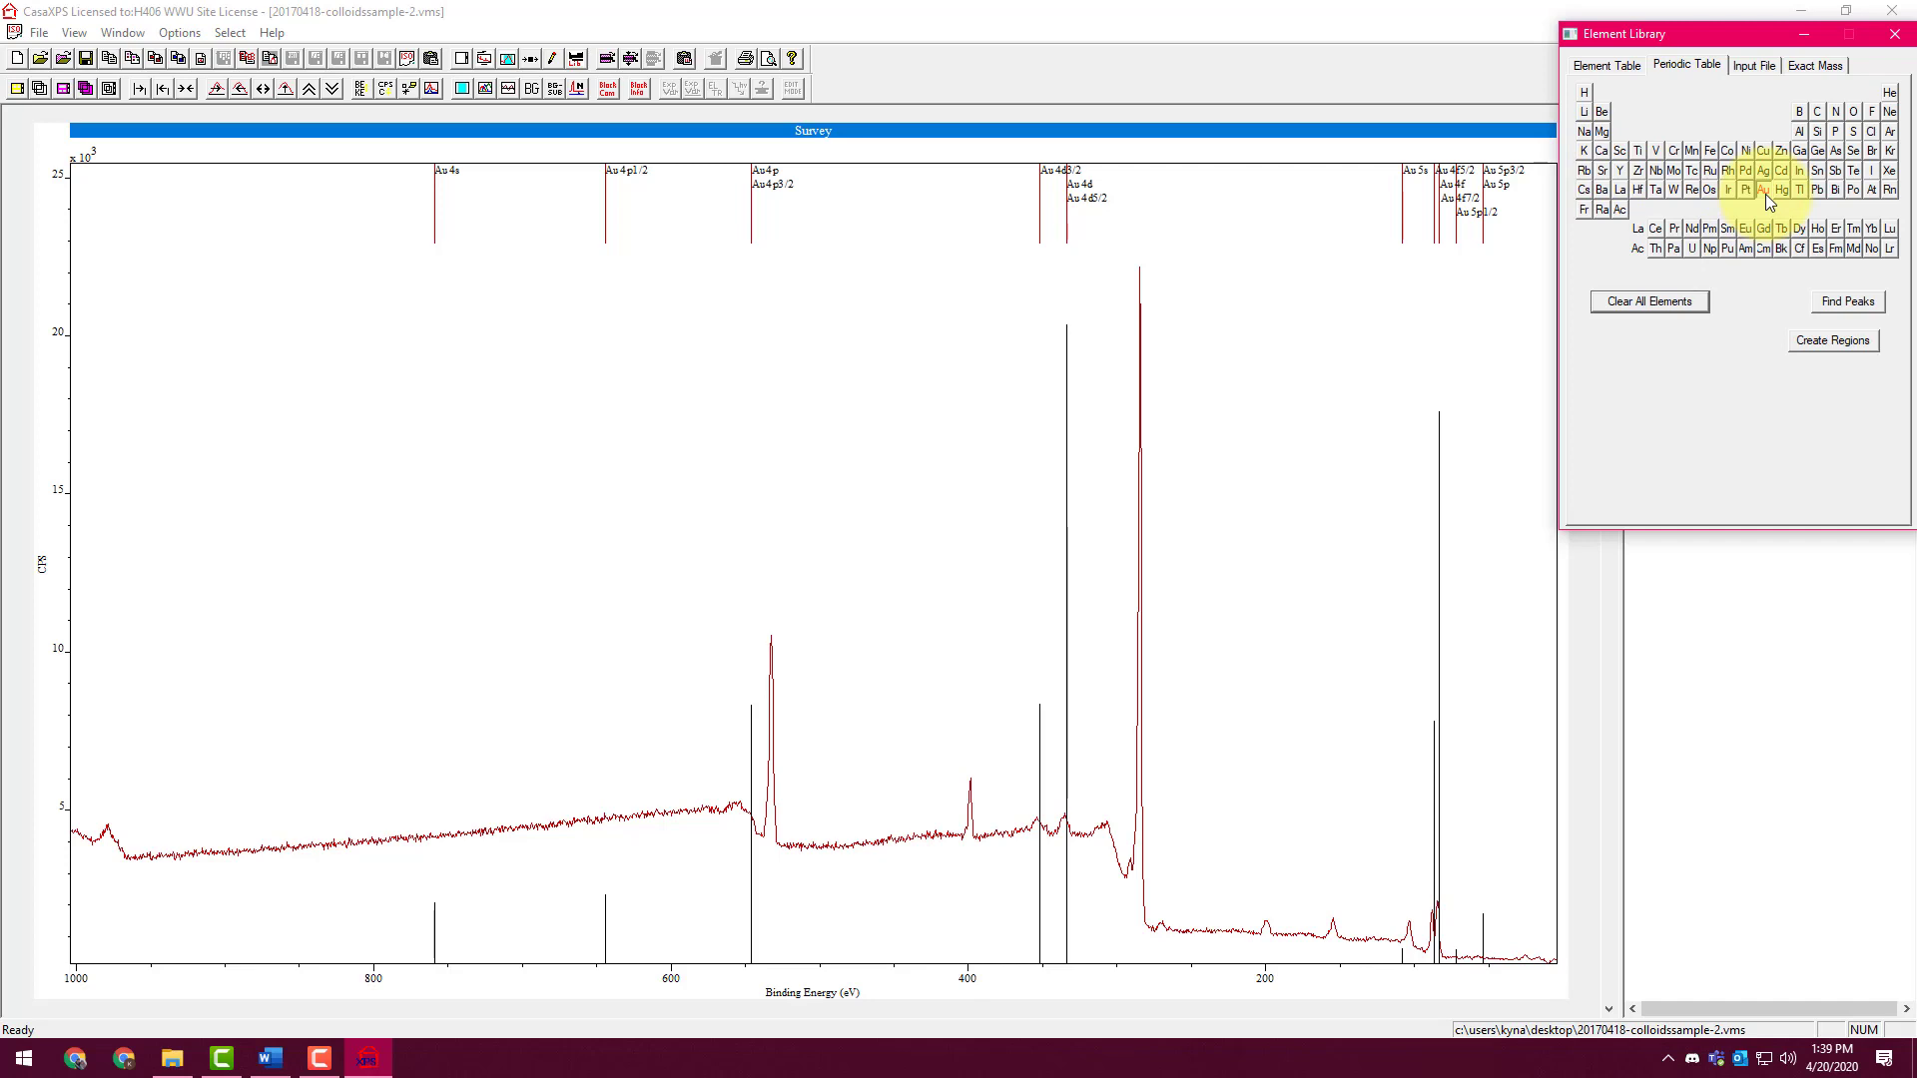
Find the Survey peaks automatically once more, deselect dysprosium and palladium from the suggestions, and clear all elements
left_click(1840, 304)
left_click(1803, 231)
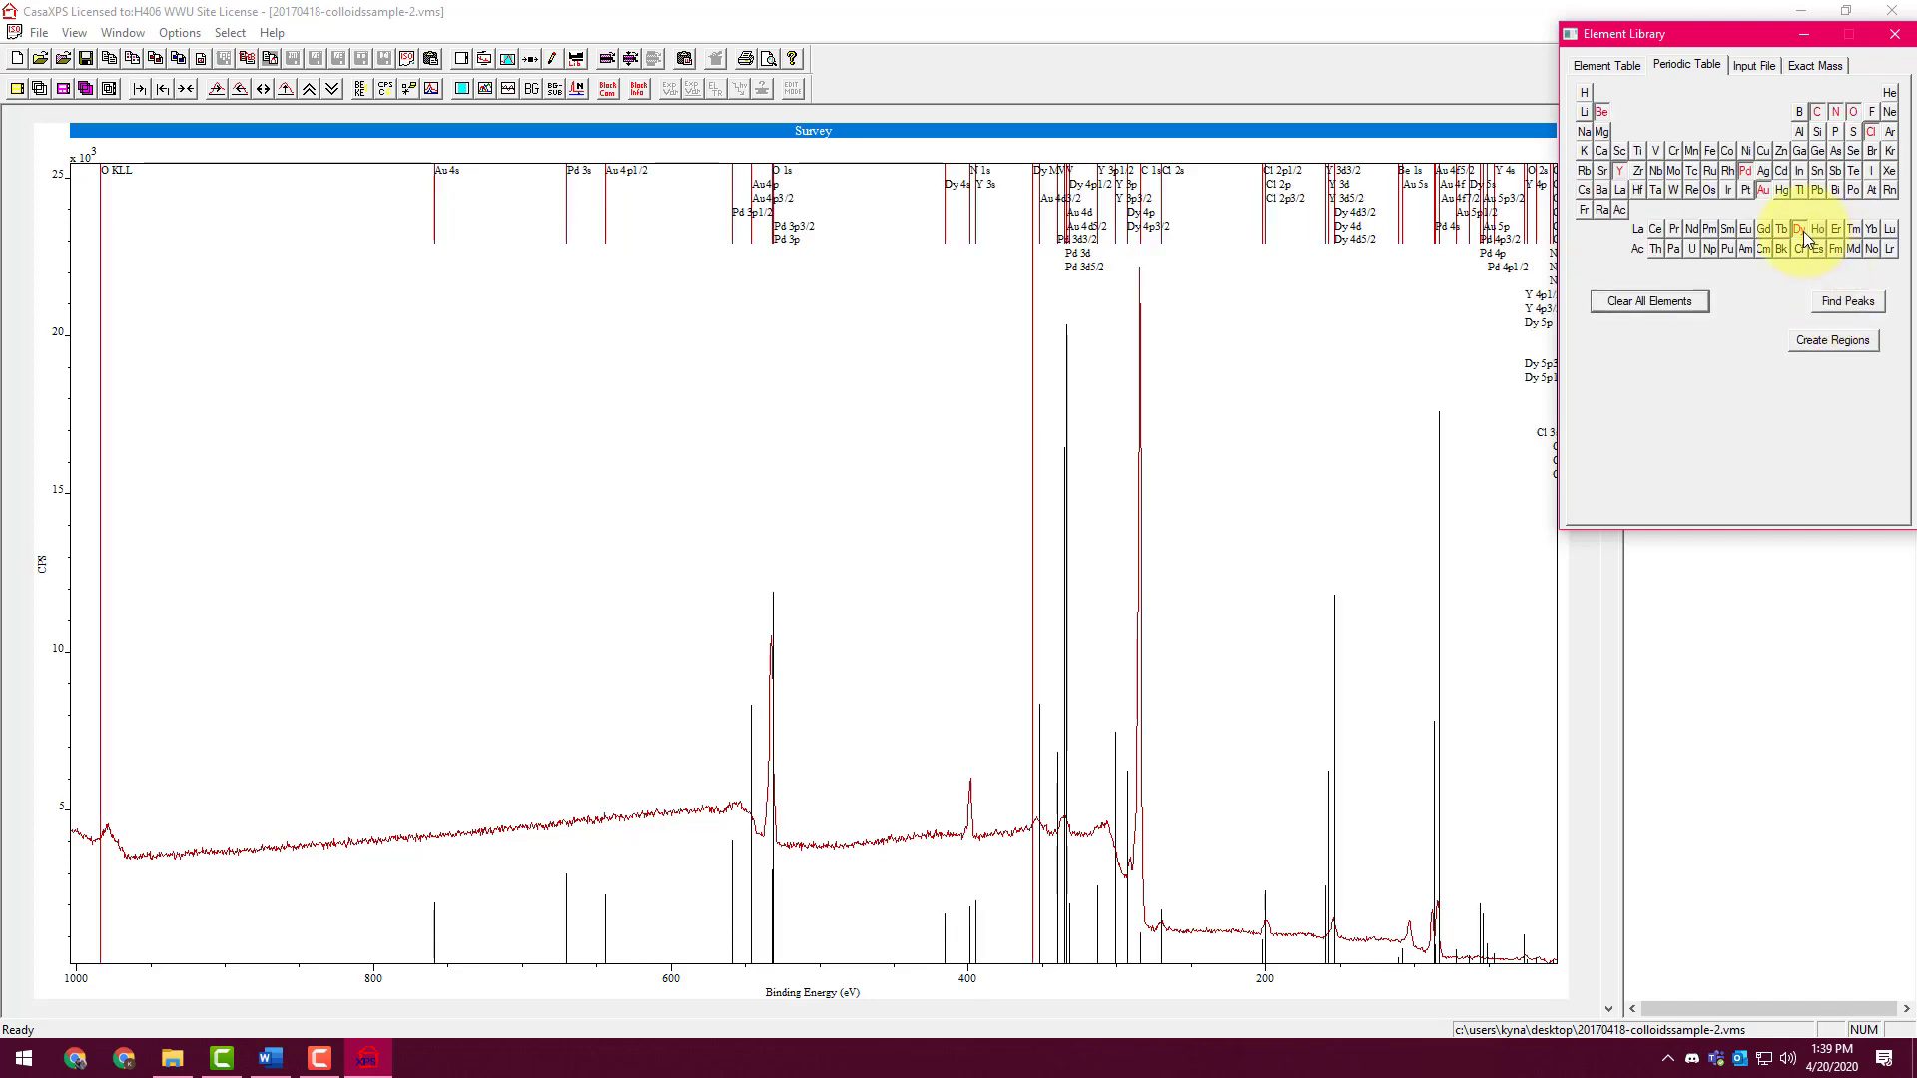
left_click(1745, 171)
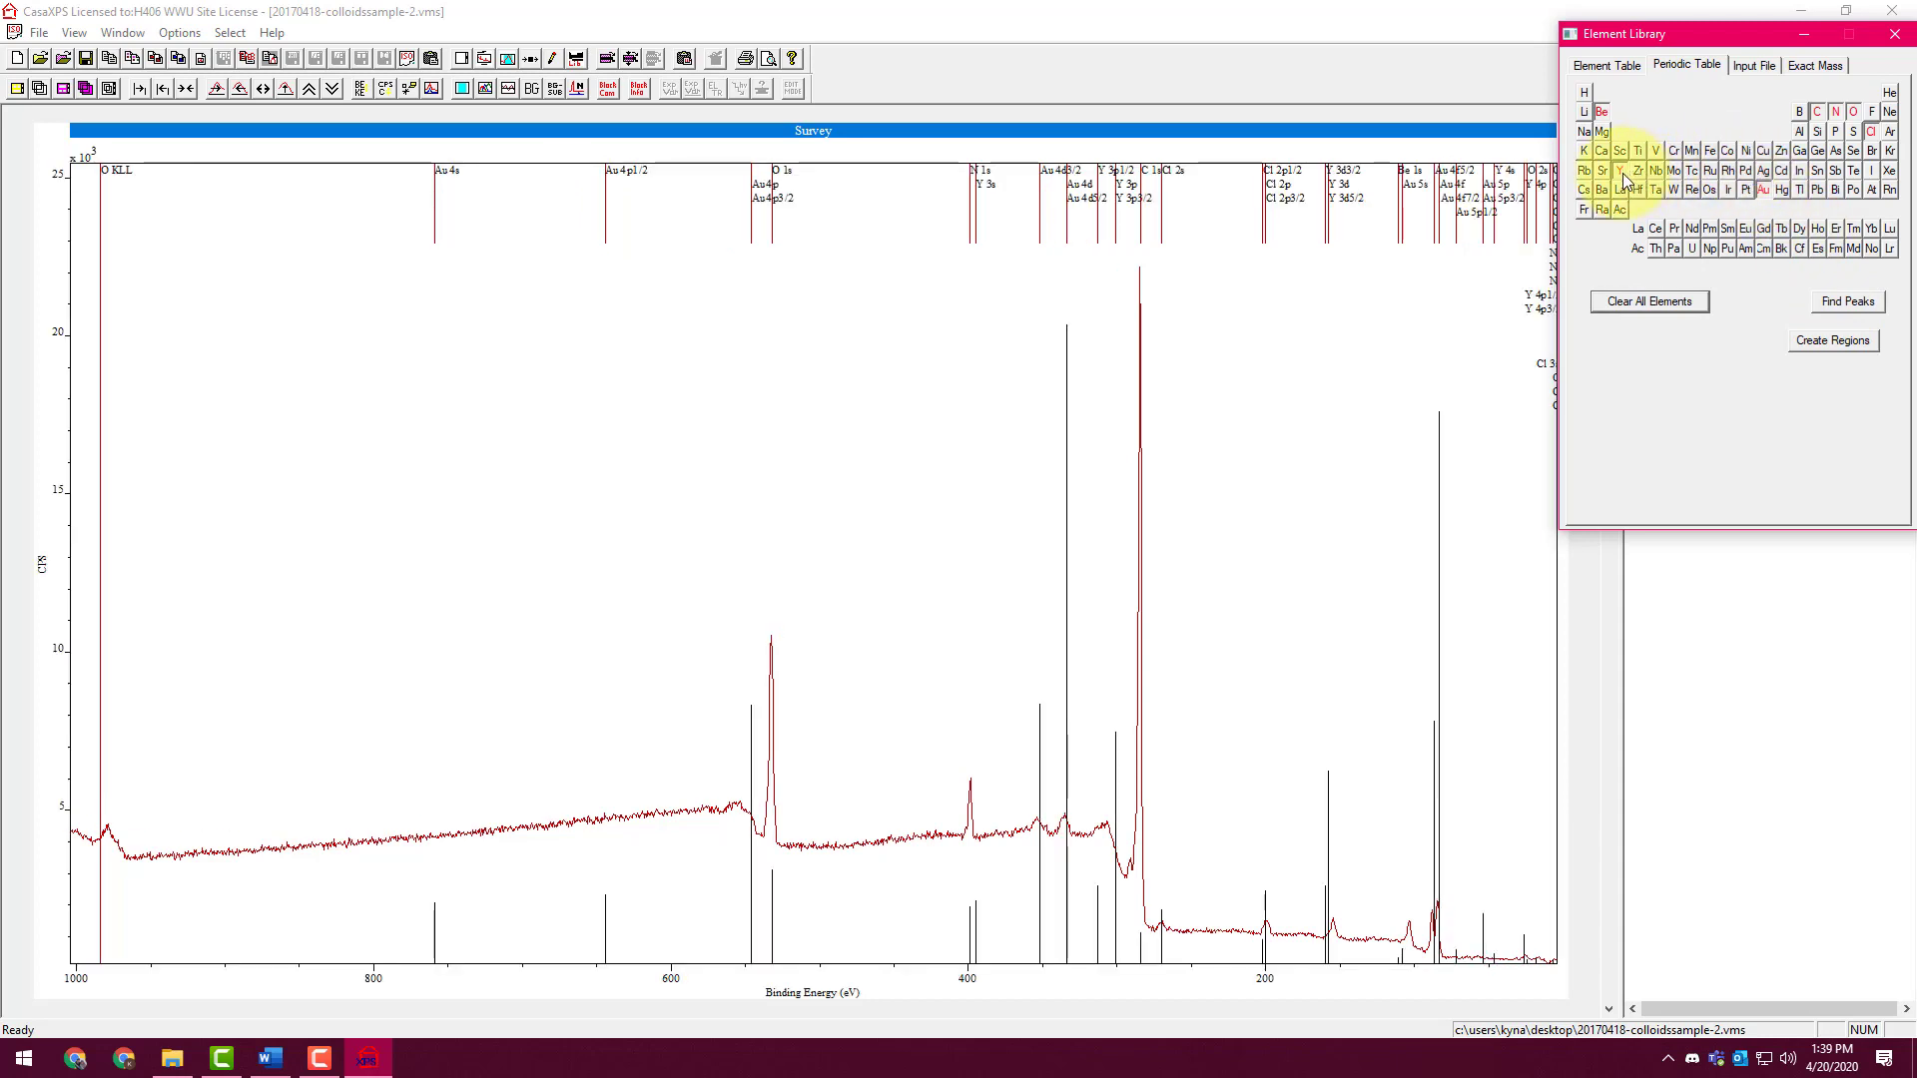
left_click(1676, 302)
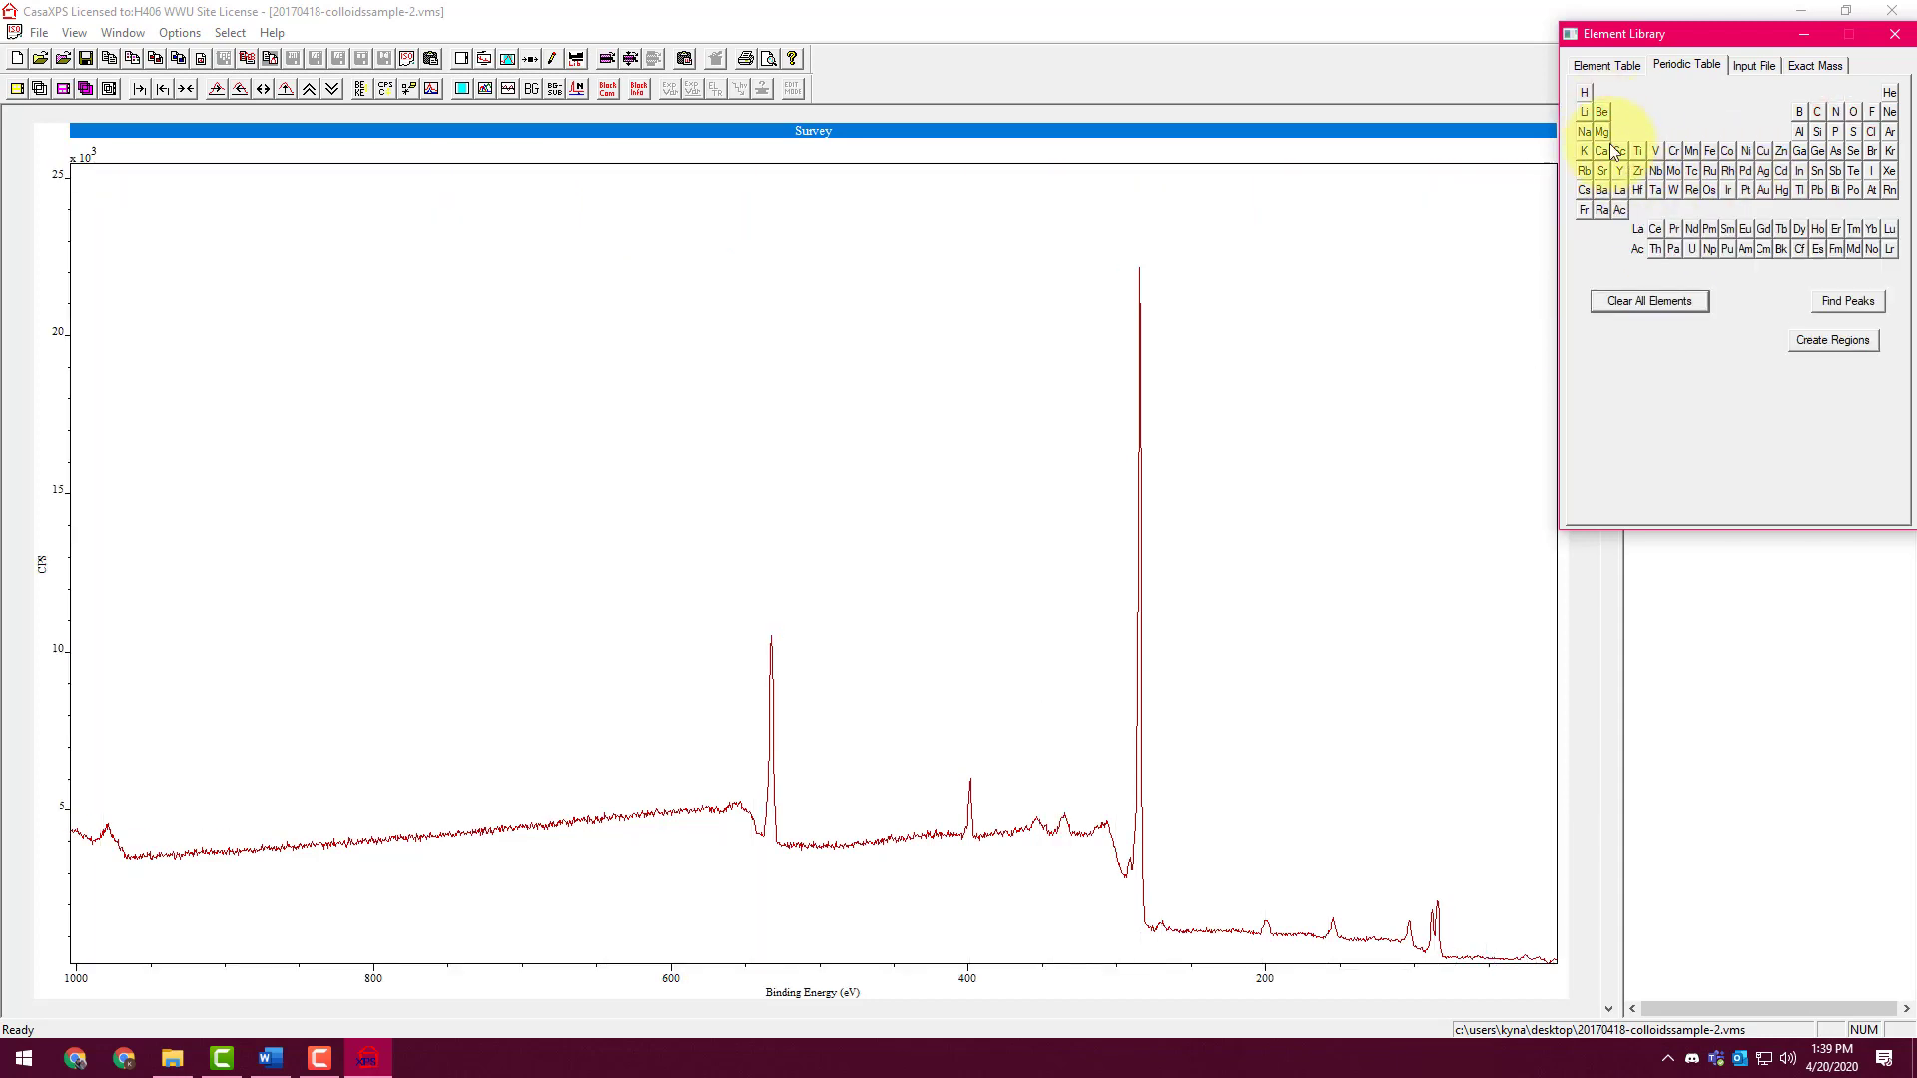
Check beryllium's line marker against the Survey spectrum, hide it, and display yttrium's line markers instead
left_click(1603, 113)
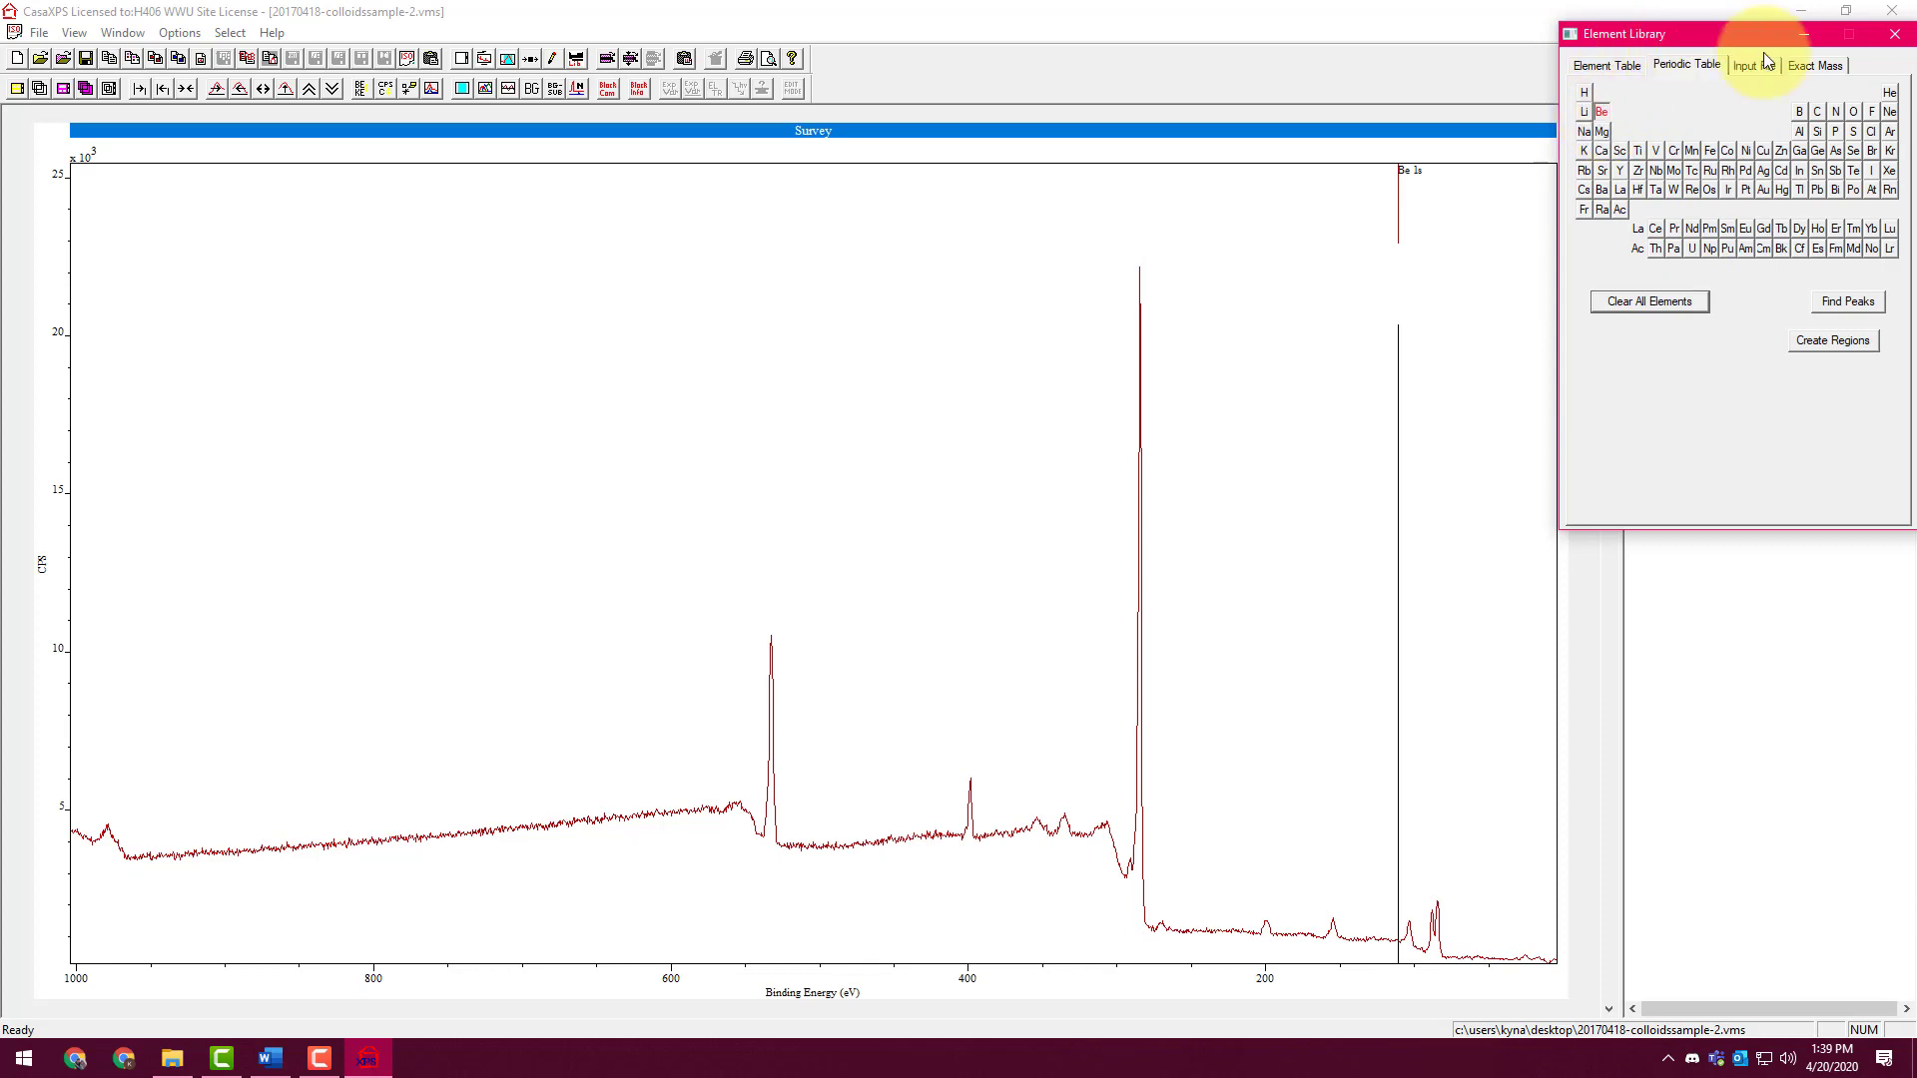
mouse_move(1685, 38)
left_mouse_down()
mouse_move(1783, 52)
mouse_move(1675, 38)
left_mouse_up()
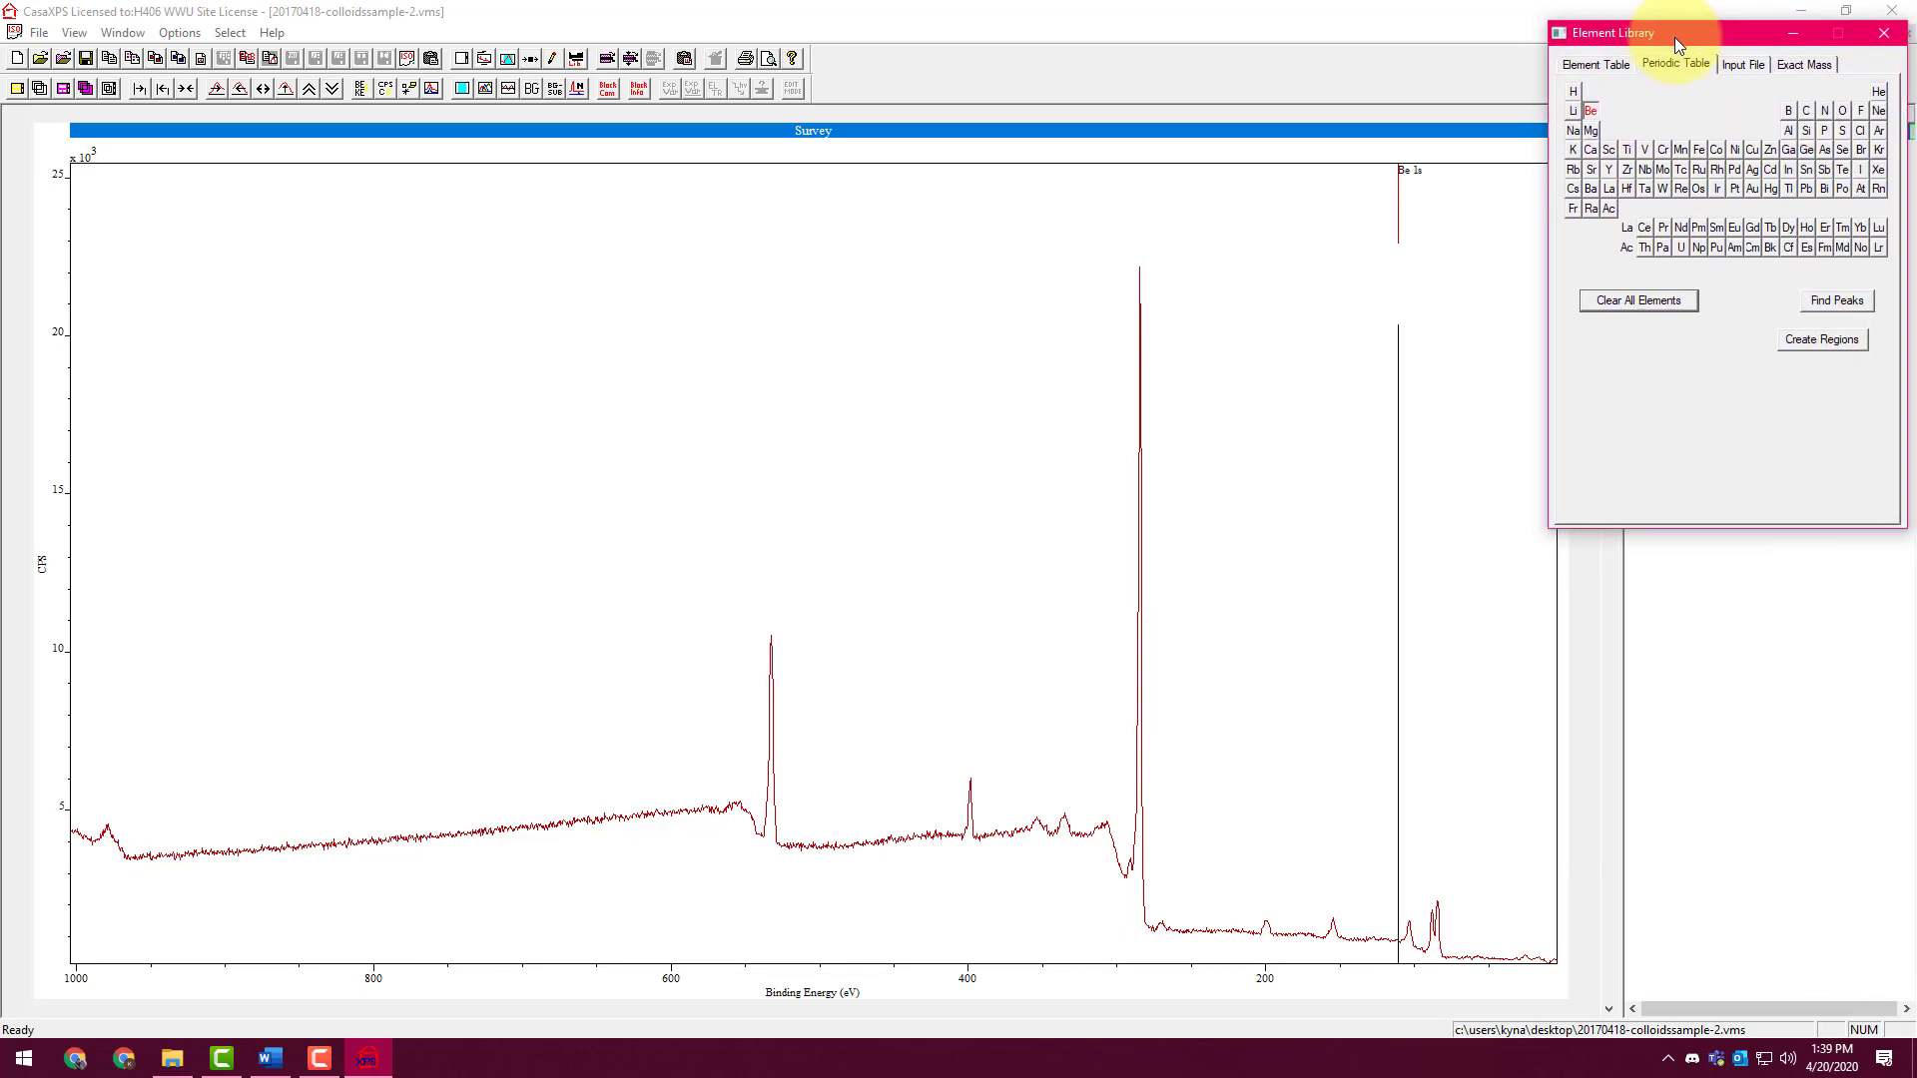
left_click(1590, 111)
left_click(1612, 170)
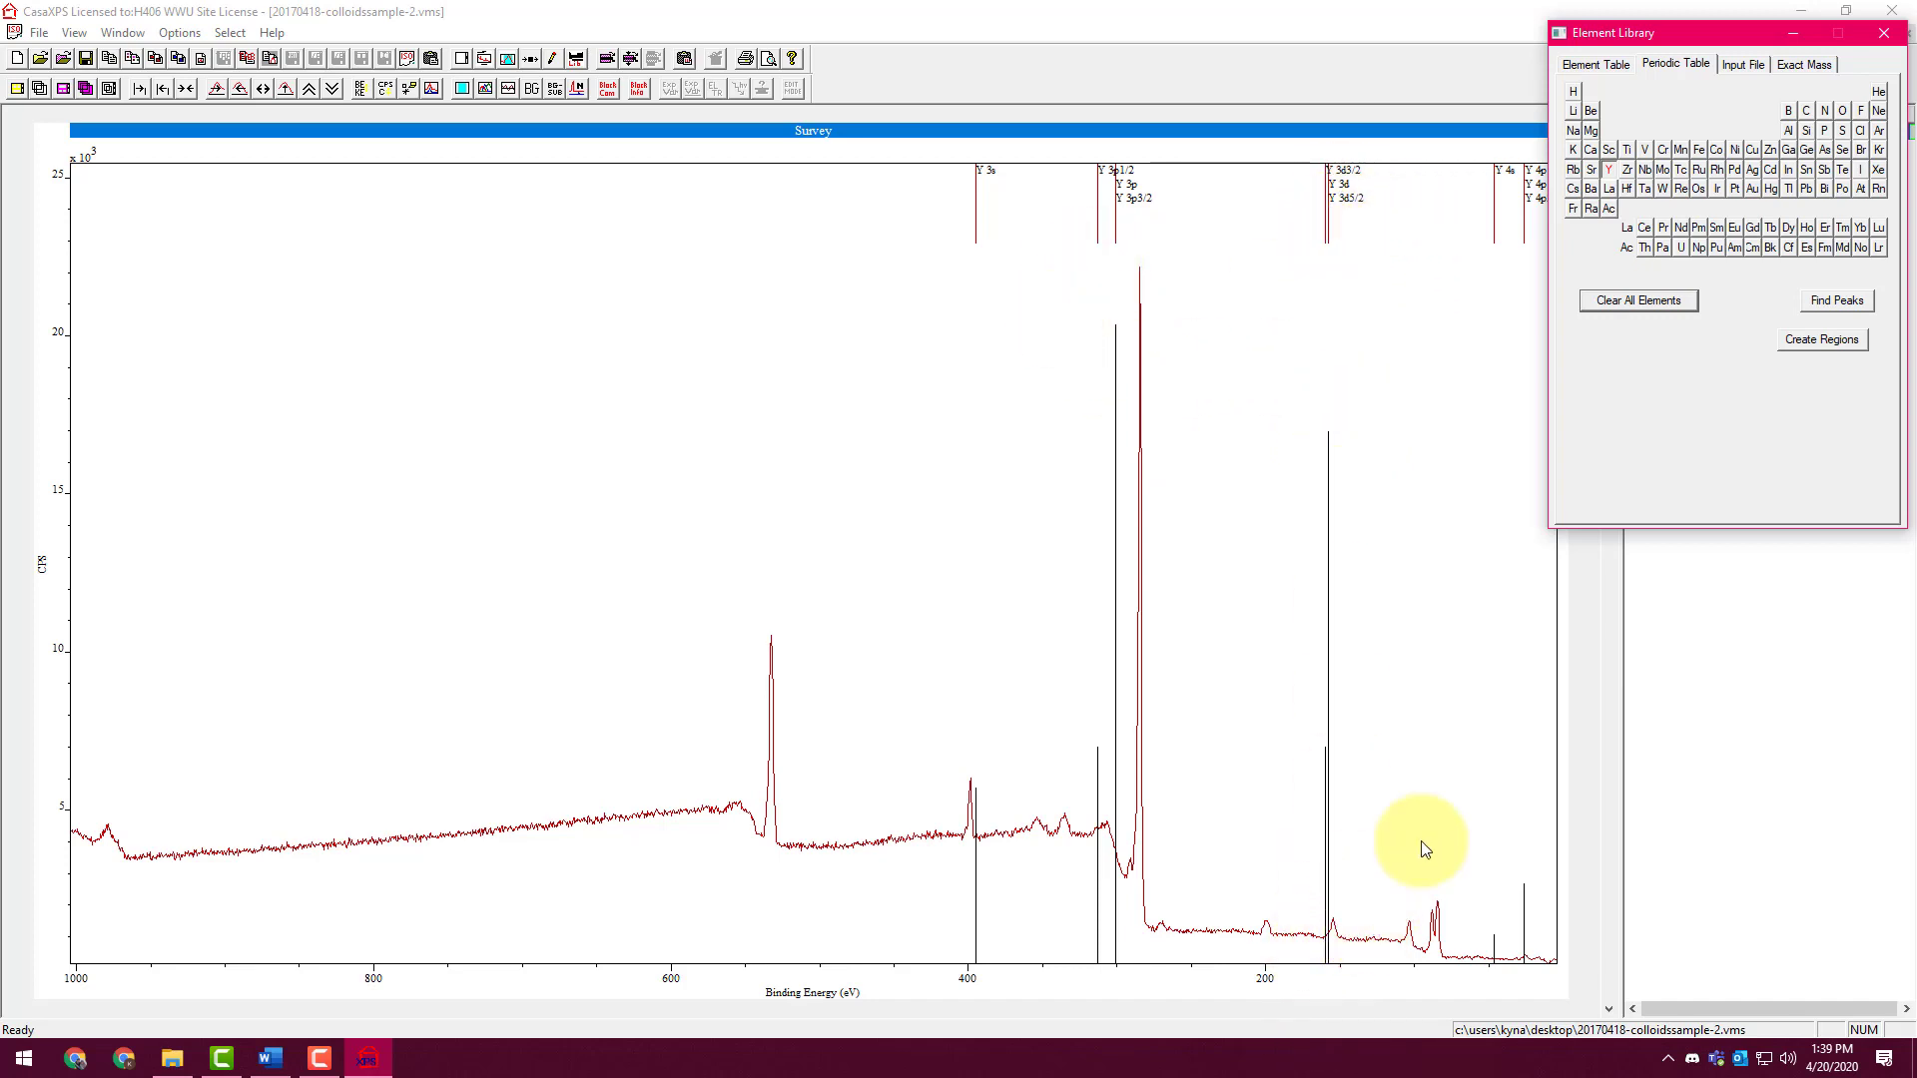
Find the Survey peaks automatically, deselect palladium, yttrium and beryllium from the suggested elements, and clear all elements
left_click(1828, 300)
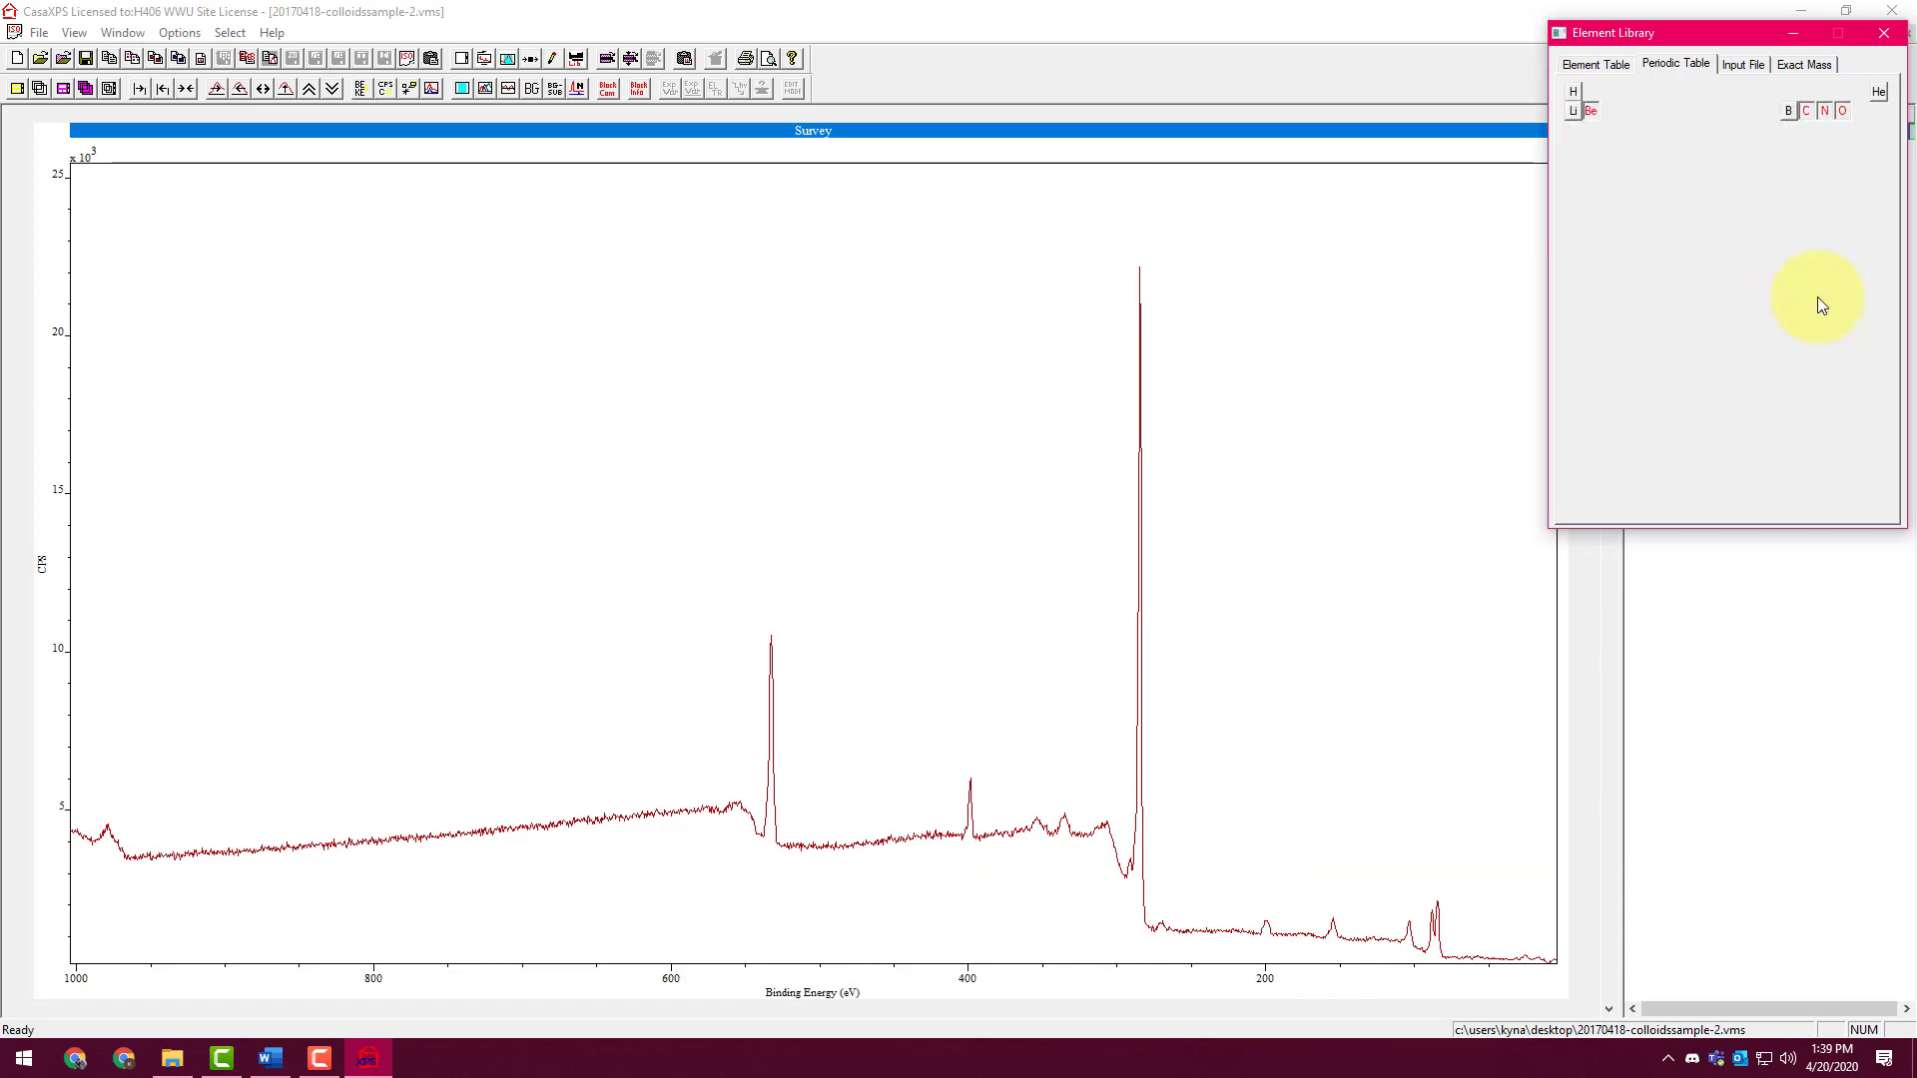
left_click(1734, 170)
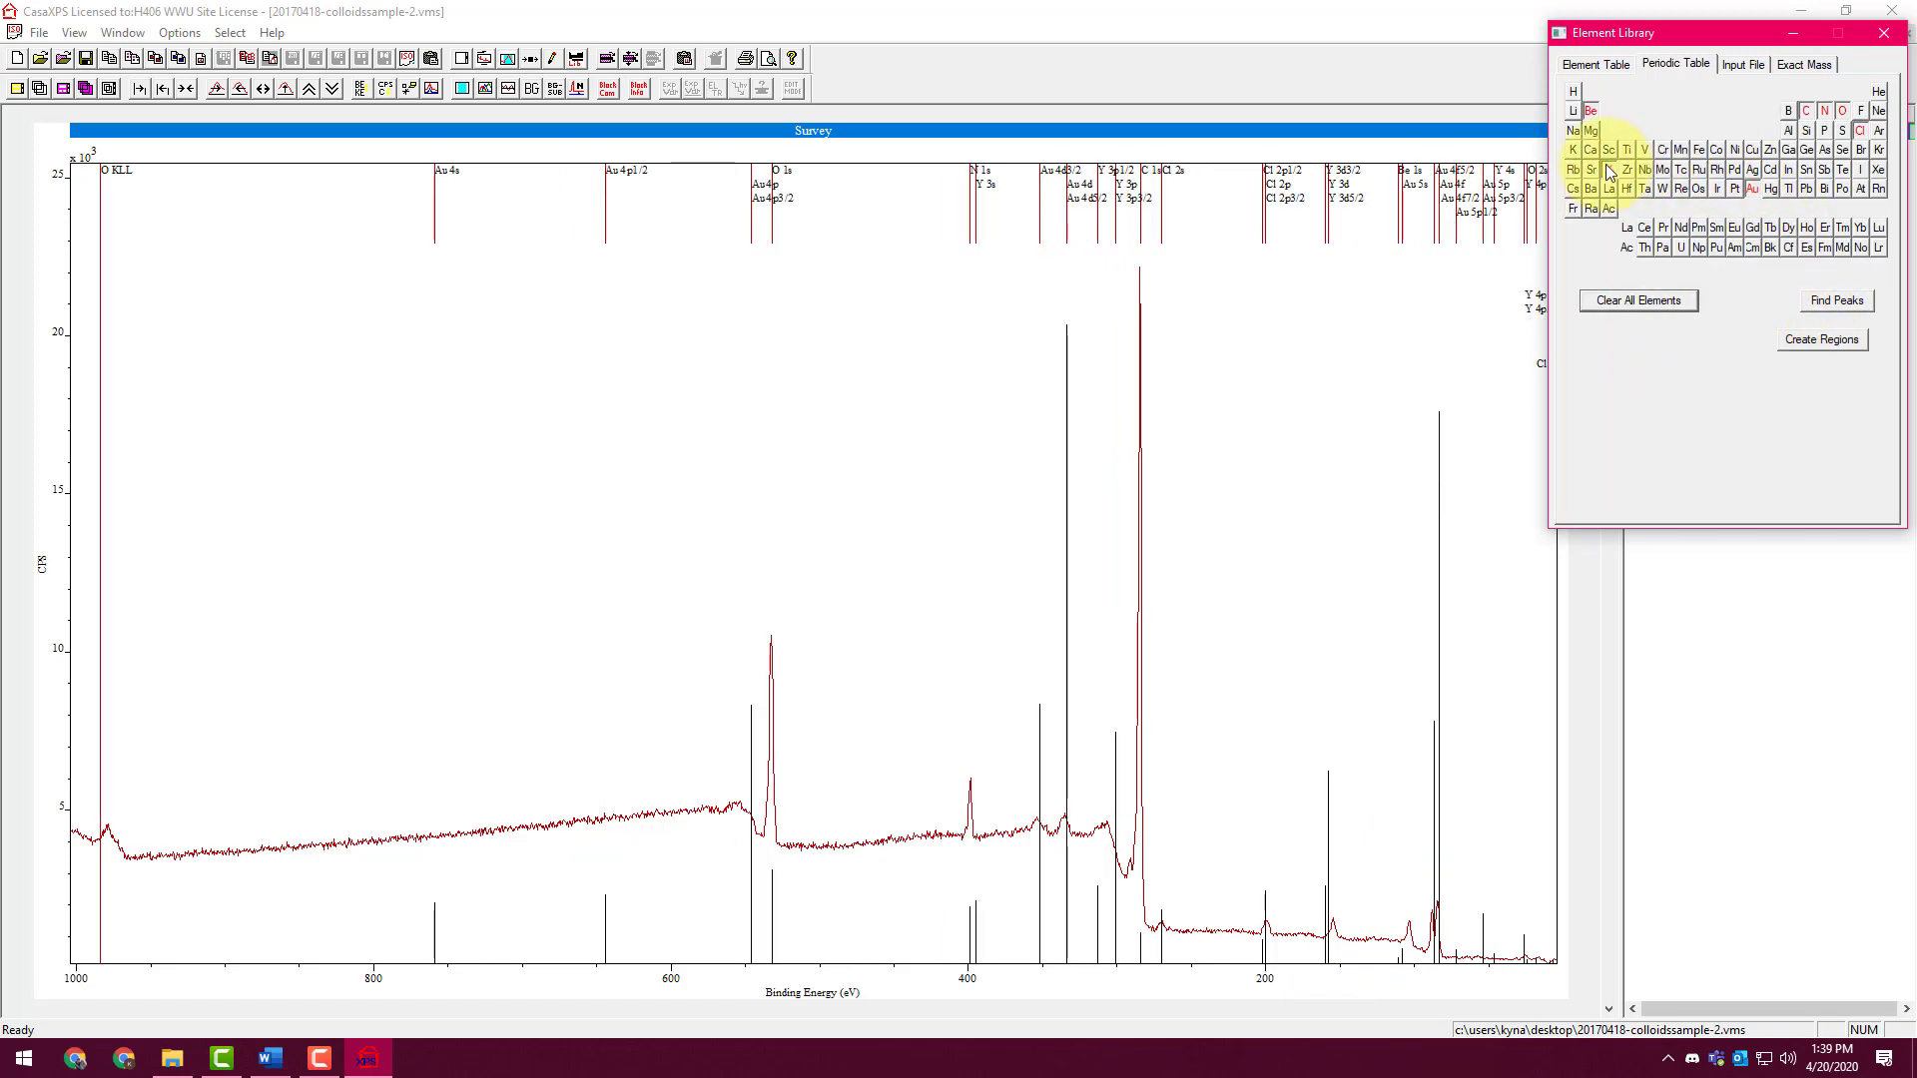
left_click(1609, 169)
left_click(1590, 111)
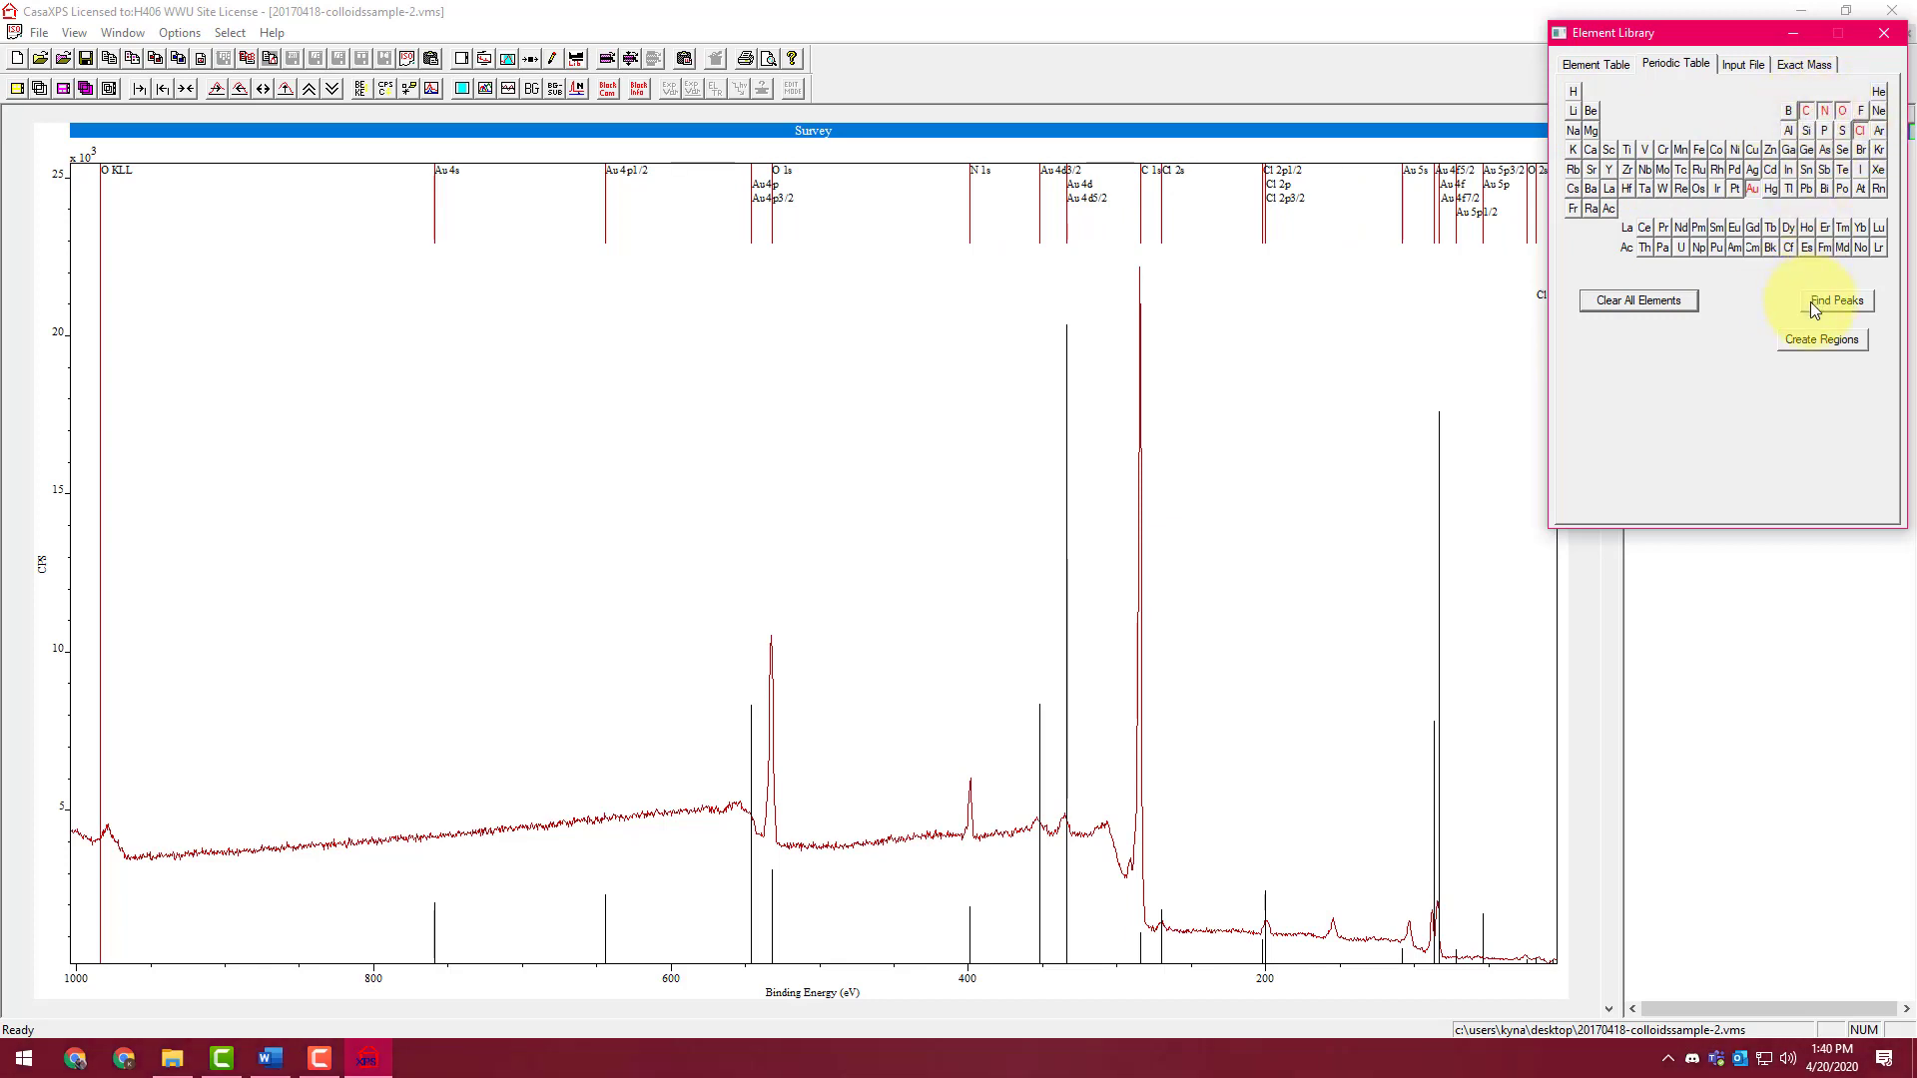
left_click(1676, 302)
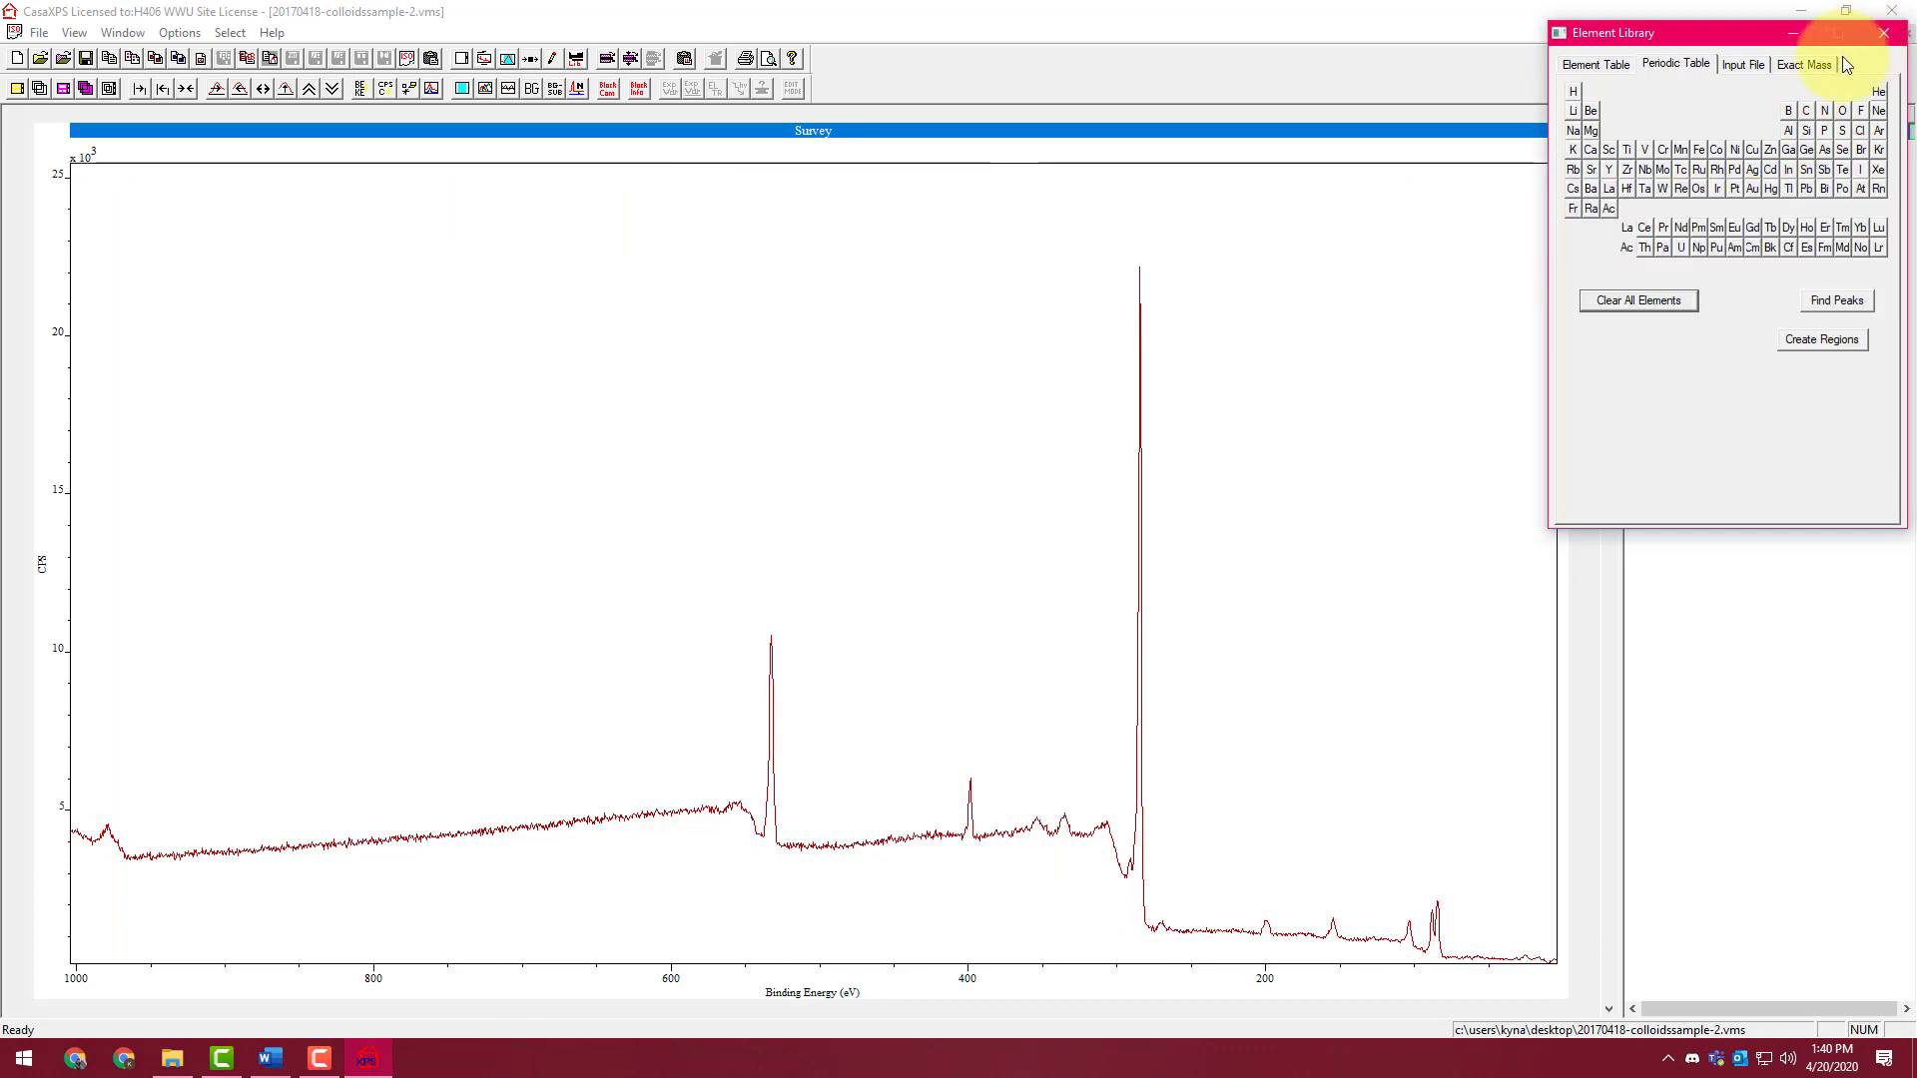
Display the carbon, nitrogen and oxygen line markers on the Survey spectrum and examine the O KLL marker
left_click(1809, 112)
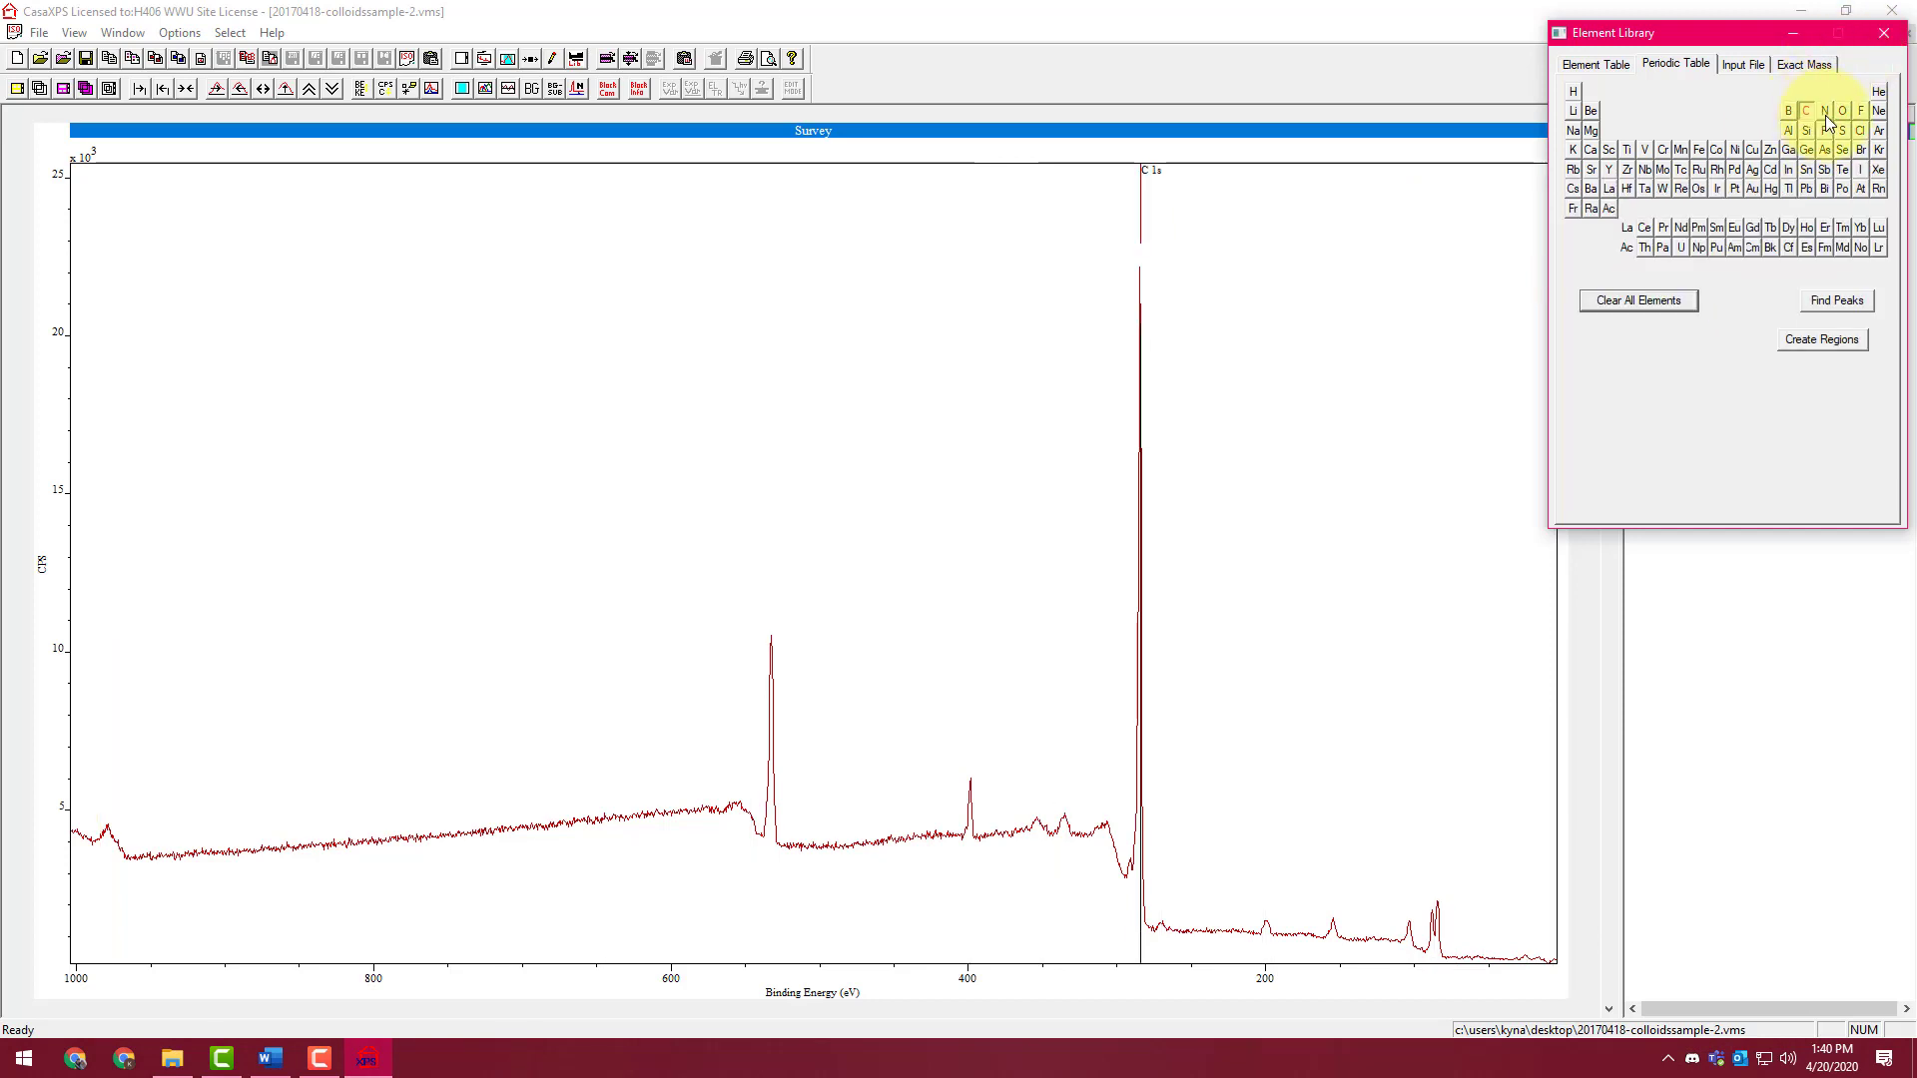
left_click(1825, 113)
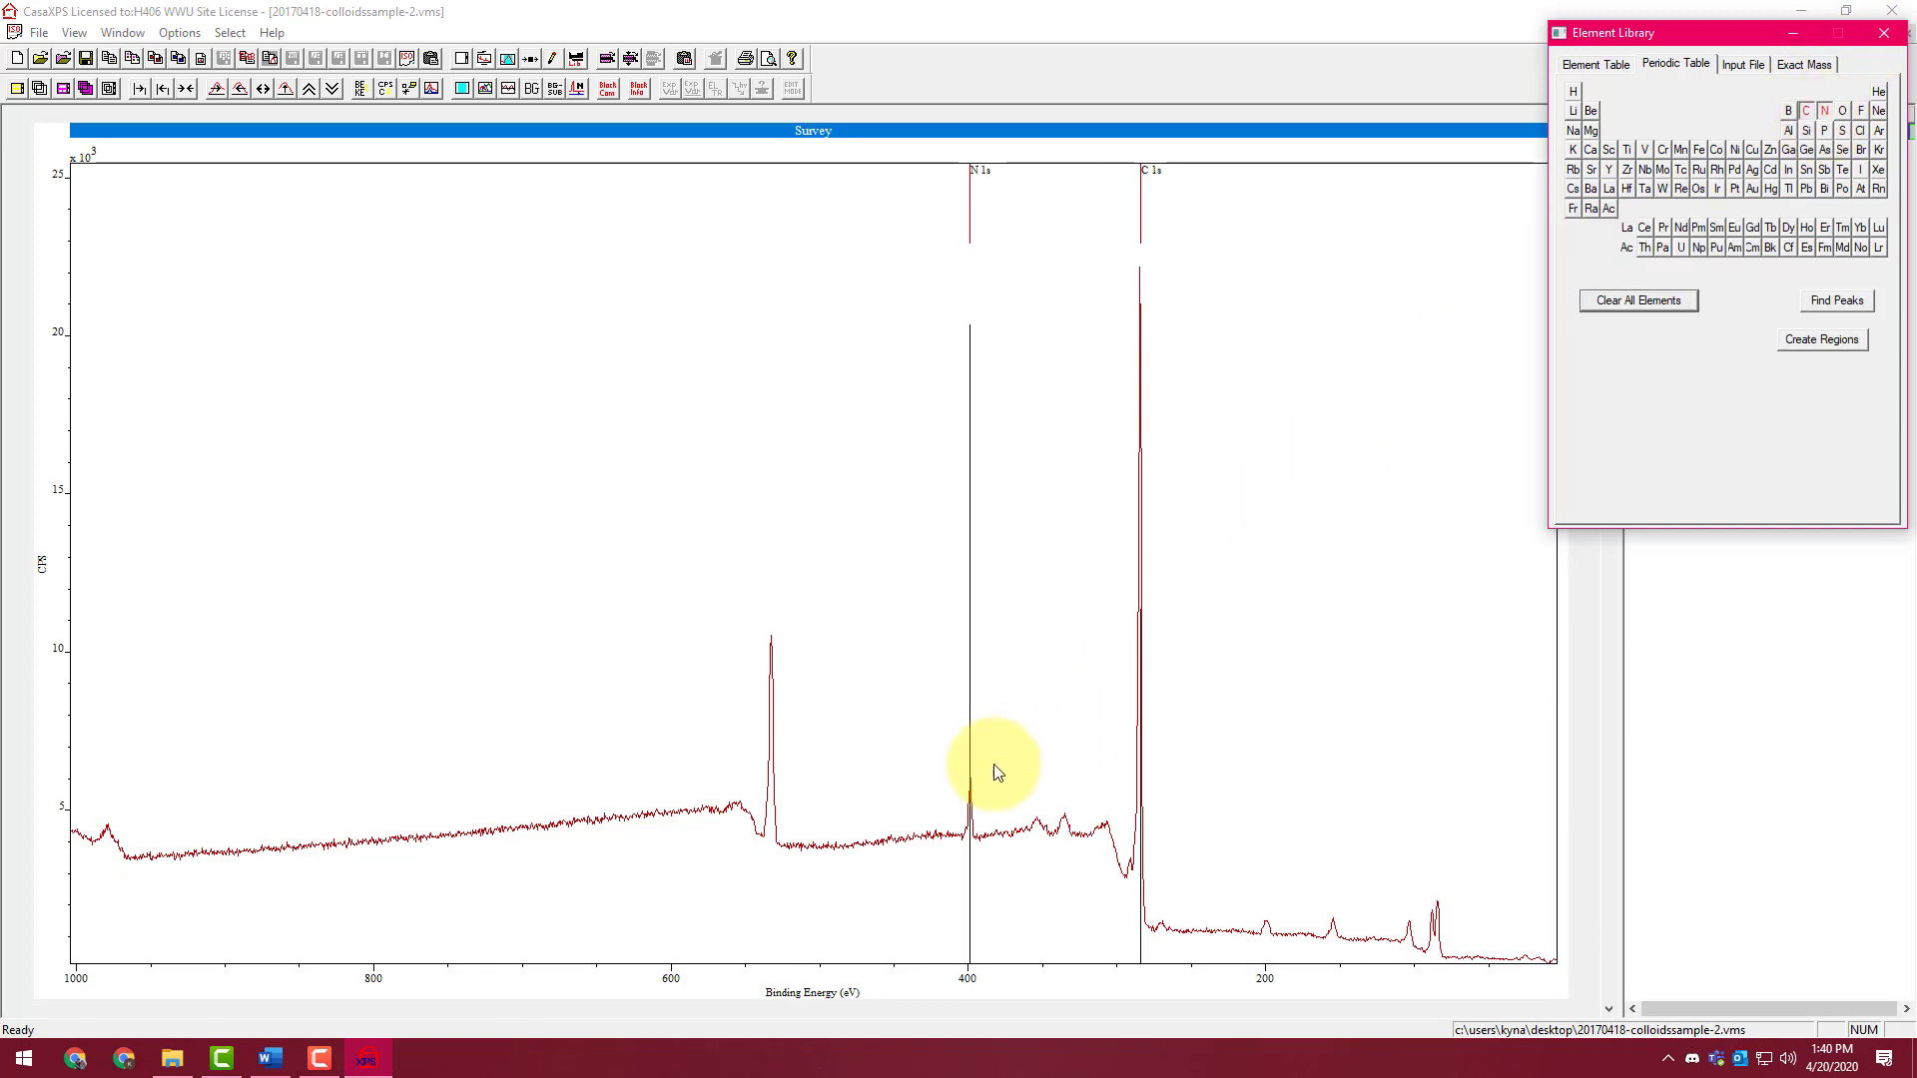
left_click(1844, 112)
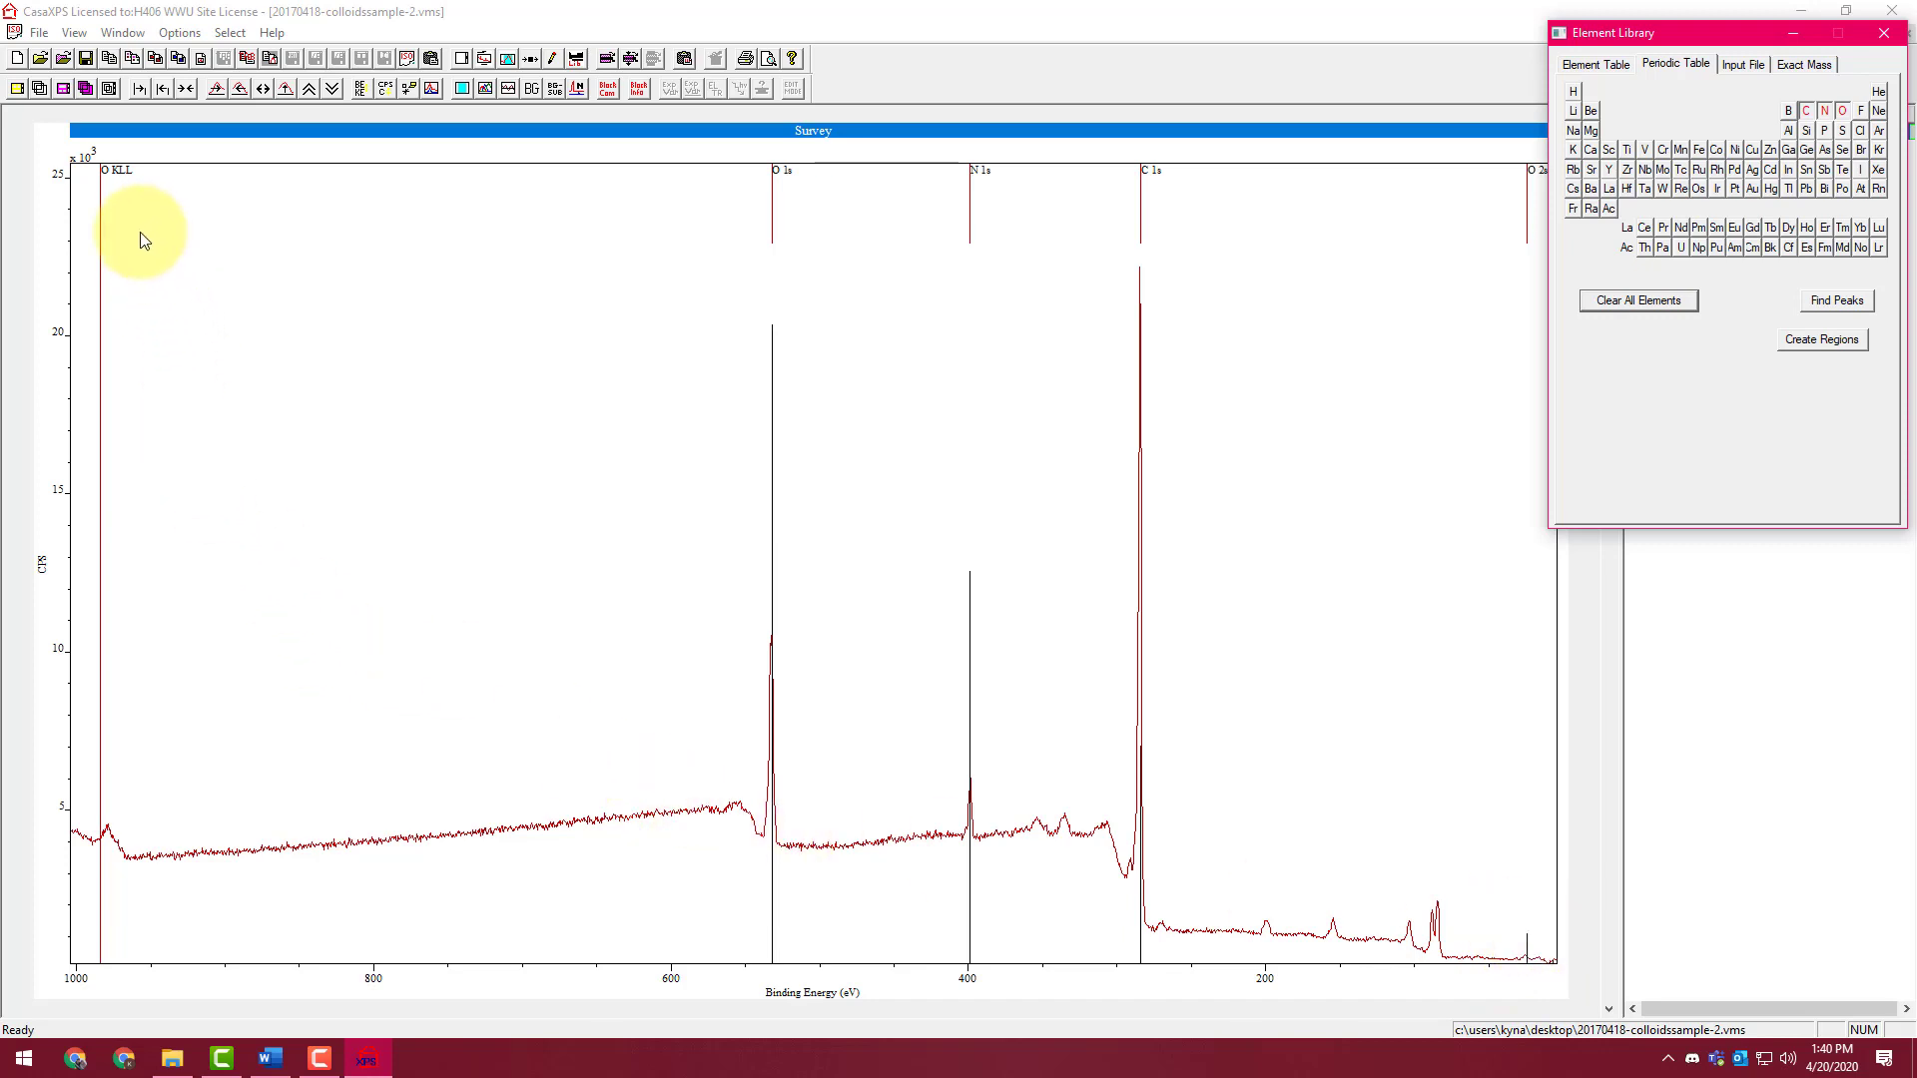
left_click(100, 177)
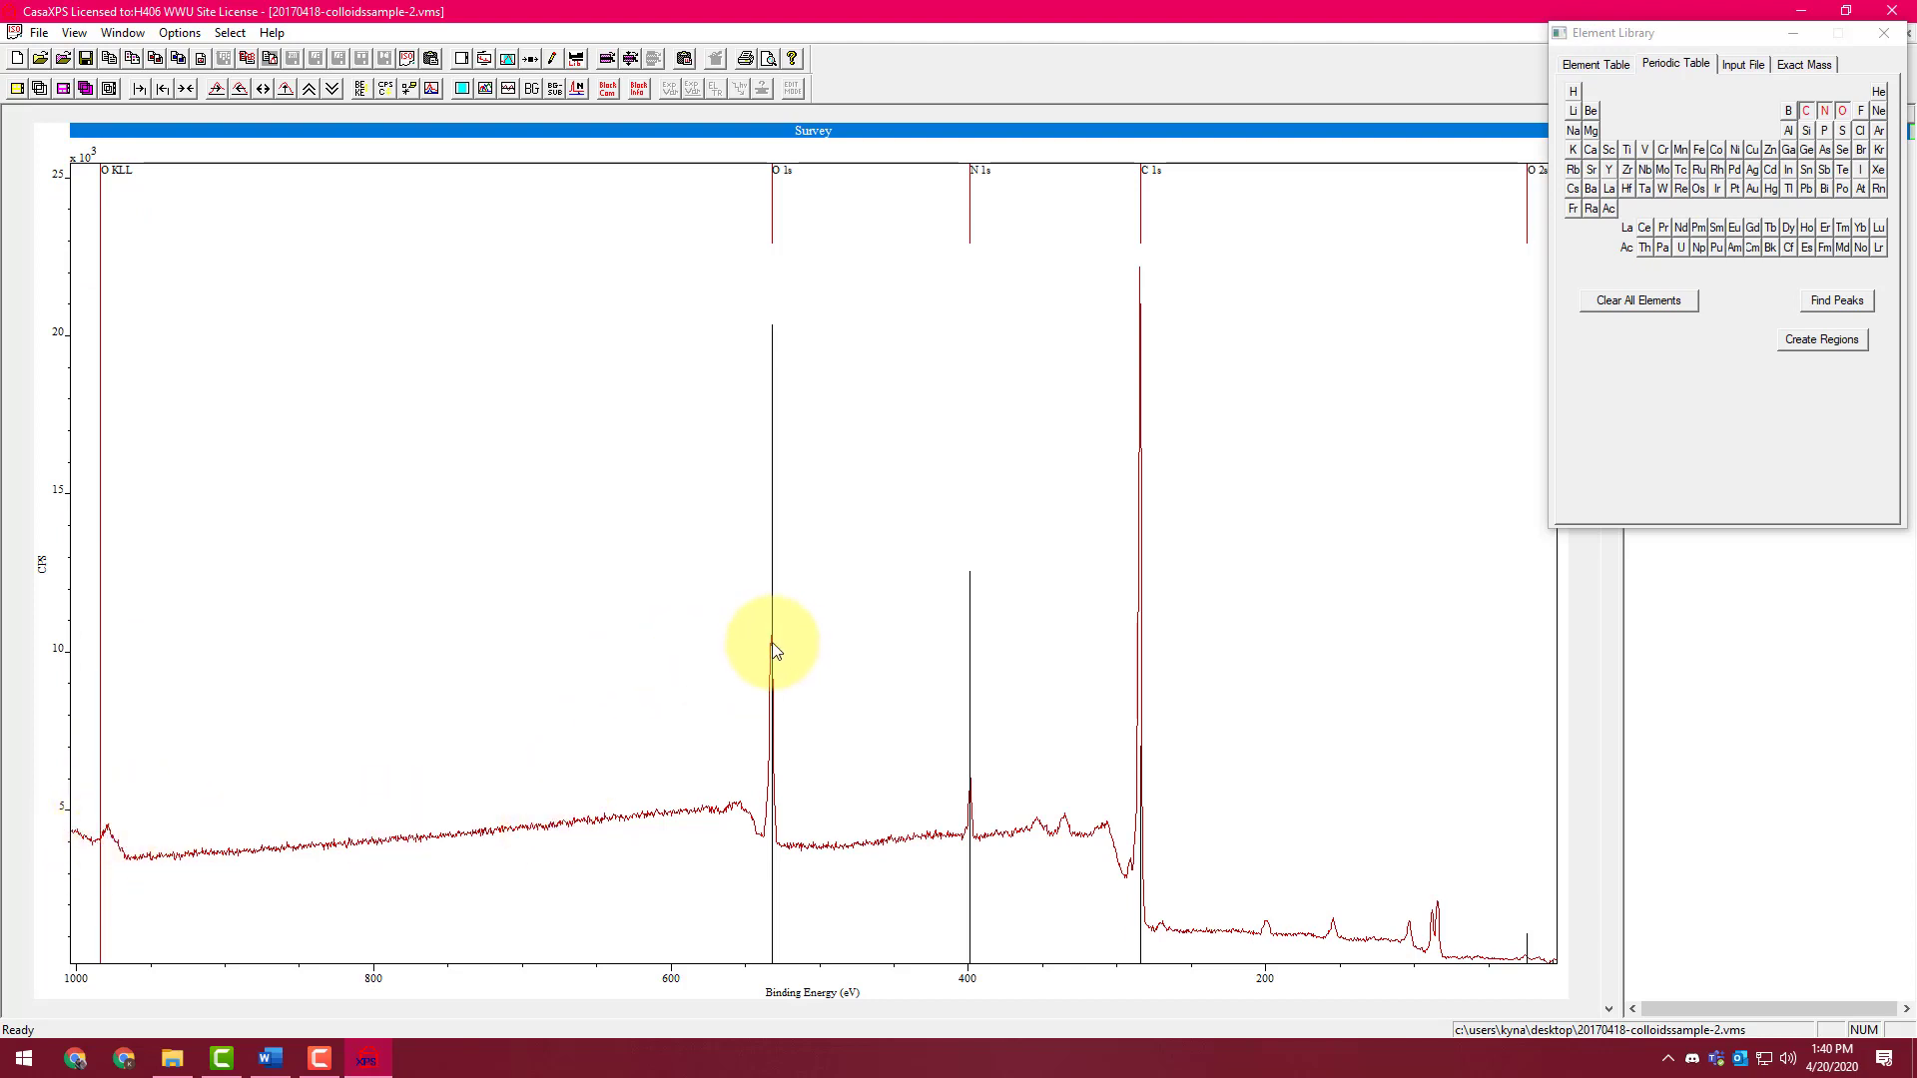
Display chlorine's line markers and compare Cl 2s and Cl 2p with the small Survey peaks near 270 and 200 eV
left_click(1861, 131)
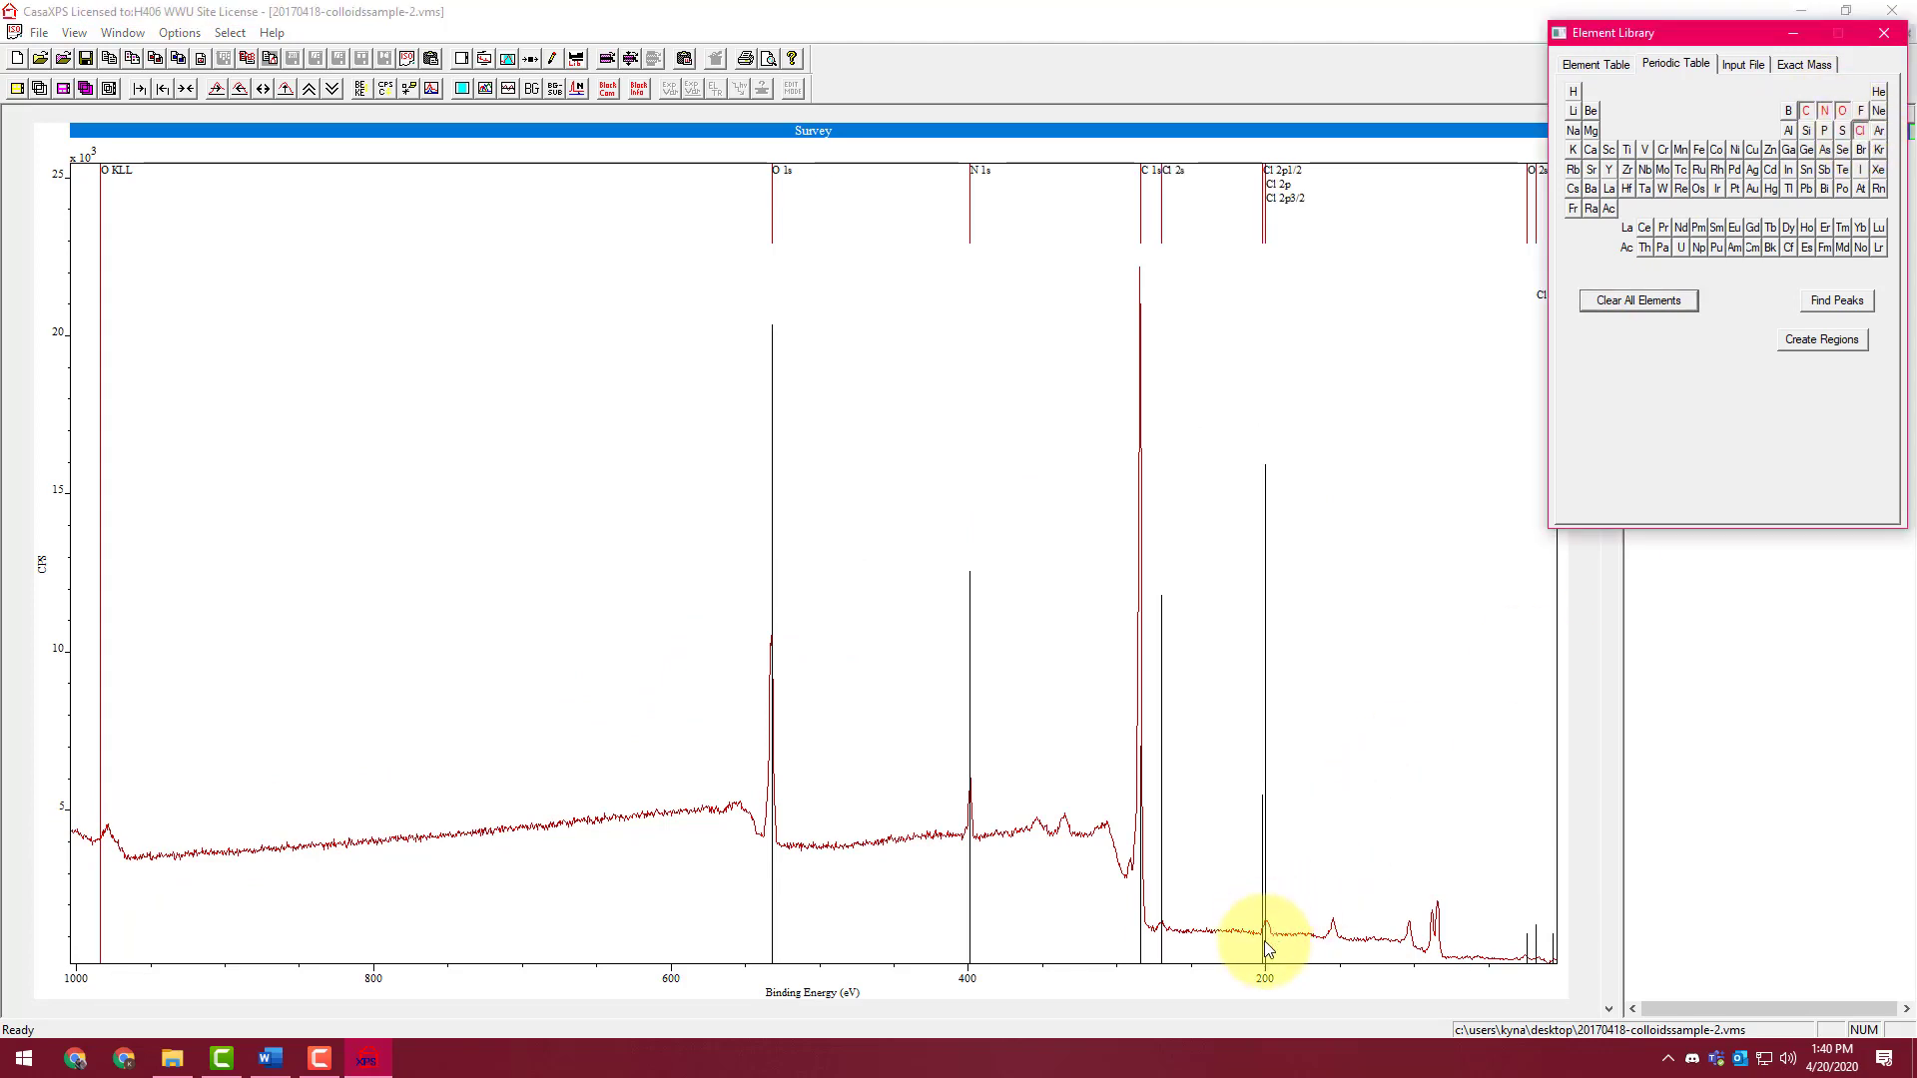
left_click(1164, 930)
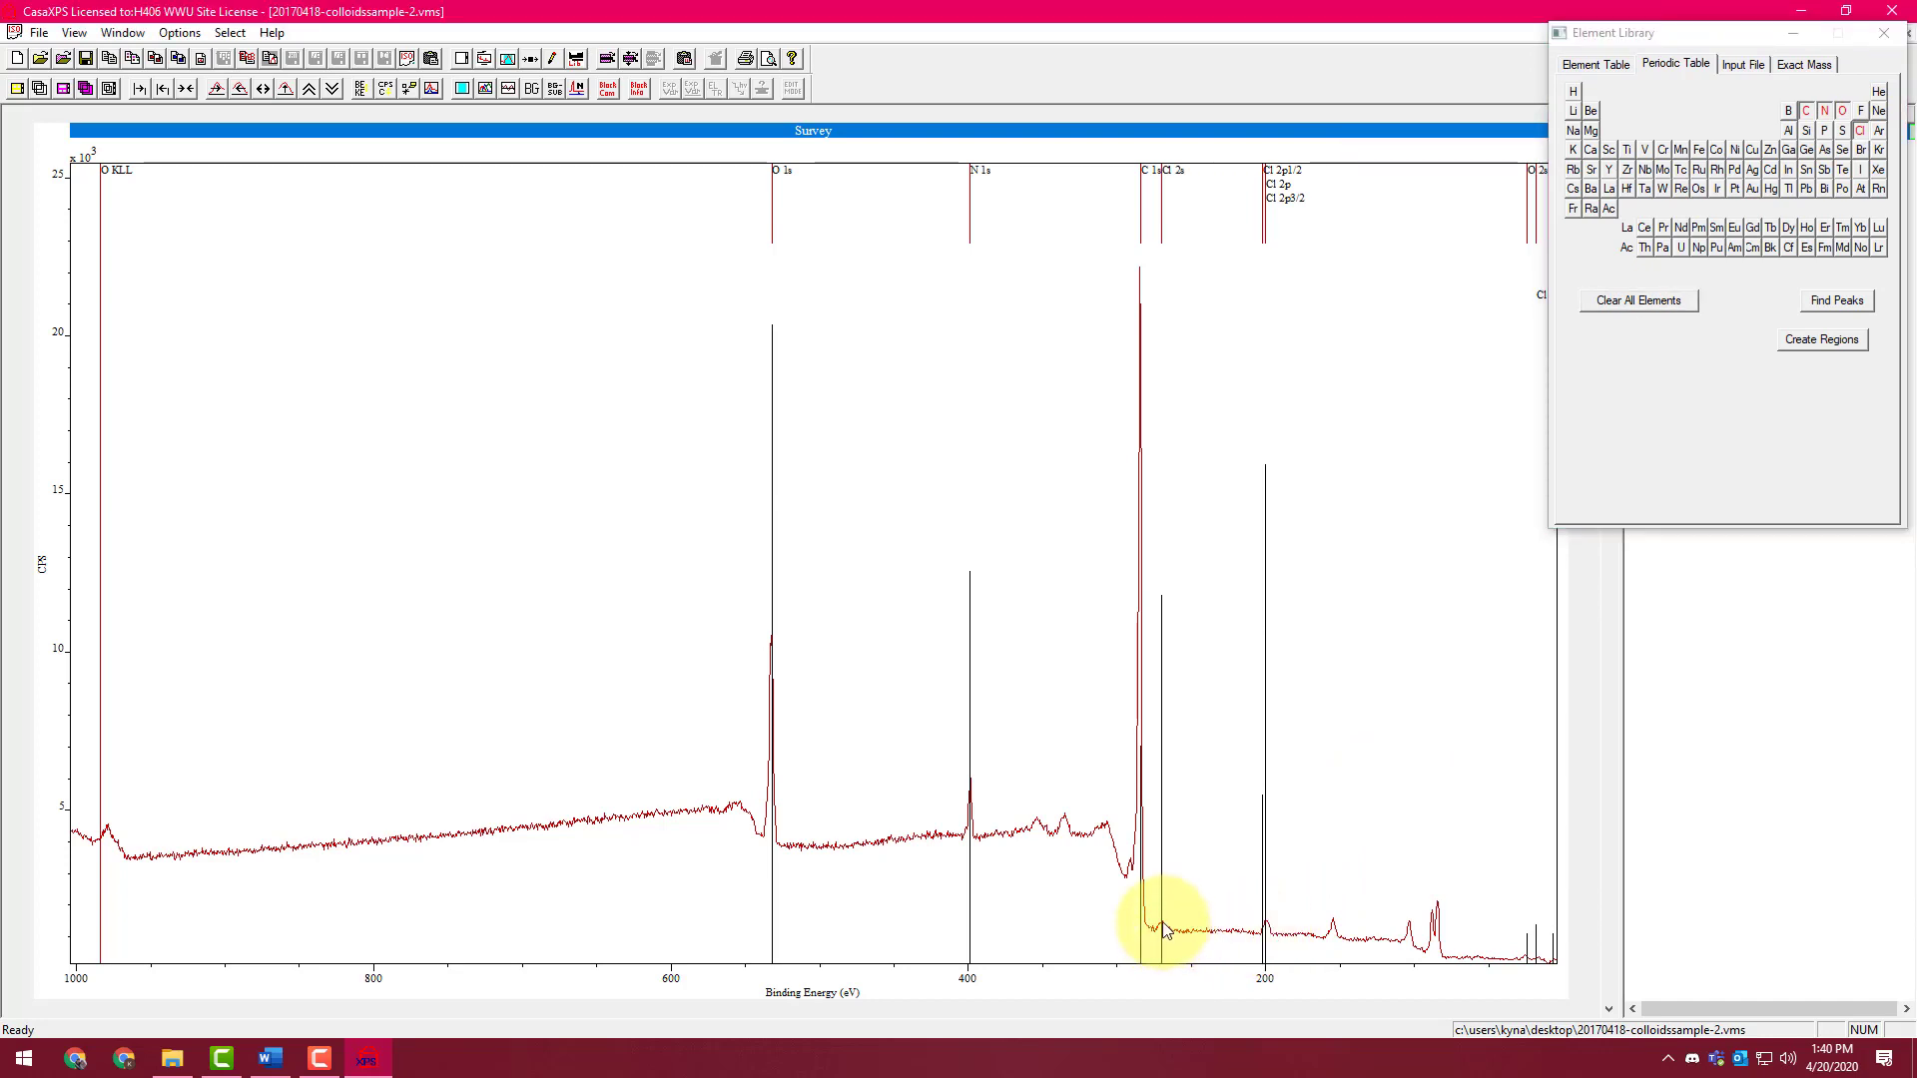
left_click(1859, 132)
left_click(1860, 132)
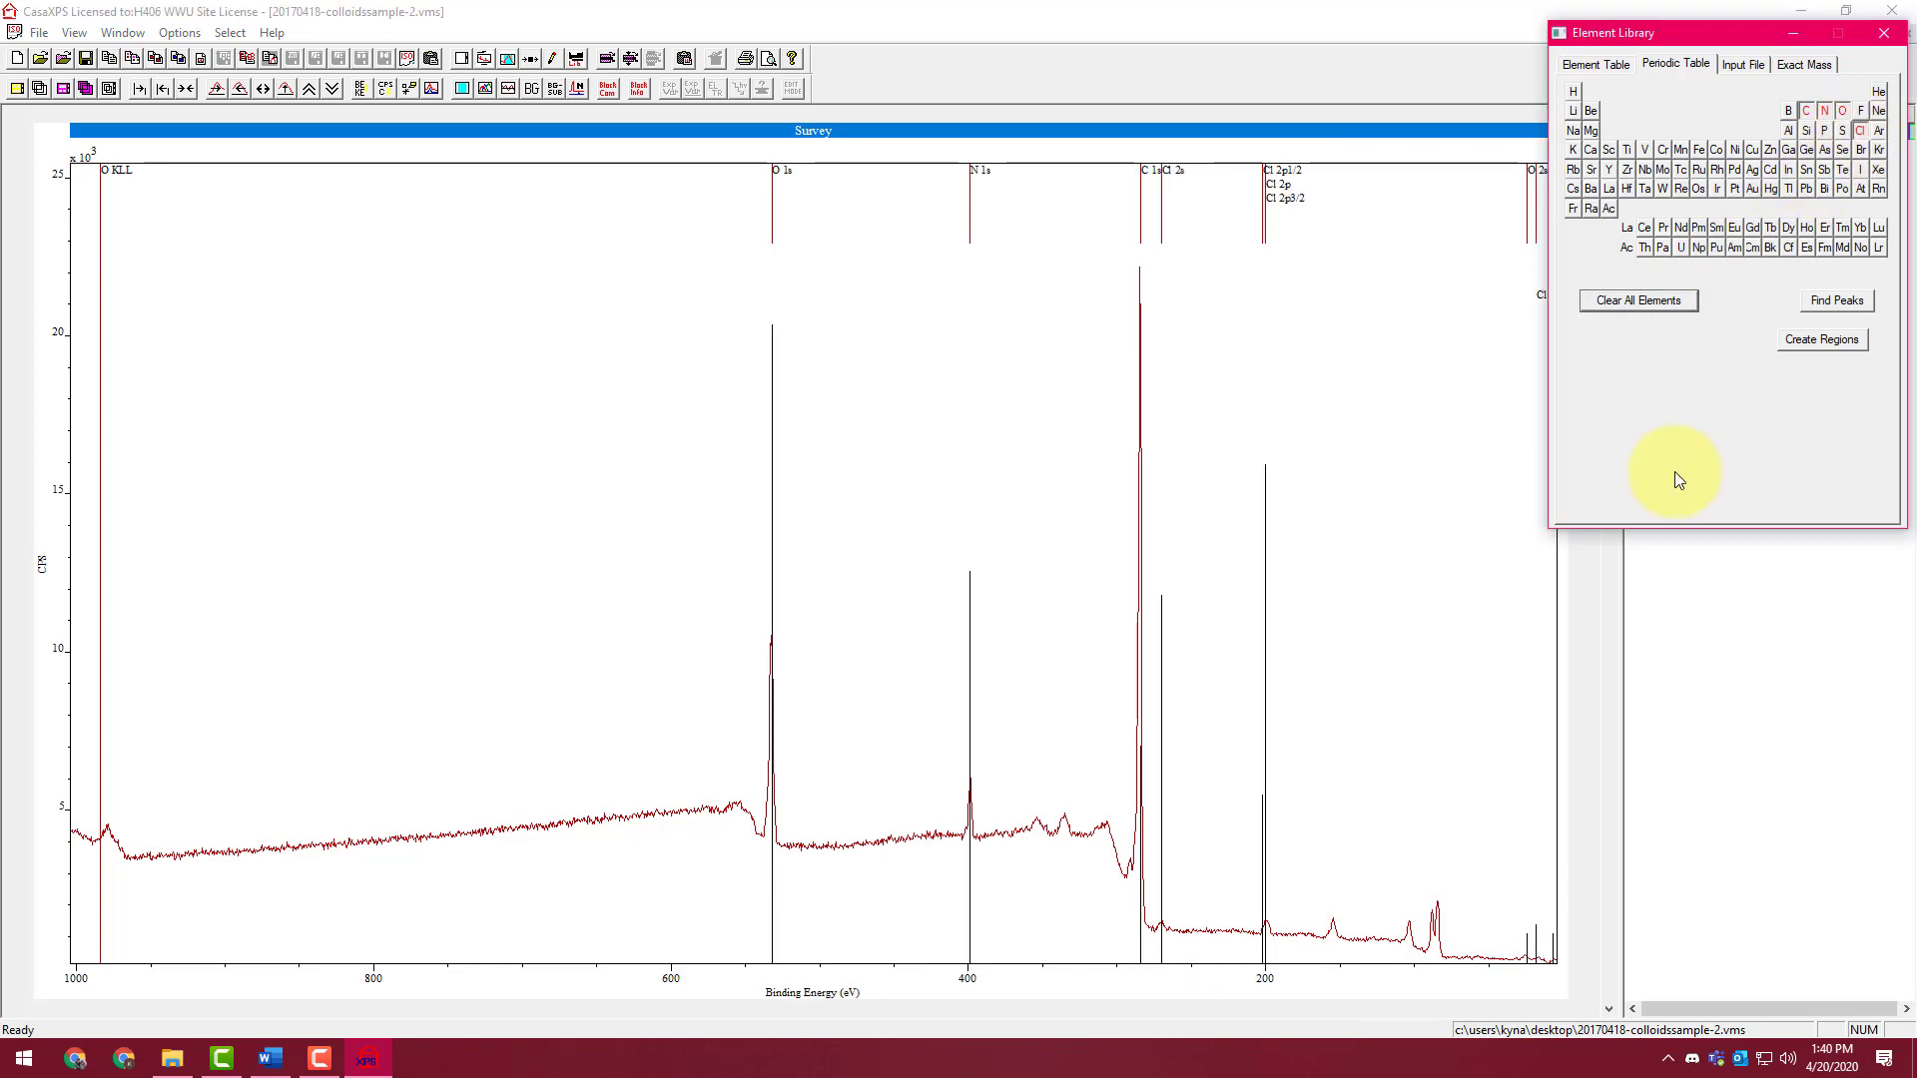
Add gold's line markers and check the unassigned Survey peaks near 154 and 103 eV
left_click(1753, 188)
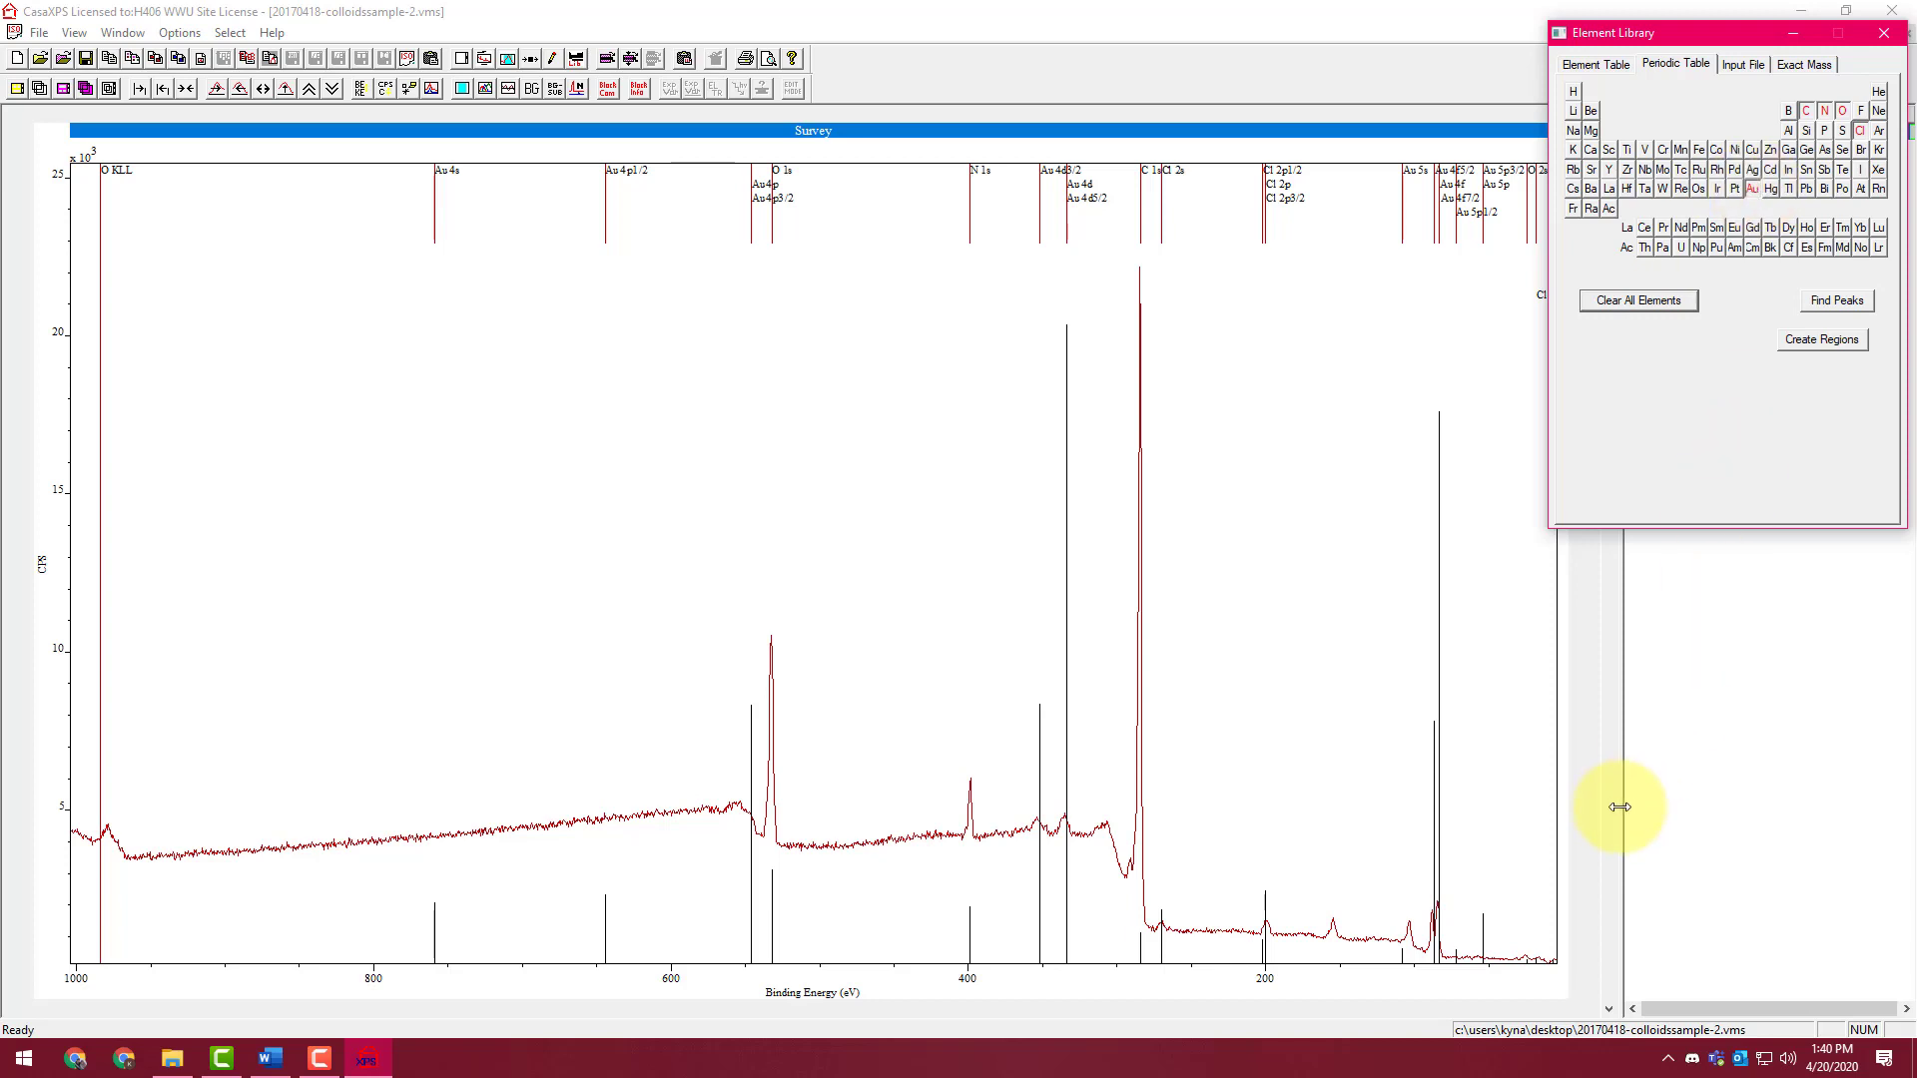
left_click(1335, 926)
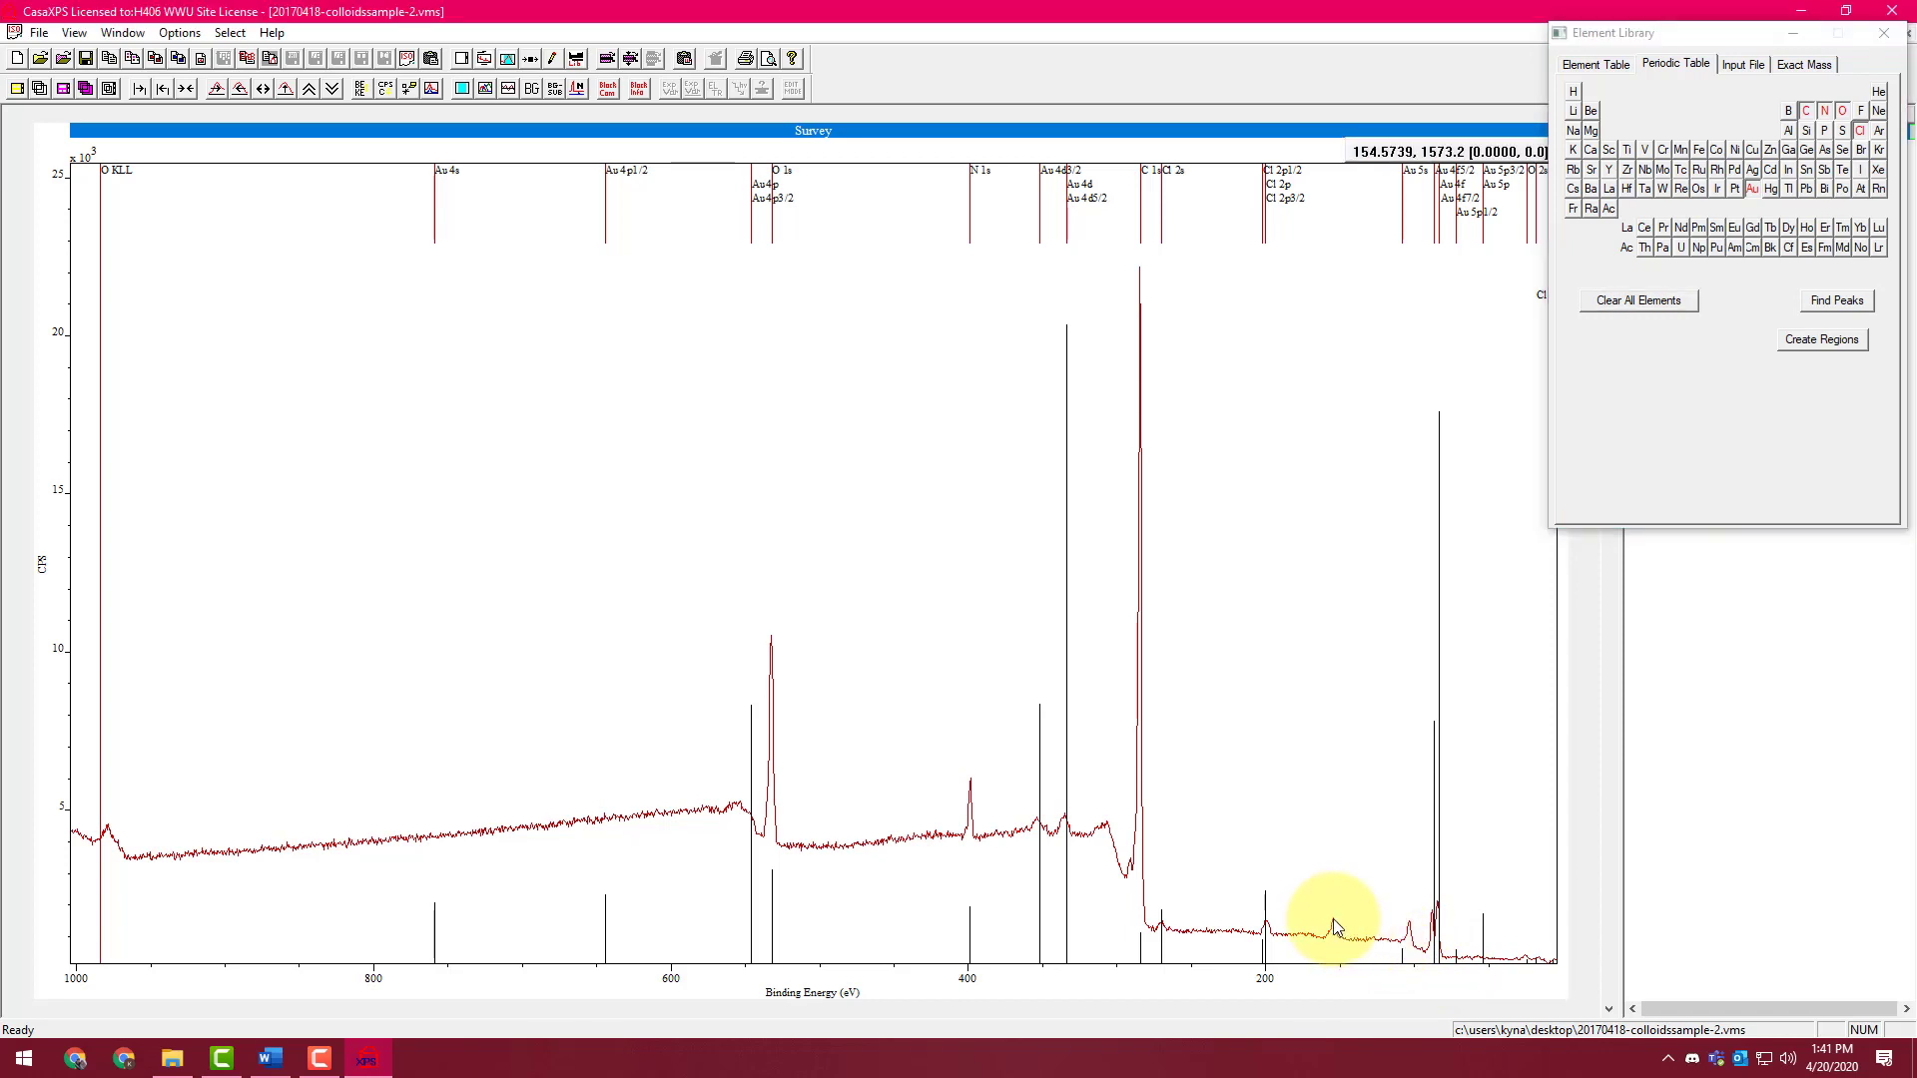
left_click(1412, 928)
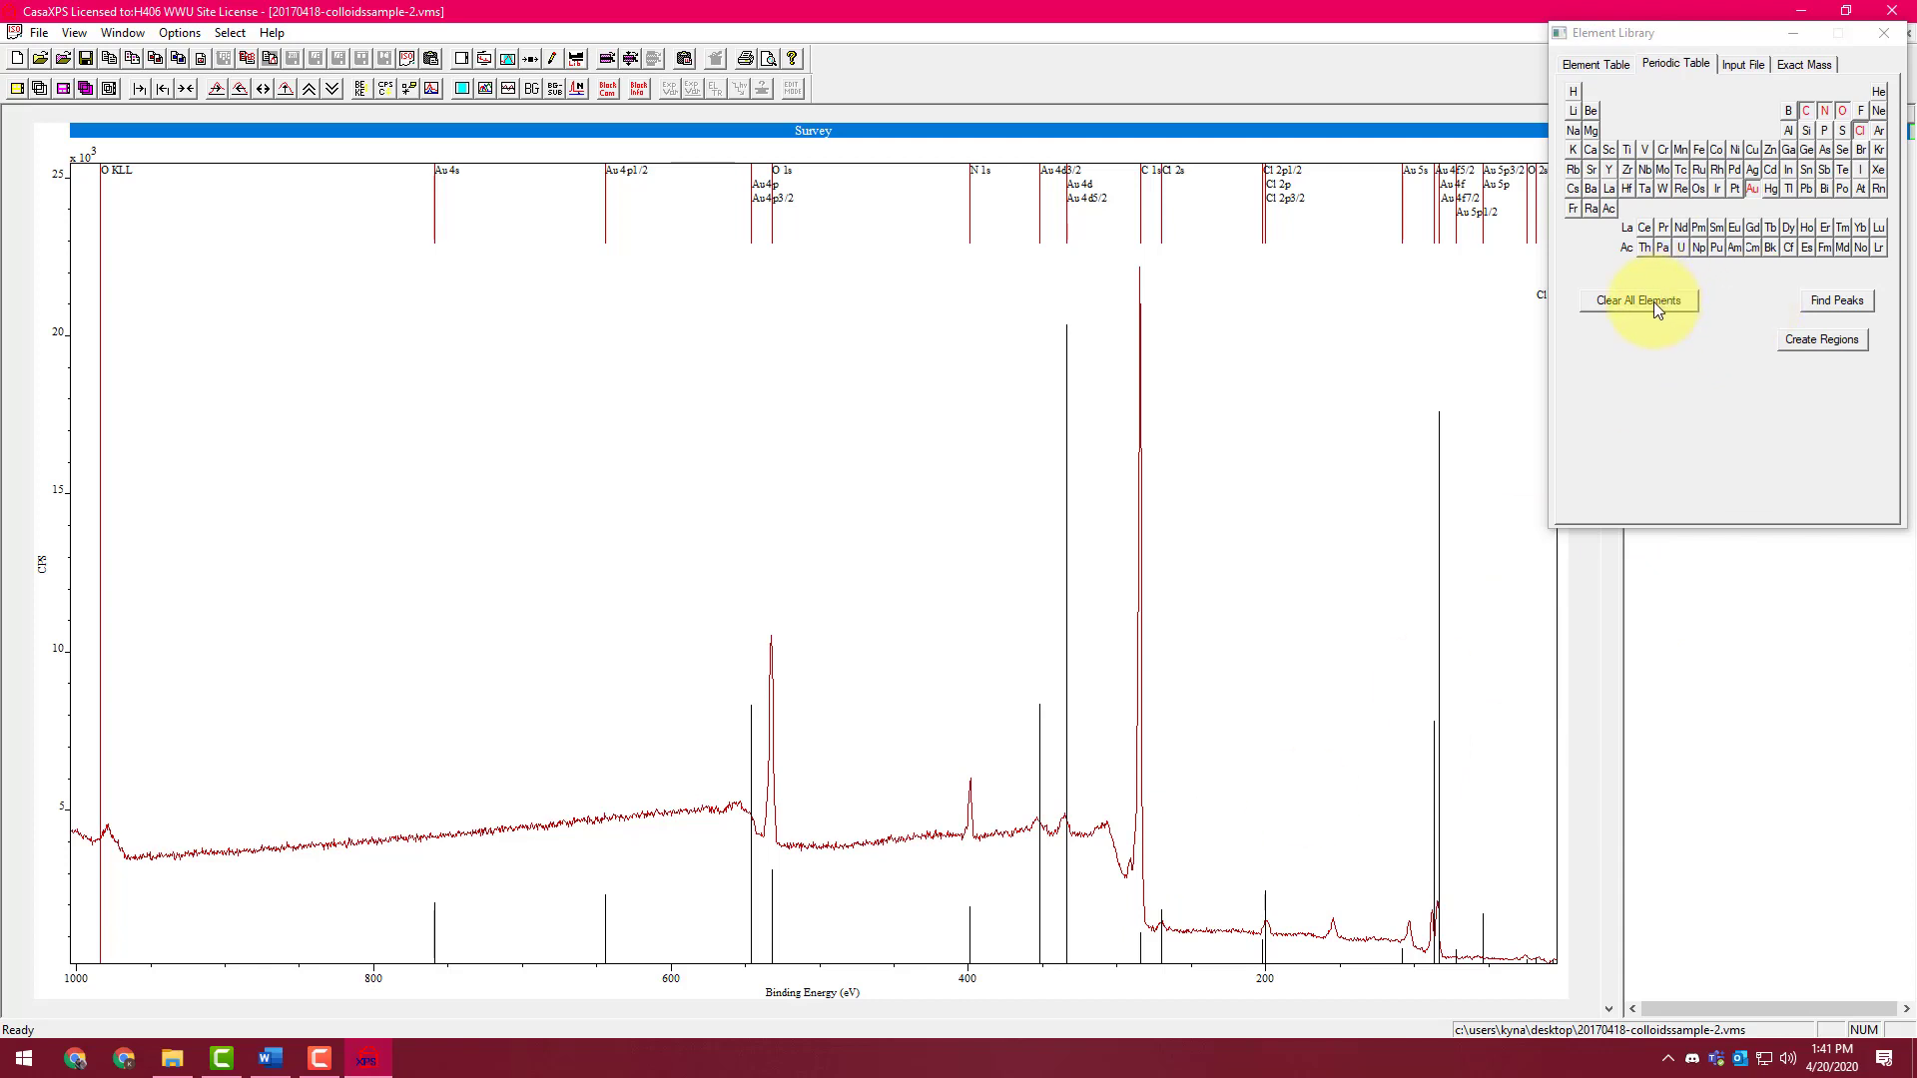
Clear all displayed elements and look up the element table's candidate lines for the Survey peak near 154 eV
left_click(1604, 66)
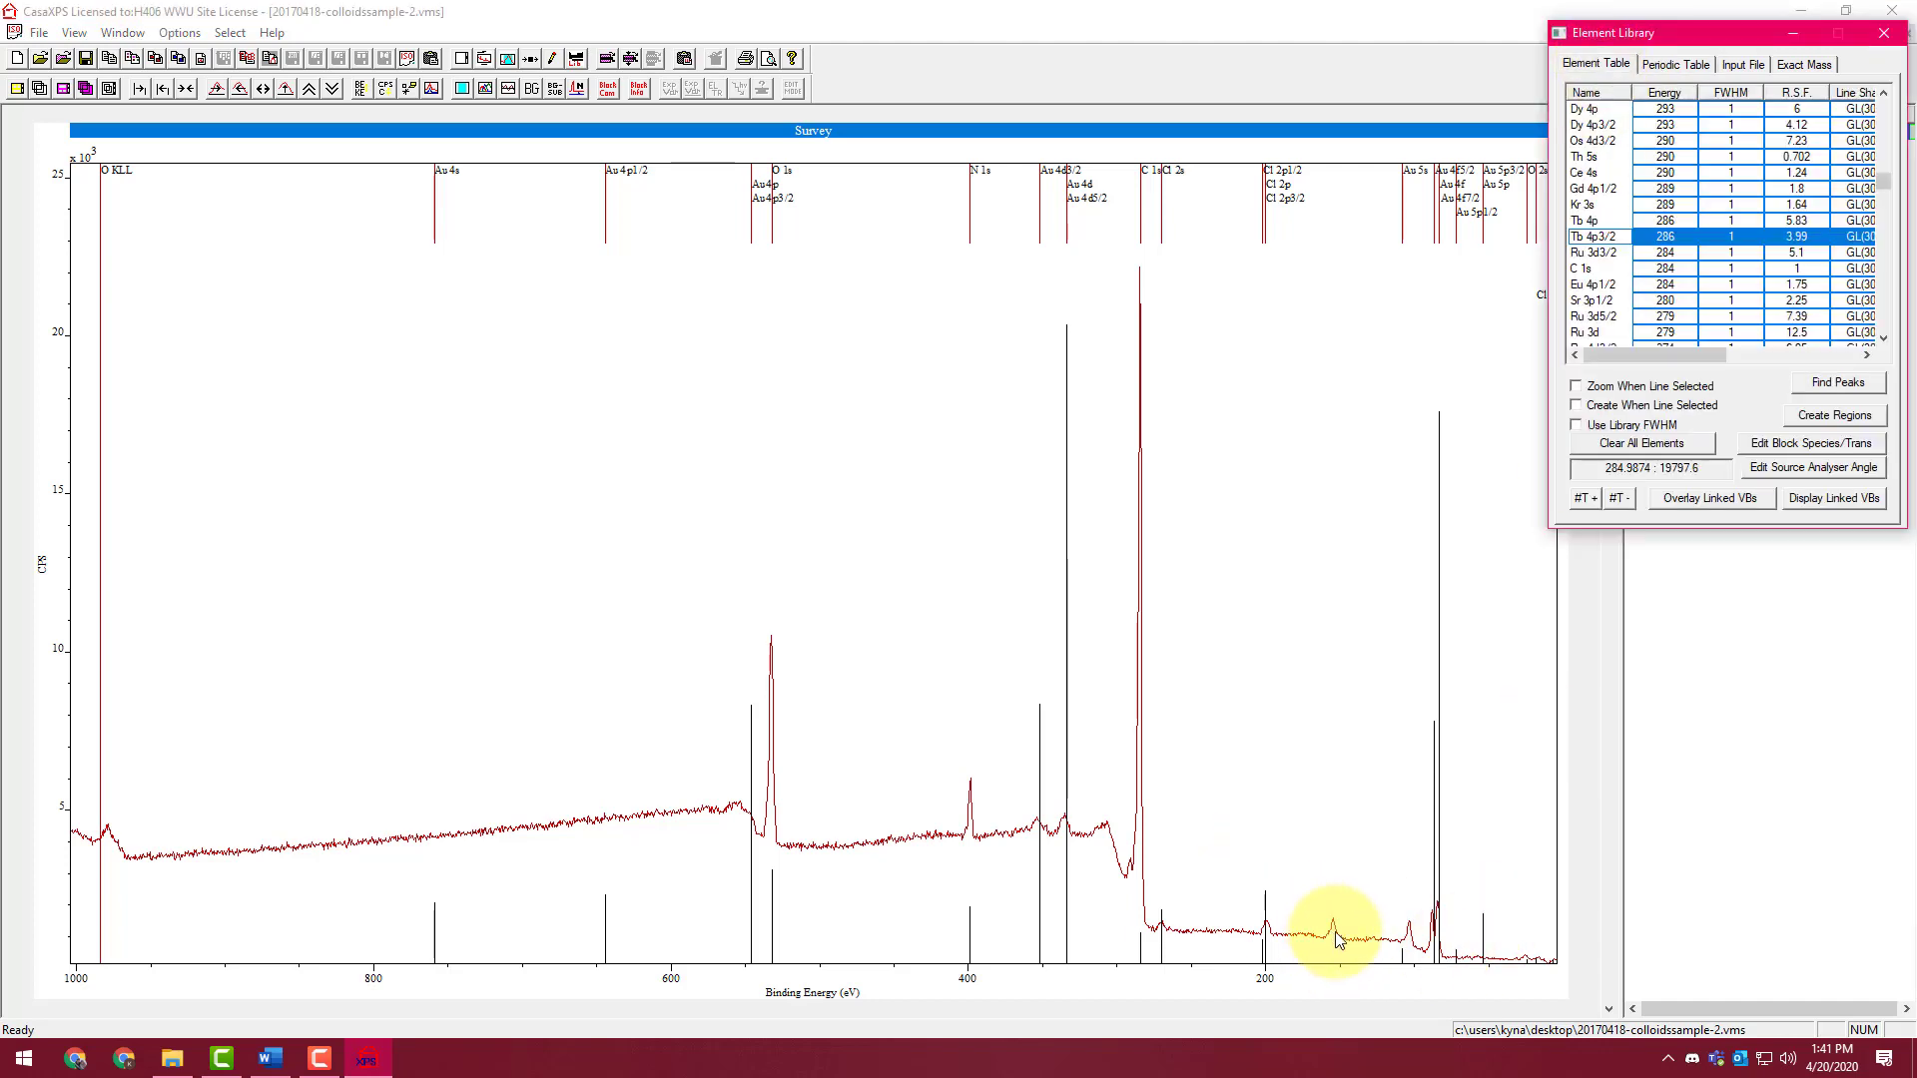
left_click(1616, 458)
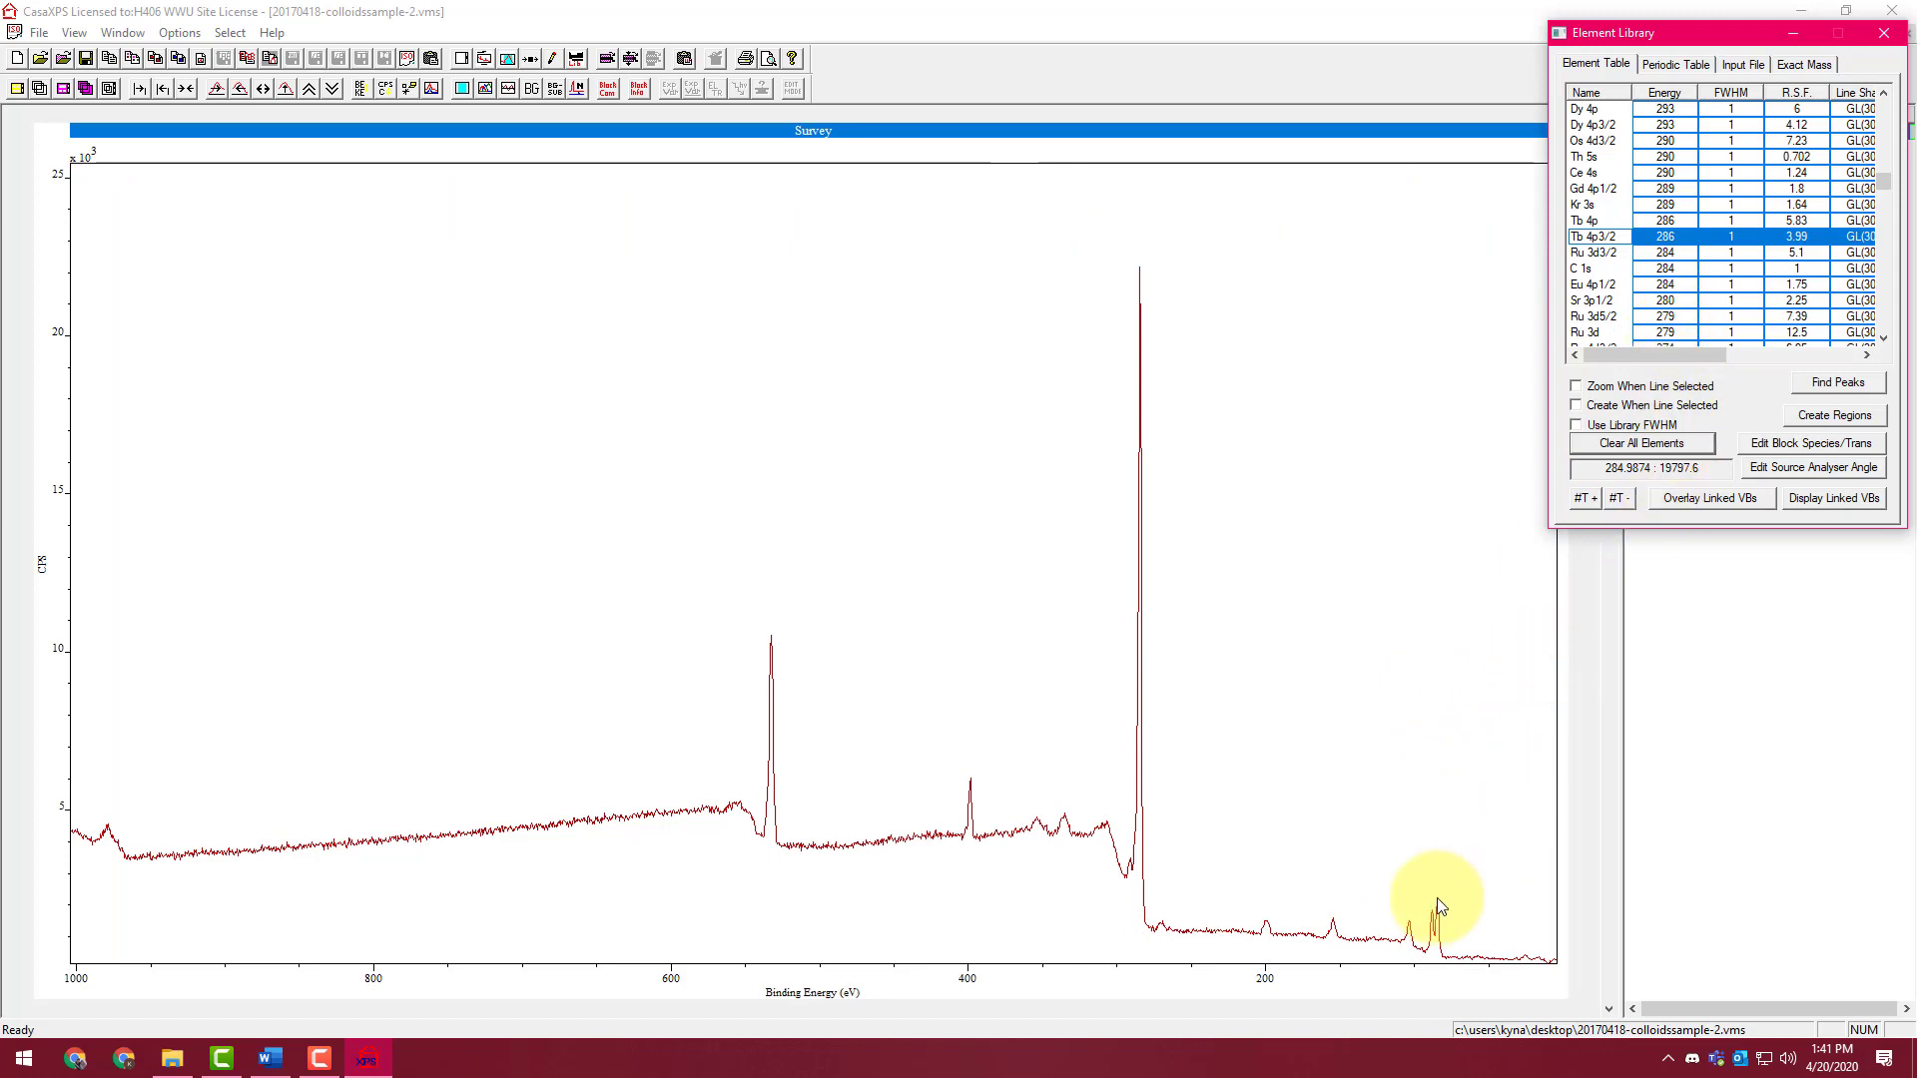
left_click(1333, 926)
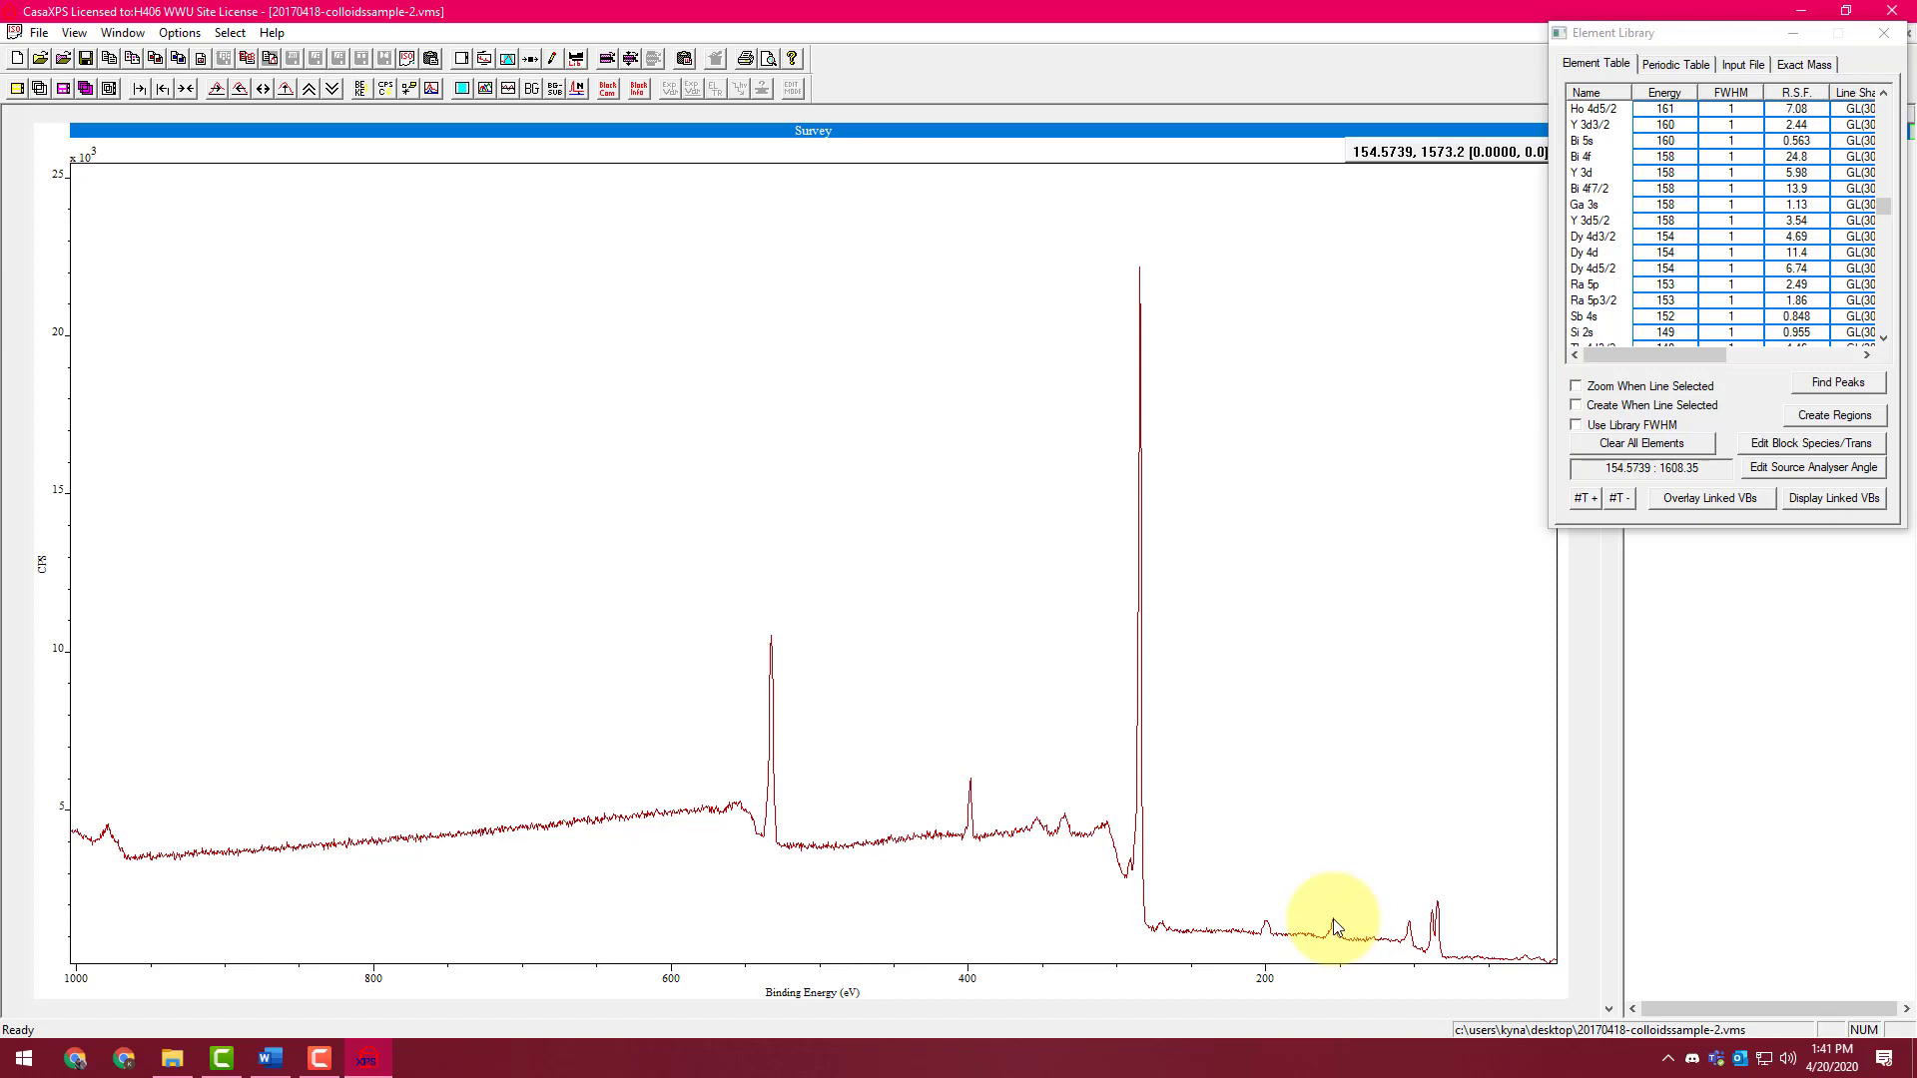
left_click(1333, 926)
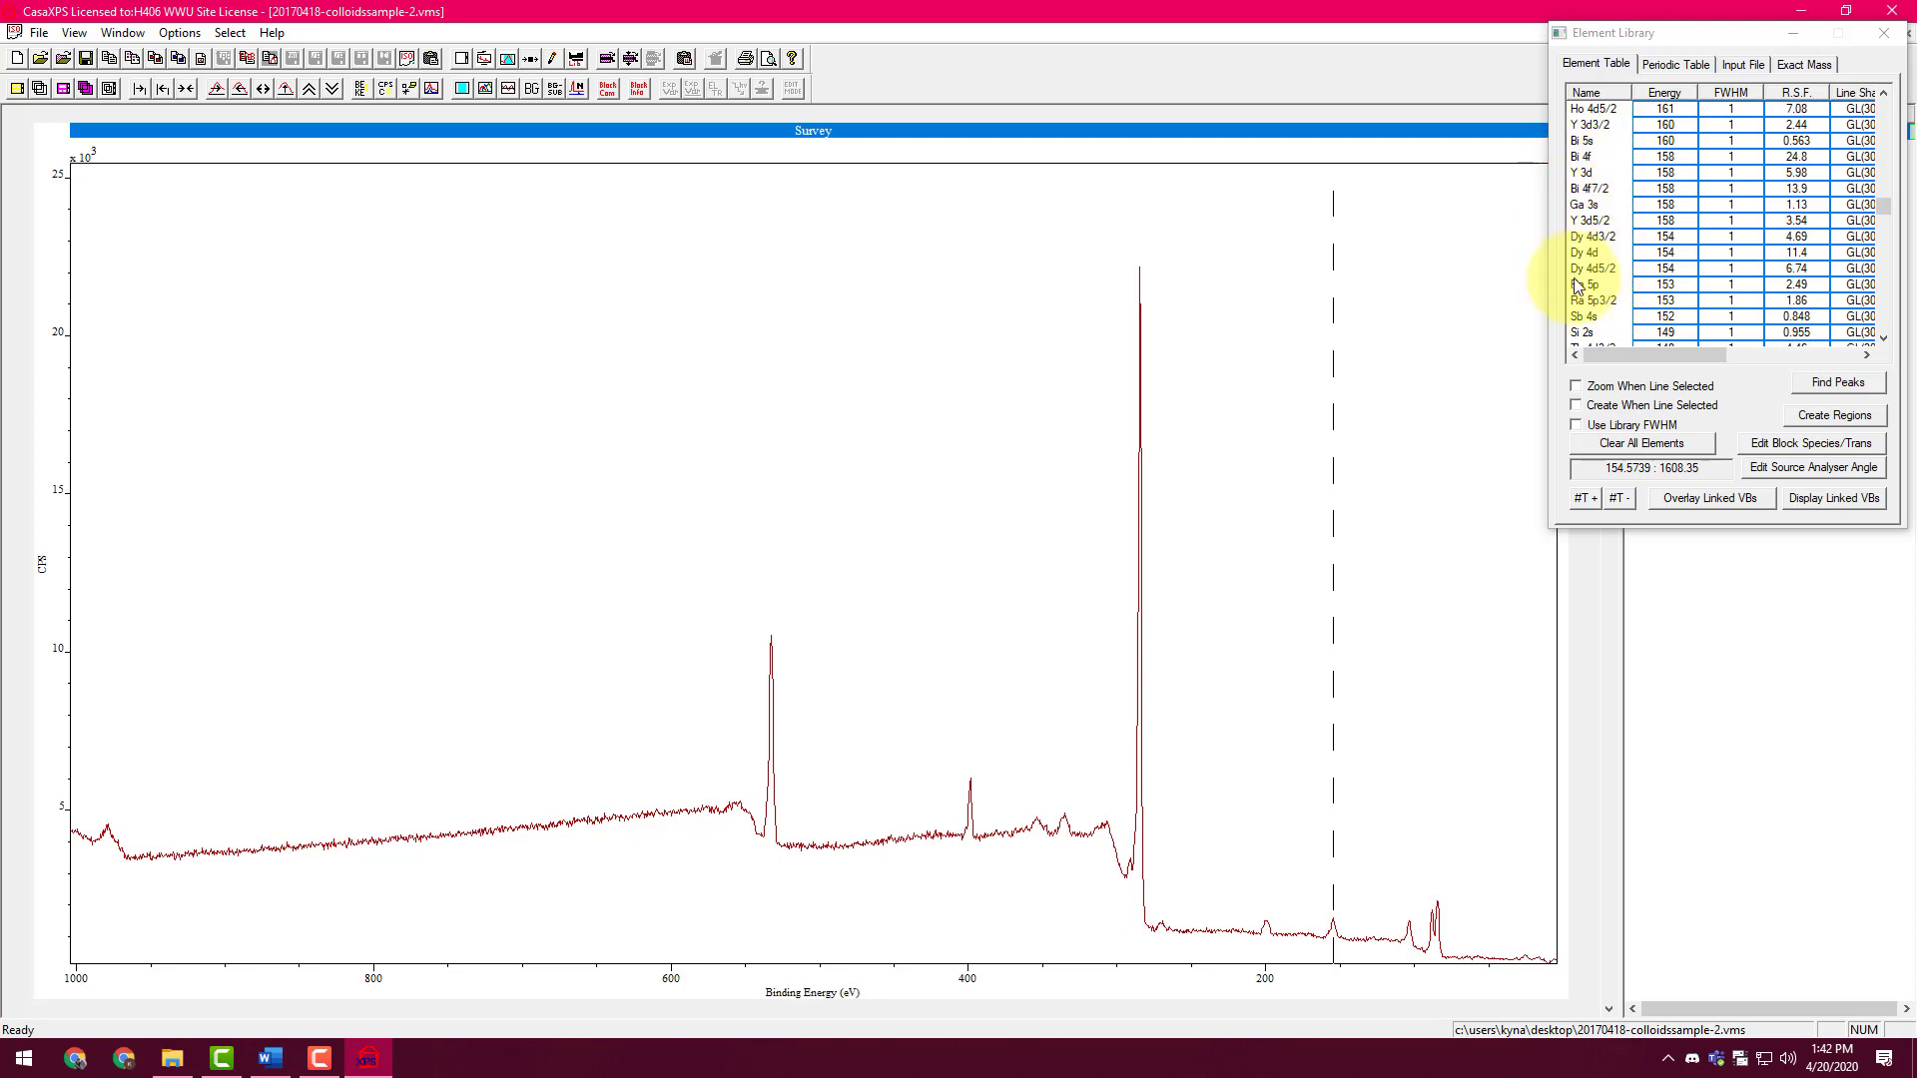
Compare gallium's and bismuth's line markers with the Survey spectrum from their Ga 3s and Bi 4f7/2 entries, hiding each again
left_click(1589, 206)
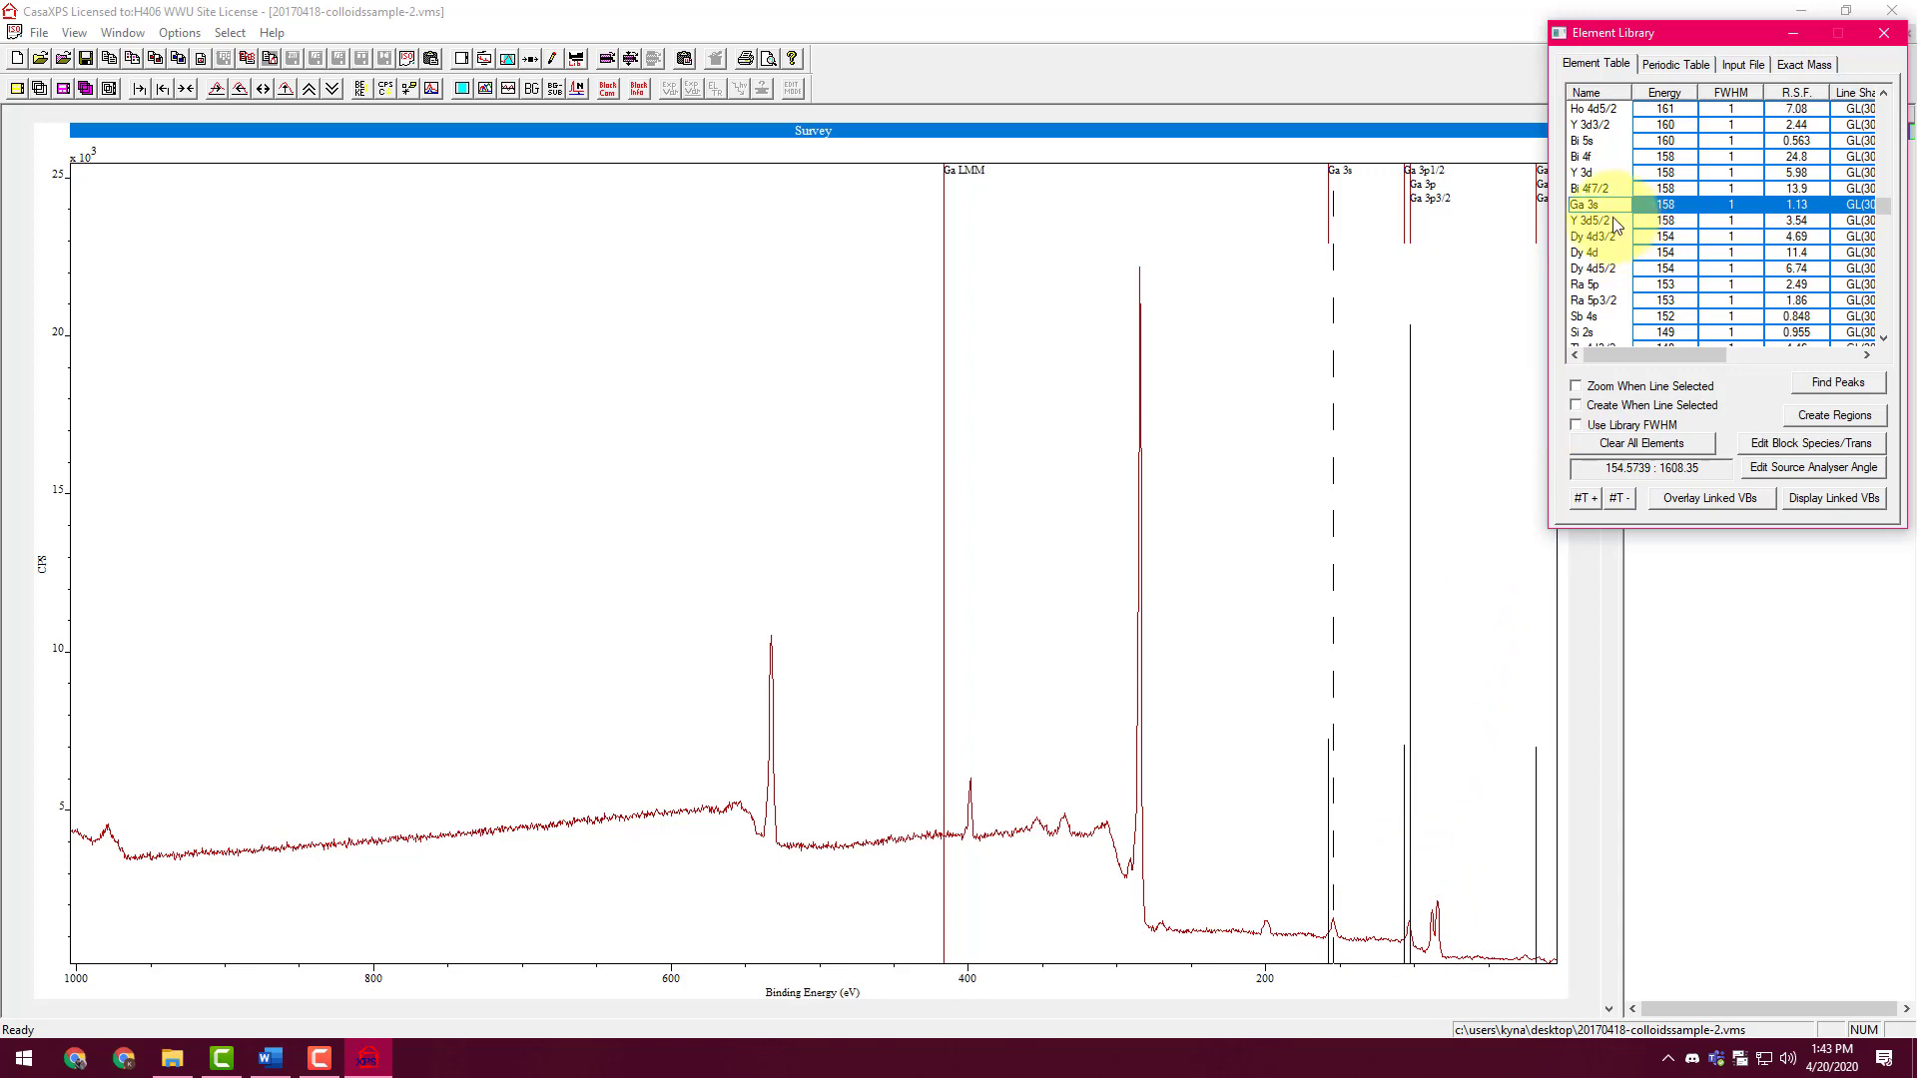
left_click(1588, 207)
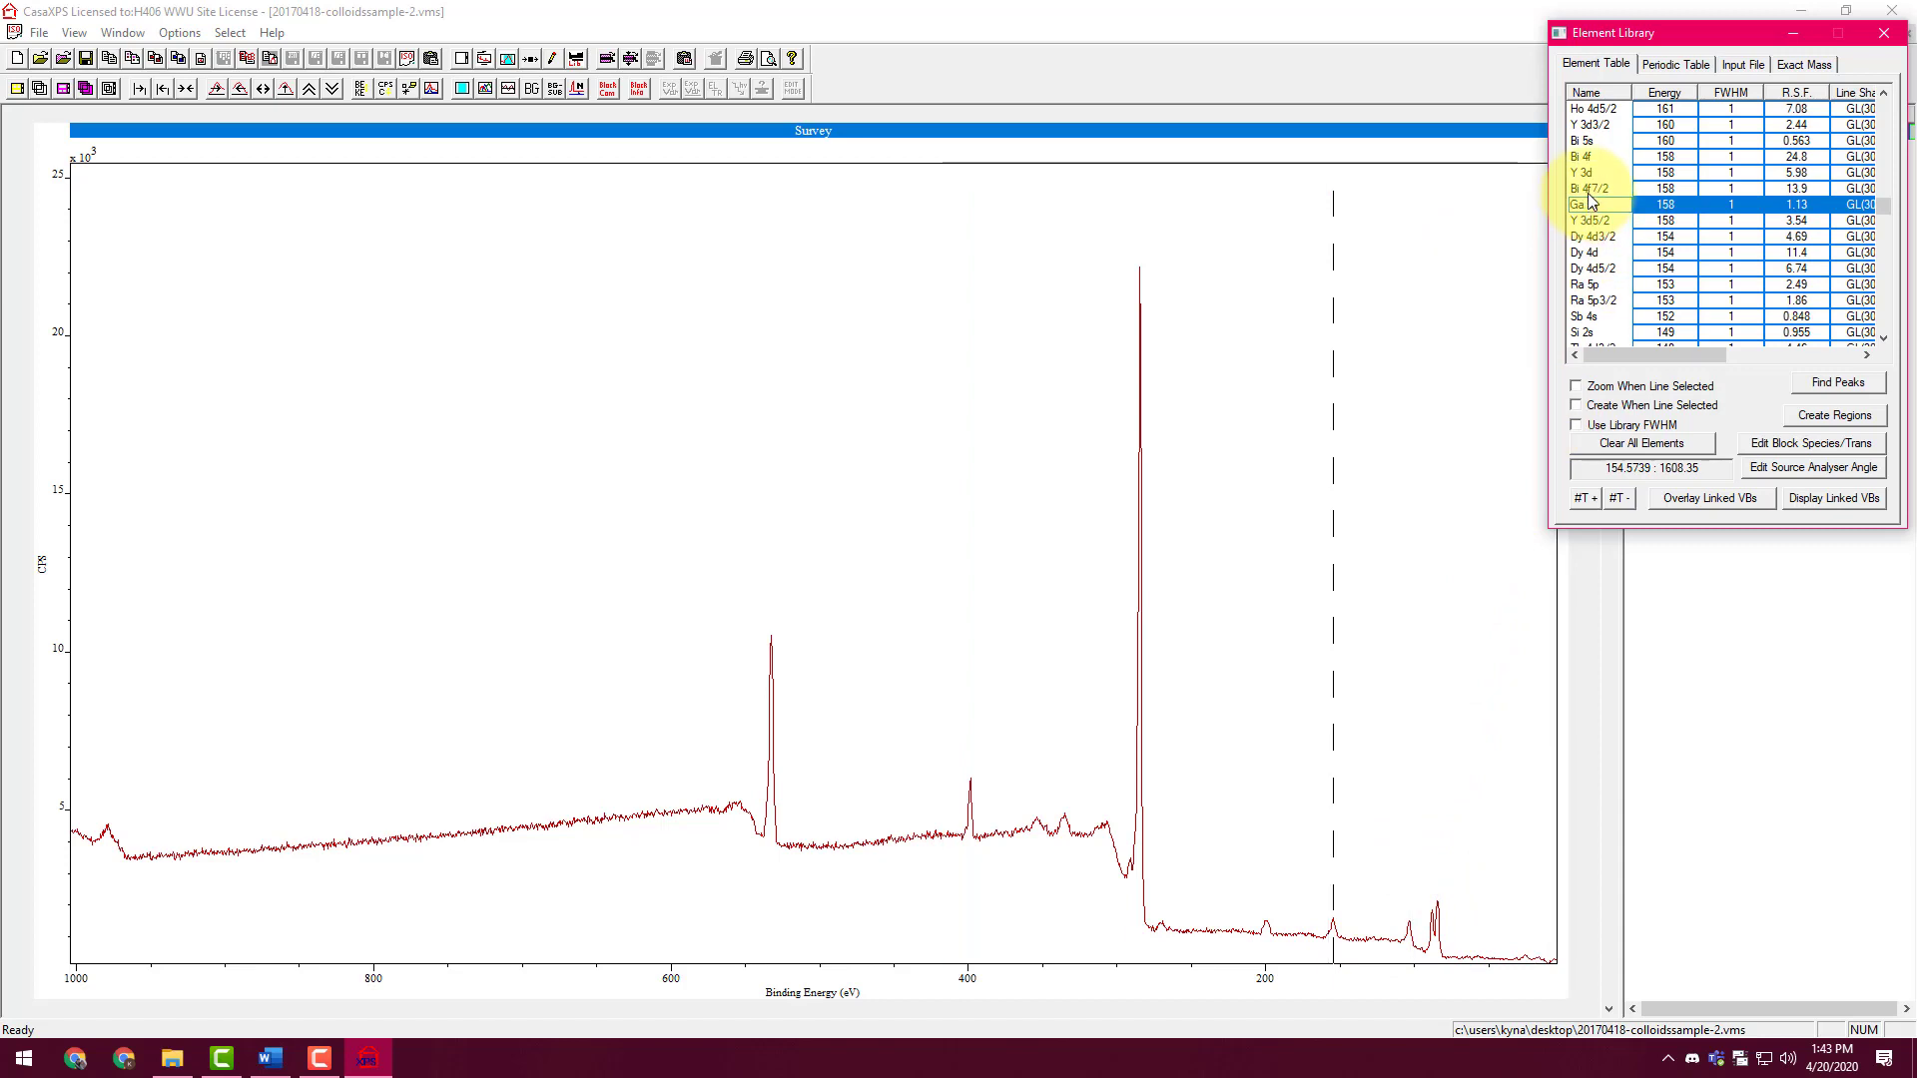
left_click(1590, 193)
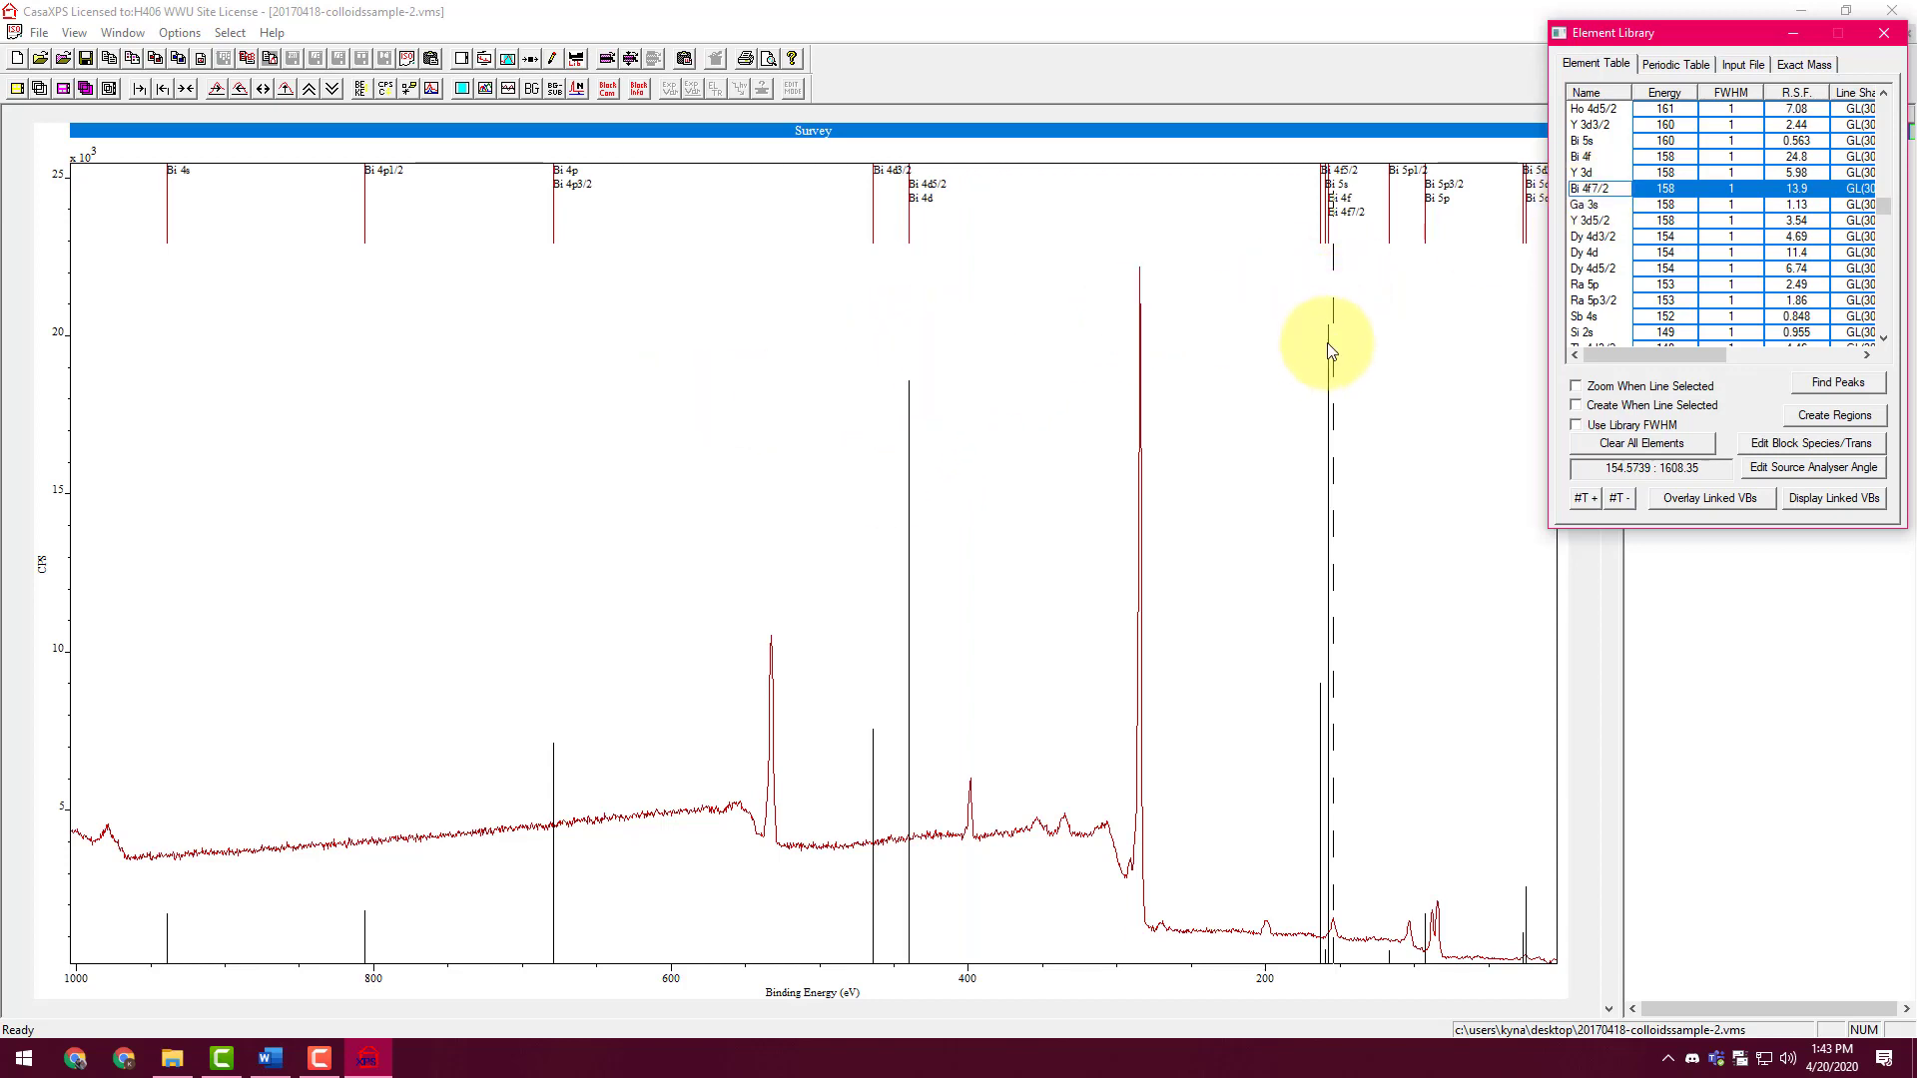
left_click(1583, 188)
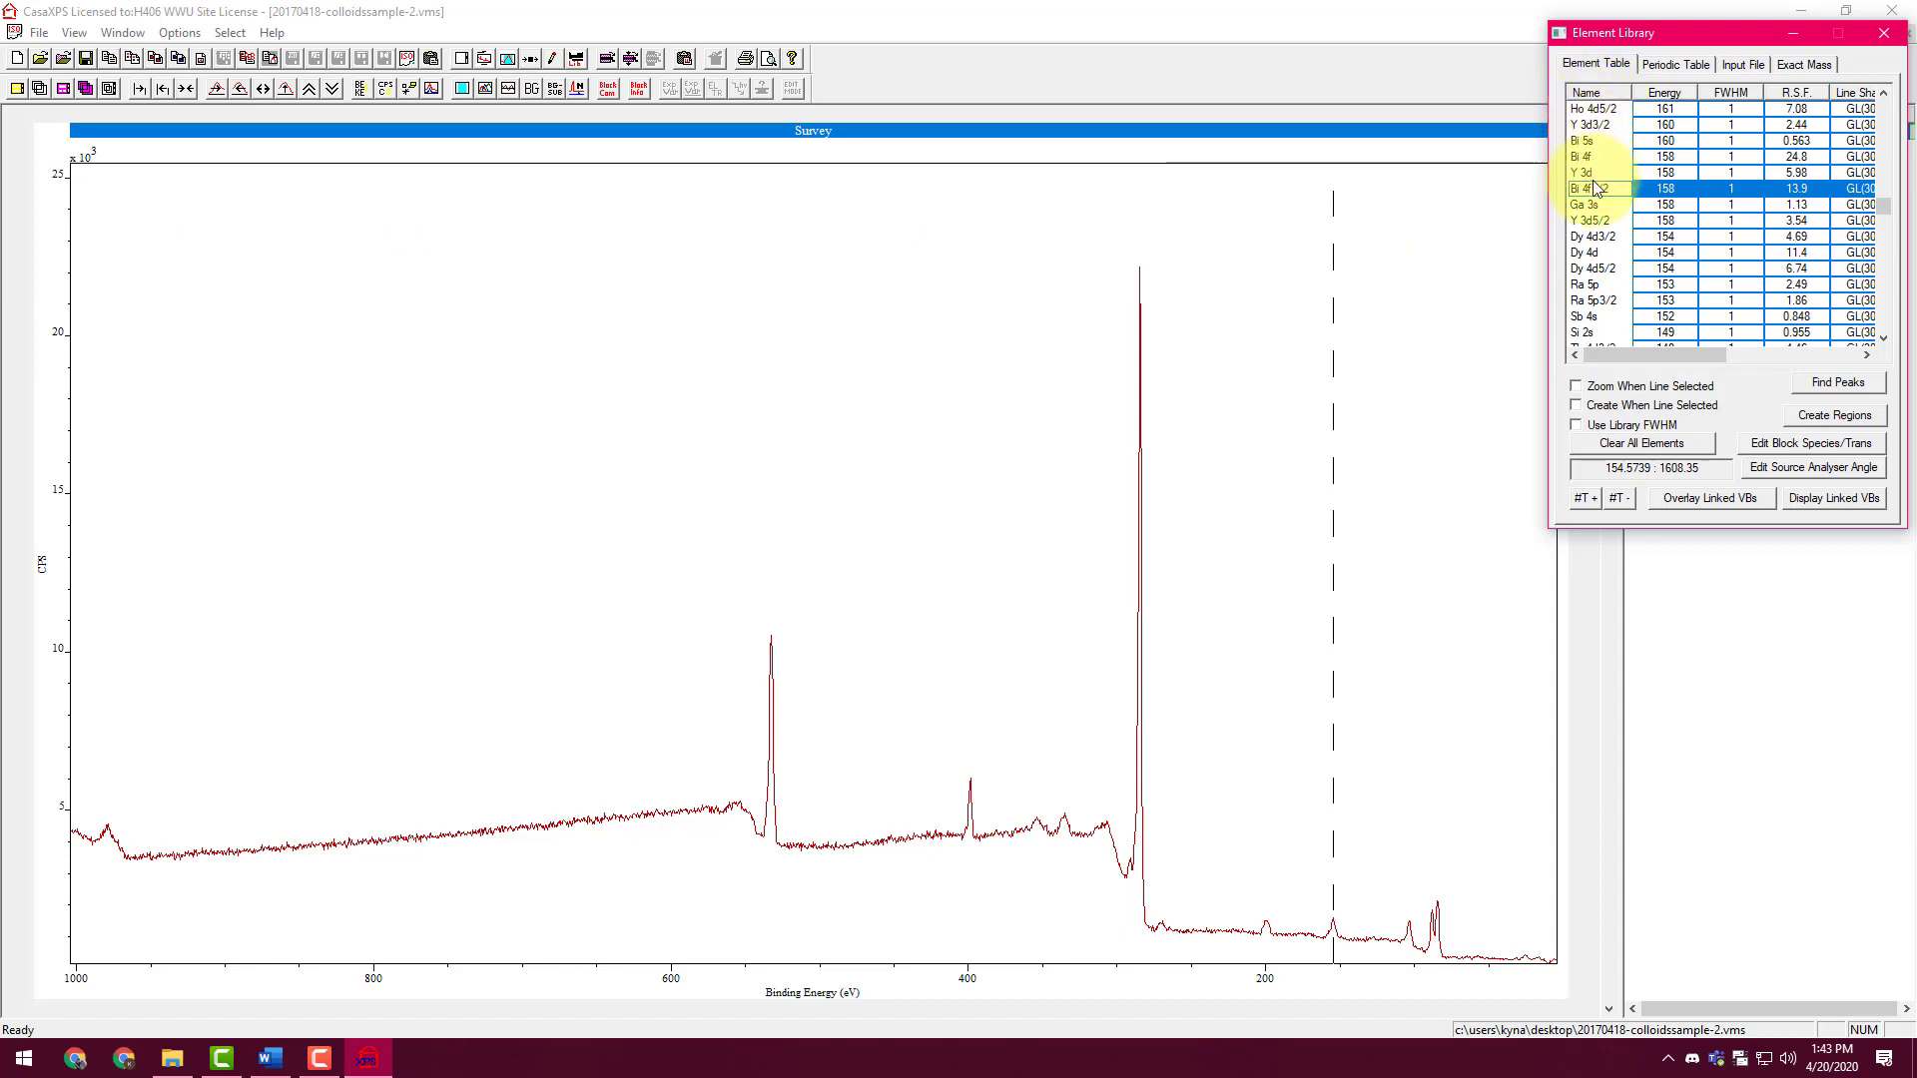
Compare radium's and antimony's line markers with the Survey spectrum from their Ra 5p and Sb 4s entries, hiding each again
left_click(1594, 289)
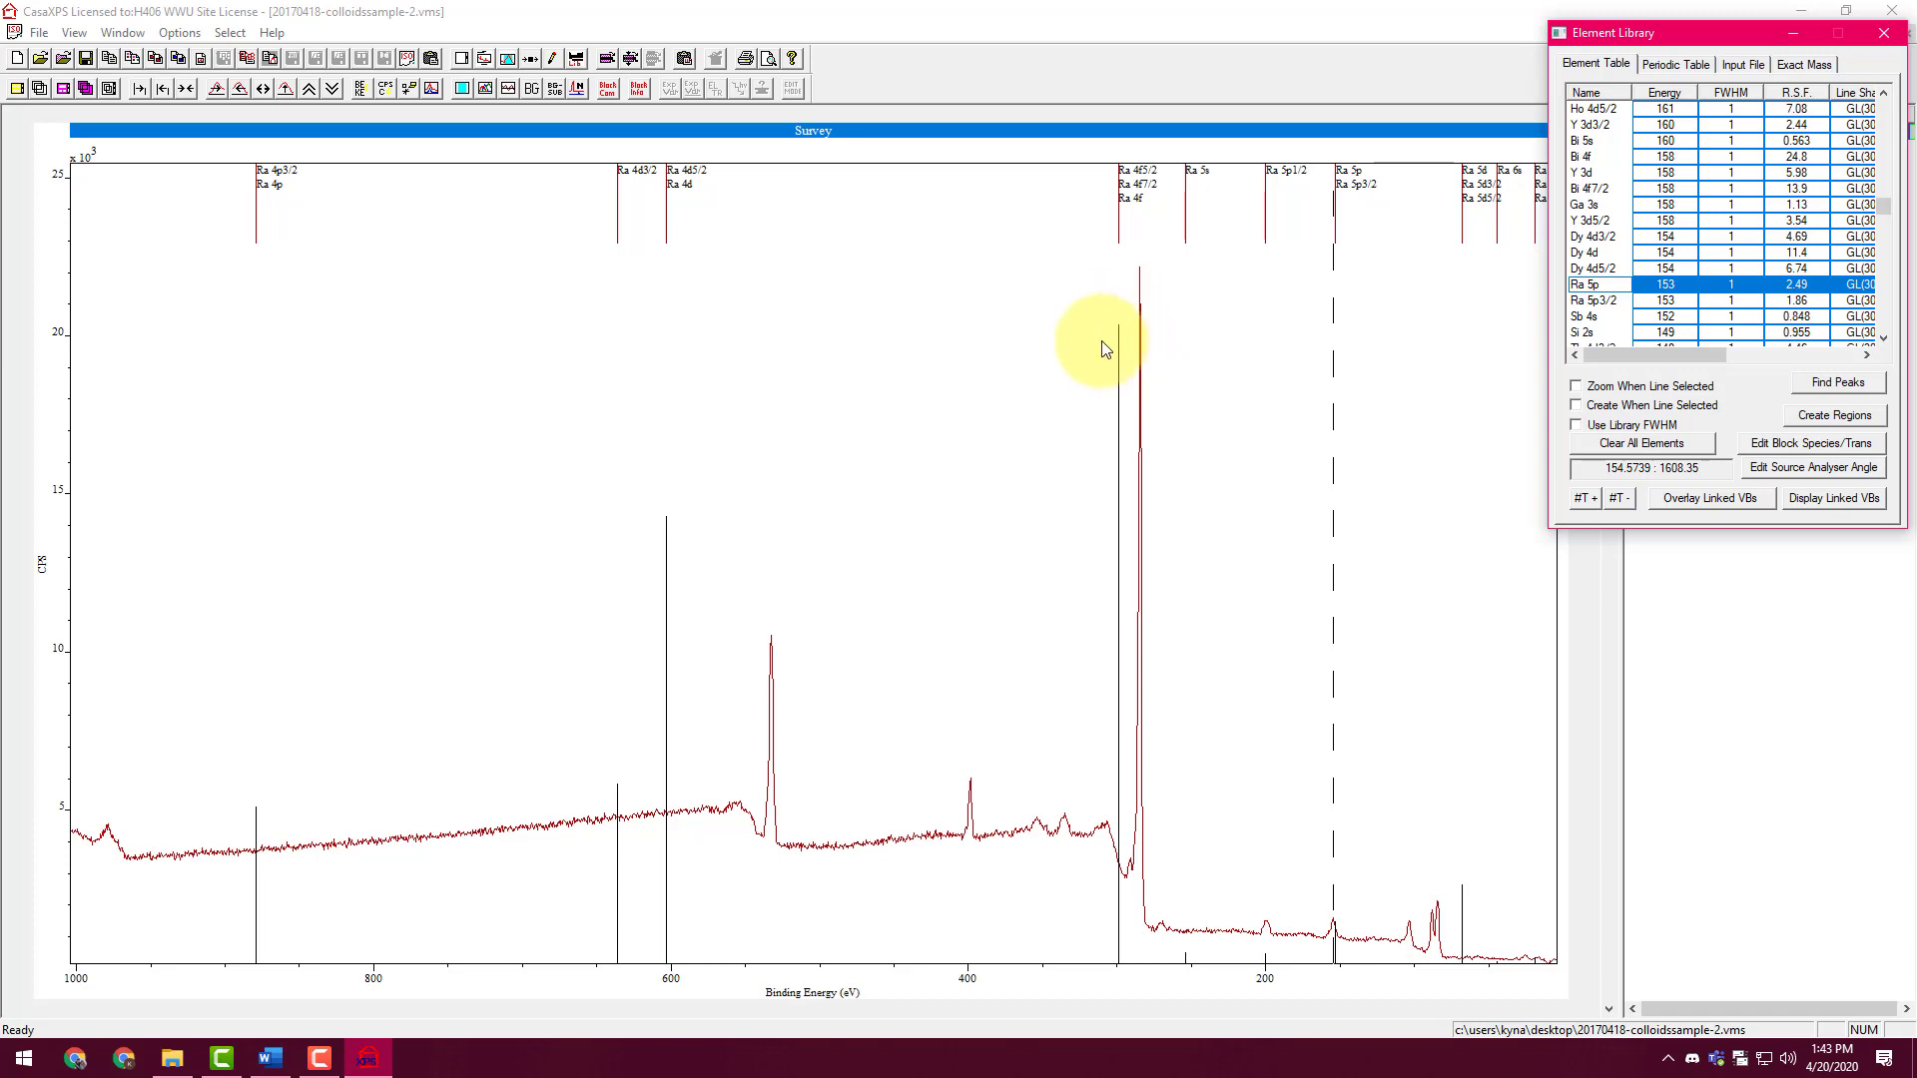
left_click(1592, 286)
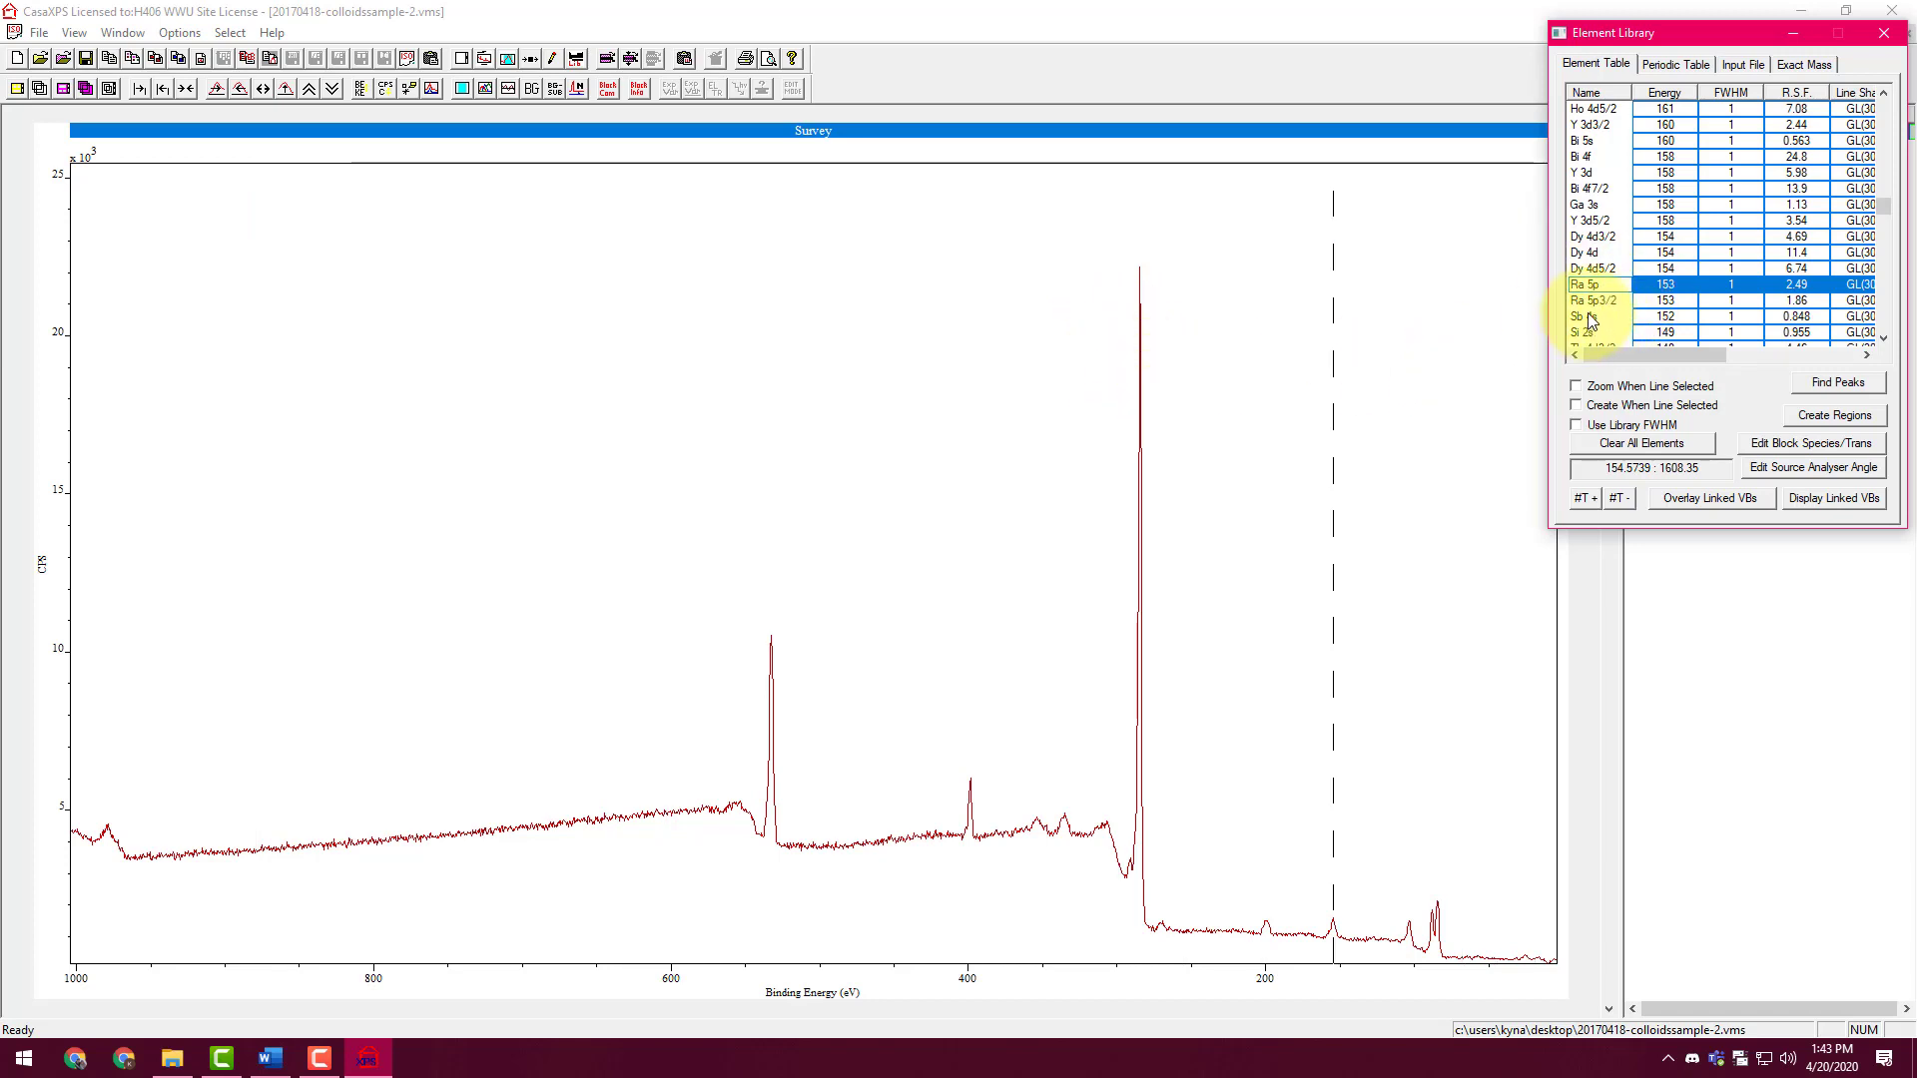
left_click(1590, 317)
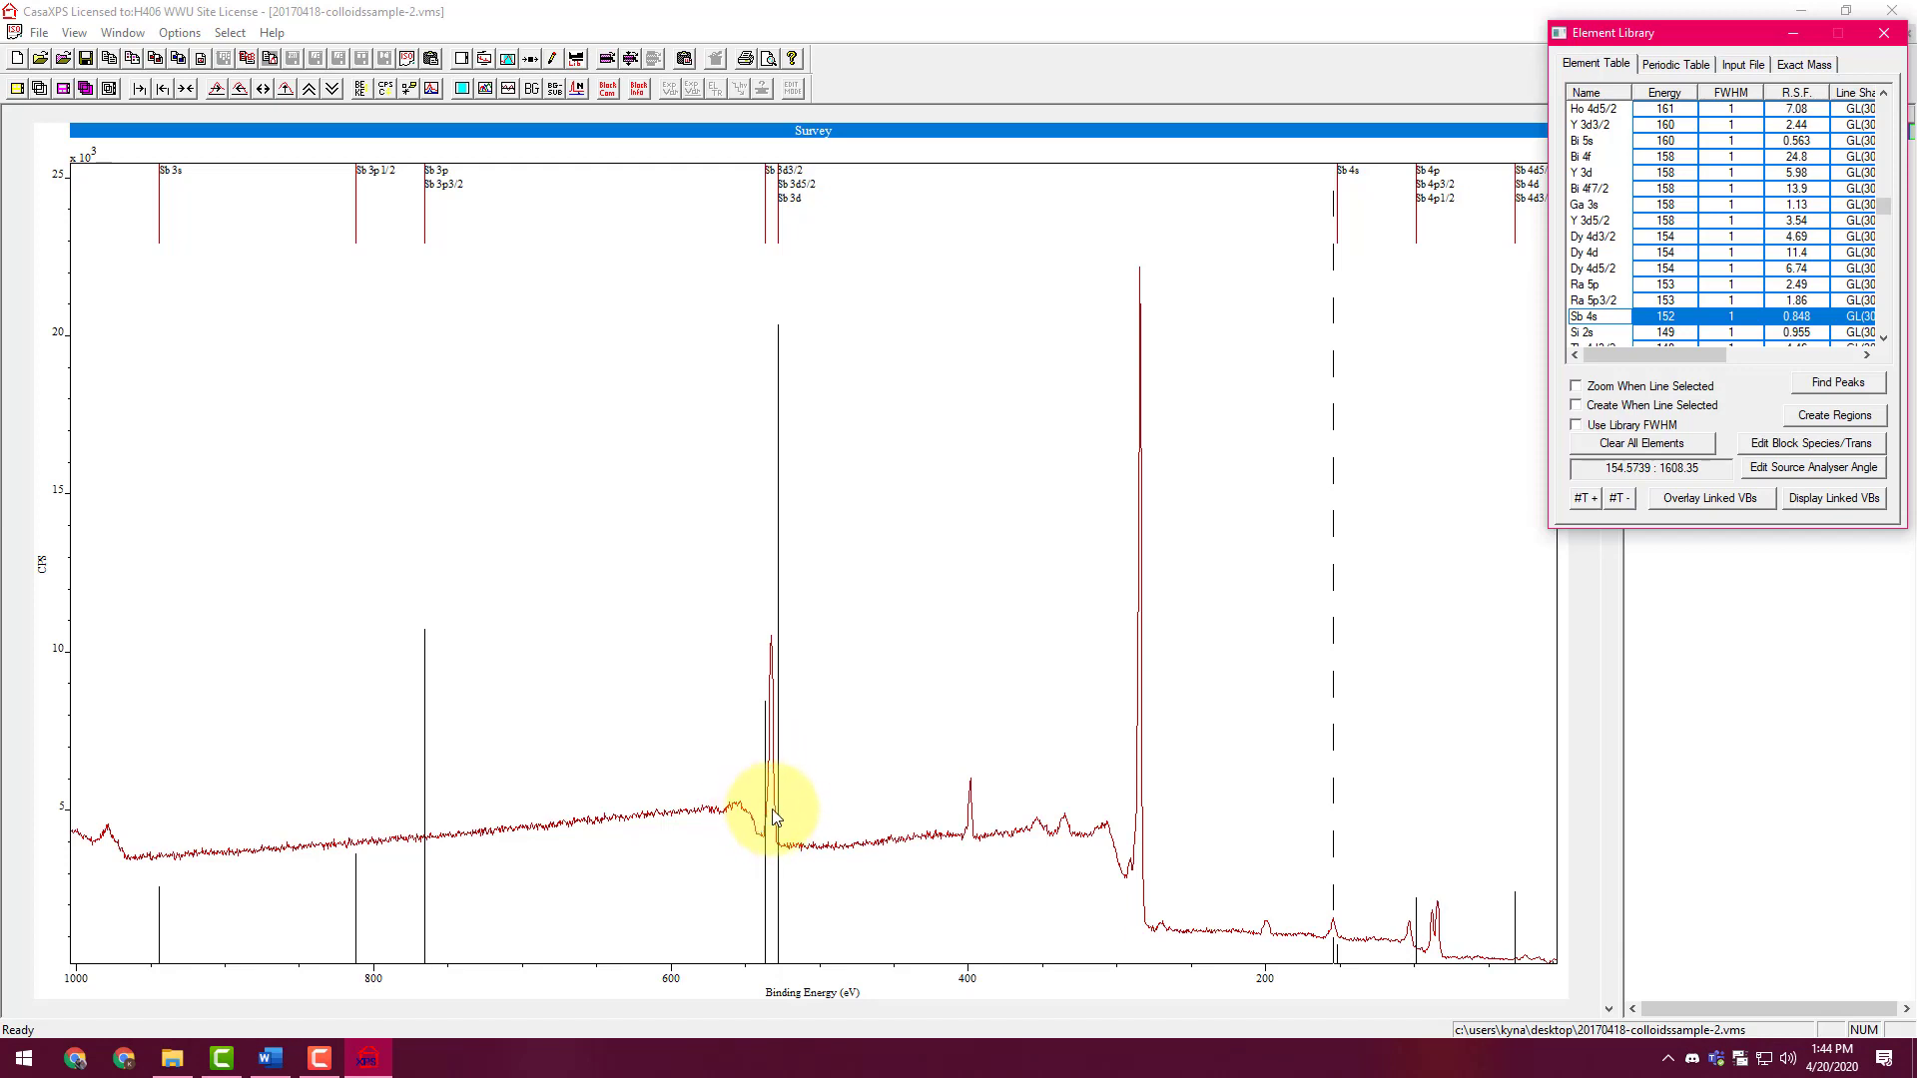
left_click(1591, 319)
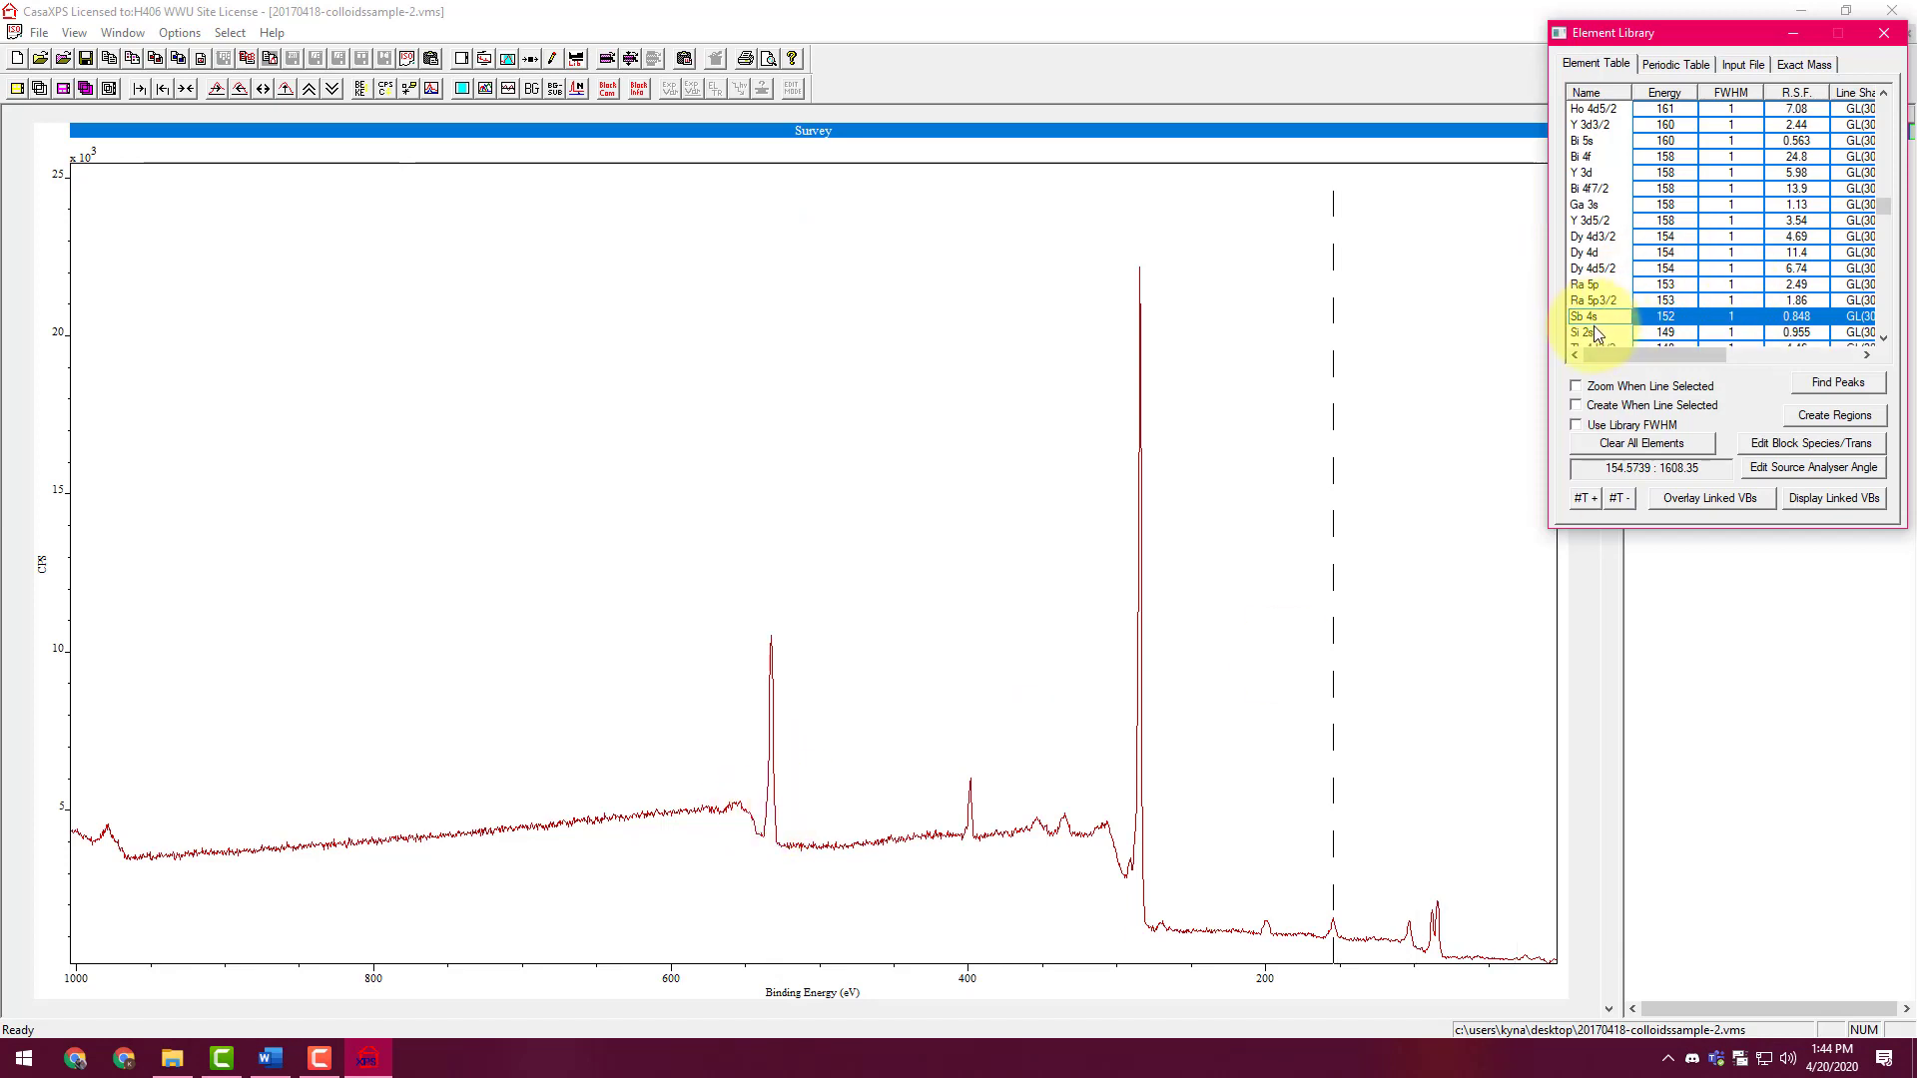
Display silicon's line markers from the Si 2s entry and zoom the Survey spectrum to the region below about 270 eV
left_click(1592, 334)
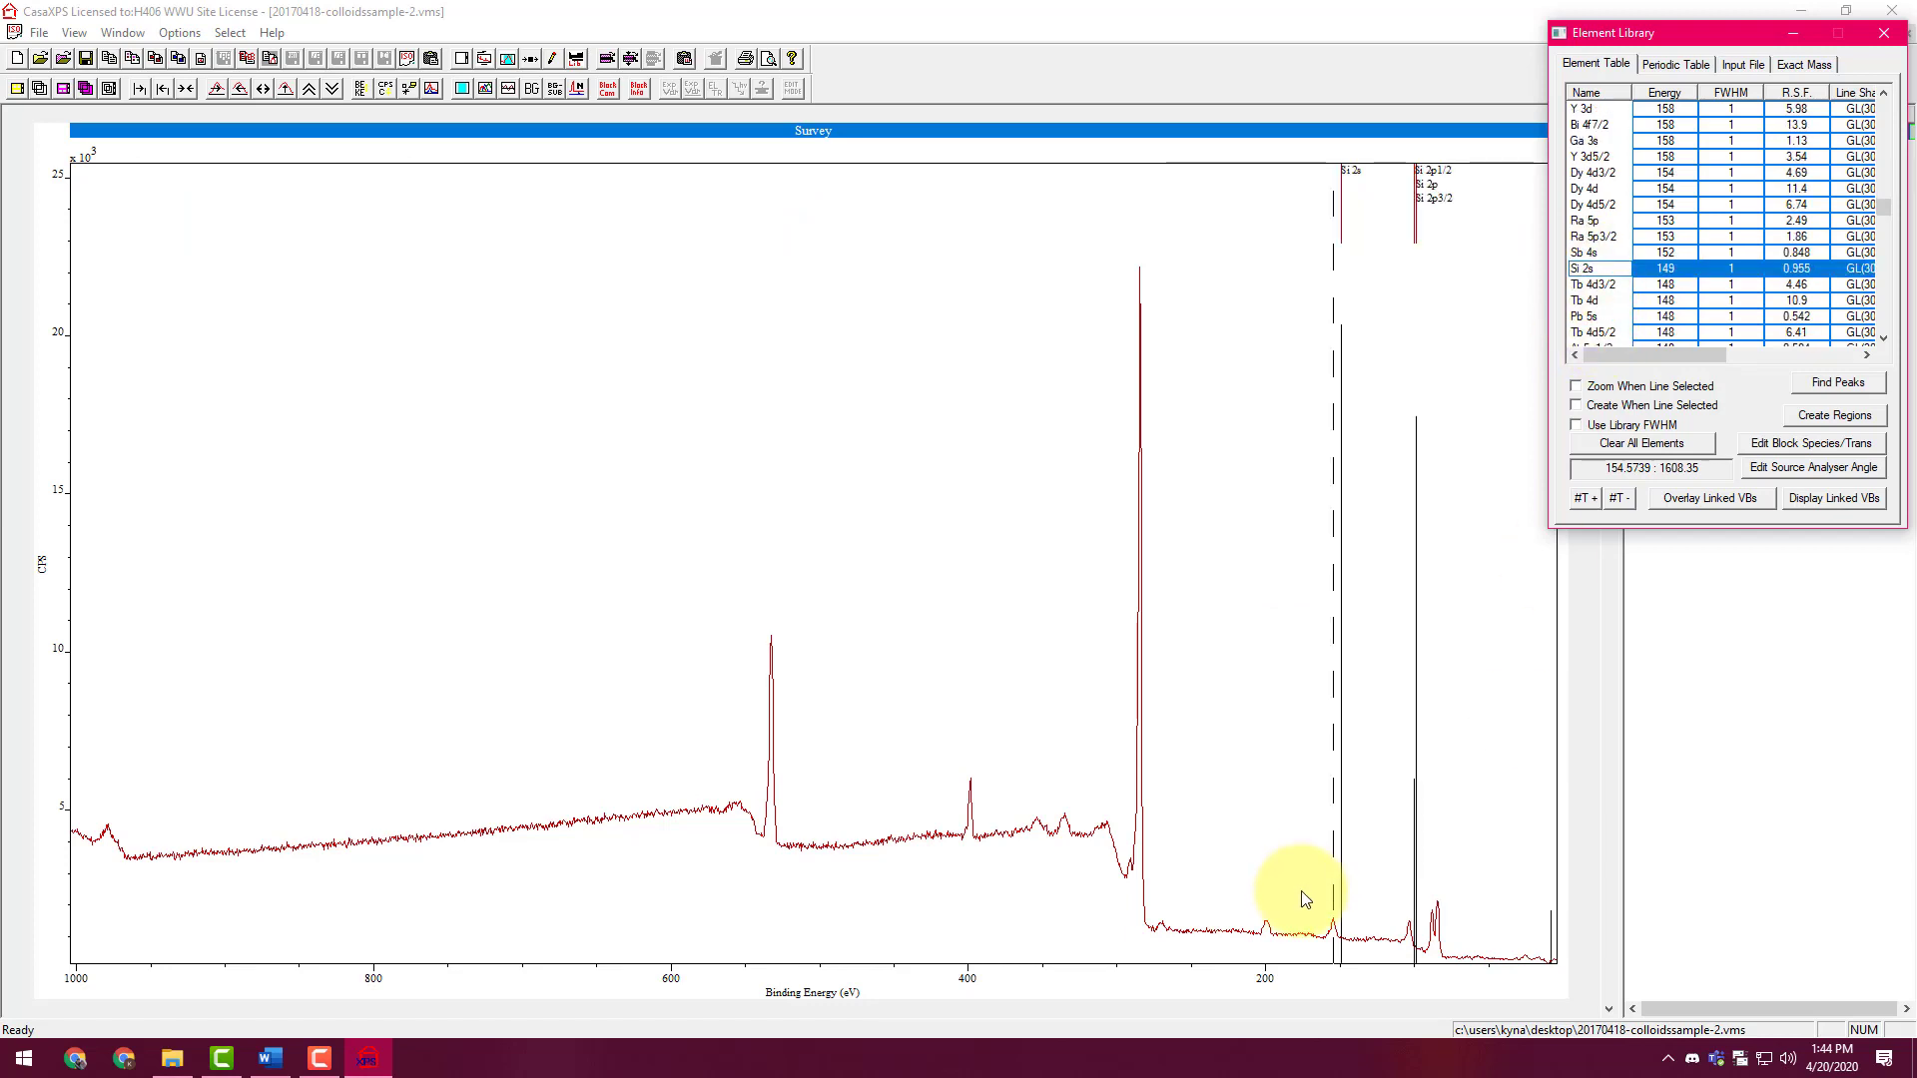
left_click_drag(1165, 722, 1564, 972)
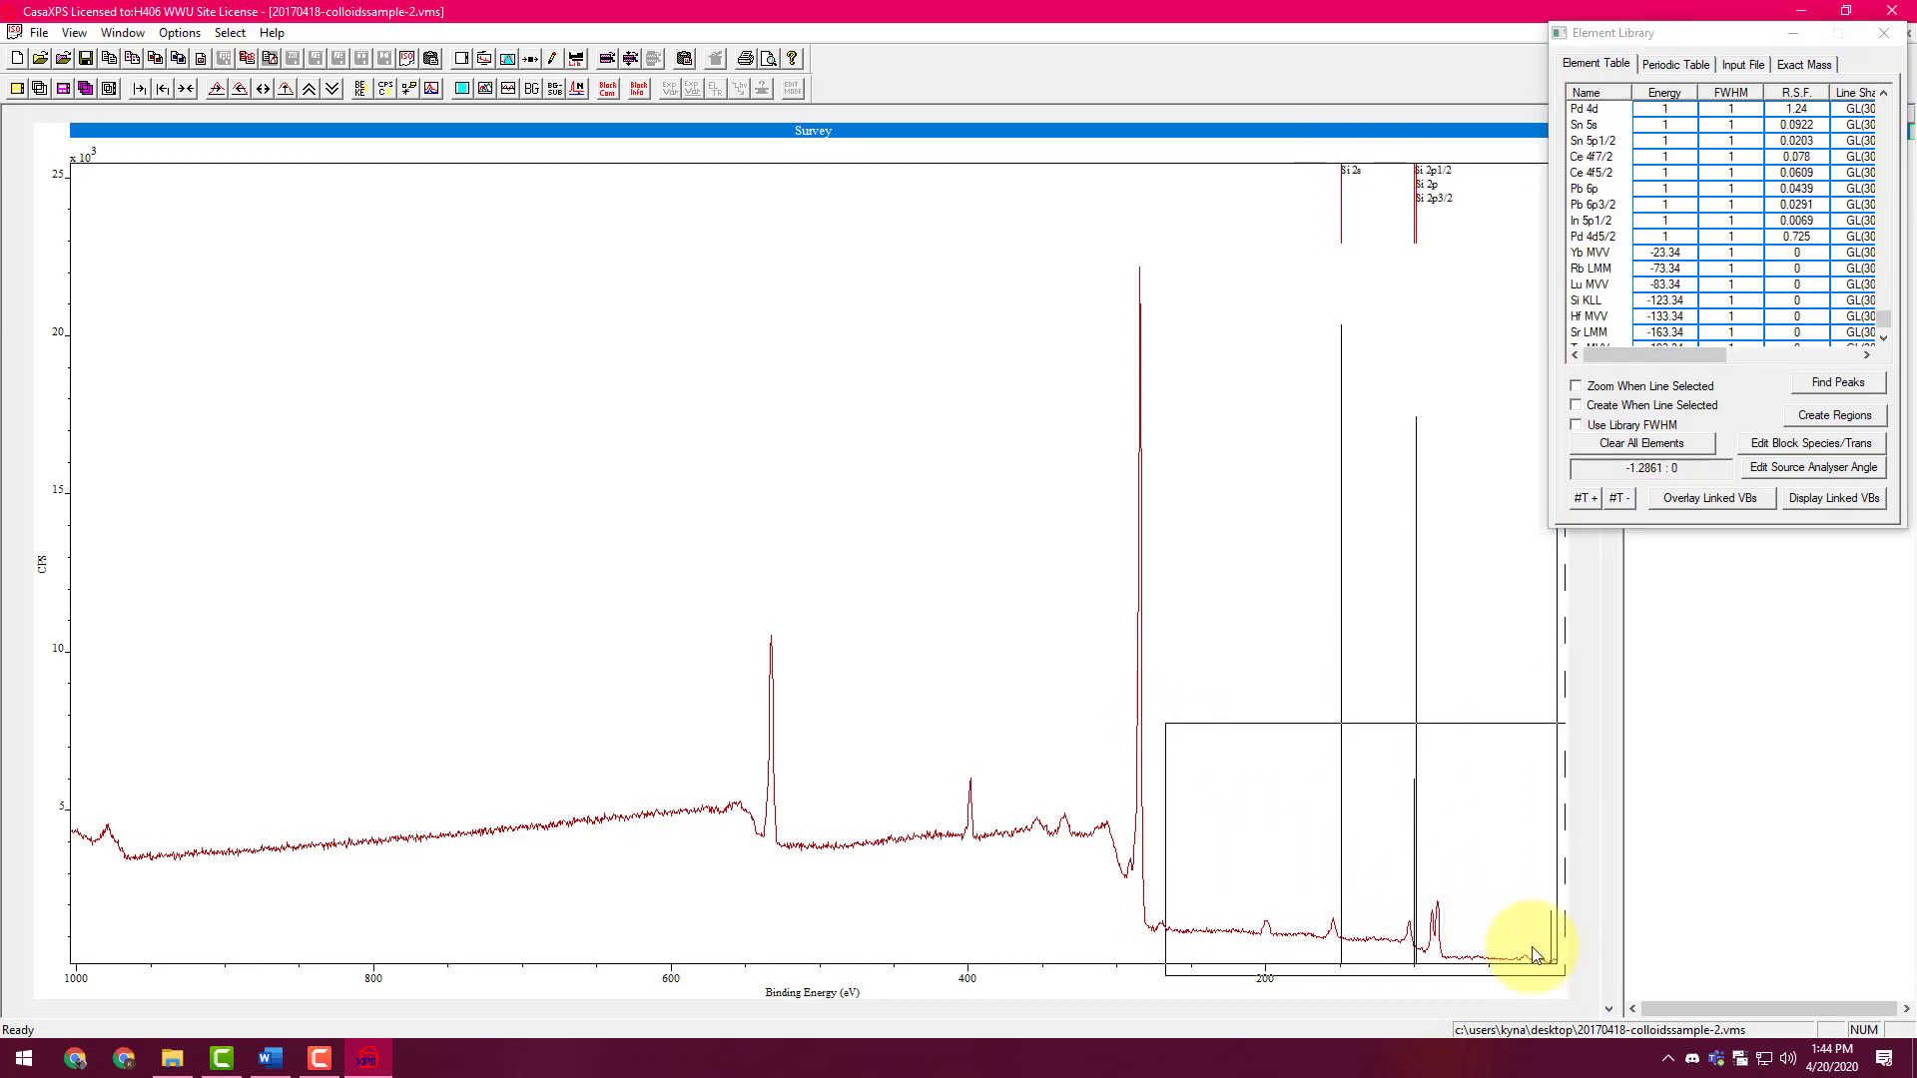
left_click(1528, 950)
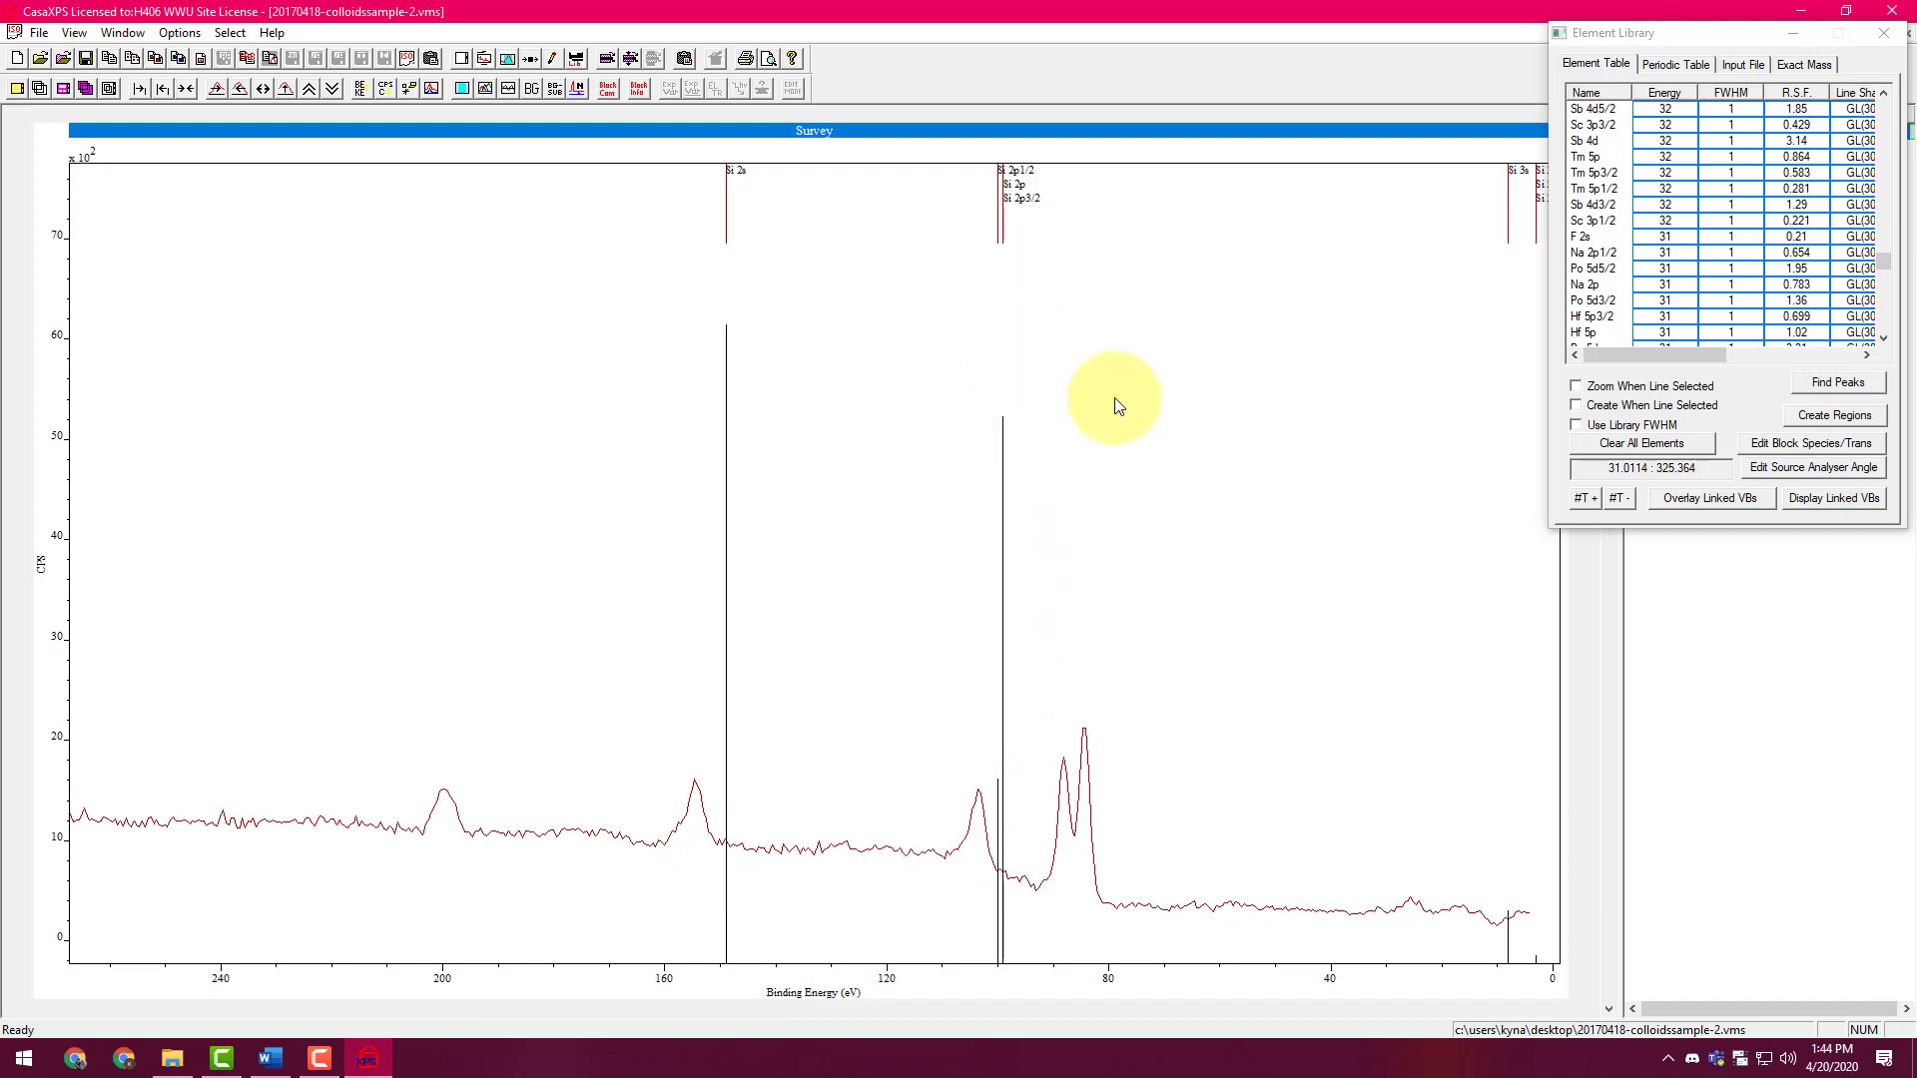
Compare the peaks near 104 and 155 eV with the Si 2p and Si 2s markers, and return to the periodic table view
left_click(978, 798)
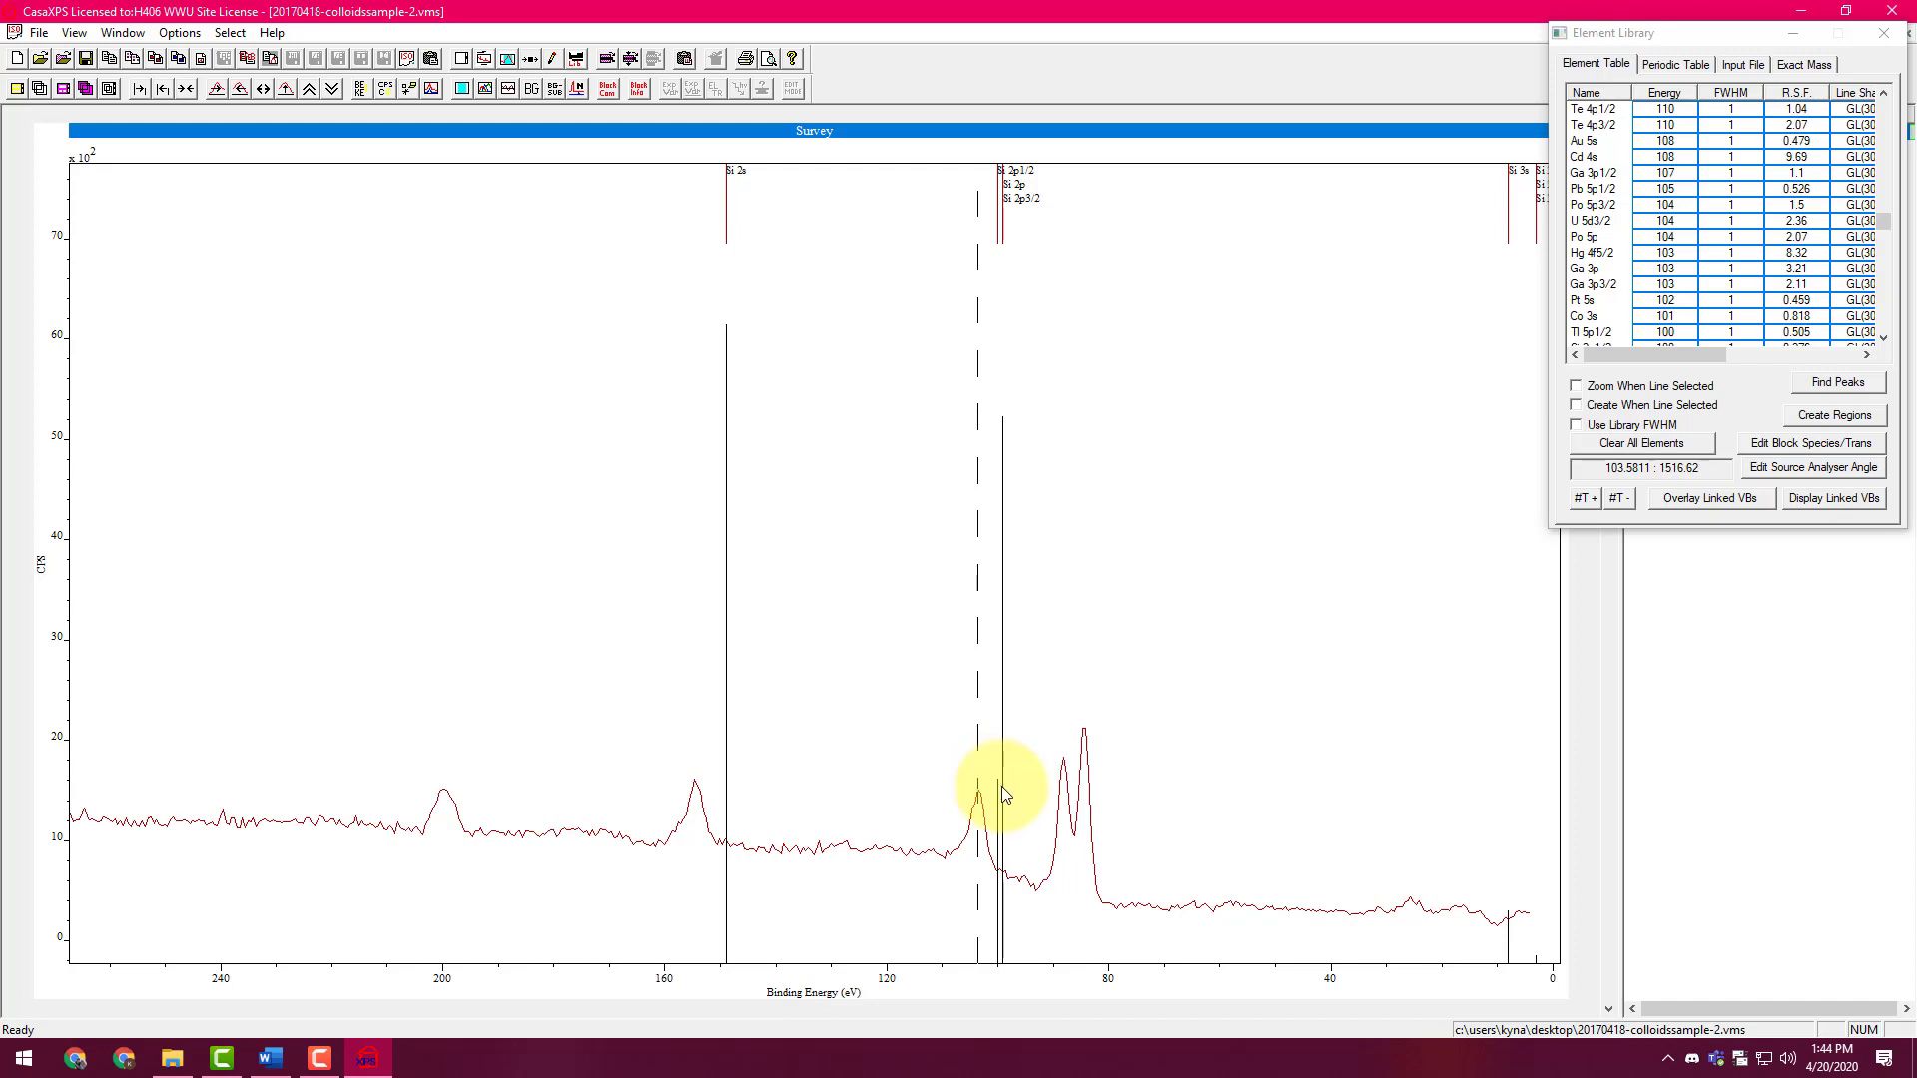
left_click(1004, 794)
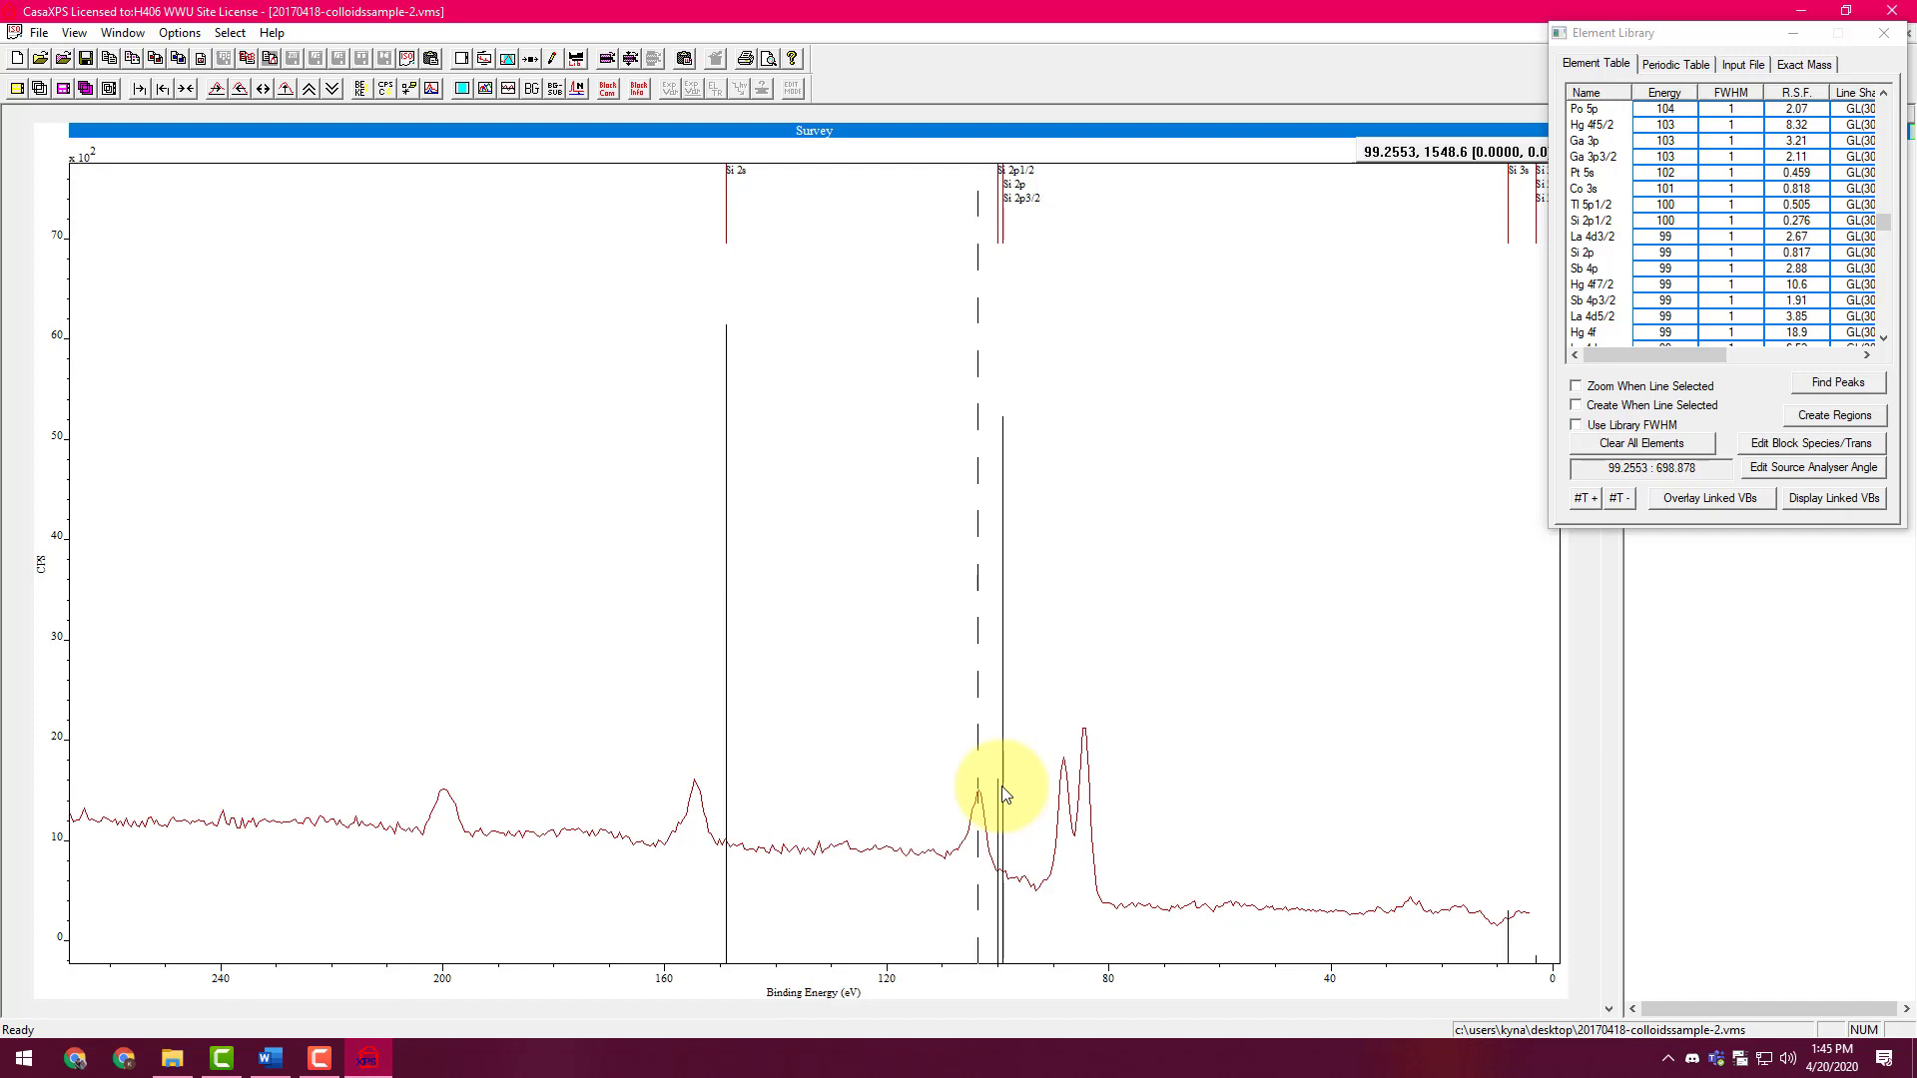
left_click(696, 789)
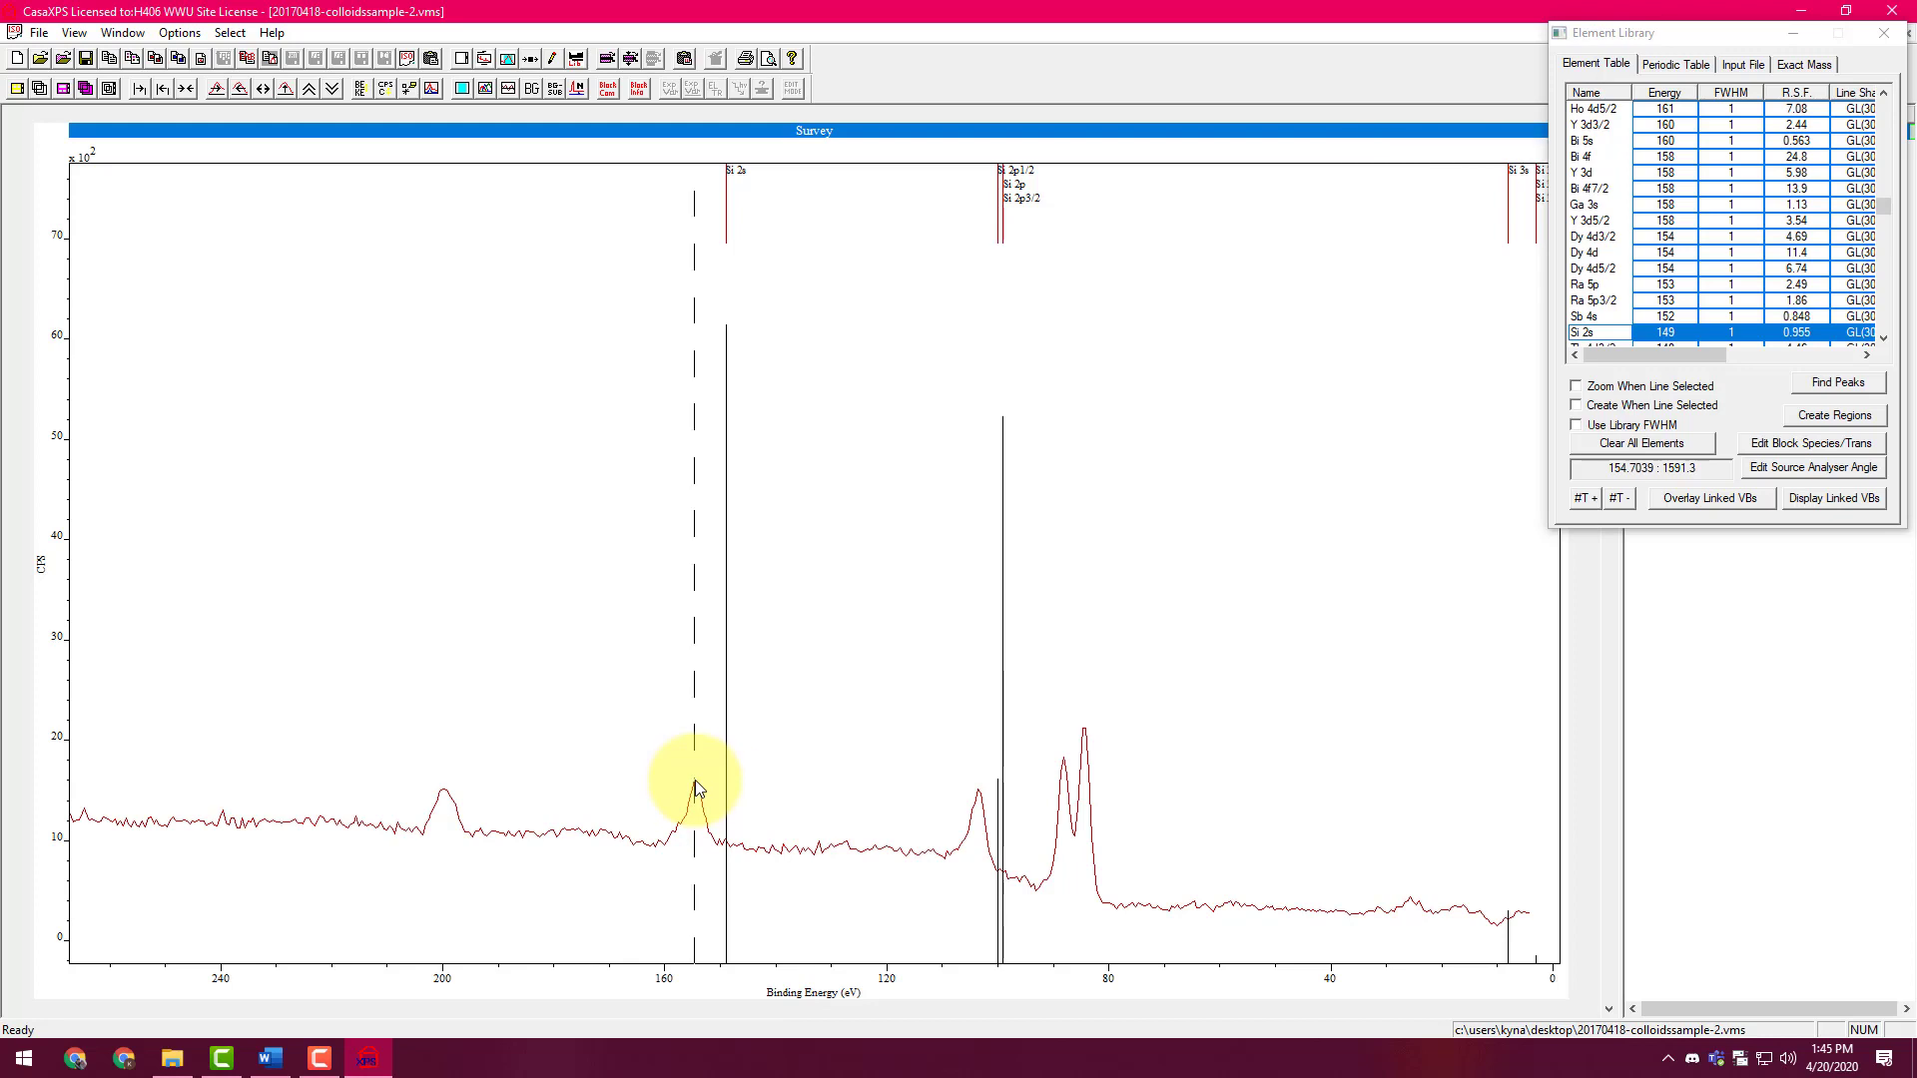
left_click(728, 789)
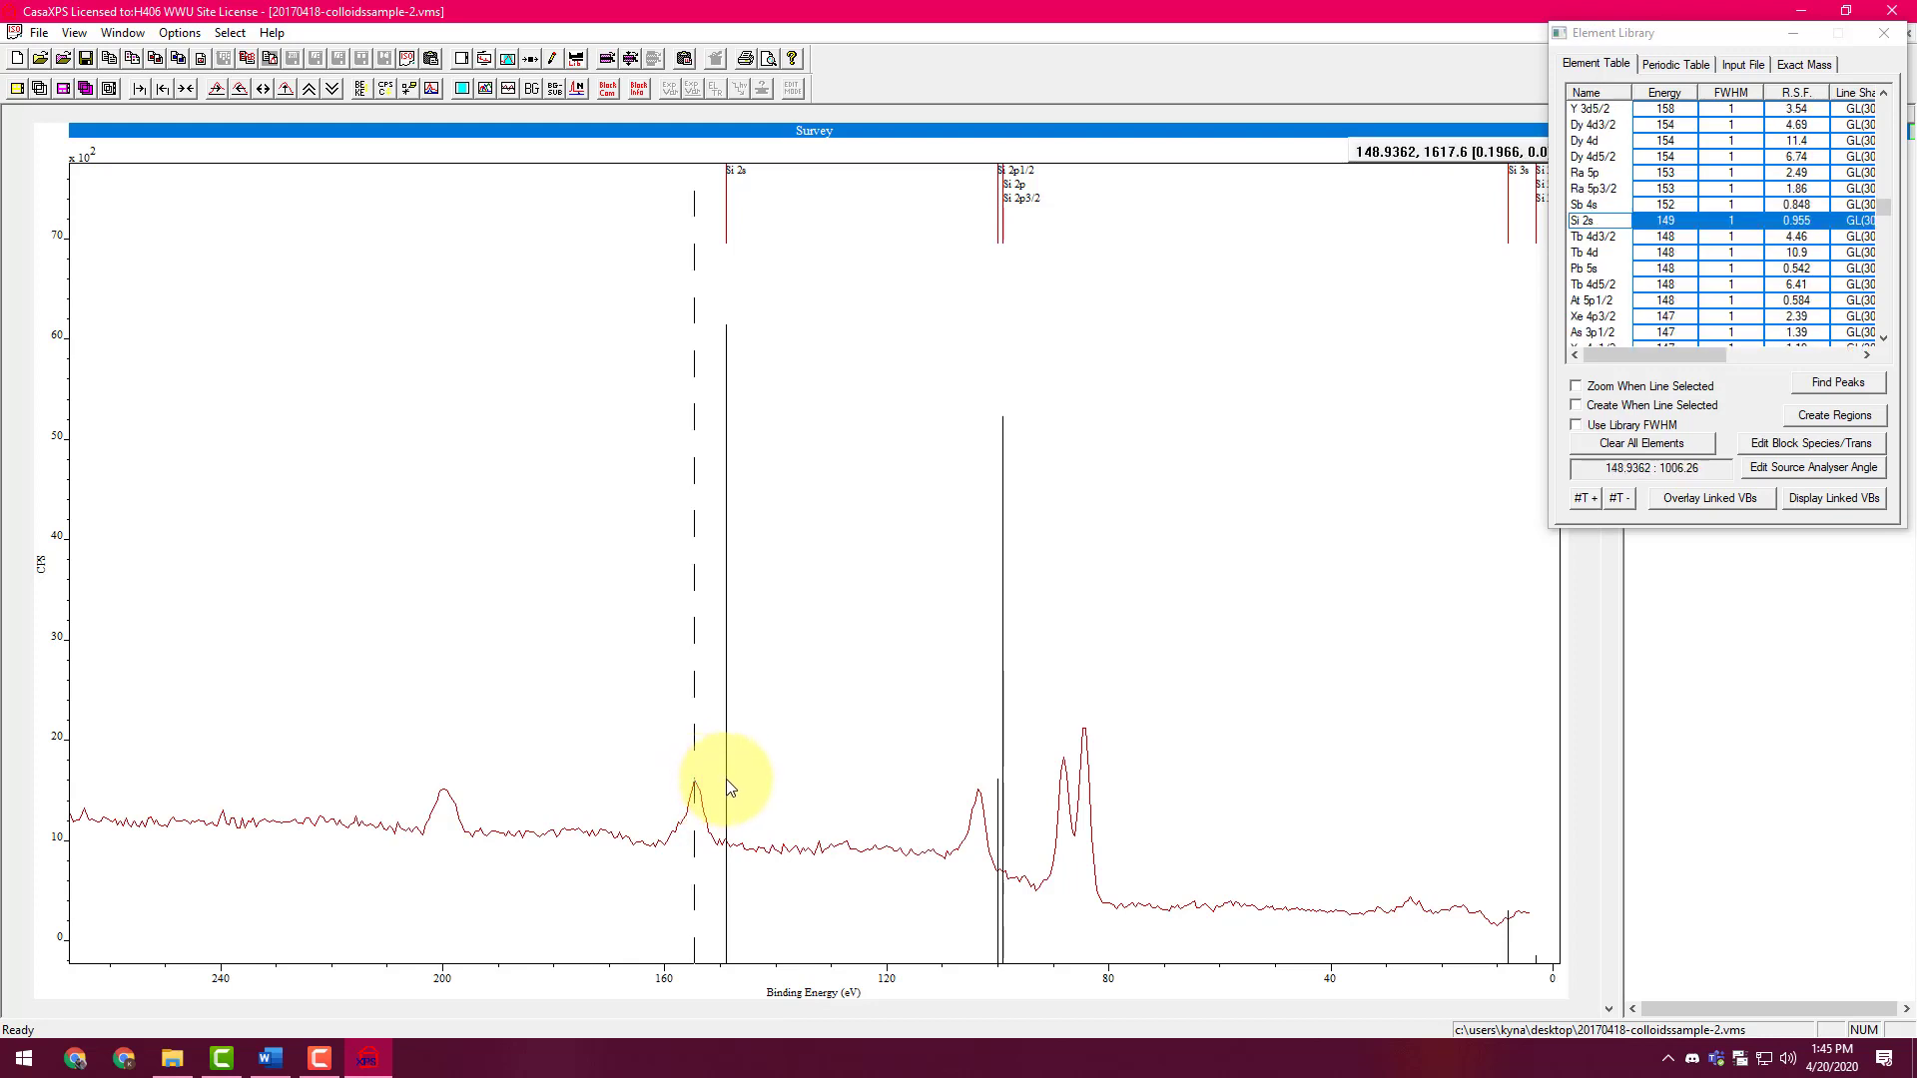
left_click(859, 723)
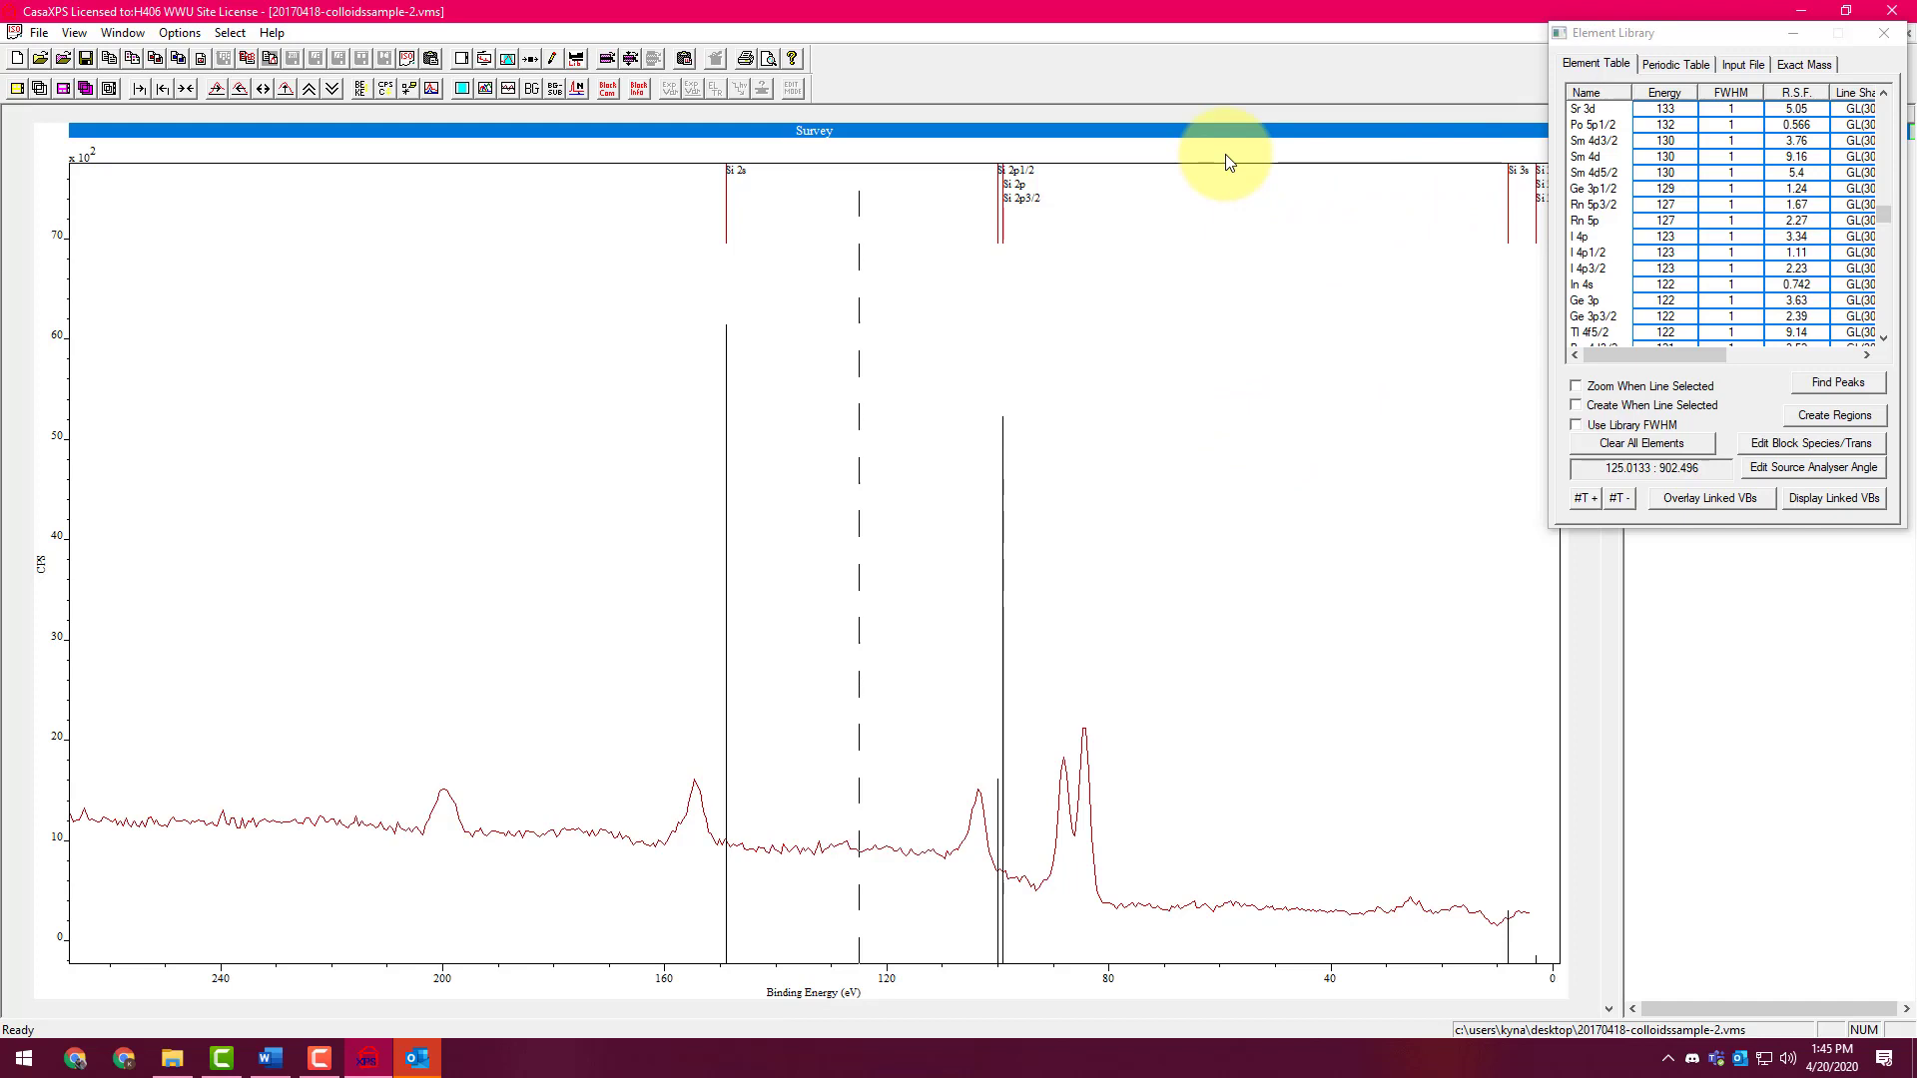
left_click(1662, 66)
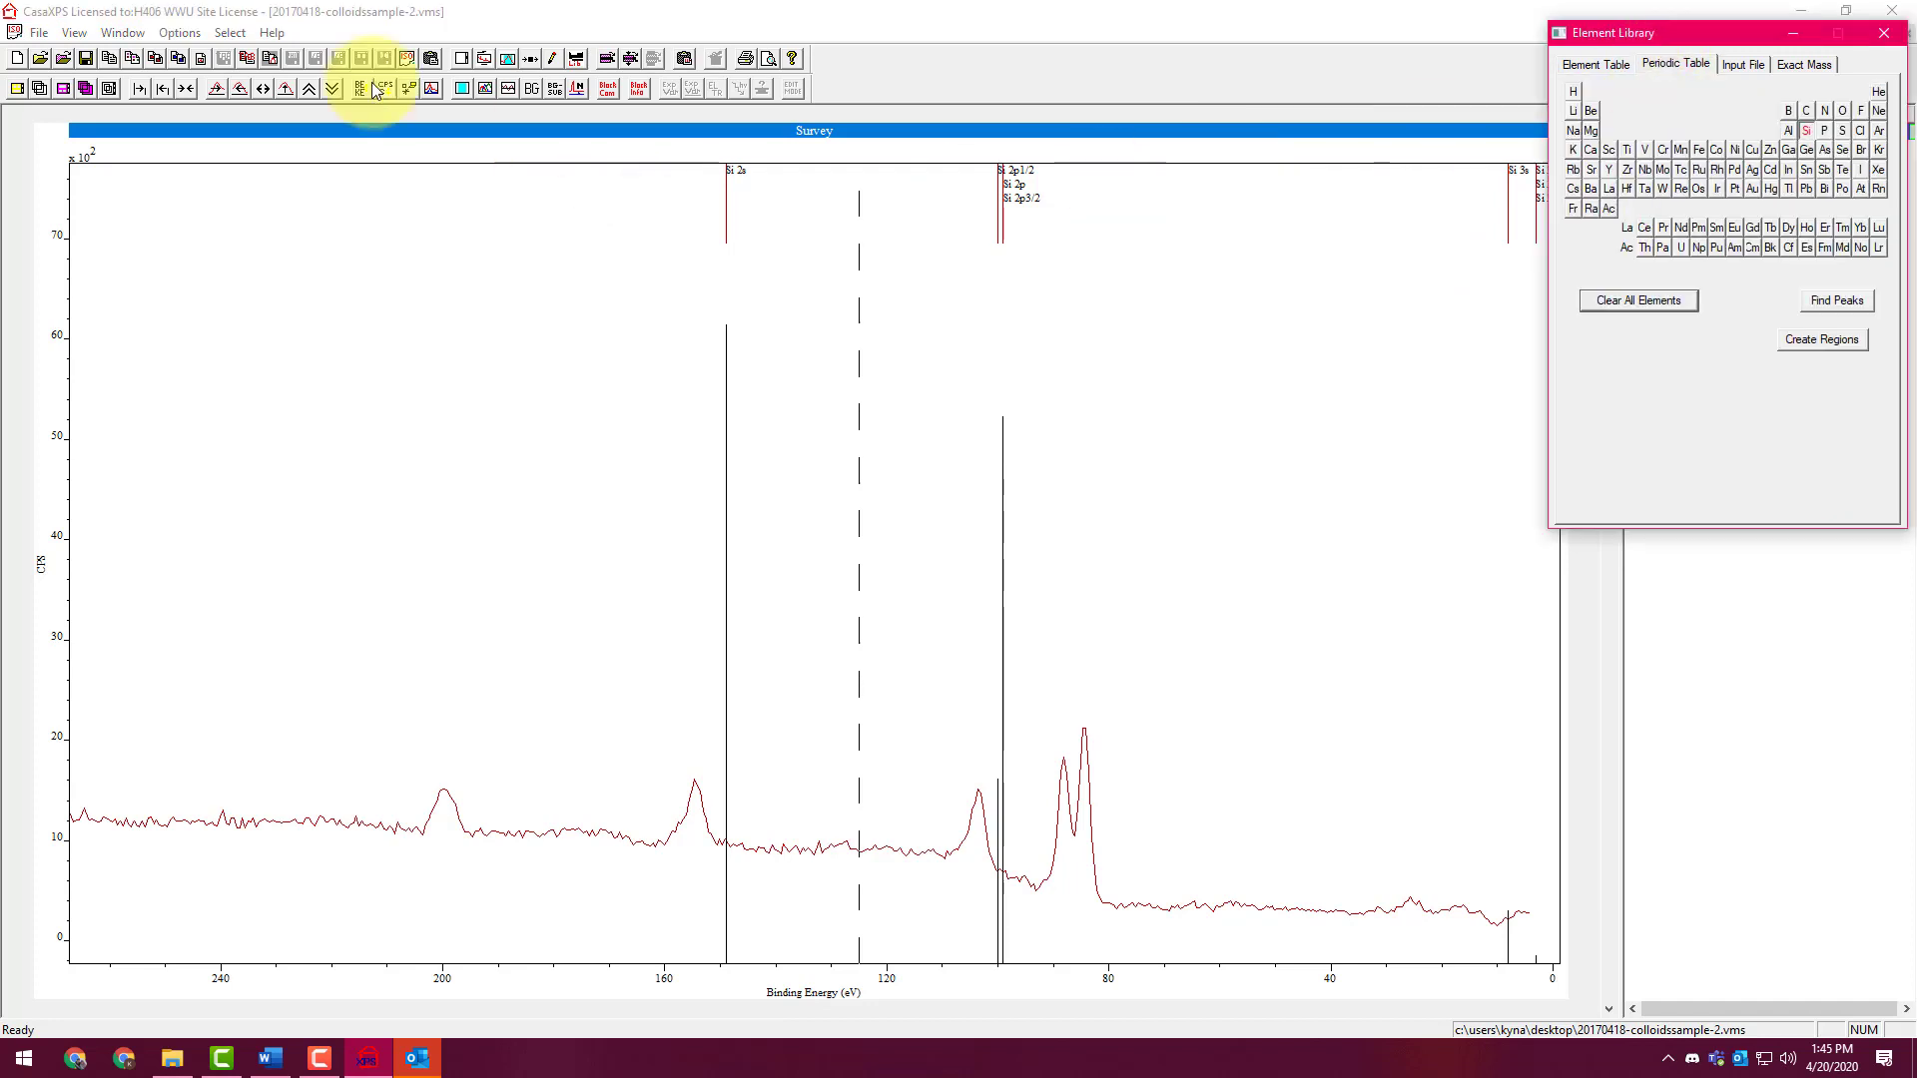
Compare the Survey peaks below about 235 eV with silicon's line markers and return to the full spectrum
left_click(190, 89)
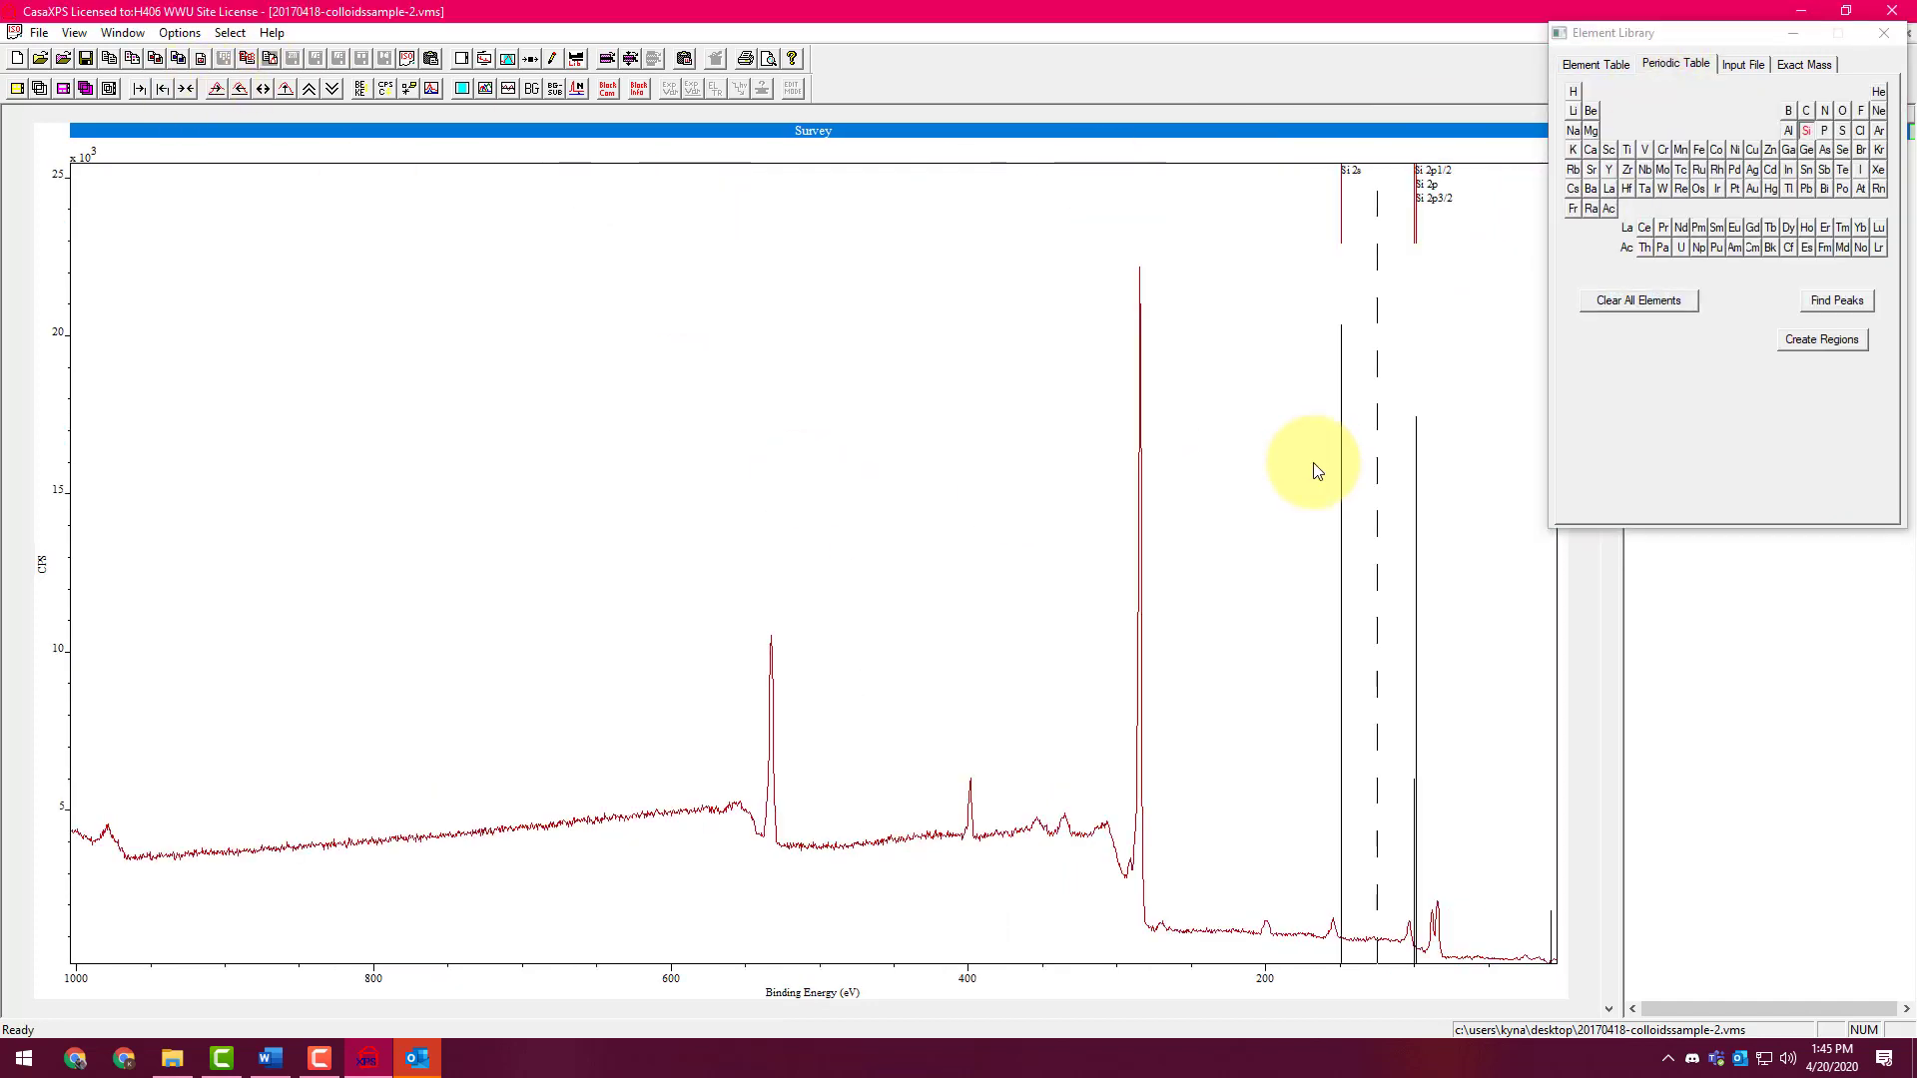
left_click_drag(1214, 778, 1498, 949)
left_click(1443, 911)
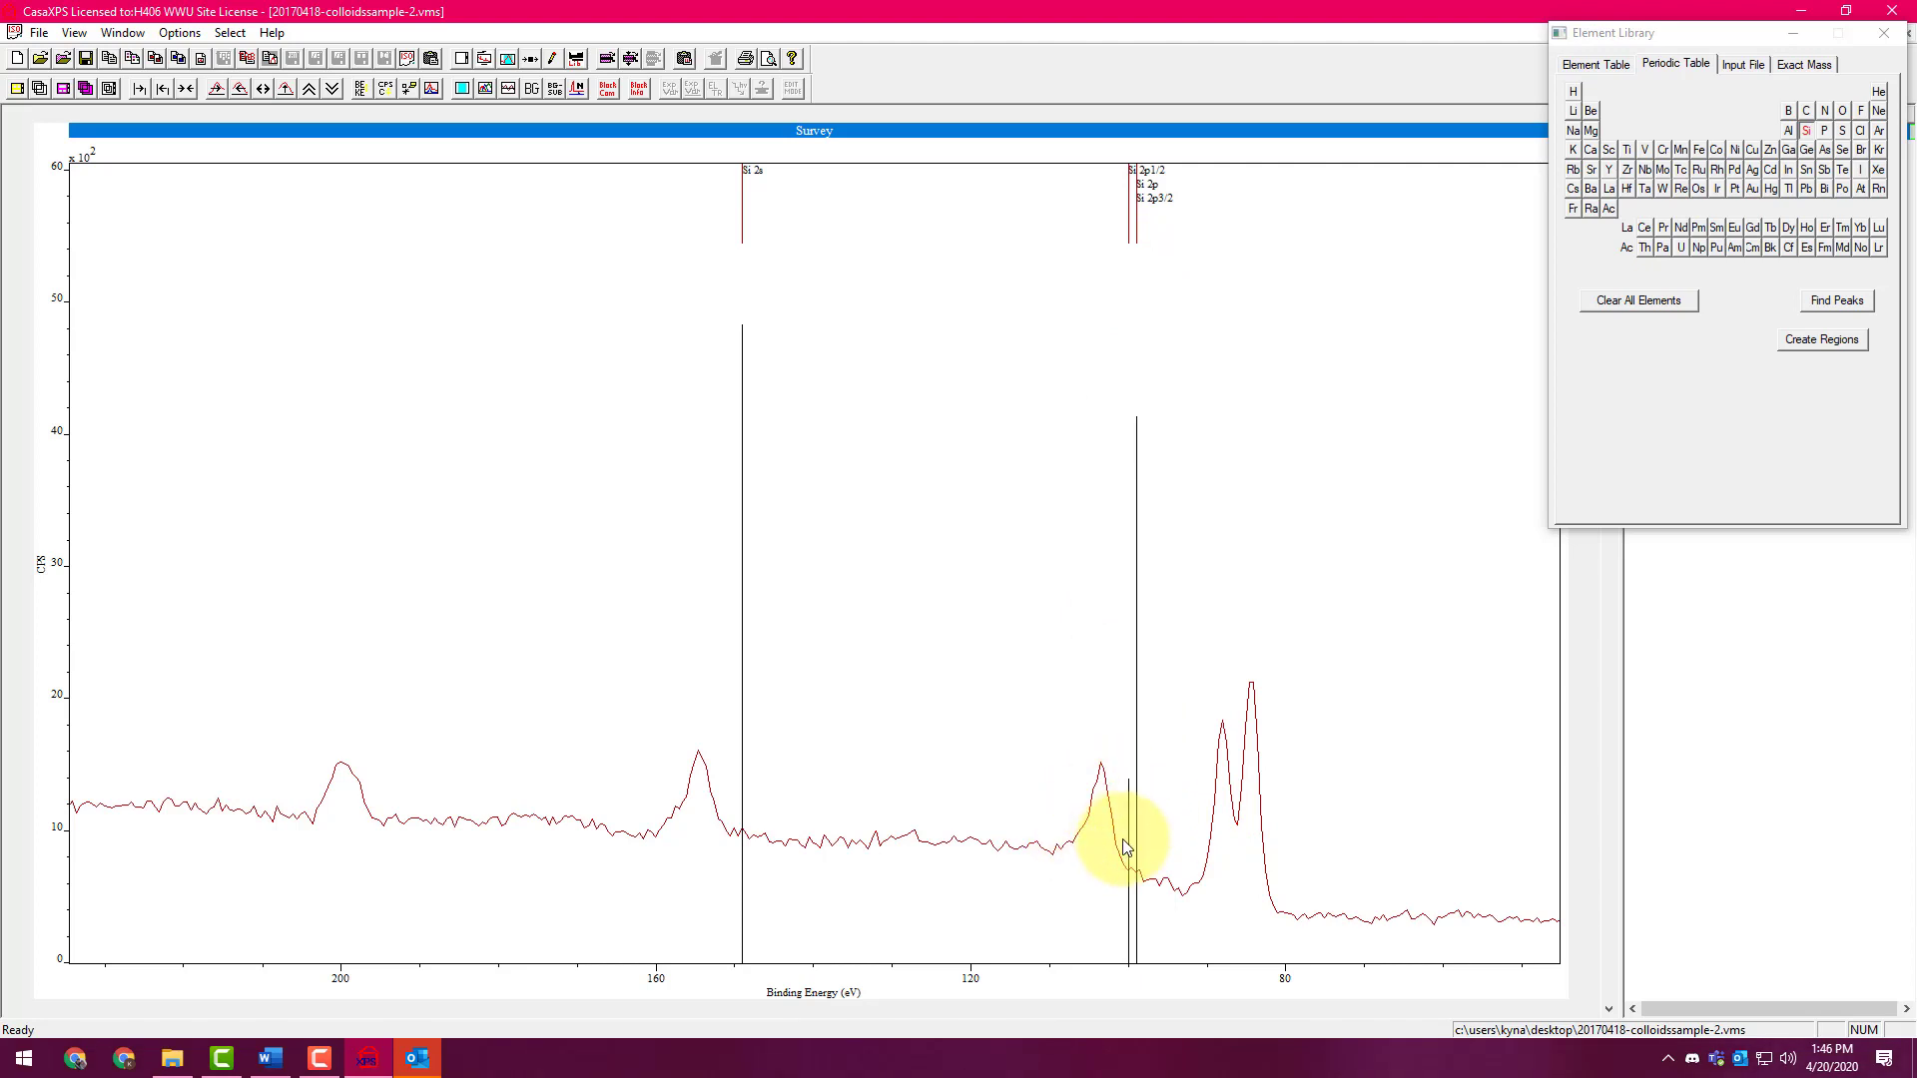
left_click(187, 88)
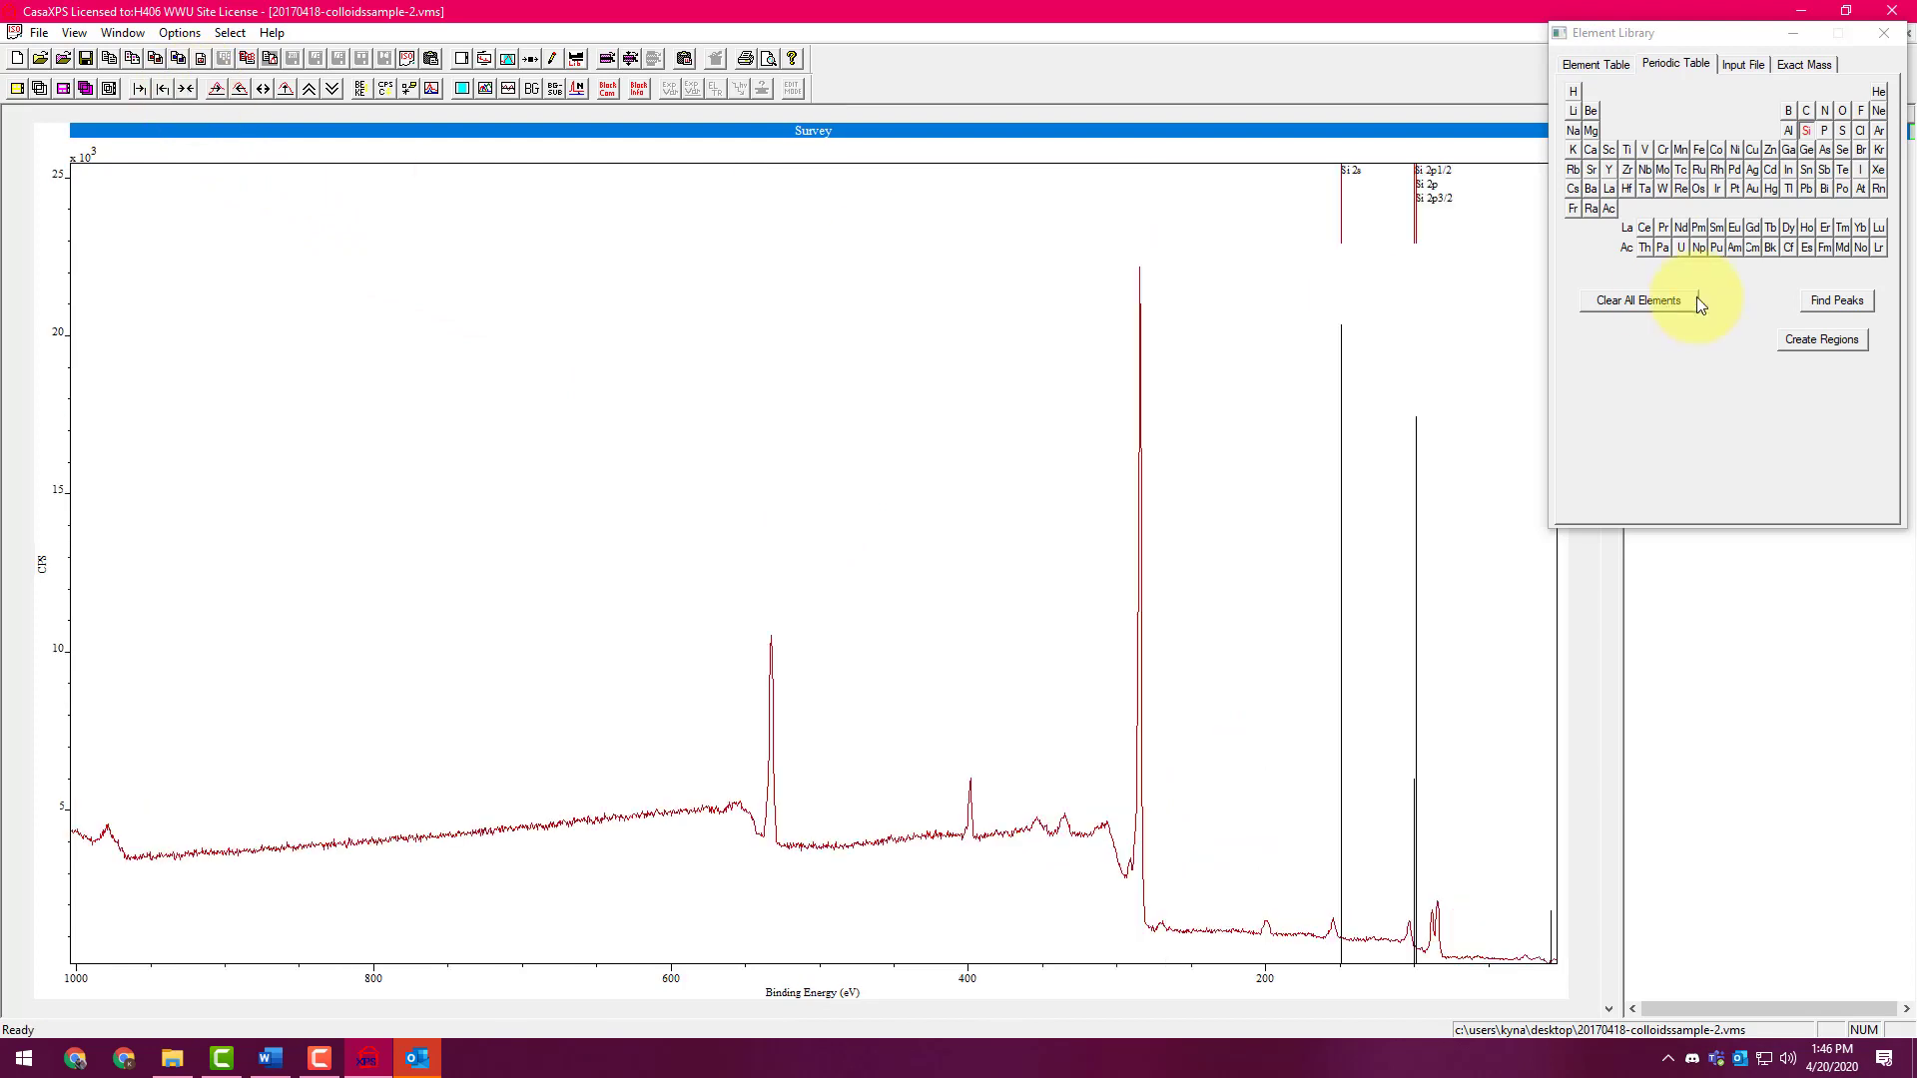
Add carbon, nitrogen, oxygen, chlorine and gold markers to silicon's to compare with the Survey spectrum, clearing all elements and closing the Element Library
left_click(1809, 111)
left_click(1825, 111)
left_click(1842, 111)
left_click(1860, 130)
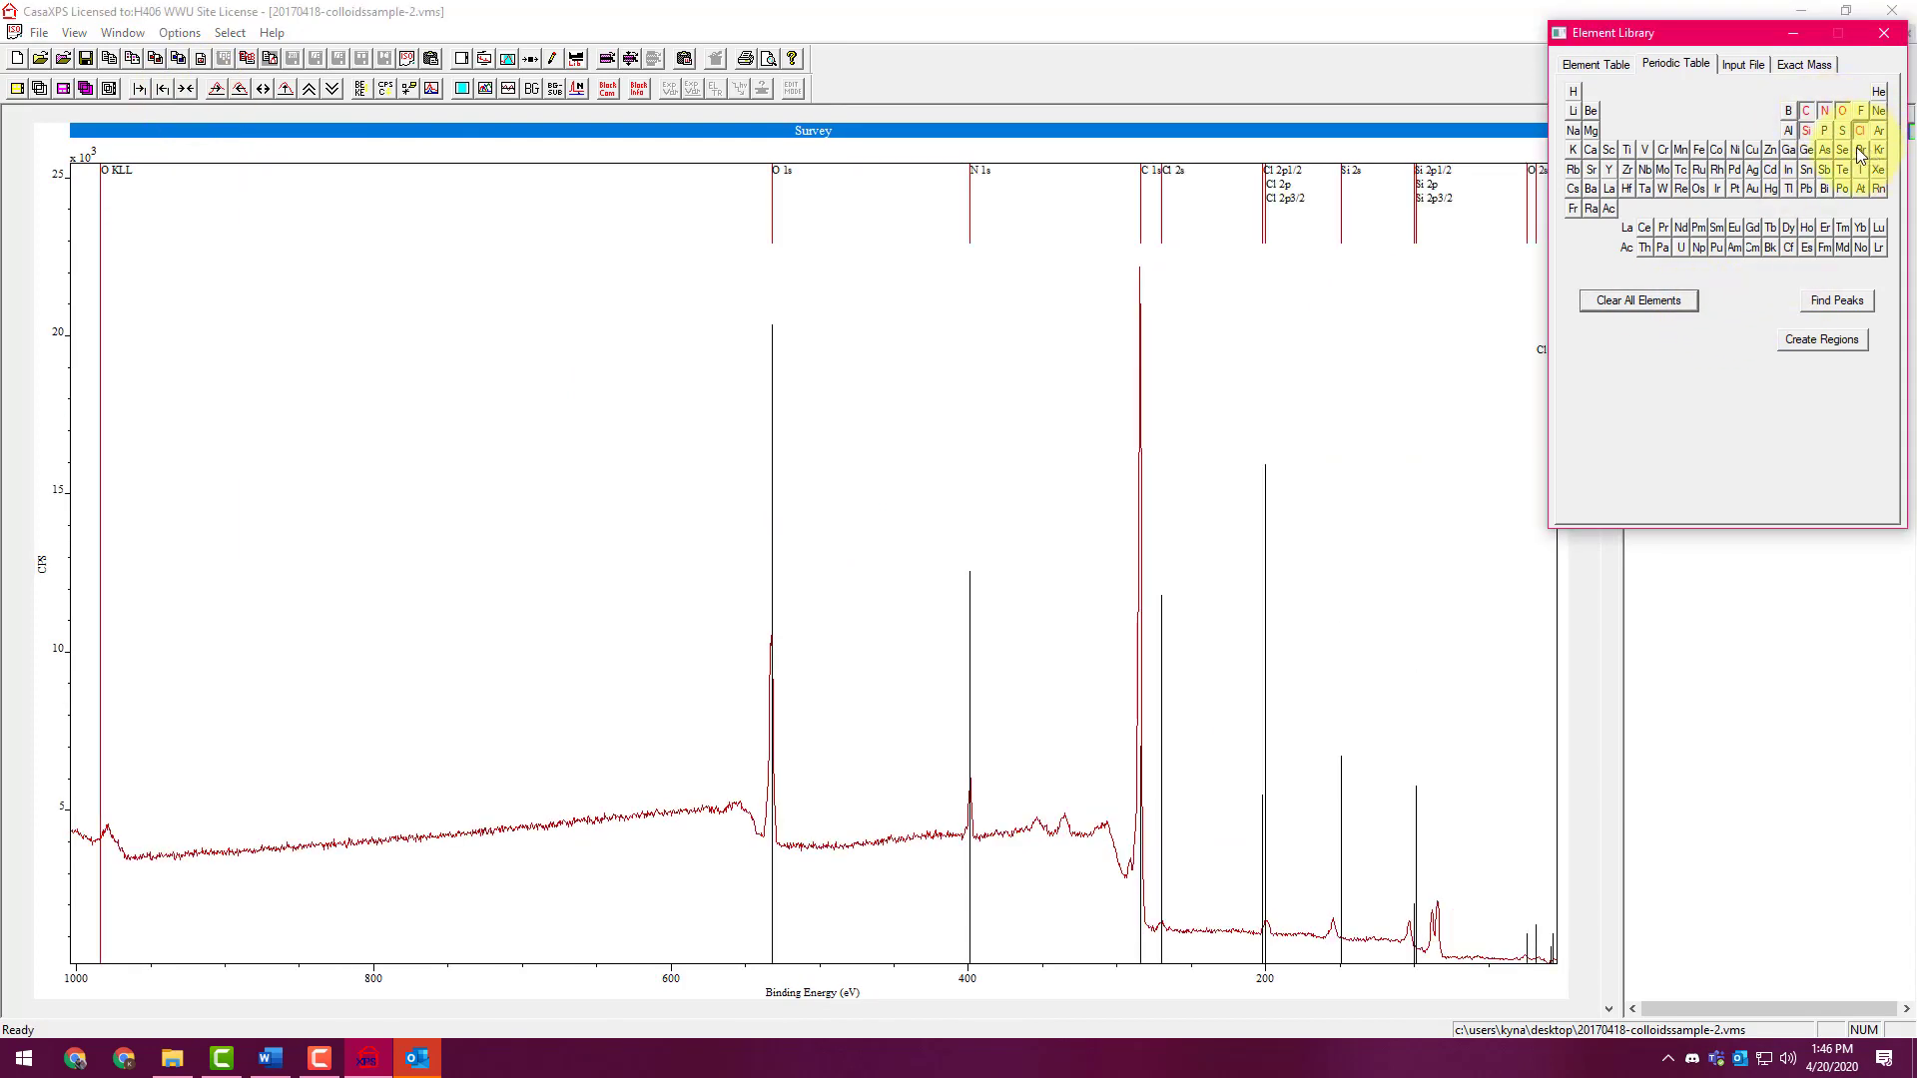
left_click(1753, 190)
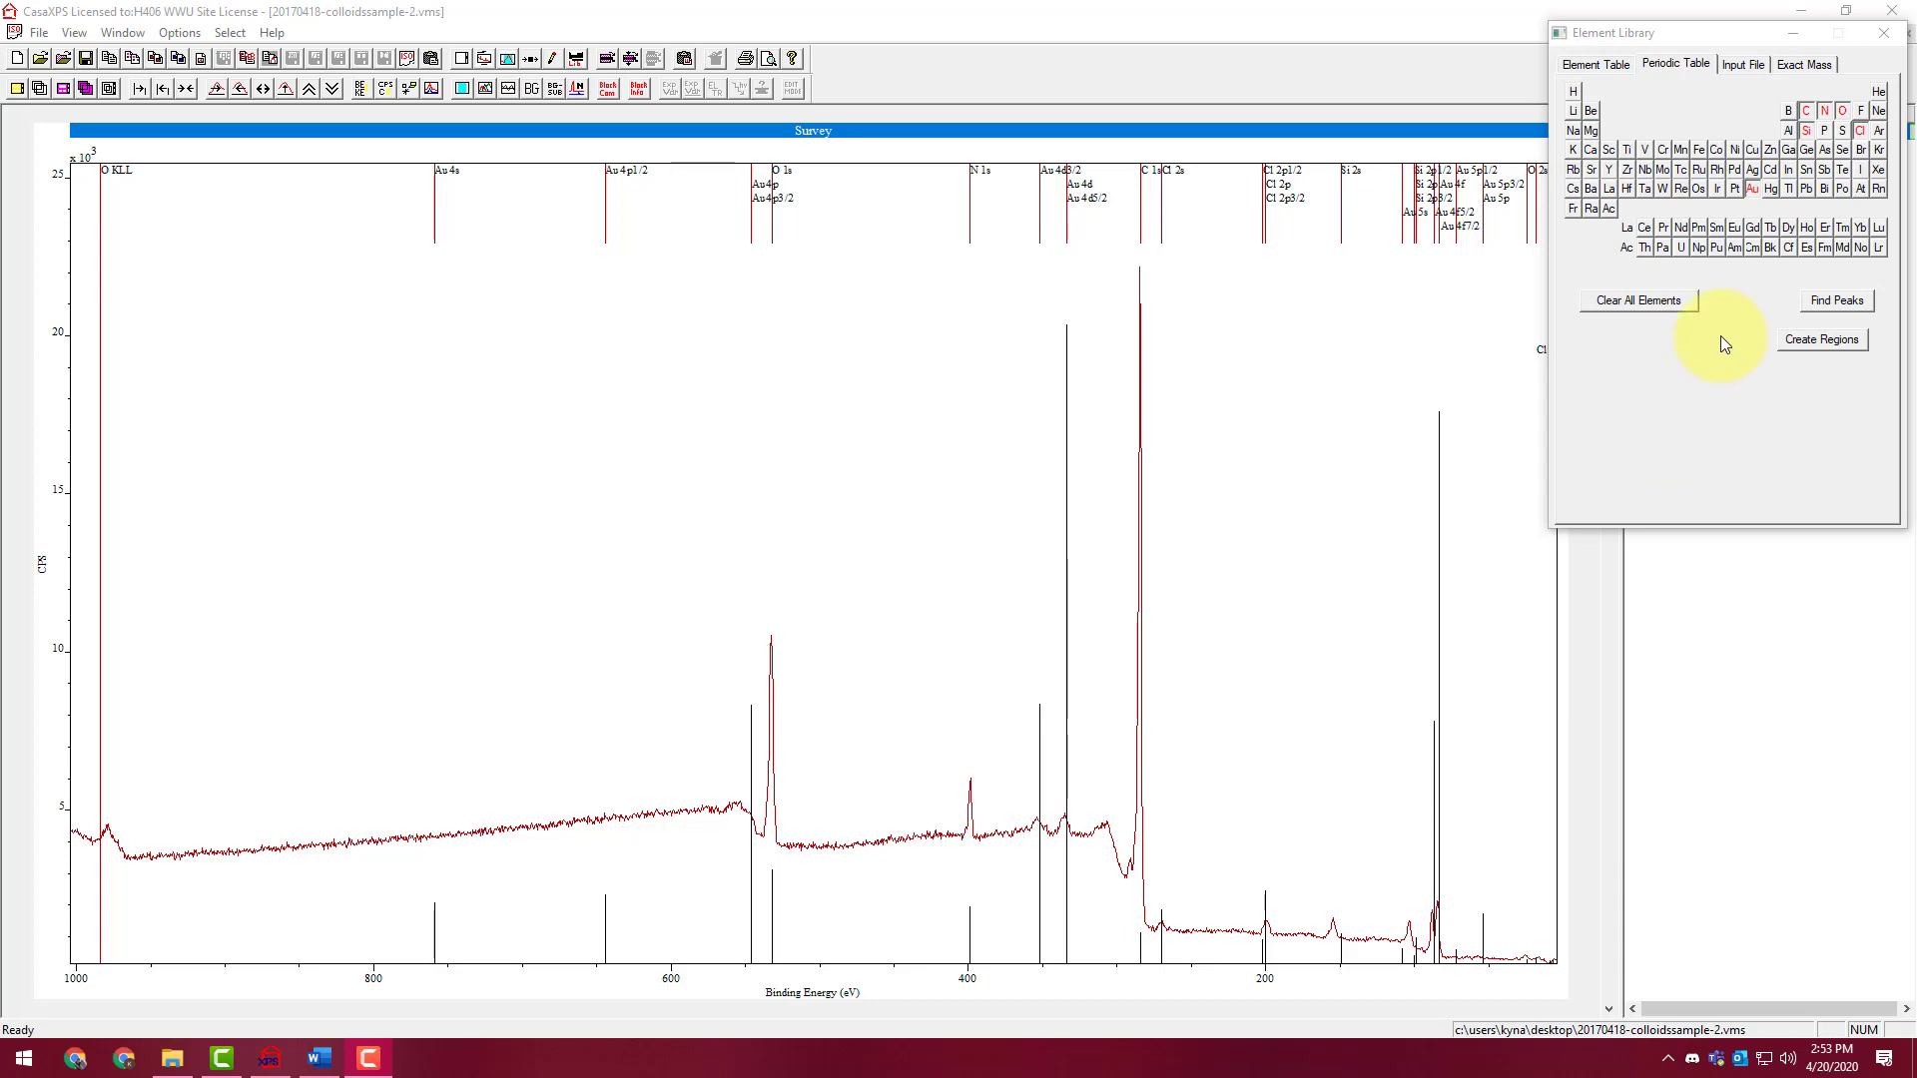
left_click(1634, 306)
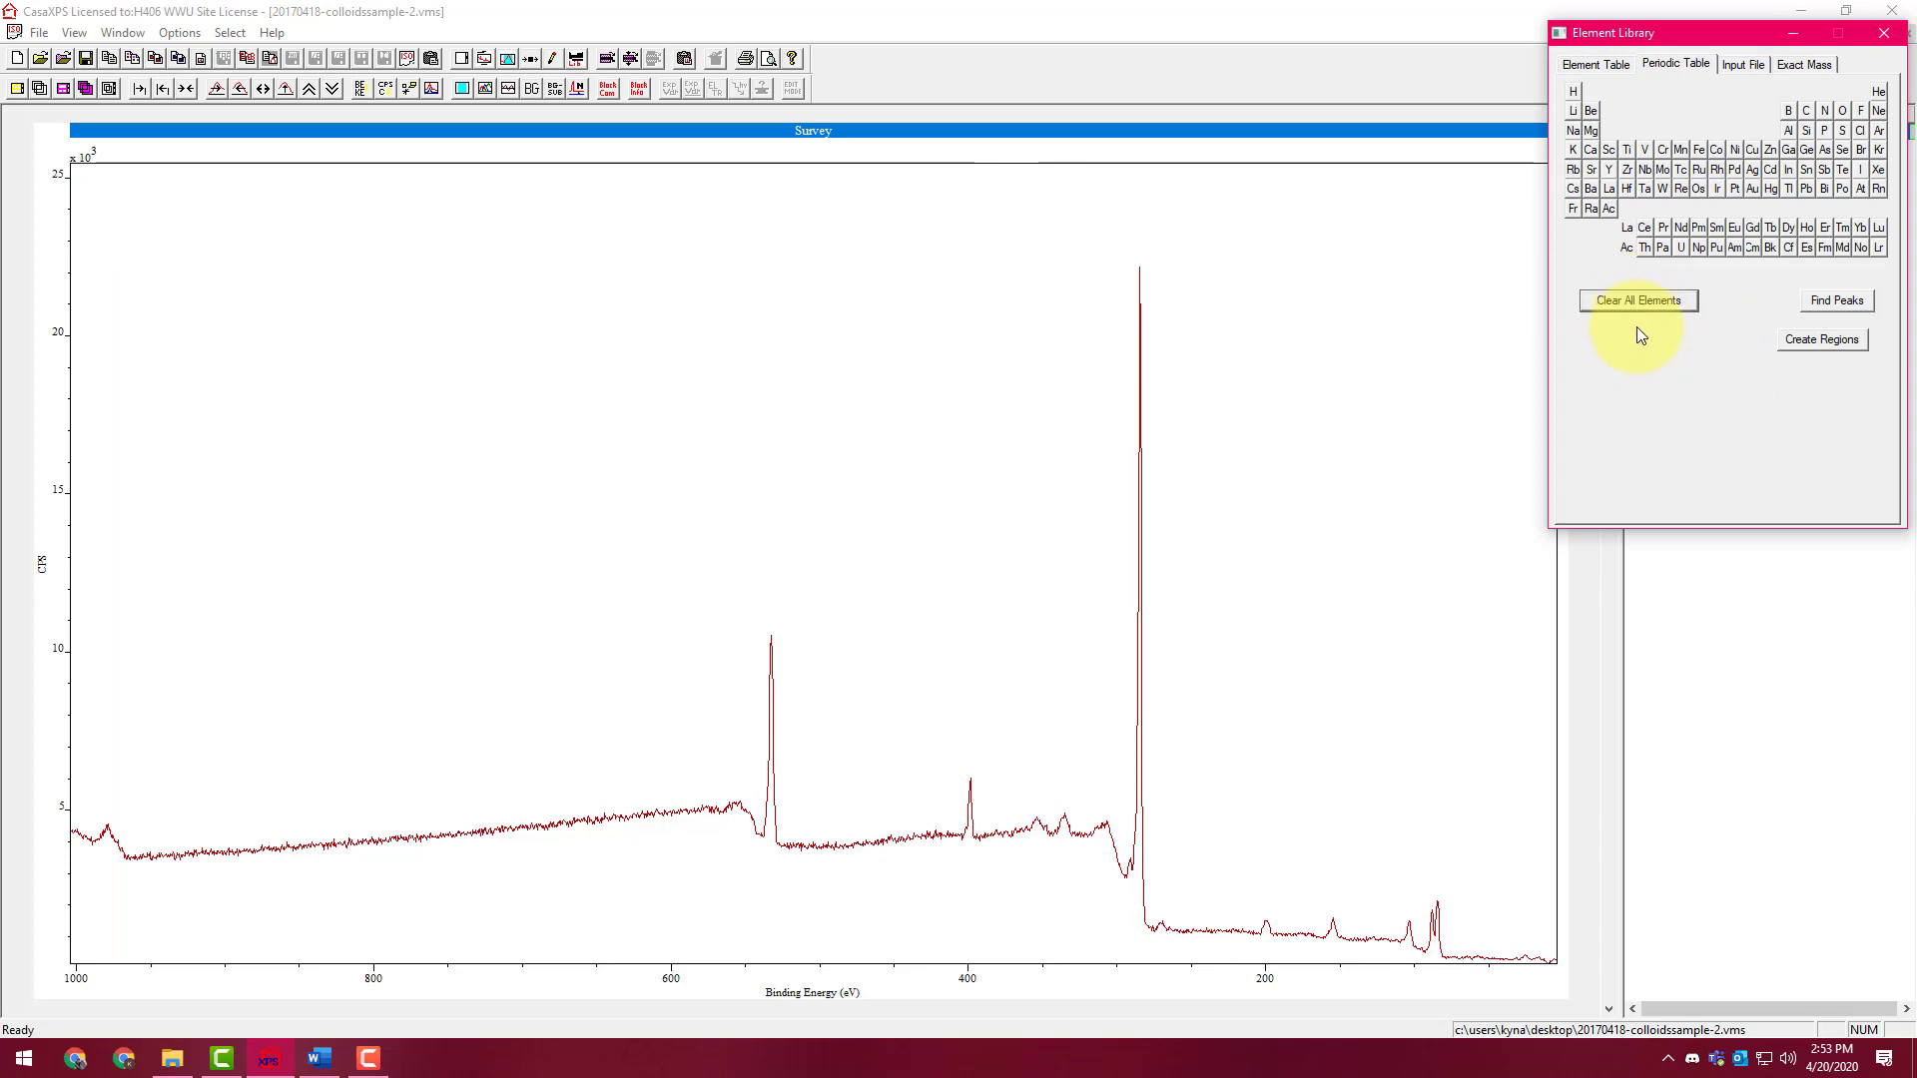
left_click(1884, 33)
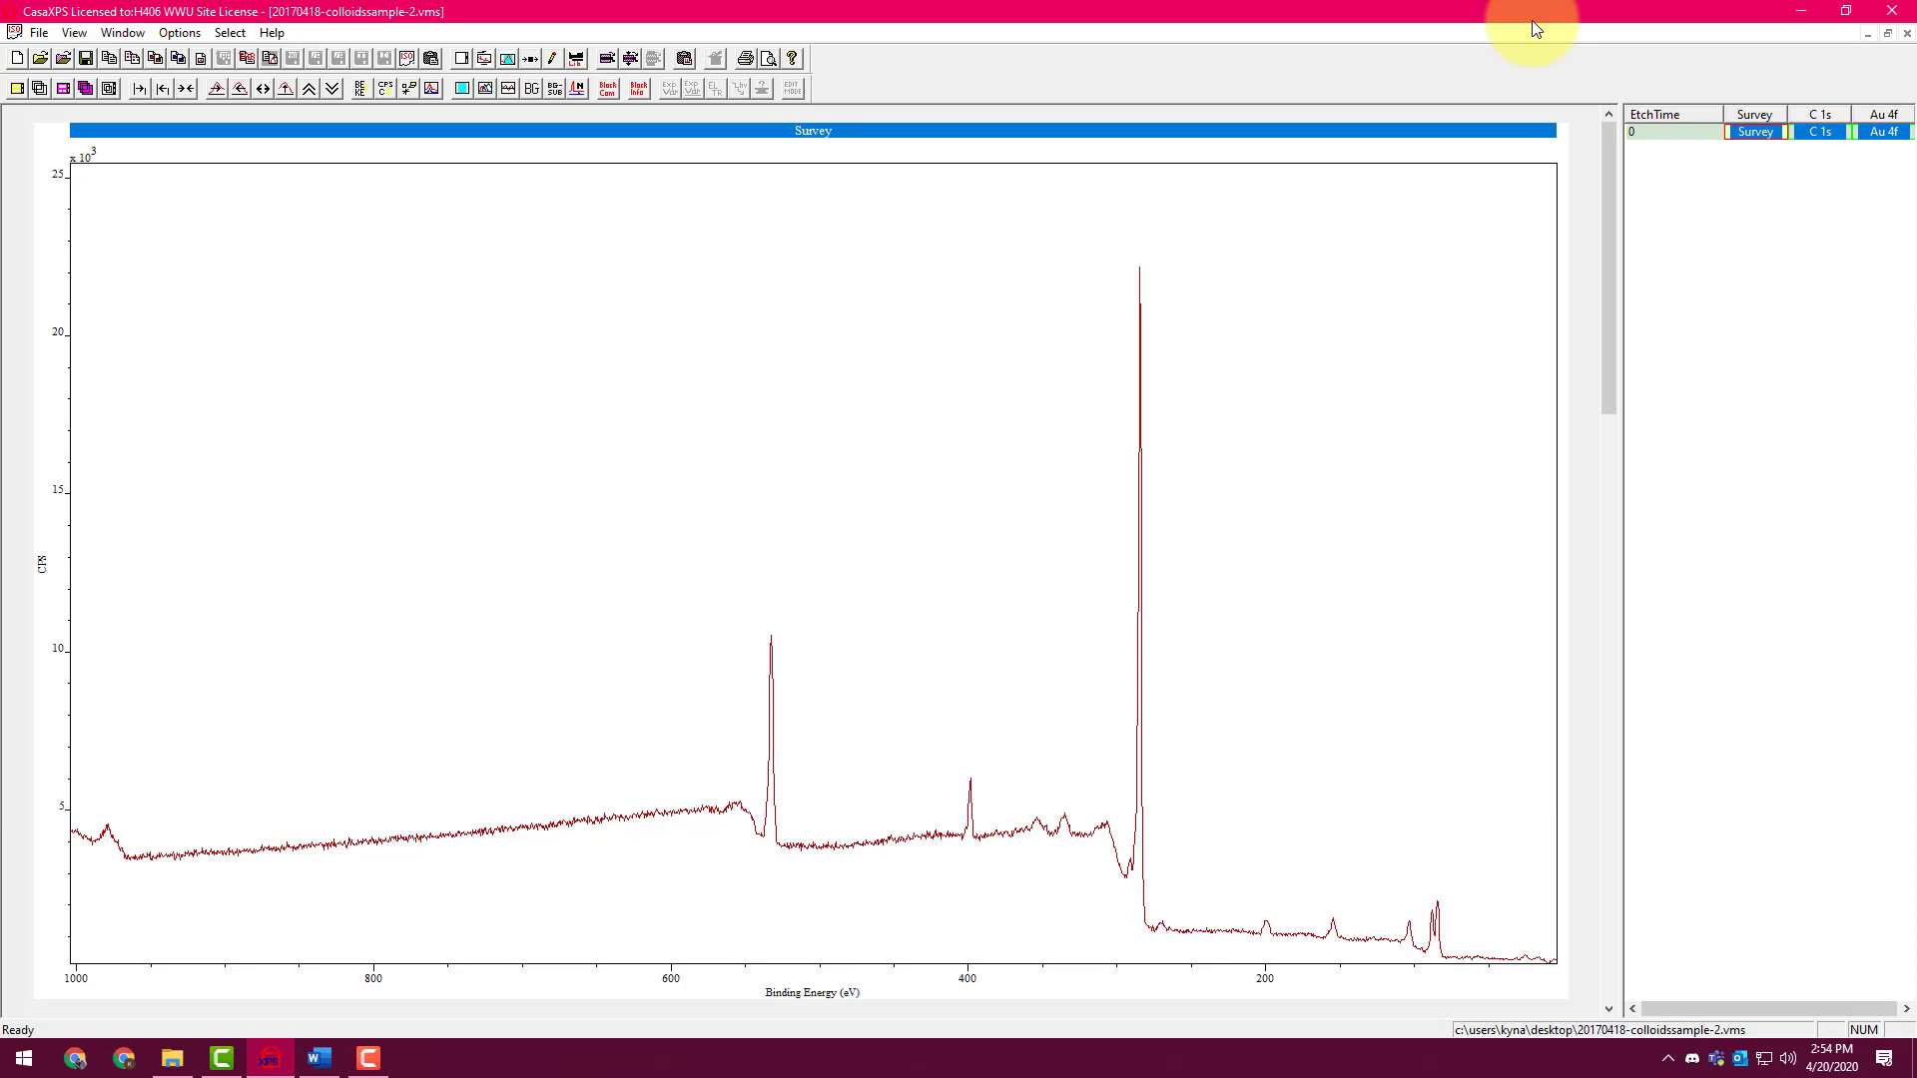
Reopen the Element Library's periodic table and compare silicon's line markers with the Survey spectrum, hiding them again
left_click(577, 59)
left_click(896, 309)
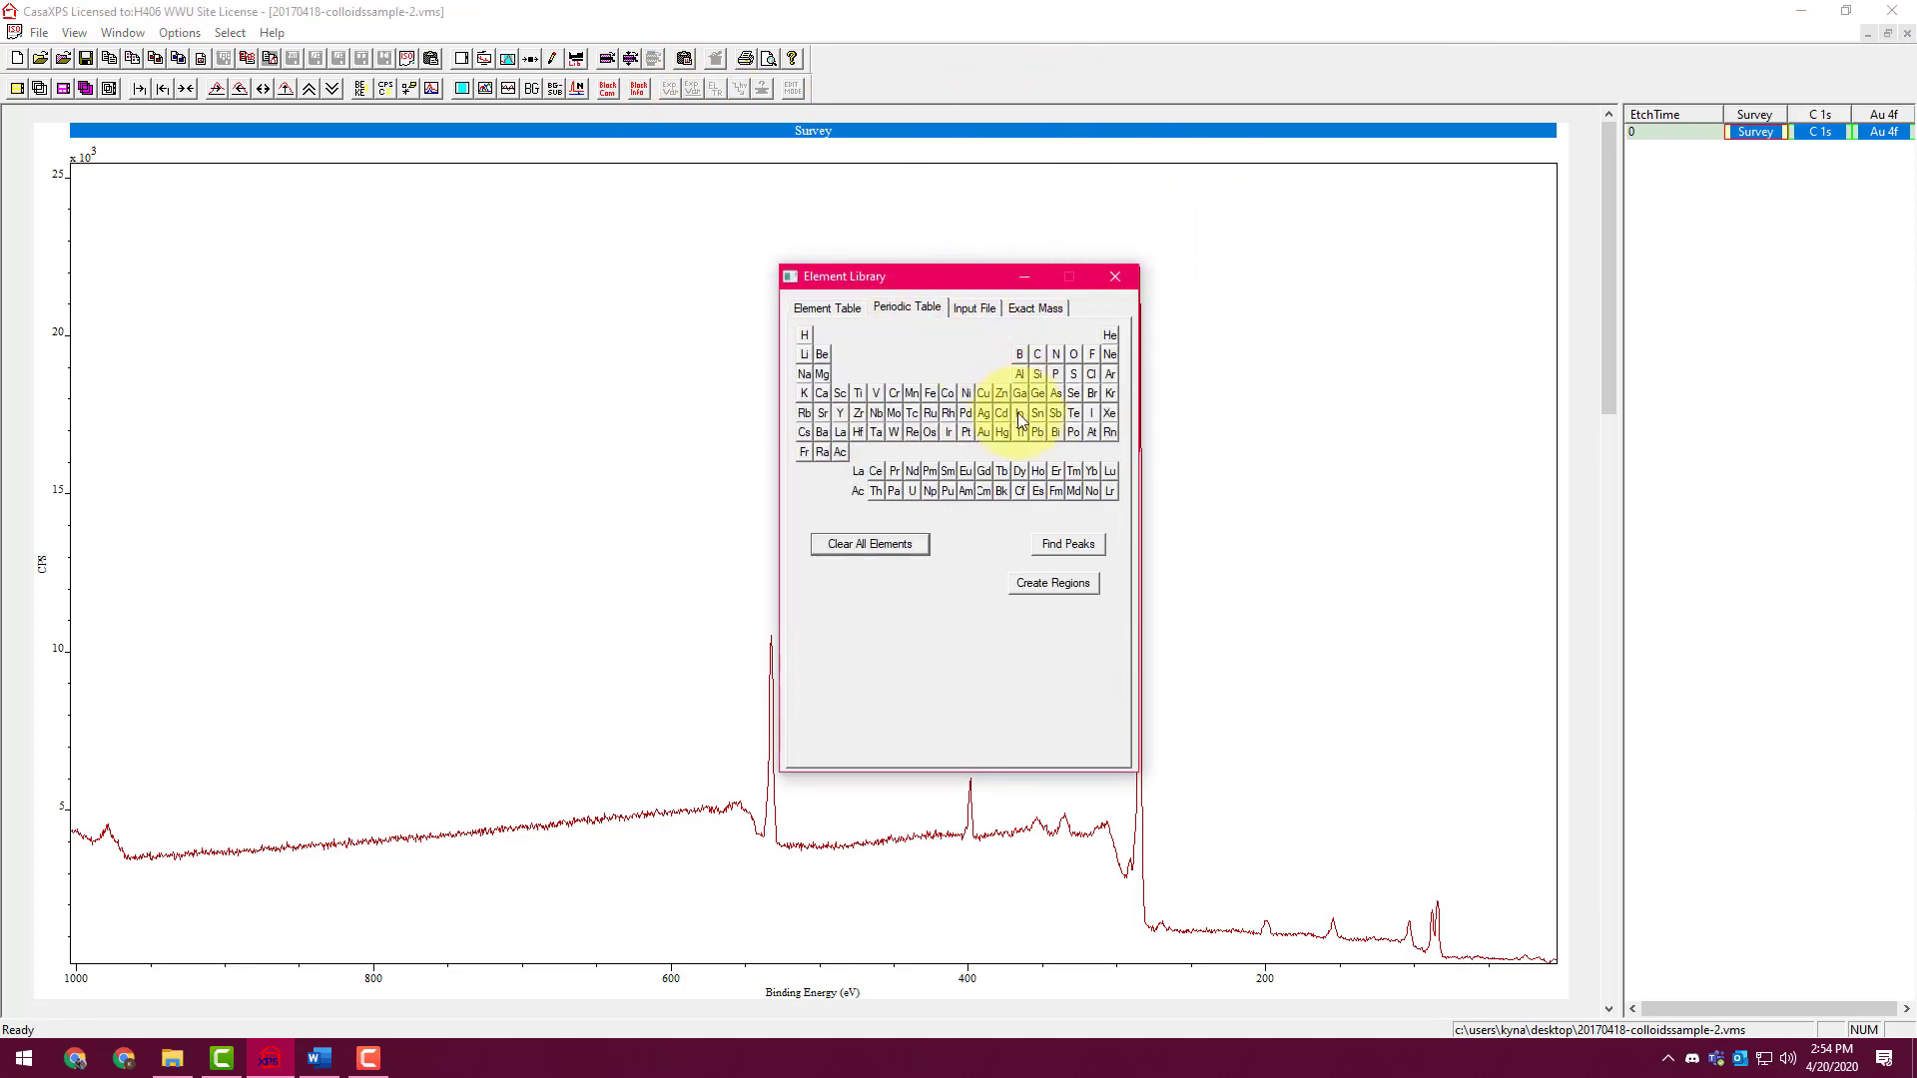
left_click(1037, 374)
left_click_drag(968, 279, 825, 192)
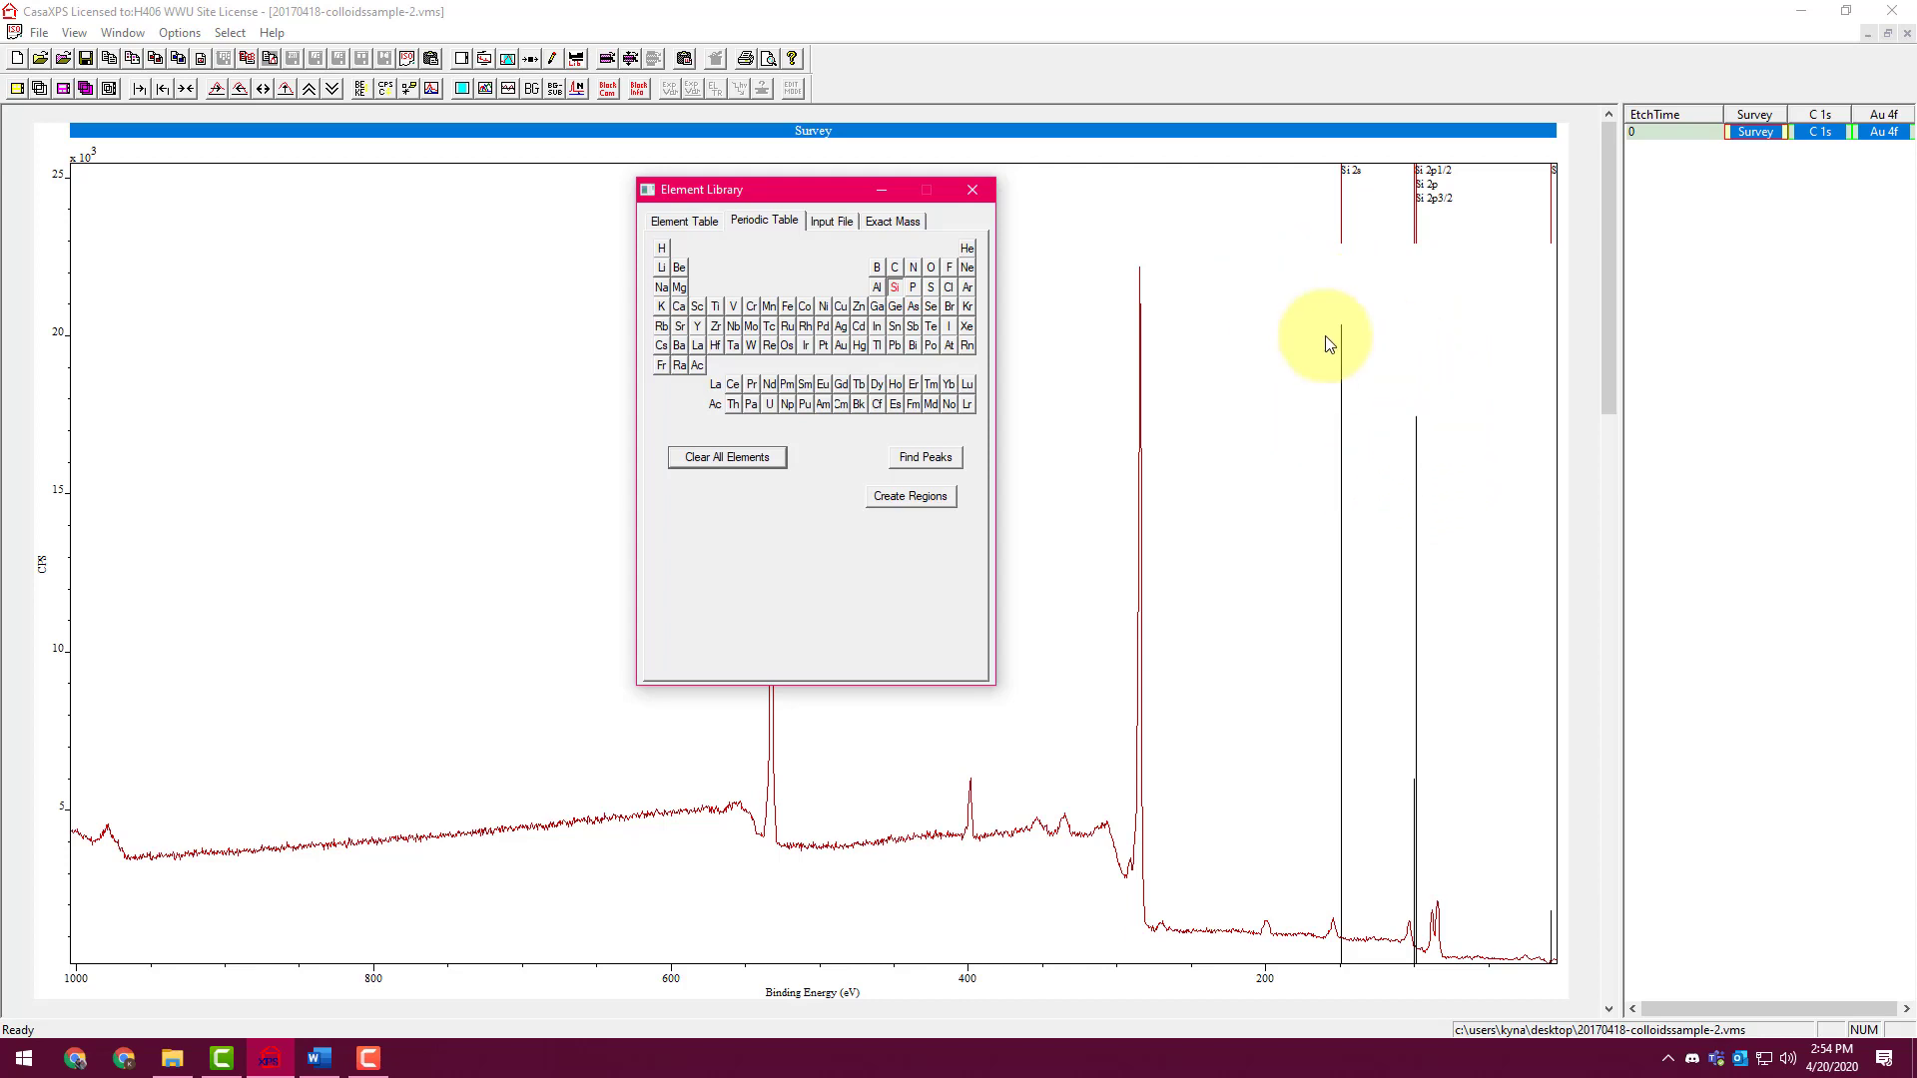
left_click(895, 289)
Compare gold's line markers with the unobstructed Survey spectrum, hide them and close the Element Library
left_click(838, 347)
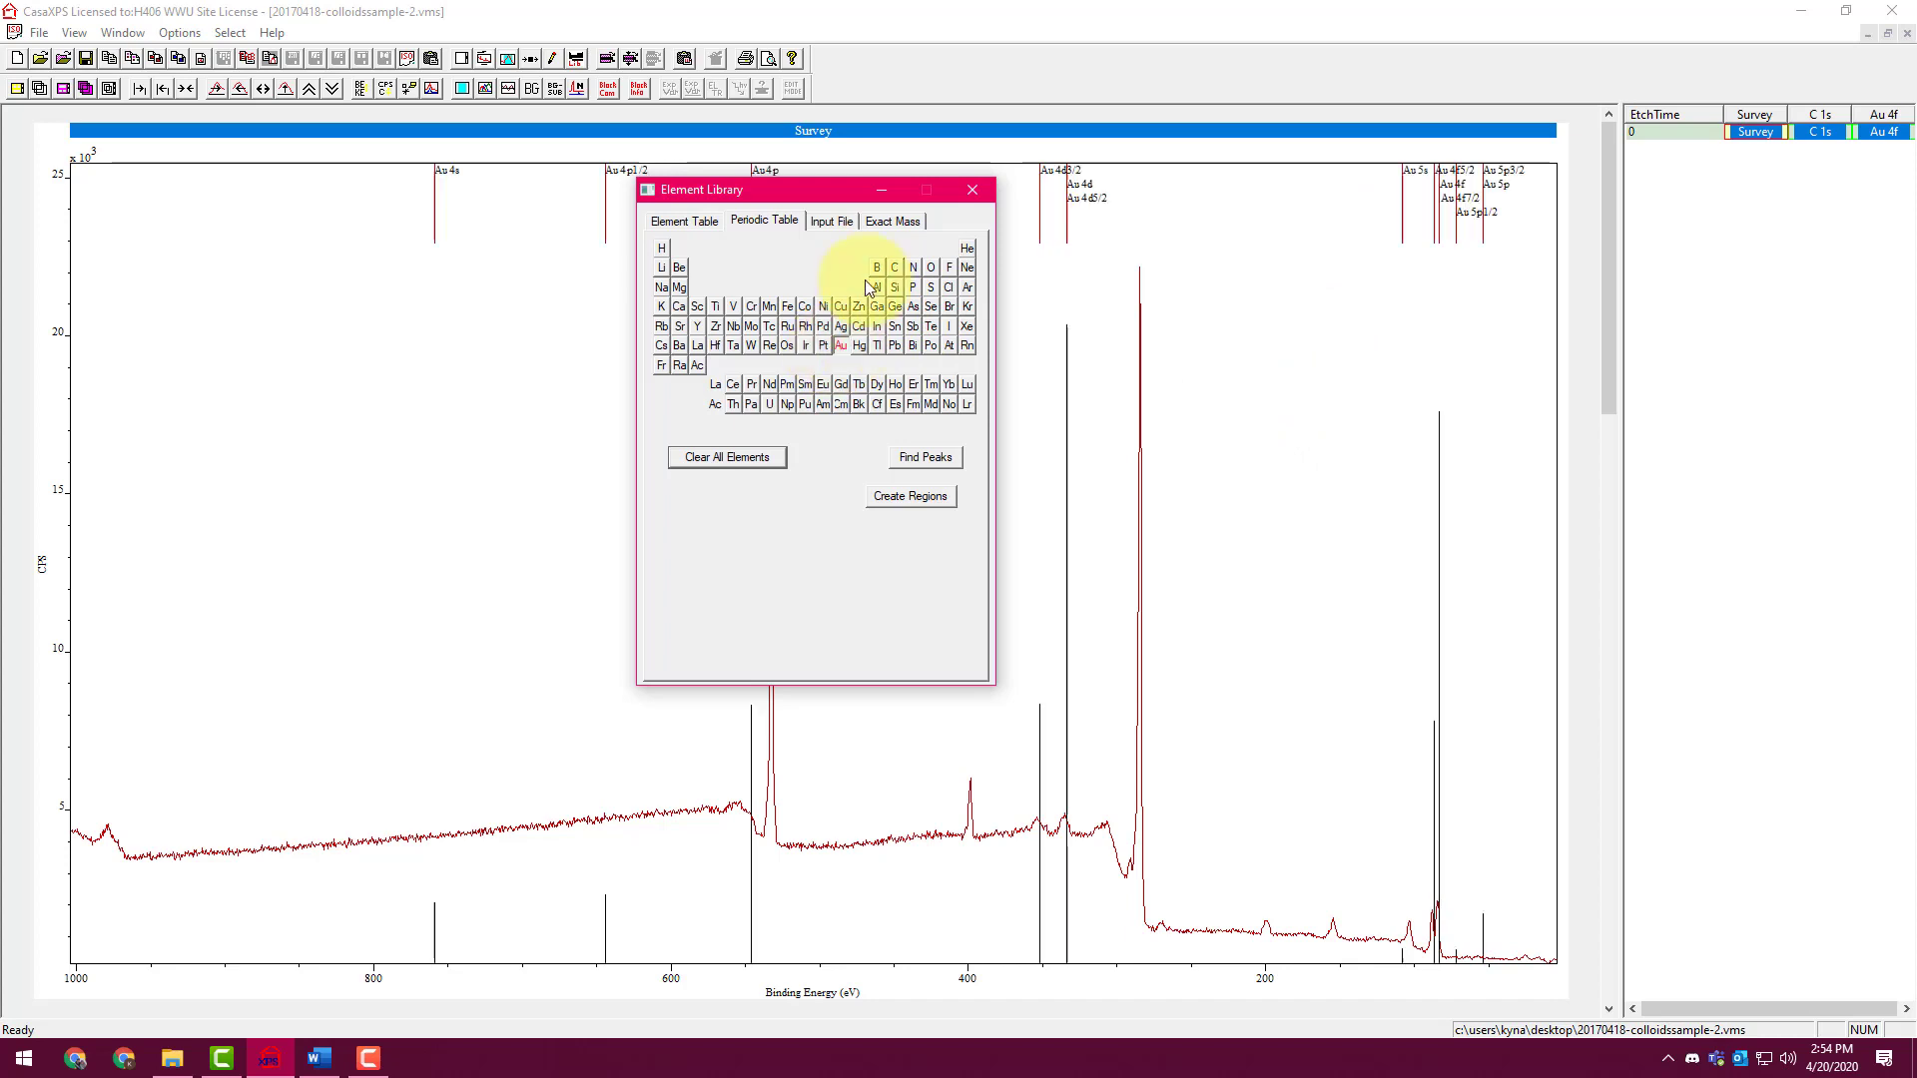
mouse_move(807, 196)
left_mouse_down()
mouse_move(573, 263)
mouse_move(328, 293)
left_mouse_up()
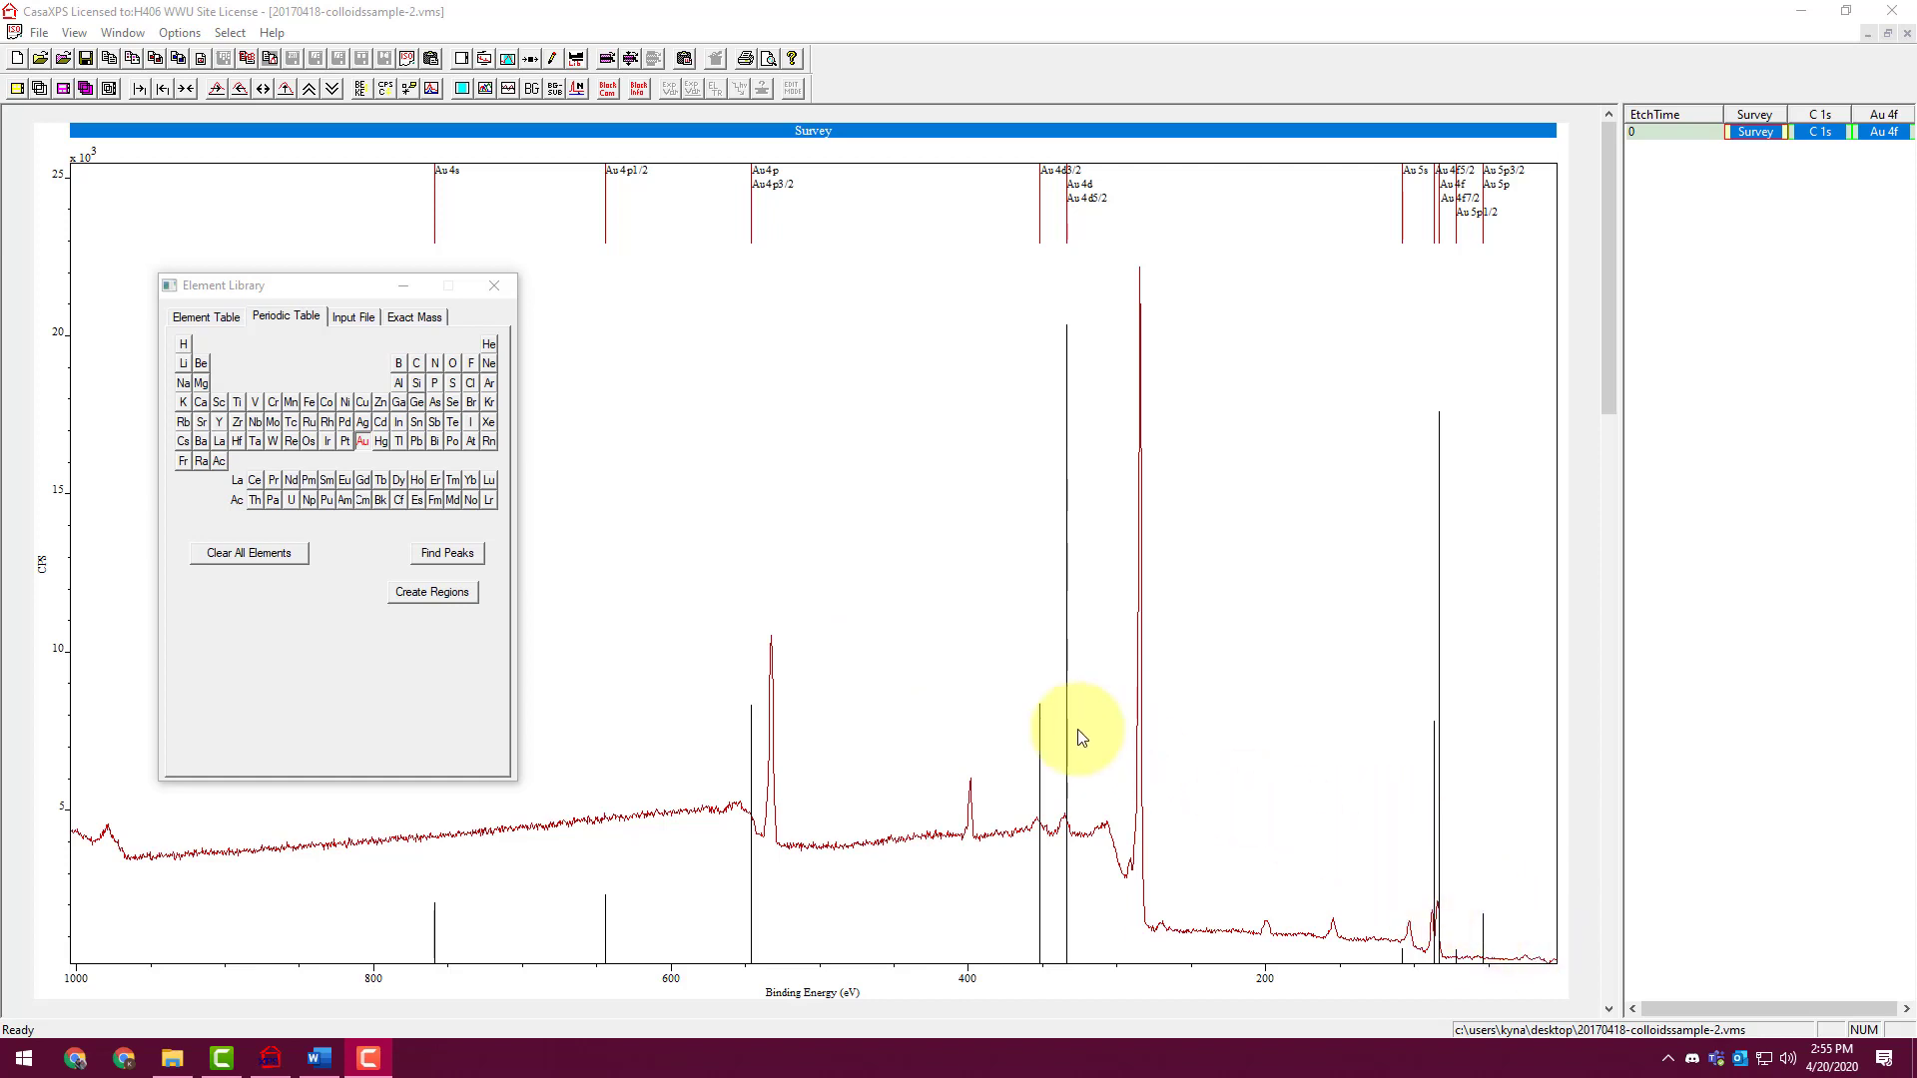
left_click(363, 441)
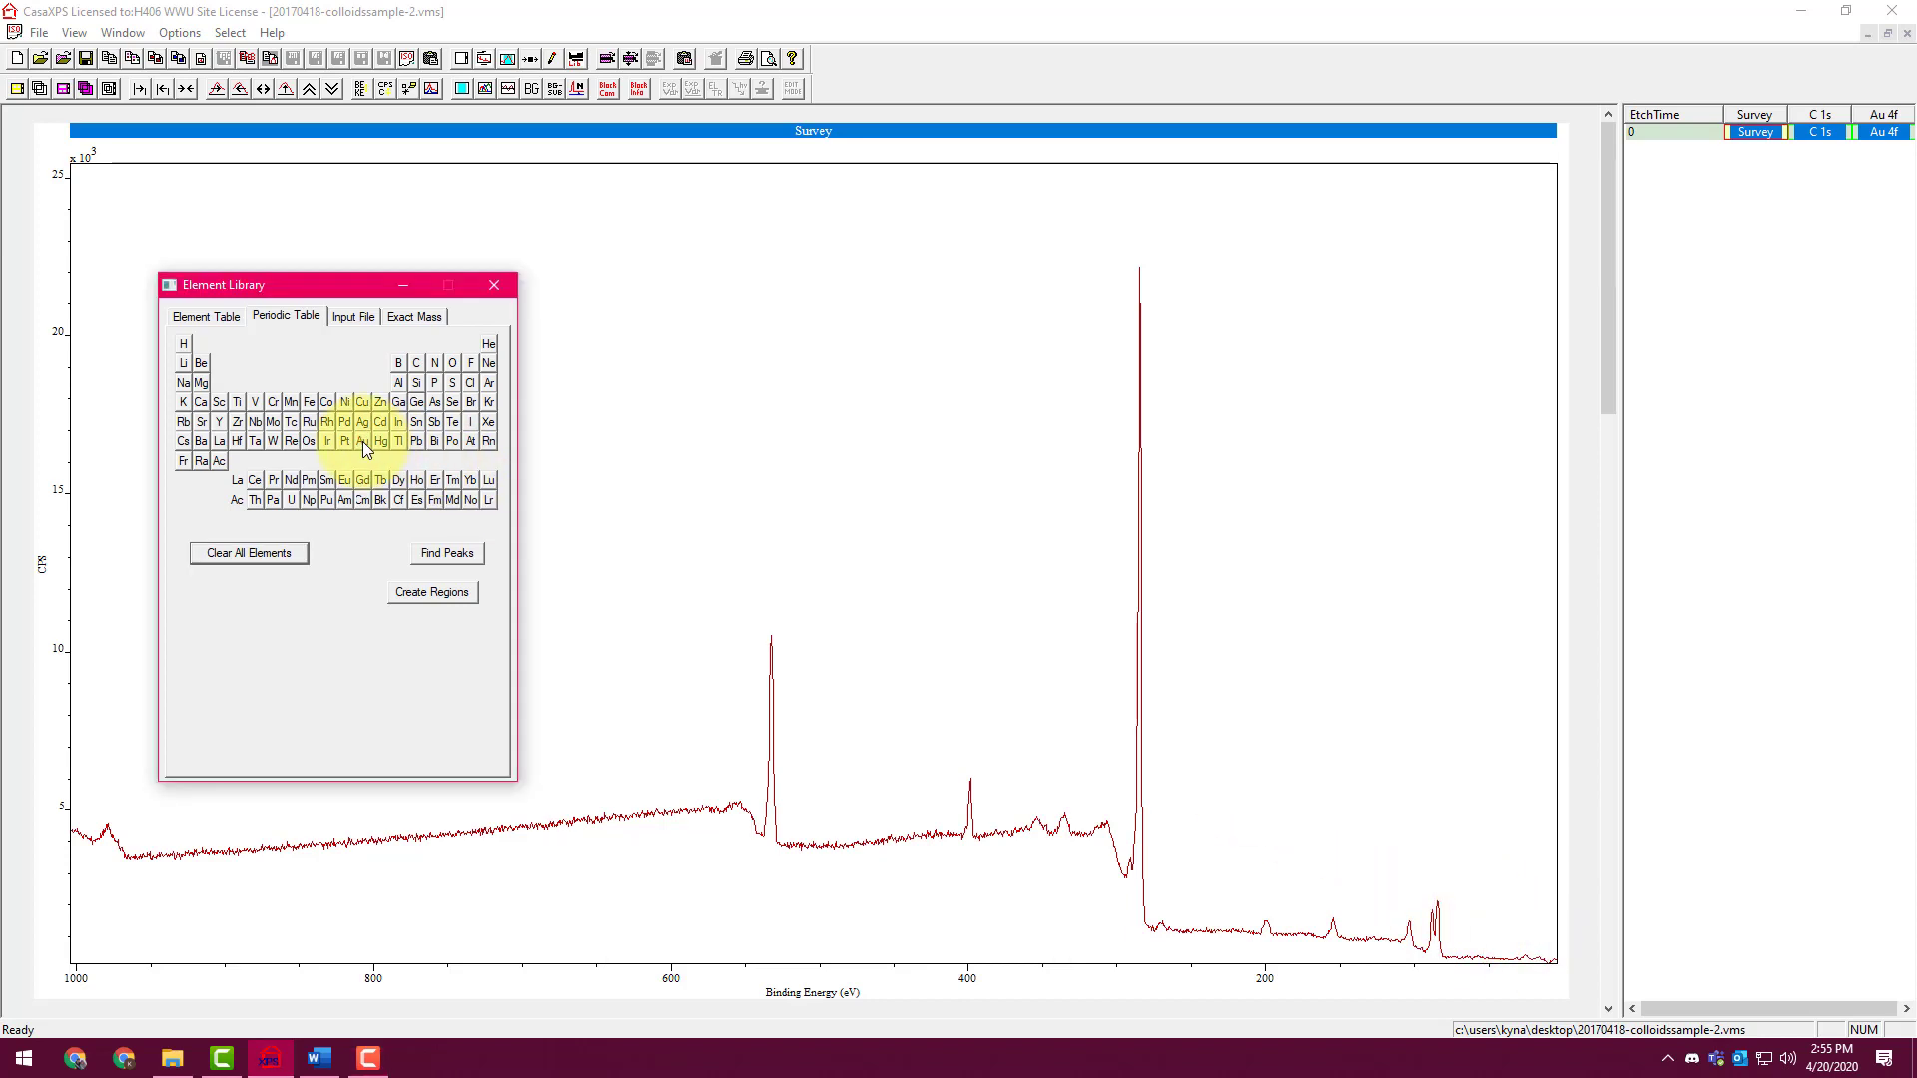
left_click(494, 287)
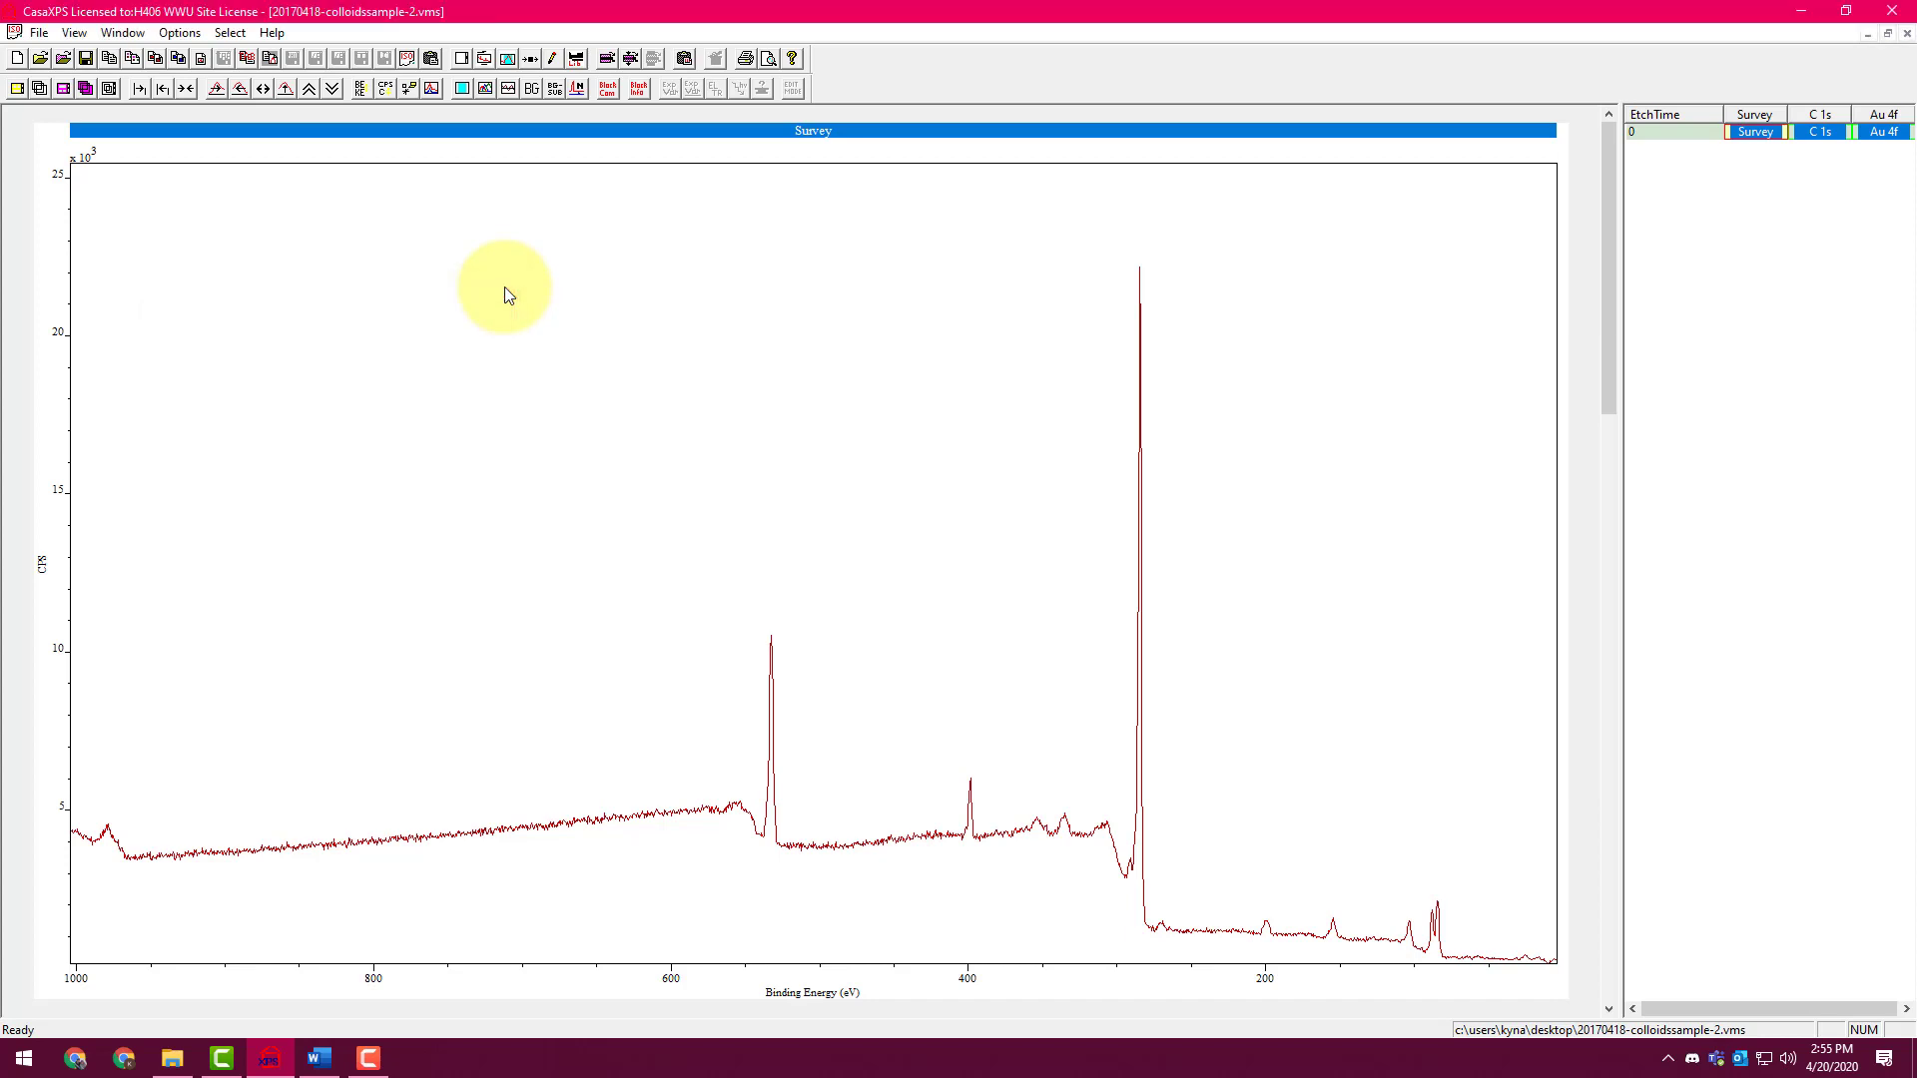
Create a quantification region around the Survey spectrum's strongest peak near 285 eV, spanning about 371 to 223 eV
left_click(504, 60)
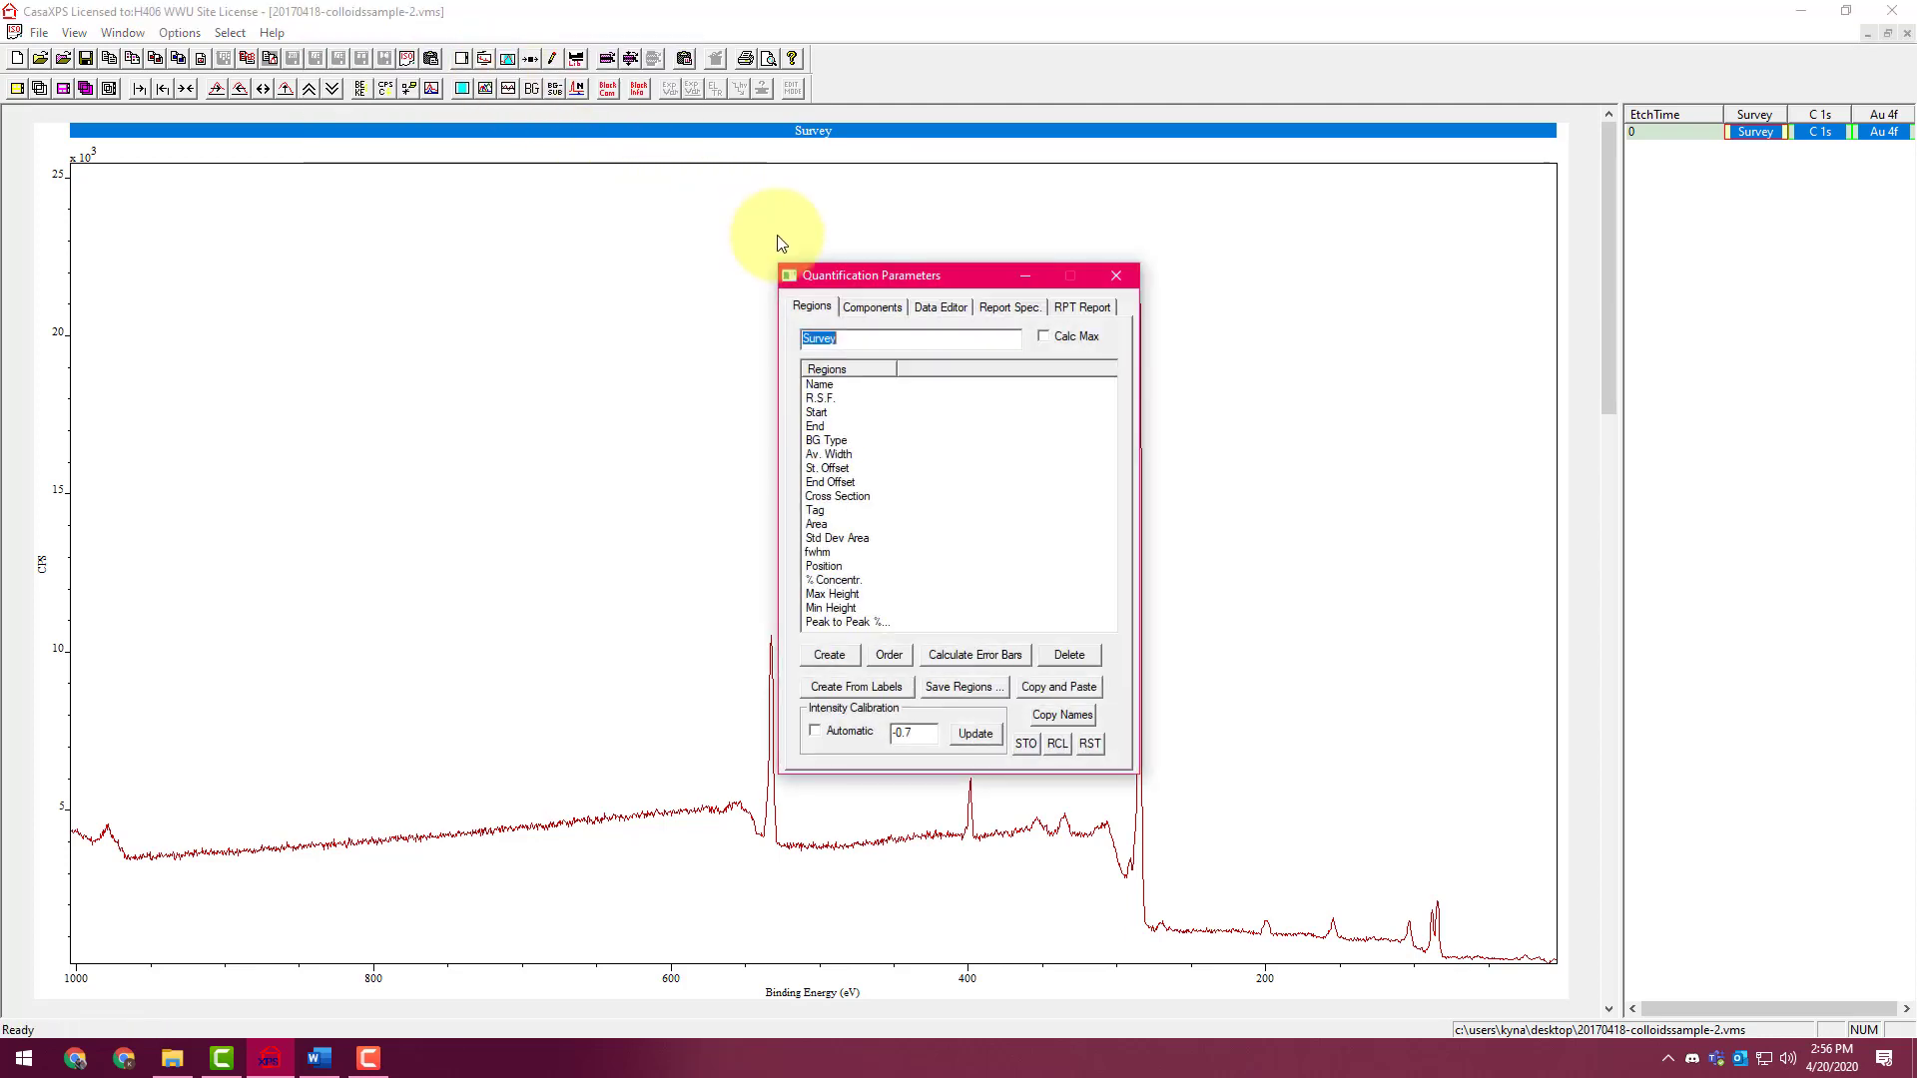
left_click_drag(935, 274, 1736, 18)
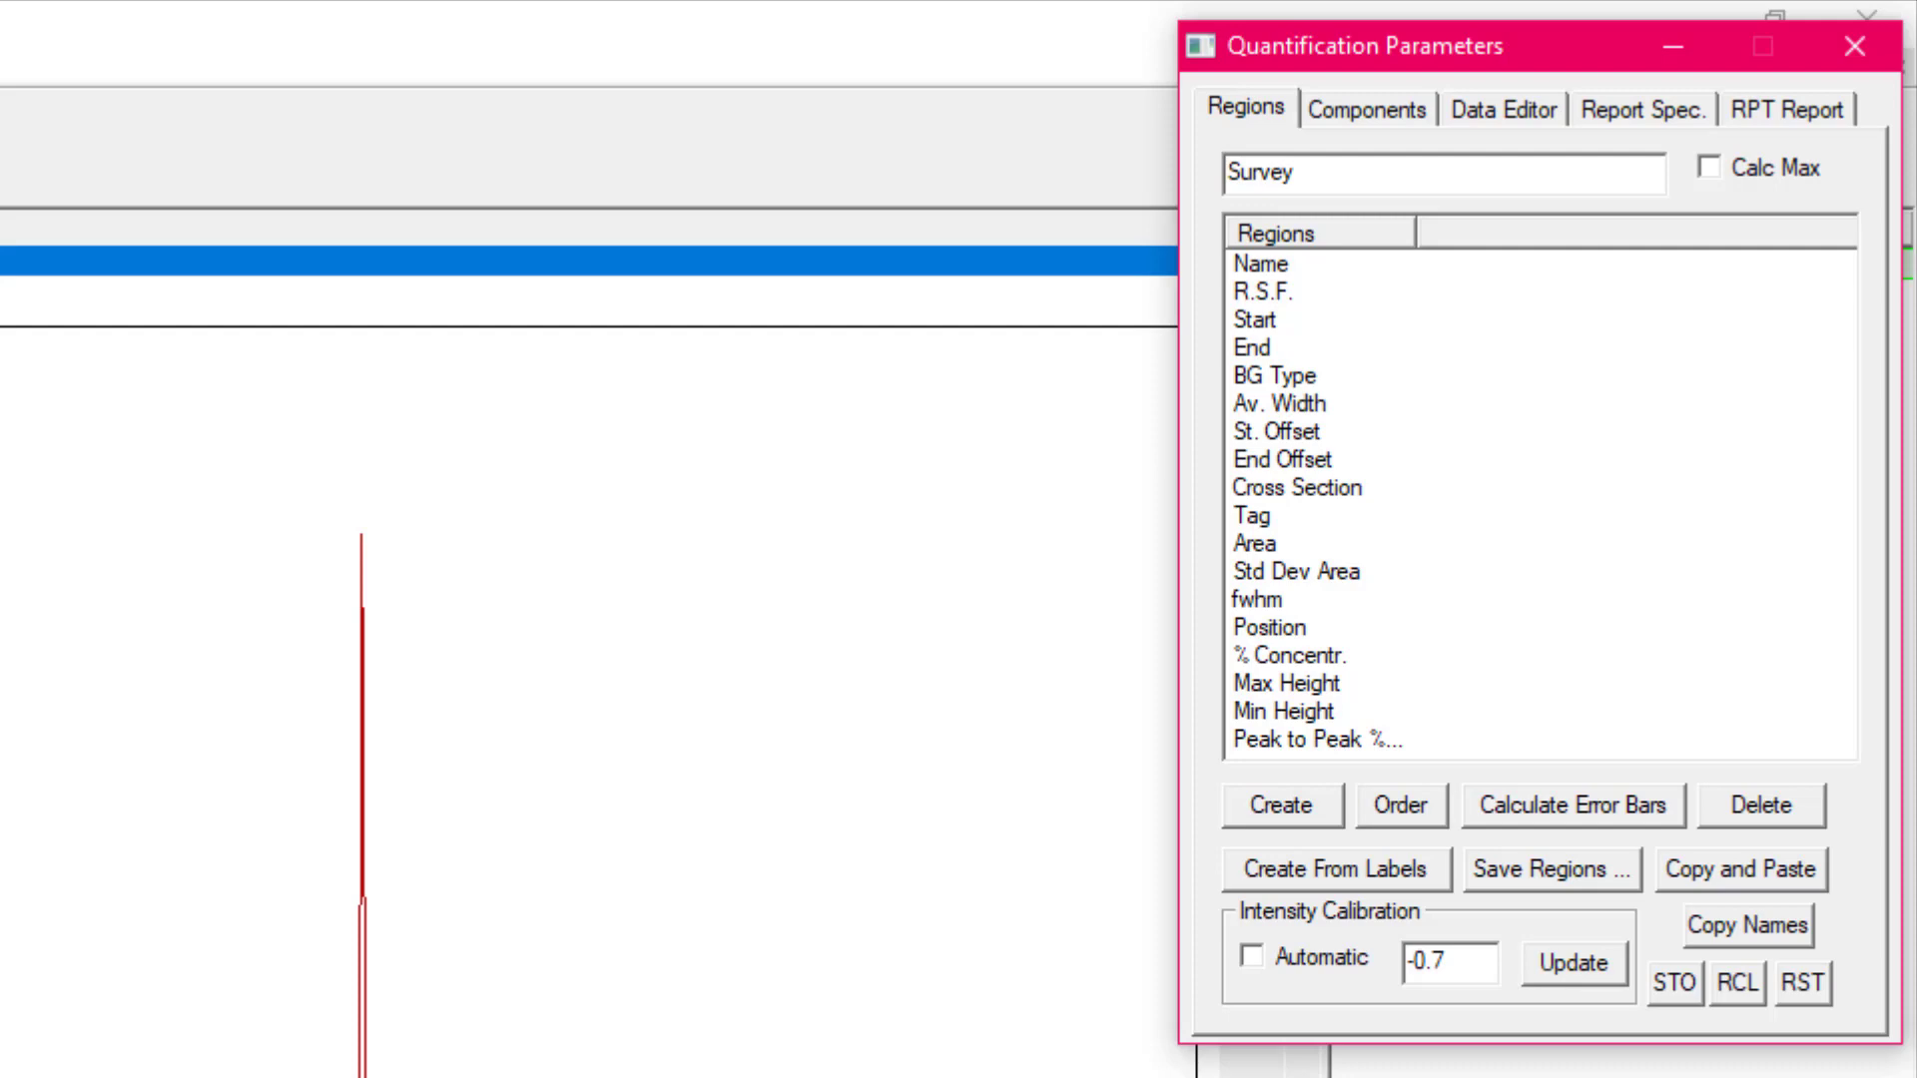
left_click_drag(106, 482, 375, 966)
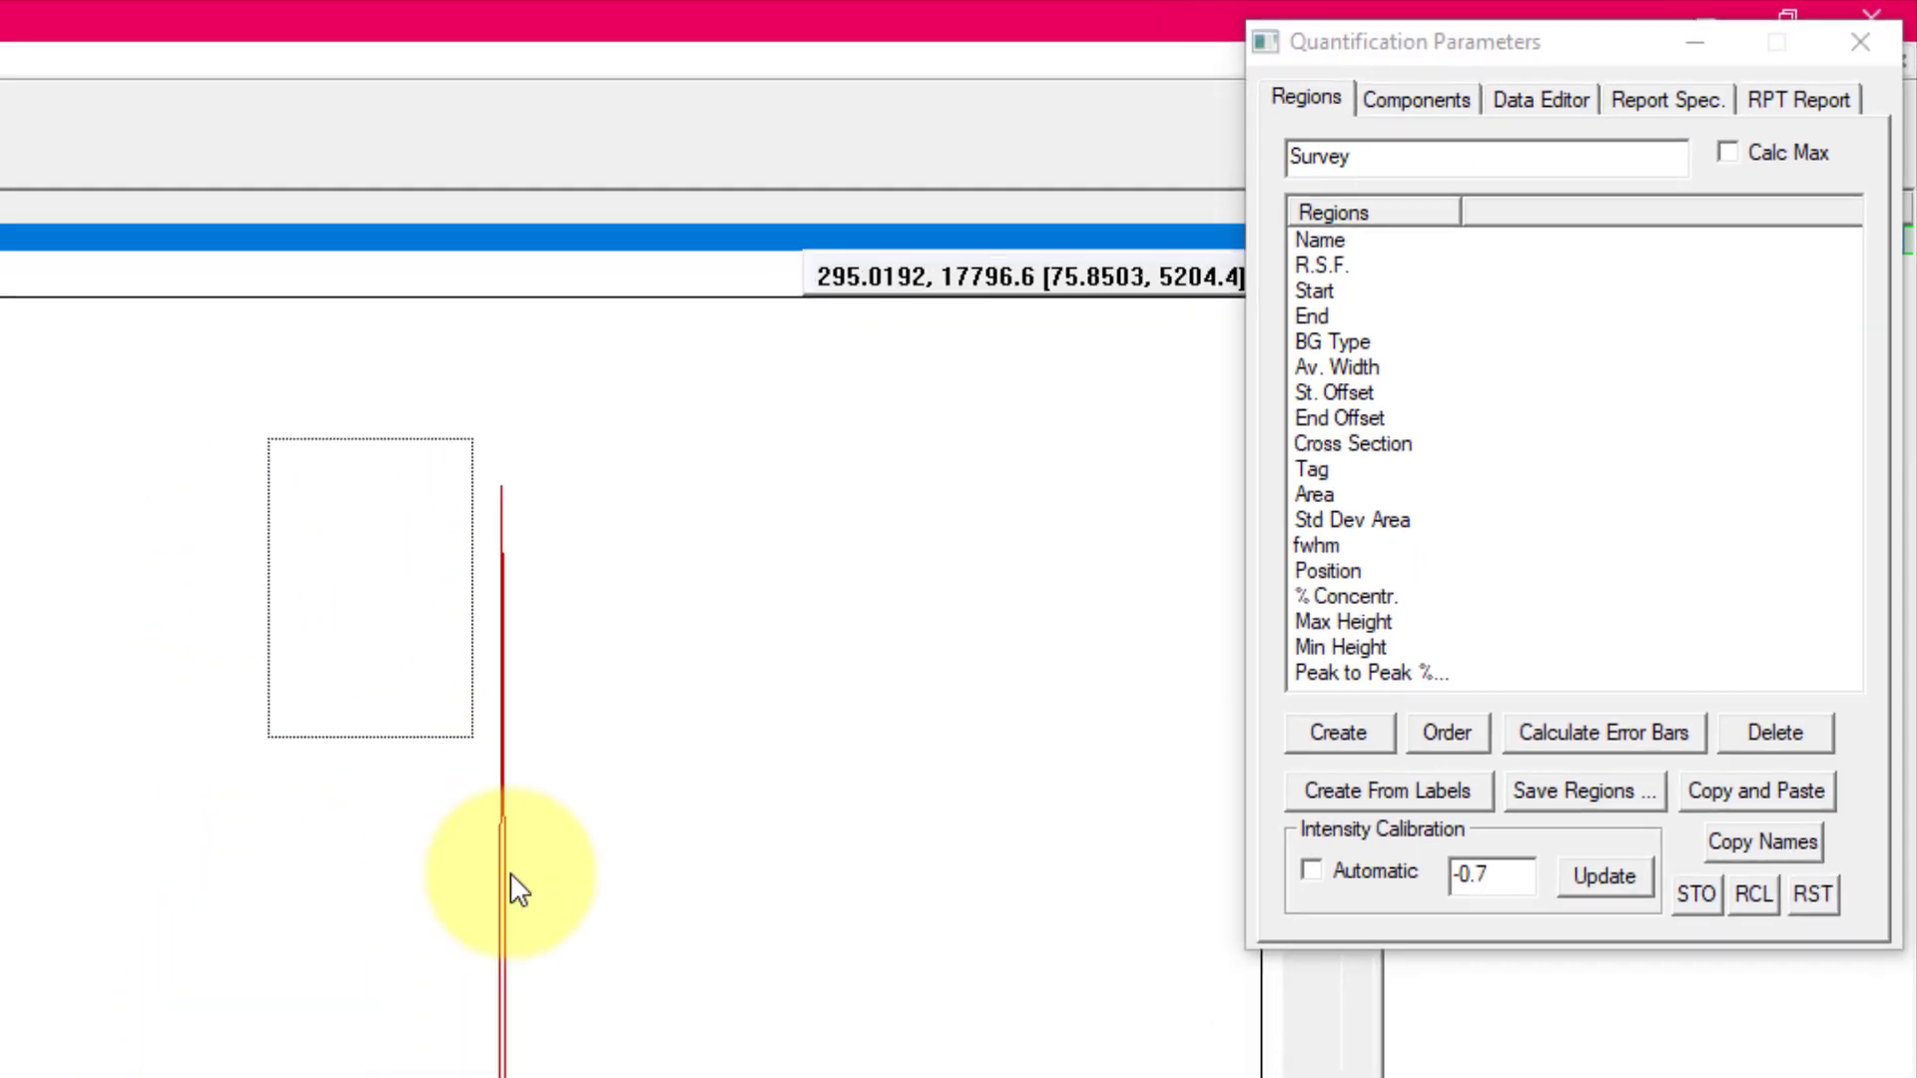
left_click_drag(512, 876, 683, 1077)
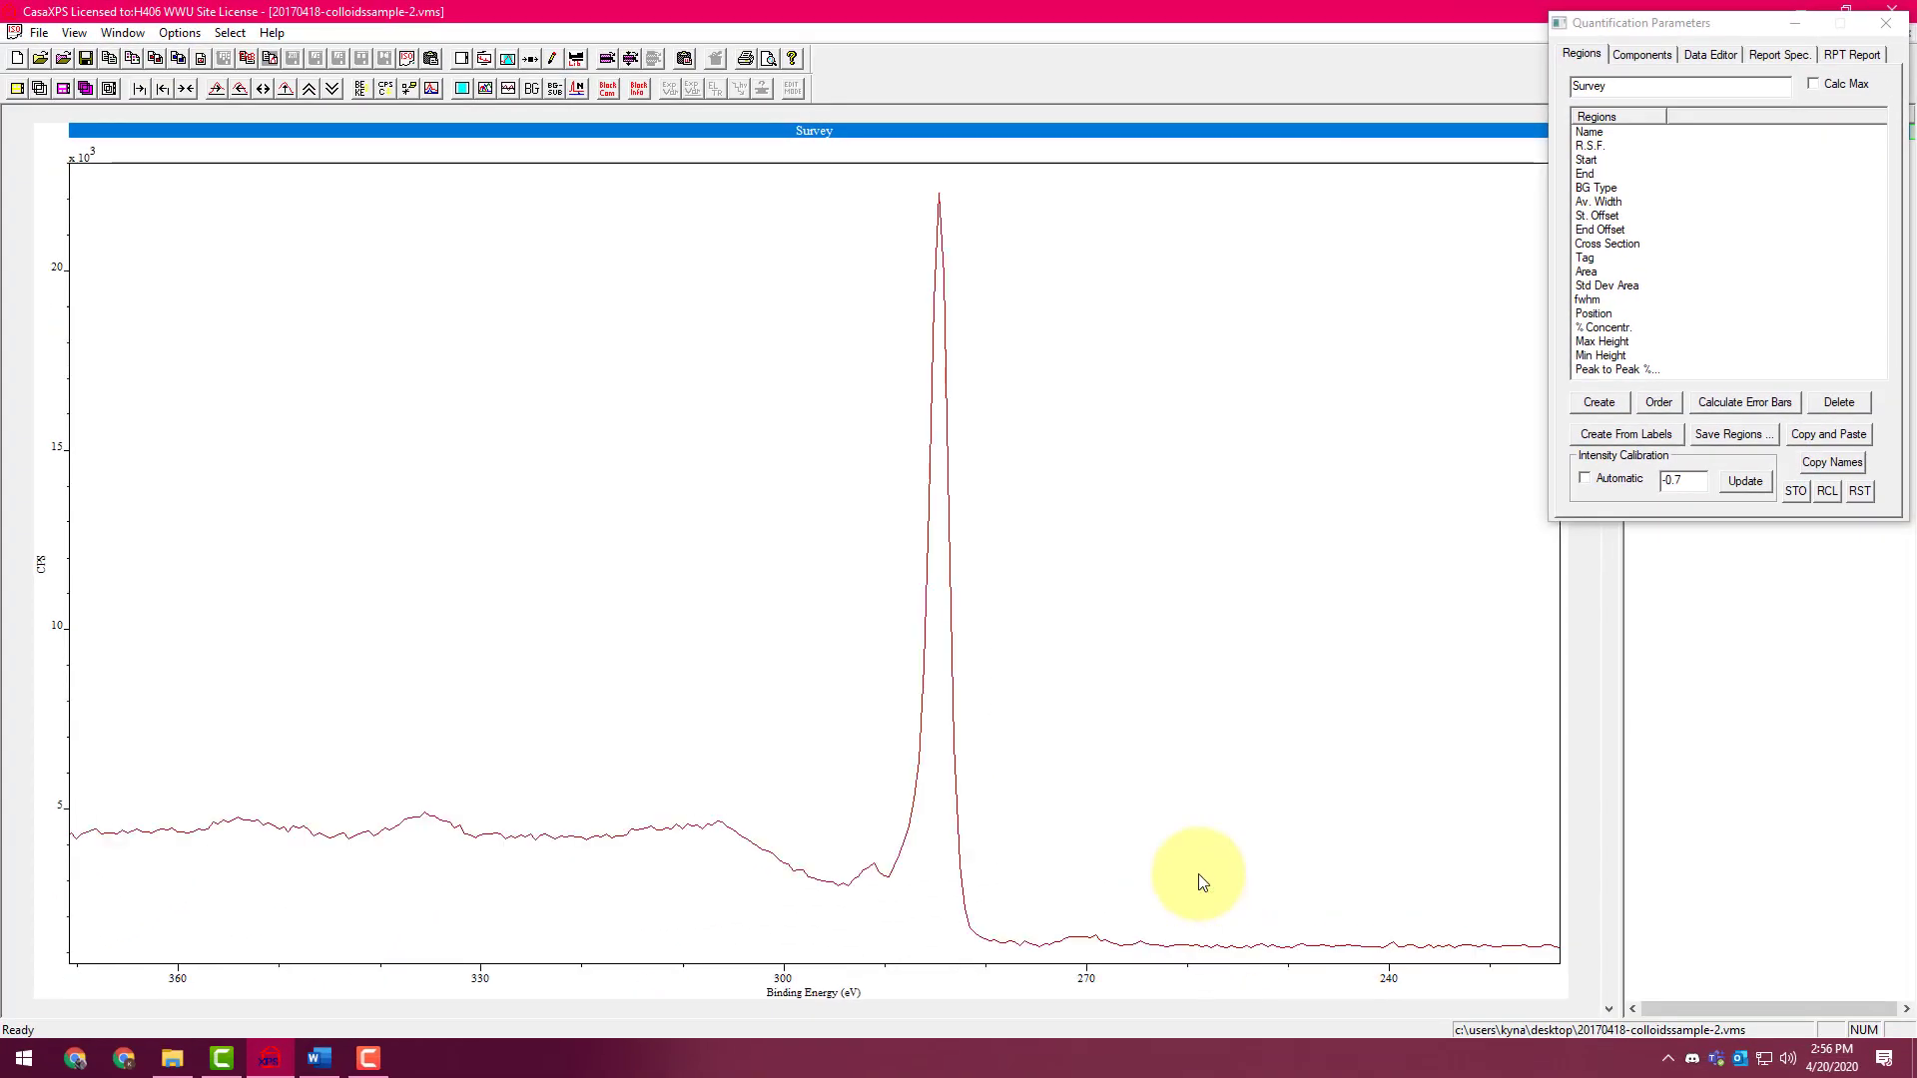
left_click(1580, 60)
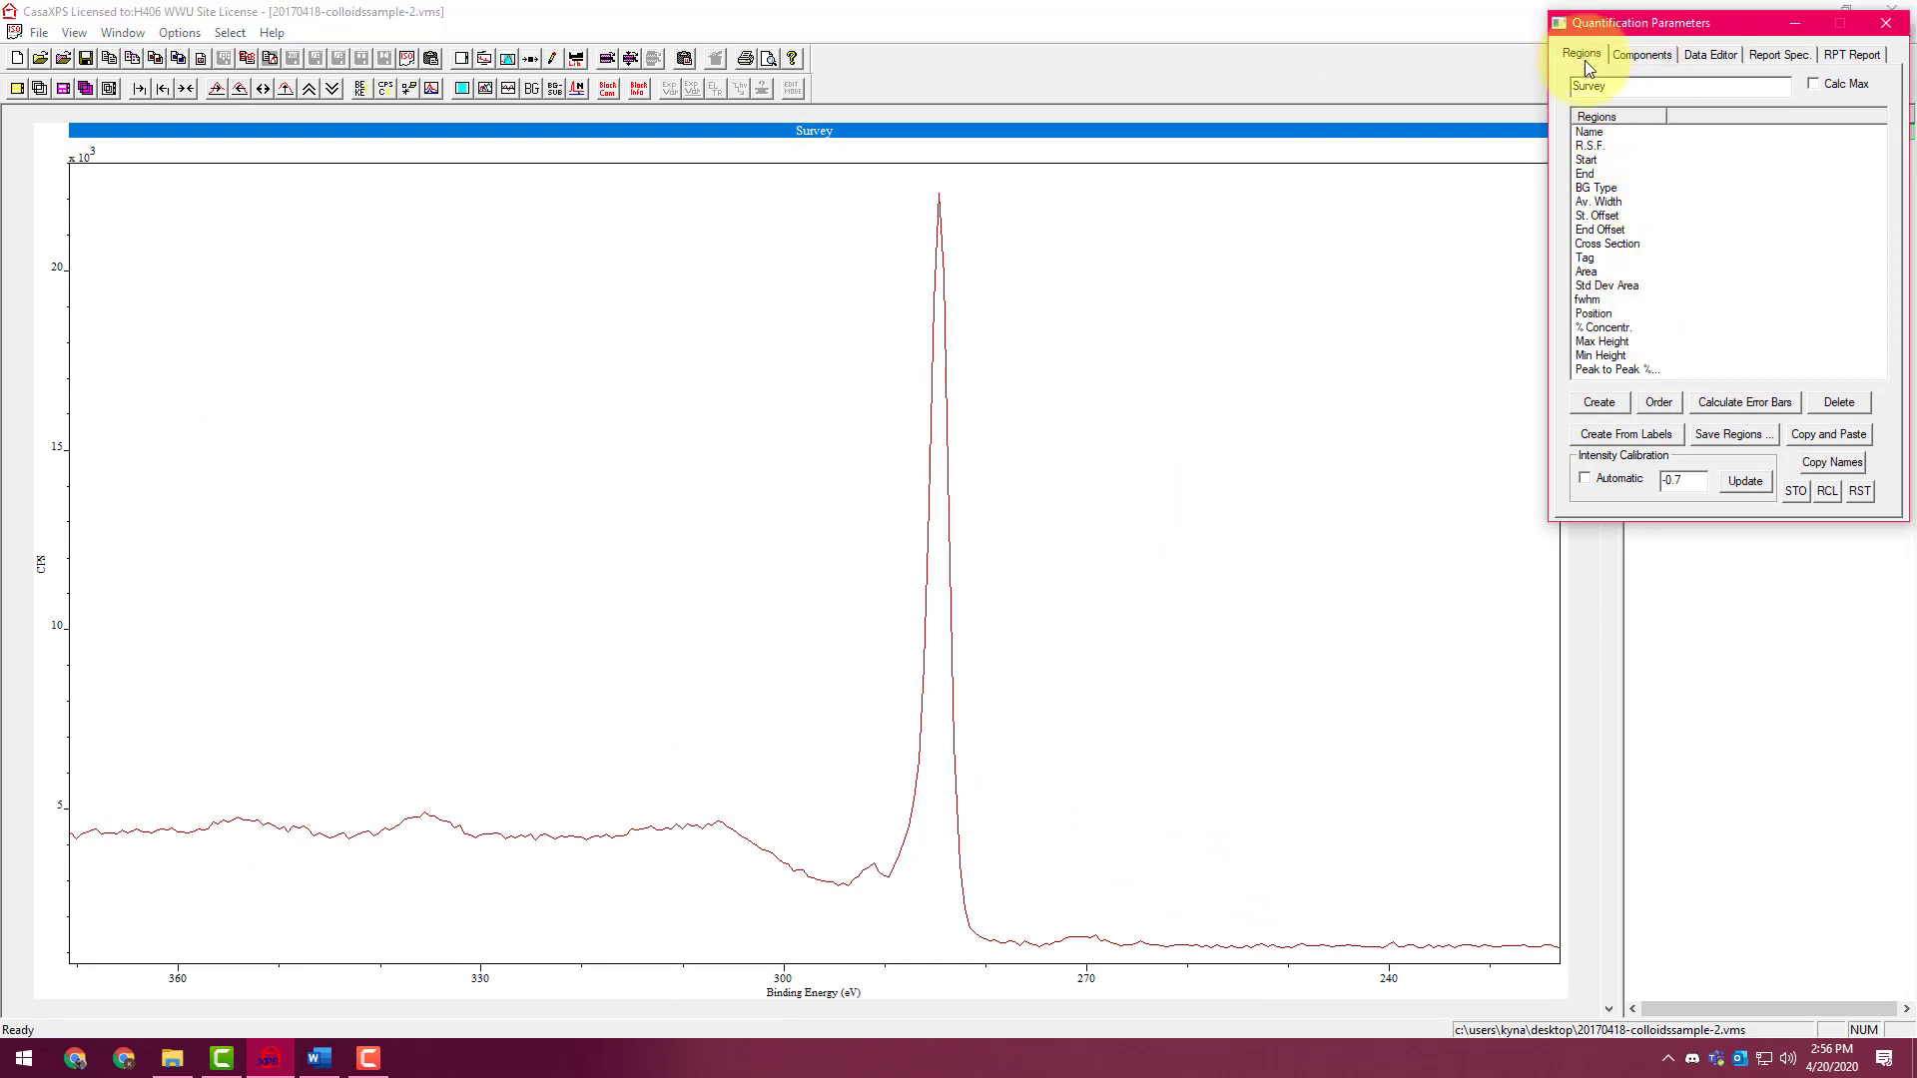
left_click(1601, 403)
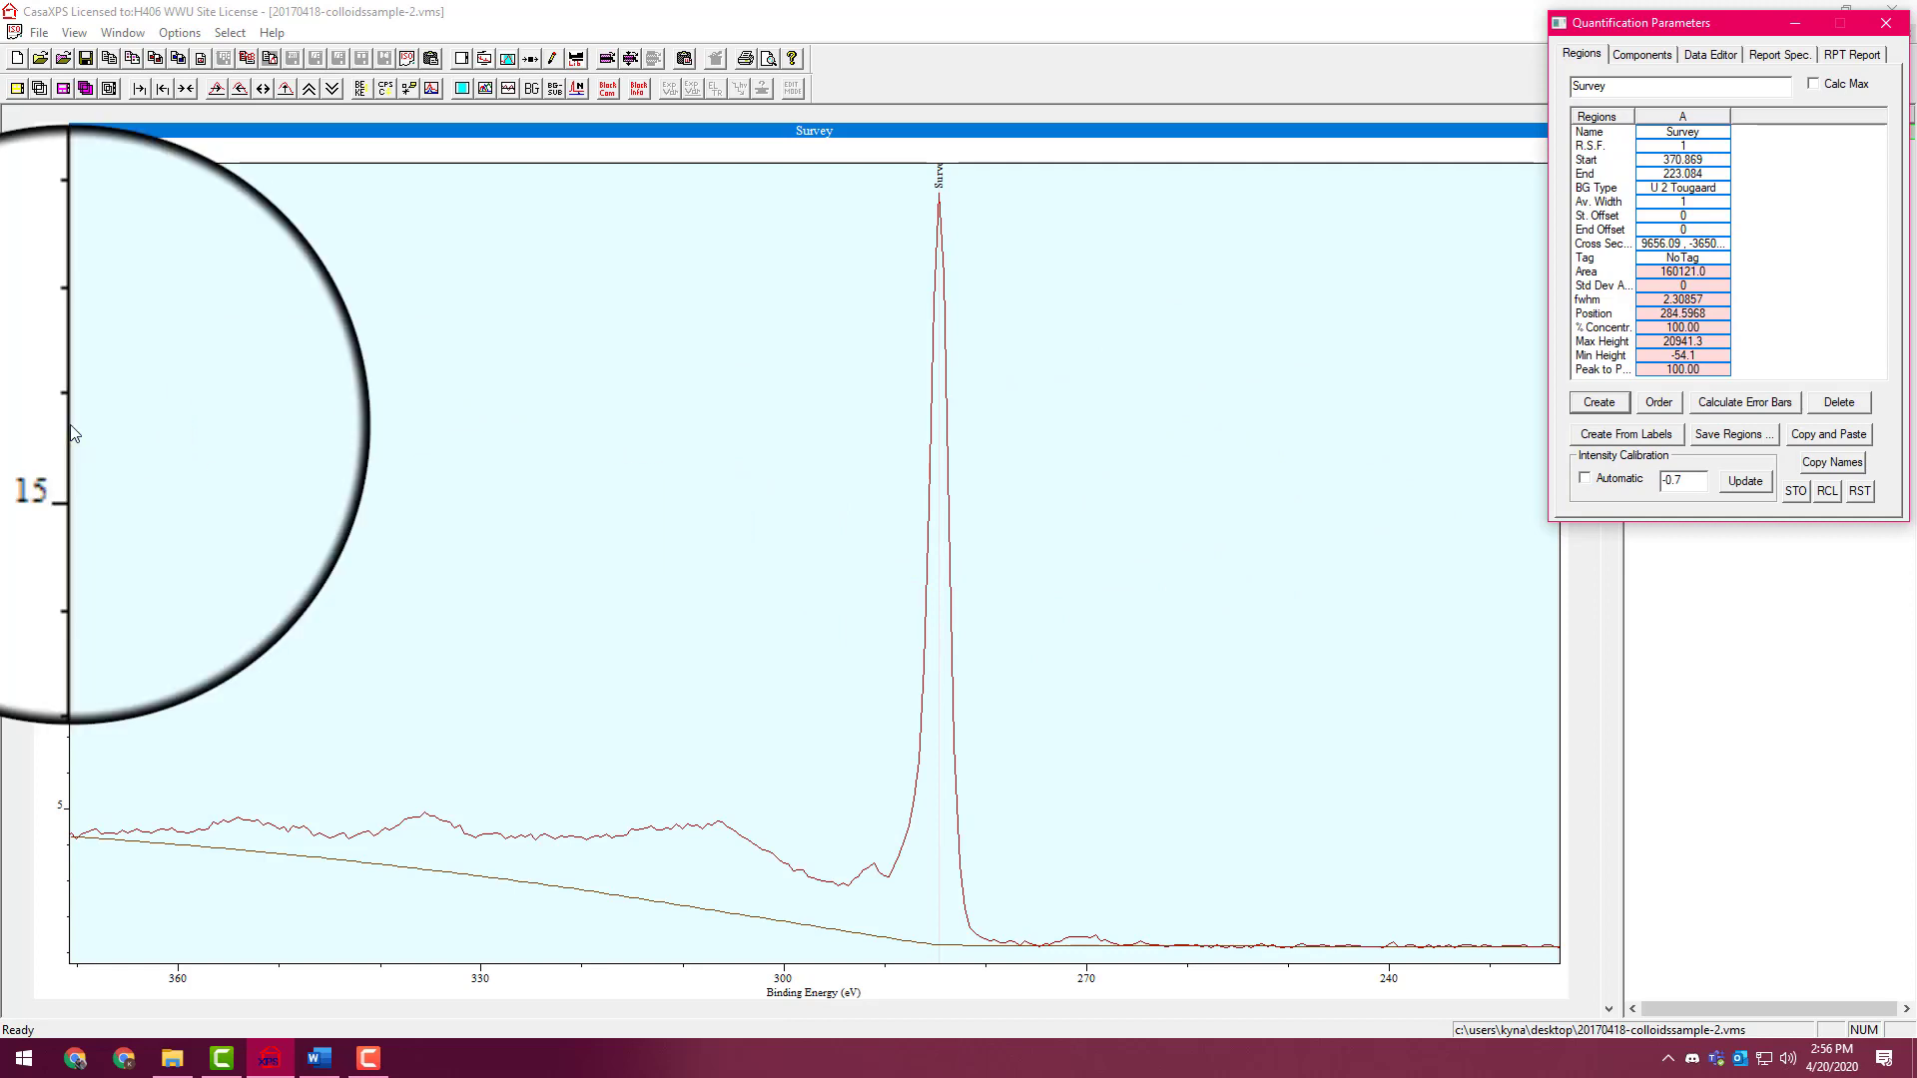
Move the region's limits inward to about 354.7 eV at the start and 236.4 eV at the end
left_click_drag(70, 433, 184, 465)
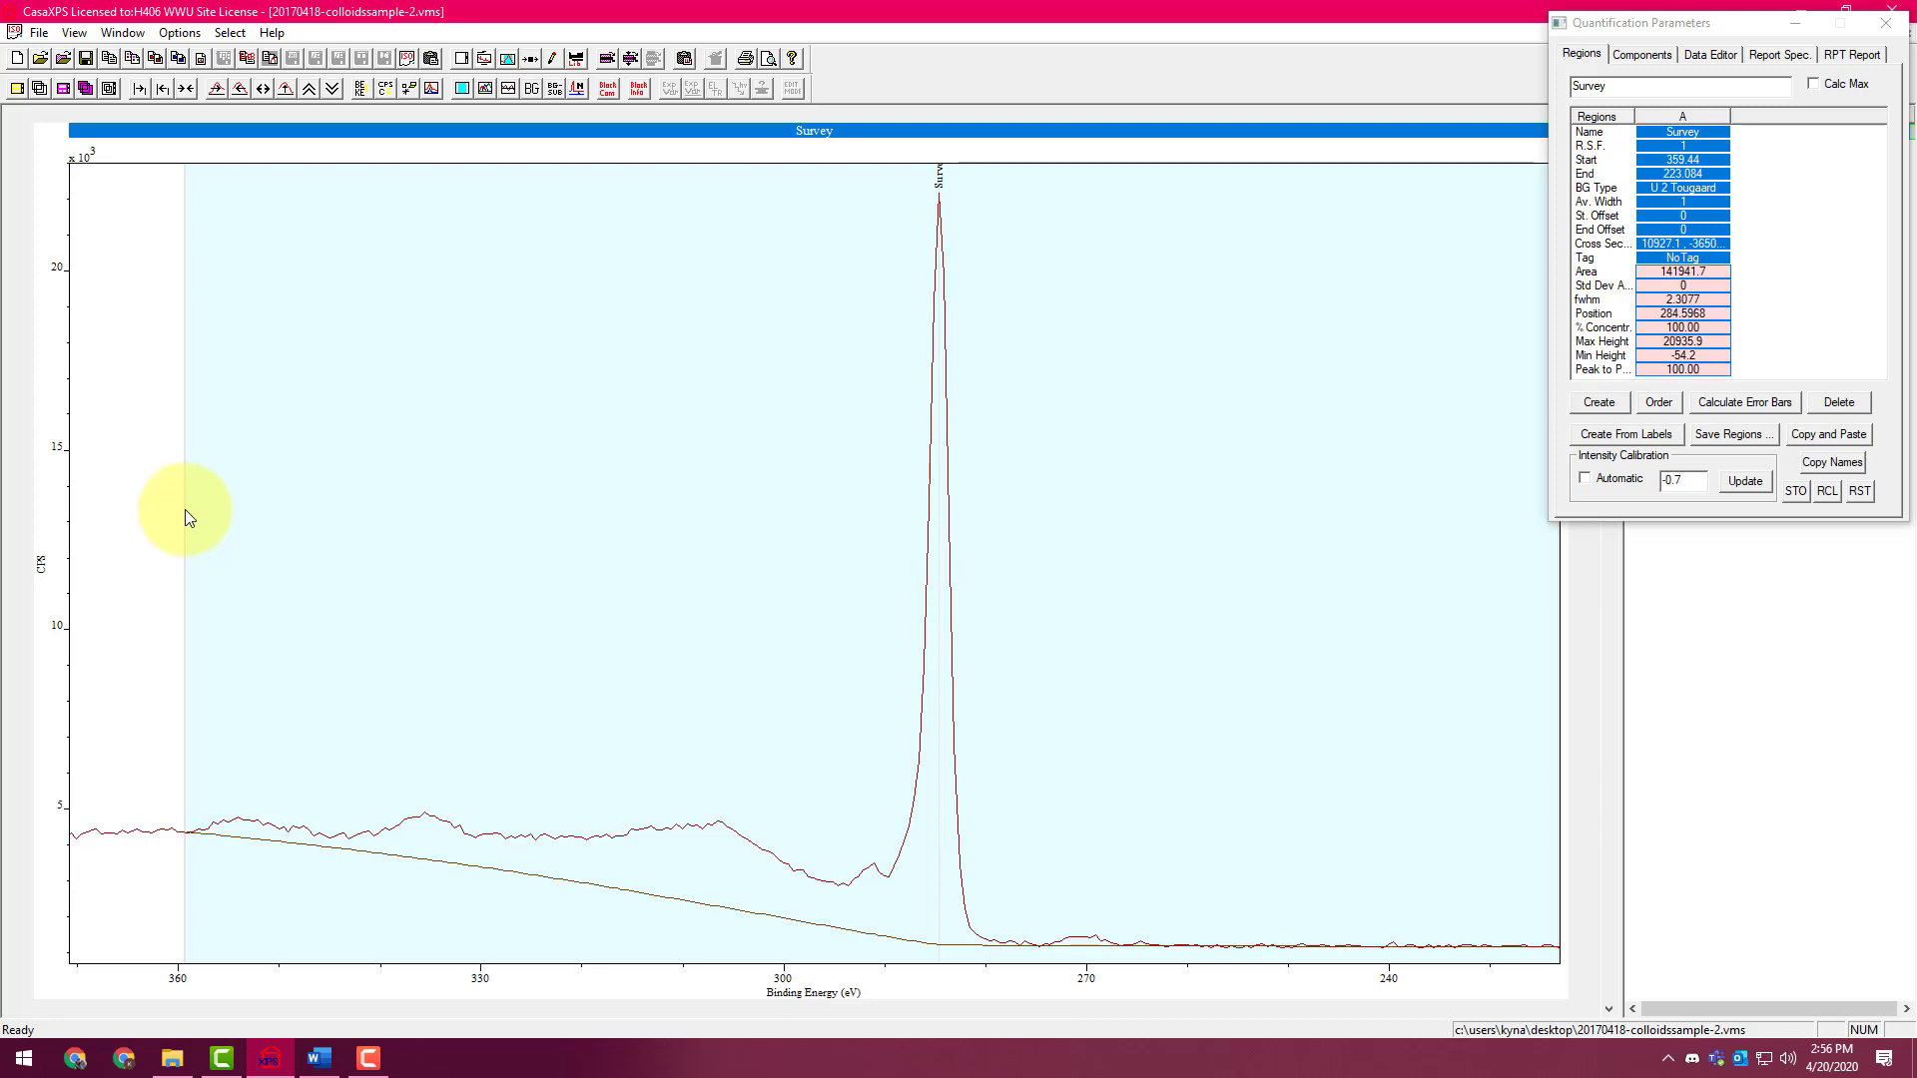
left_click_drag(184, 509, 231, 535)
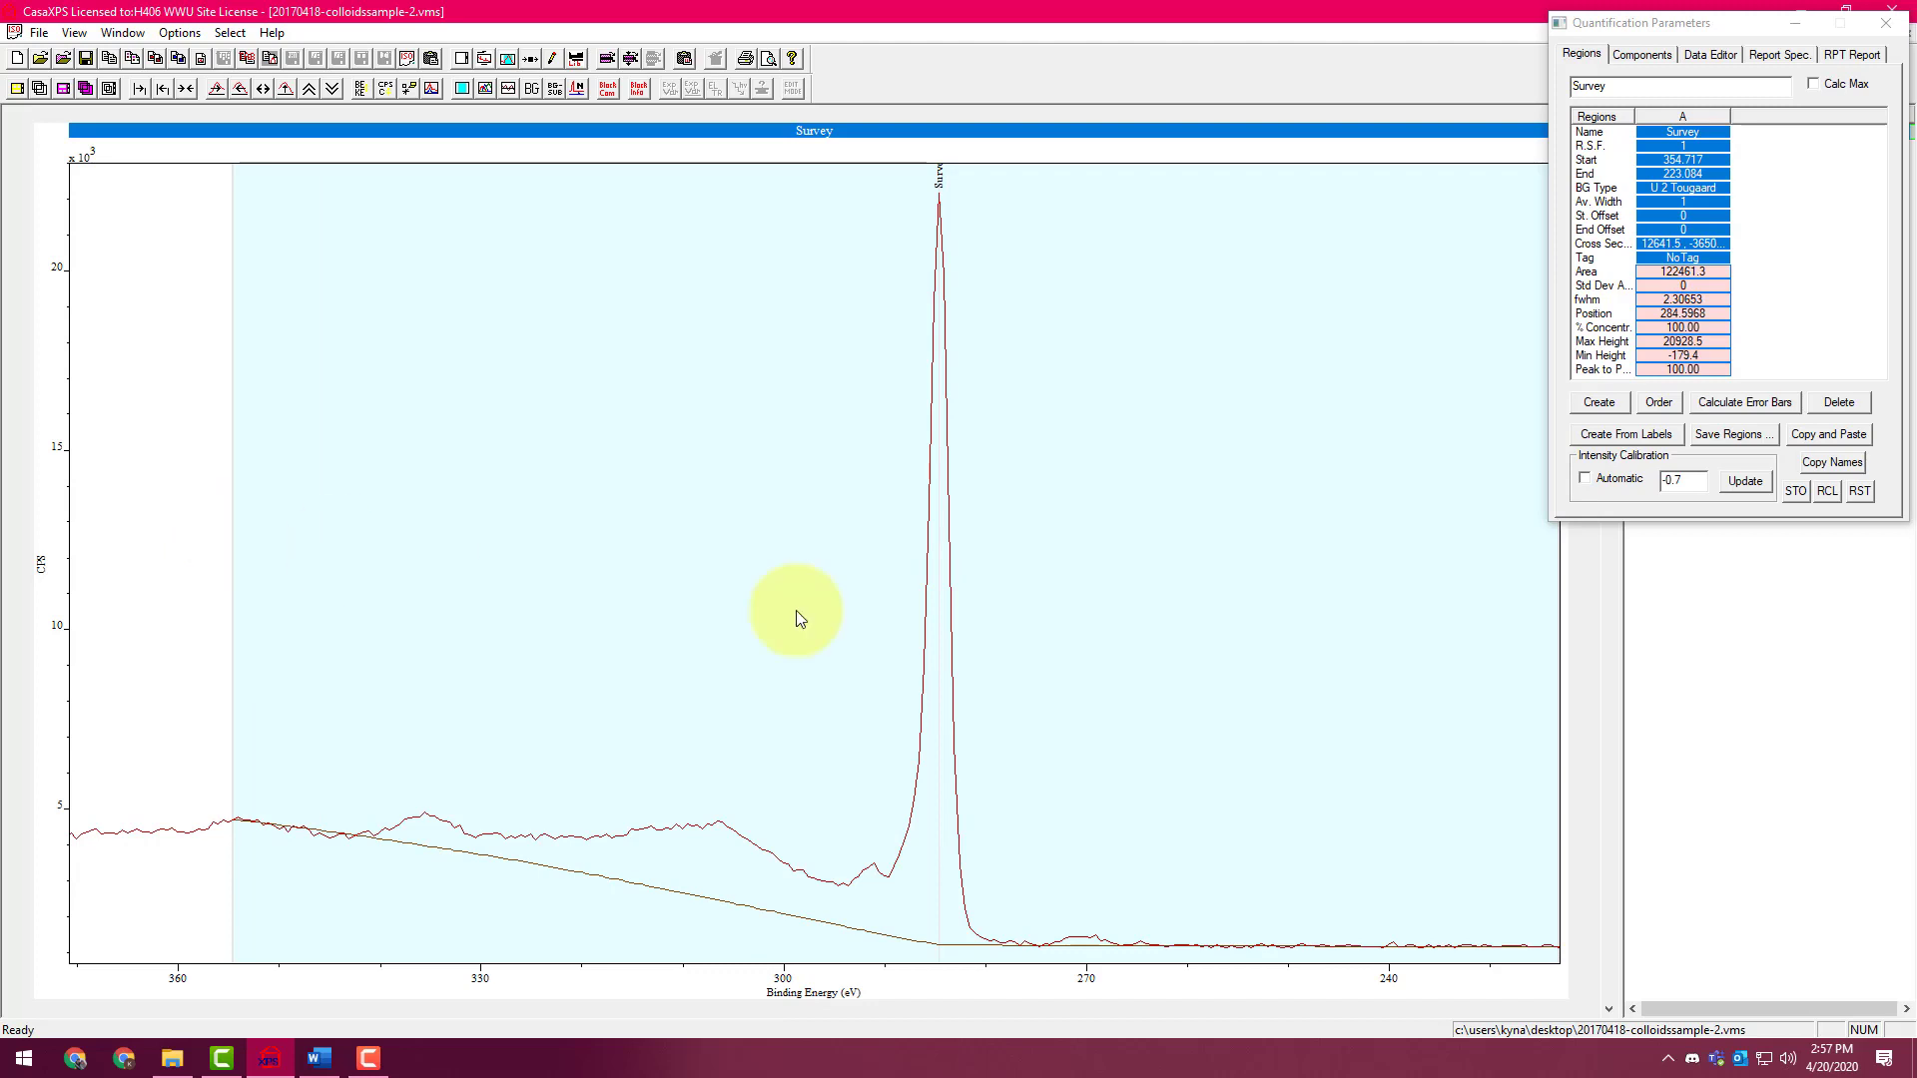
left_click_drag(1565, 629, 1426, 639)
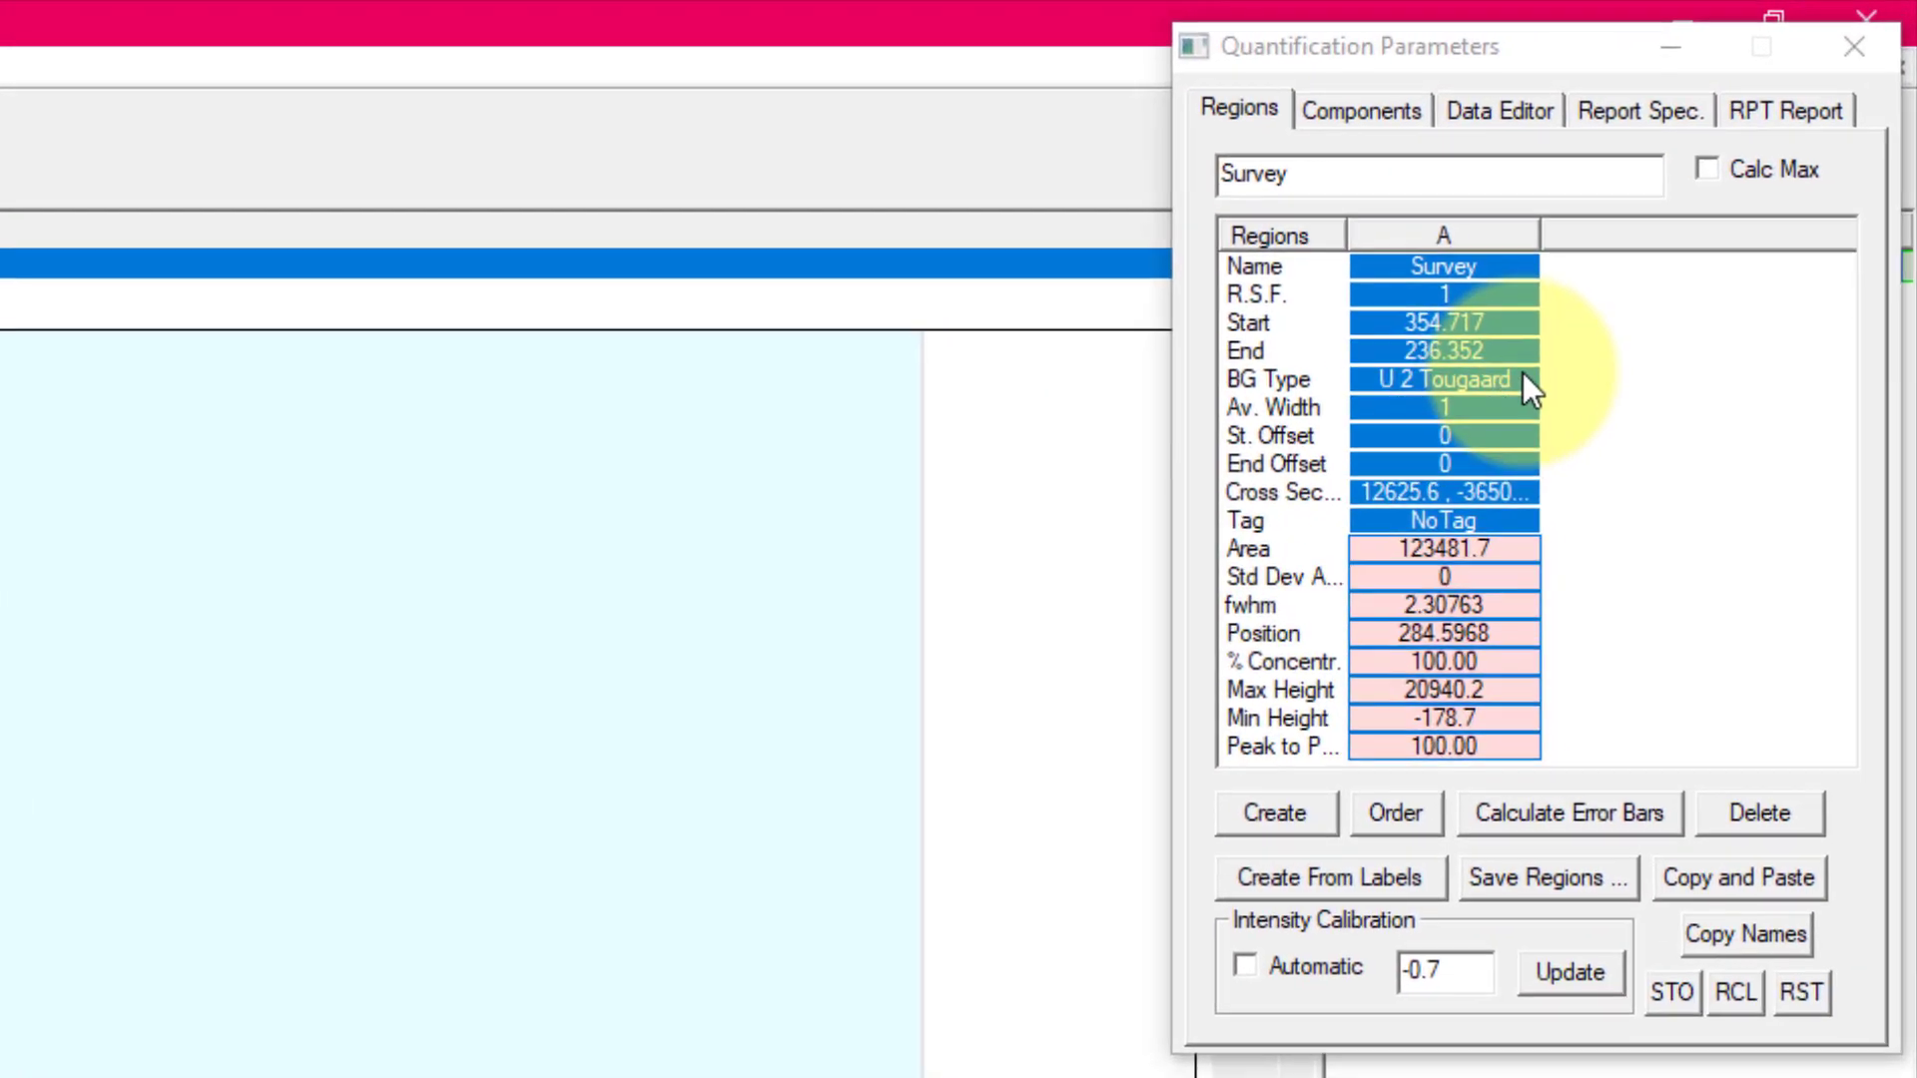
Set the region's background type to Shirley
left_click(1715, 189)
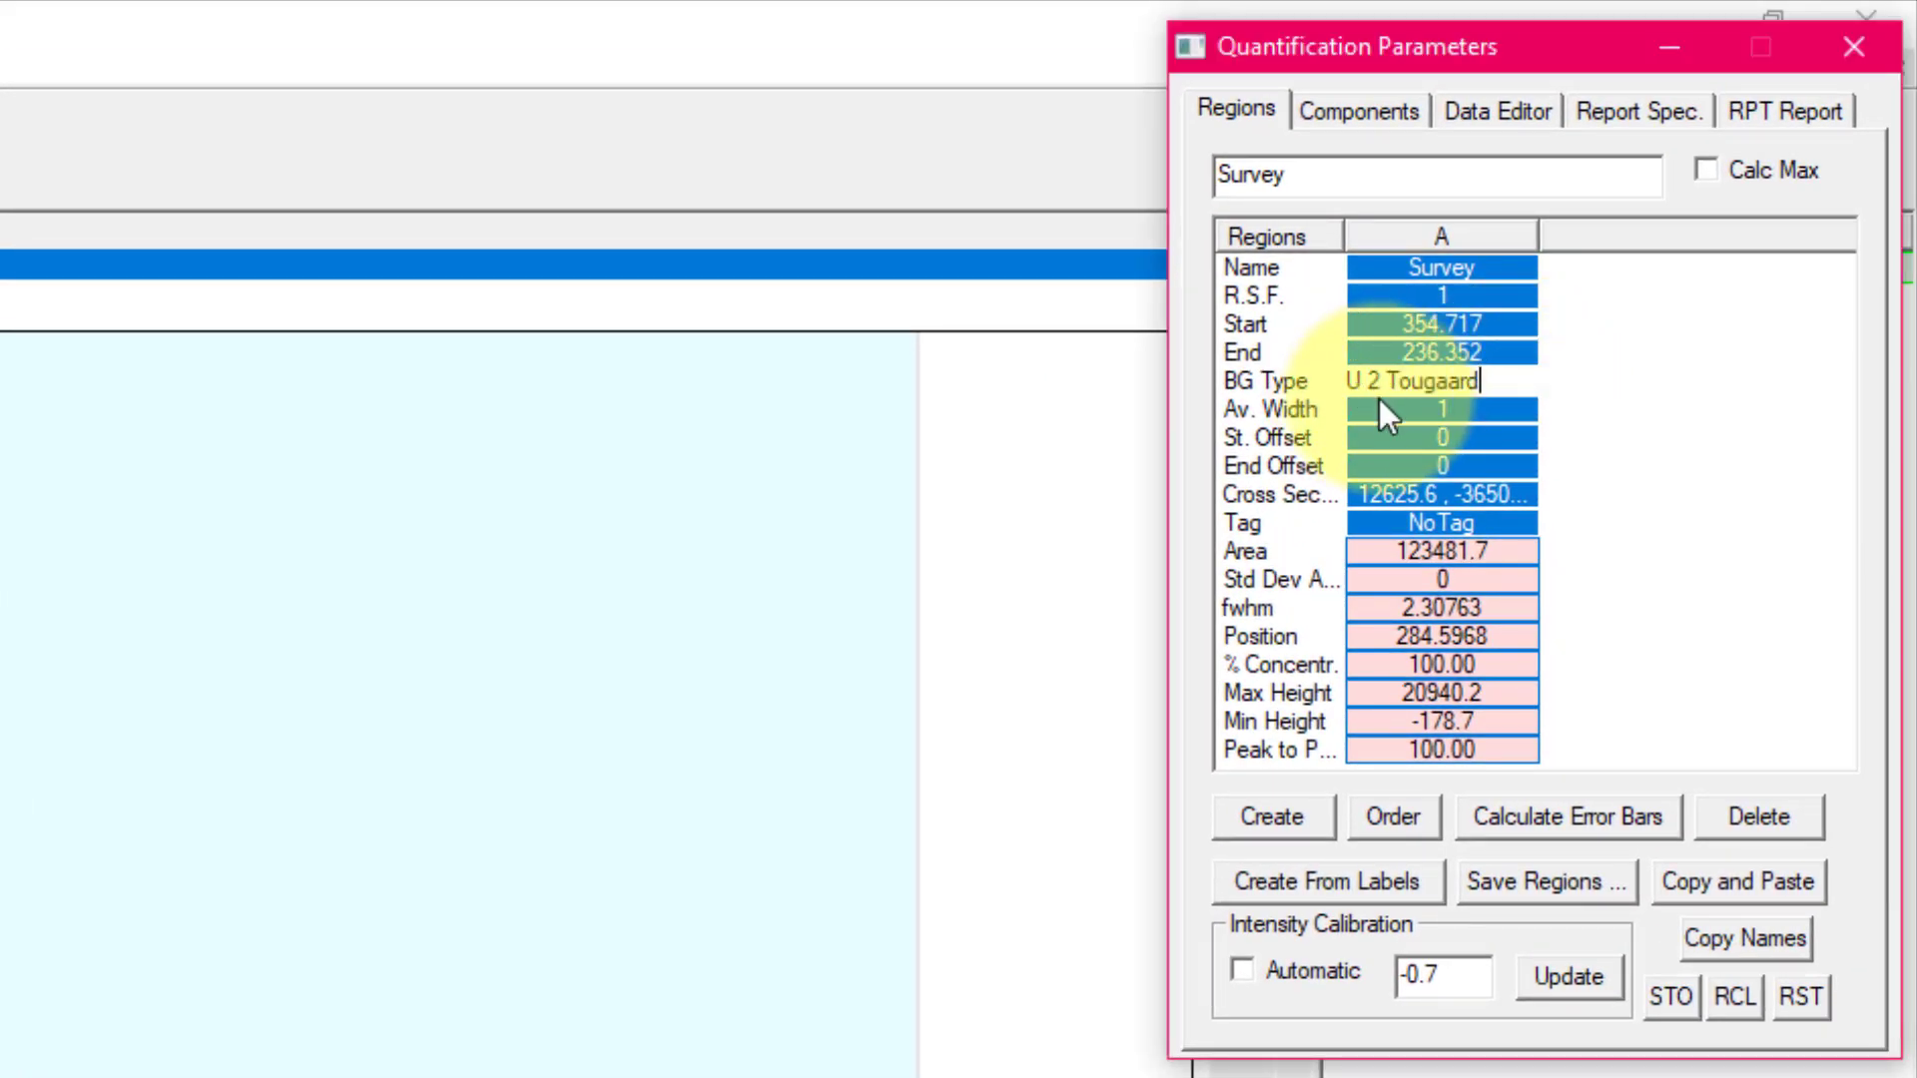
left_click_drag(1496, 387, 1150, 414)
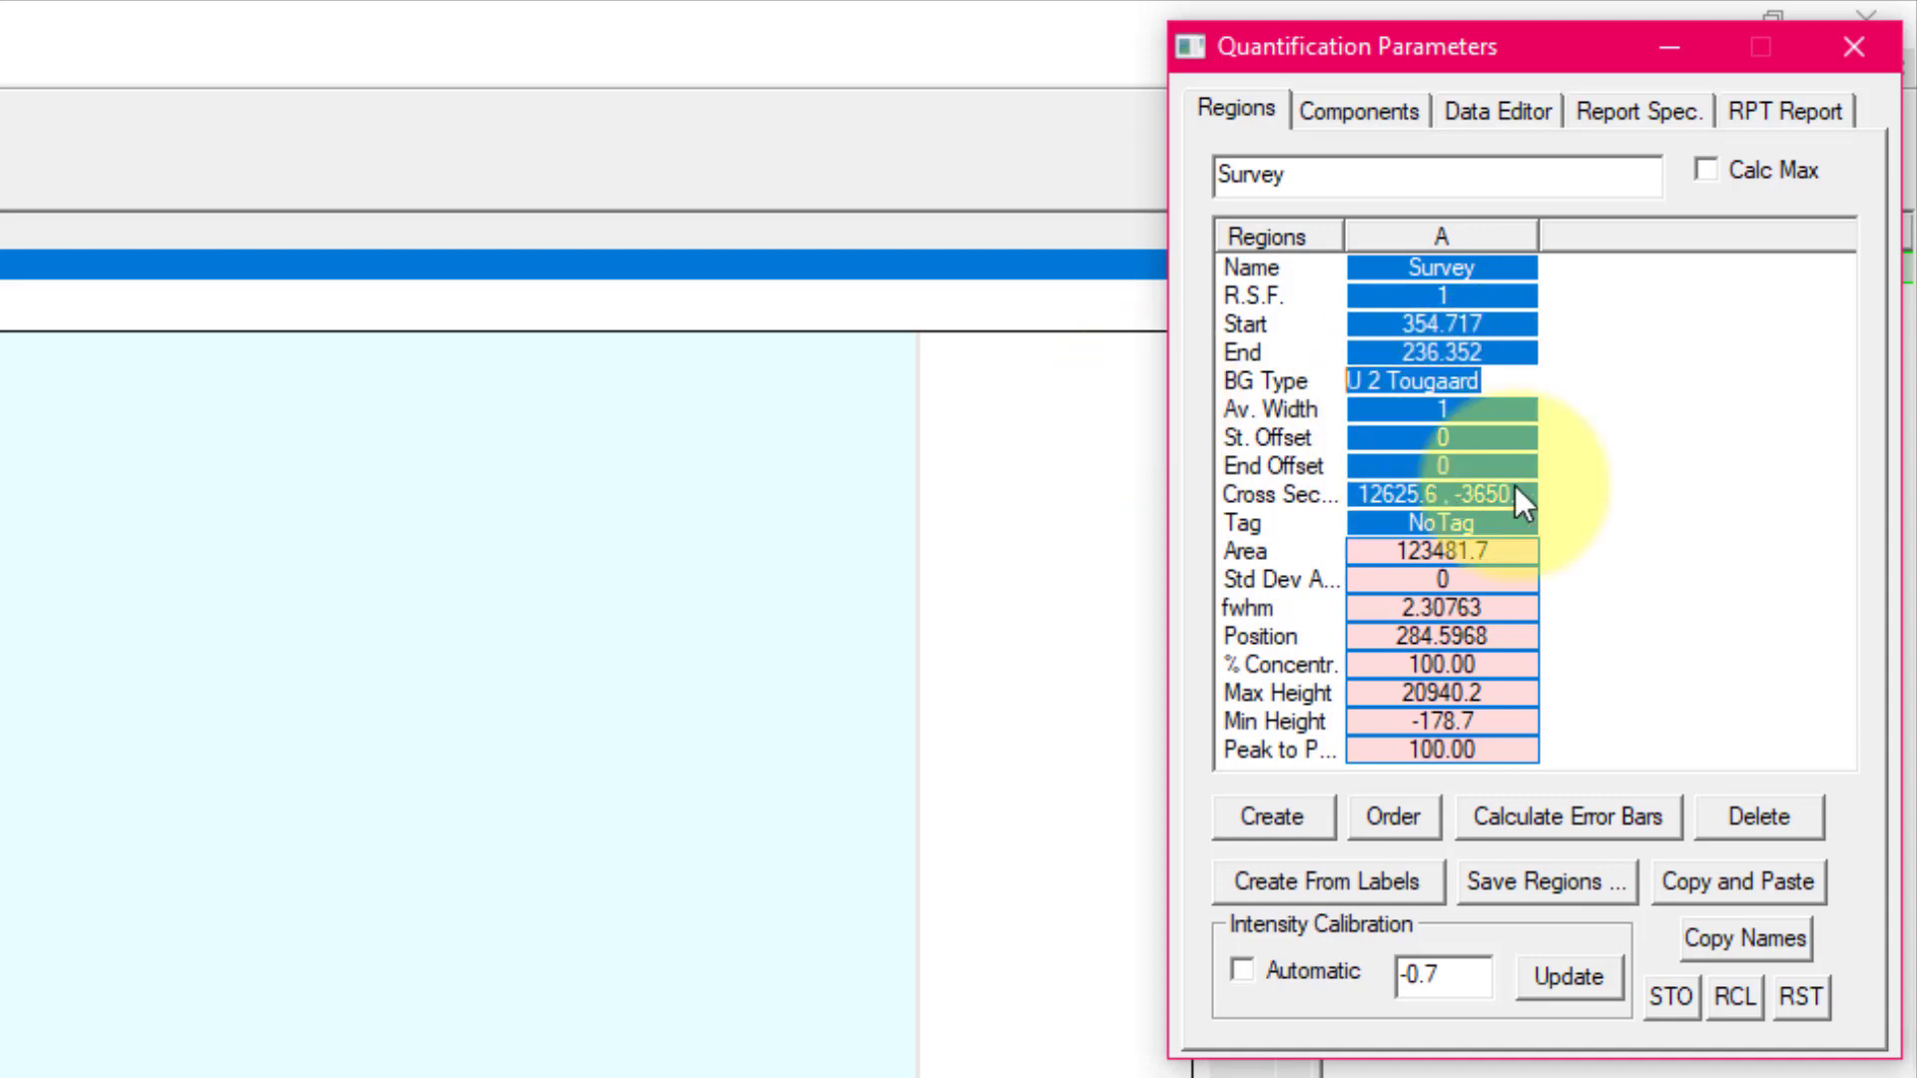
type("Shir")
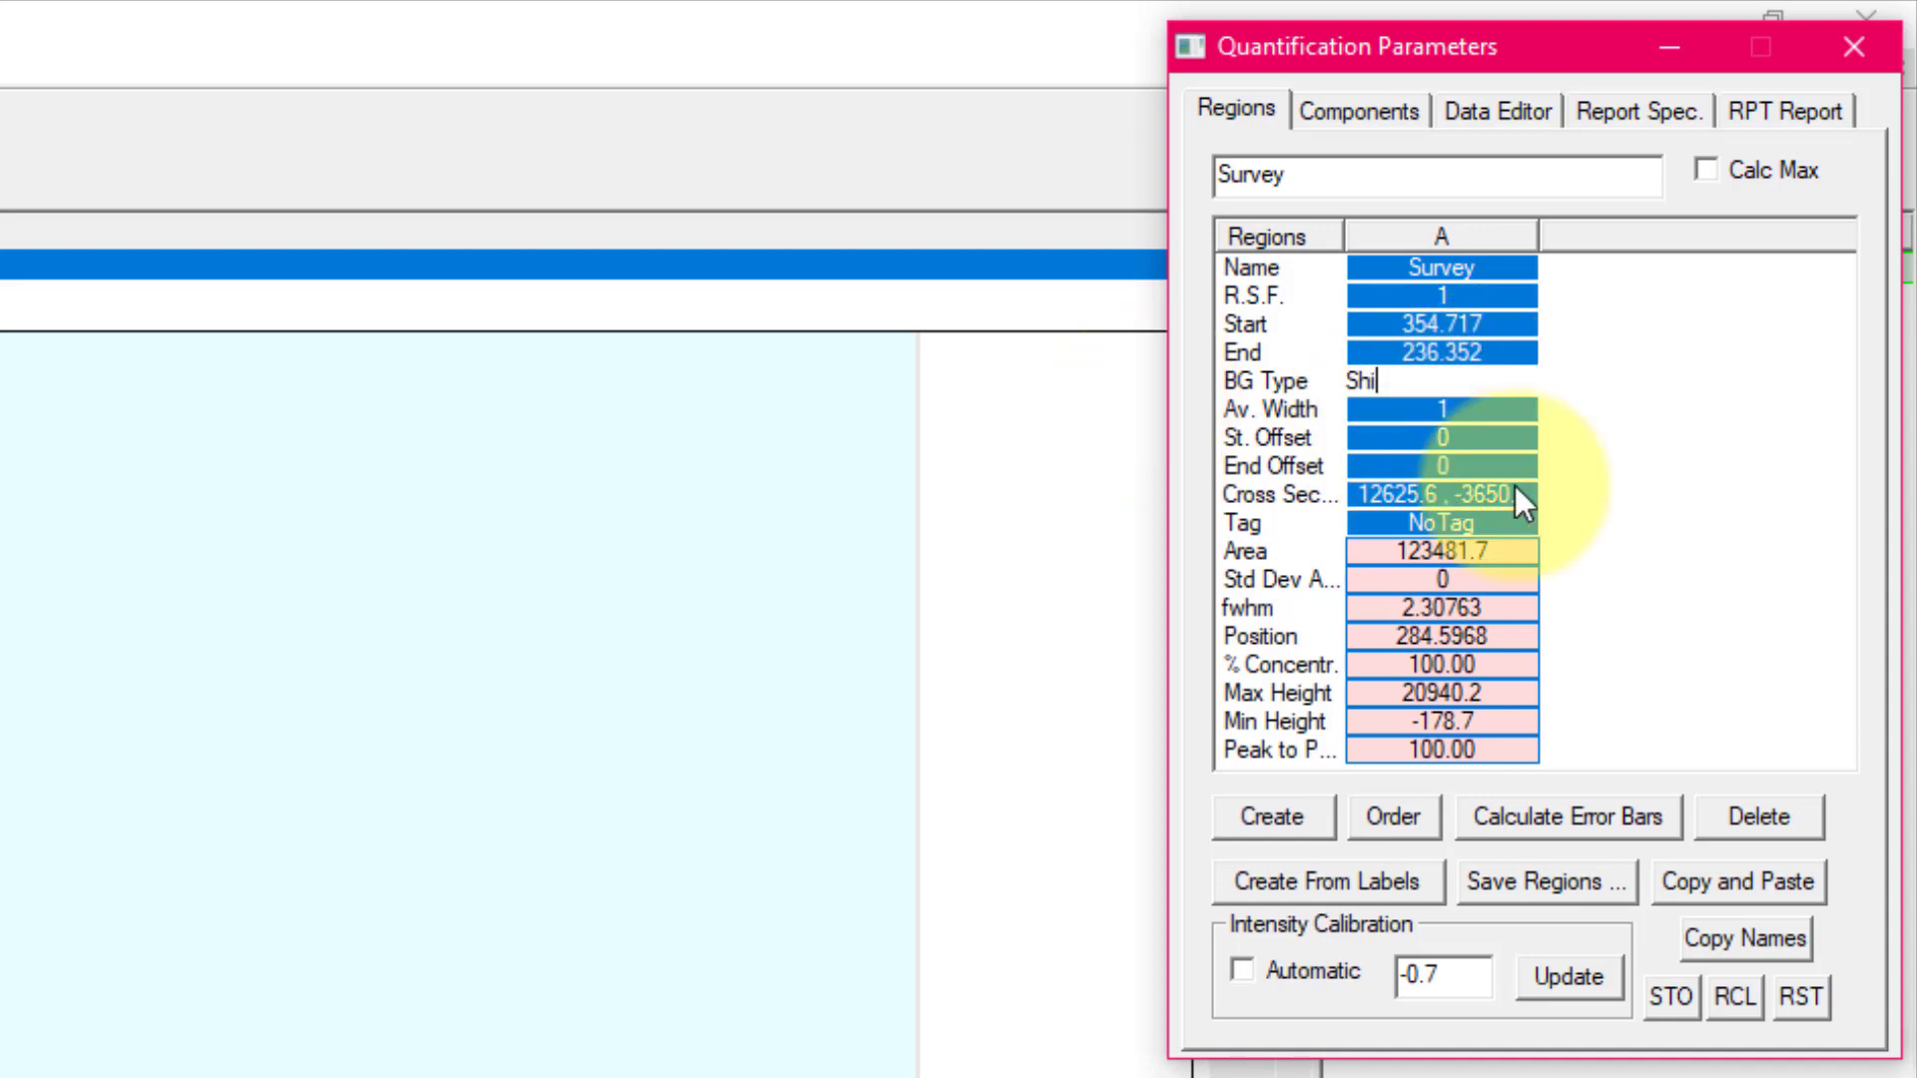
type("ley")
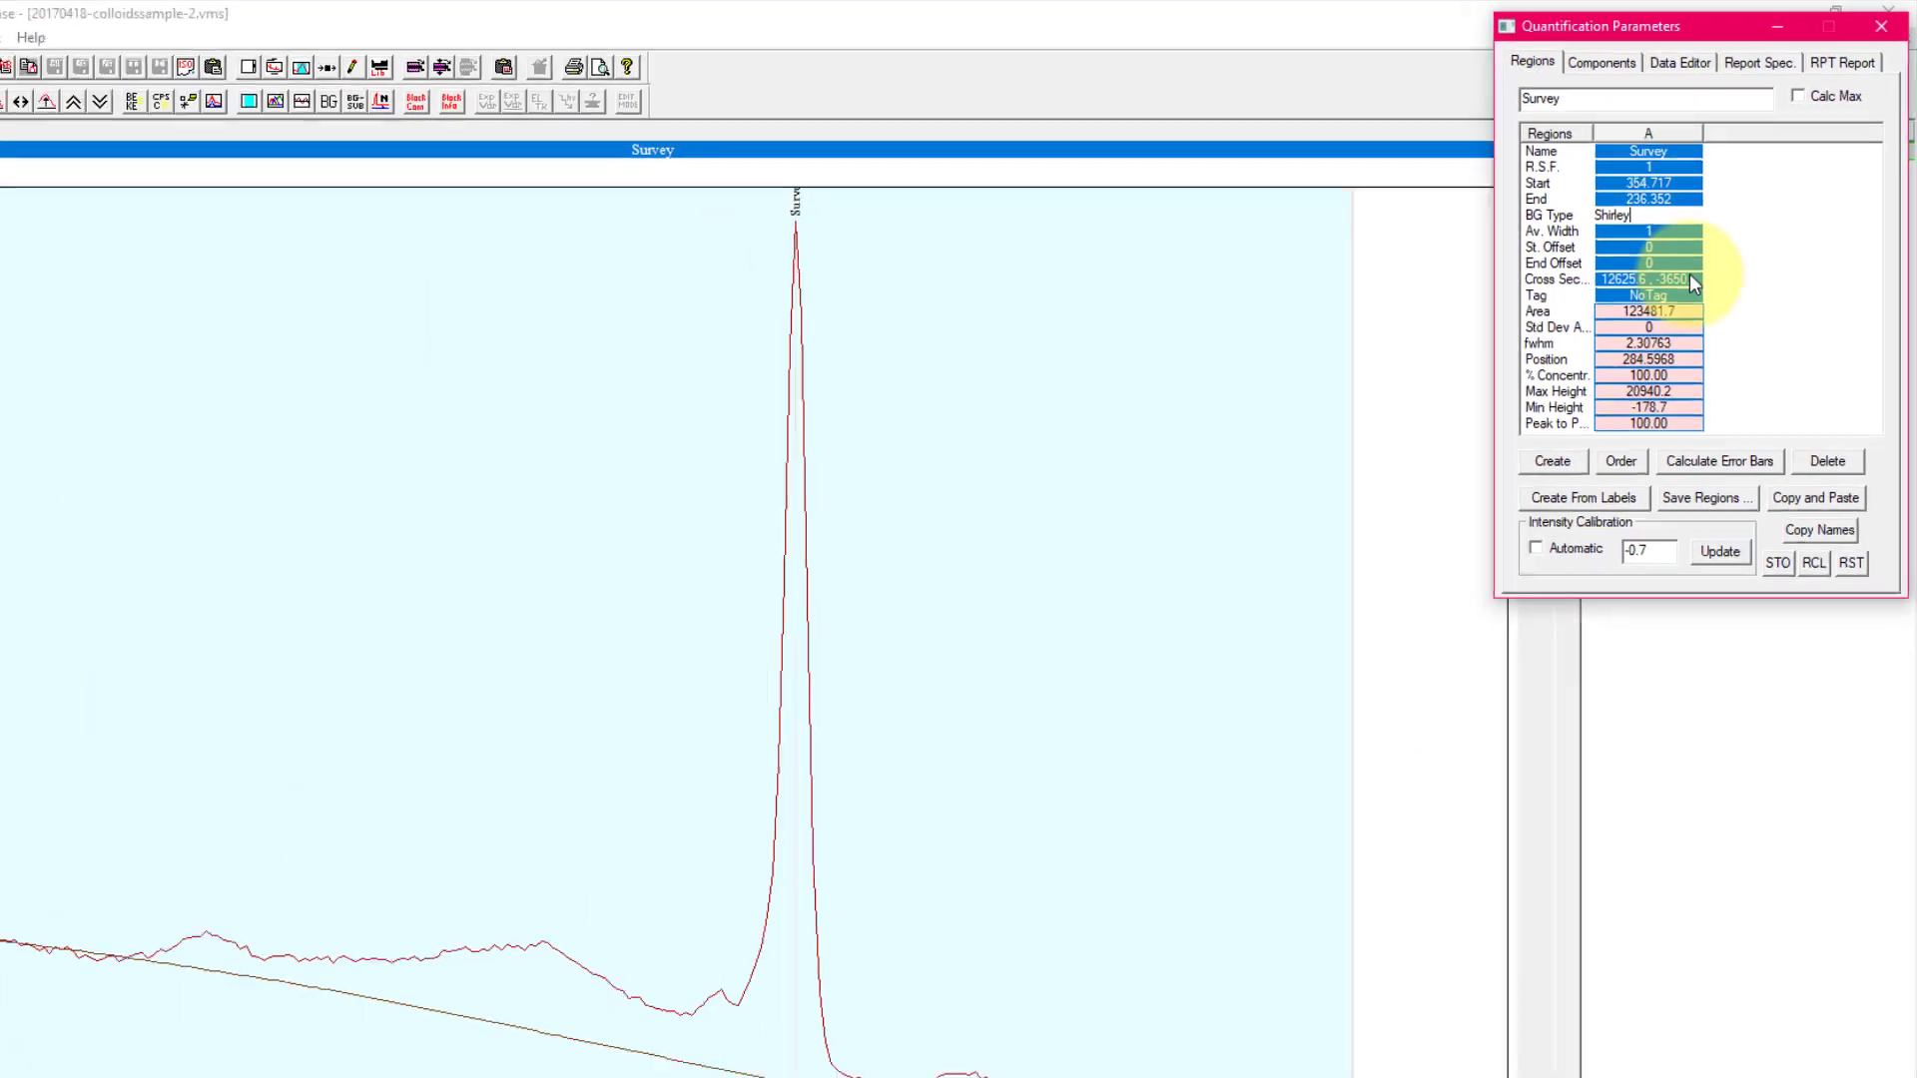
key("Return")
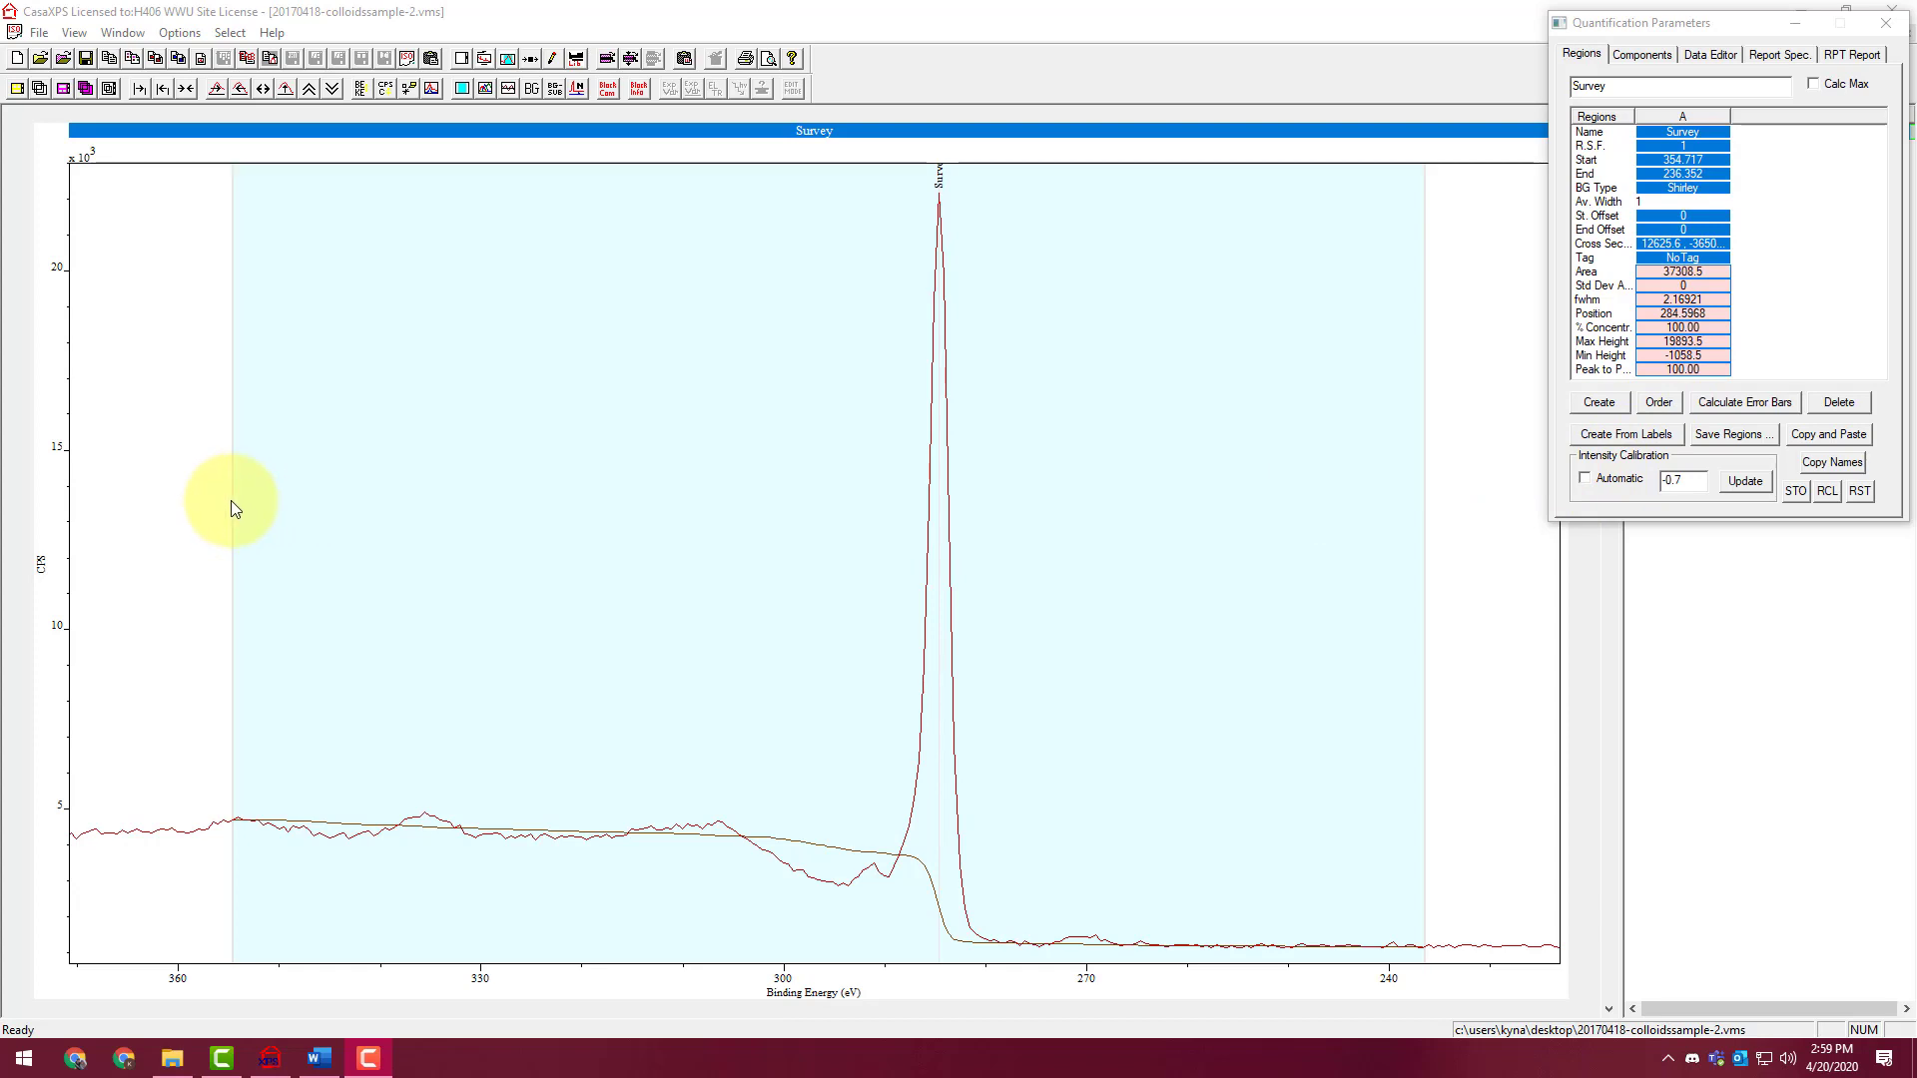
Tighten the region around the carbon peak, with its start at about 294.3 eV and end at about 278.3 eV
mouse_move(233, 500)
left_mouse_down()
mouse_move(751, 609)
mouse_move(839, 683)
mouse_move(620, 707)
left_mouse_up()
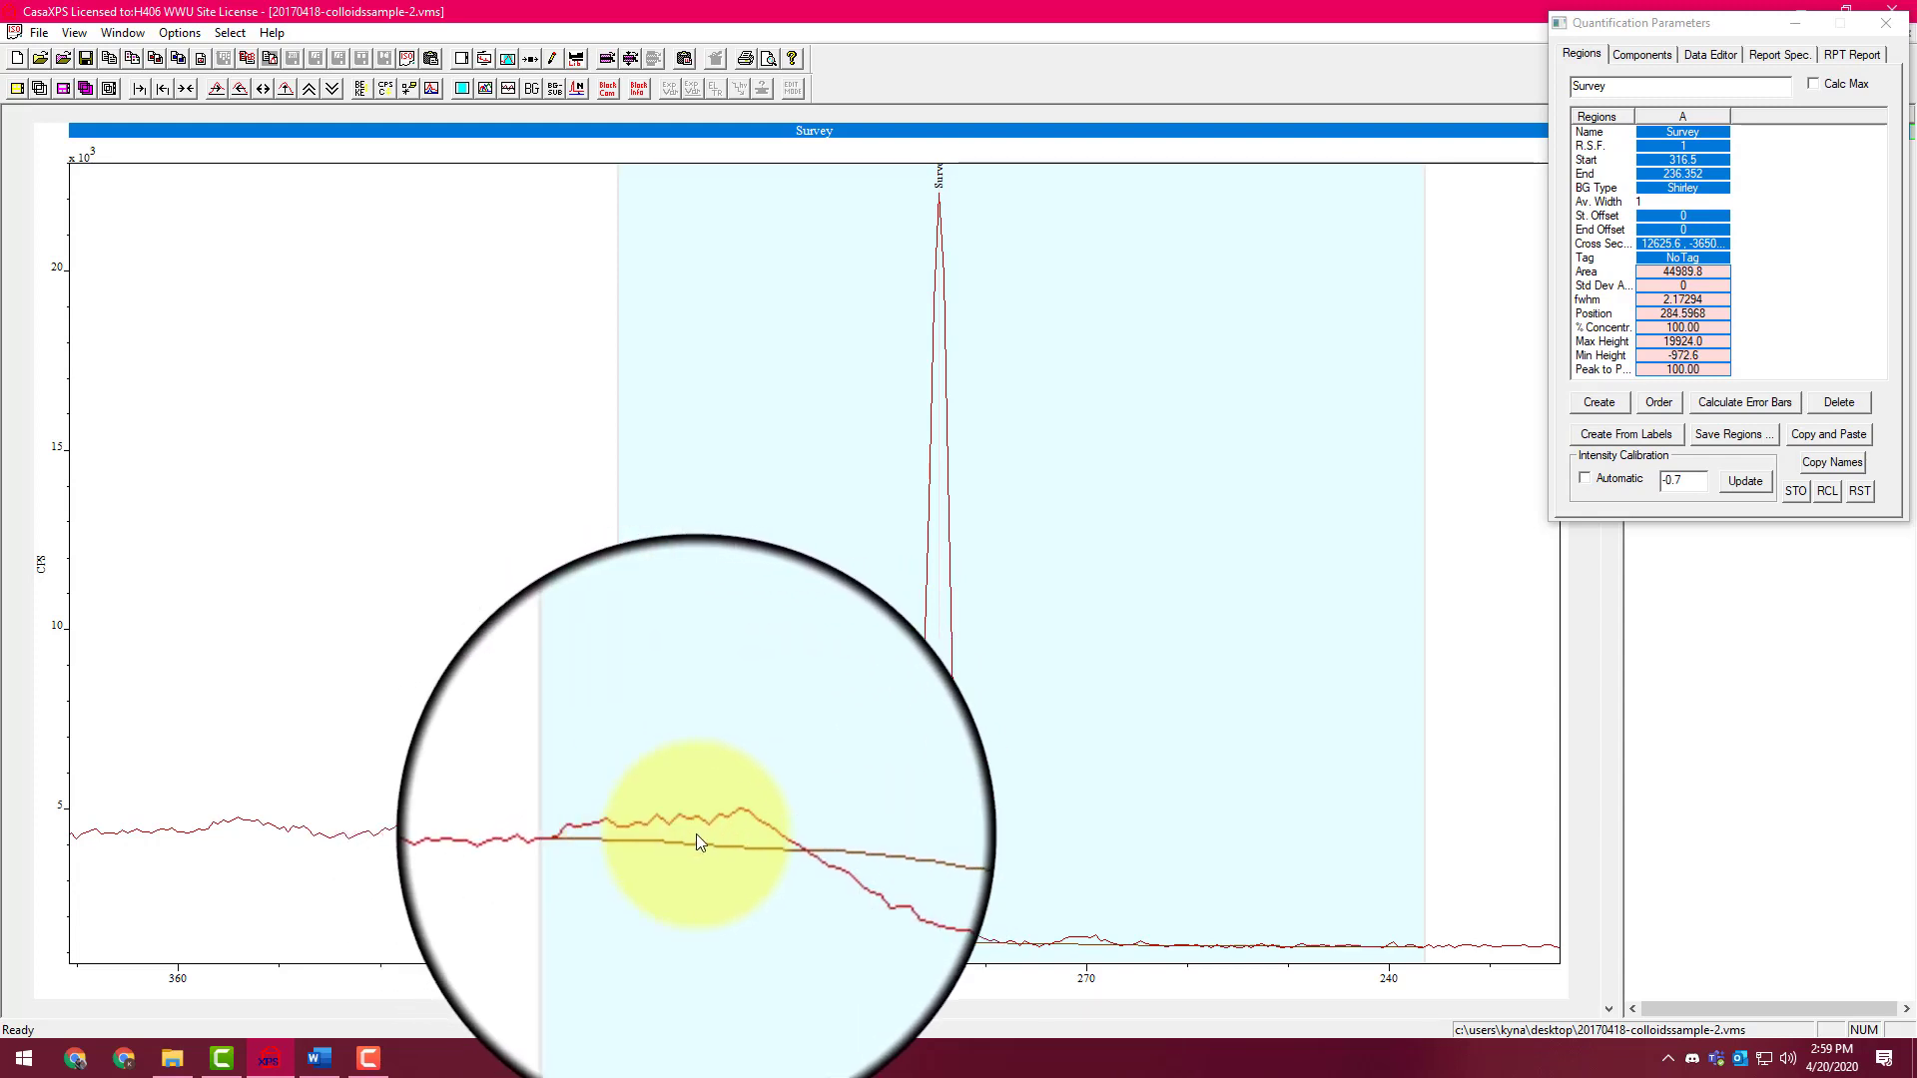
left_click_drag(617, 805, 842, 865)
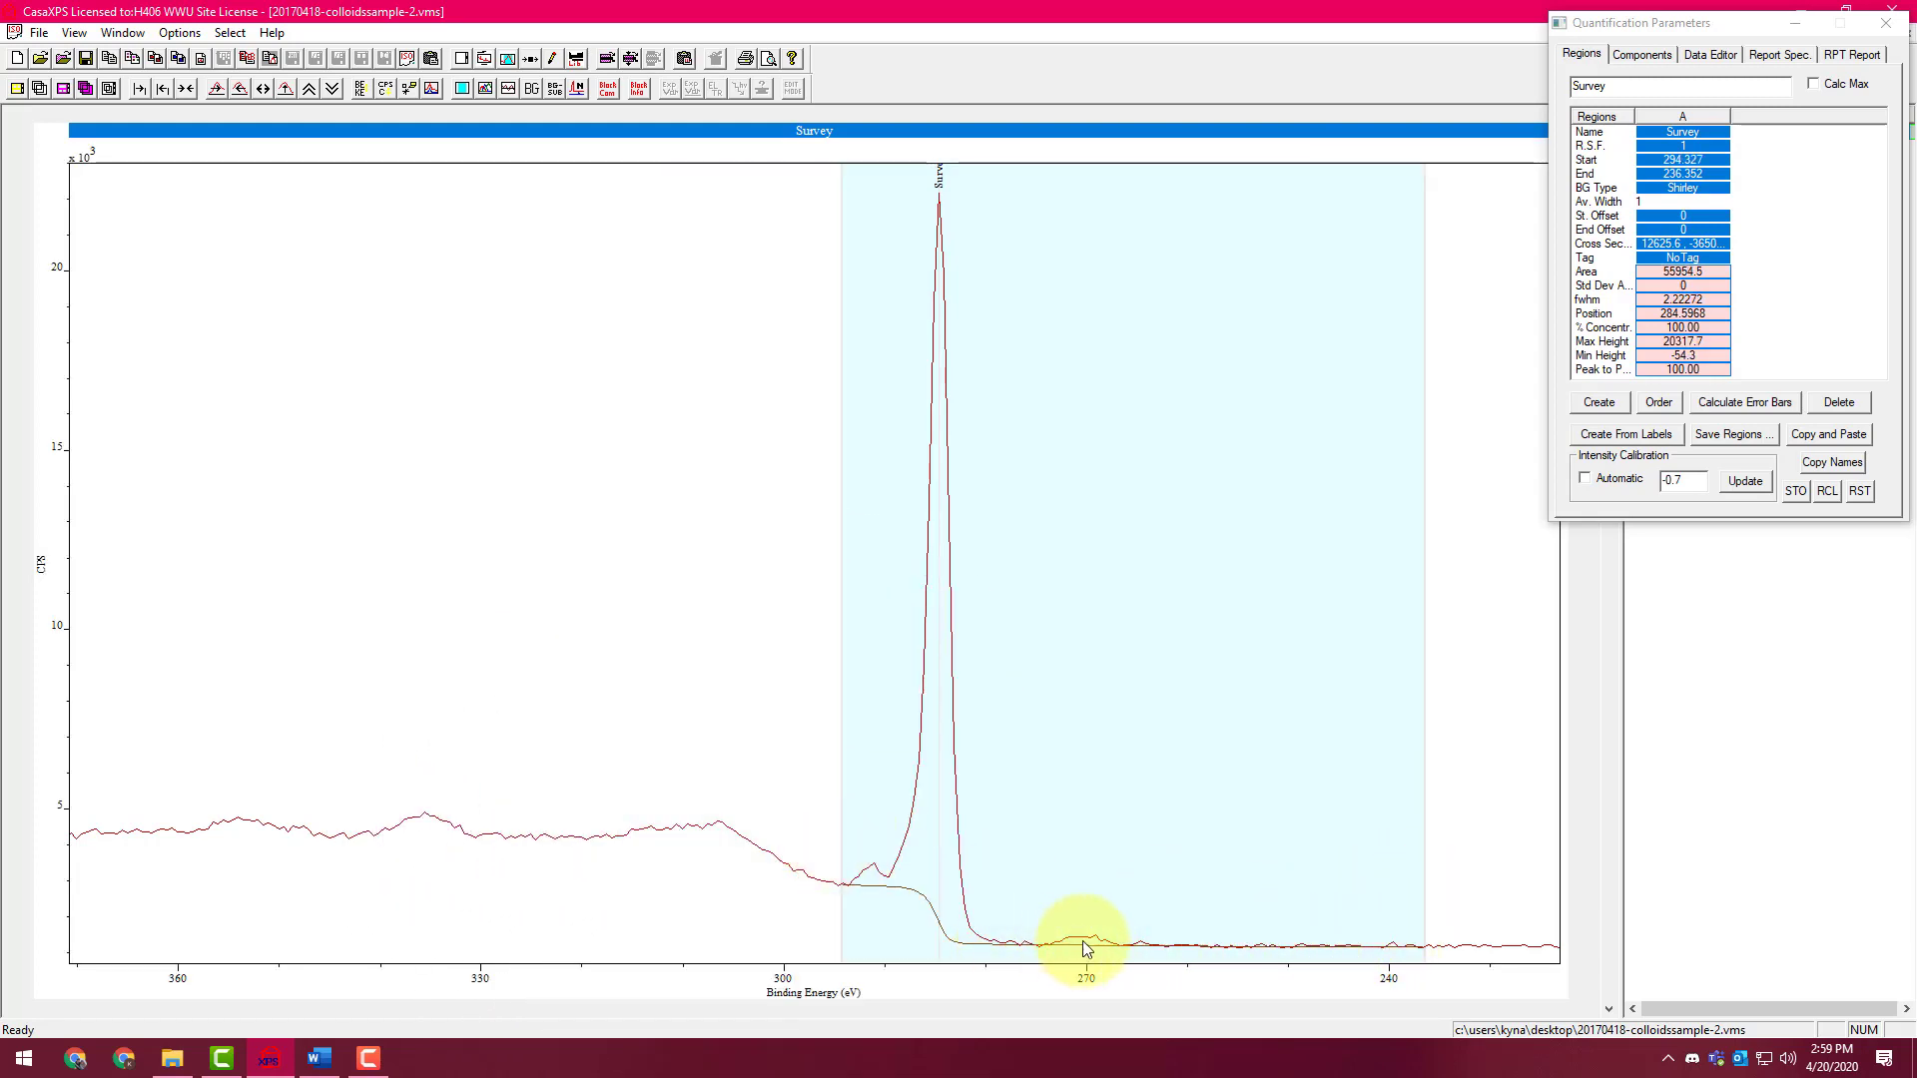
left_click_drag(1426, 930, 1002, 937)
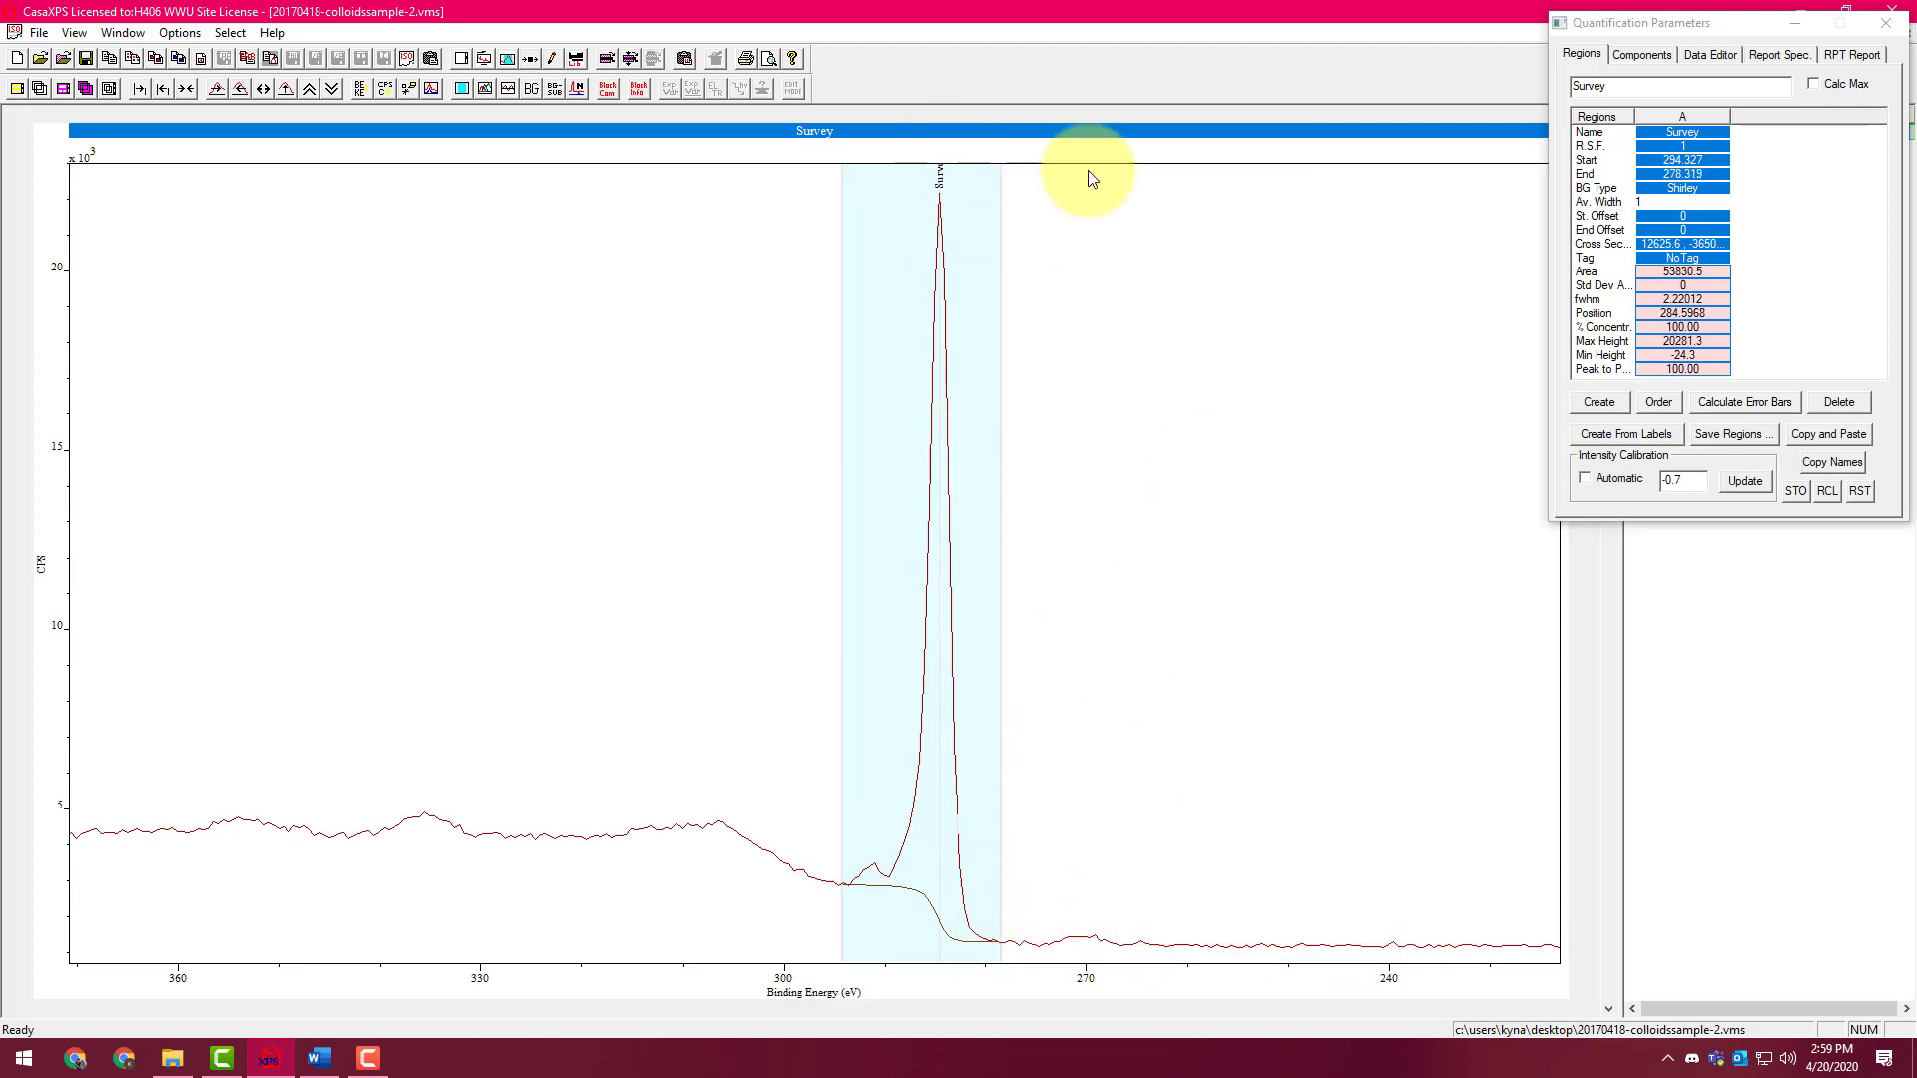
Rename the region around the carbon peak as C 1s
left_click(1684, 132)
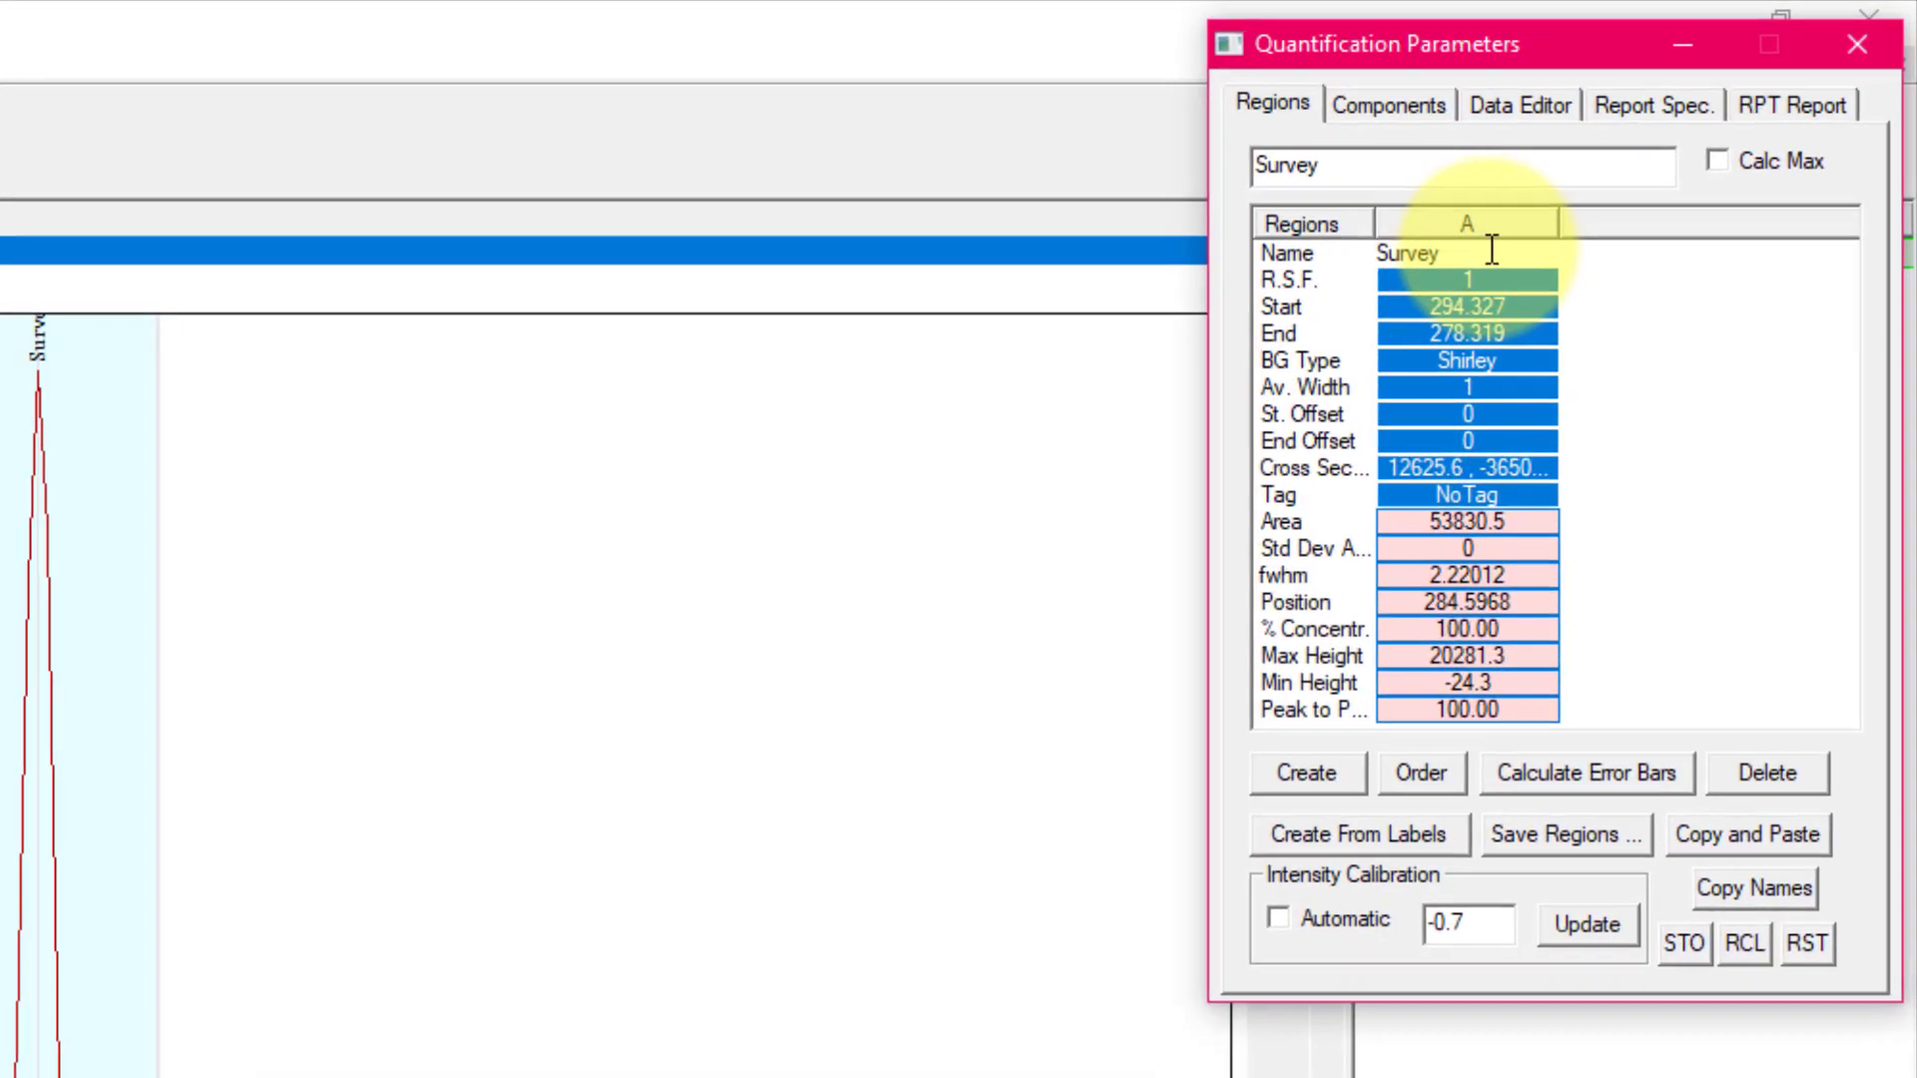
left_click_drag(1451, 266, 1219, 269)
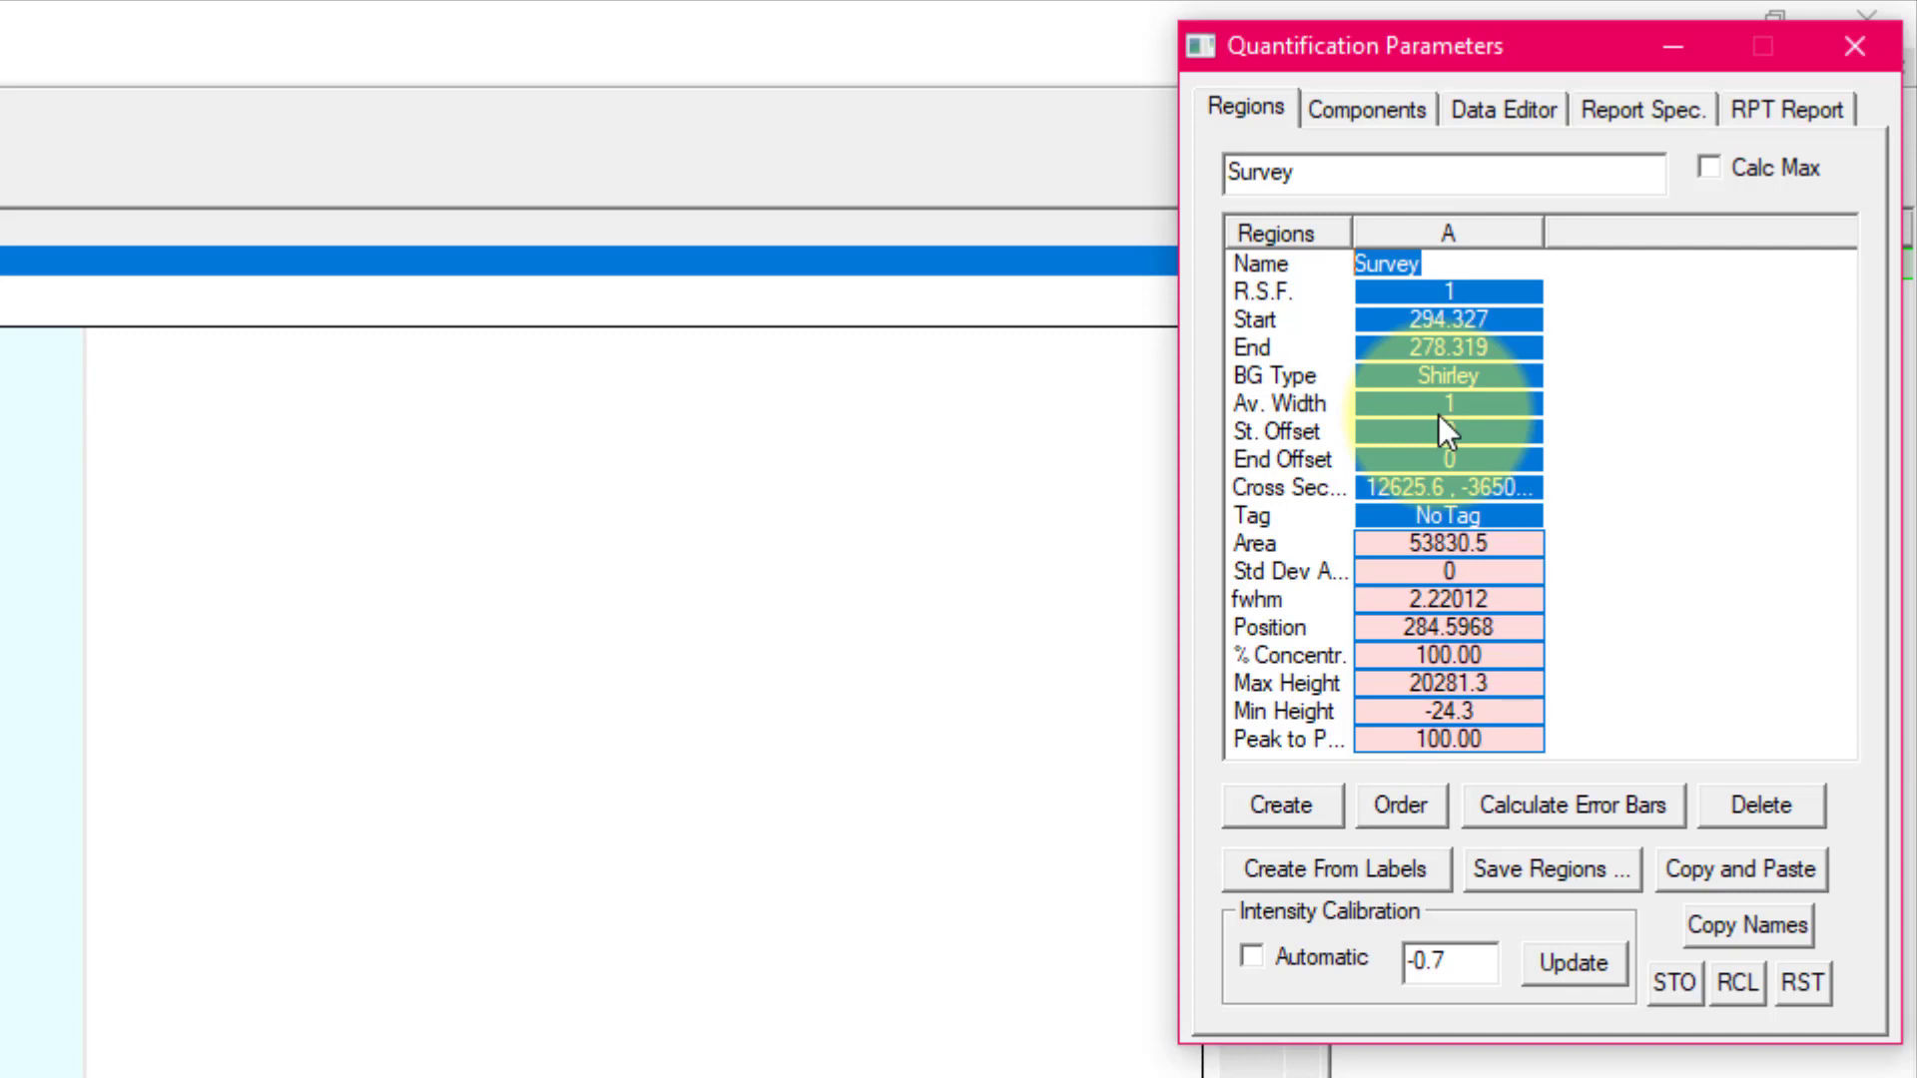
type("#")
type("C")
type(" 1s")
key("Return")
key("Return")
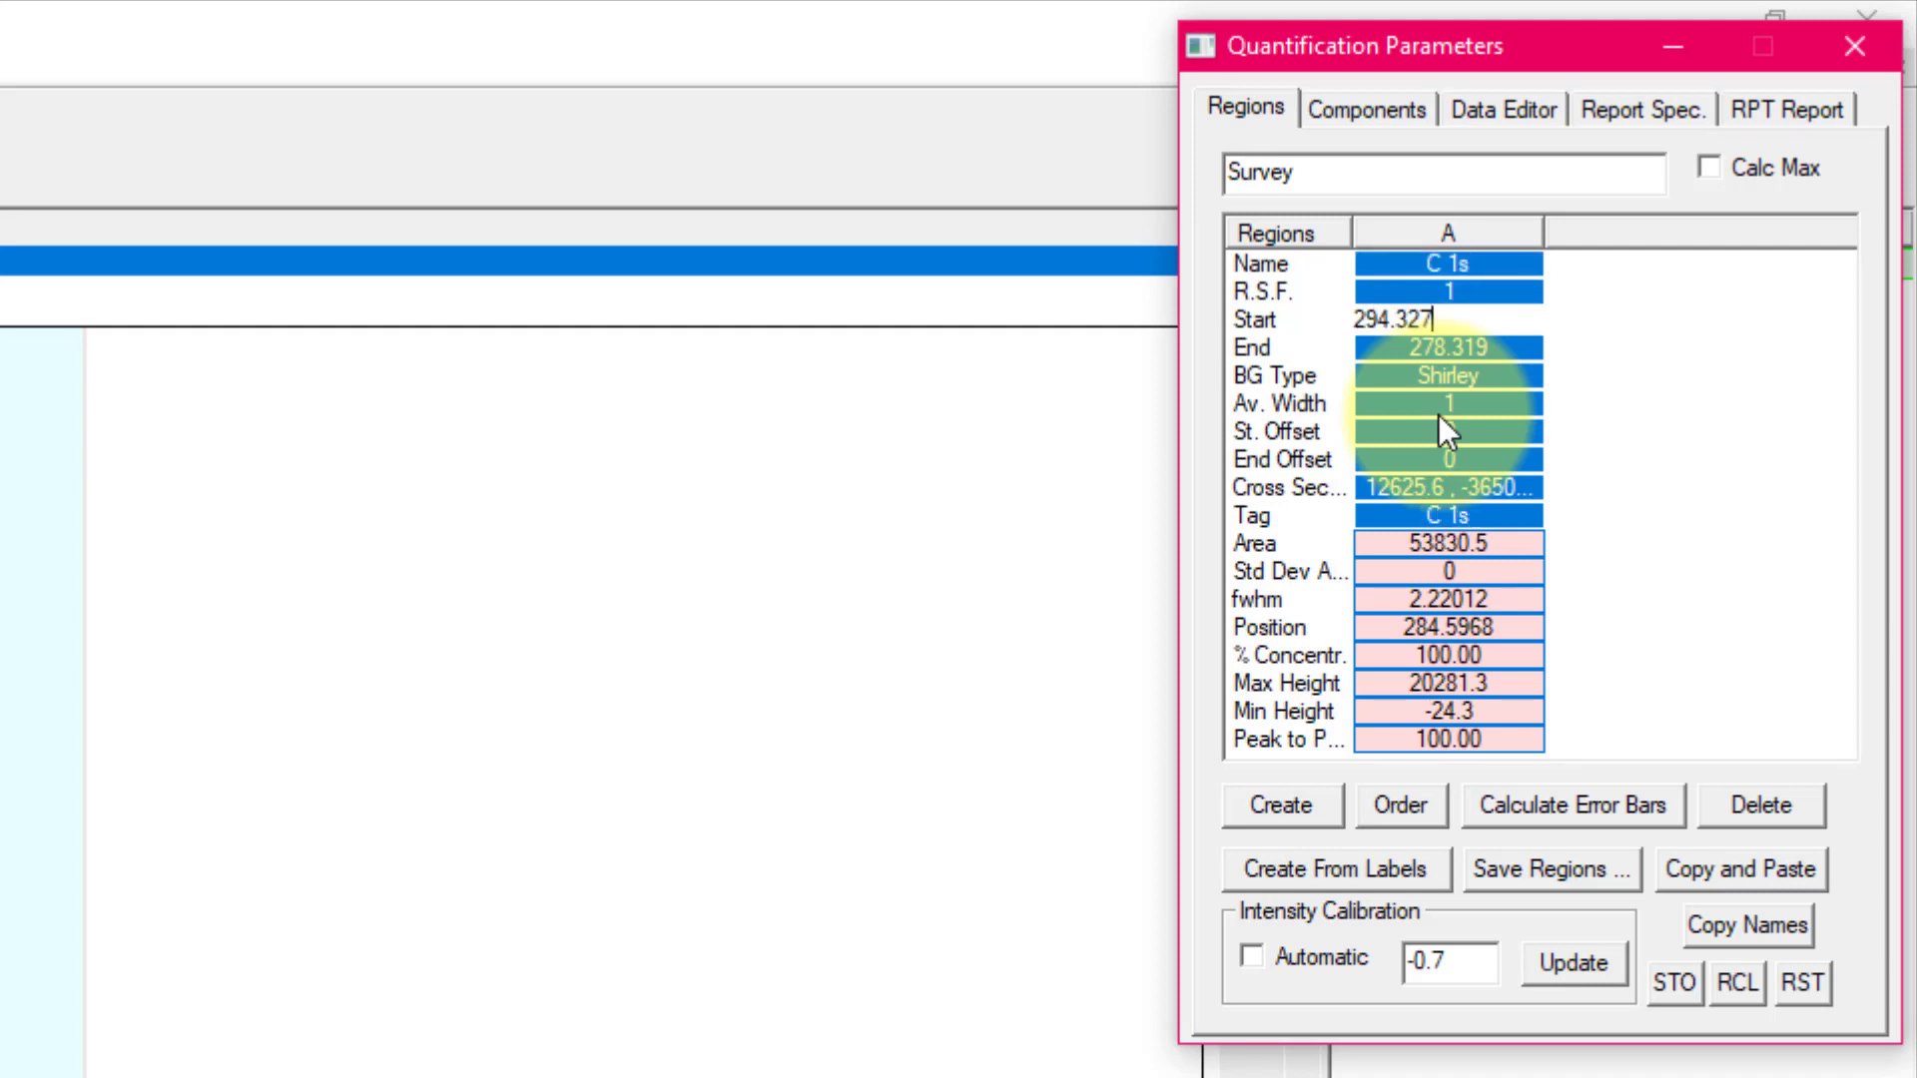
Rename the carbon peak's region as O 1s so its R.S.F. is filled in from the element library
left_click(1464, 262)
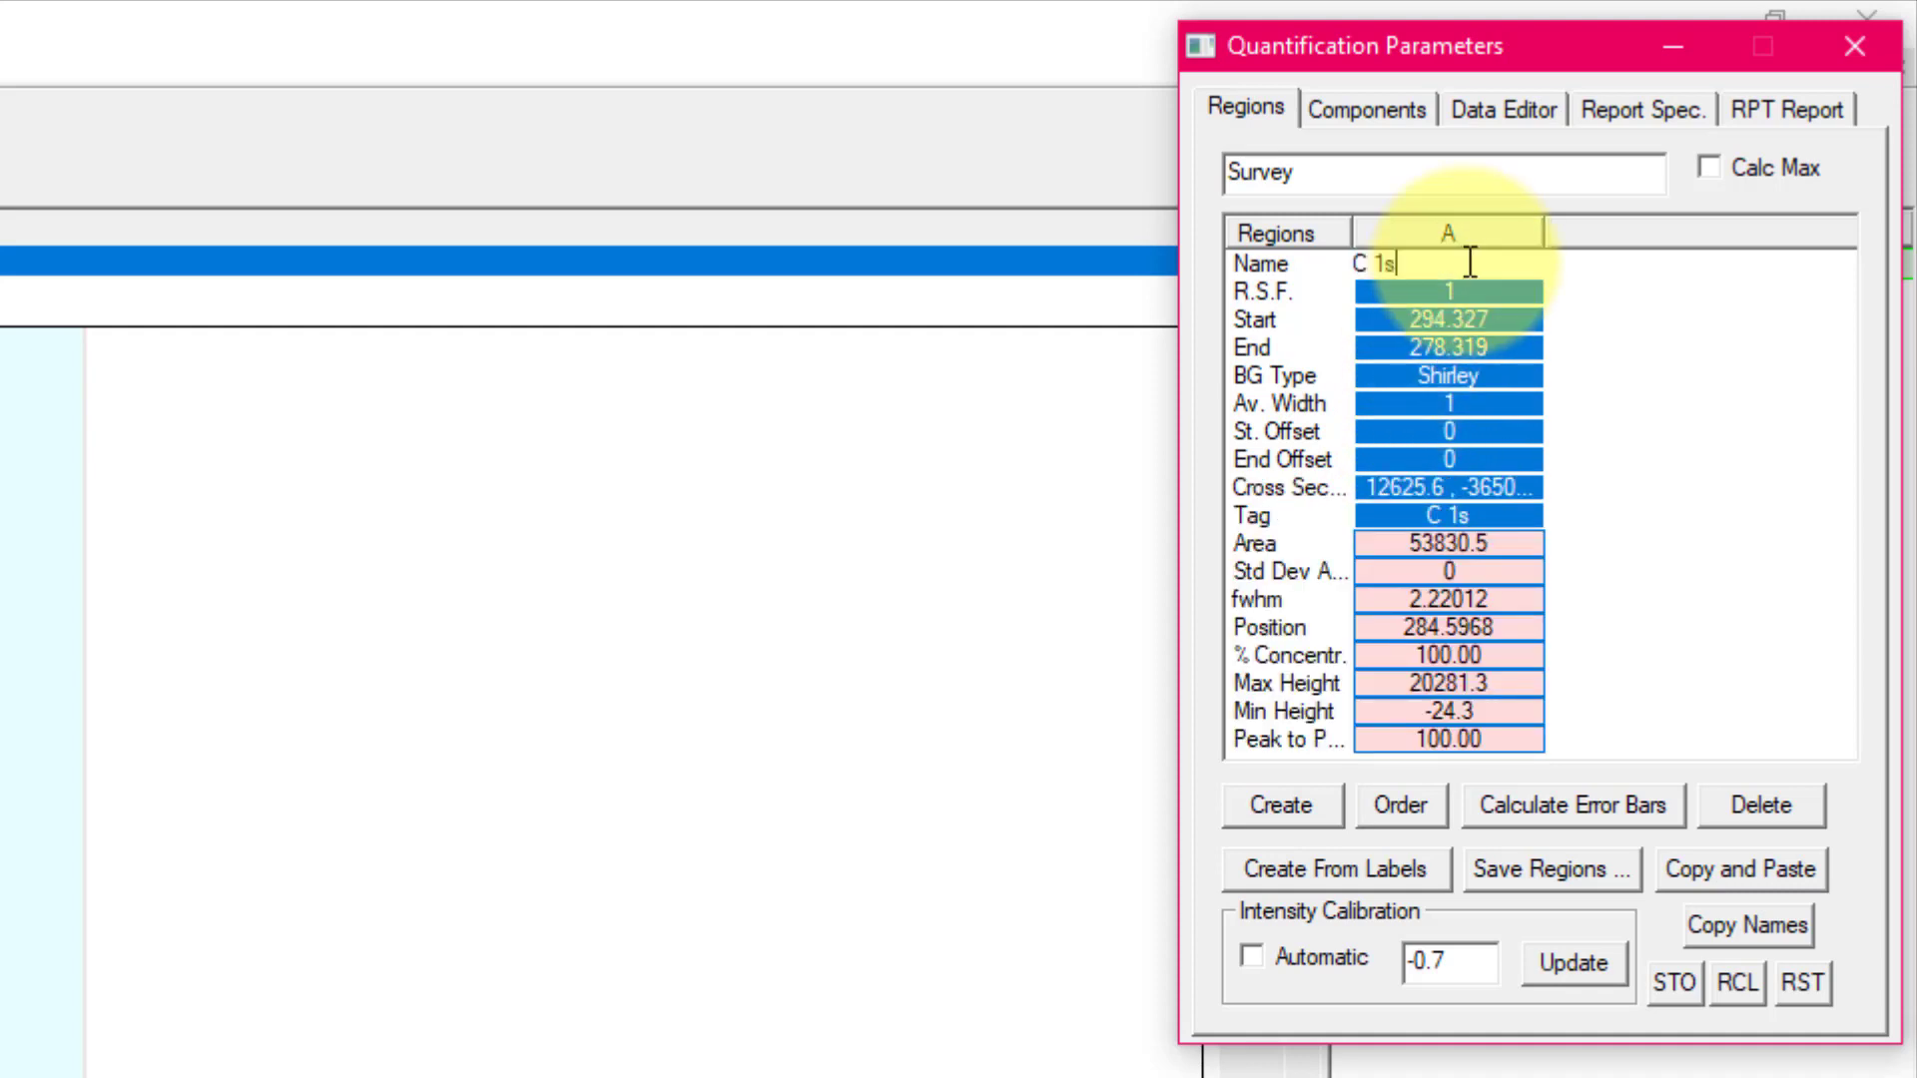
left_click_drag(1470, 262, 1321, 399)
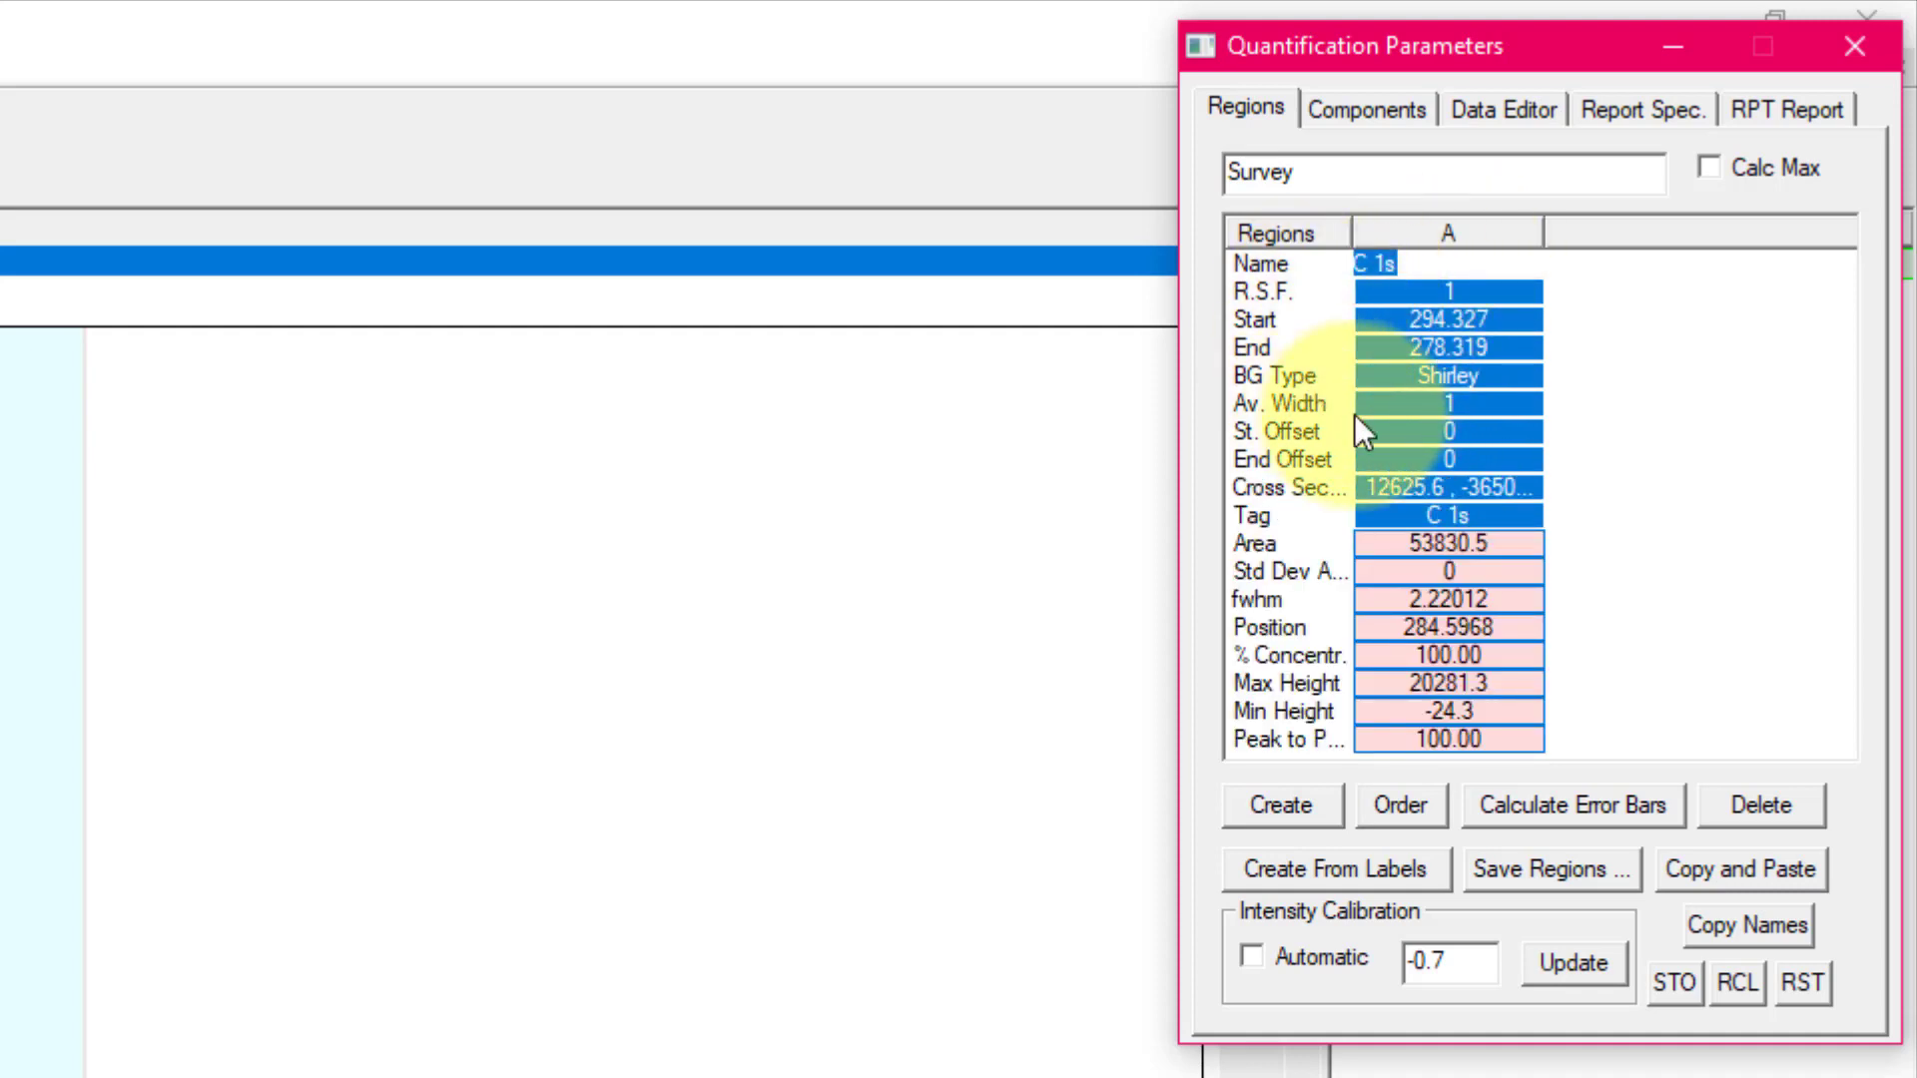
type("#O 1s")
key("Return")
type("2.93")
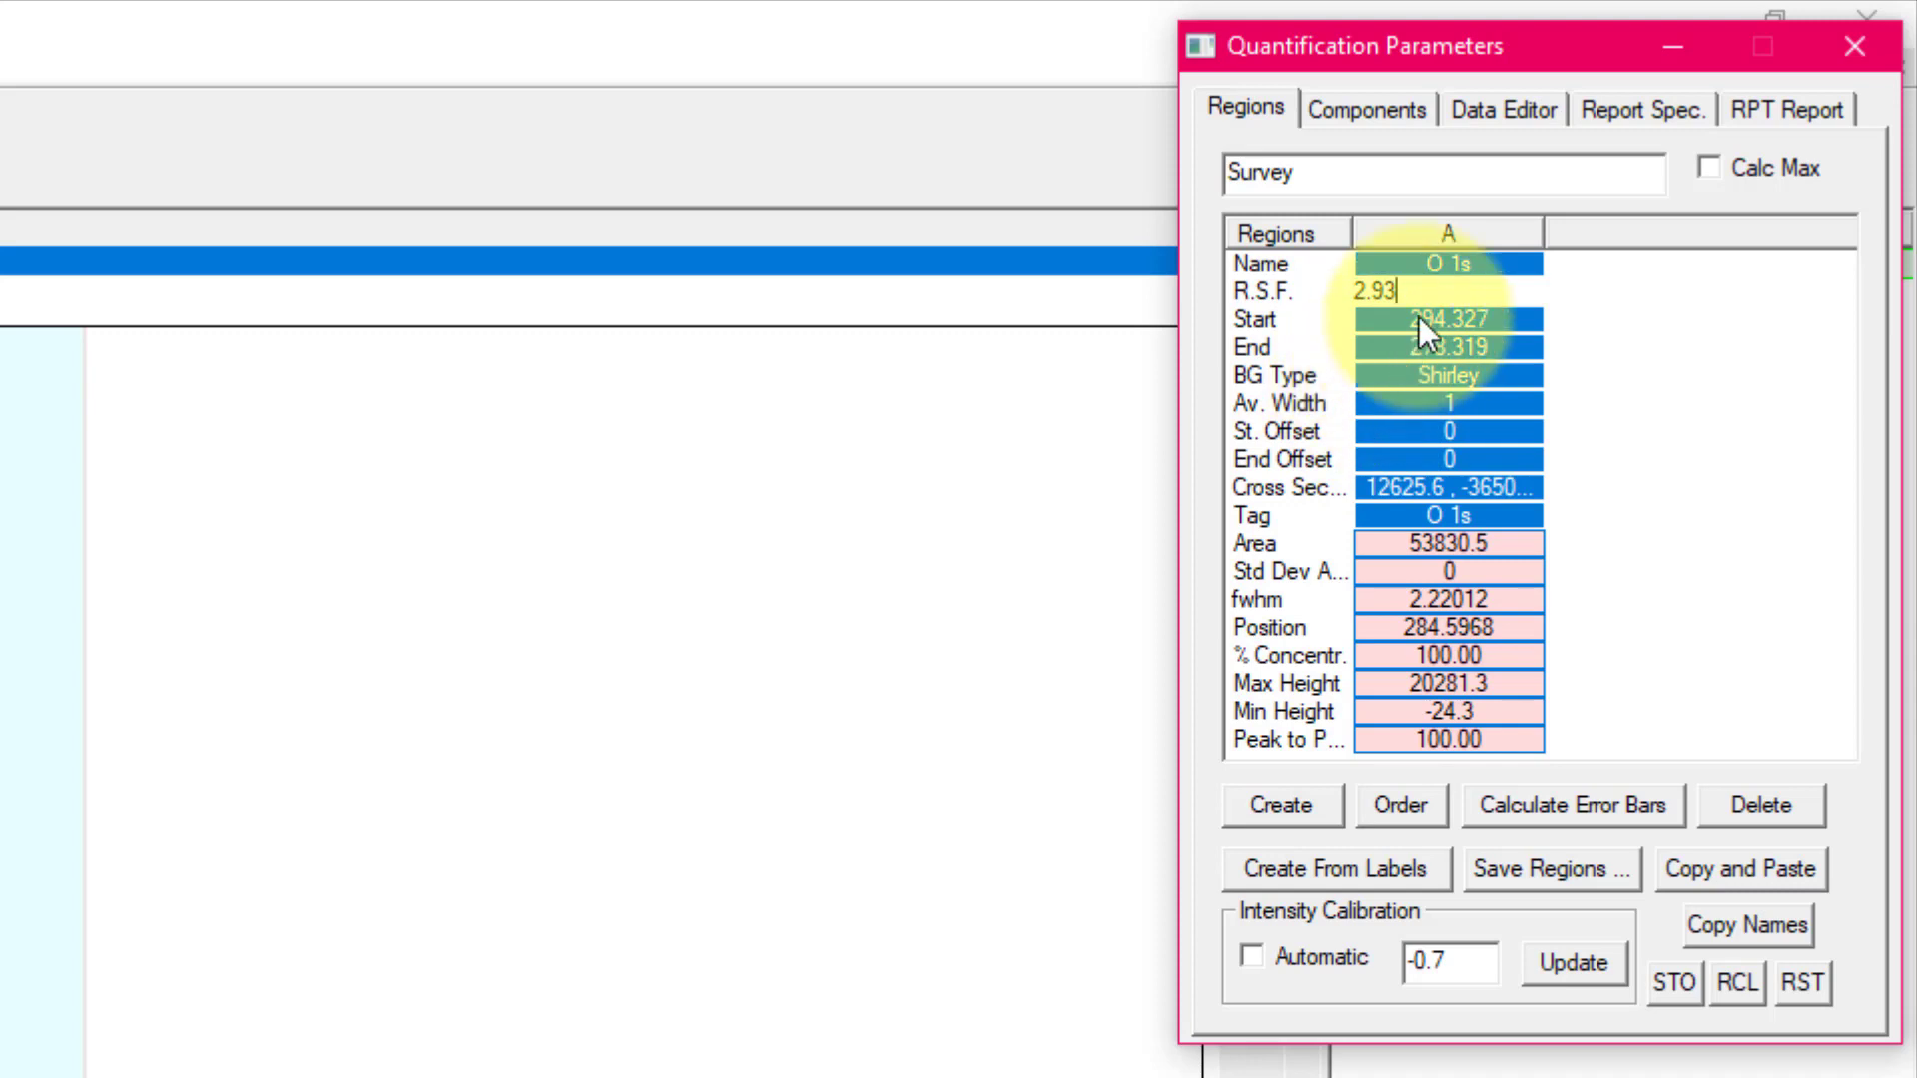
Restore the name of the region around the carbon peak to C 1s
left_click(1472, 264)
left_click_drag(1472, 263, 1333, 266)
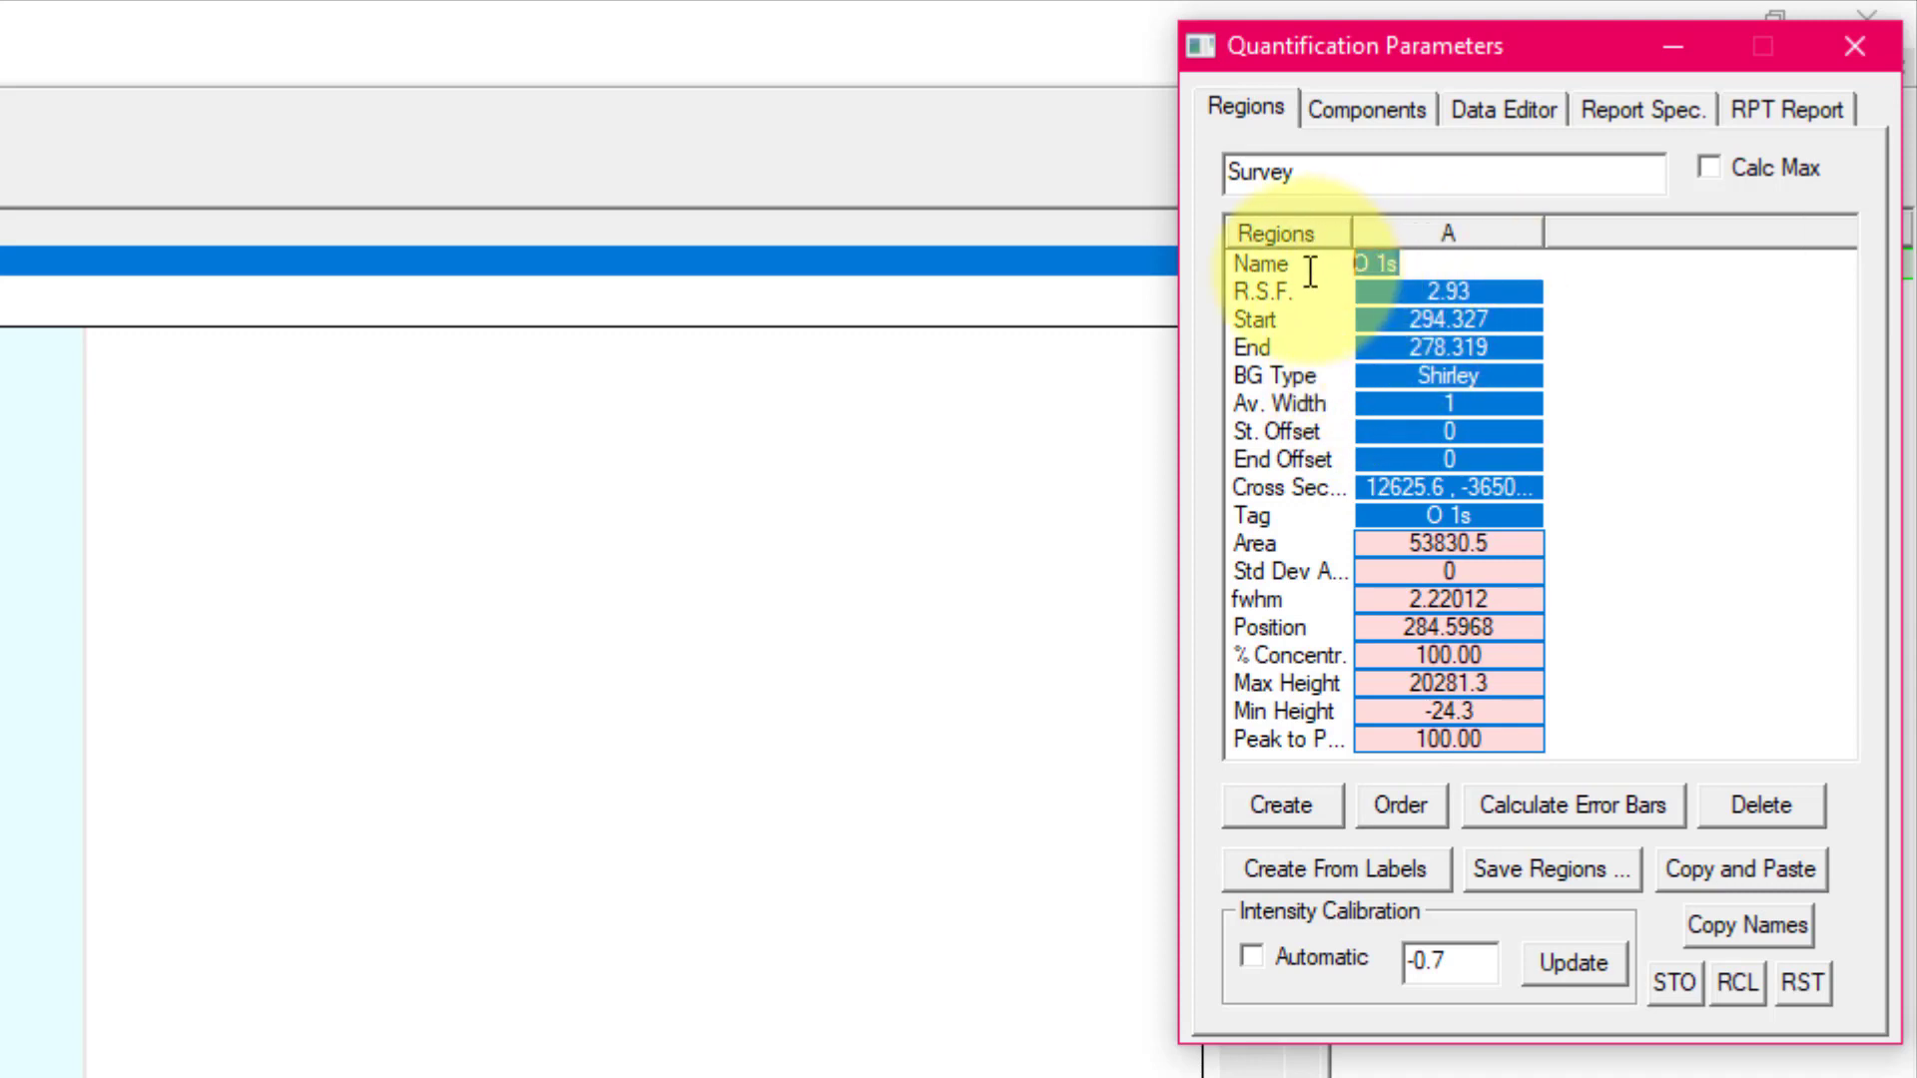
type("#C 1s")
key("Return")
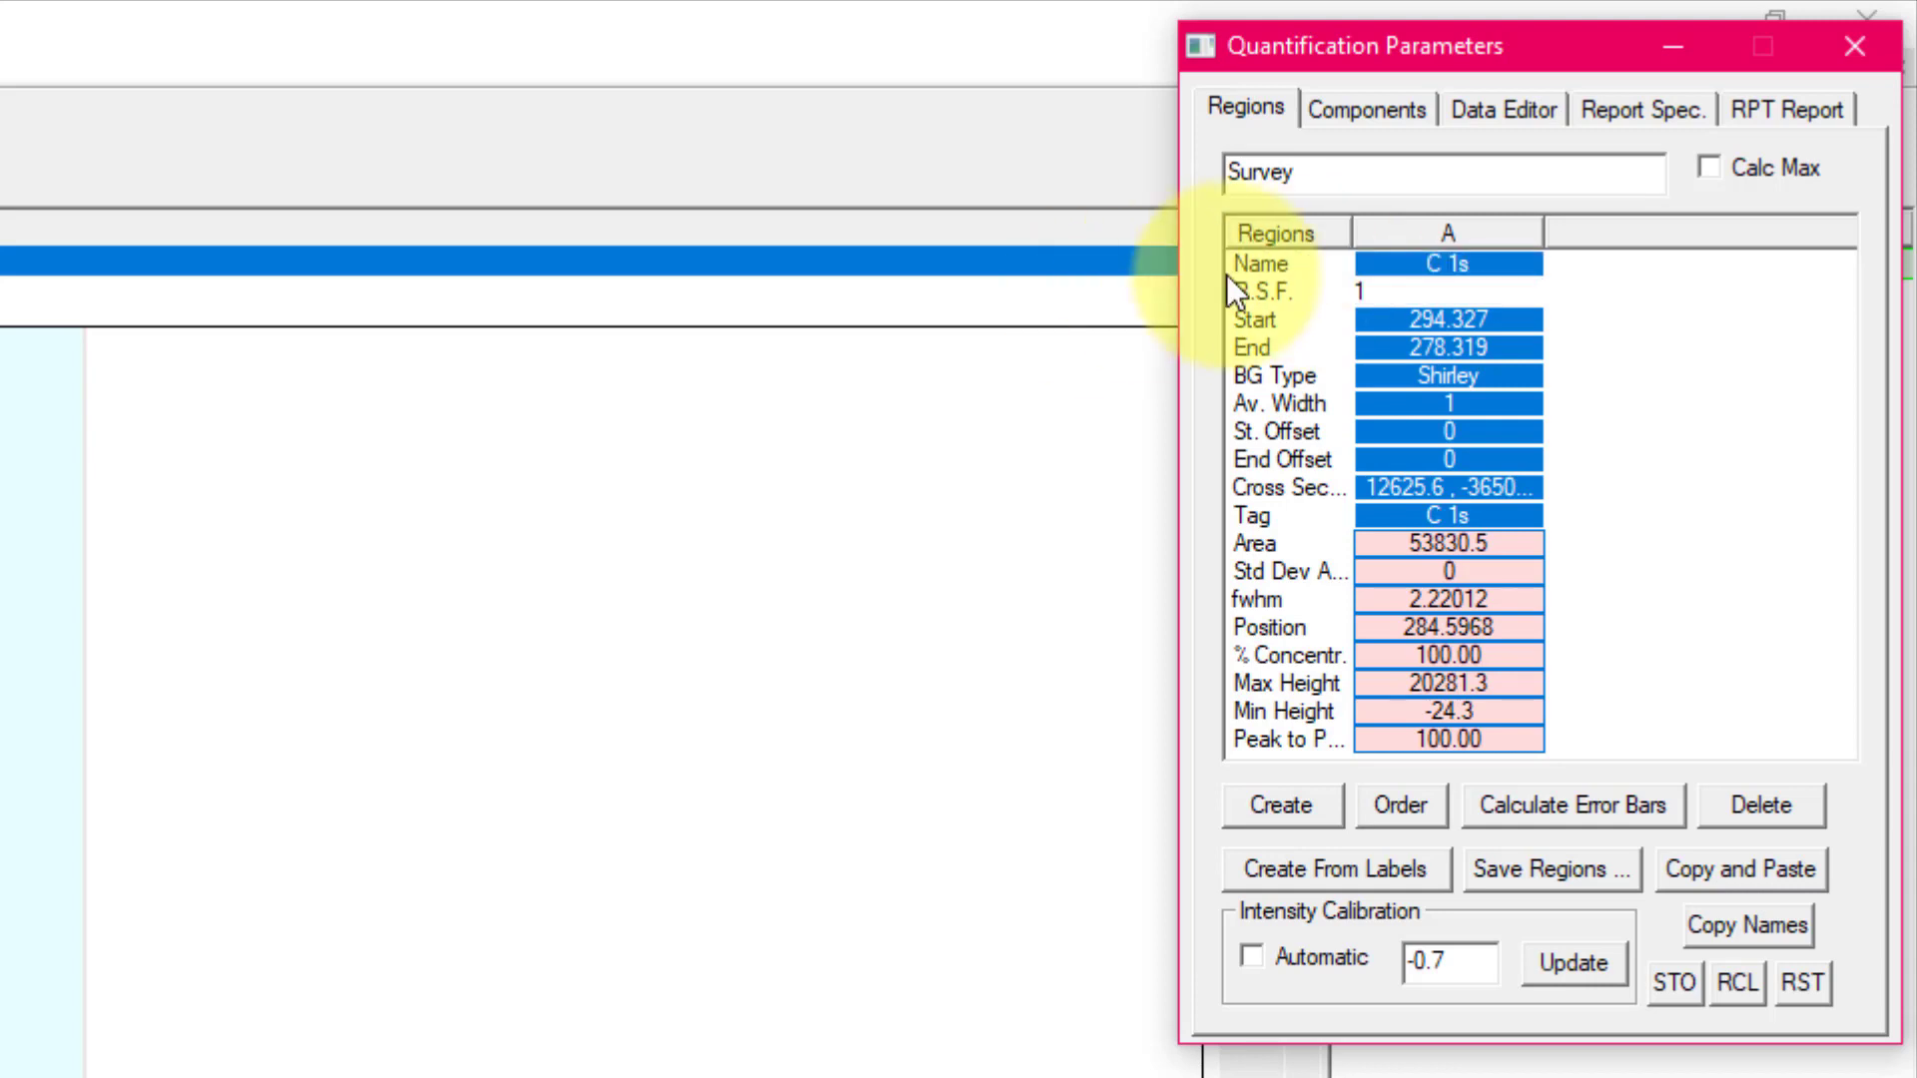
left_click(1447, 291)
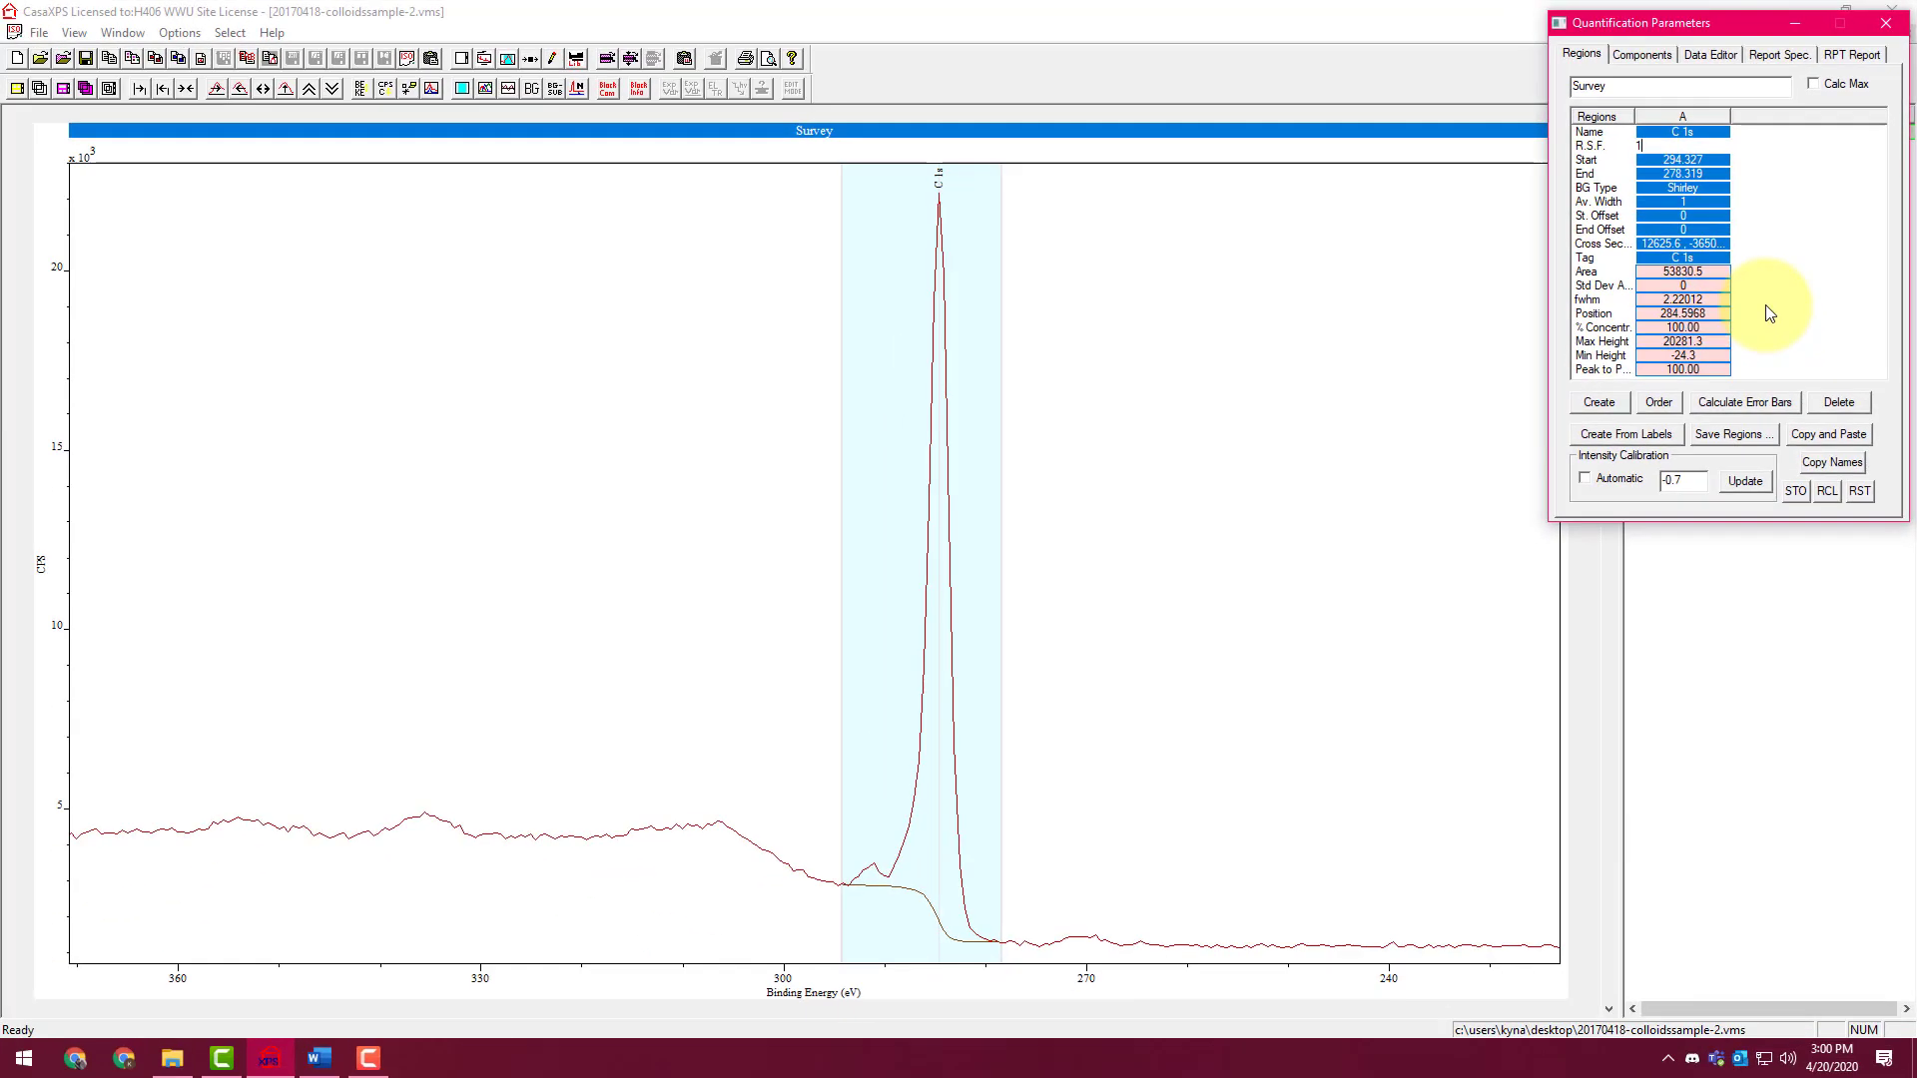
Switch to Excel and create a blank workbook
key("super")
type("excel")
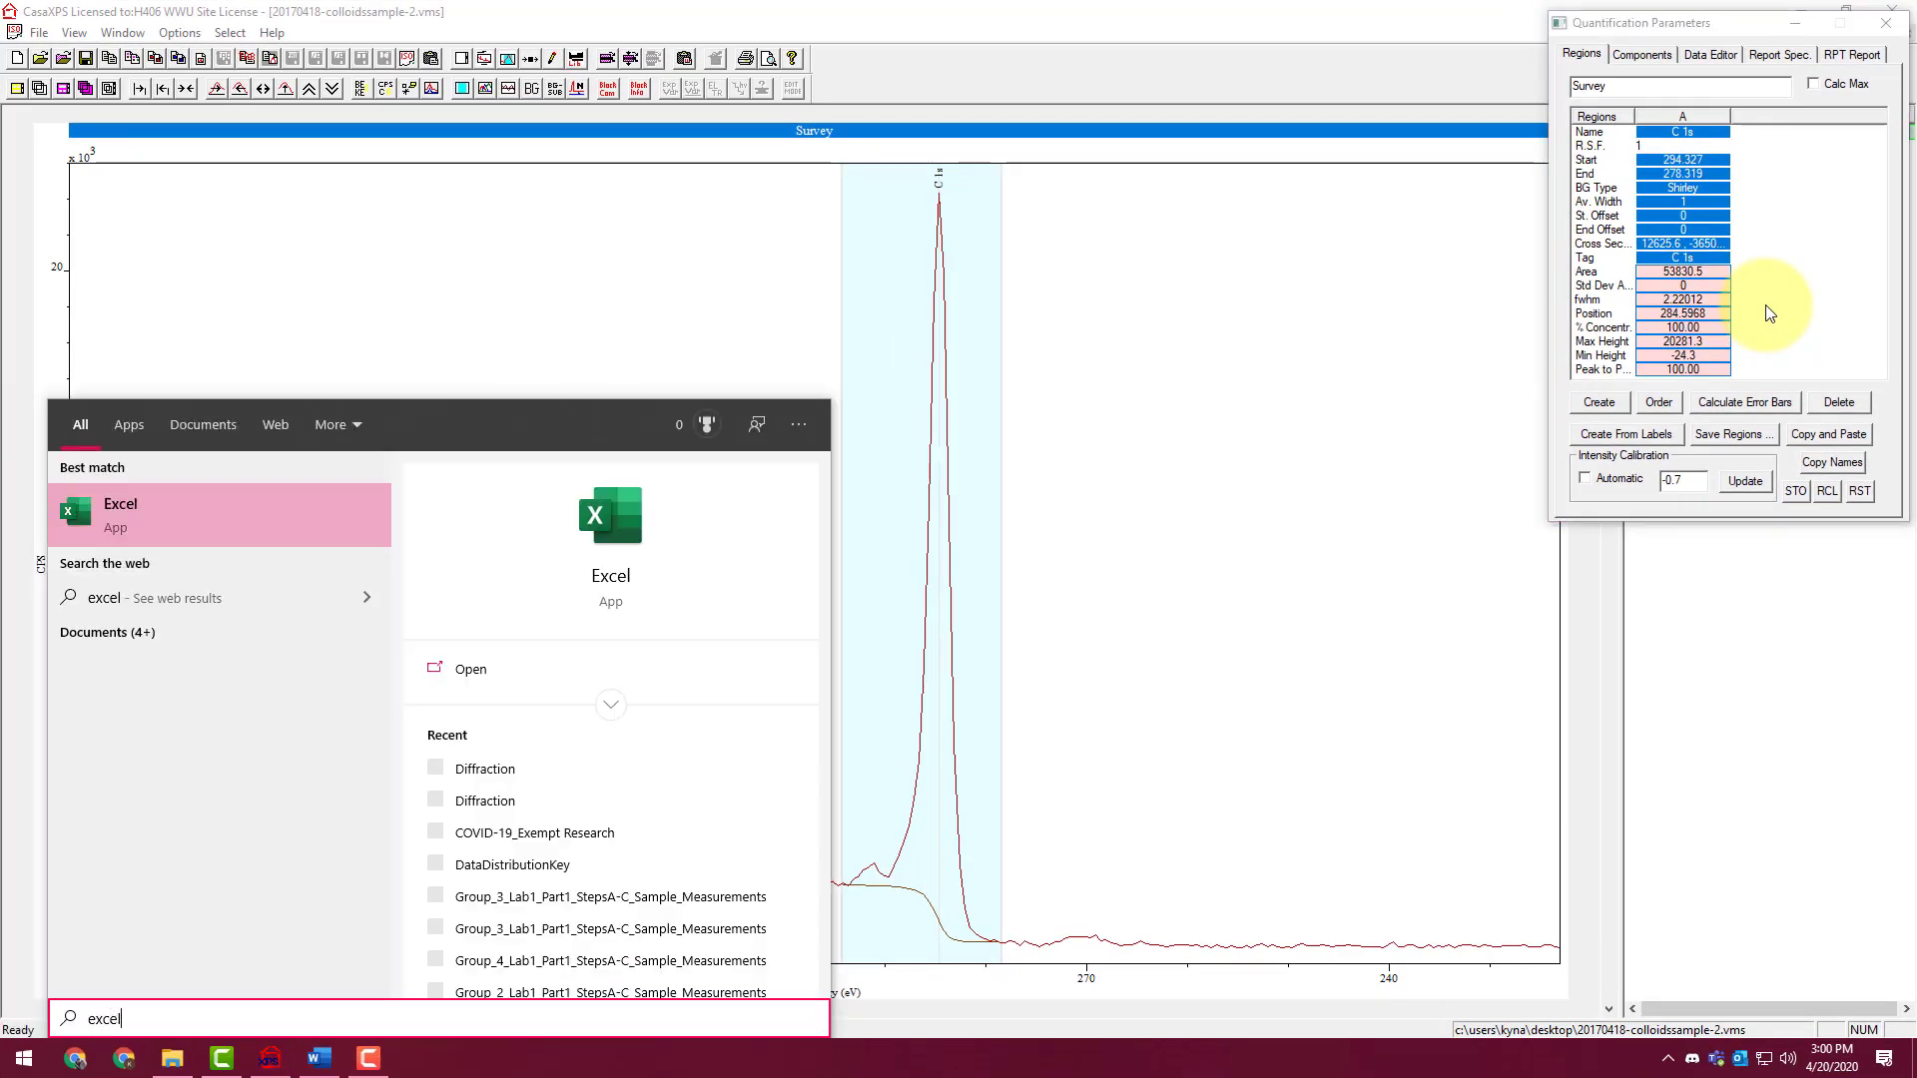
key("Return")
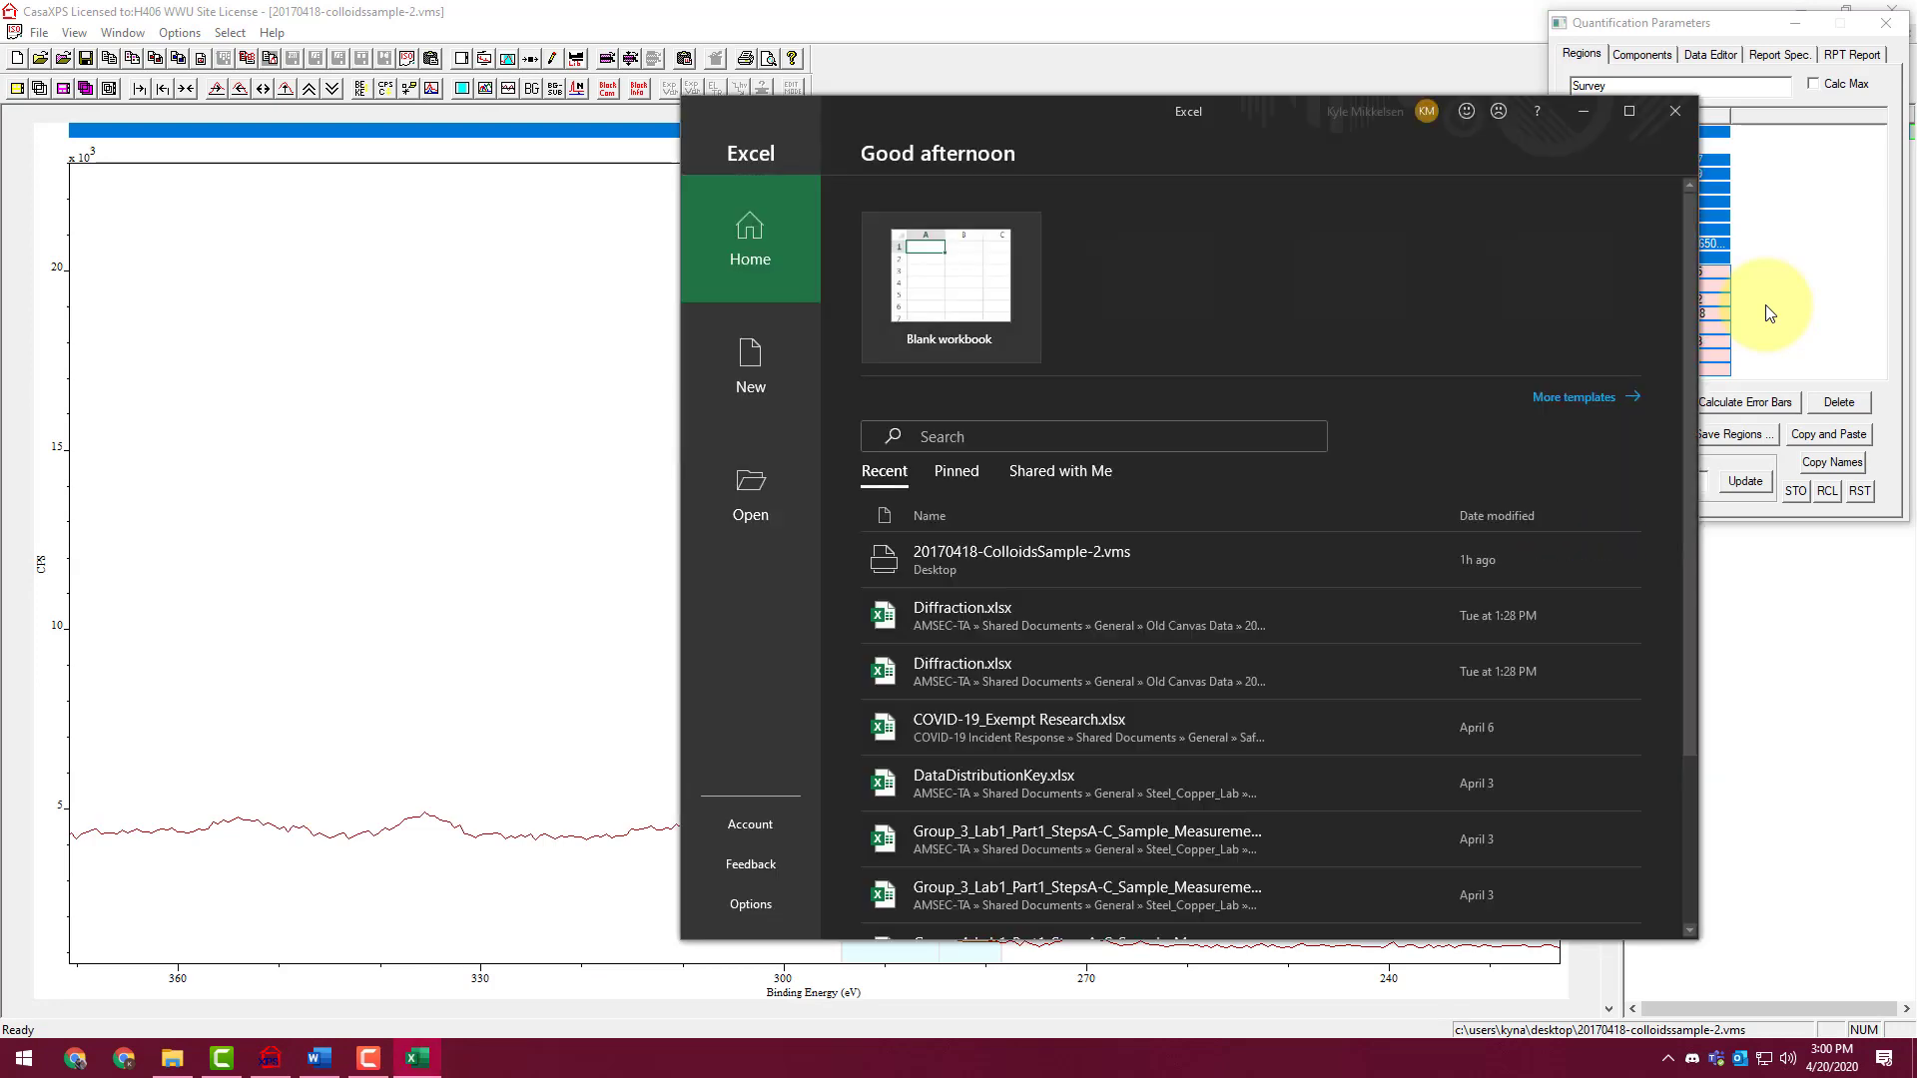
key("Return")
left_click_drag(1268, 128, 848, 141)
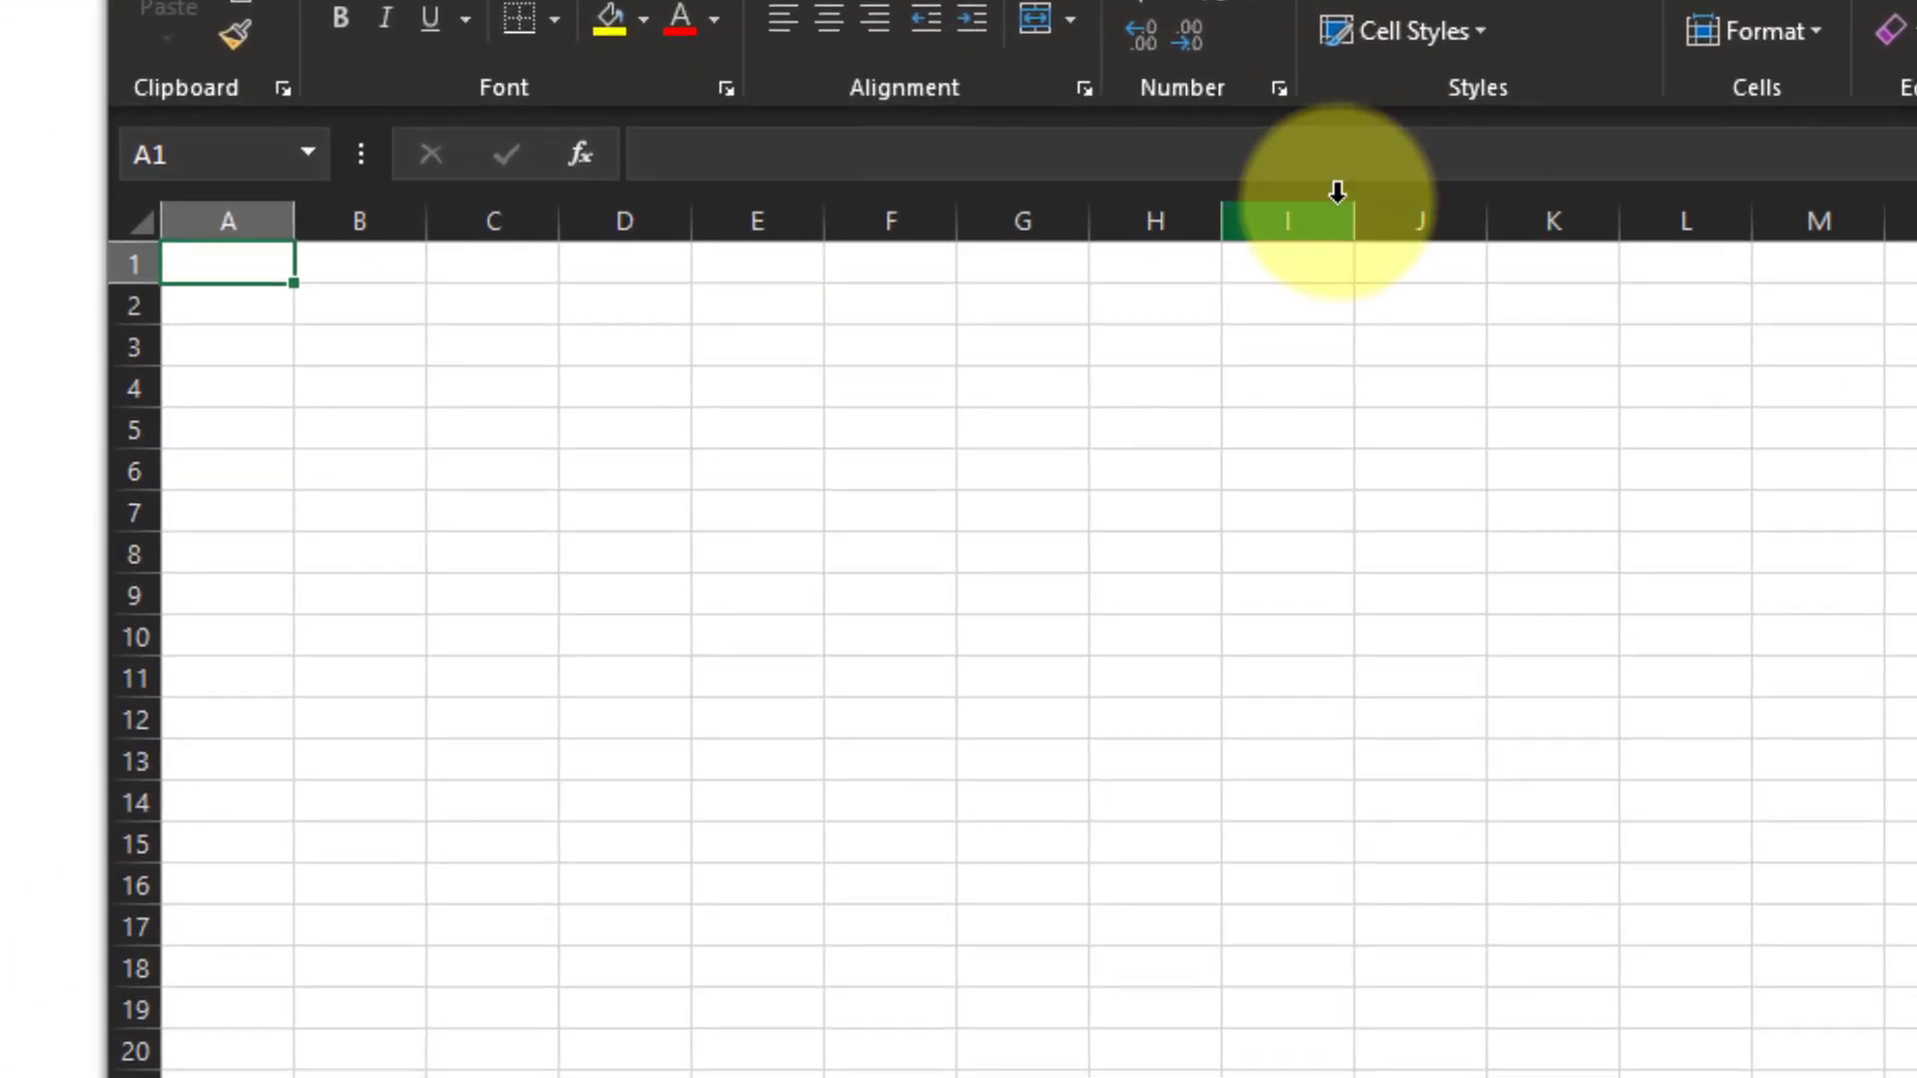
Enter the title Sample 1 in A1 and the headers Element, Orbital and RSF in A2 to C2
type("Sample")
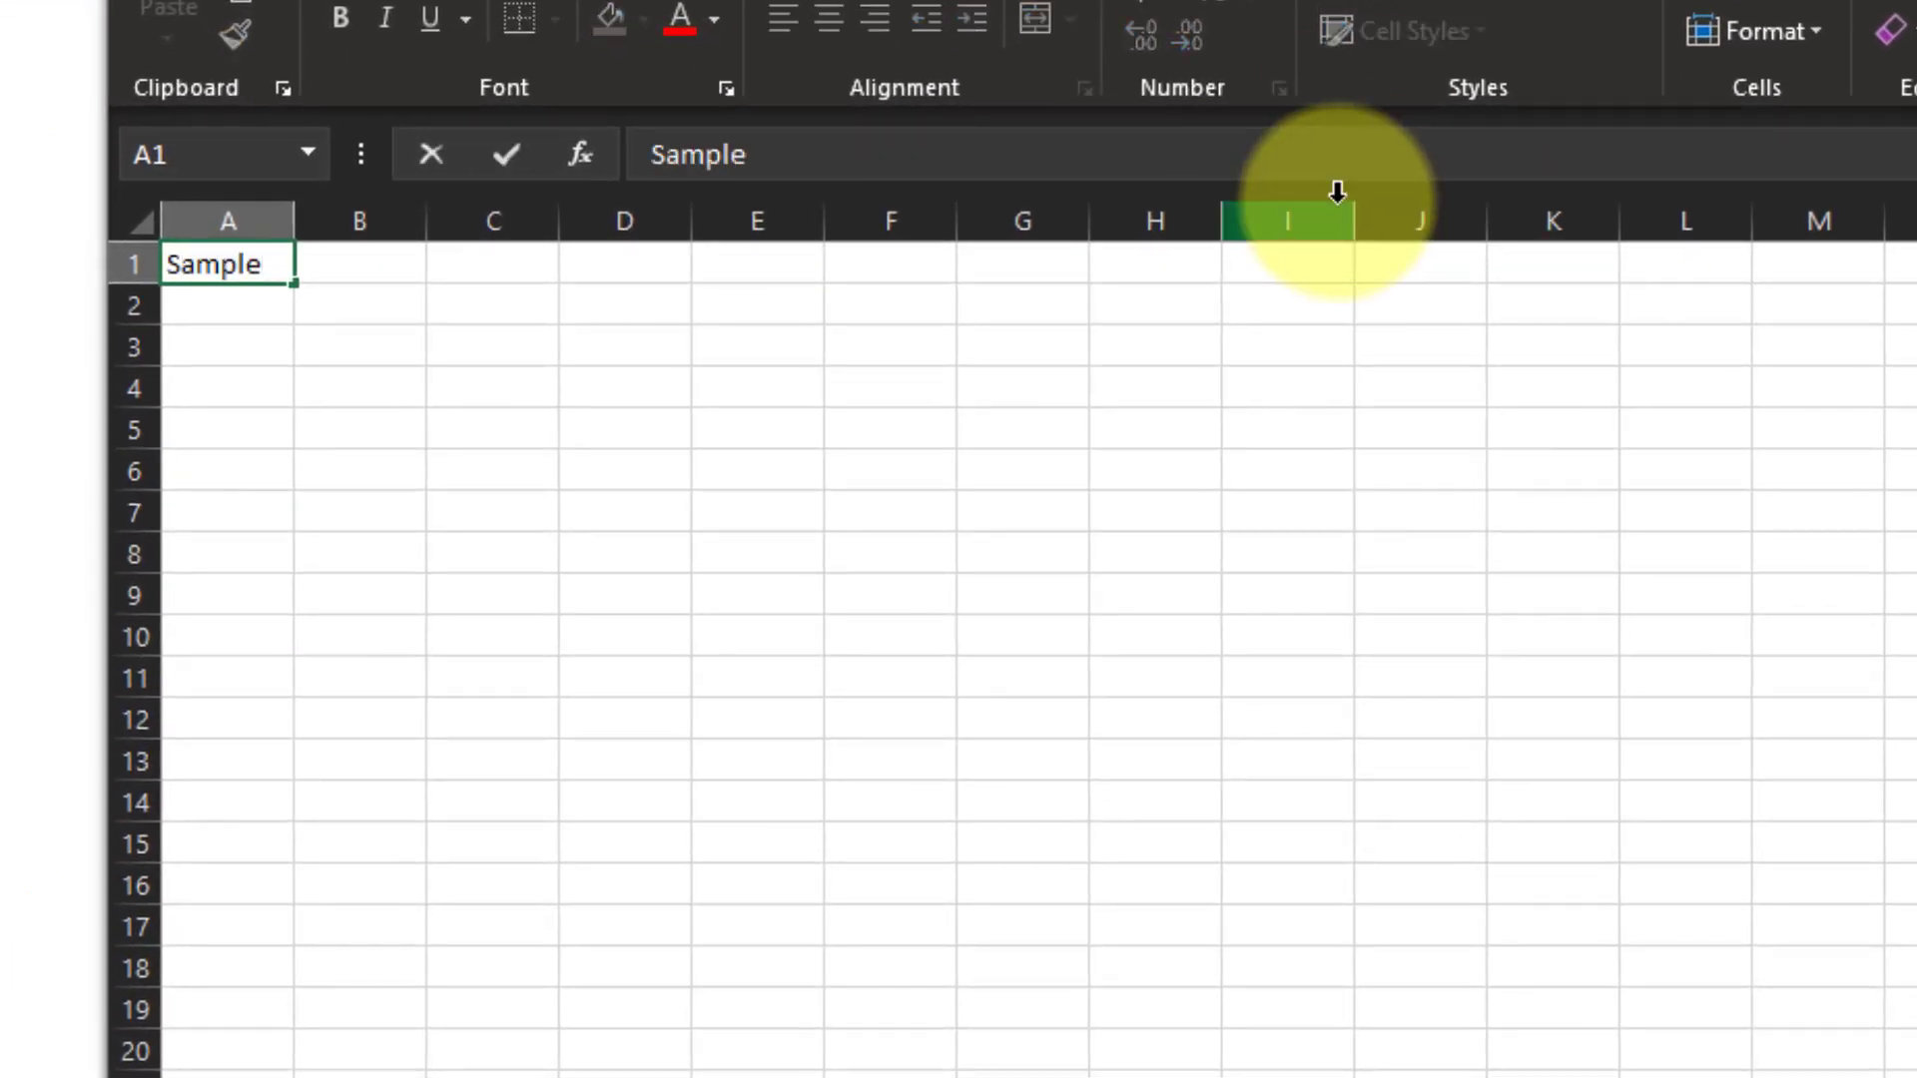
type(" 1")
key("Return")
type("Element")
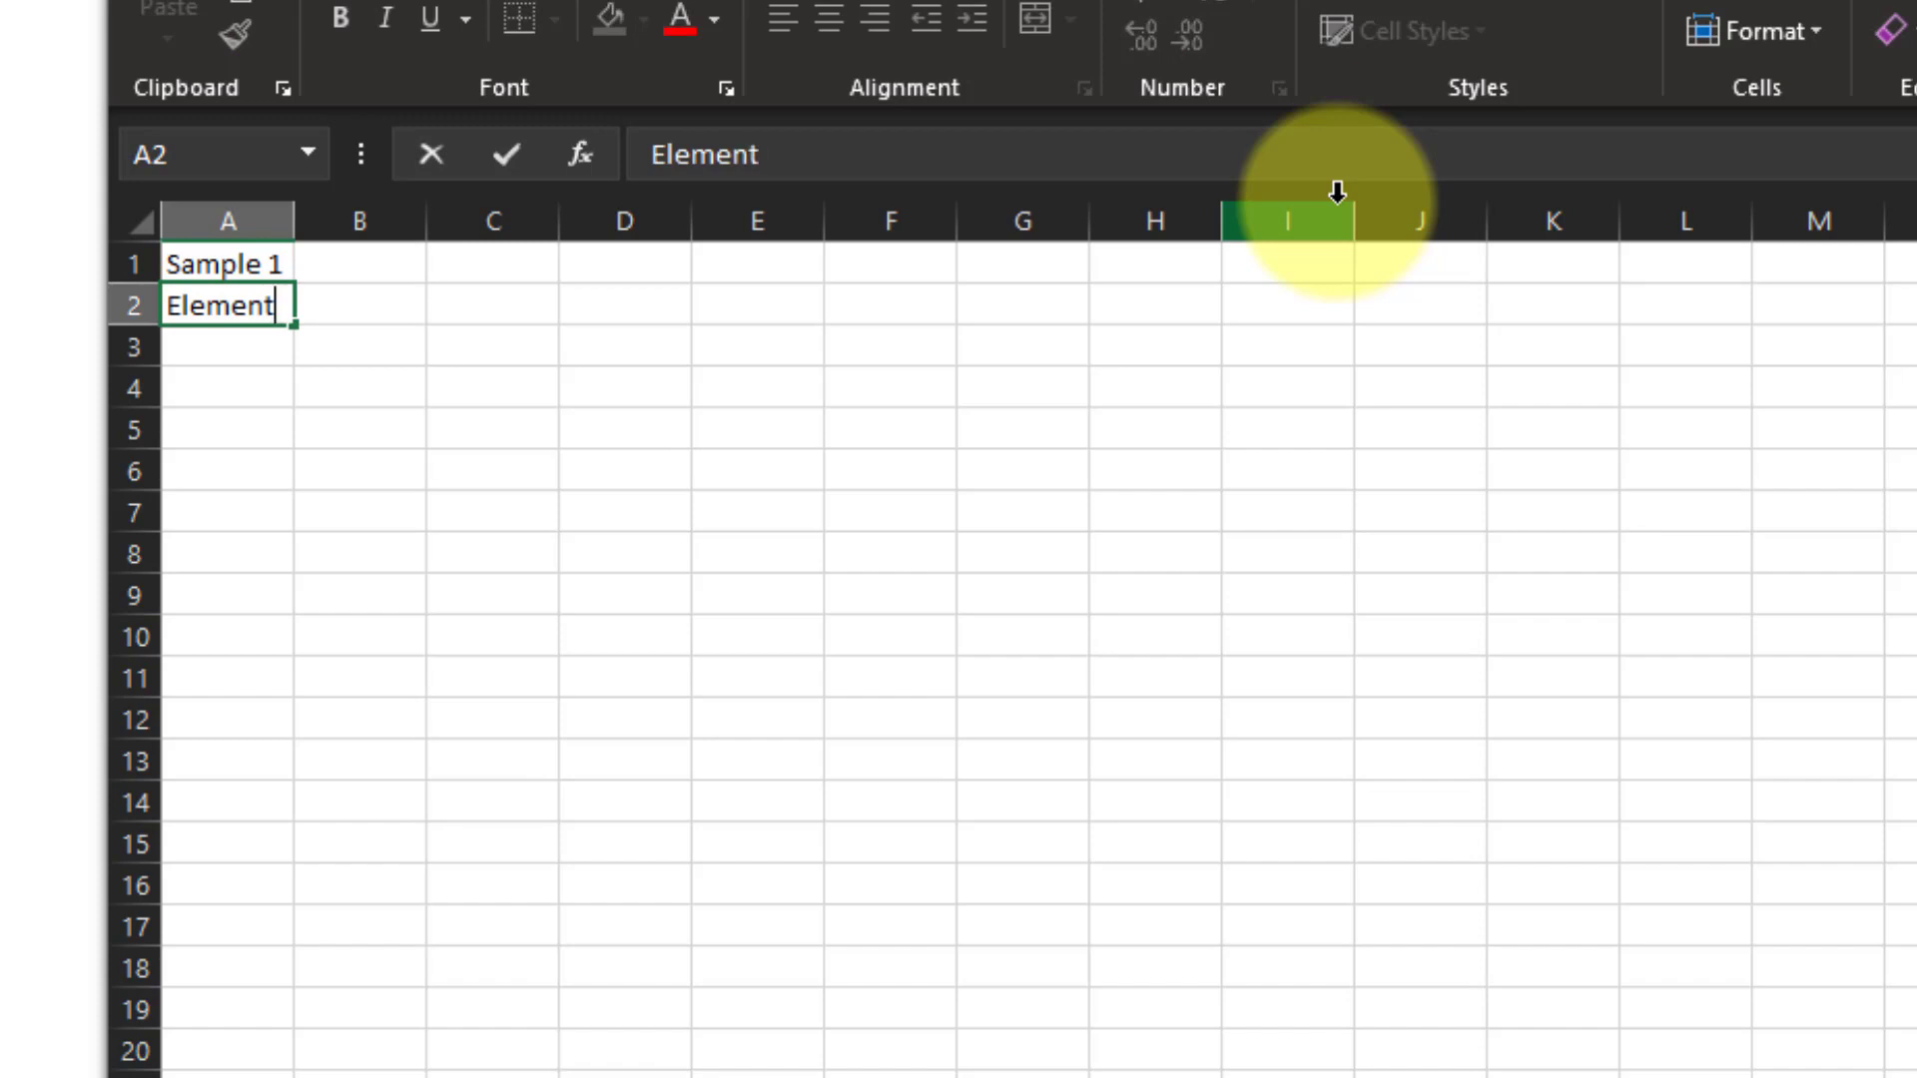
key("Tab")
type("Orbital")
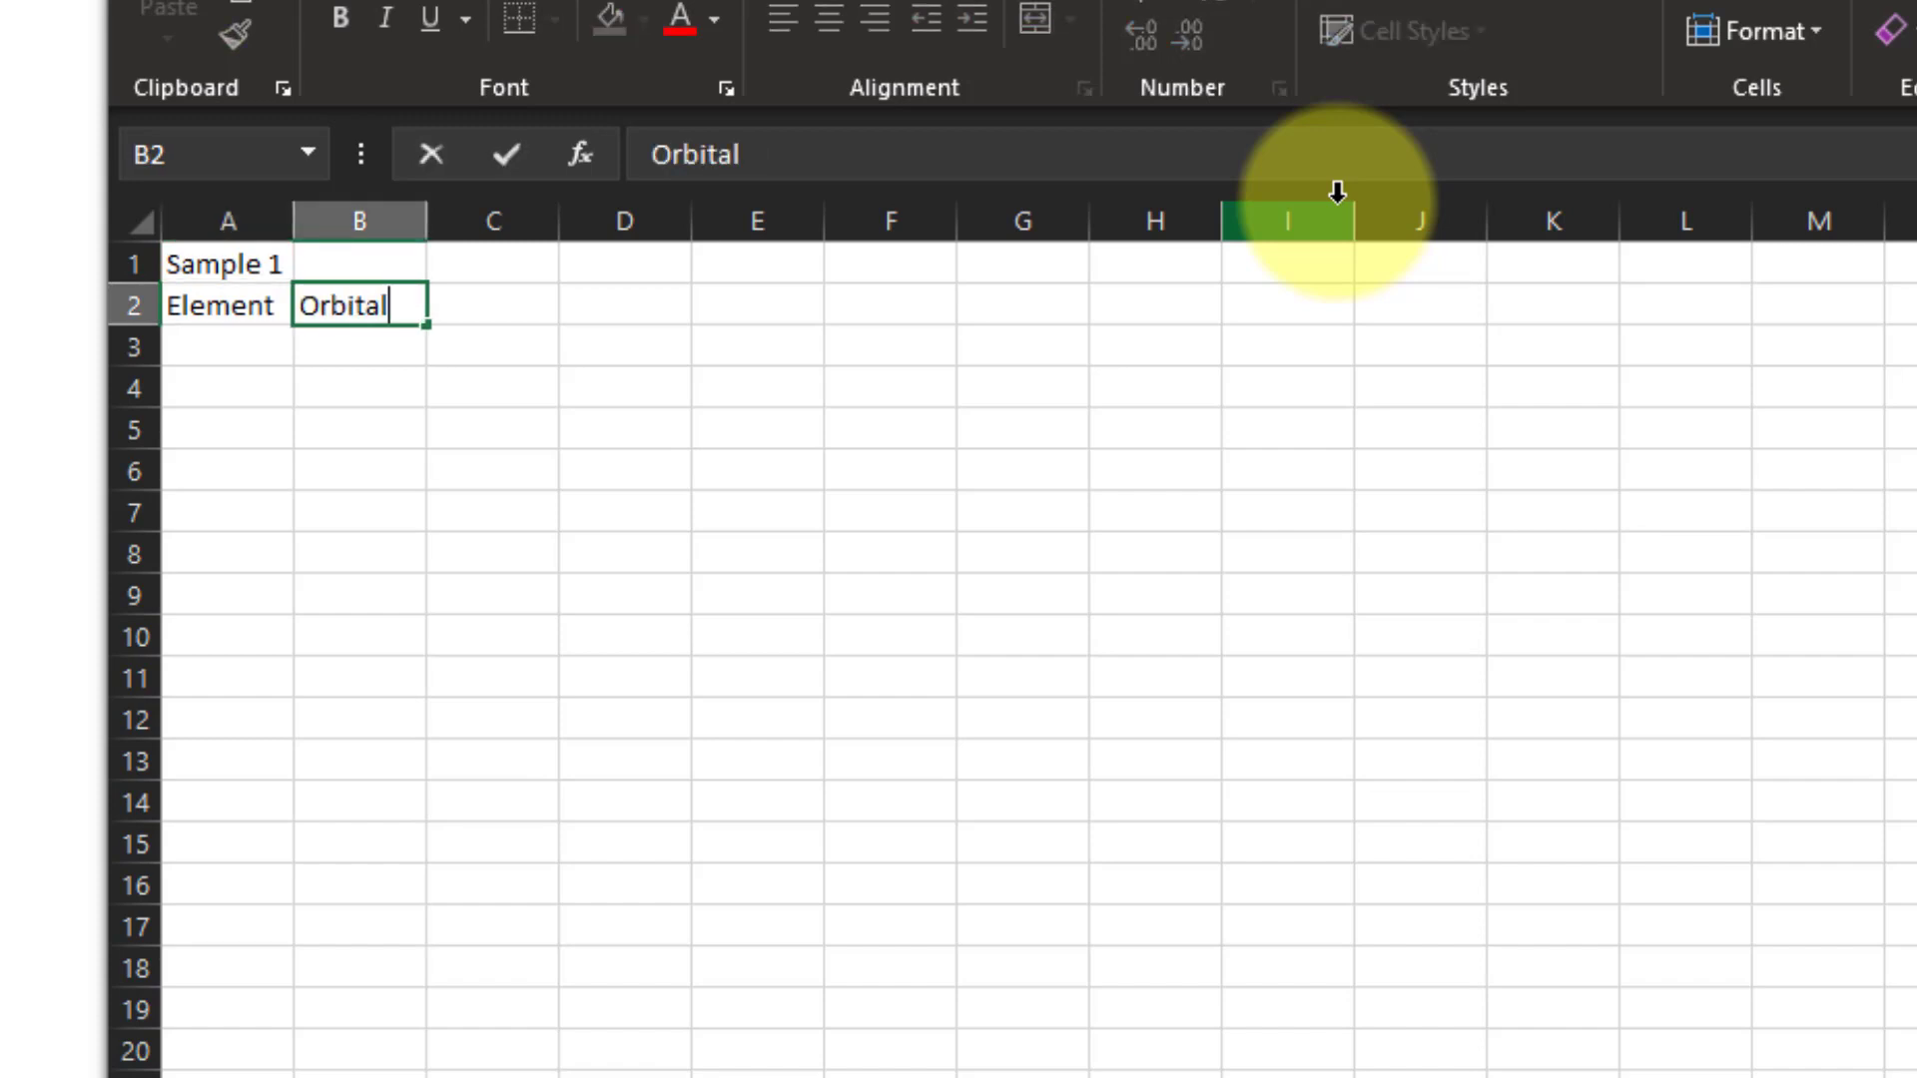
key("Tab")
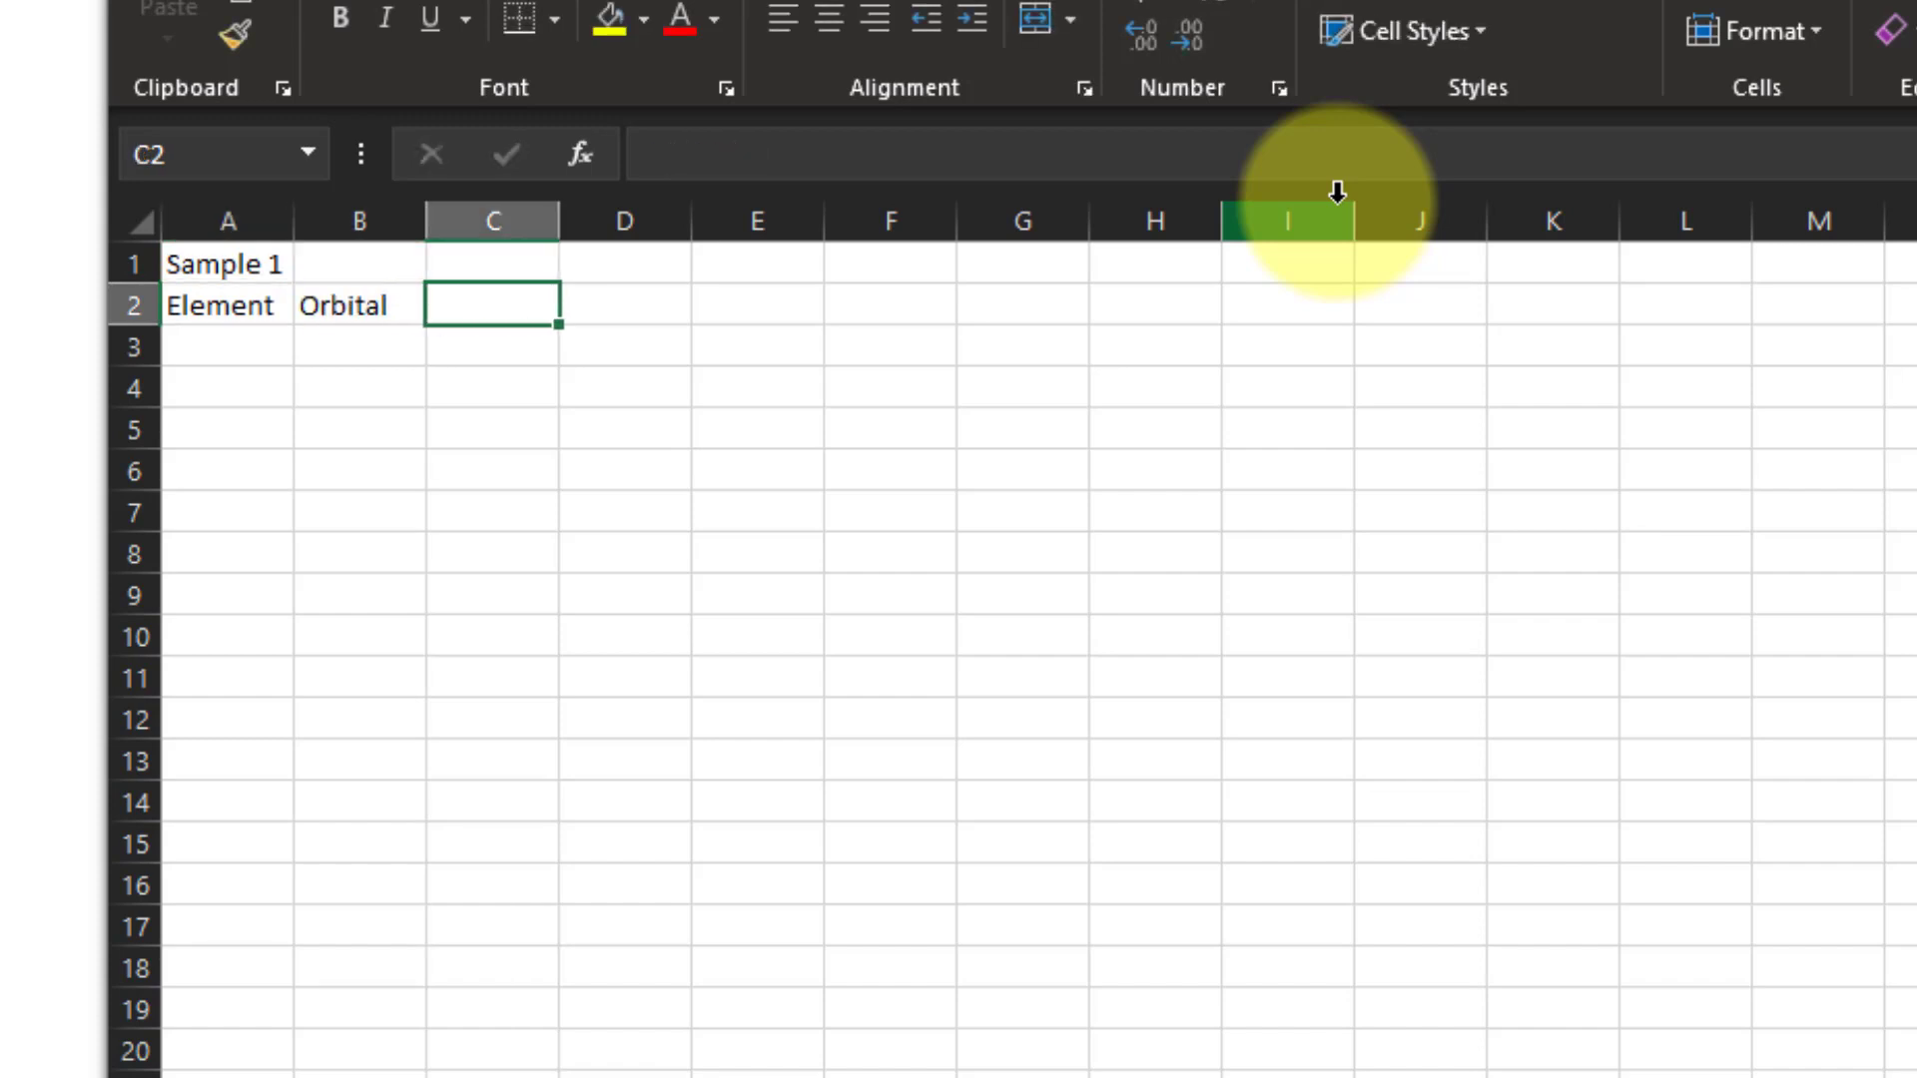
type("RSF")
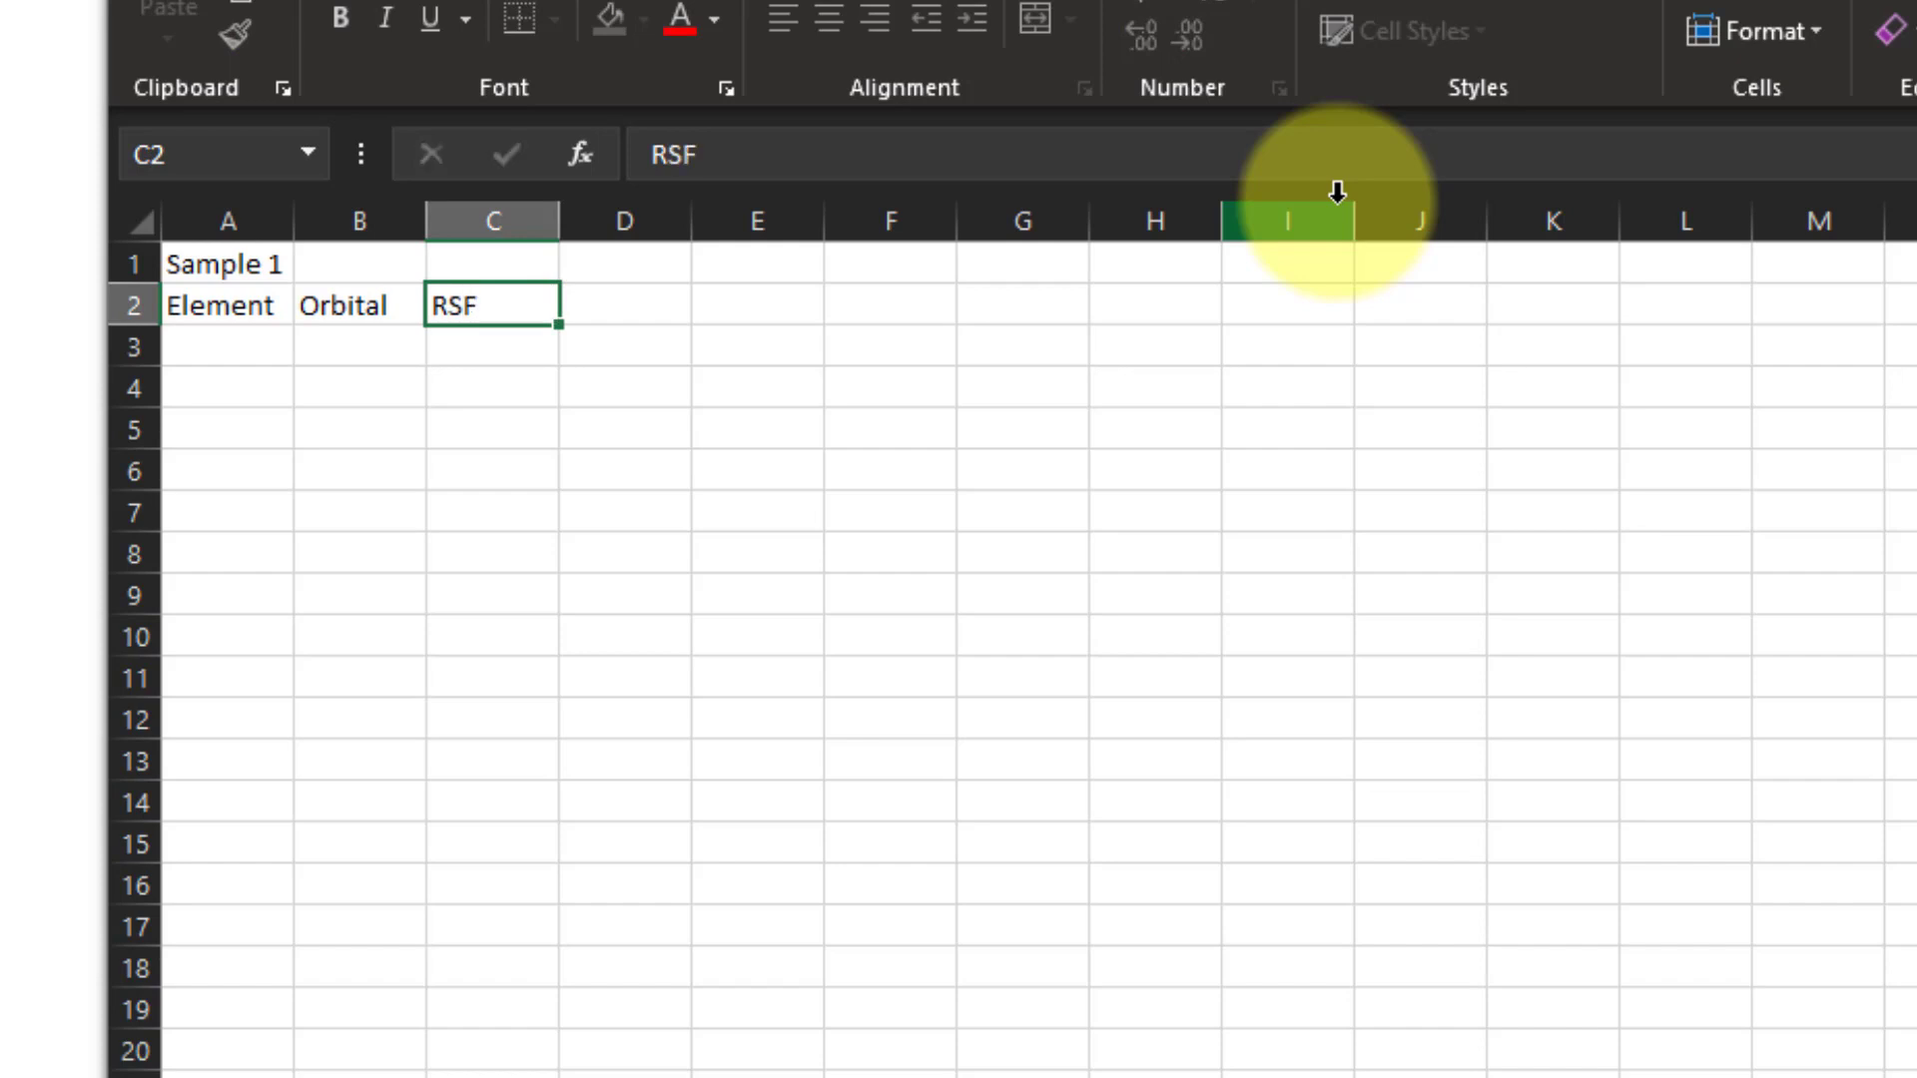
Add the headers Area, Corr. Area and % Conc. in D2 to F2 and fit column E's width to its text
key("Tab")
type("Area")
key("Tab")
type("C")
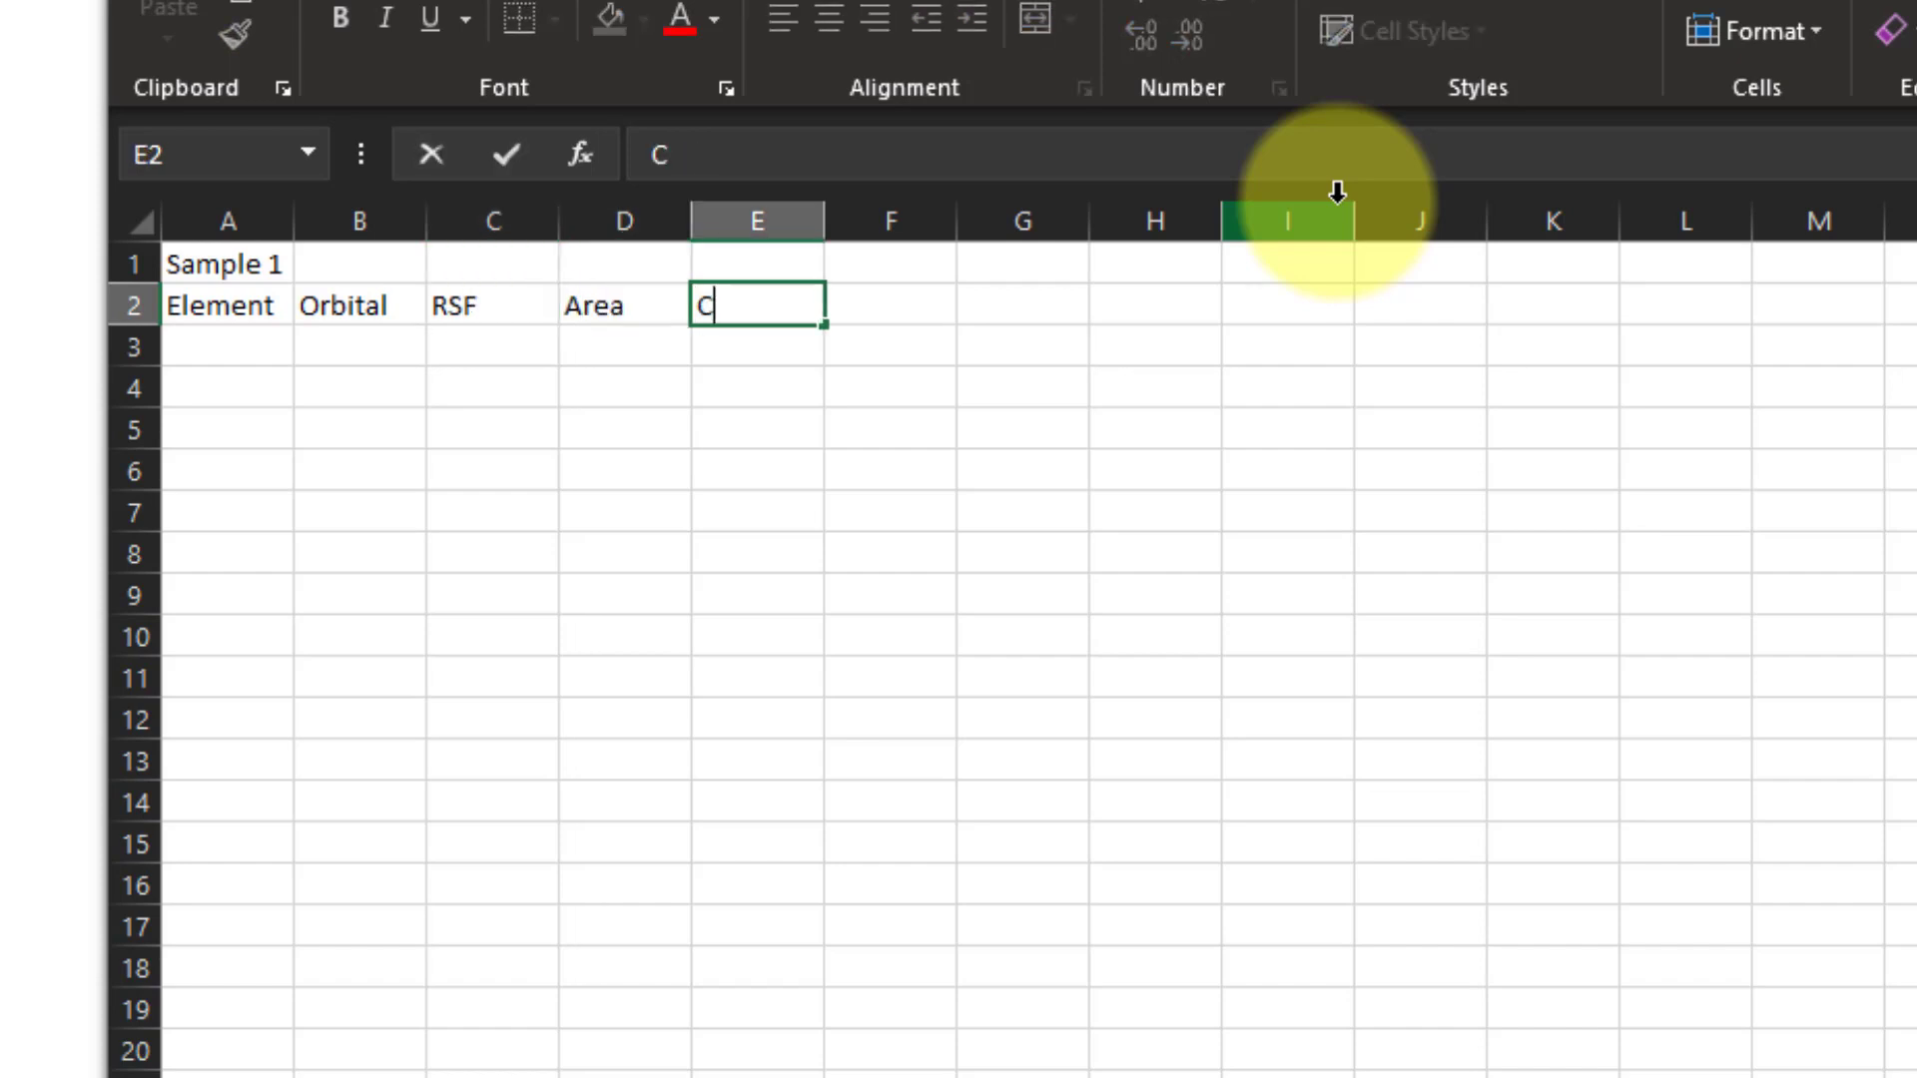
type("orr. Area")
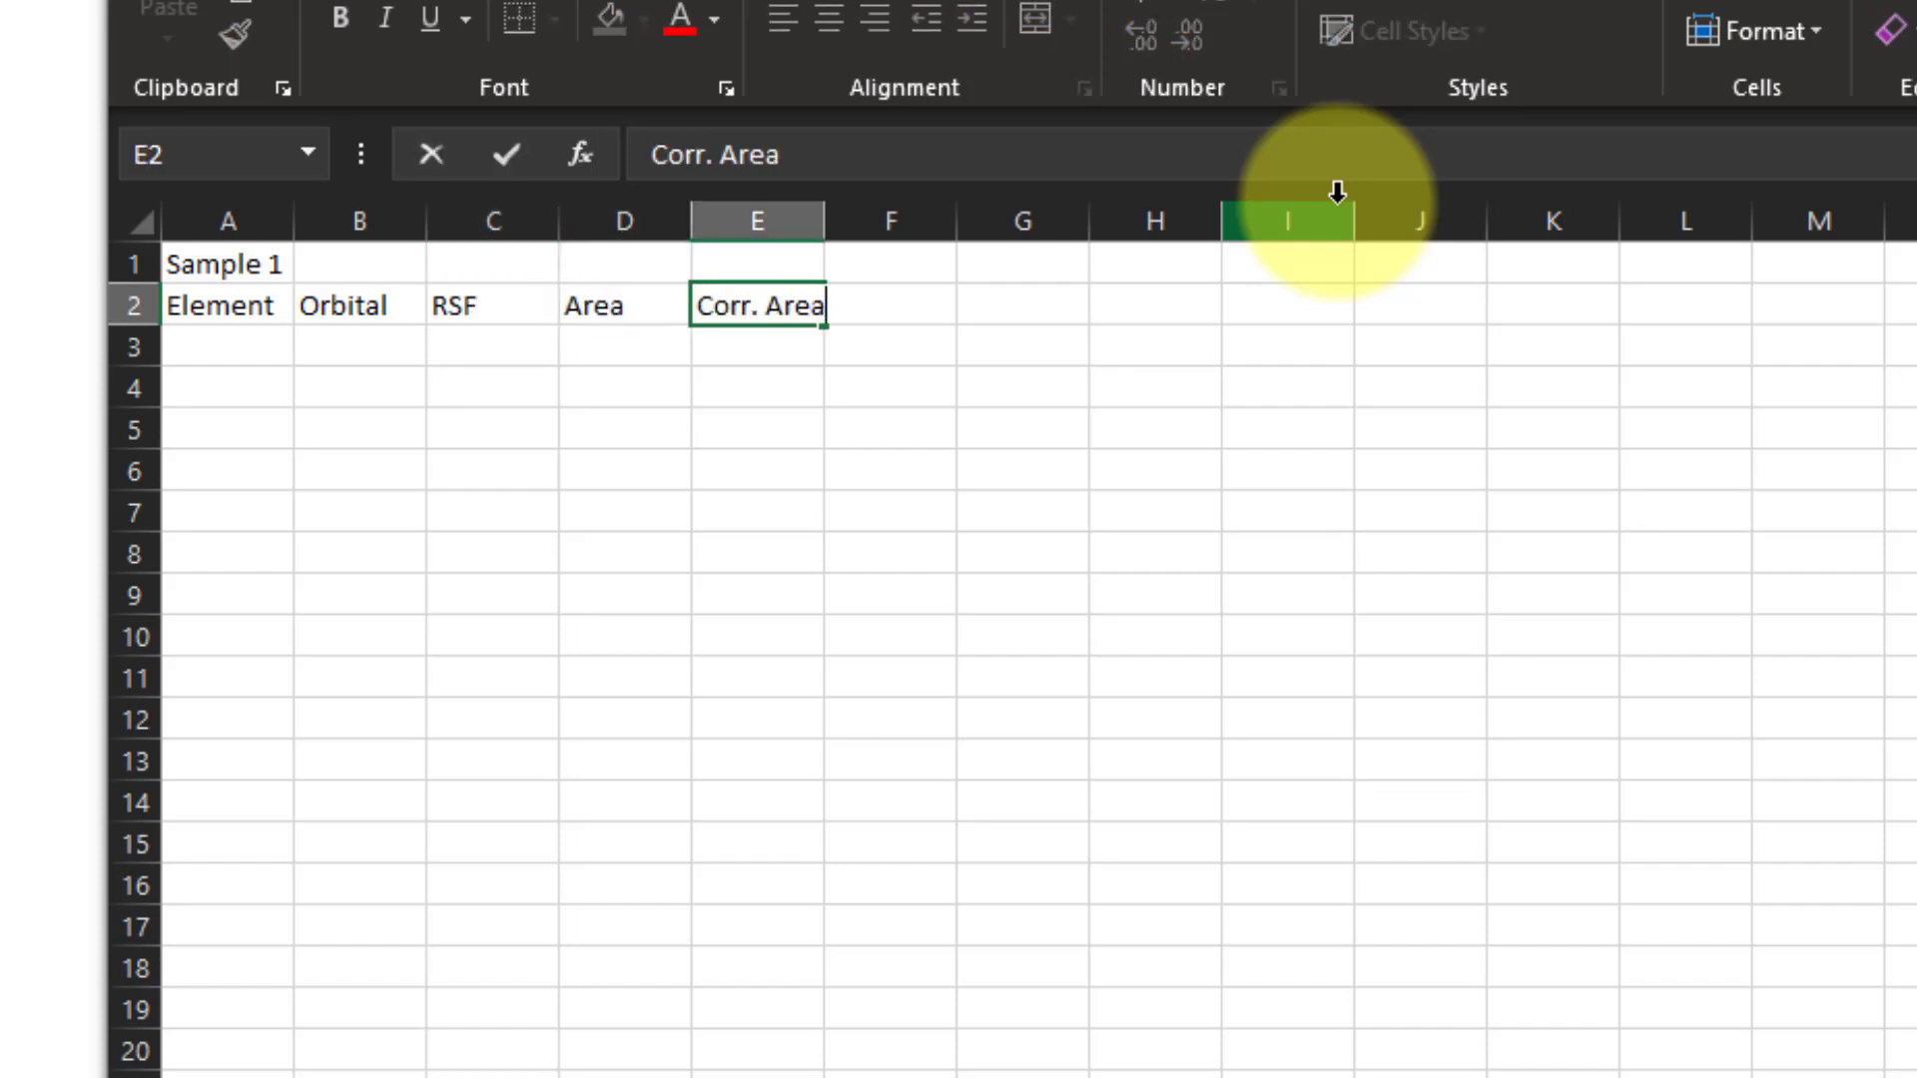
key("Tab")
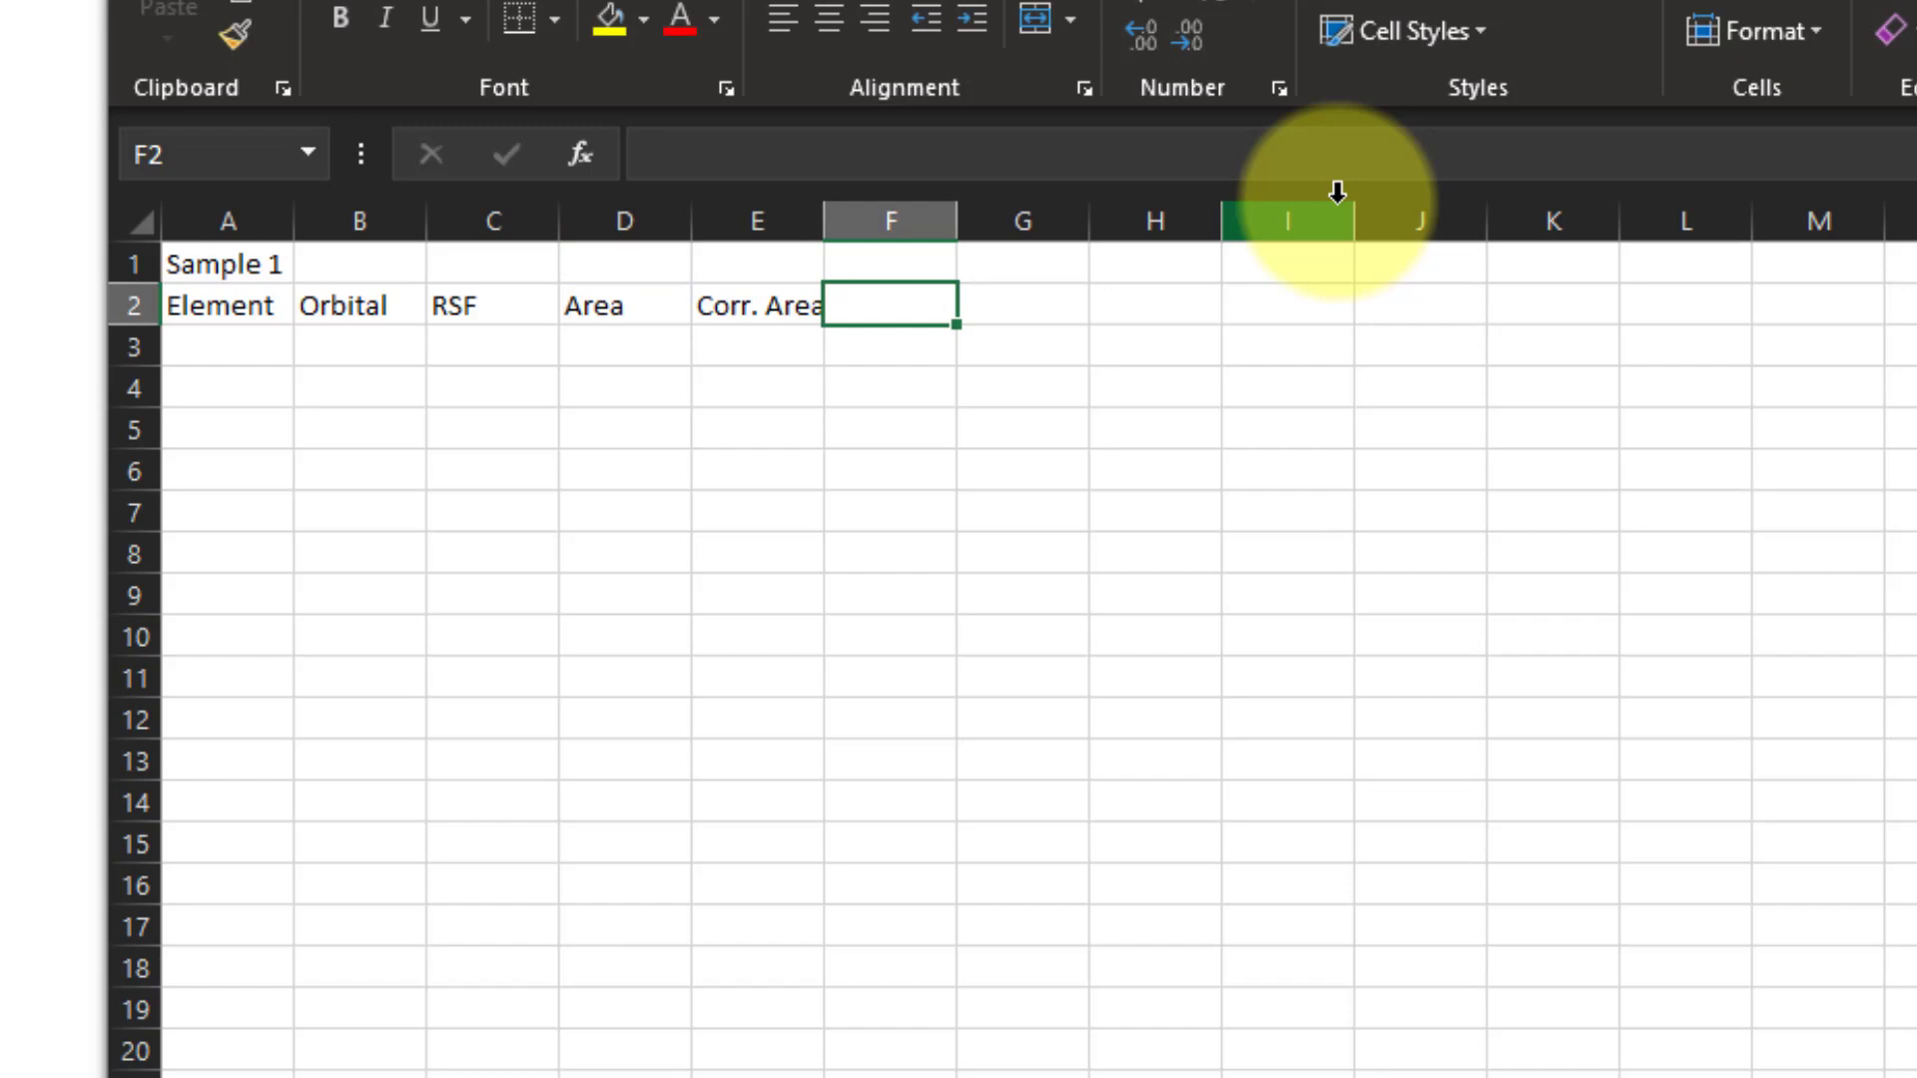
type("% C")
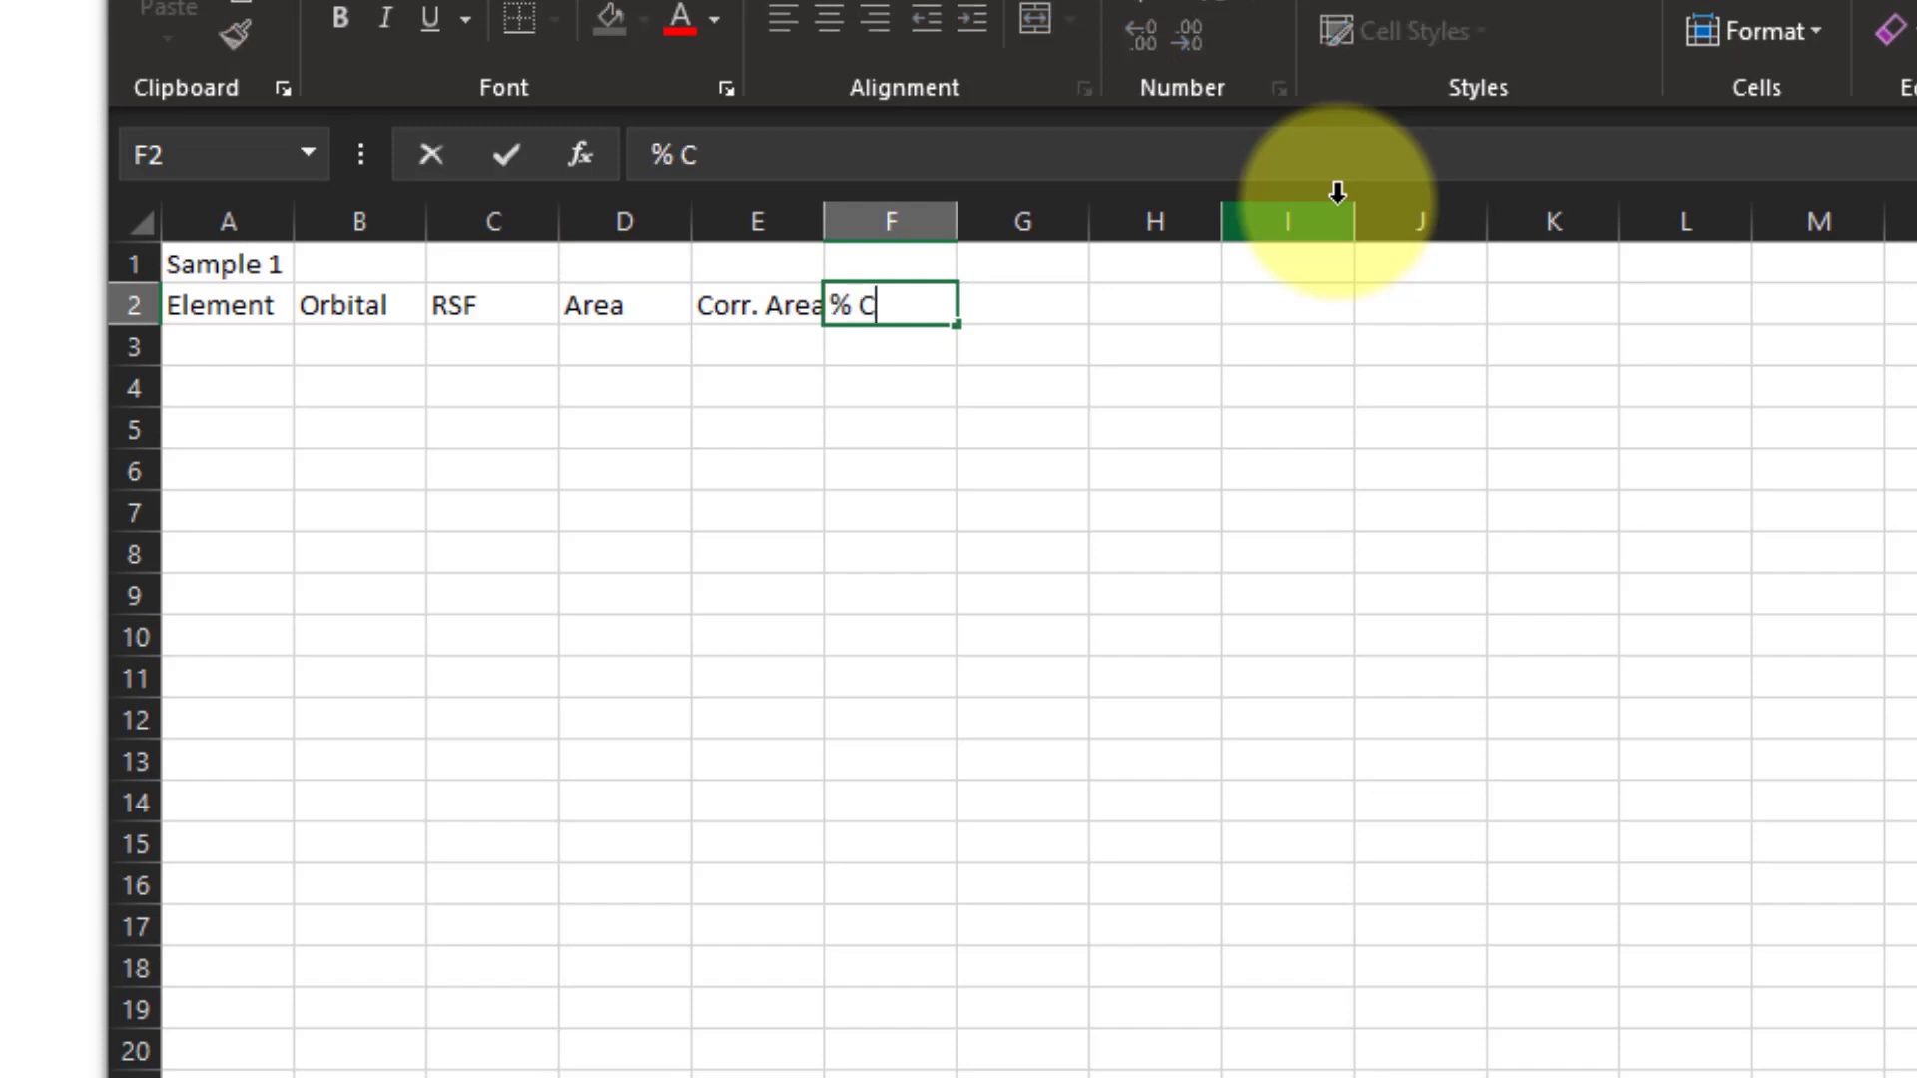
type("onc.")
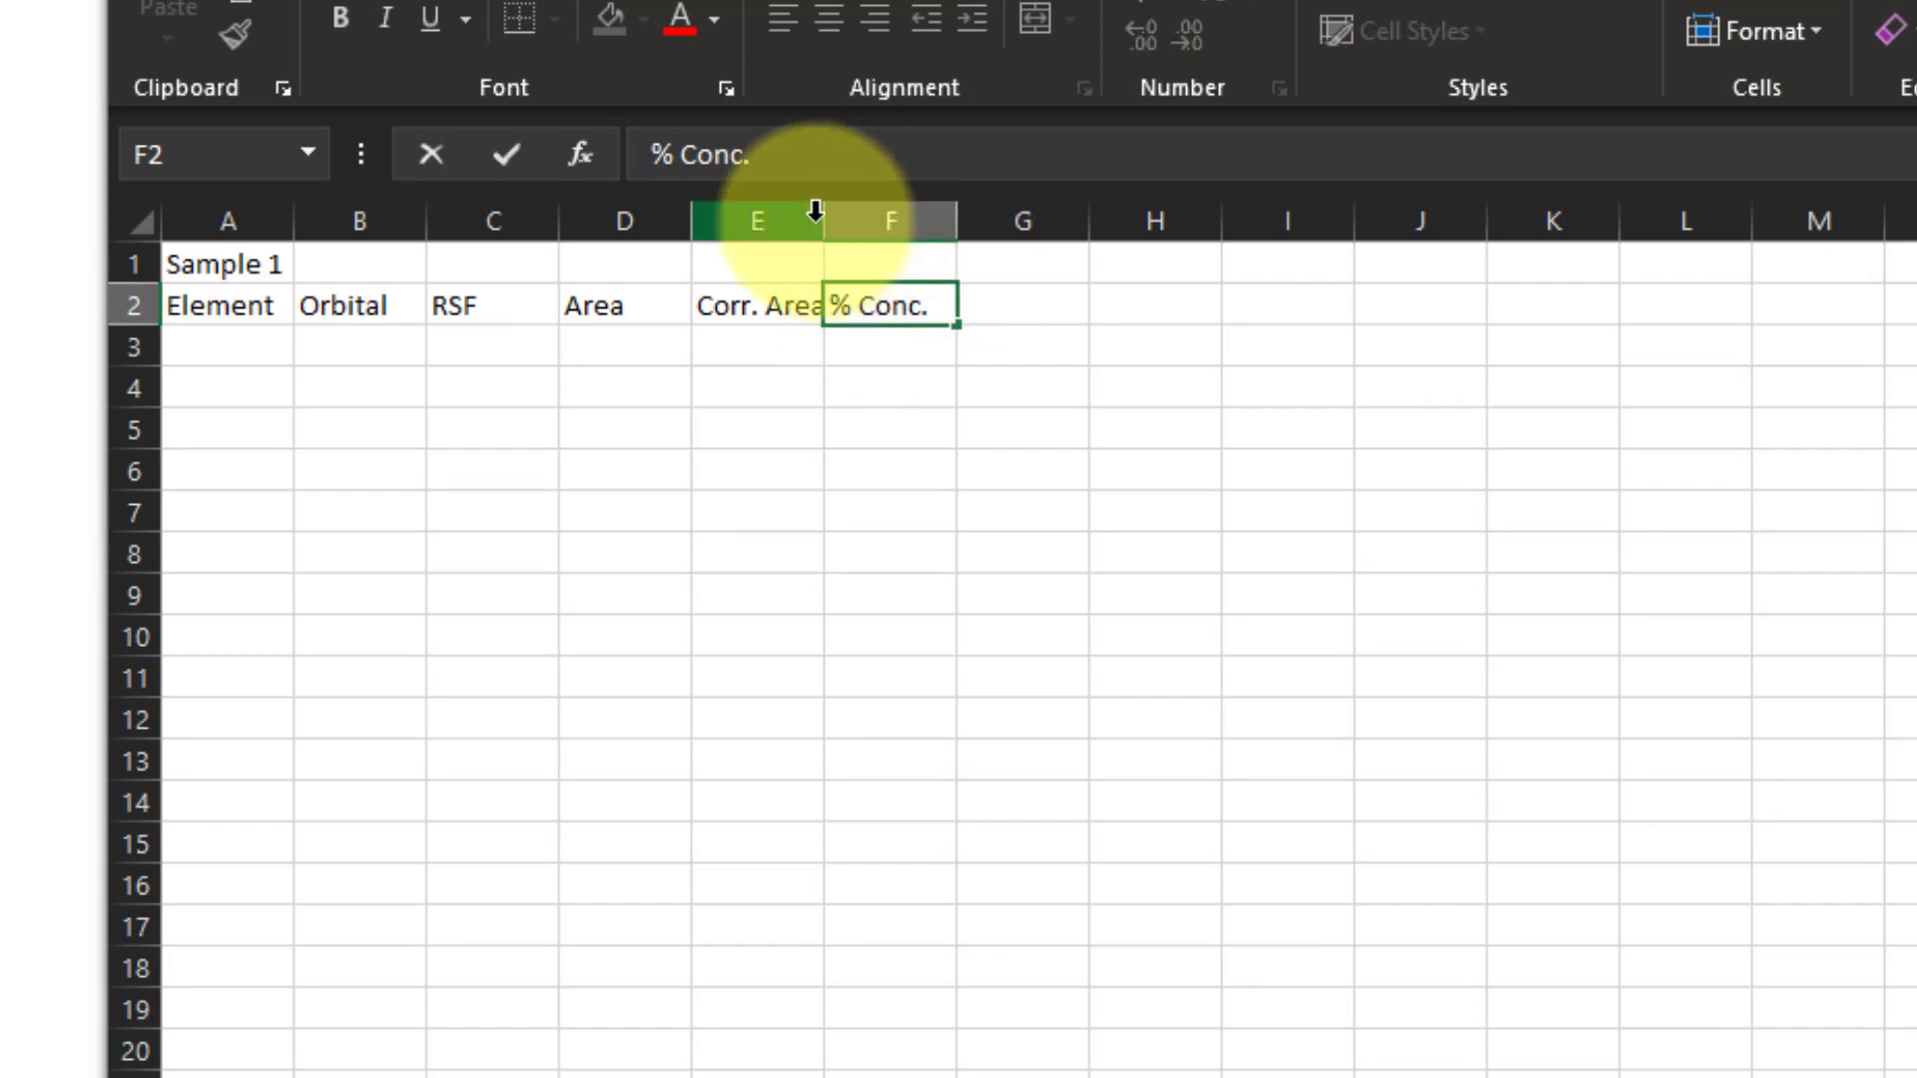
left_click(805, 296)
left_click(843, 289)
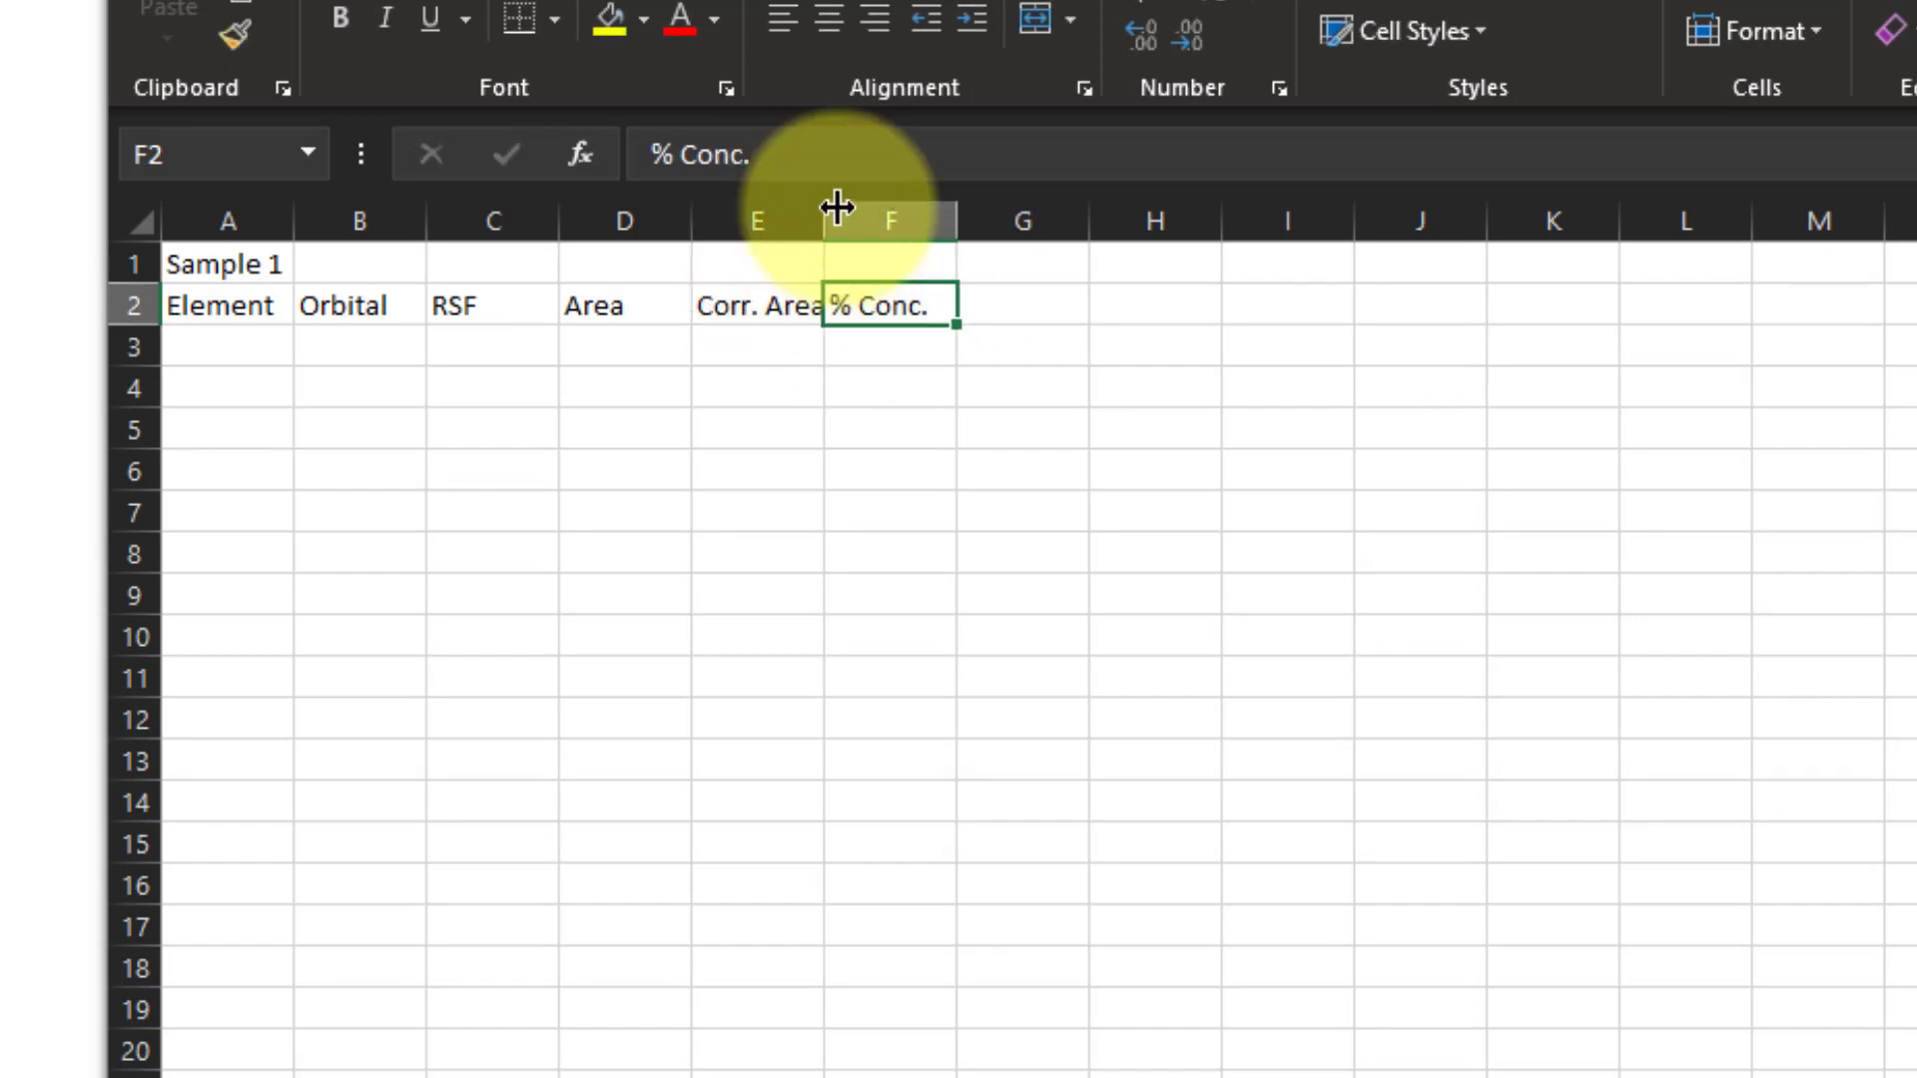
double_click(821, 222)
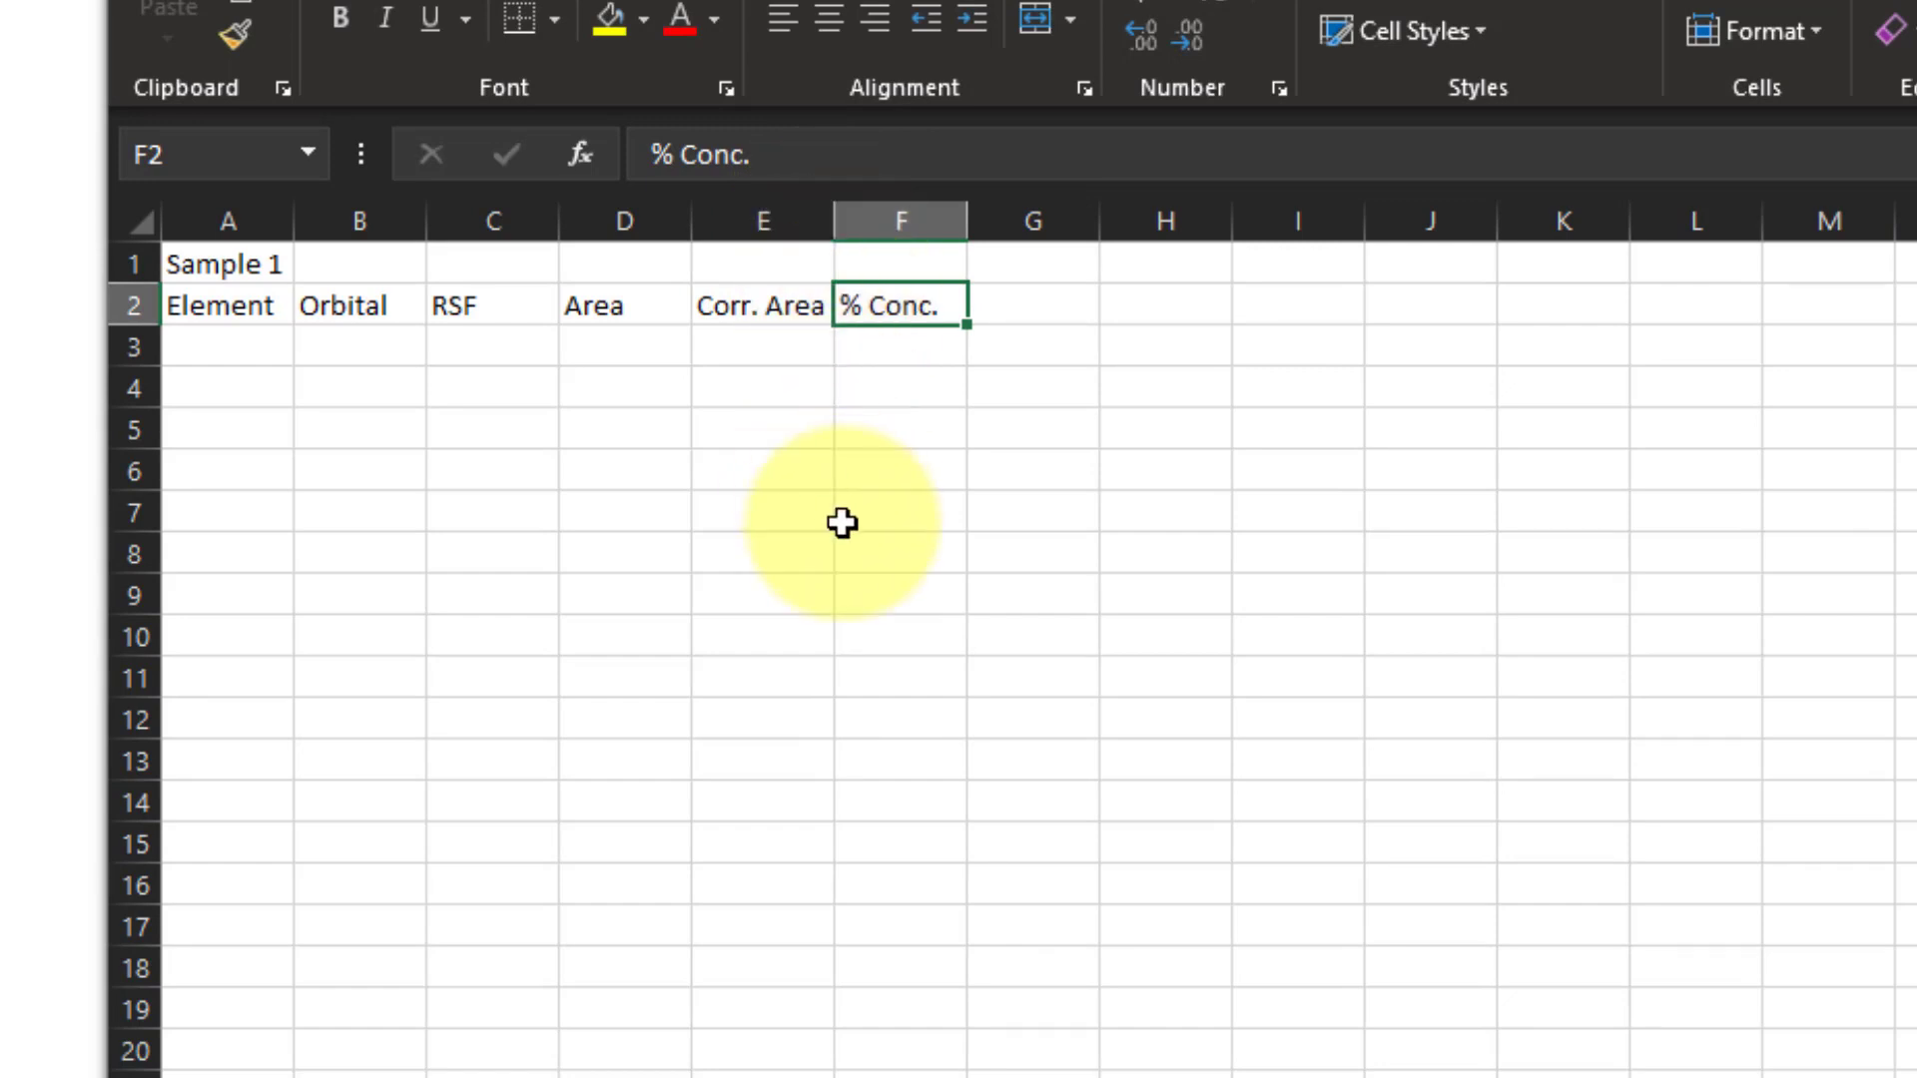
Fill in the carbon row in row 3 with element C, orbital 1s, RSF 1 and area 53830.5
left_click(261, 356)
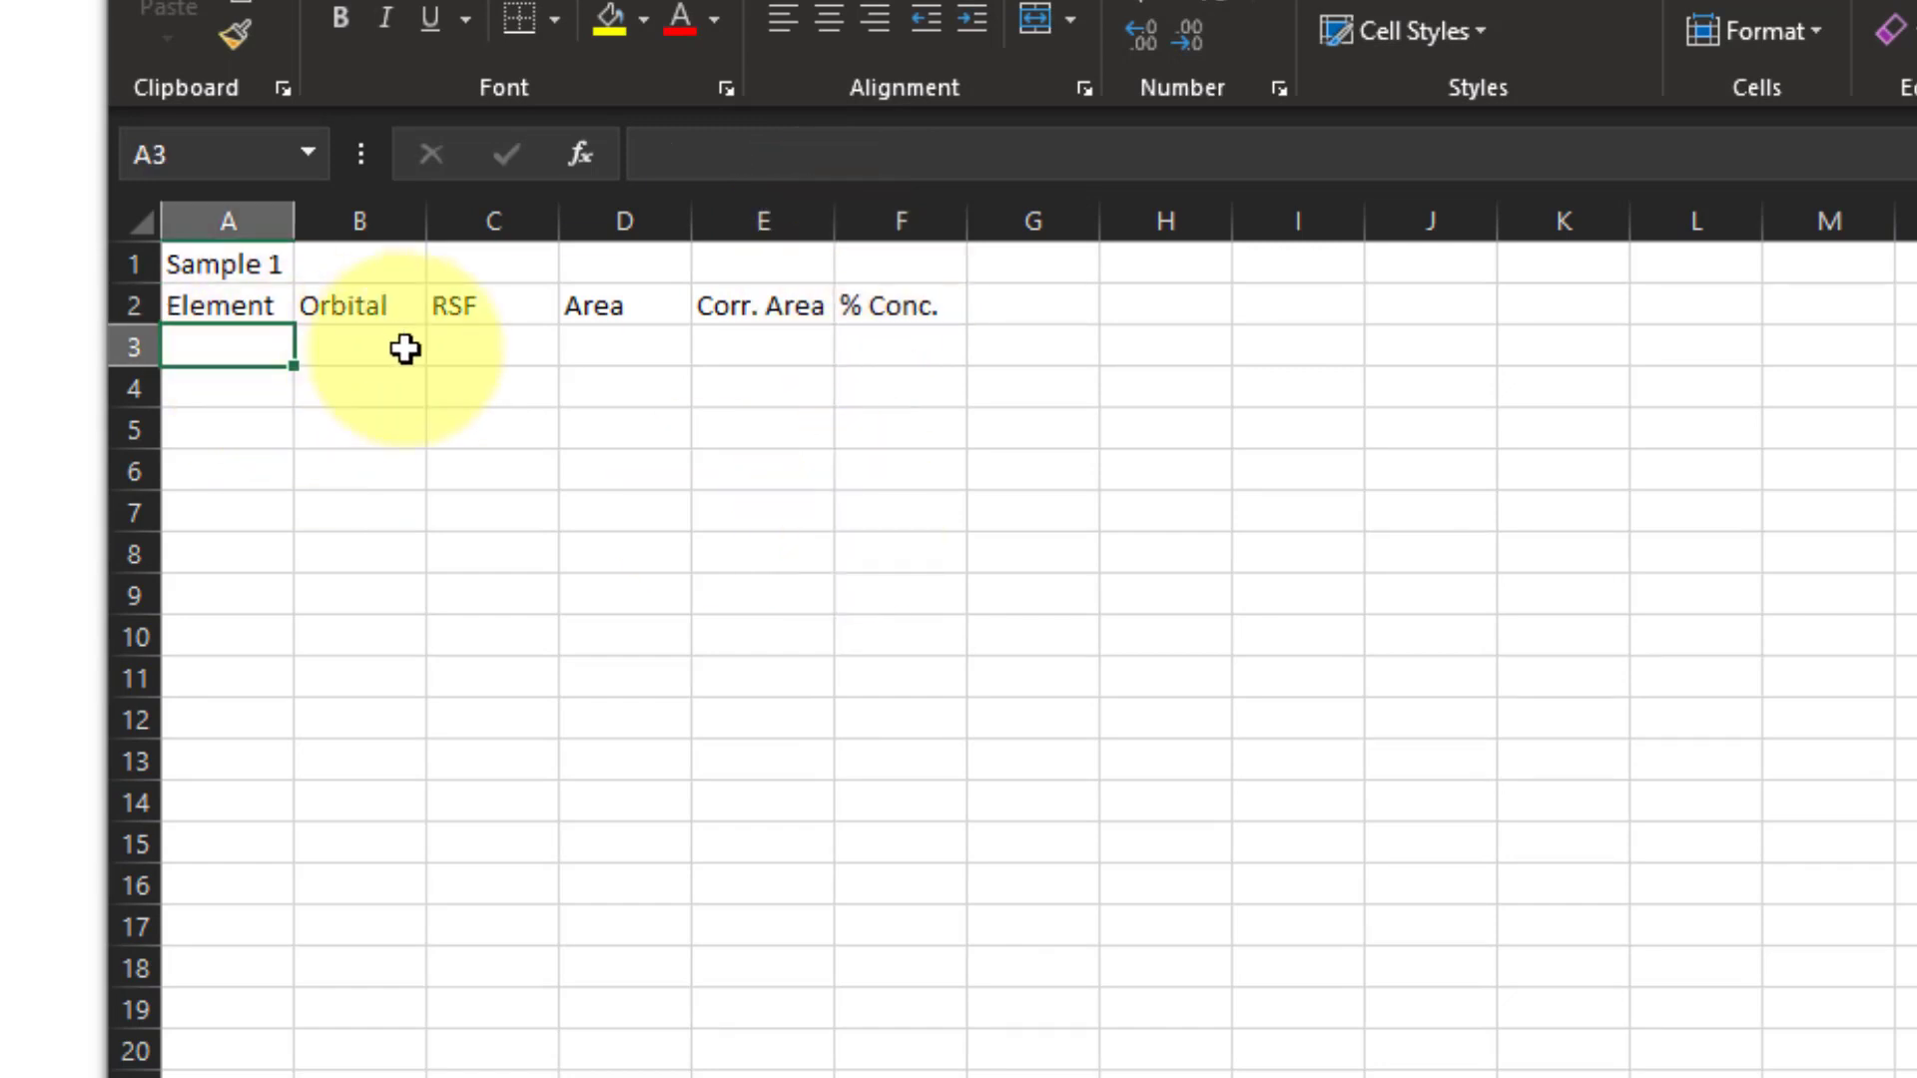
type("C")
key("Tab")
type("1s")
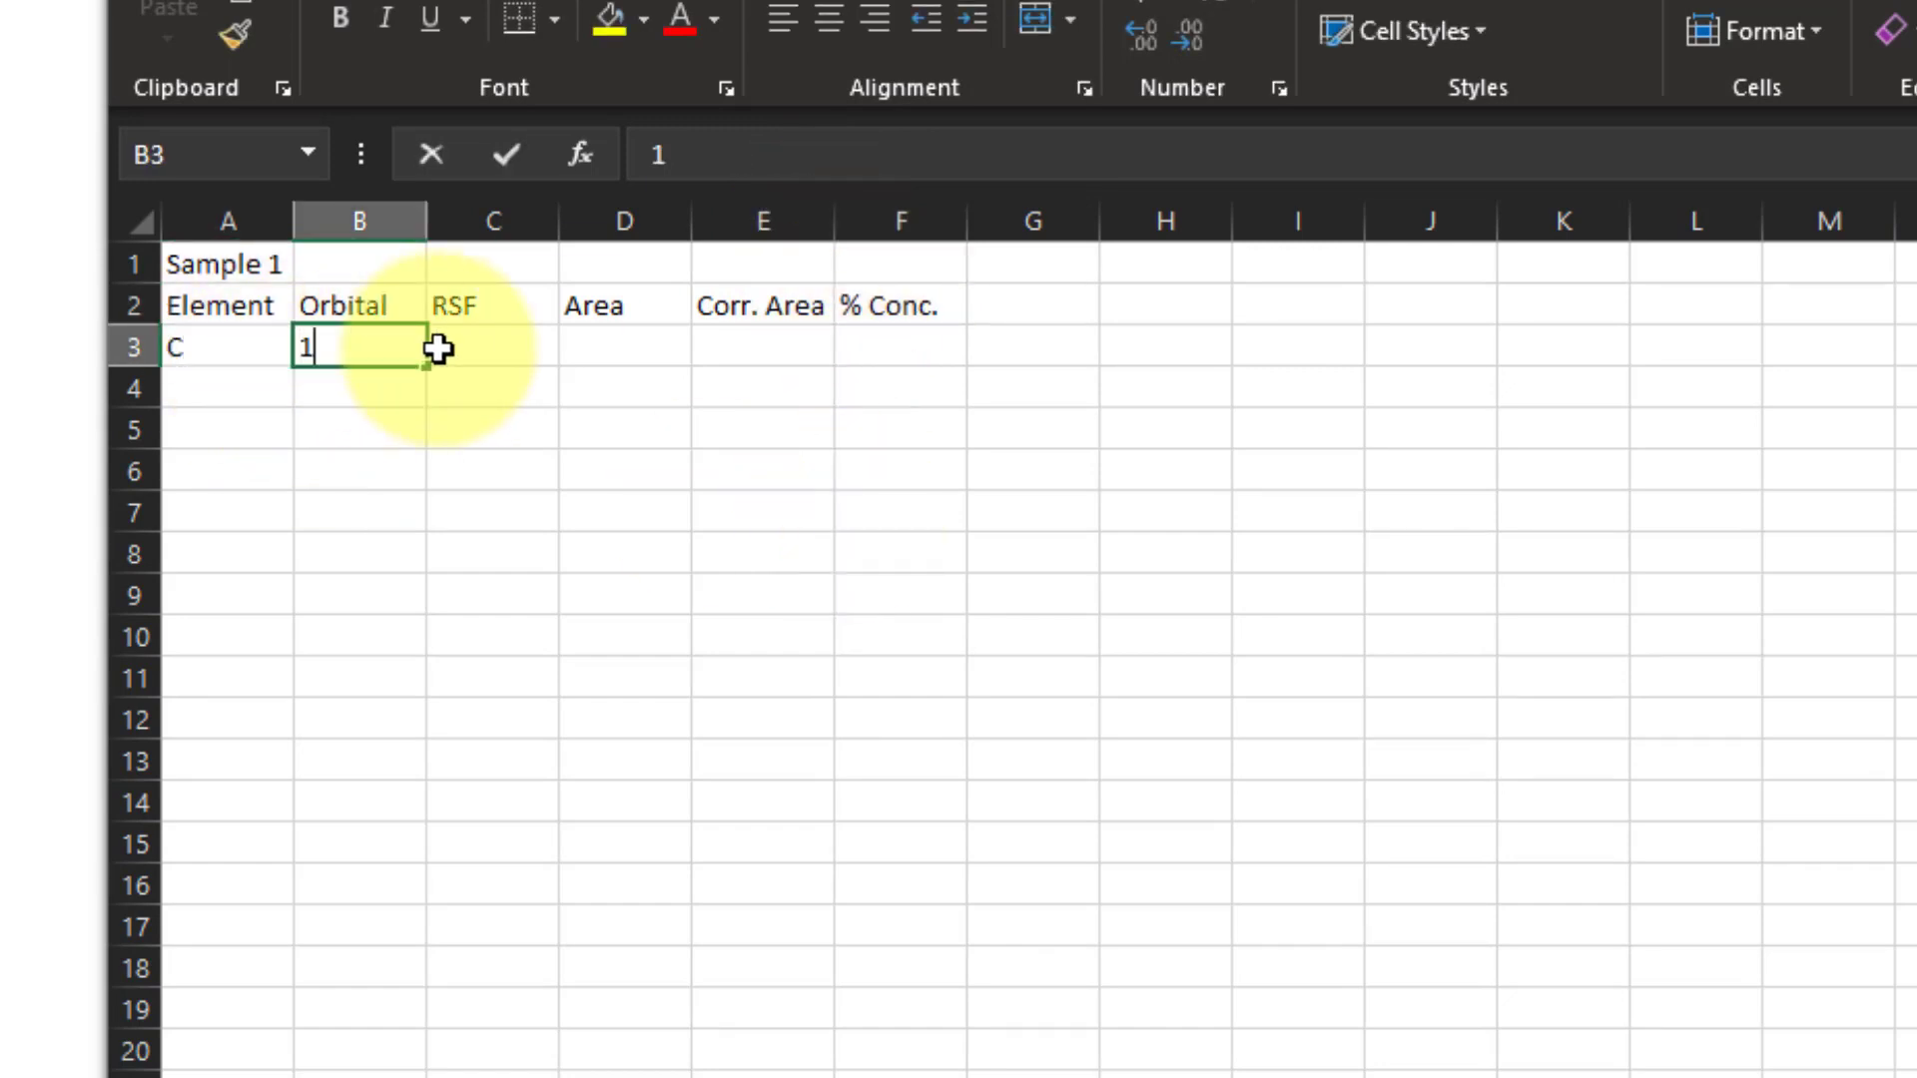
key("Tab")
type("1")
key("Tab")
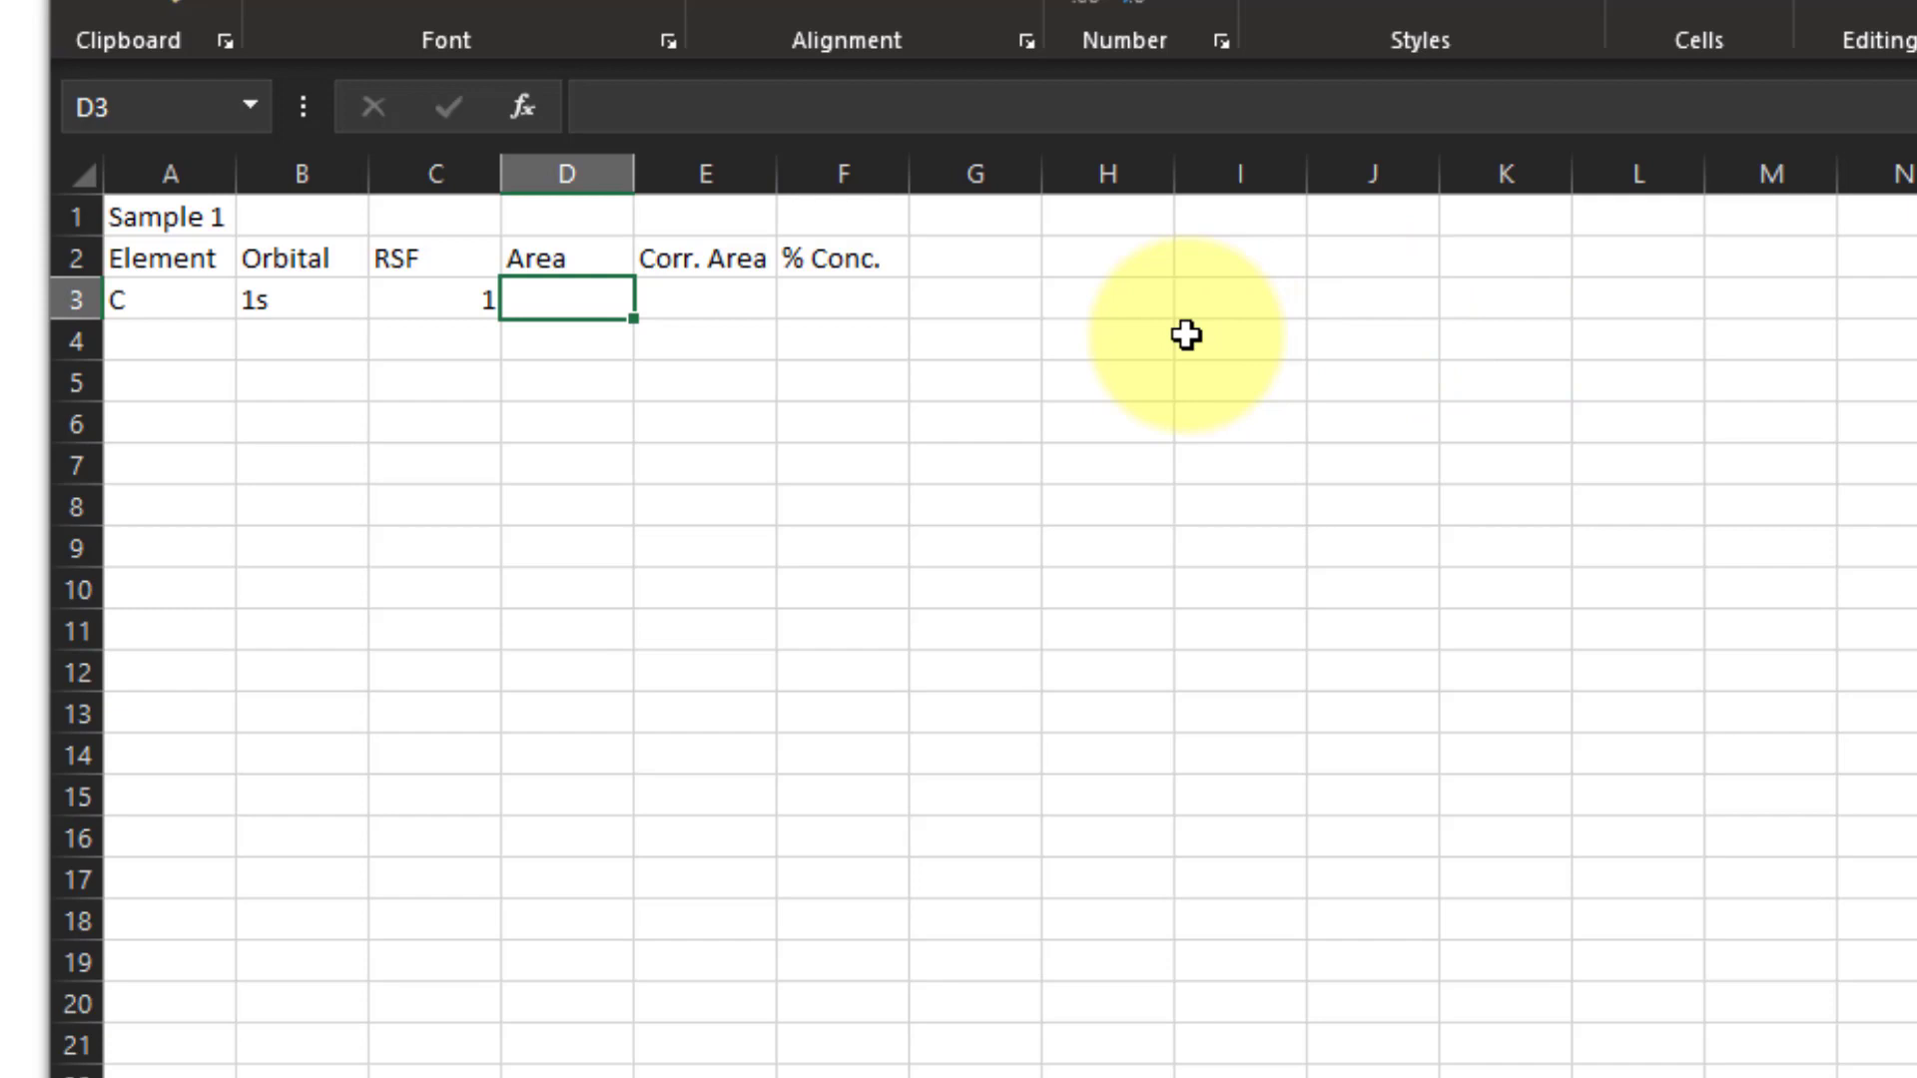
type("53830.5")
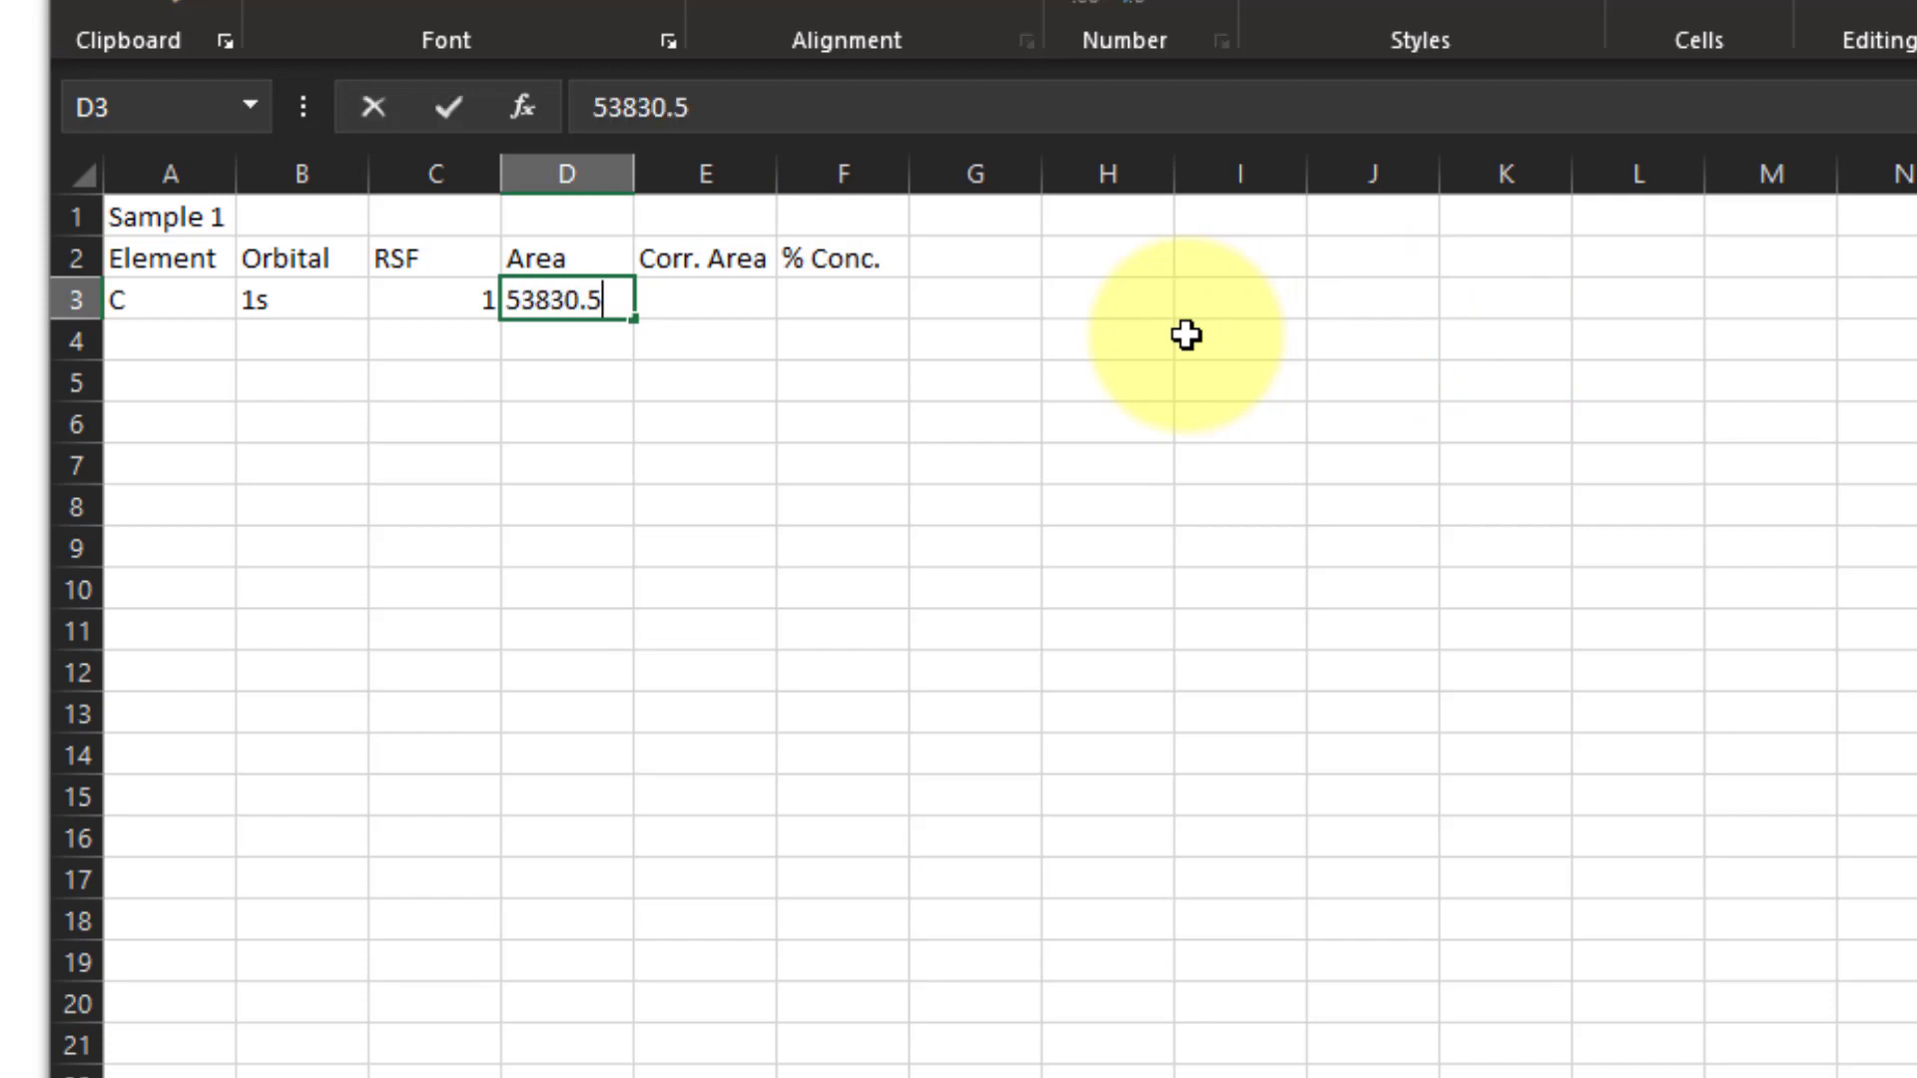
key("Tab")
Calculate carbon's corrected area in E3 by dividing area by RSF with the formula =D3/C3
type("=")
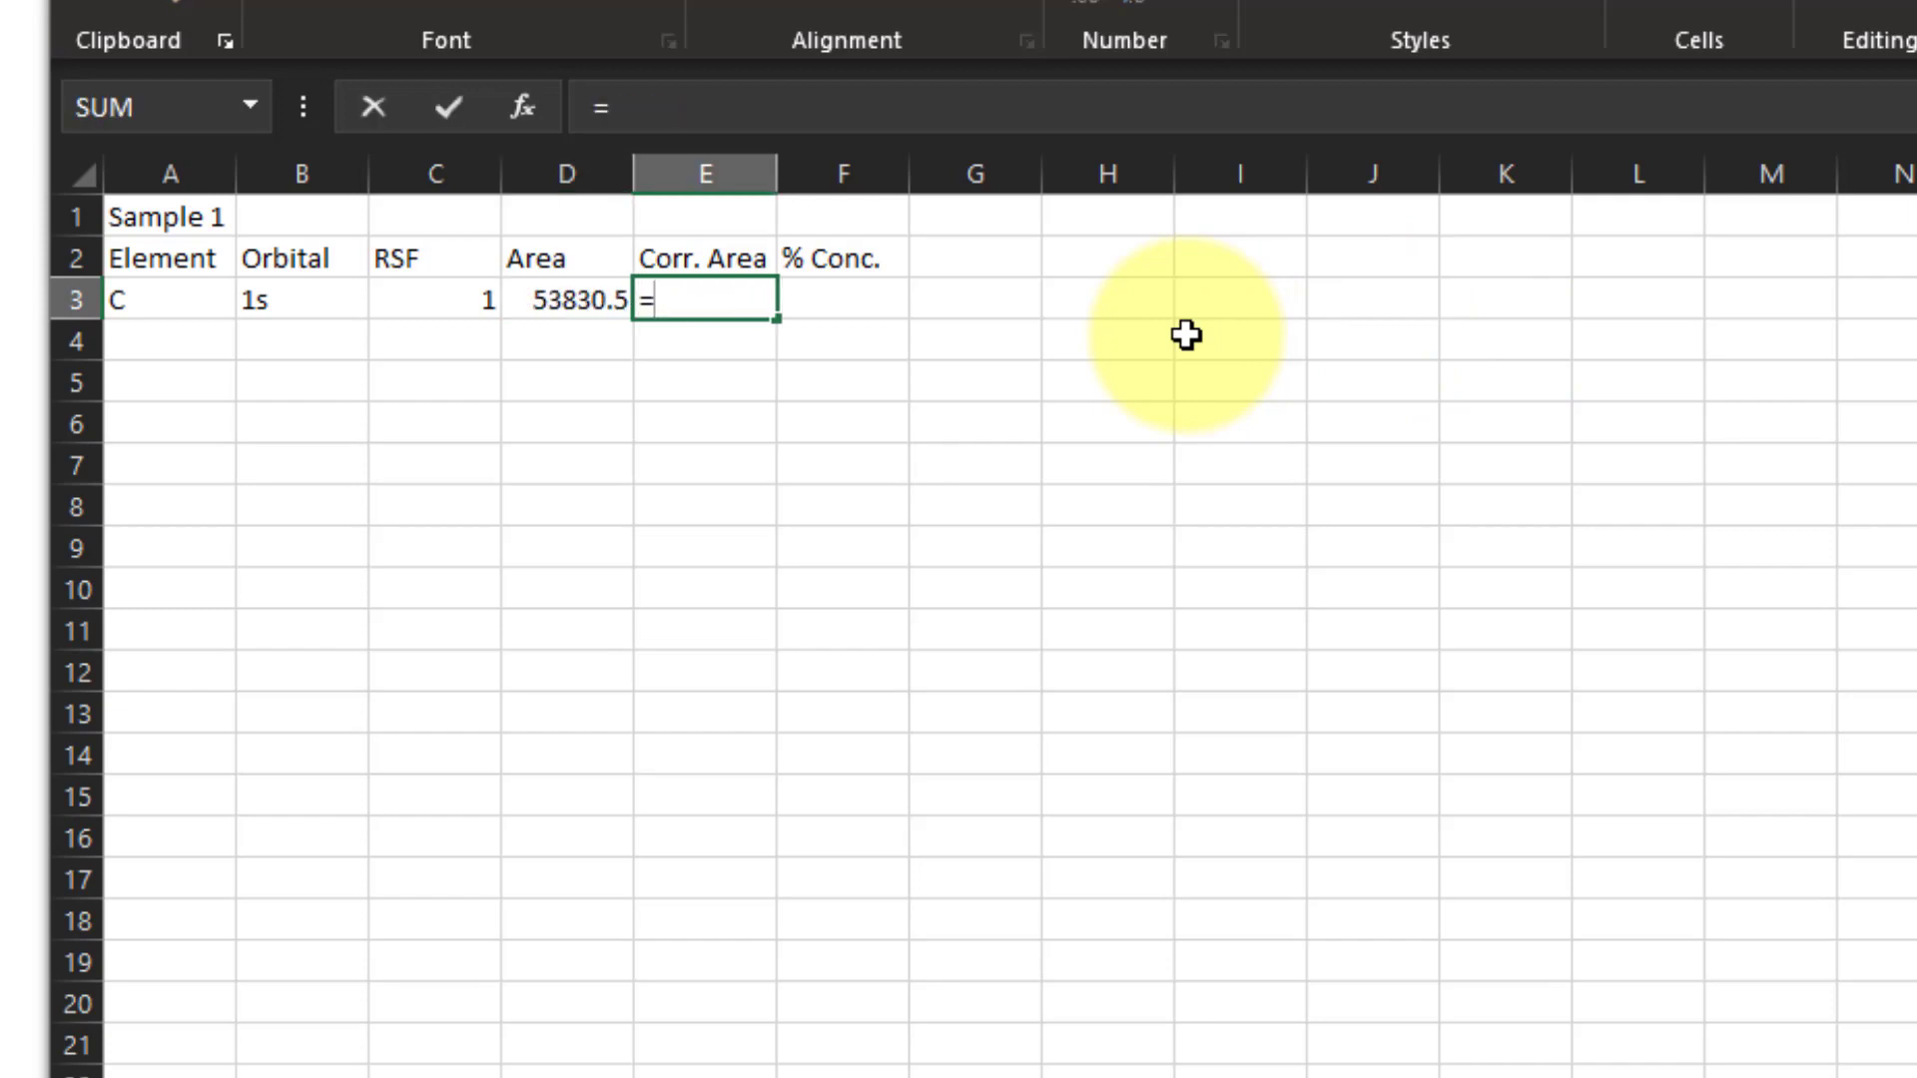
key("Left")
type("/")
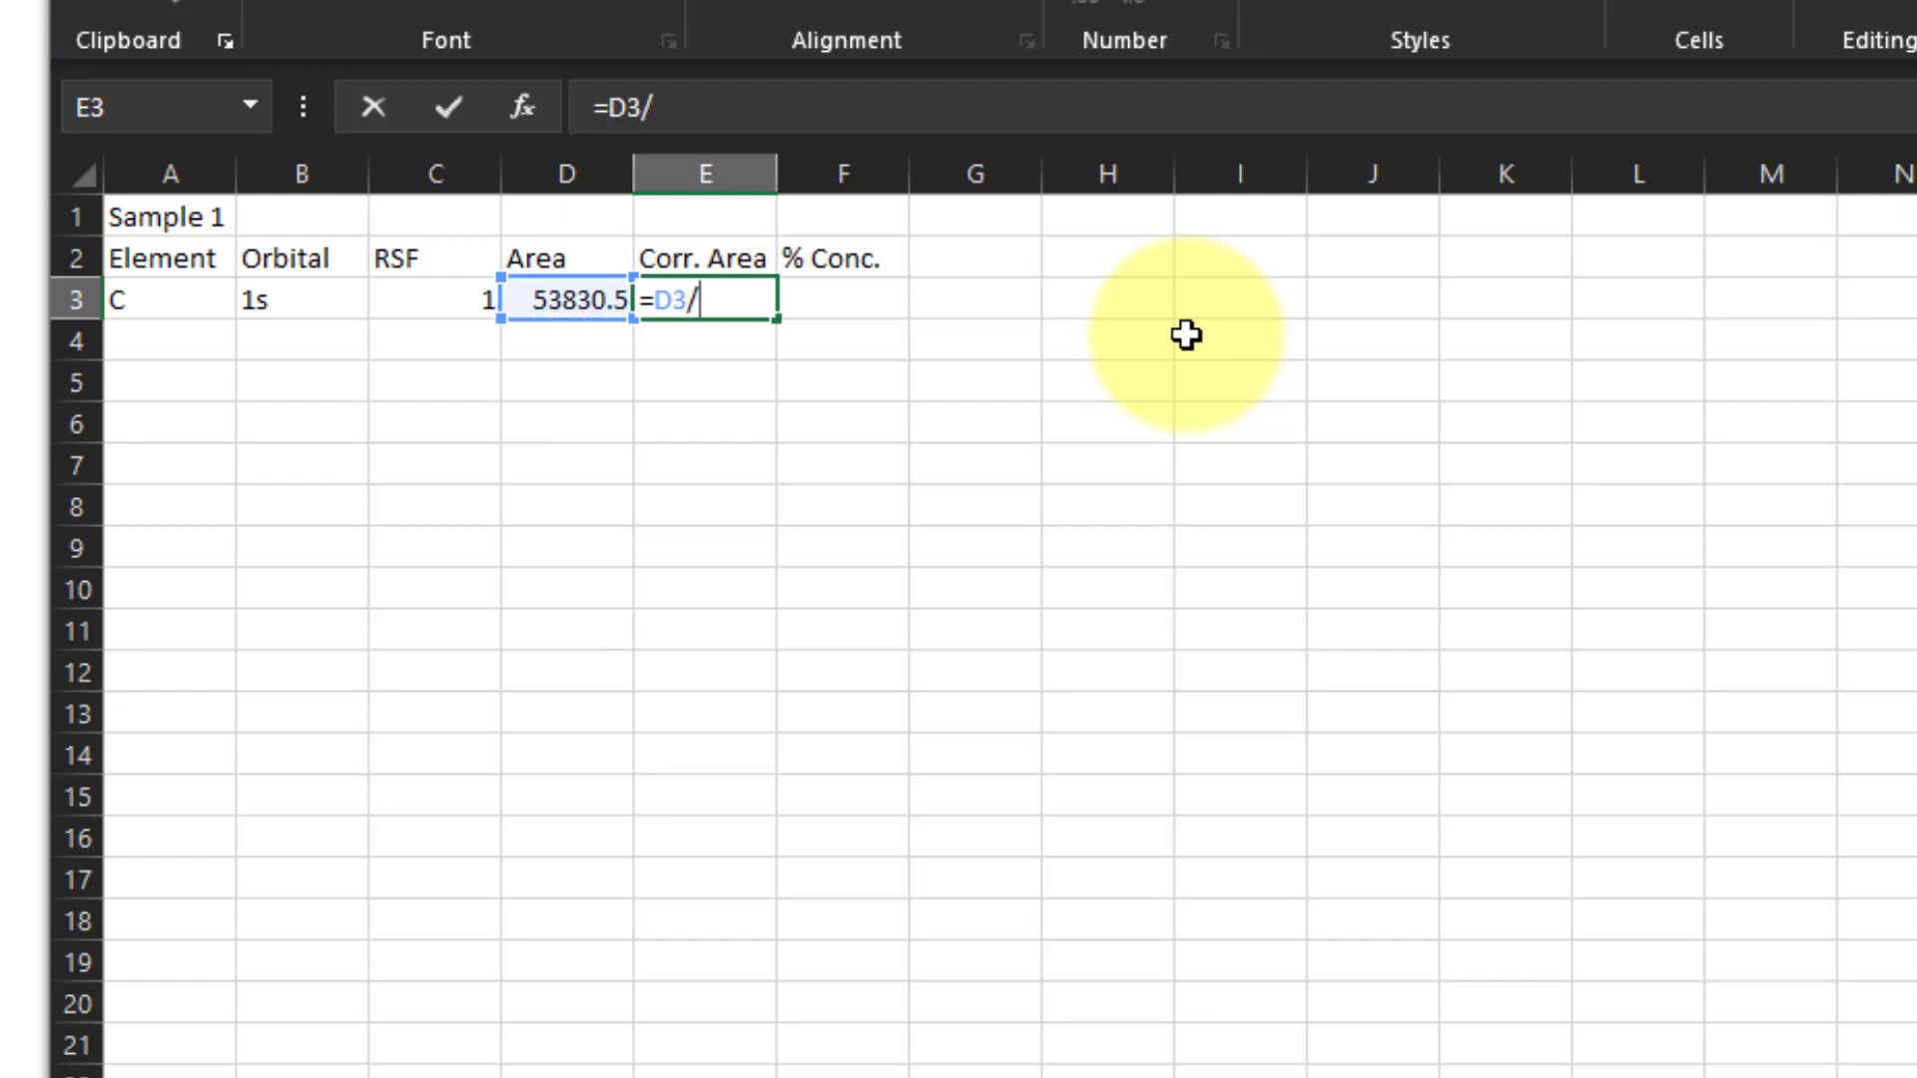
key("Left")
key("Left")
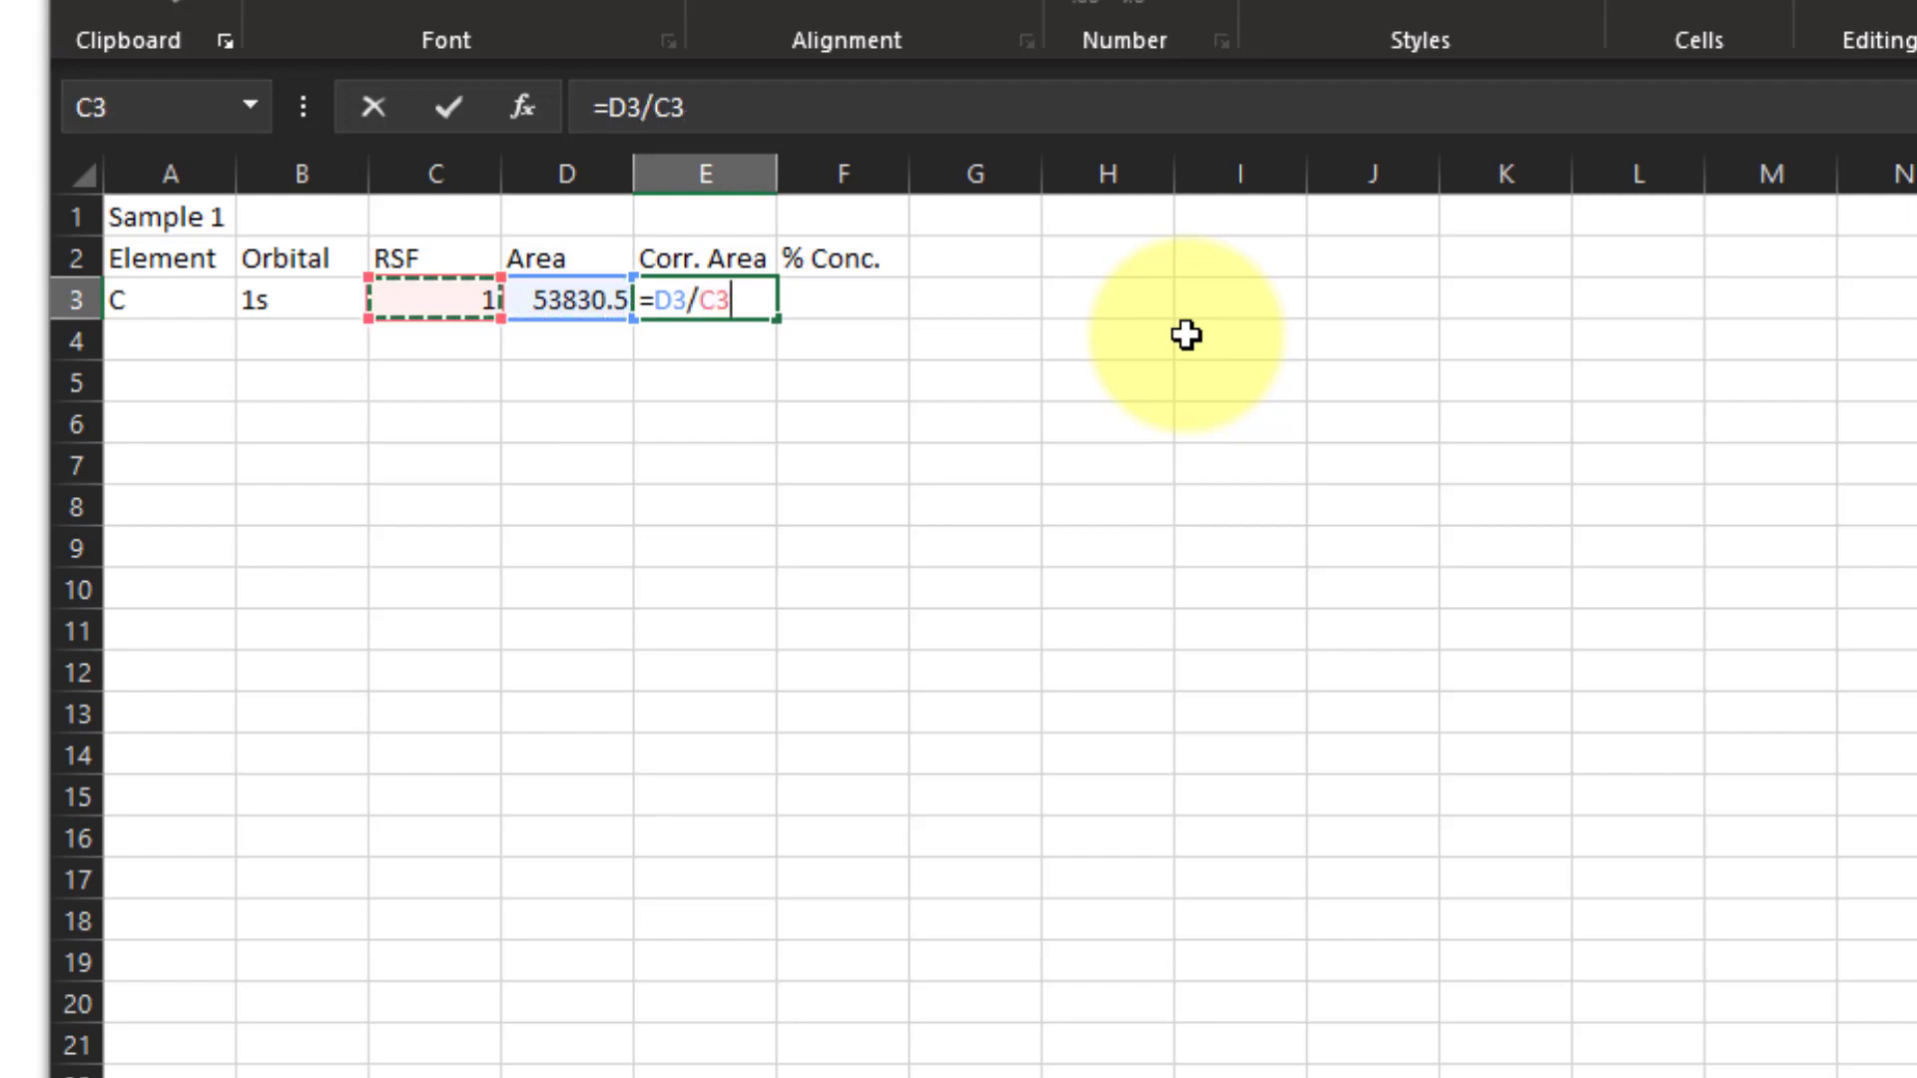
key("Tab")
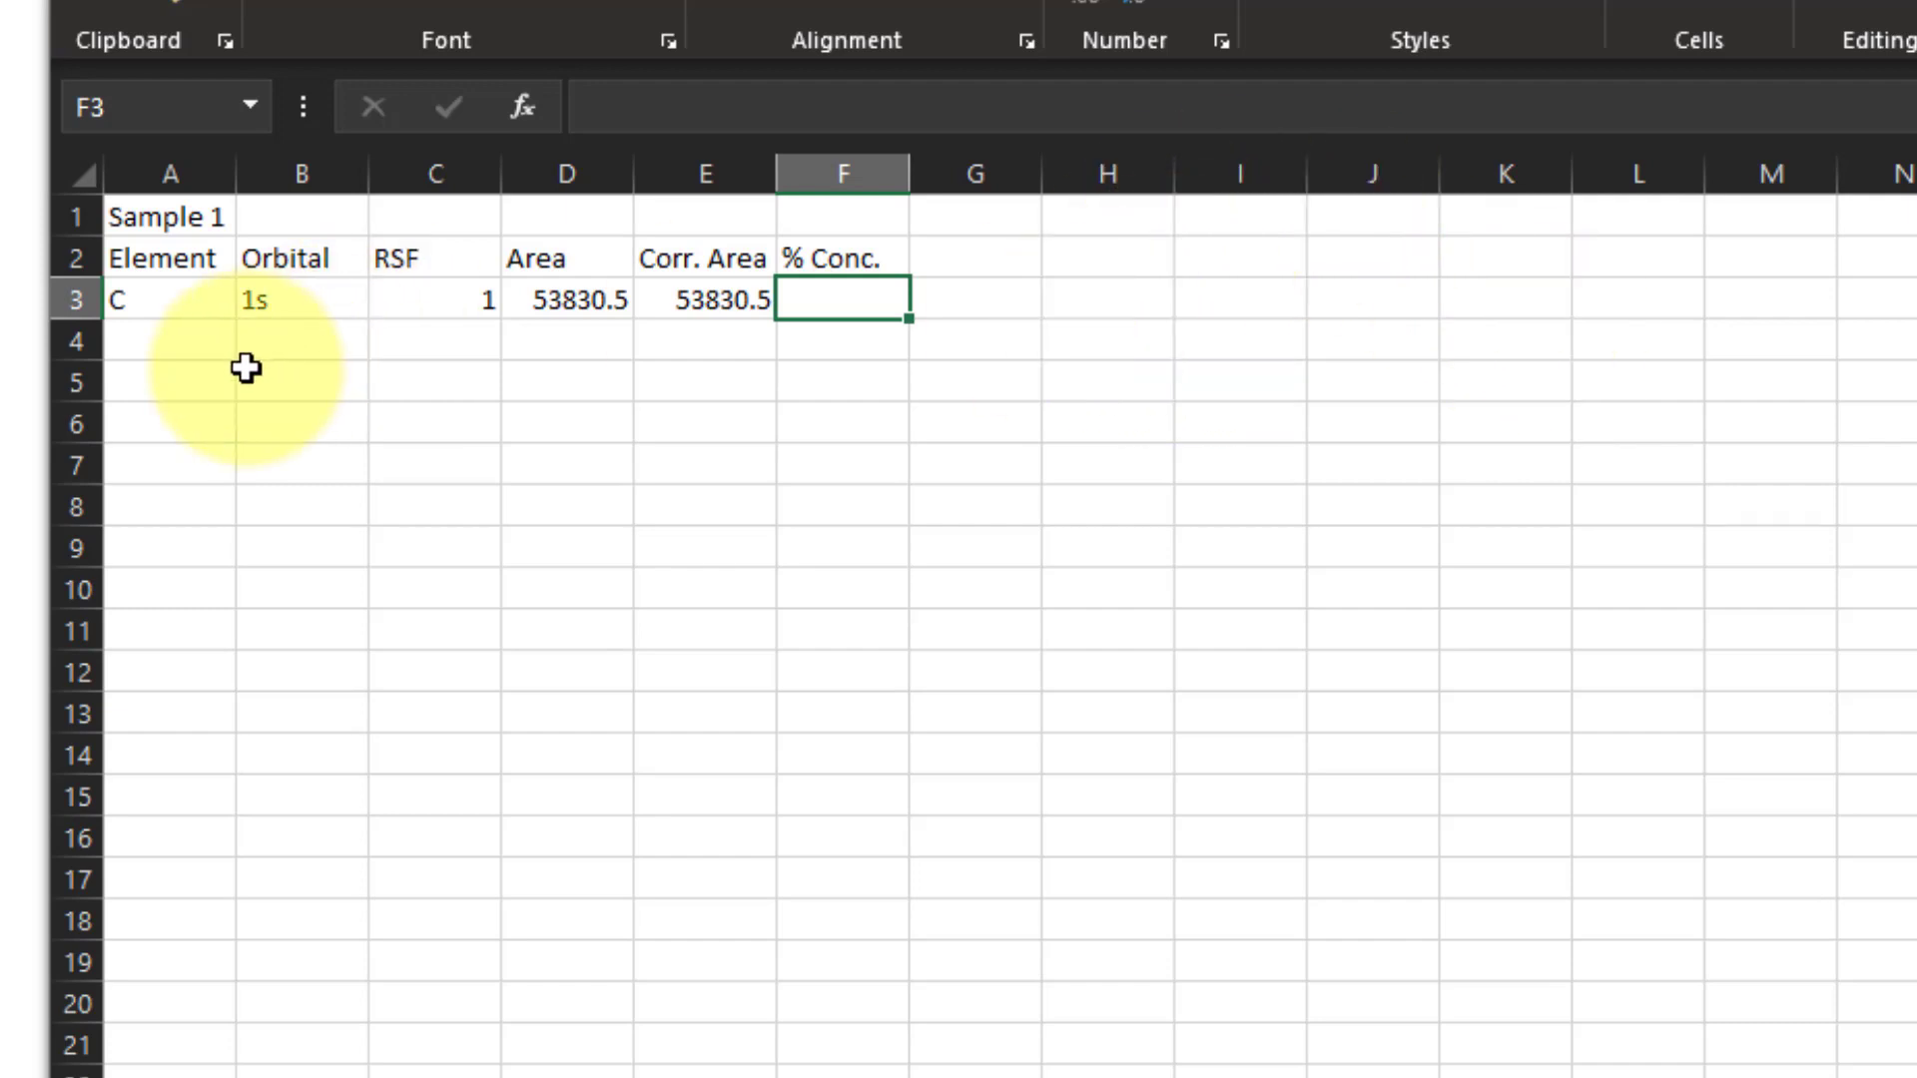
Start the nitrogen row in row 4 with element N and orbital 1s
key("Return")
type("N")
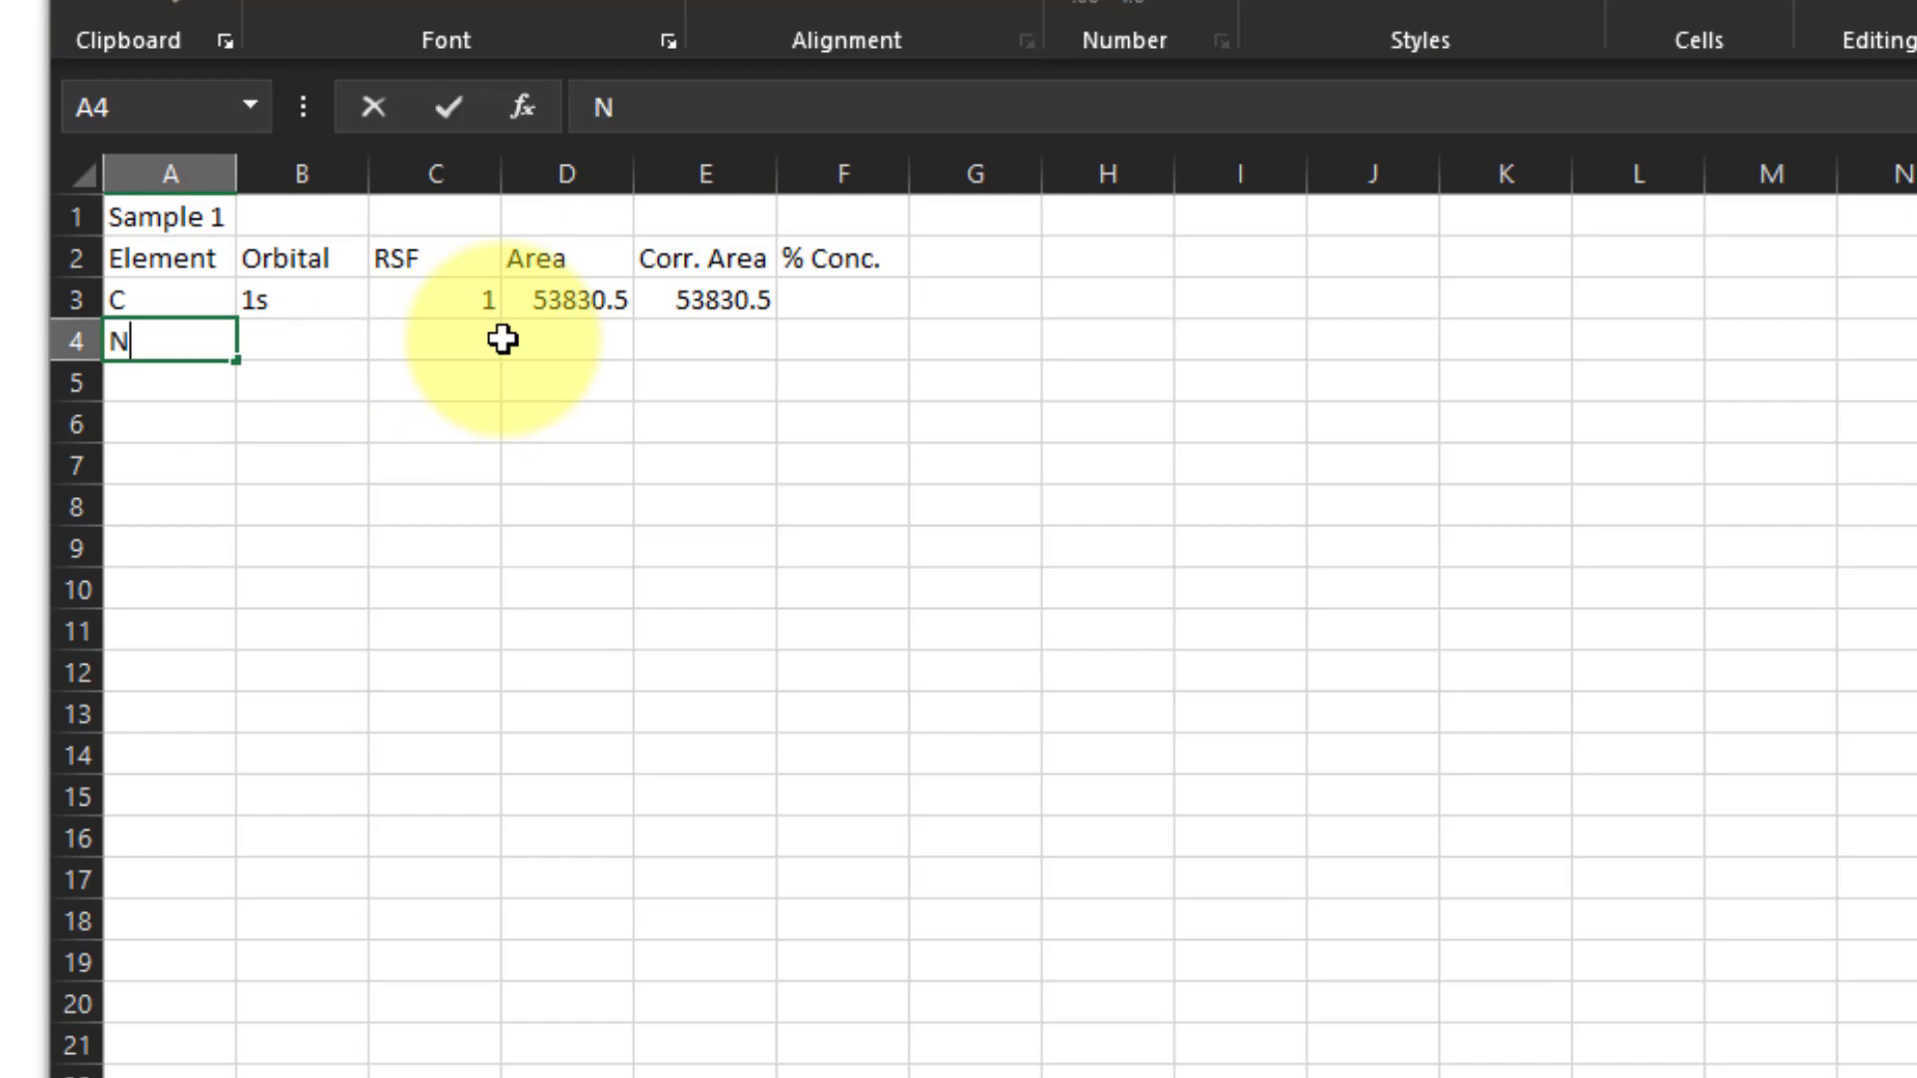
key("Tab")
type("1s")
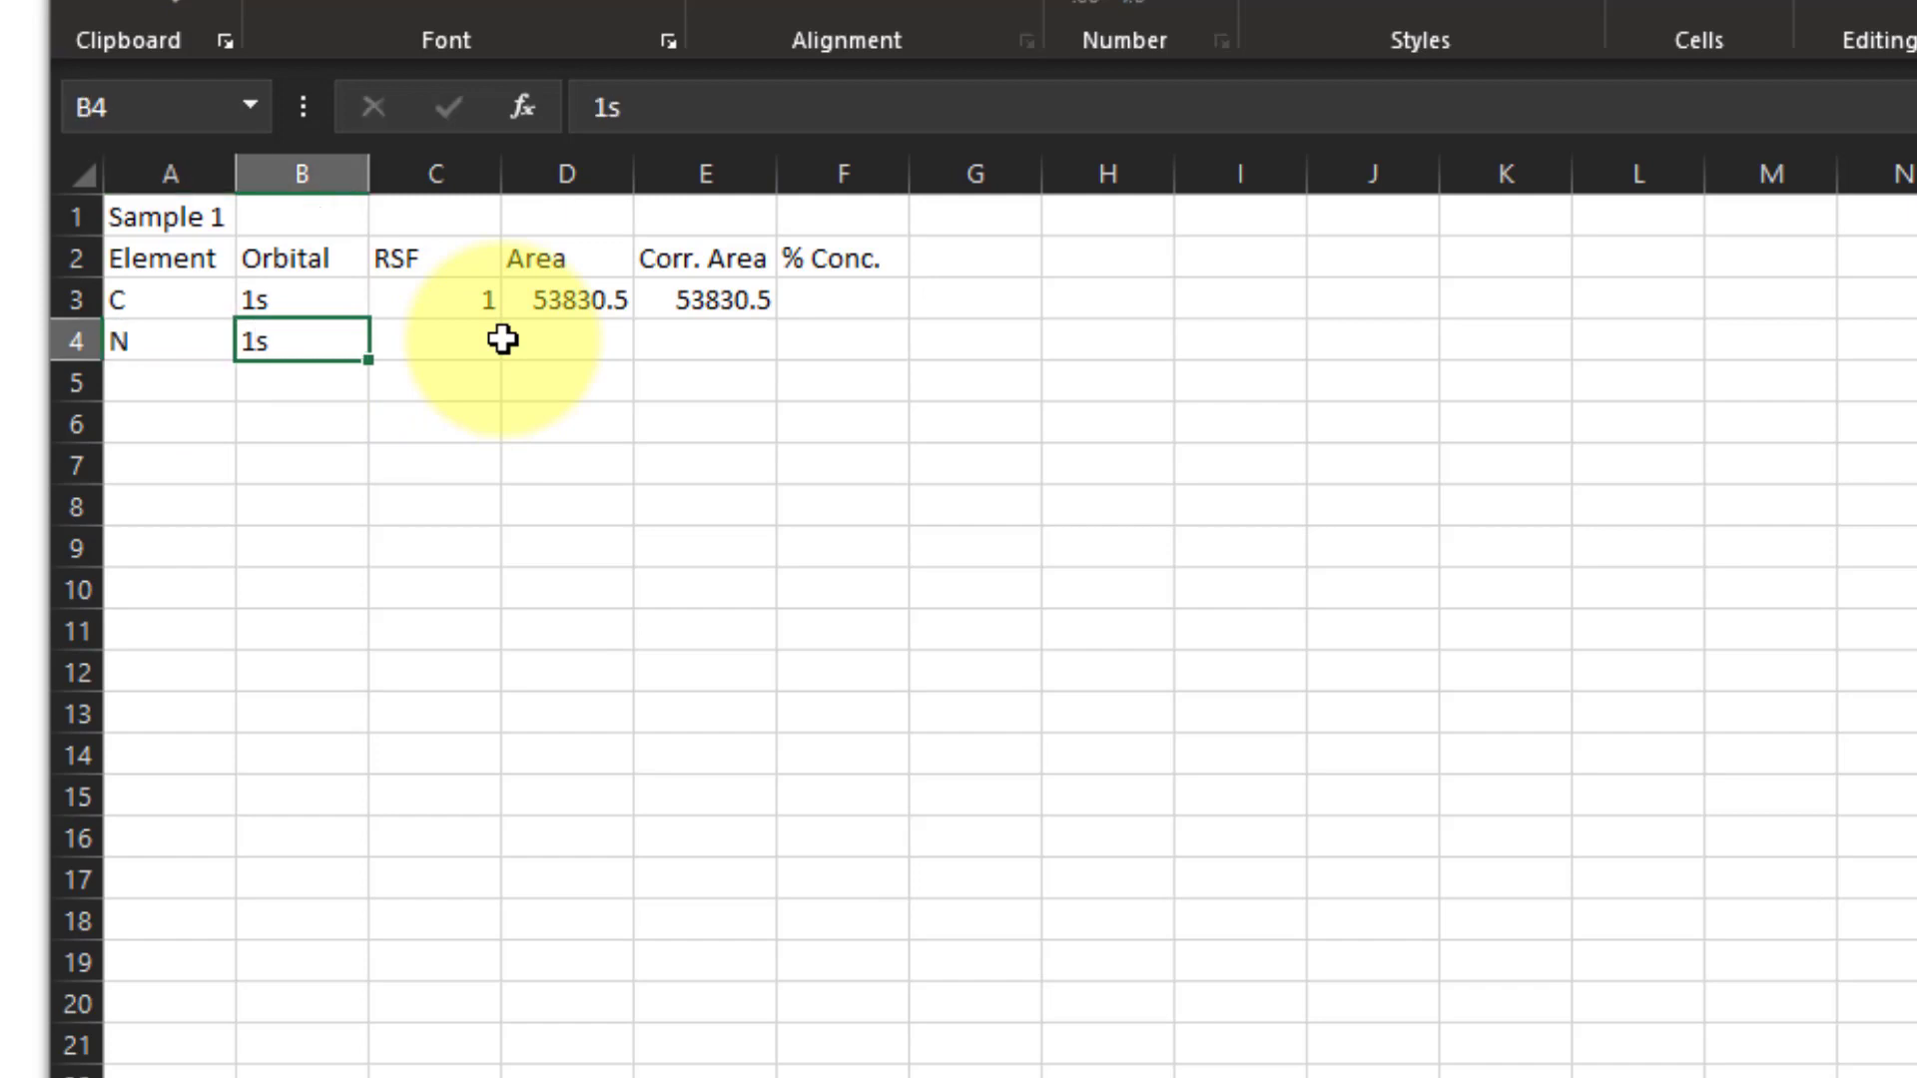
key("Tab")
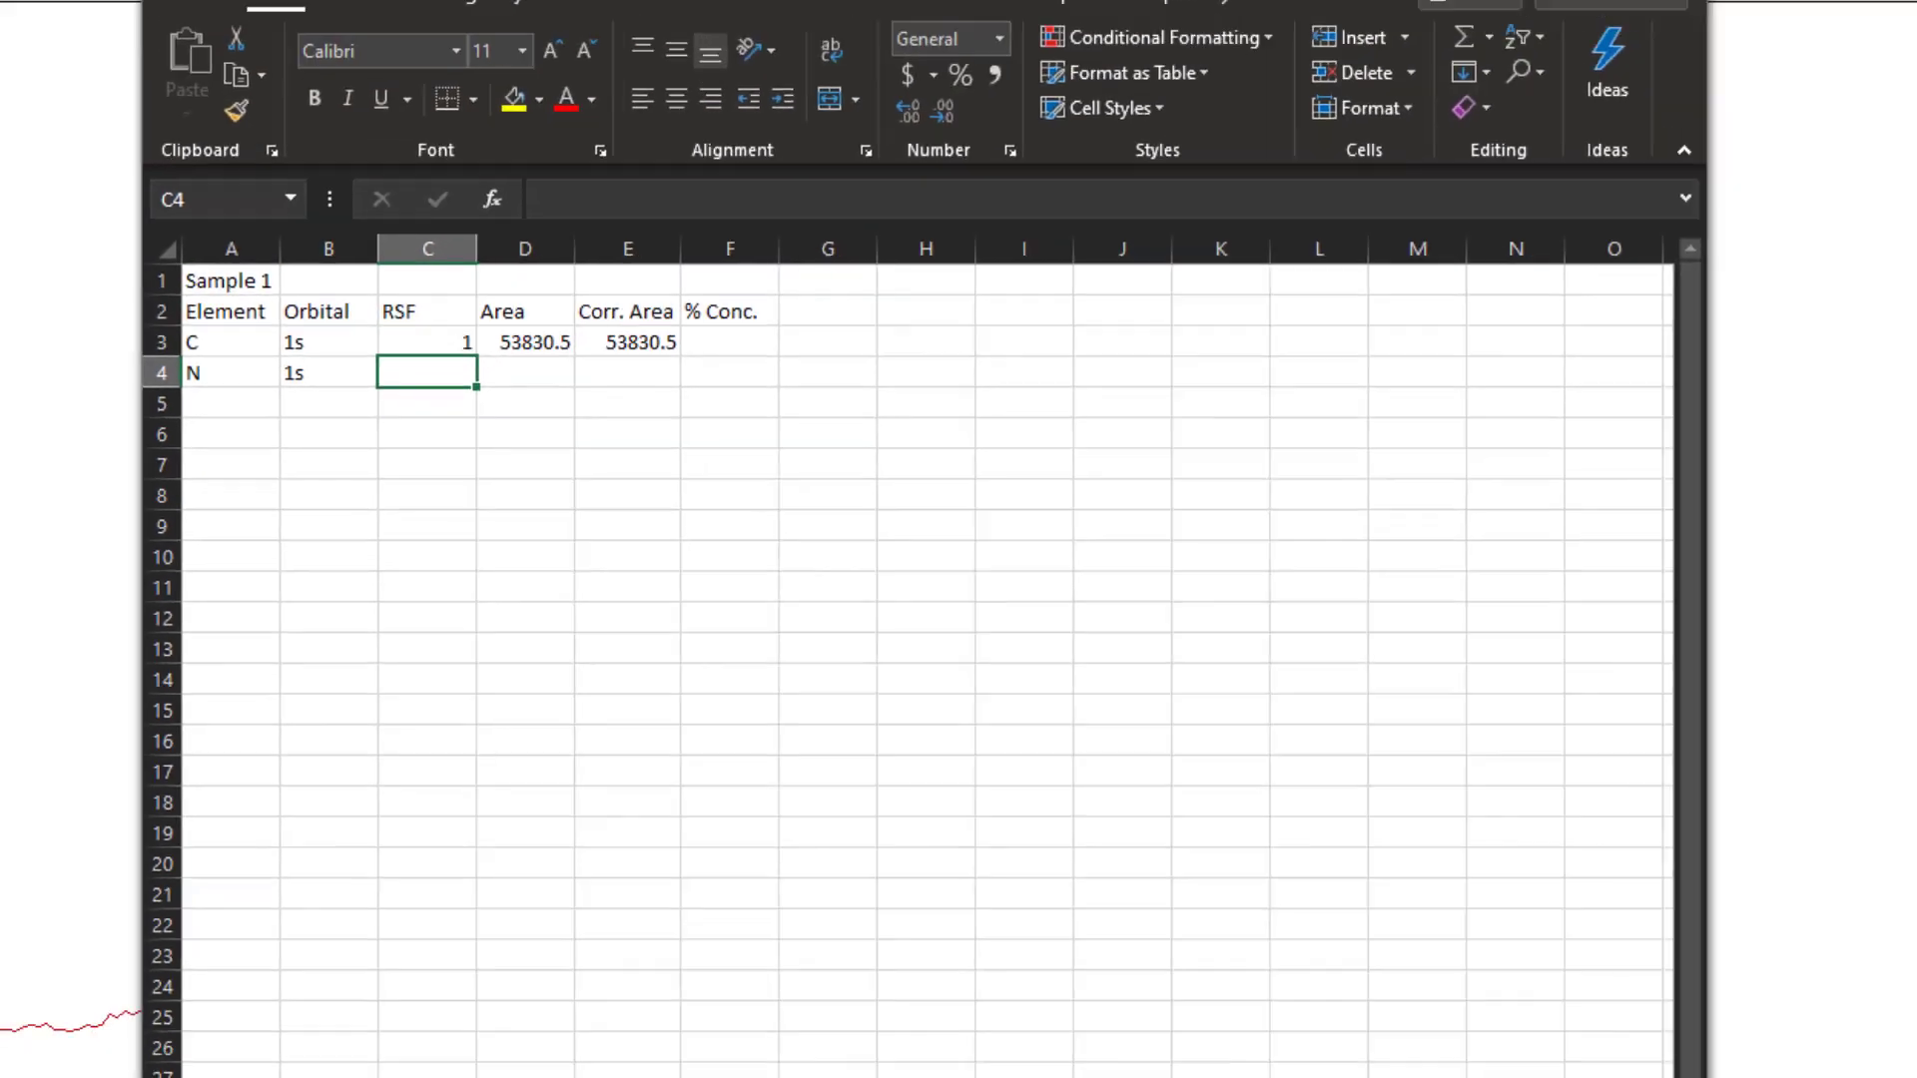
Switch back to CasaXPS and zoom the survey spectrum in on the nitrogen peak near 400 eV
left_click(1132, 150)
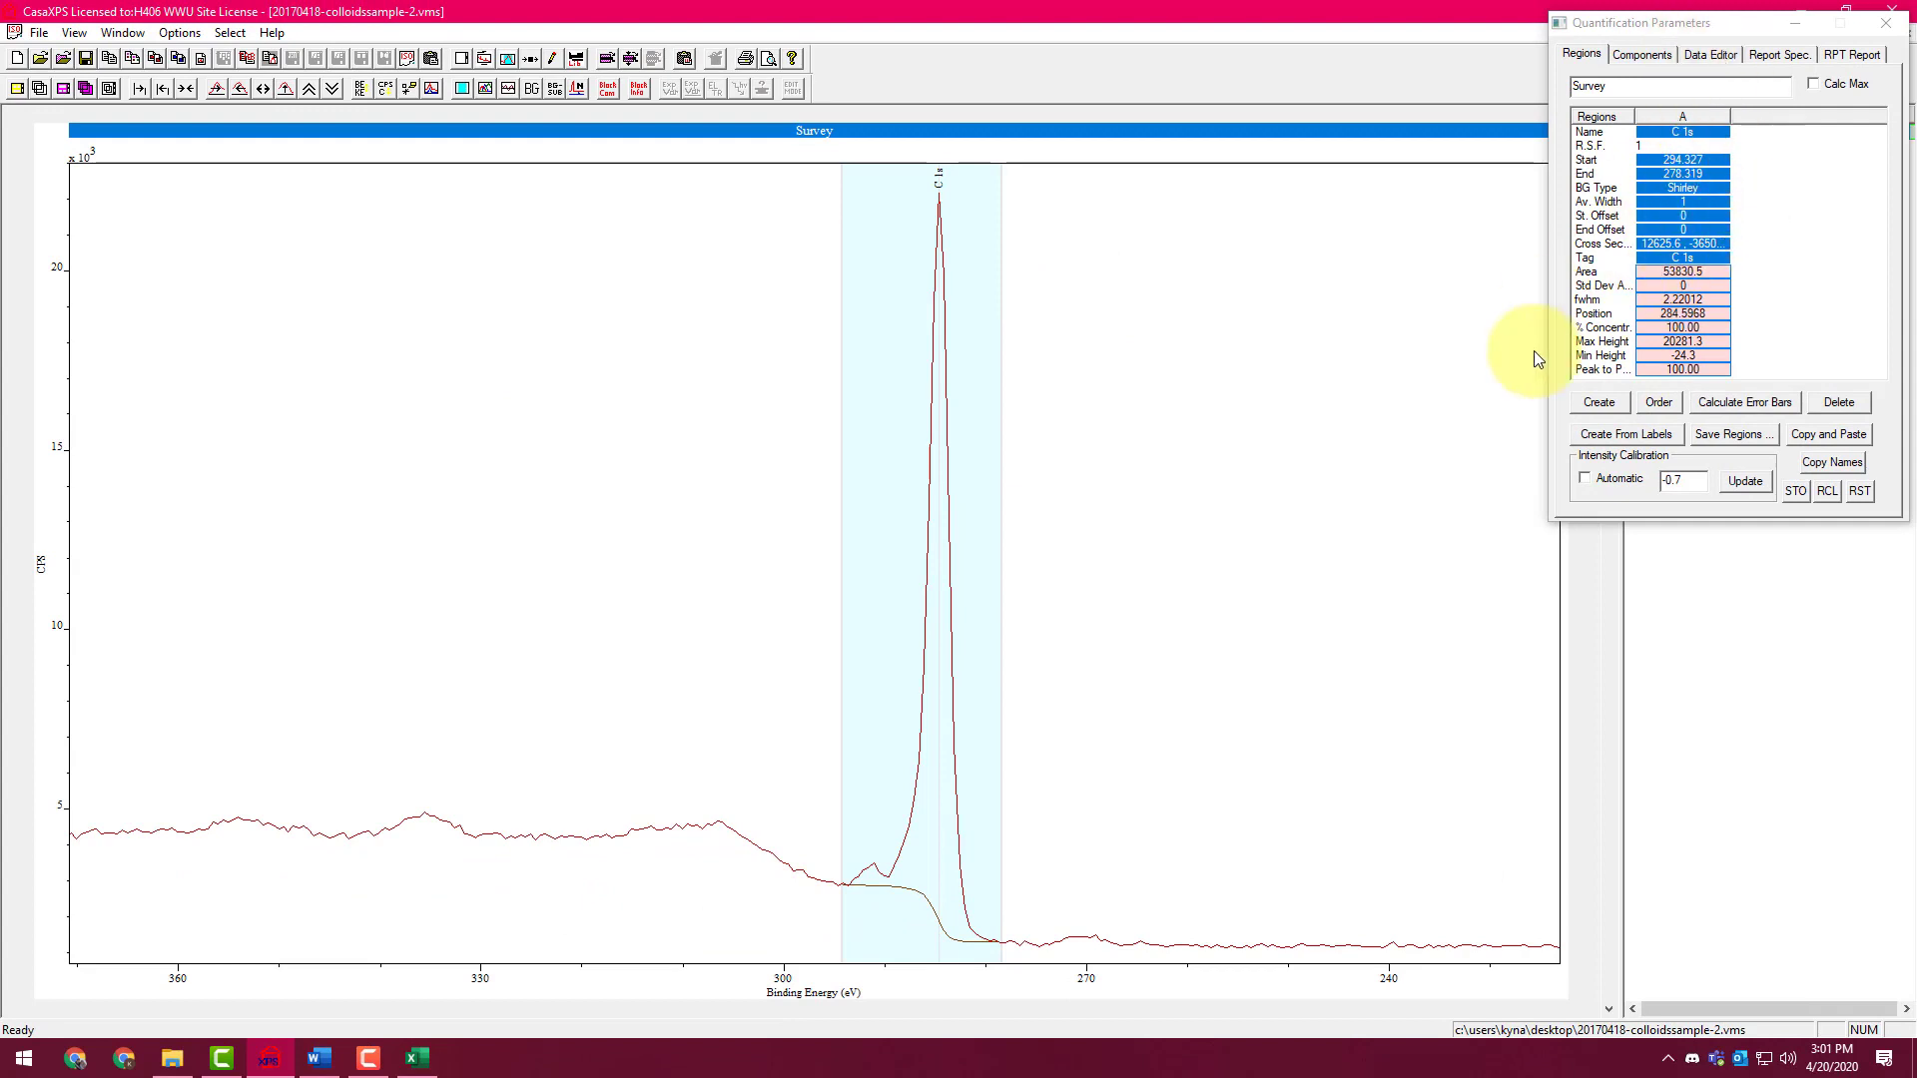
left_click(189, 92)
left_click_drag(914, 756, 1028, 864)
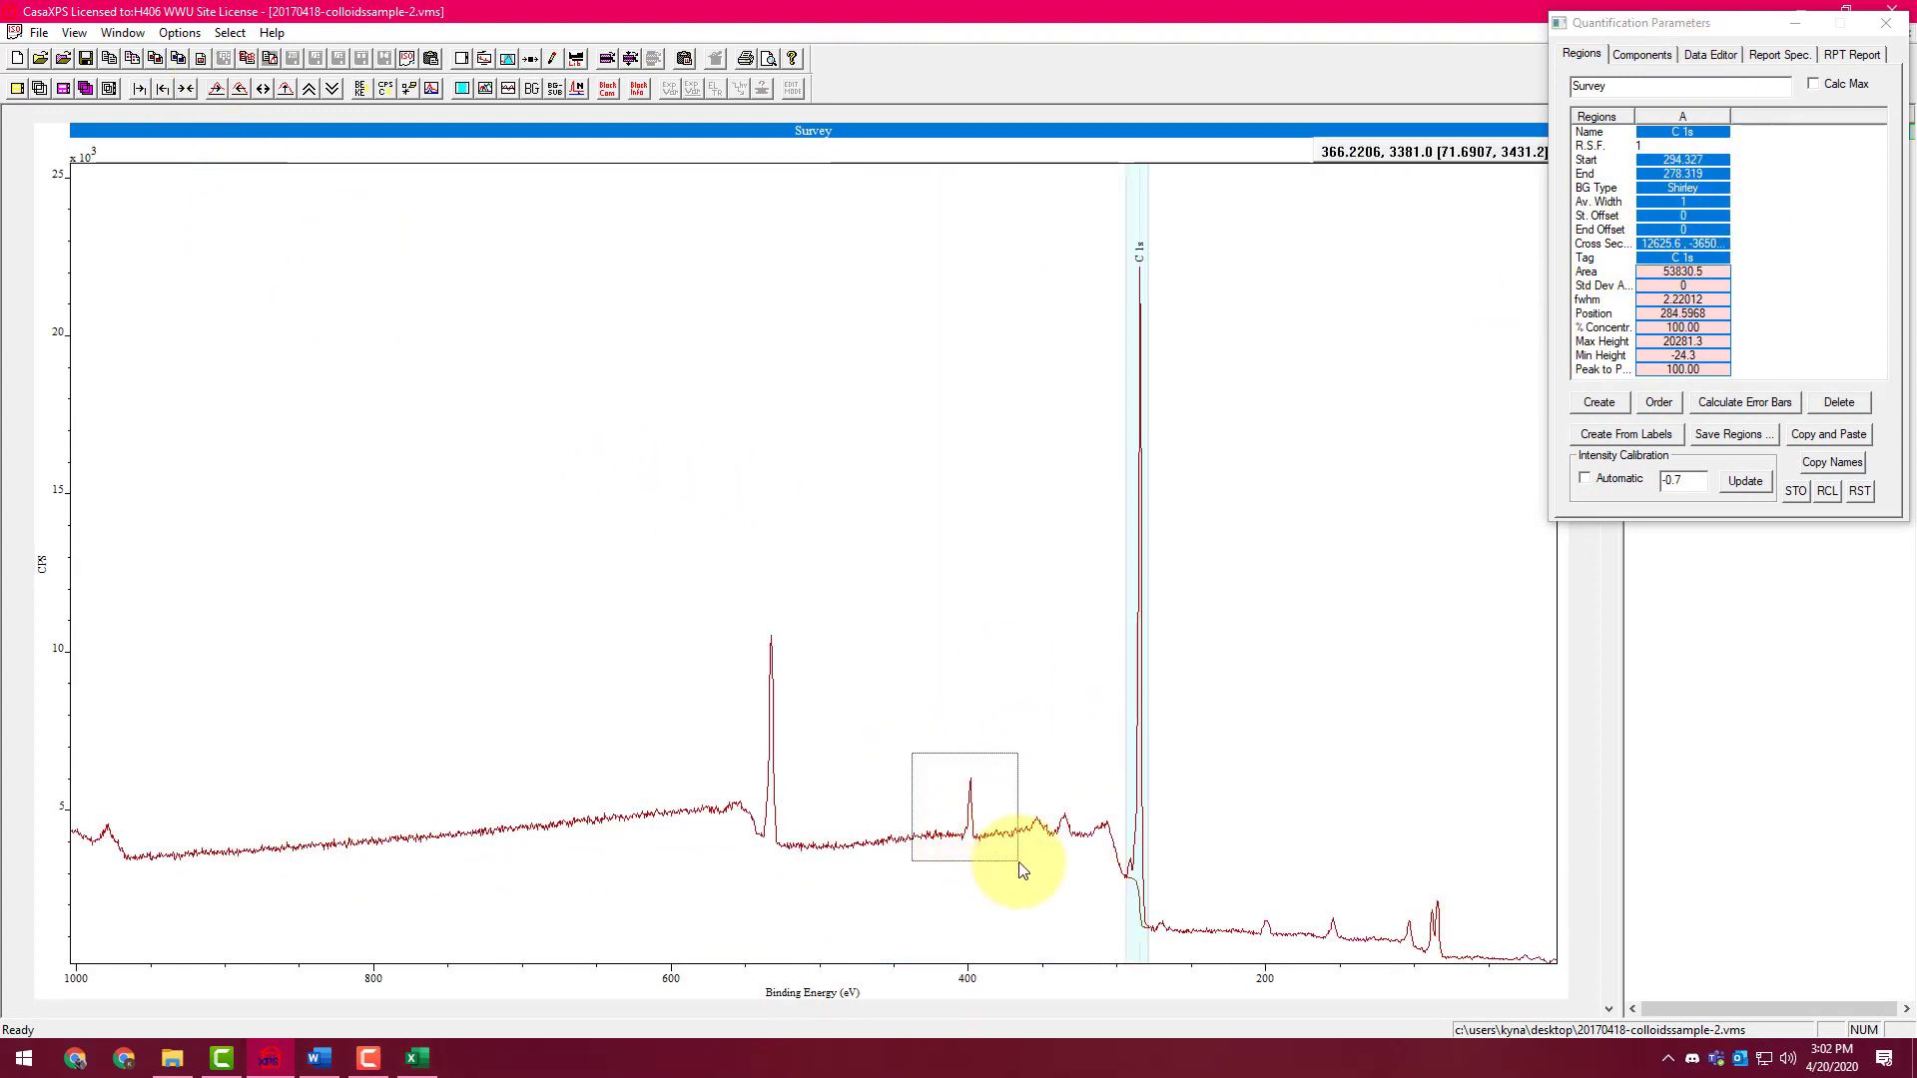
left_click(989, 825)
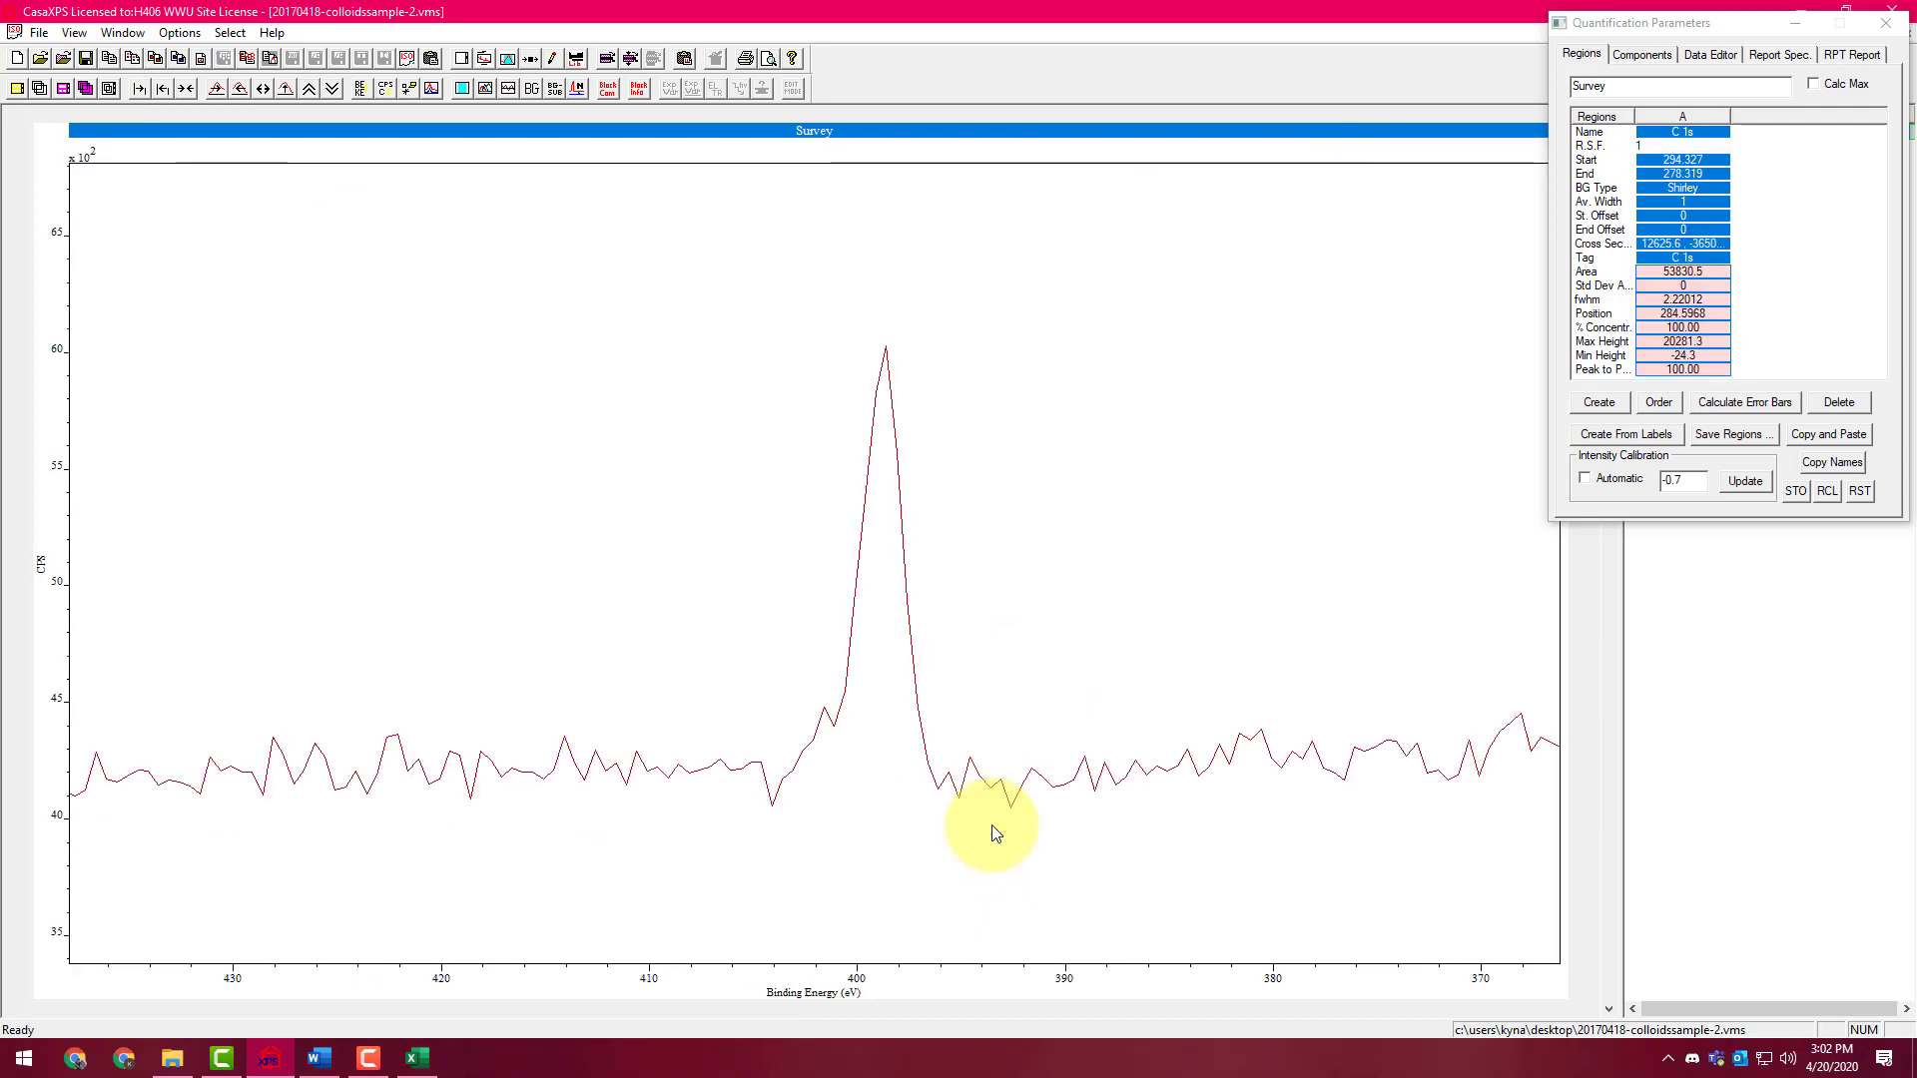
Create a quantification region over the nitrogen peak and name it #N 1s
left_click(1598, 402)
left_click(1638, 181)
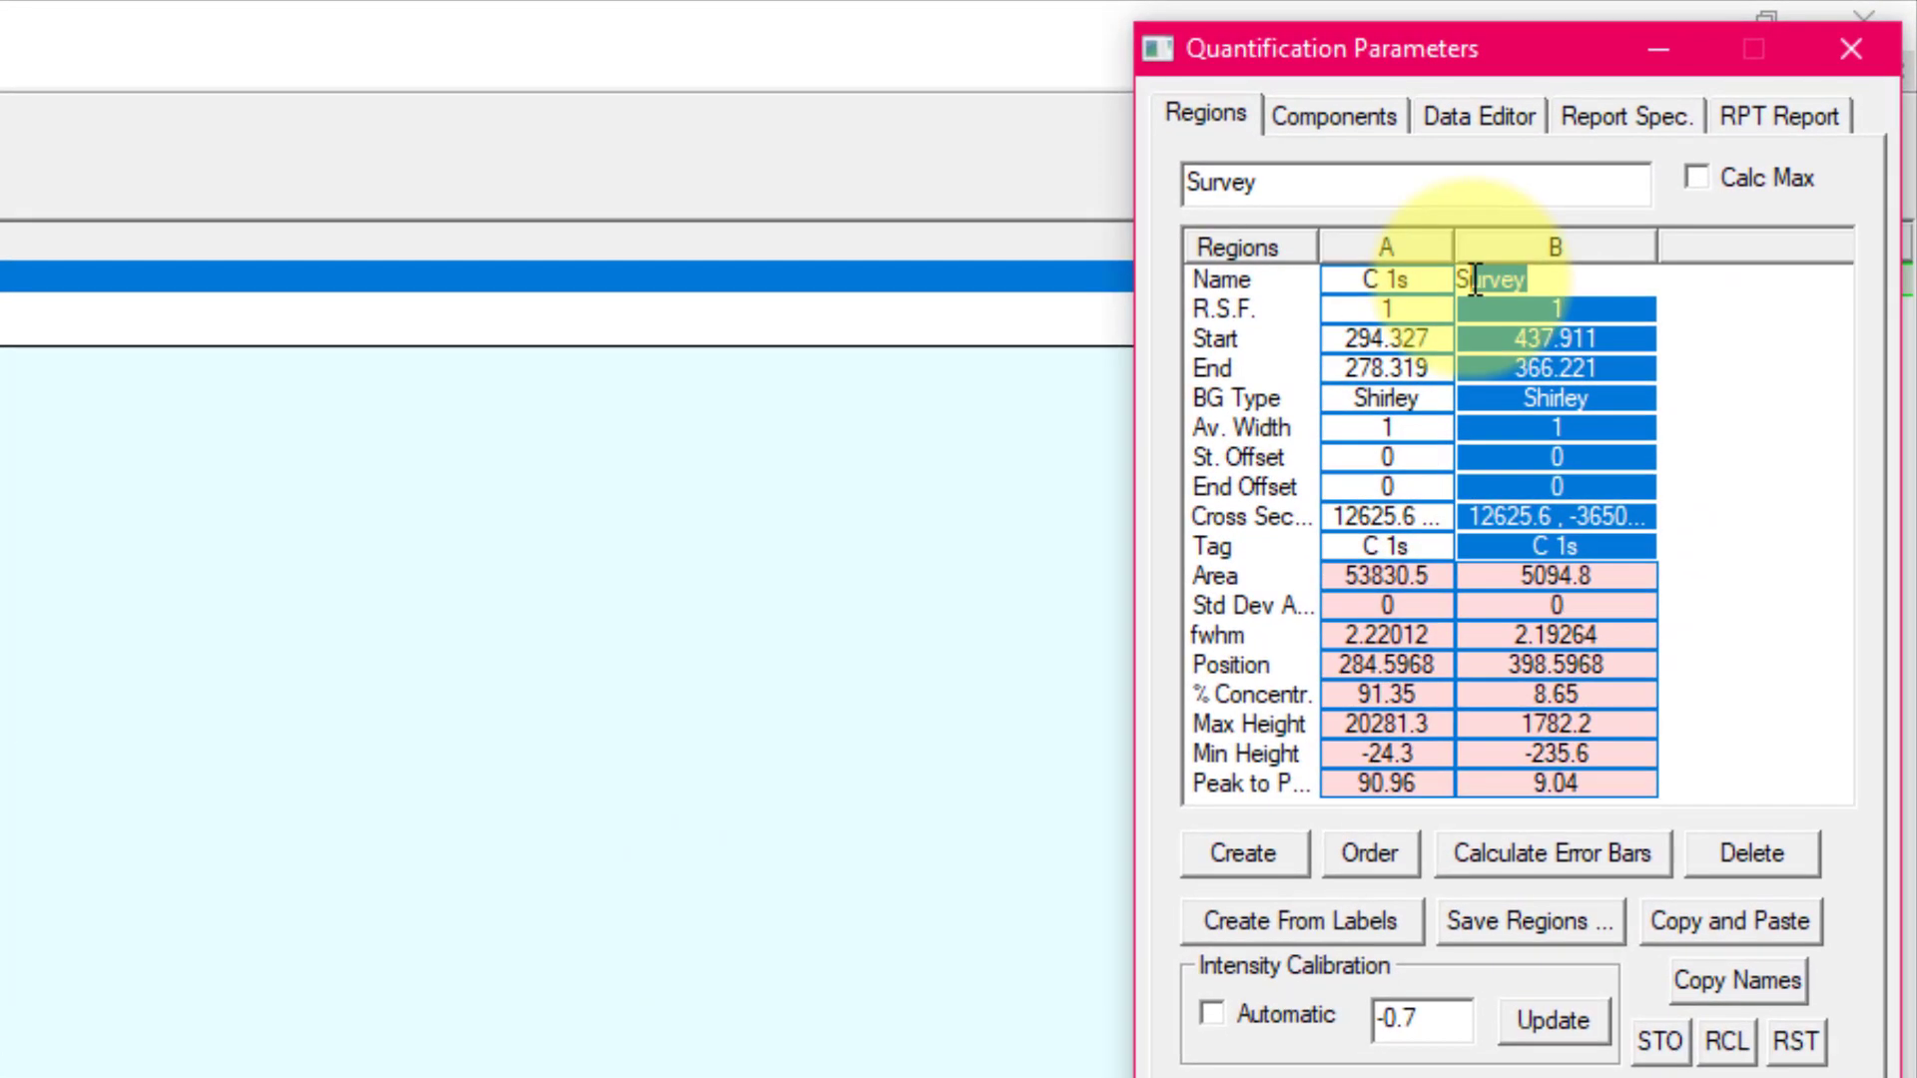
key("BackSpace")
type("#N 1s")
key("Return")
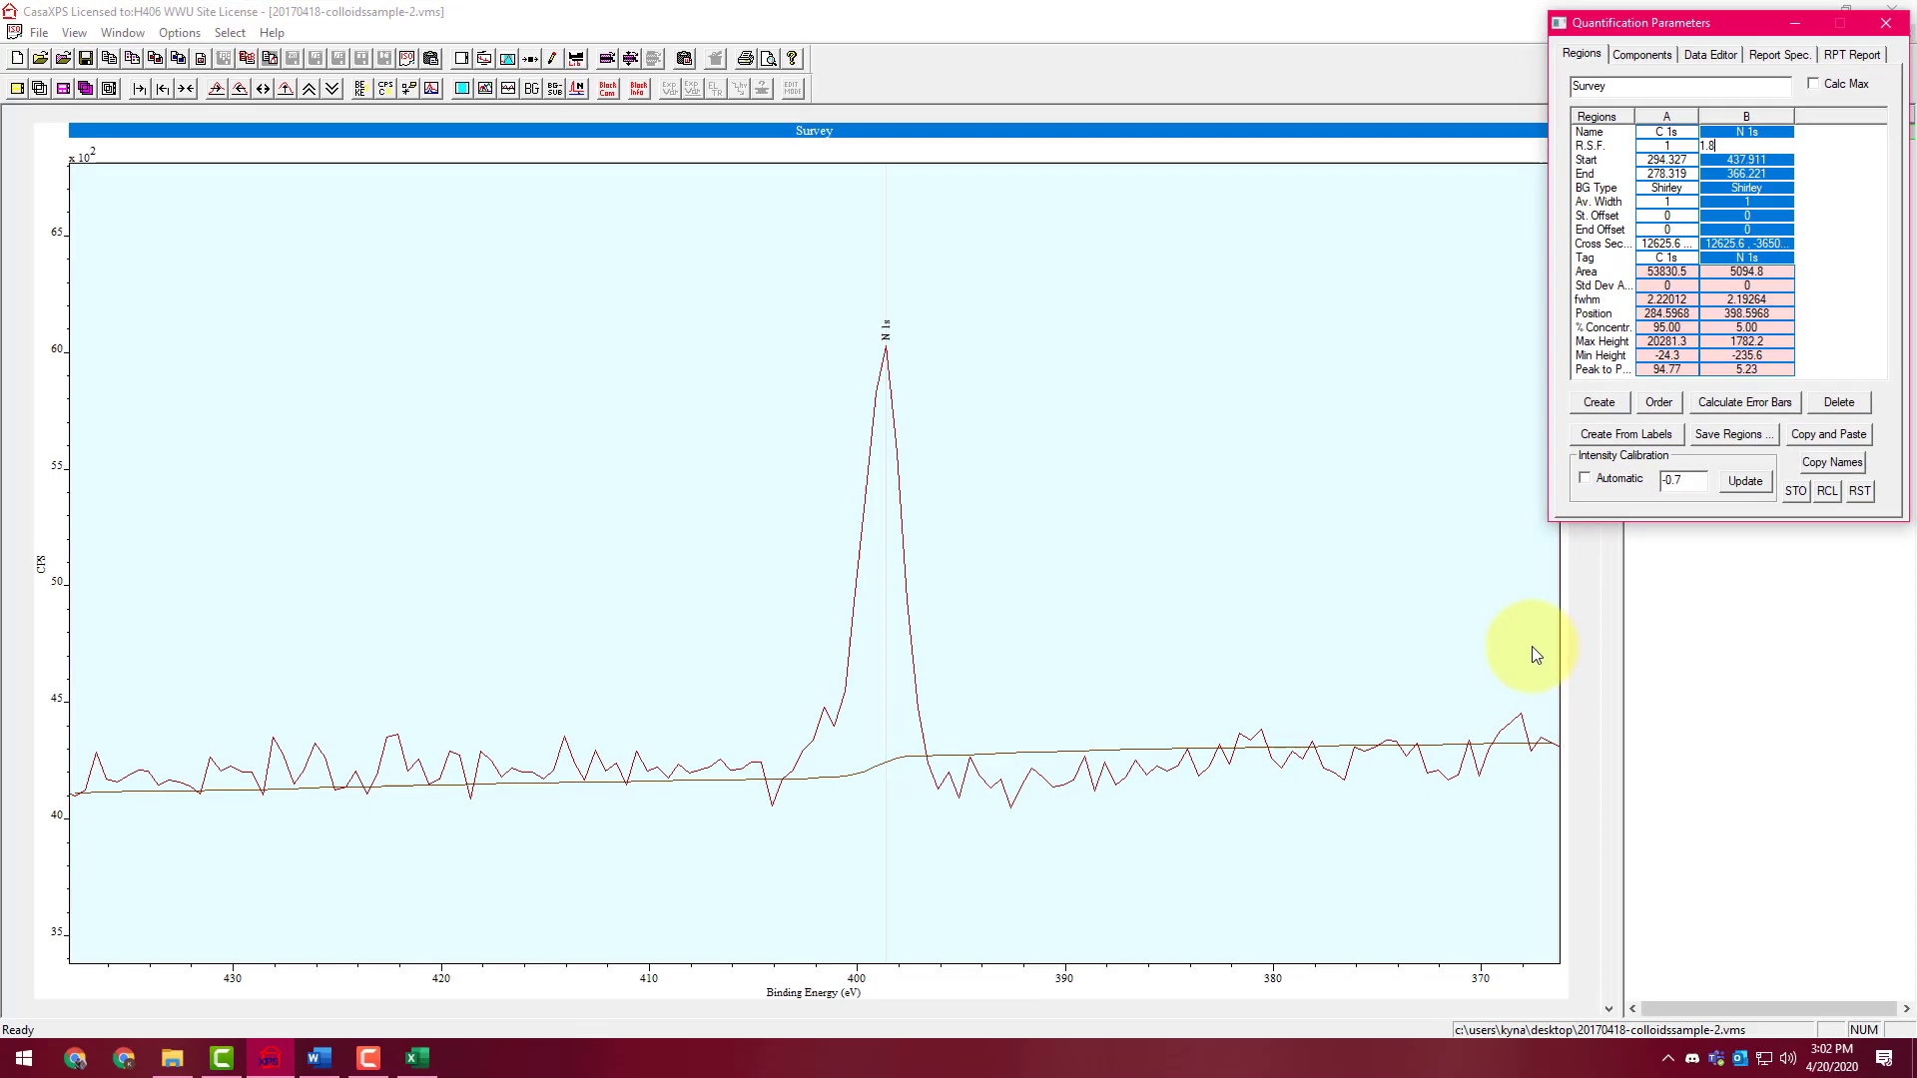
Narrow the N 1s region around the nitrogen peak, with its limits at about 404.2 and 395.0 eV
left_click_drag(1562, 645, 957, 705)
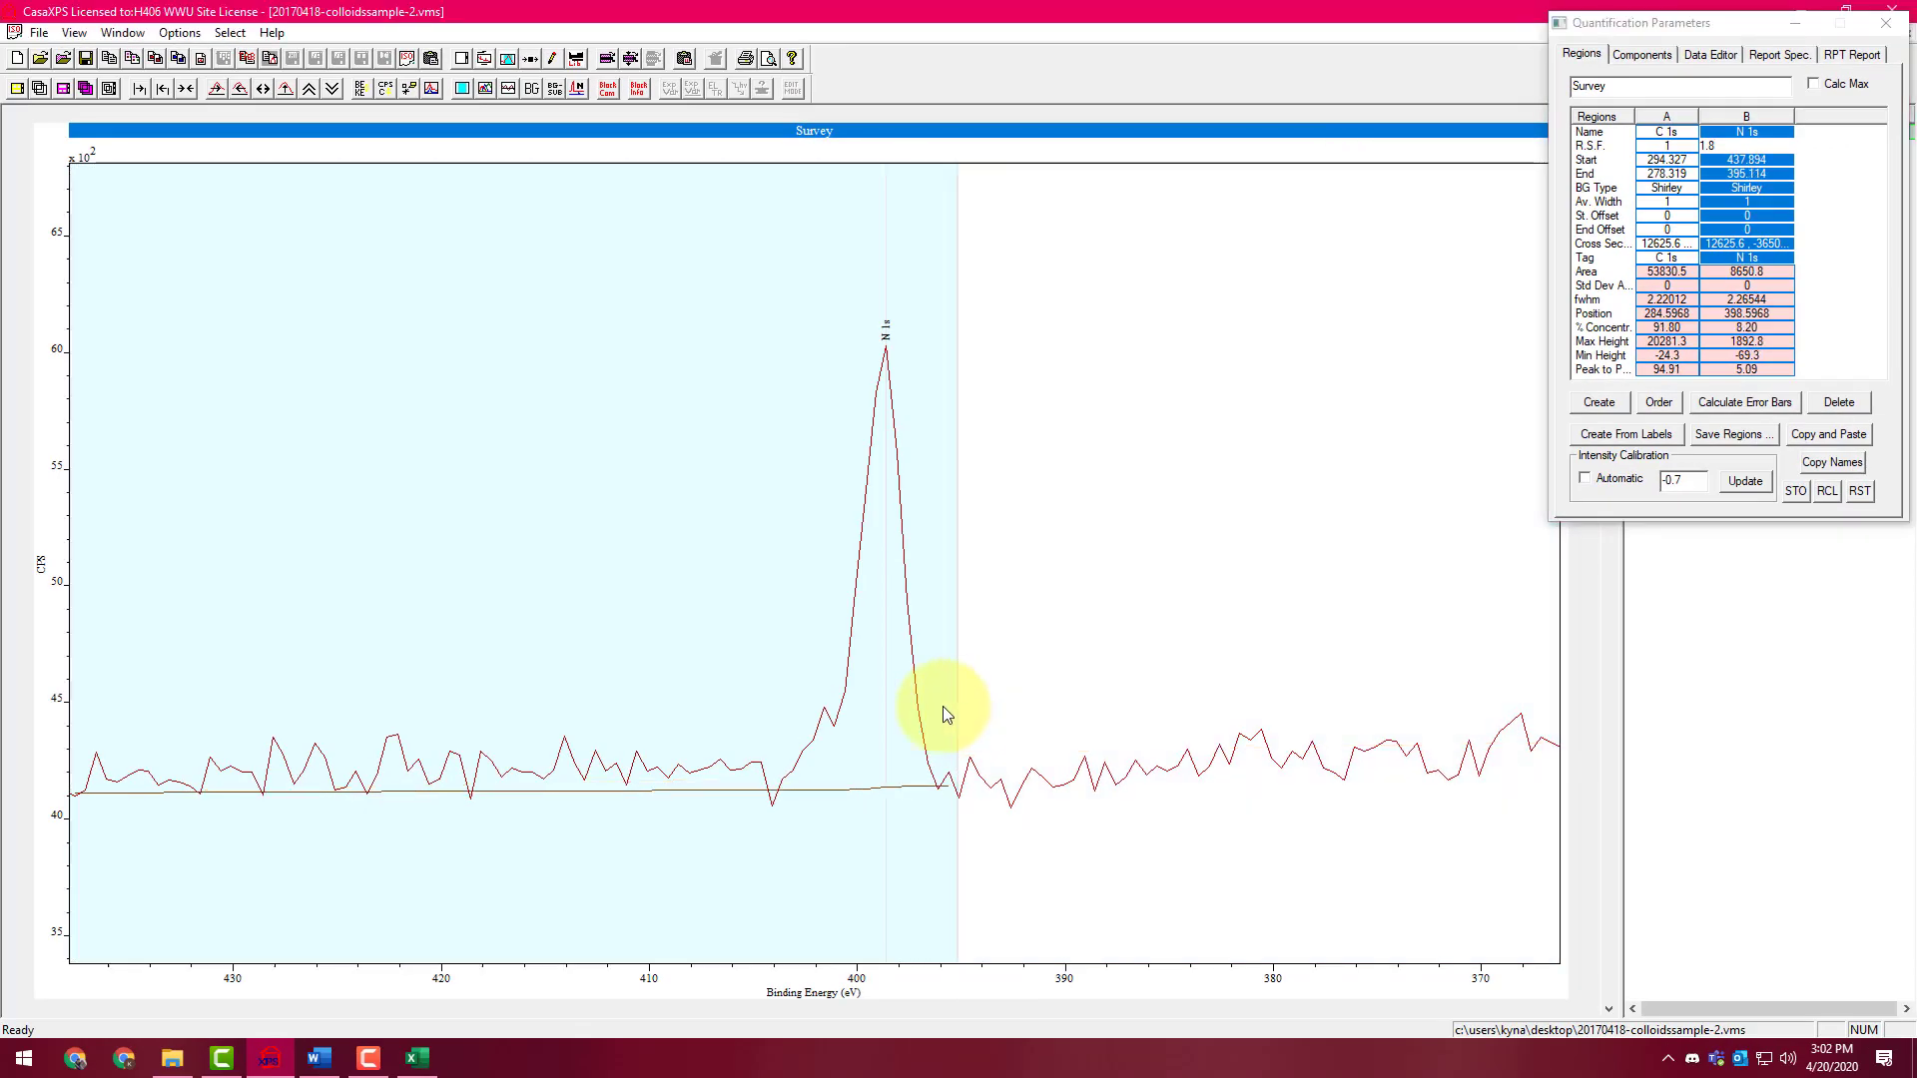
left_click_drag(84, 656, 769, 737)
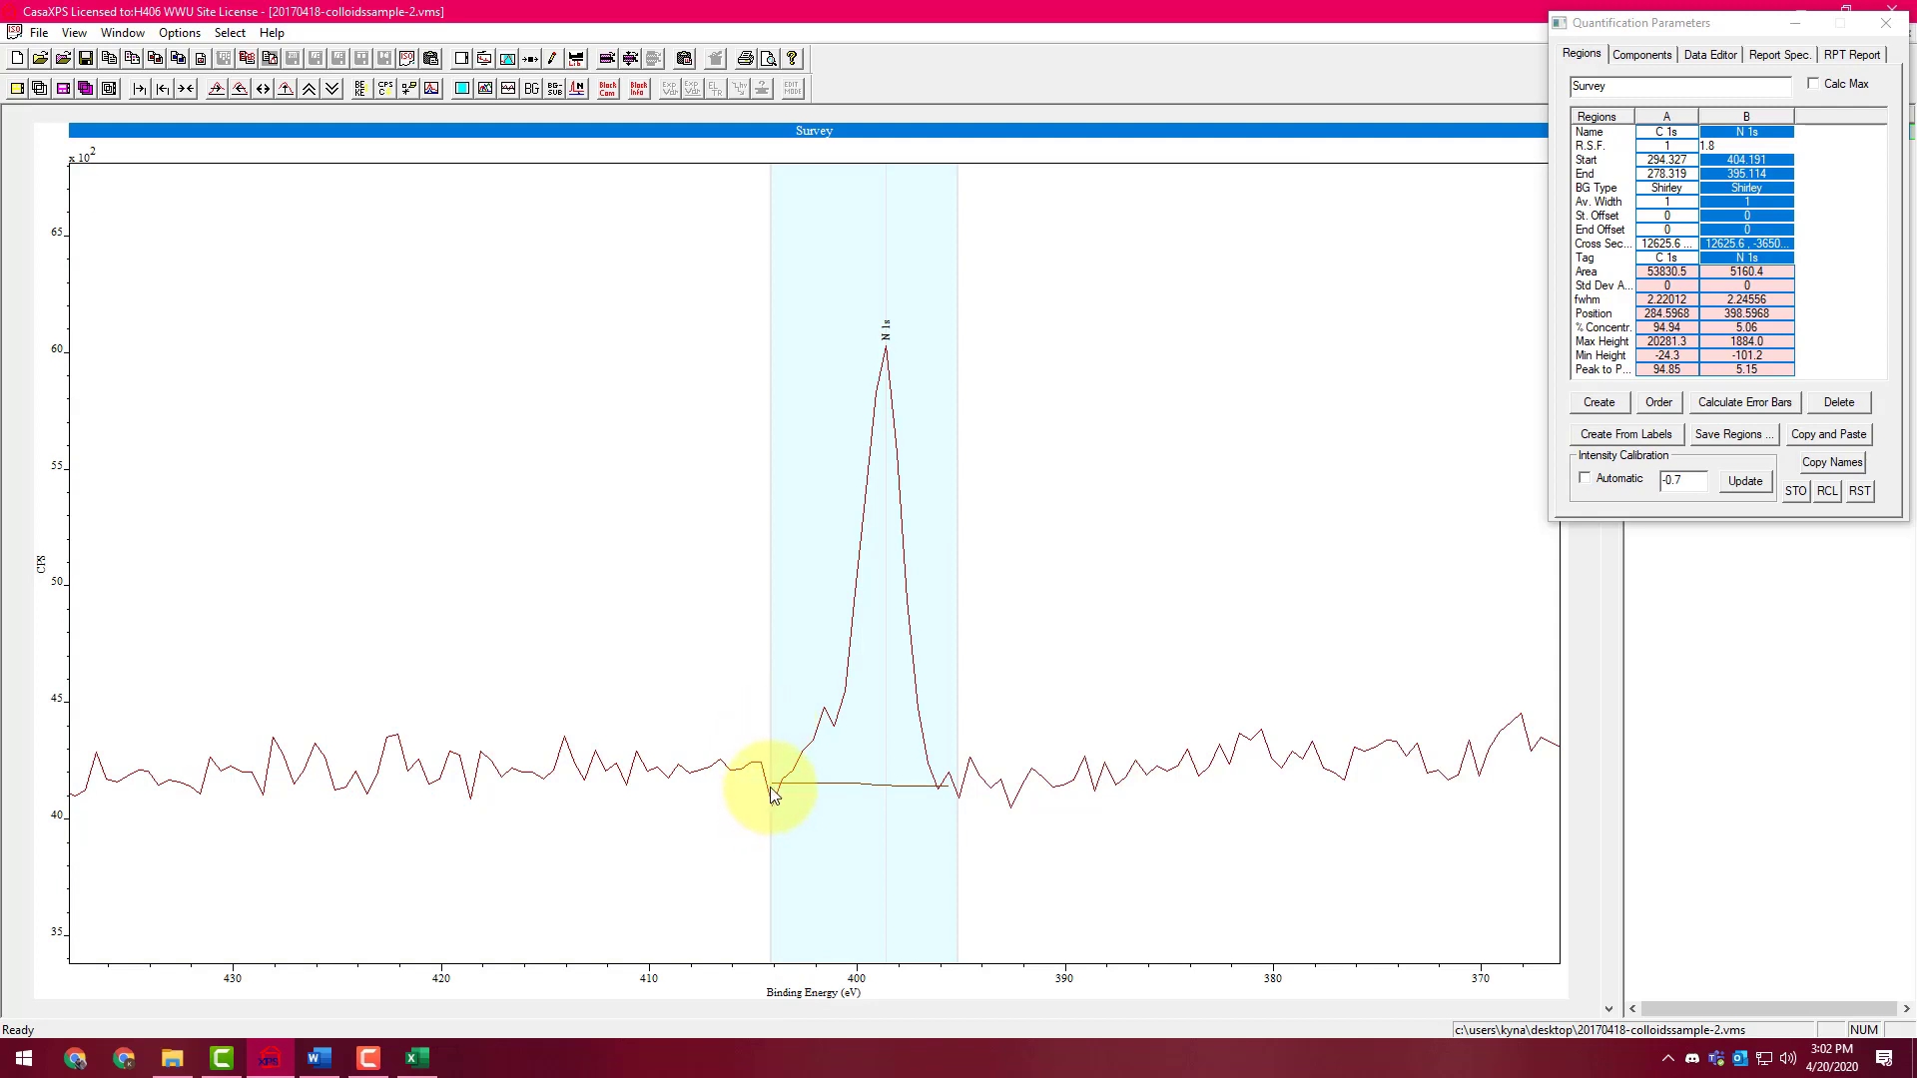
left_click_drag(966, 771, 957, 772)
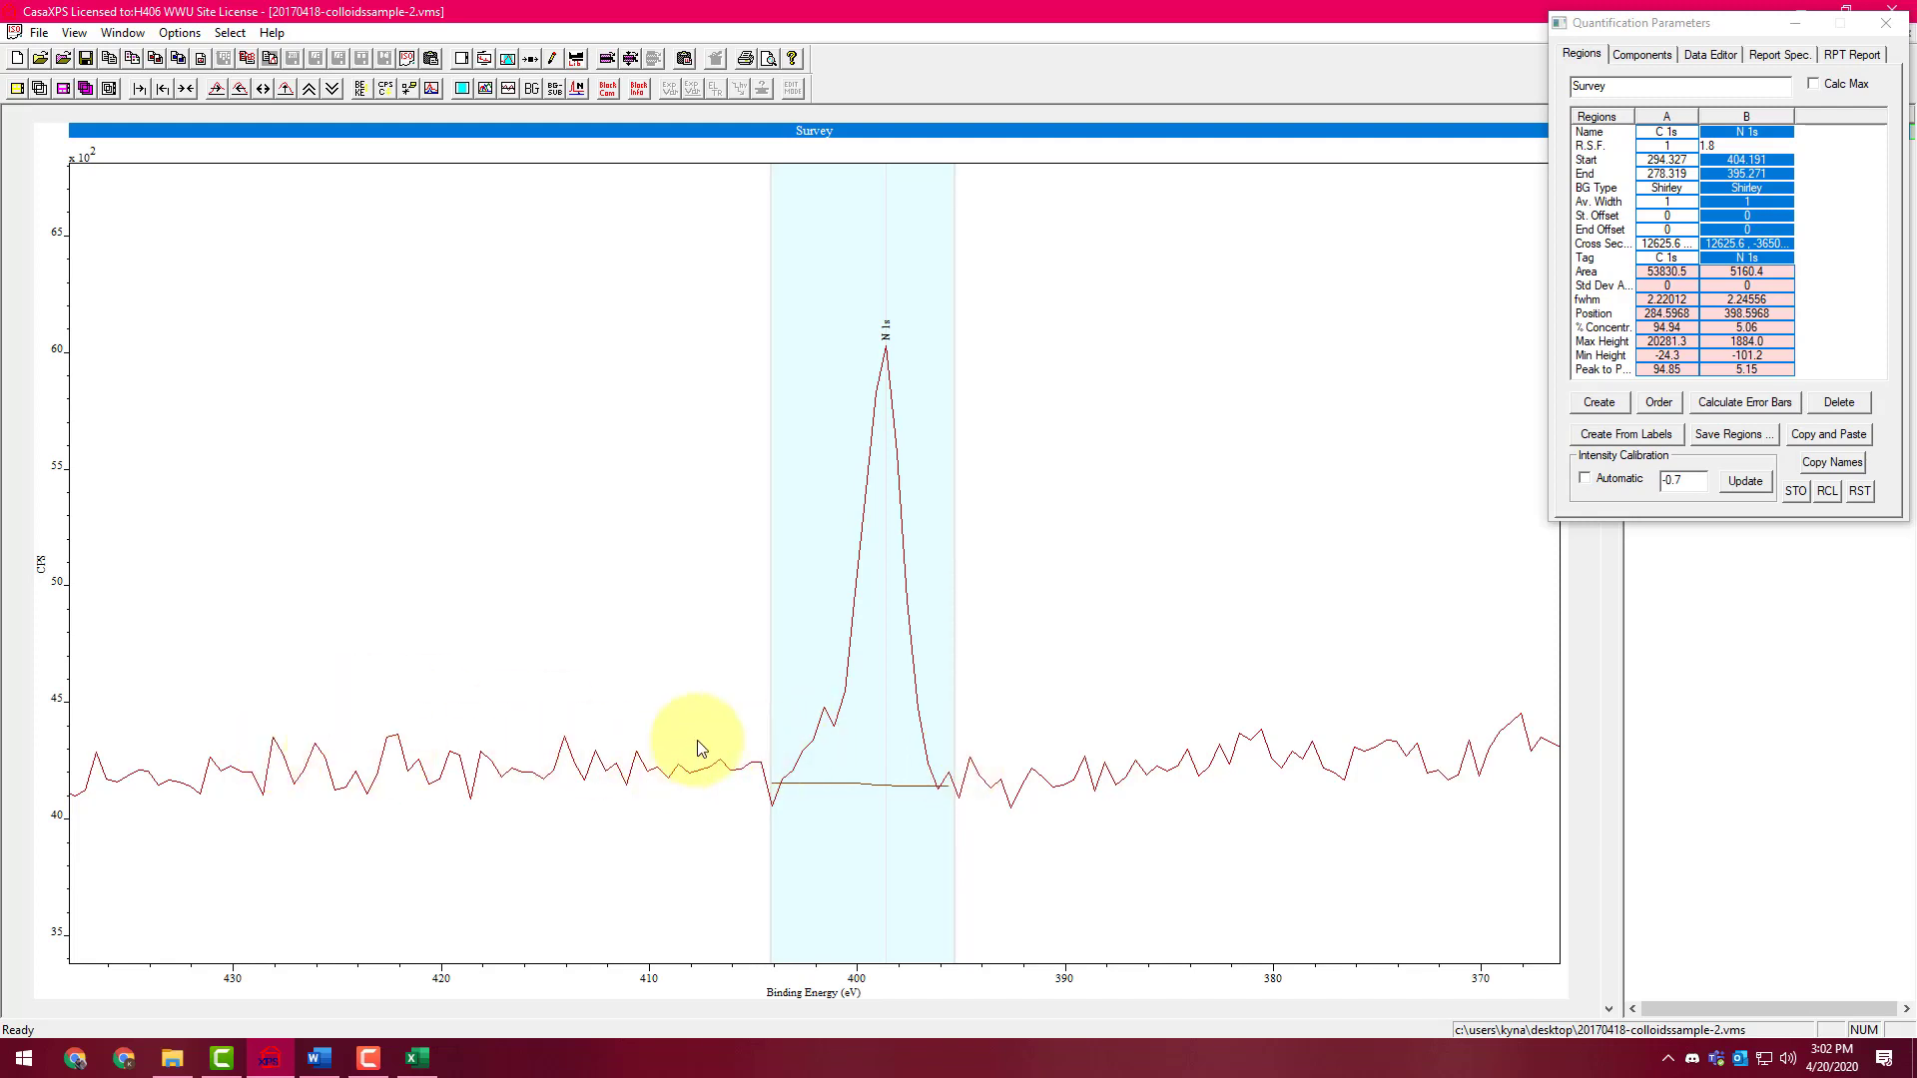
left_click_drag(954, 737, 1208, 717)
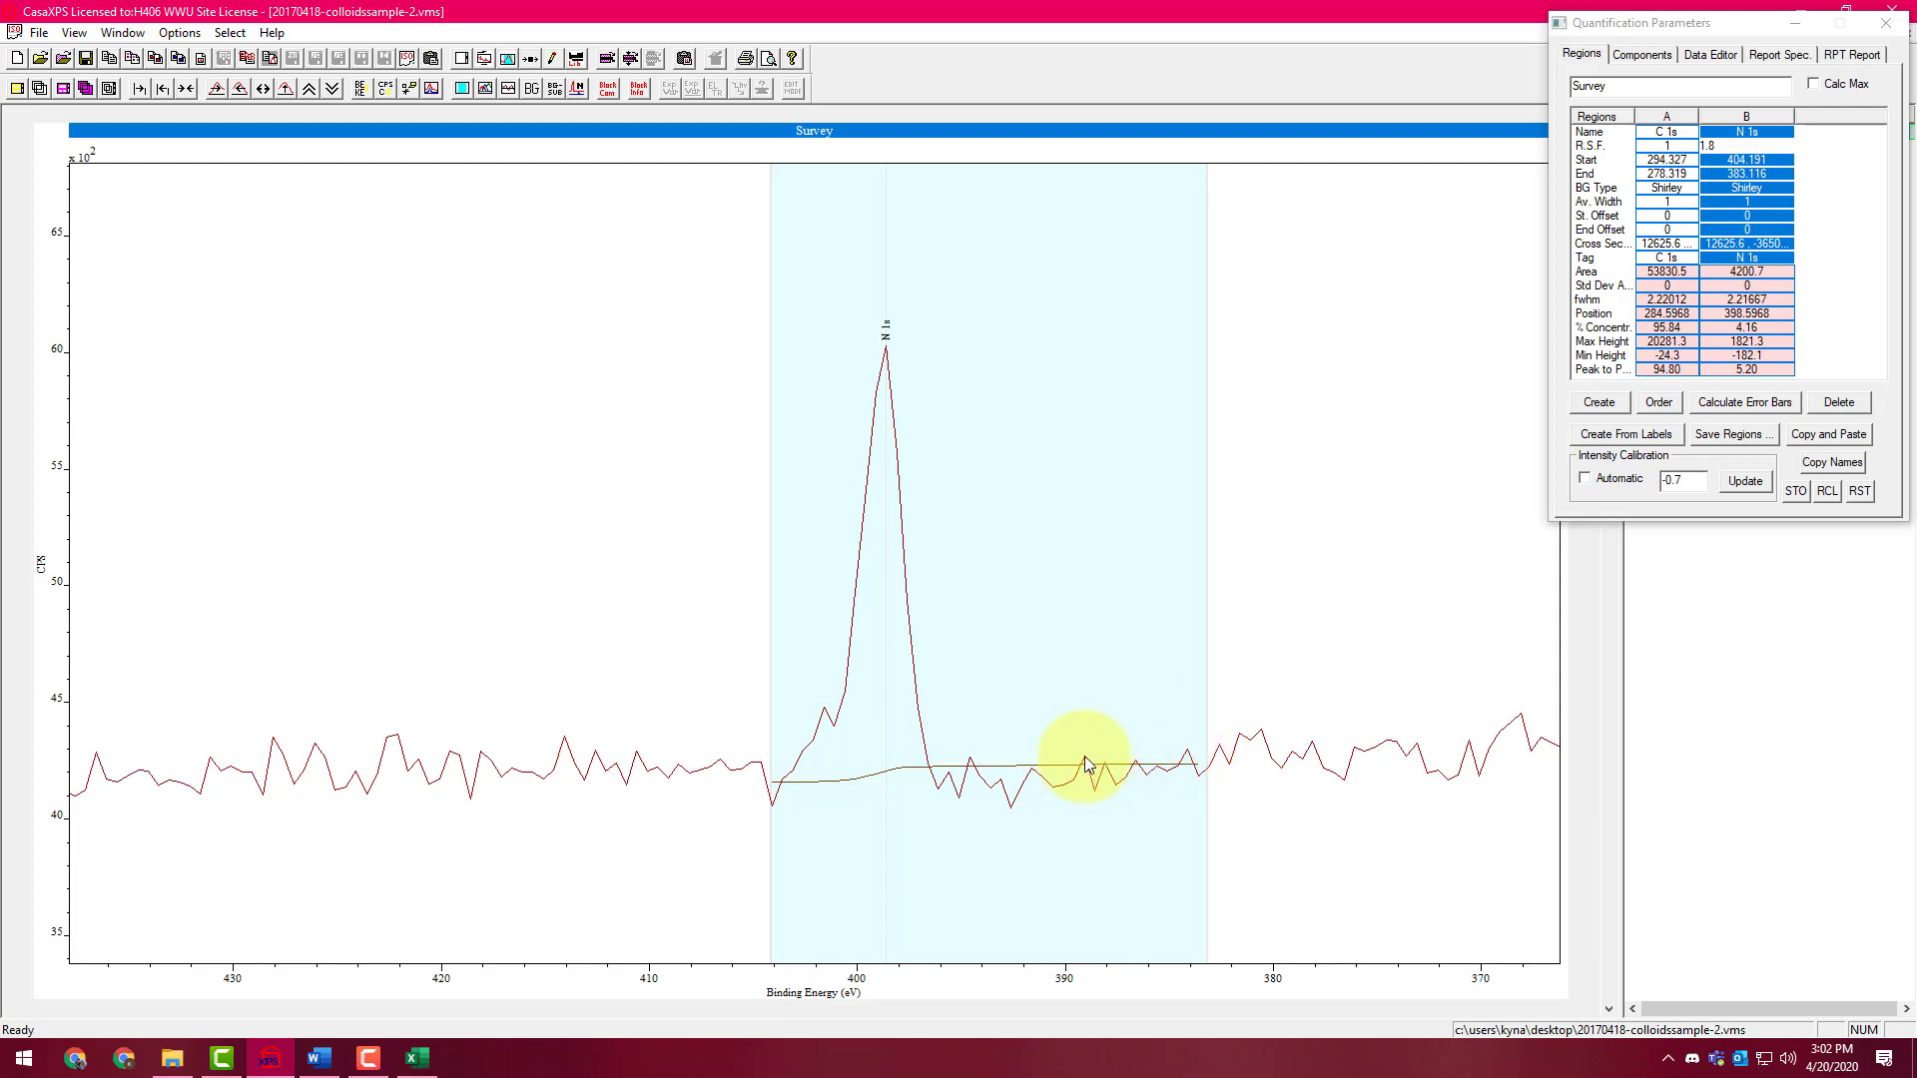
left_click_drag(1210, 719, 963, 757)
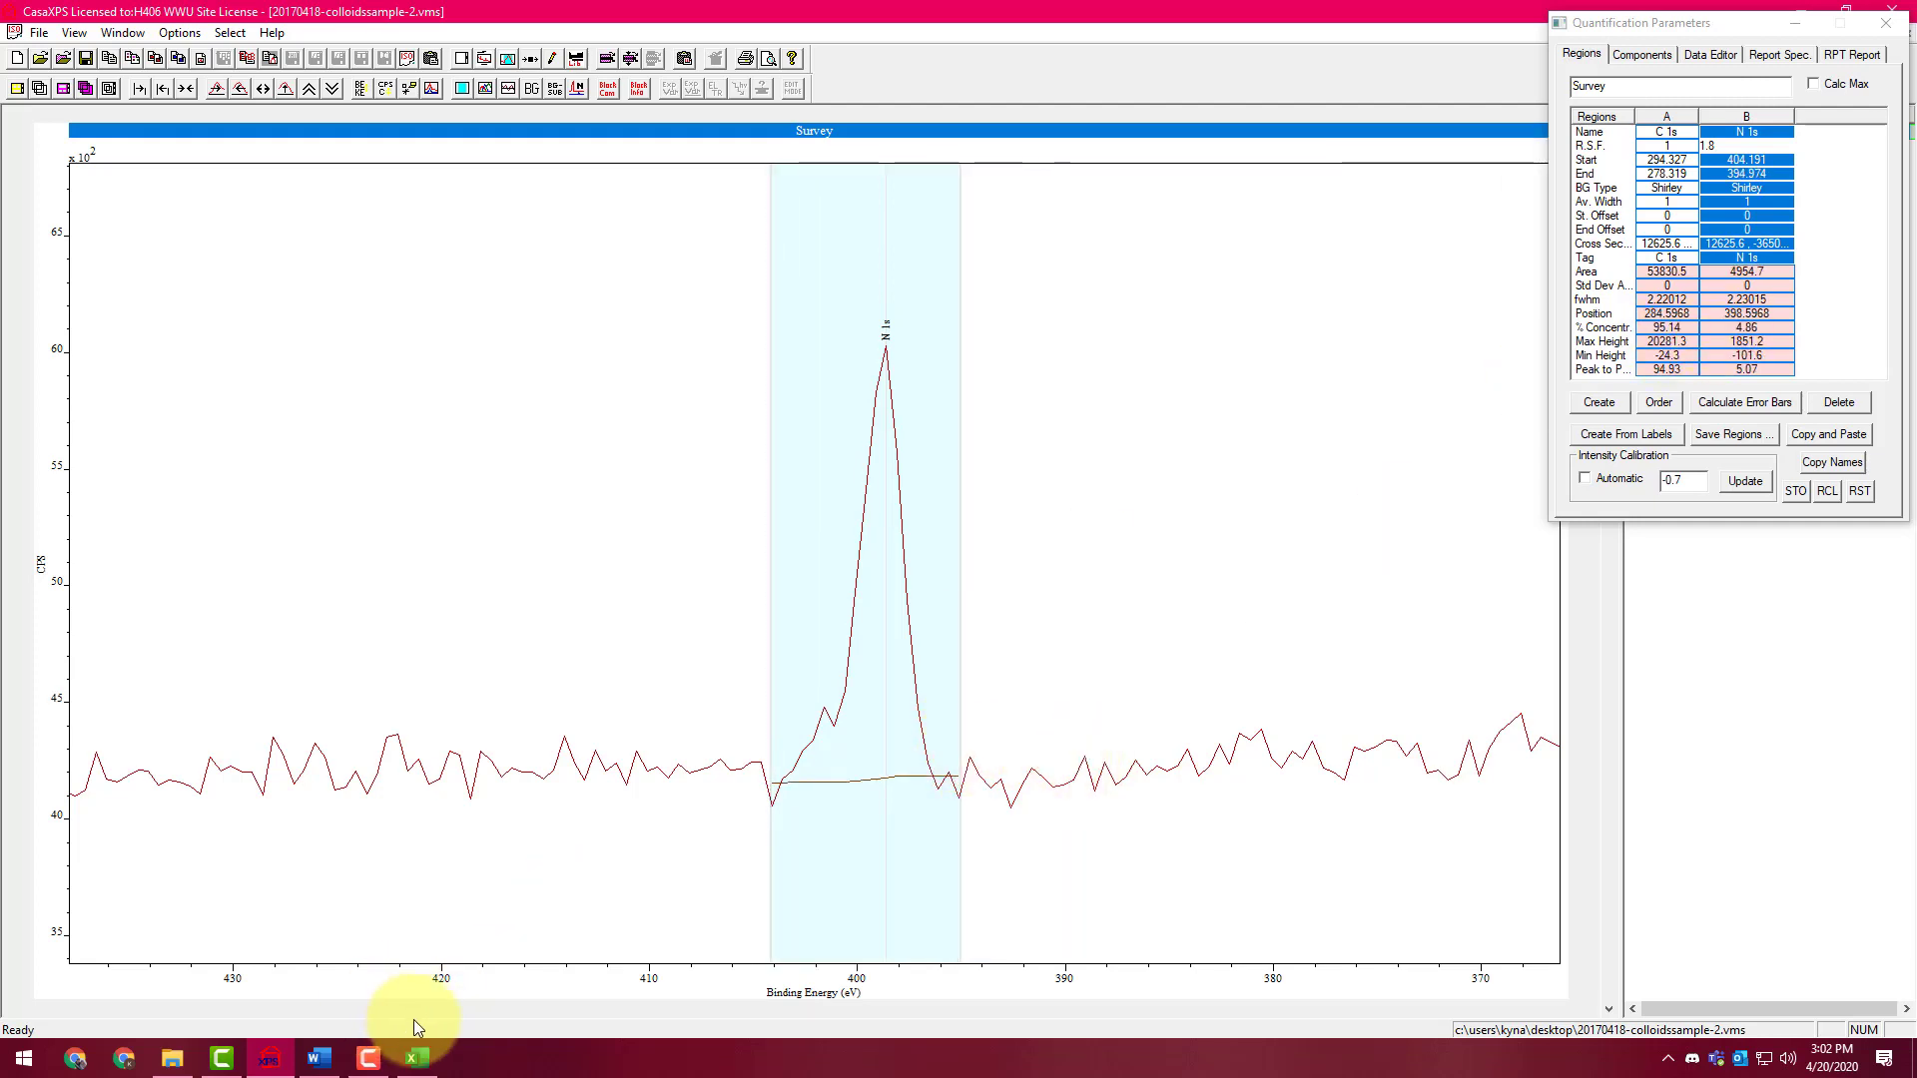
Switch to the Excel workbook and enter RSF 1.8 and area 4954.7 in the nitrogen row
left_click(416, 1061)
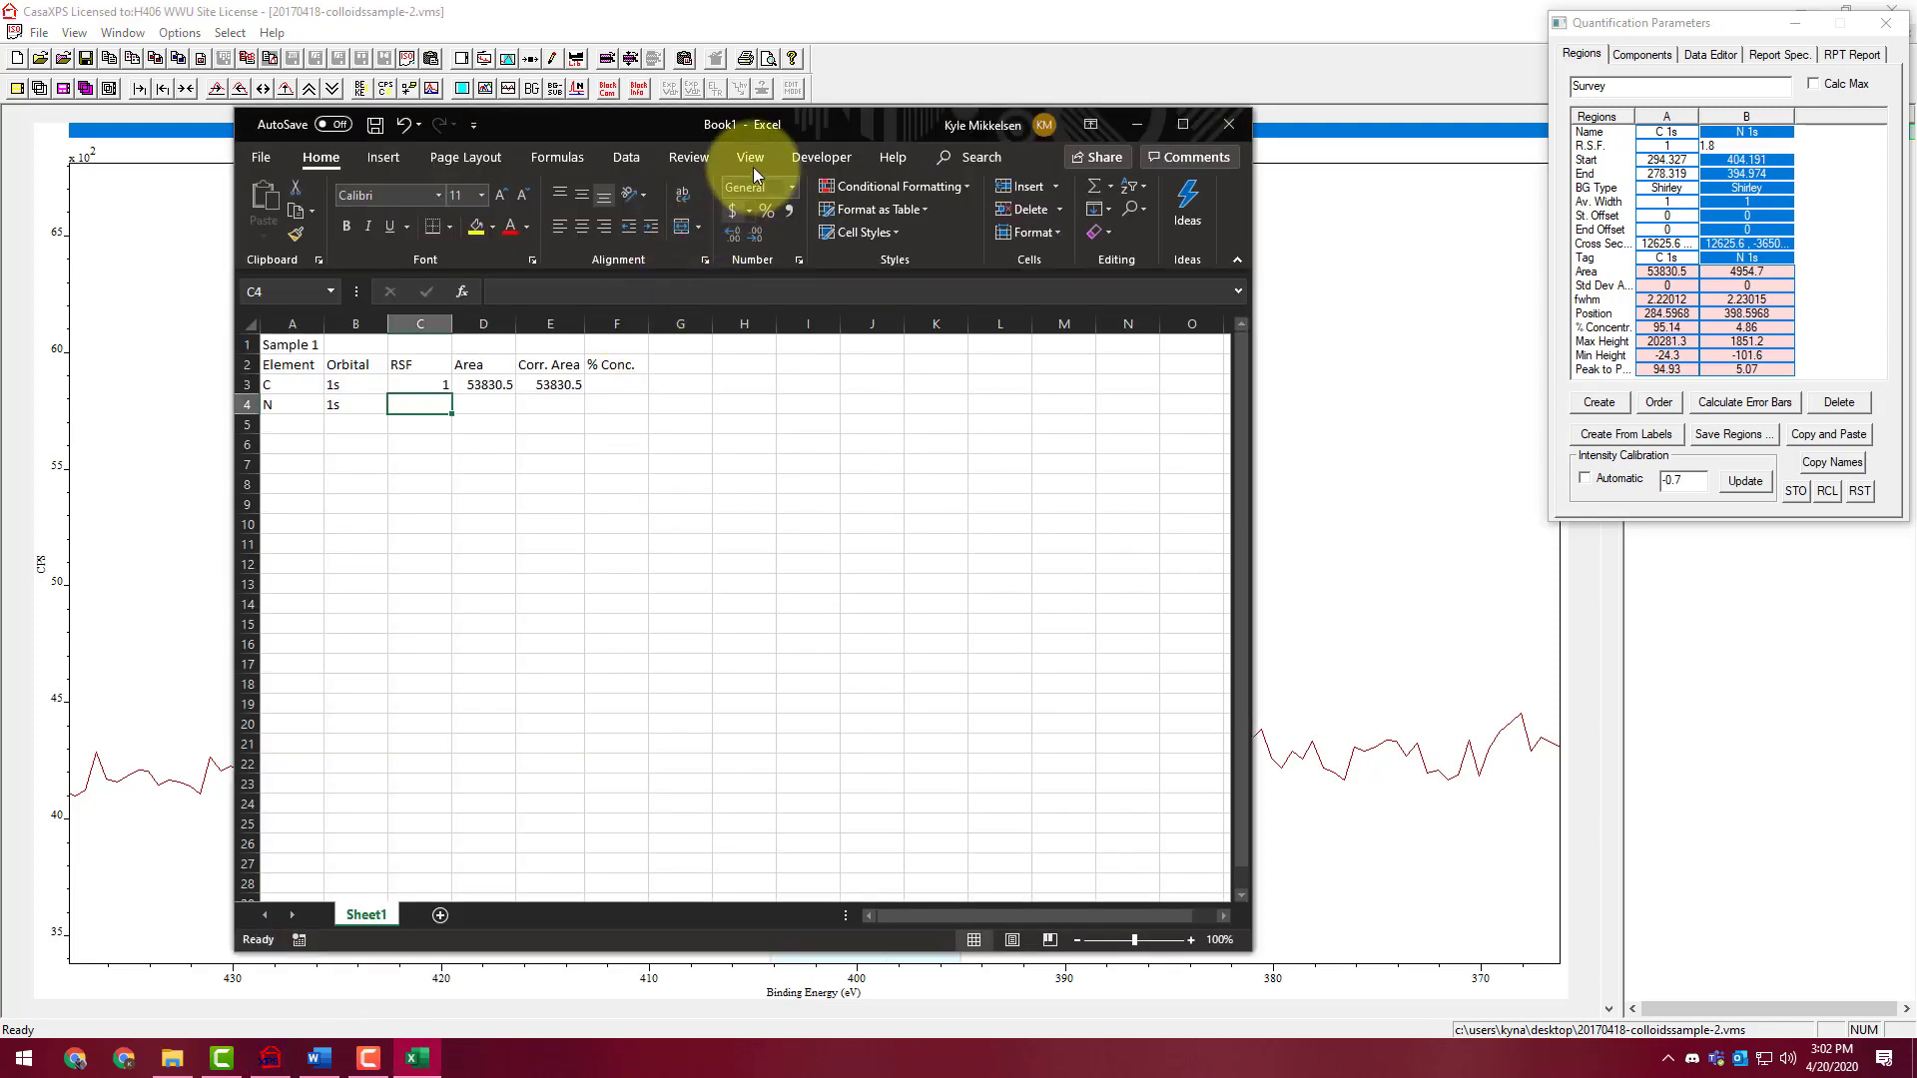
left_click_drag(784, 124, 663, 158)
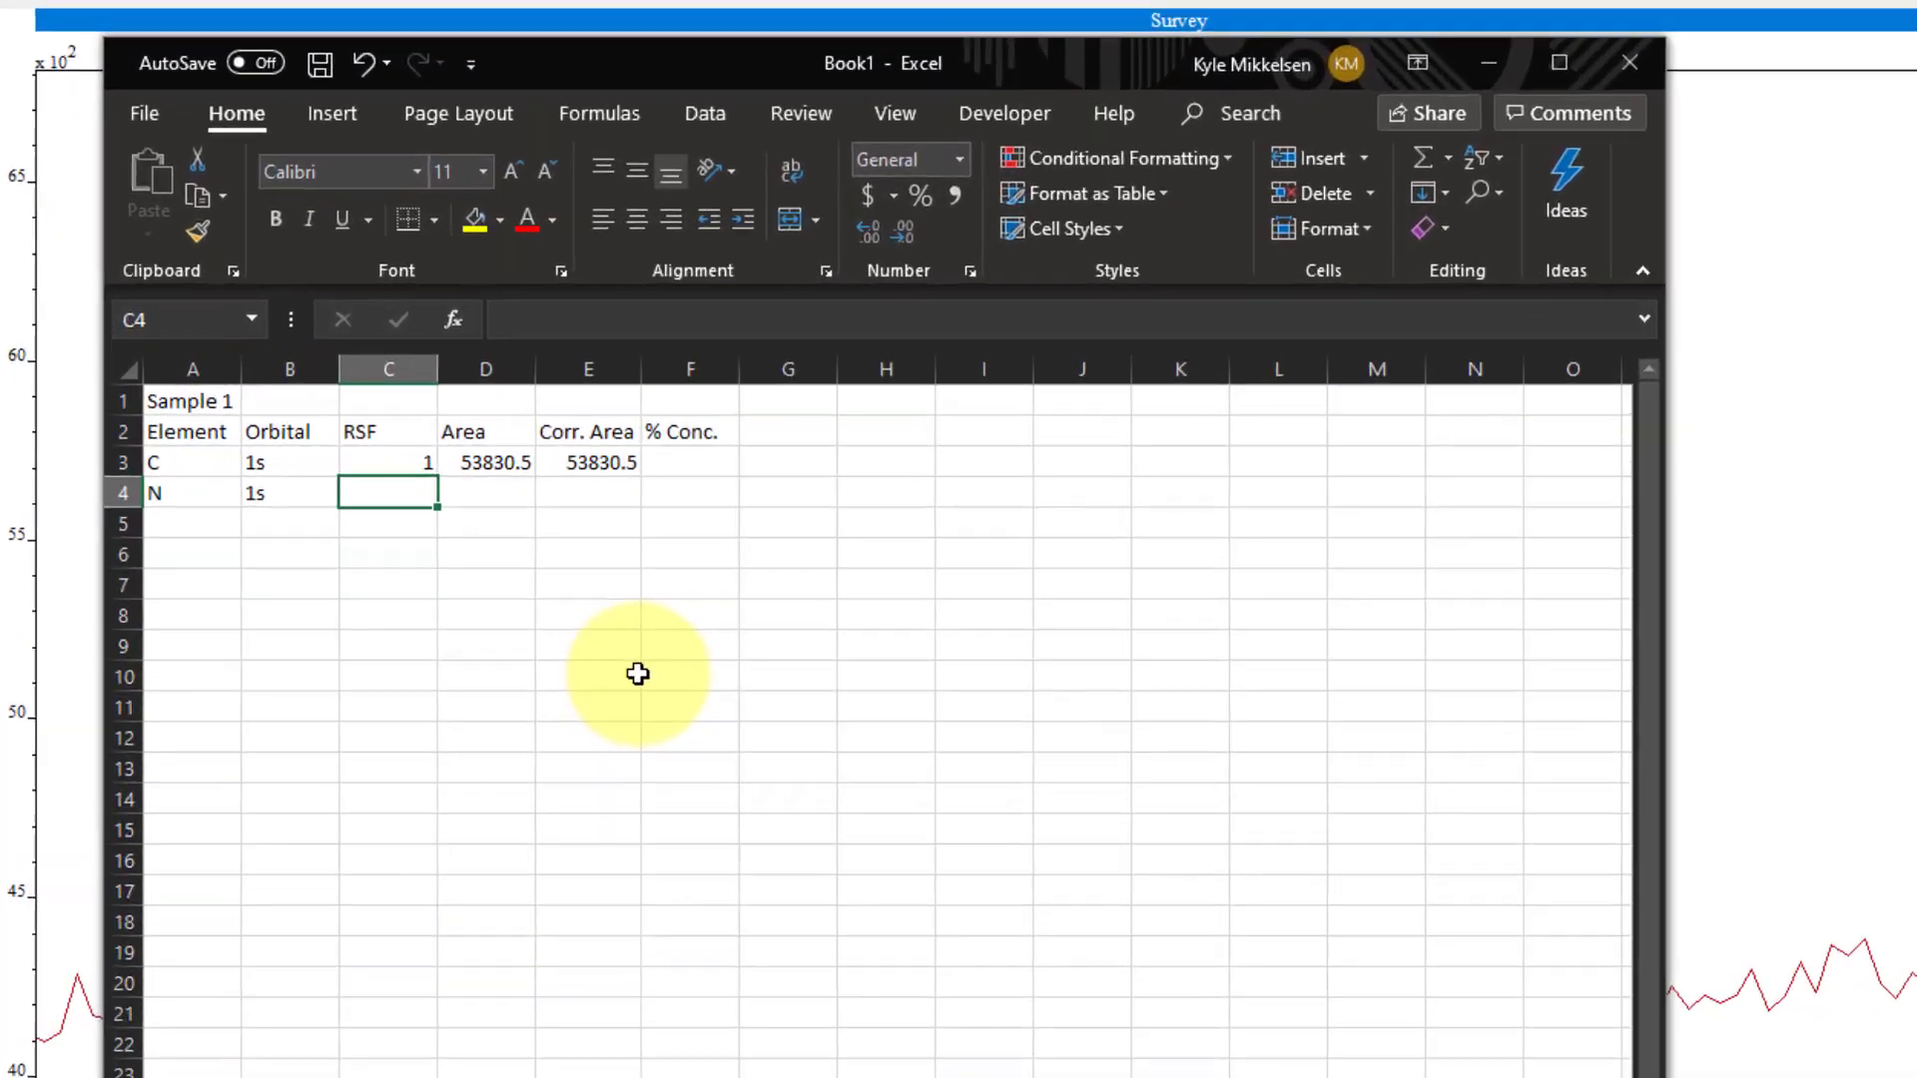
type("1.8")
key("Tab")
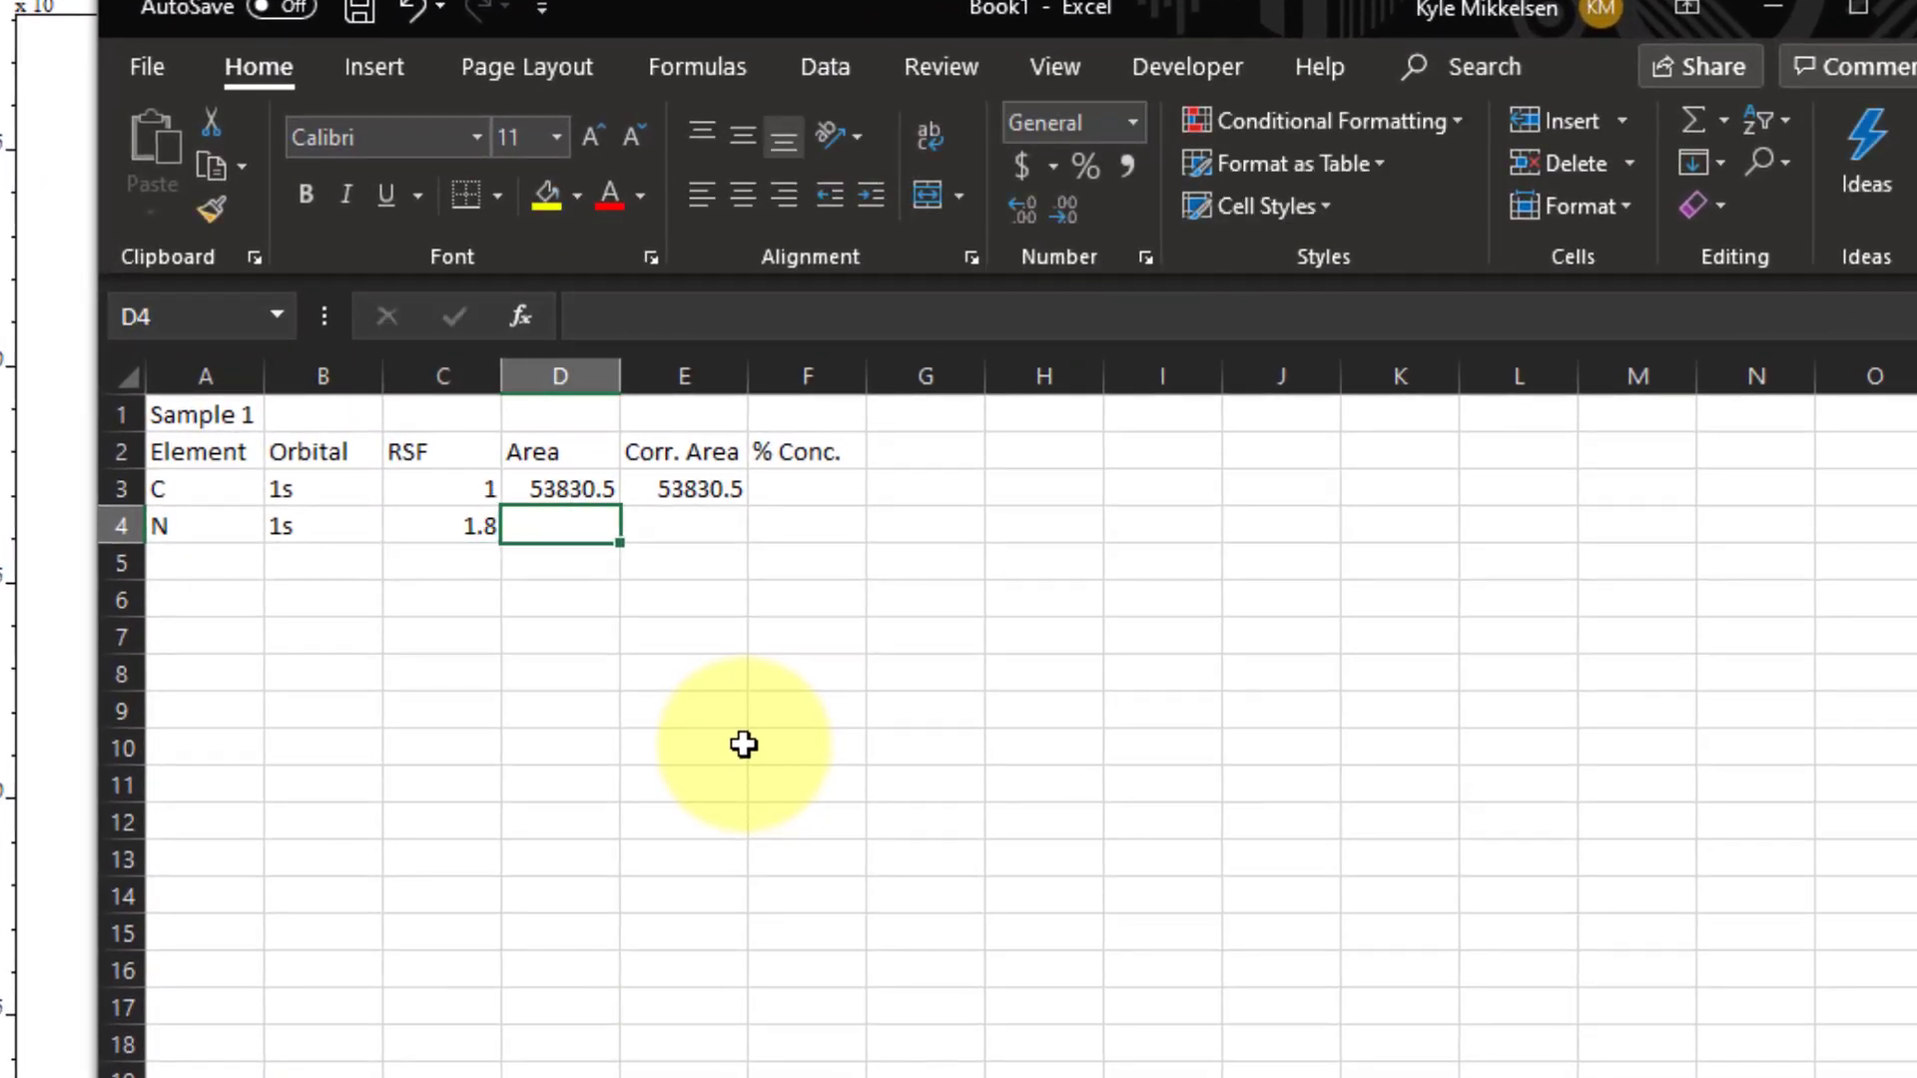
type("4954.7")
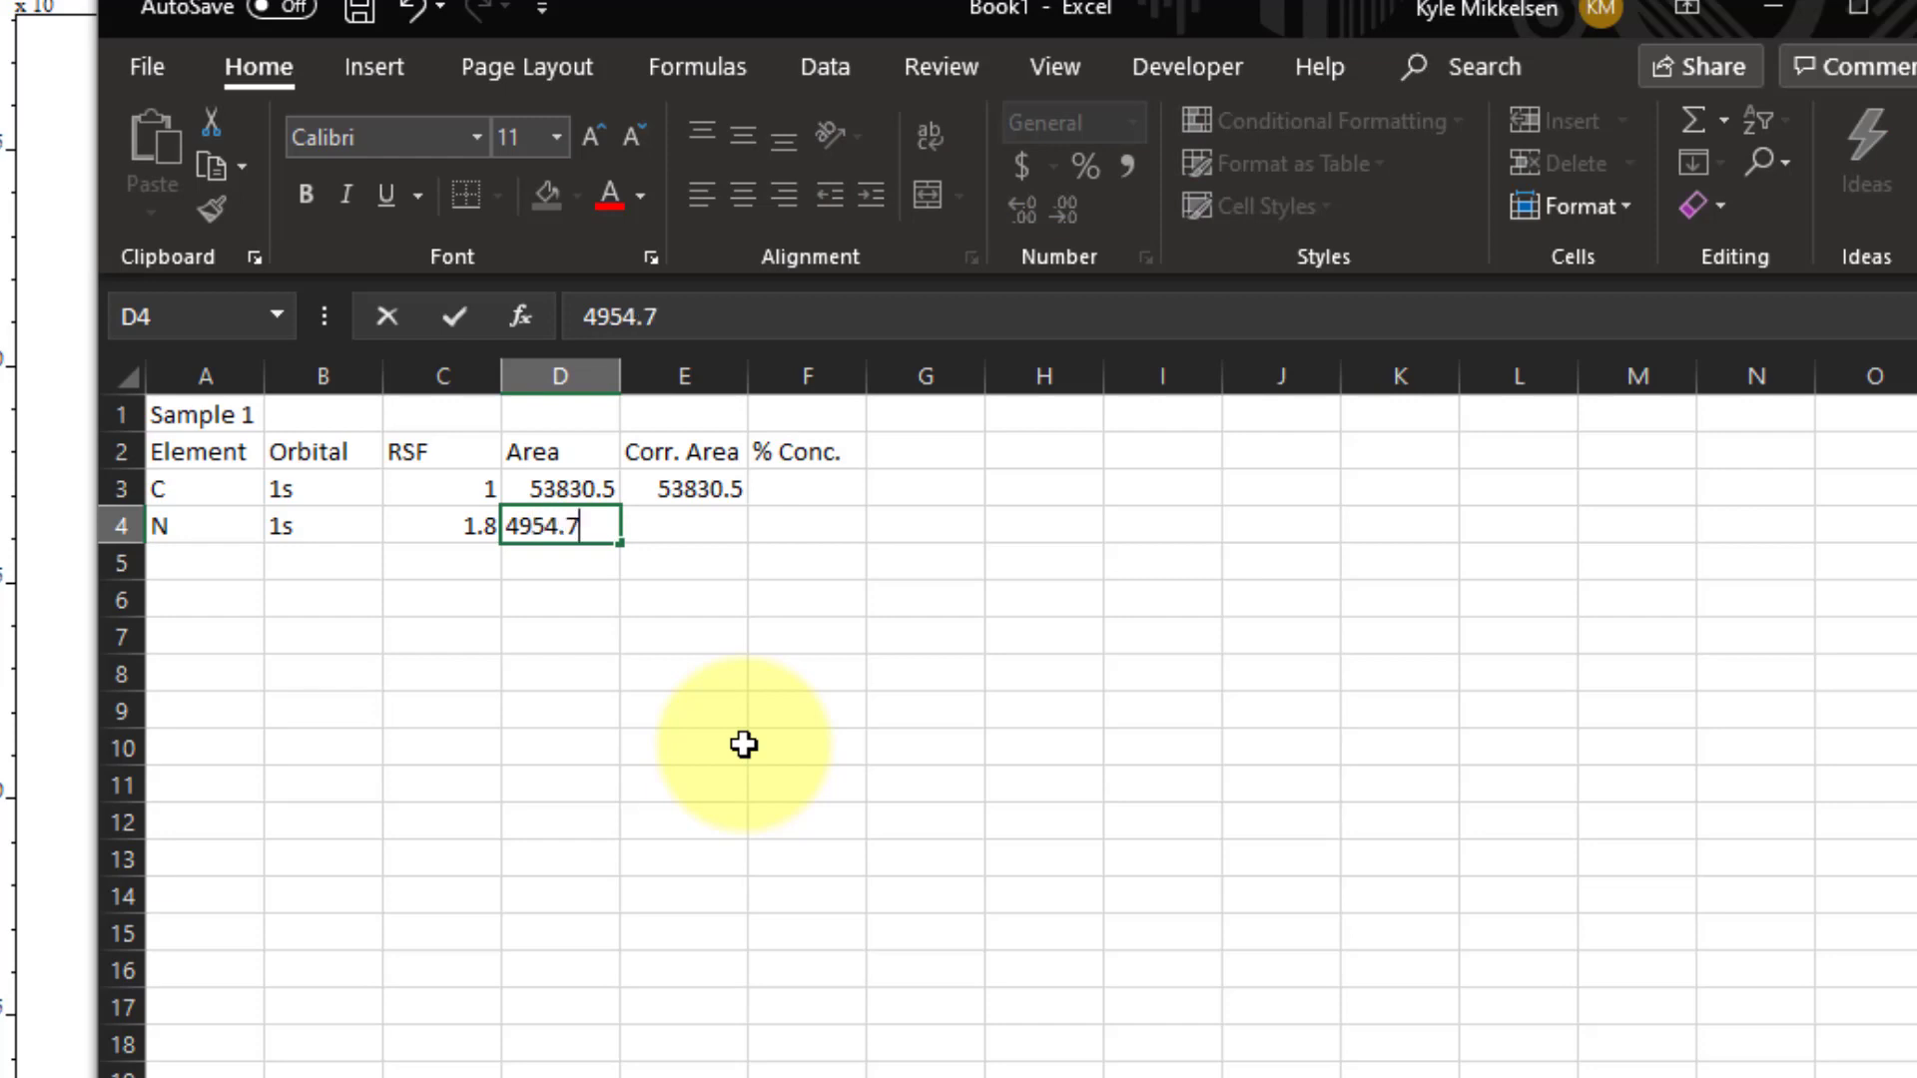
key("Tab")
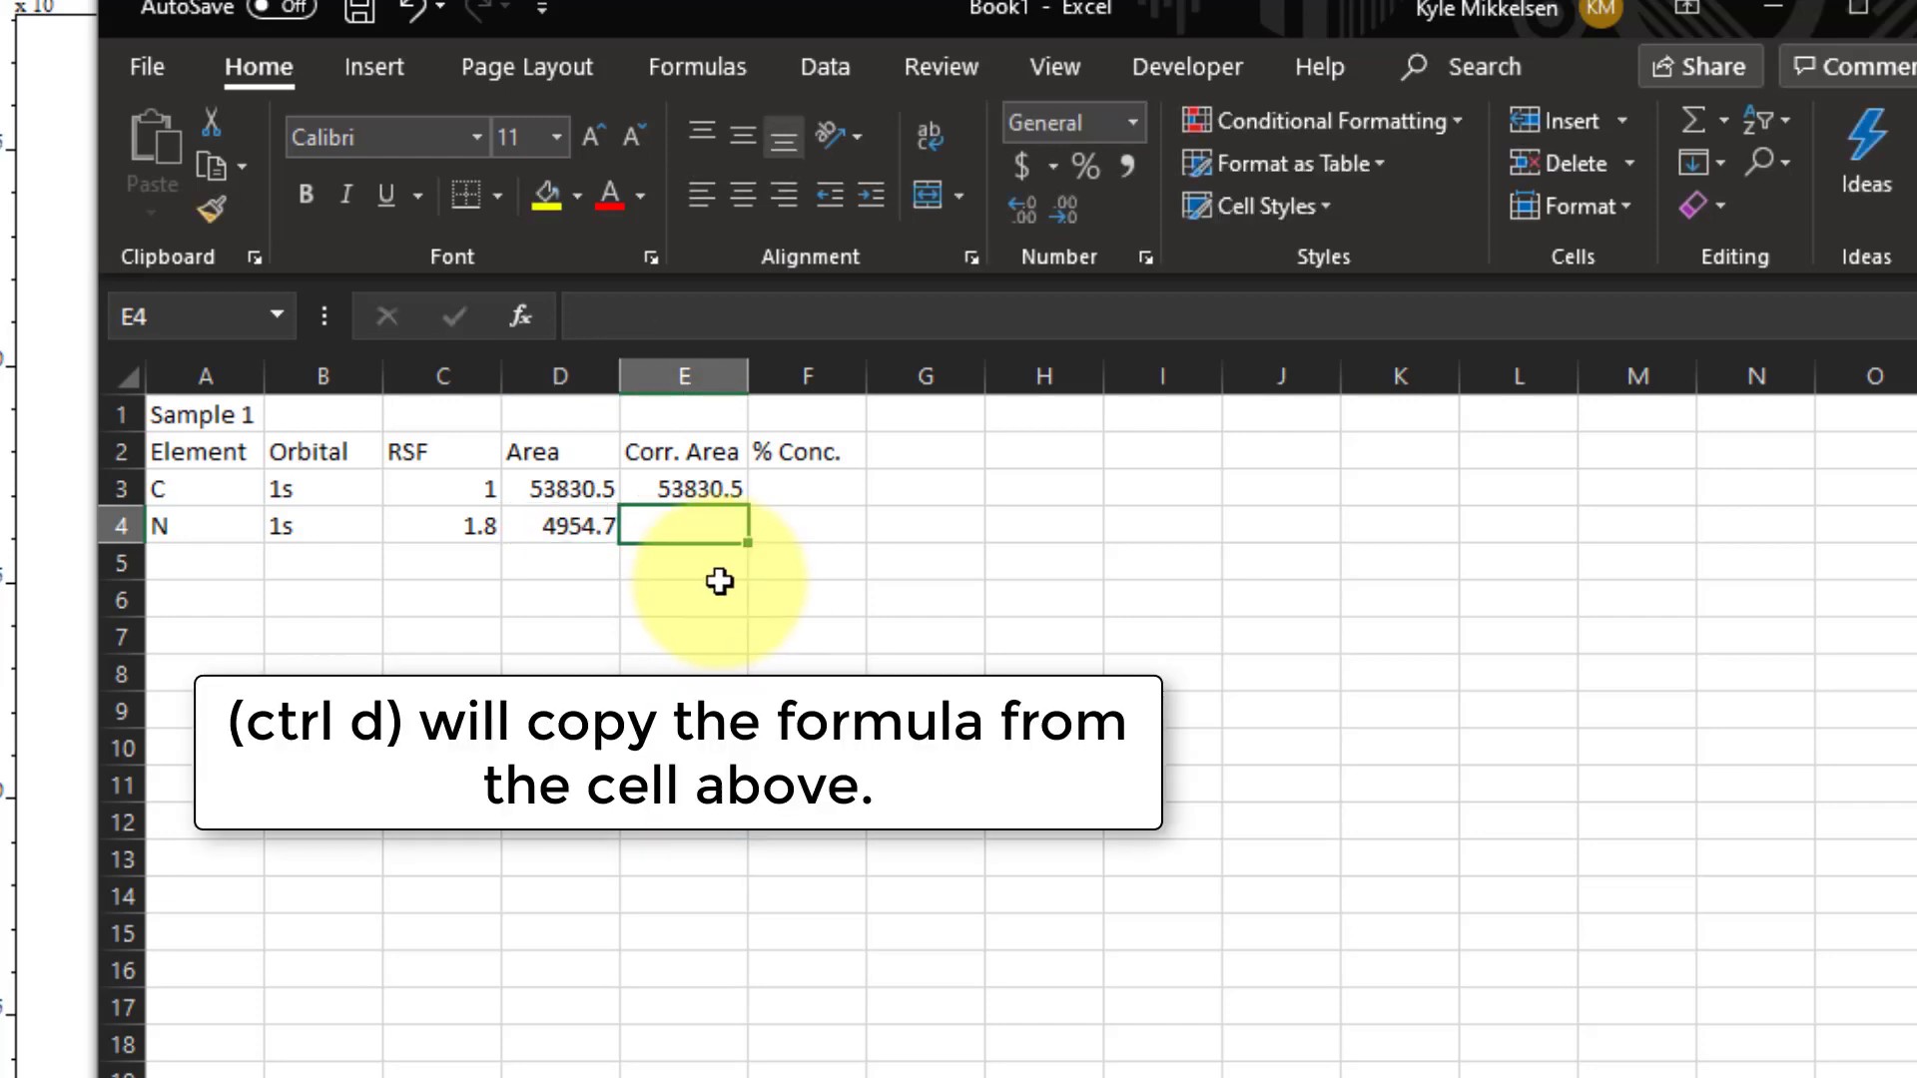
Copy the corrected-area formula from E3 down to E4 and reduce E4 to one decimal place
key("ctrl+d")
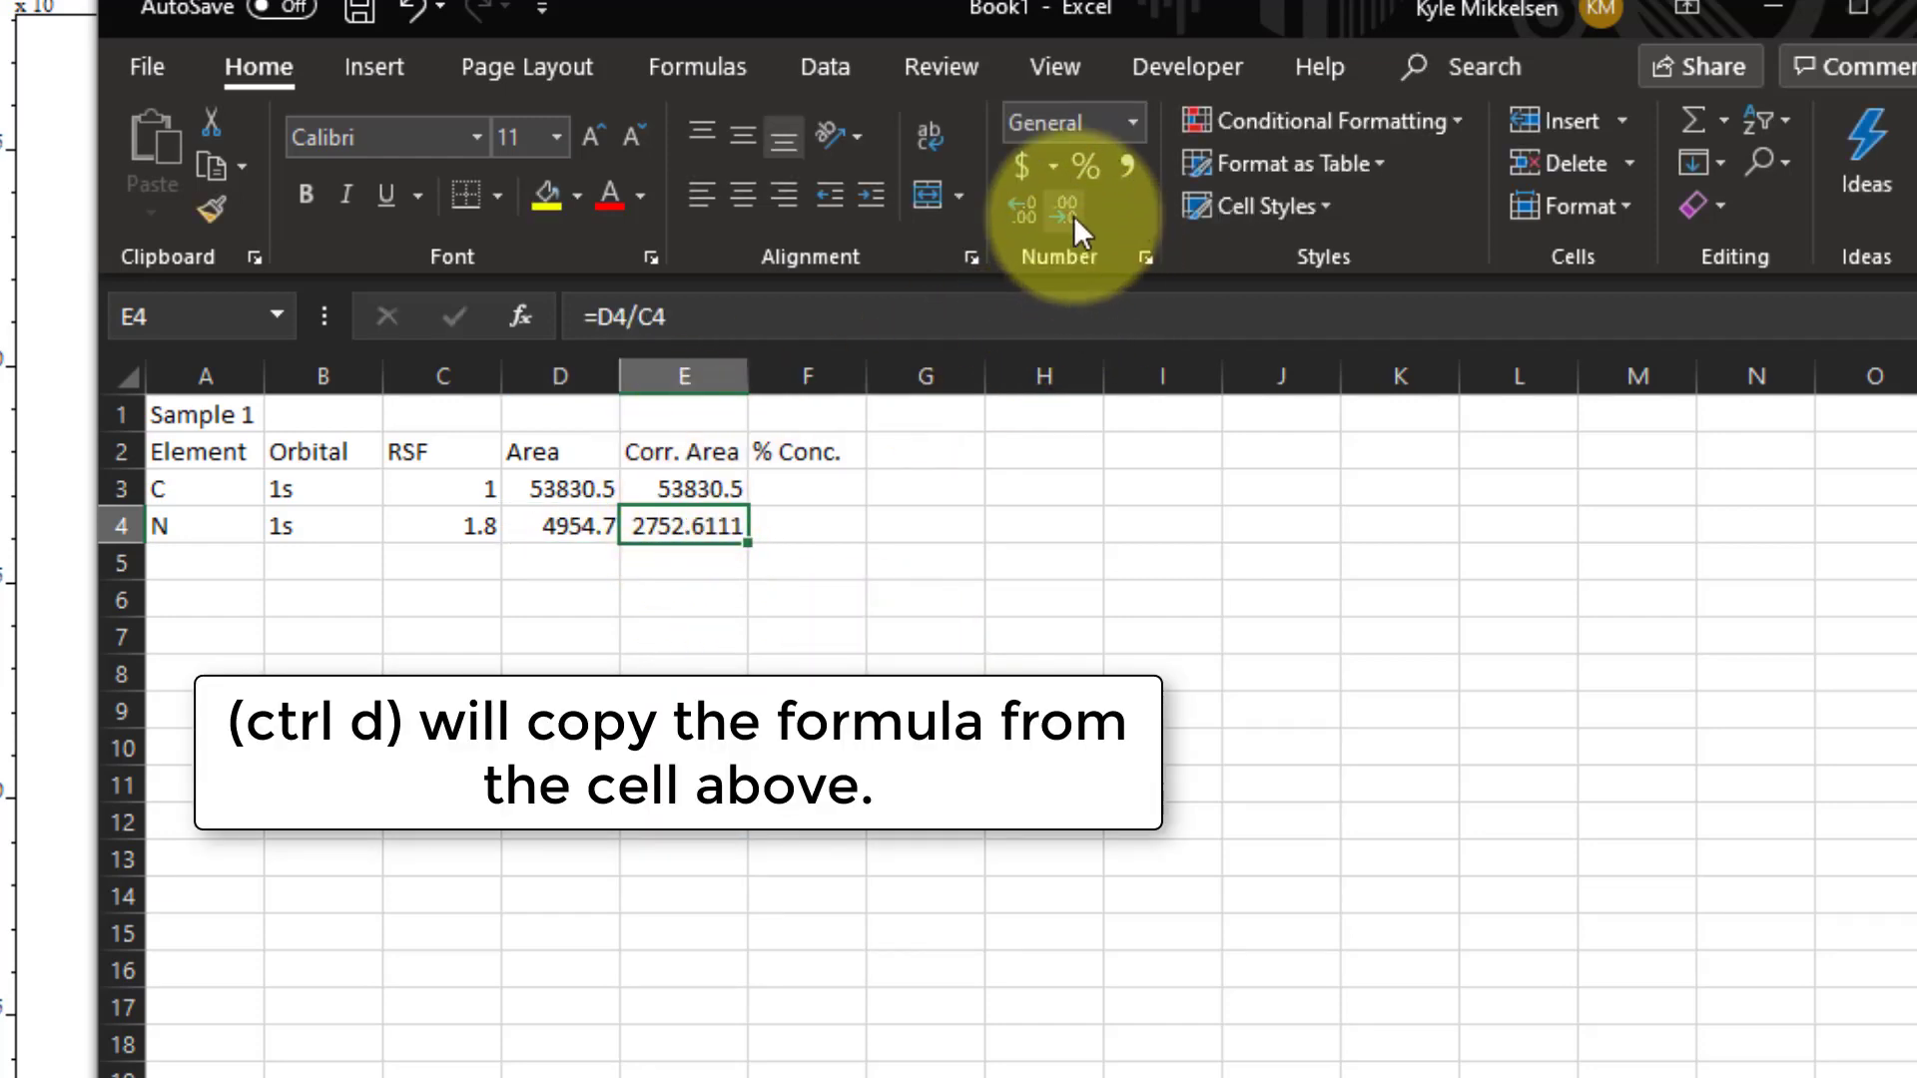
left_click(1068, 212)
left_click(1068, 212)
left_click(1069, 211)
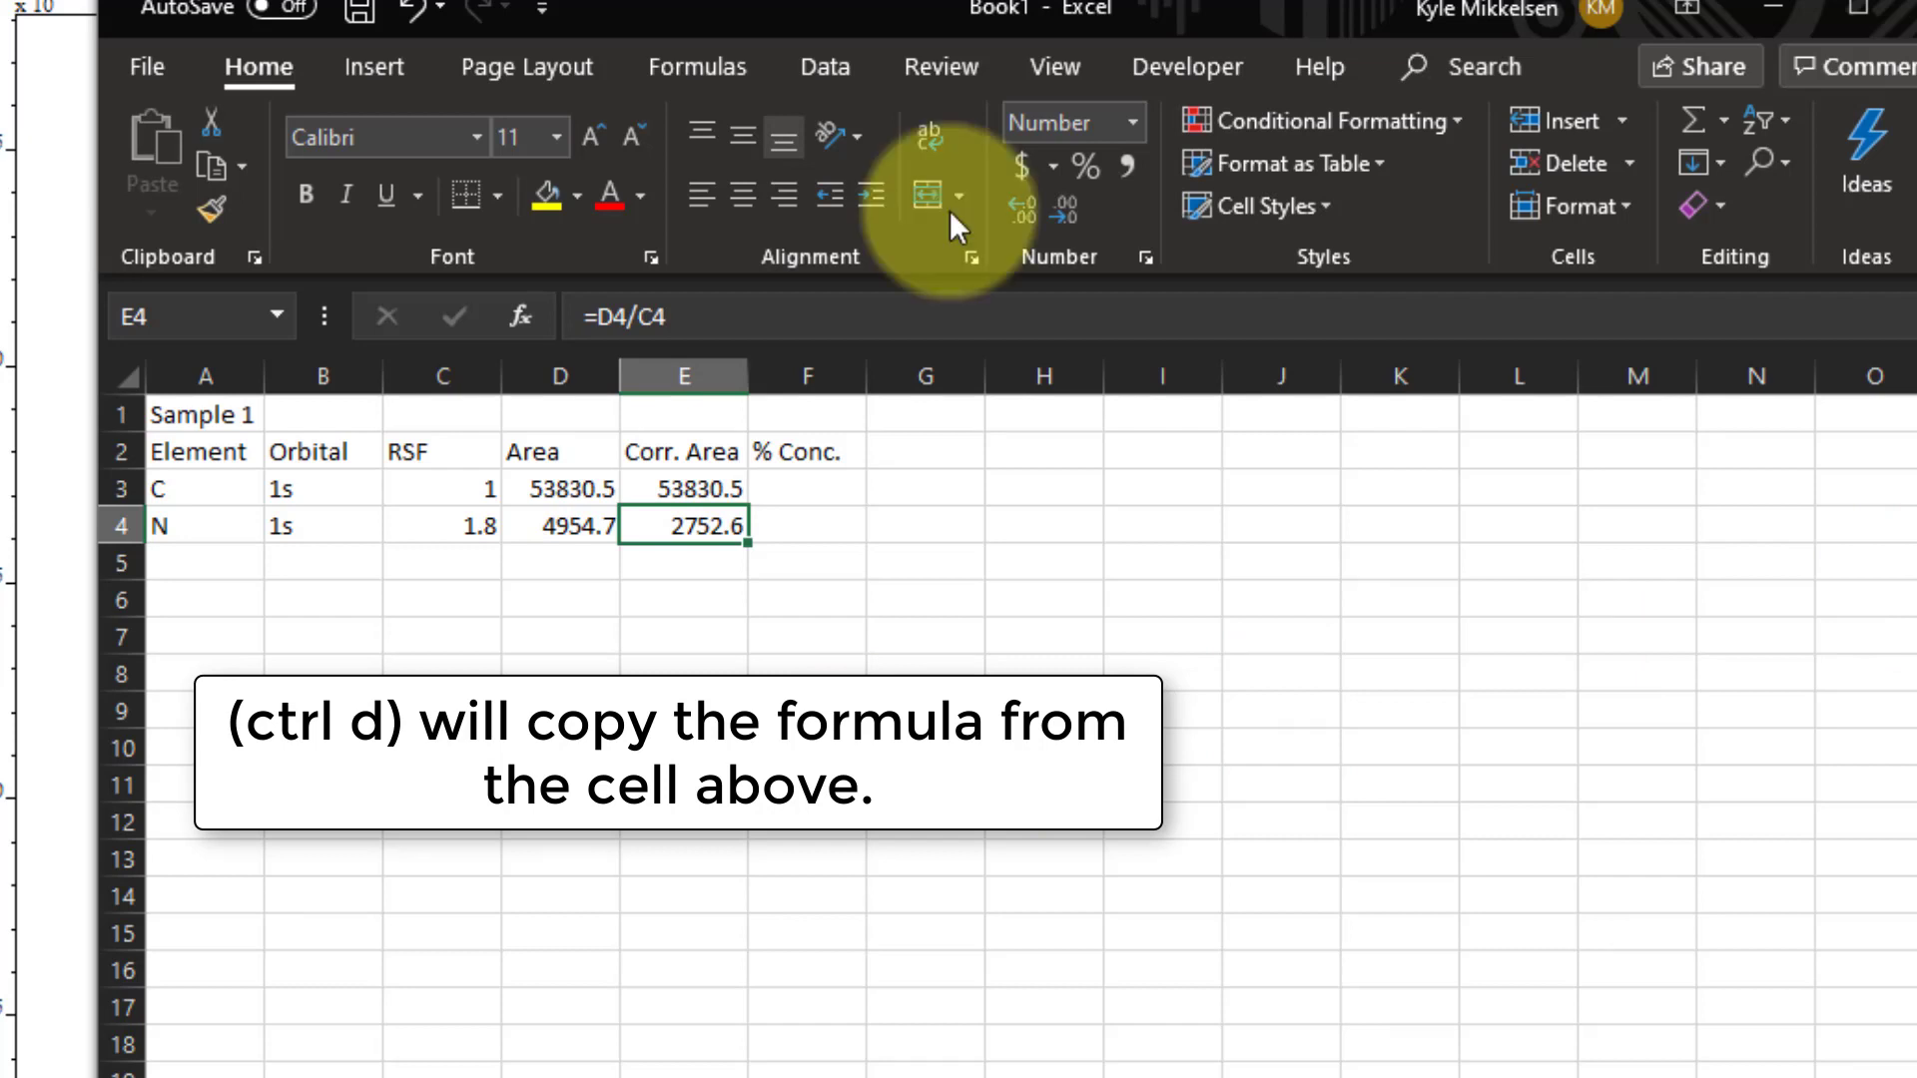
Start the oxygen row in row 5 with element O, orbital 1s and RSF 2.93
left_click(209, 554)
type("O")
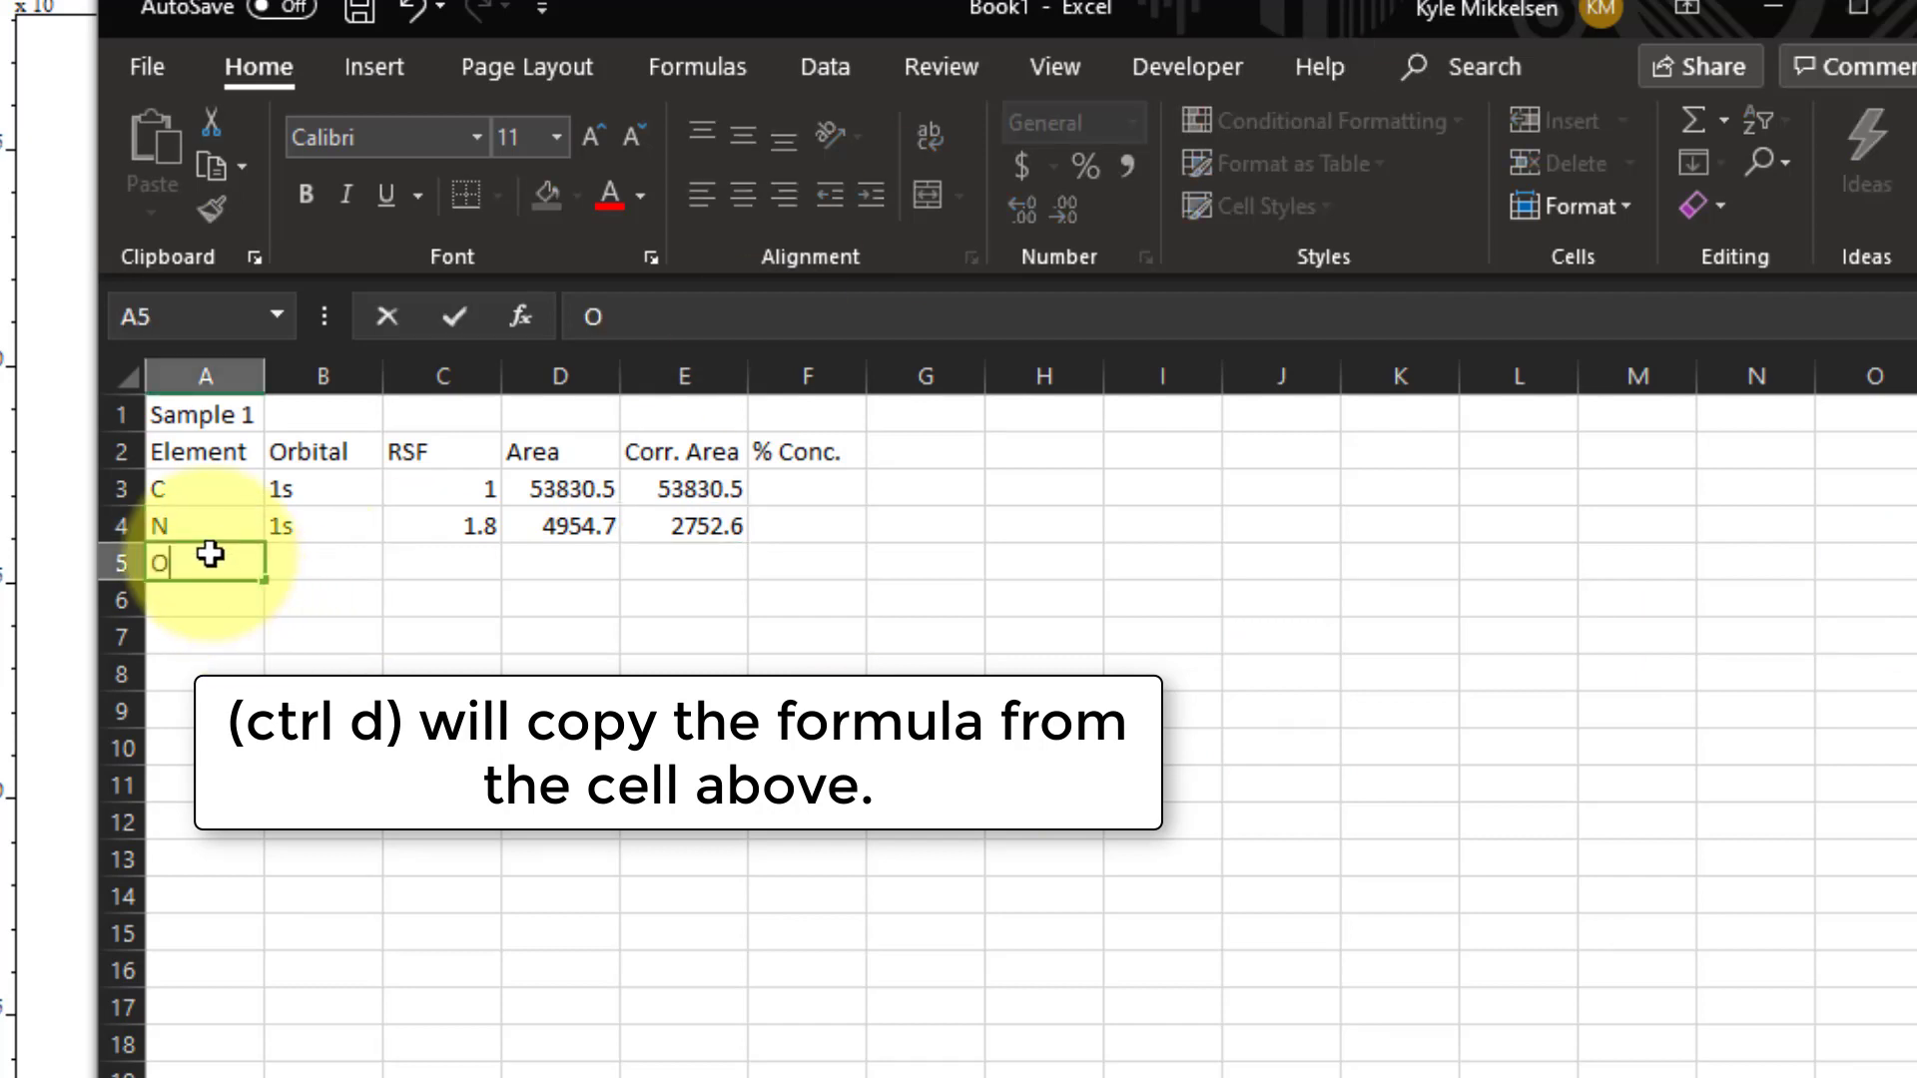
key("Tab")
type("1s")
key("Tab")
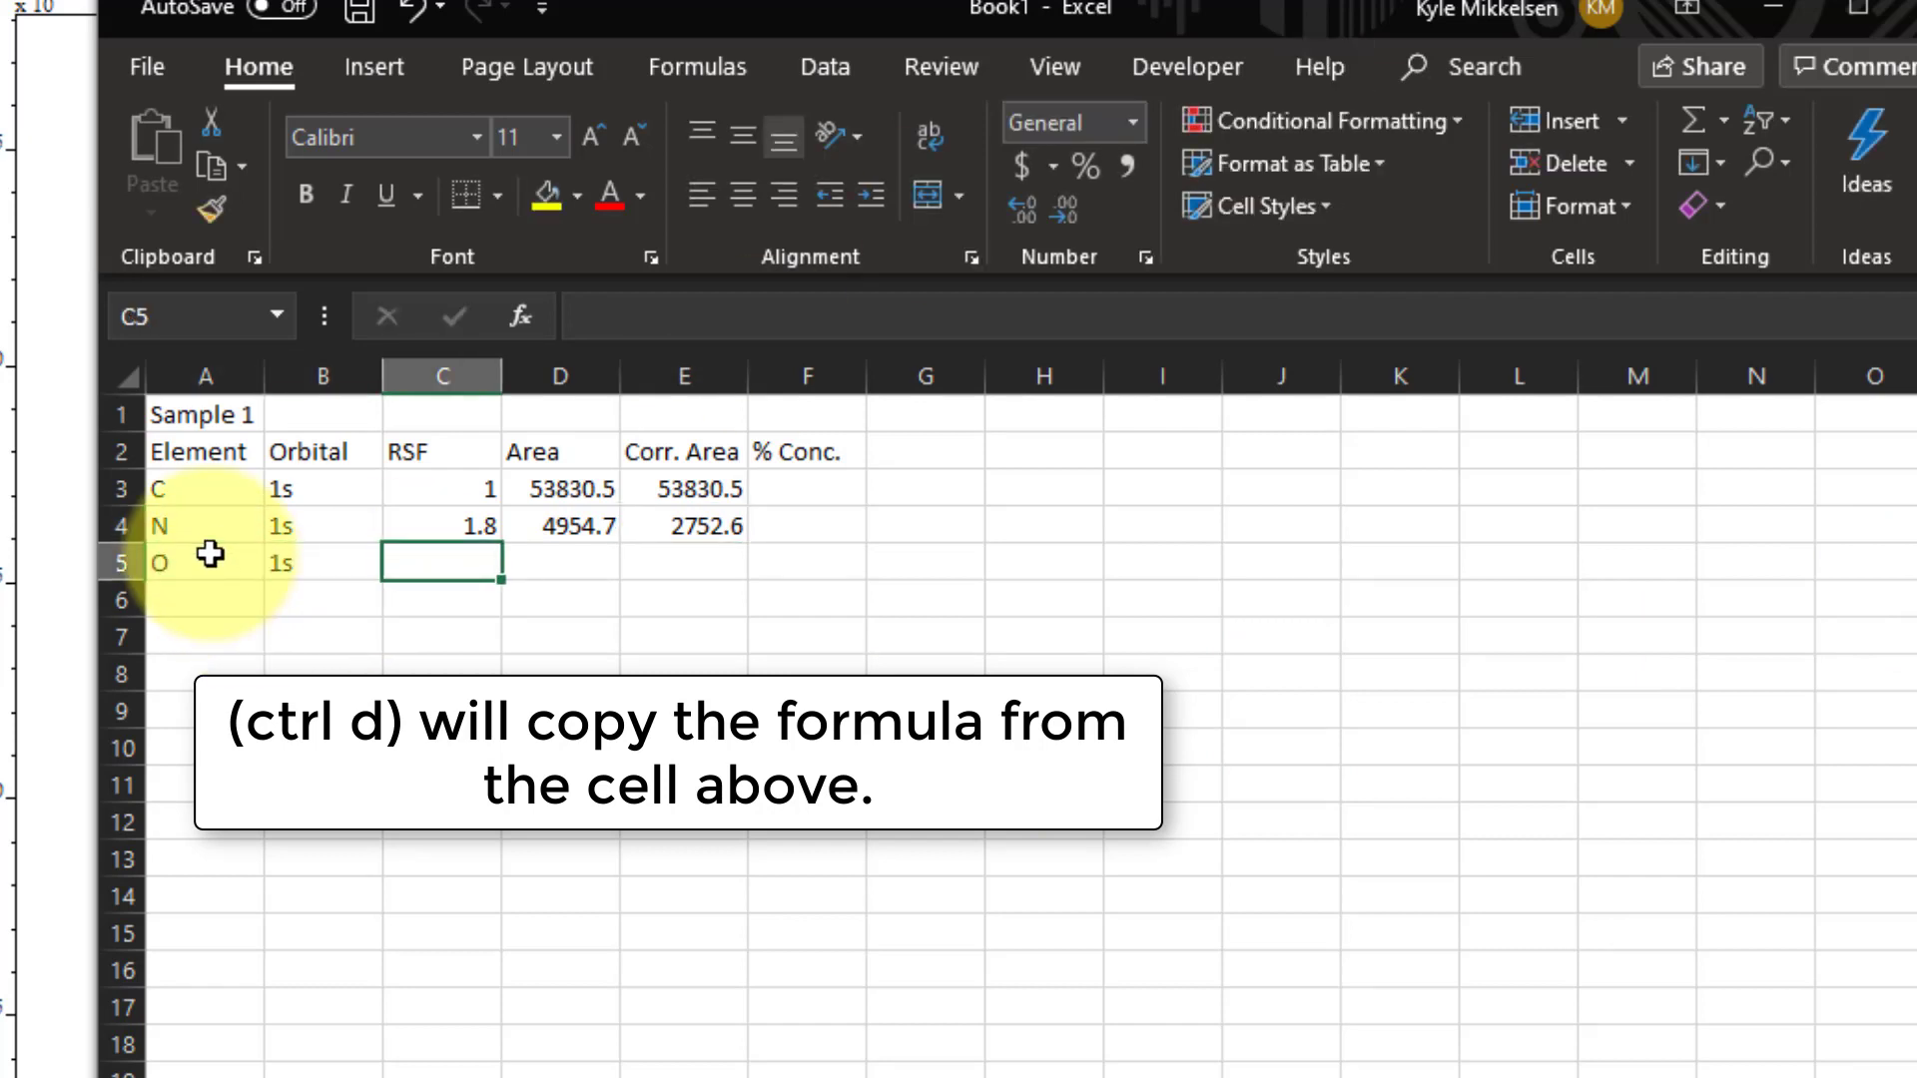
type("2.93")
key("Tab")
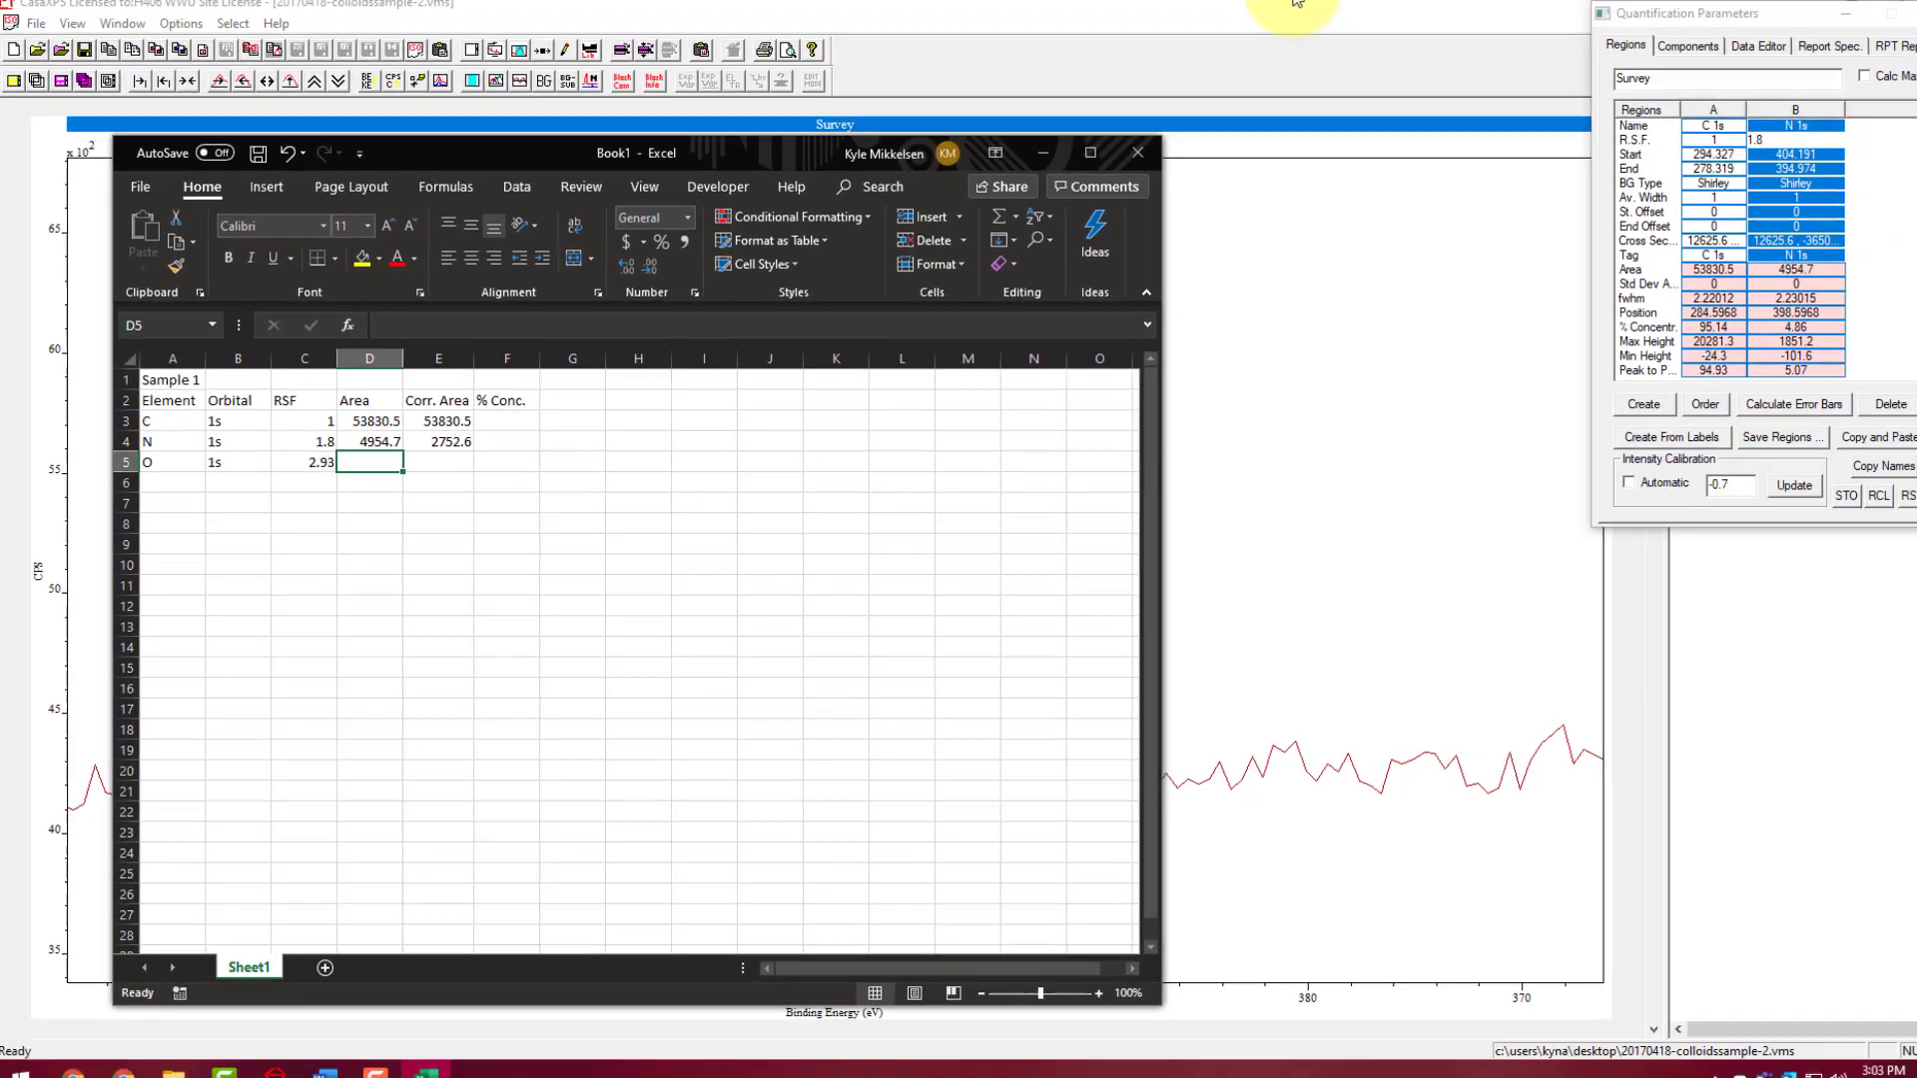
Switch back to CasaXPS, restore the full survey and zoom in on the oxygen peak near 532 eV
left_click(671, 22)
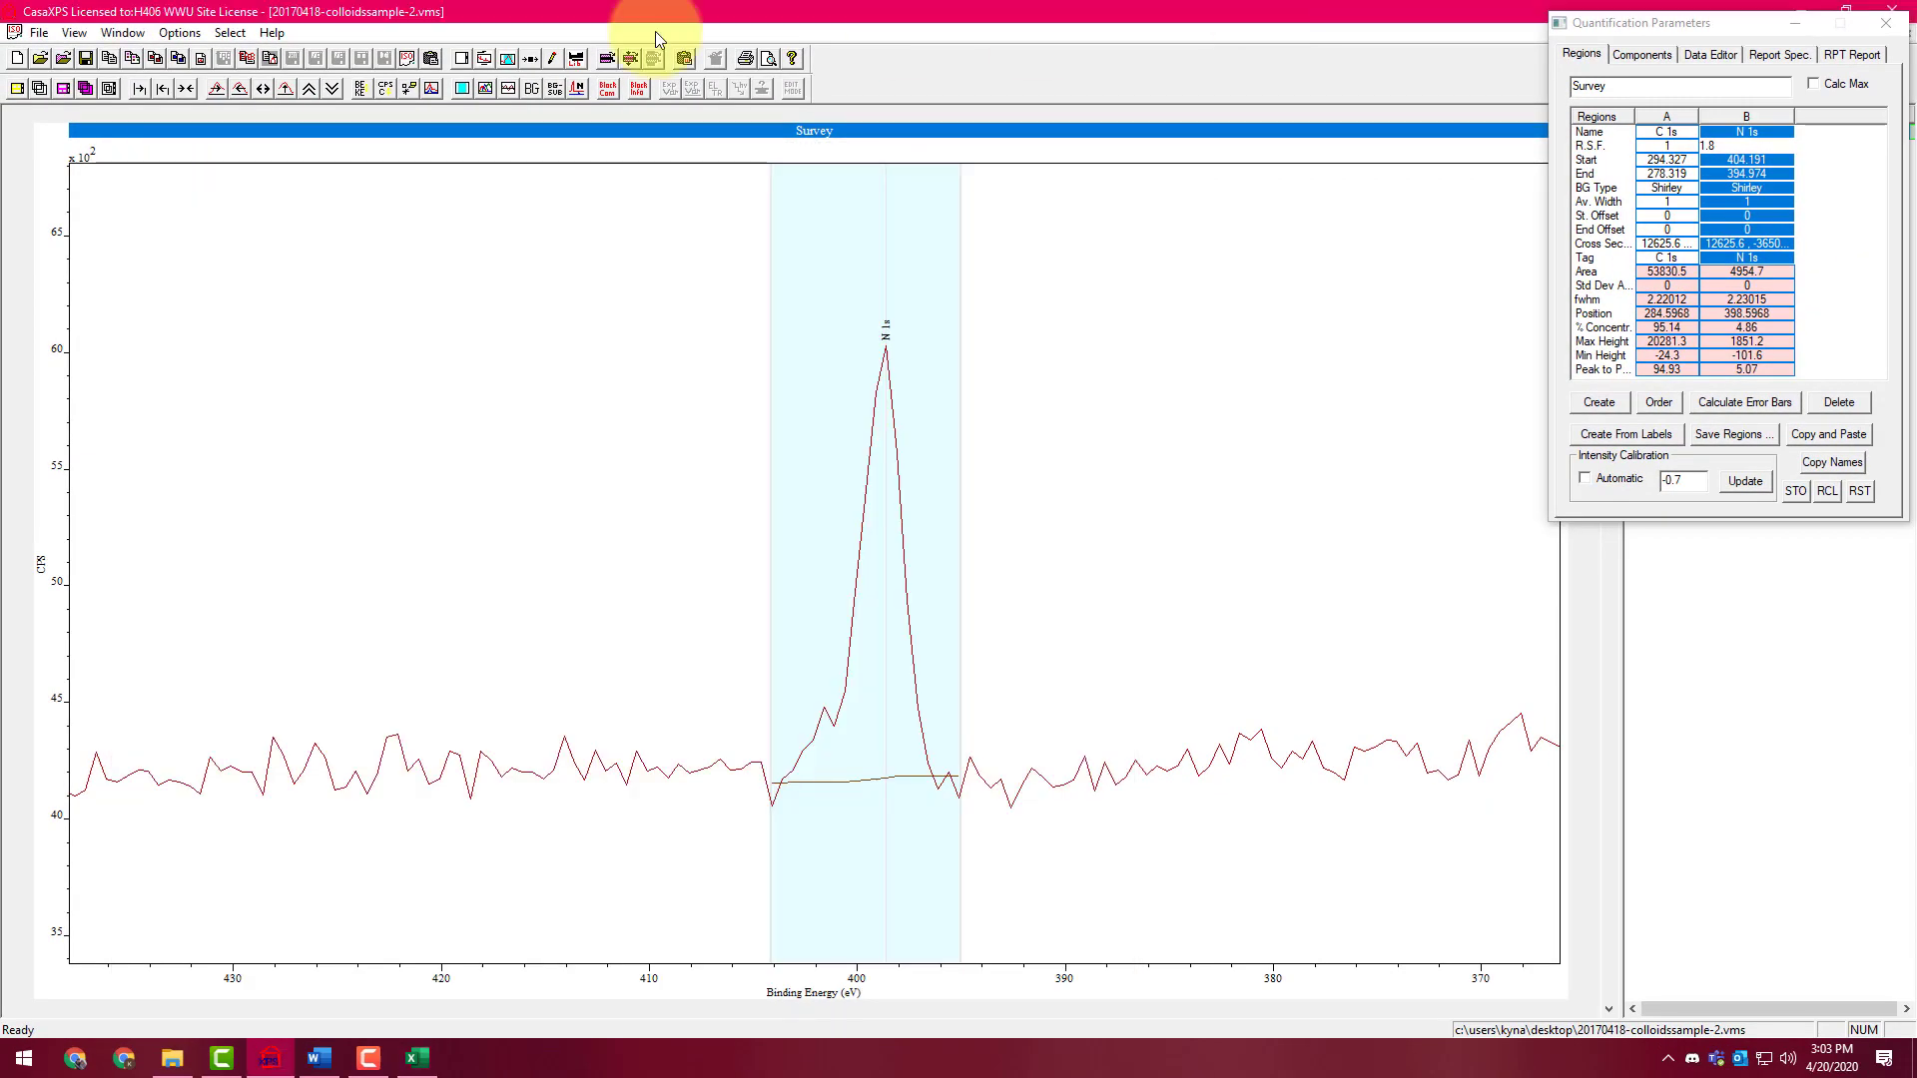
left_click(218, 93)
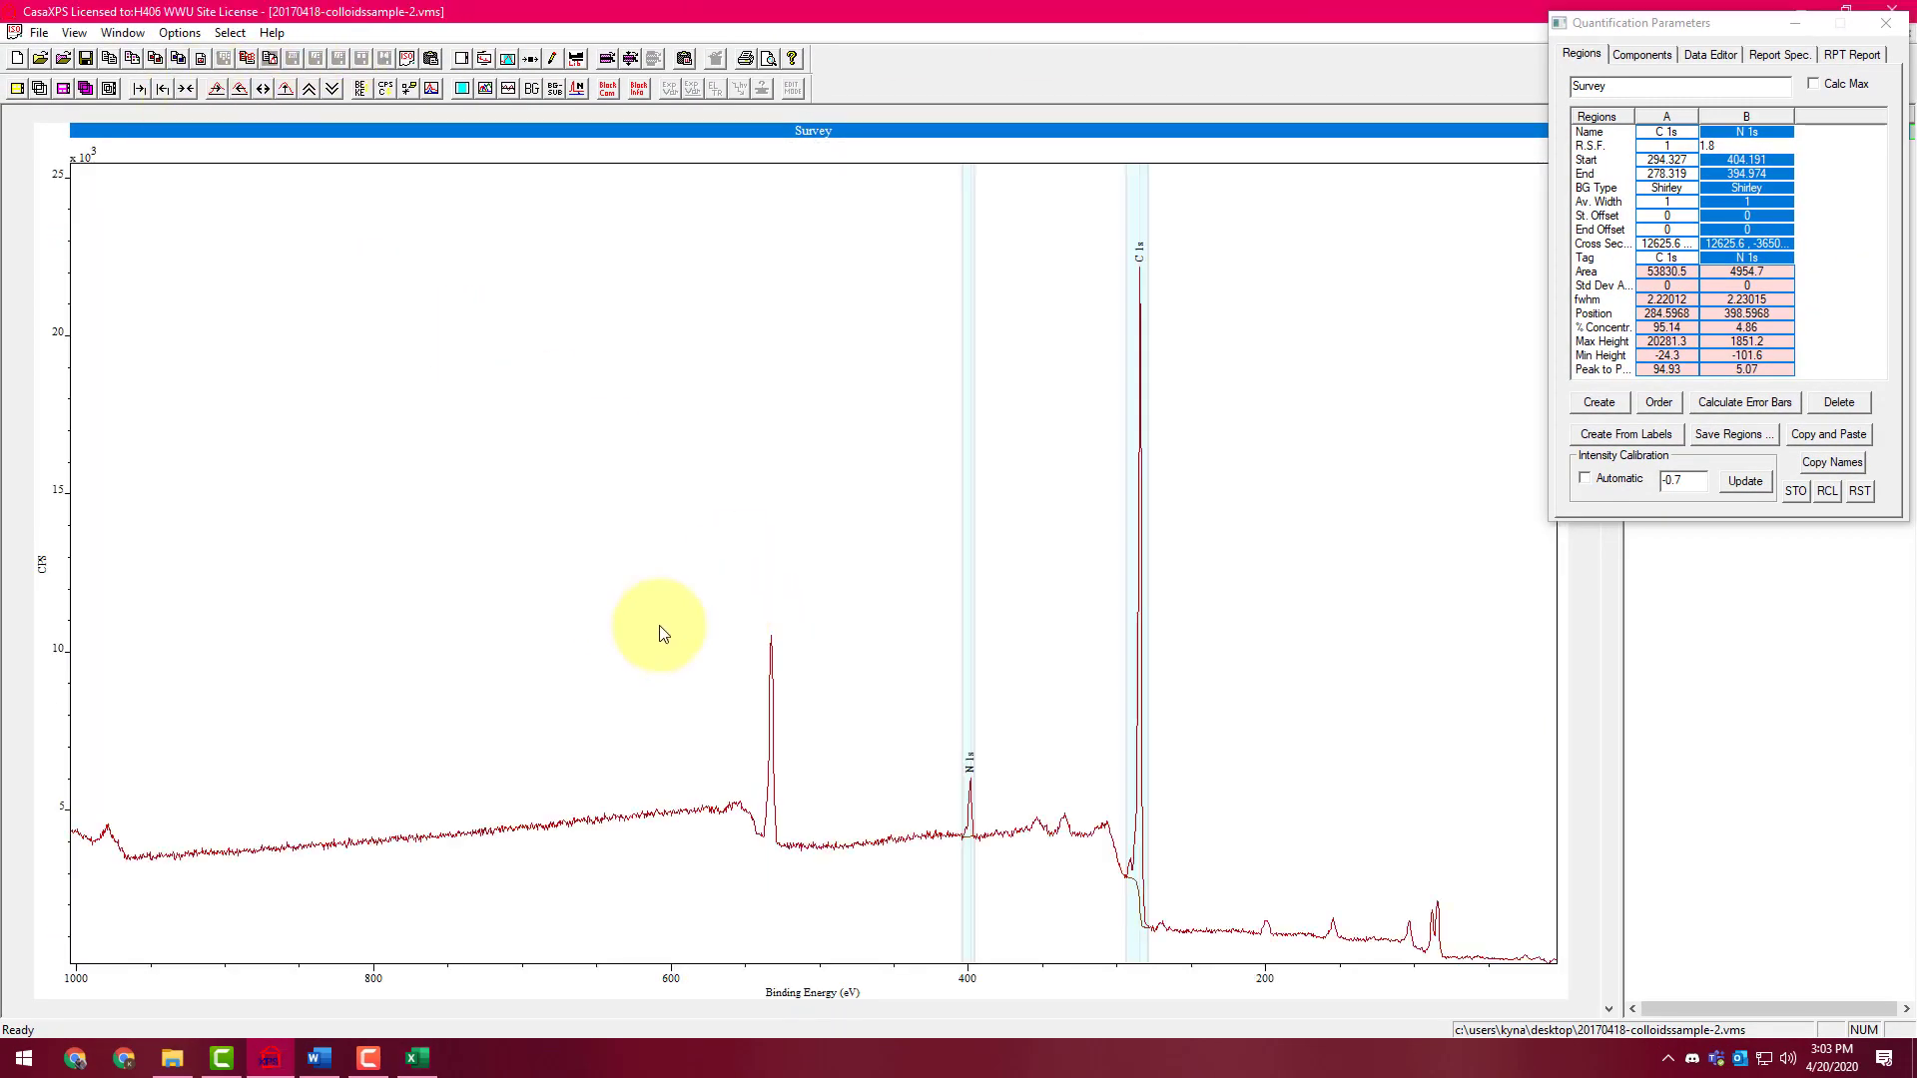
left_click_drag(599, 584, 852, 919)
left_click(827, 877)
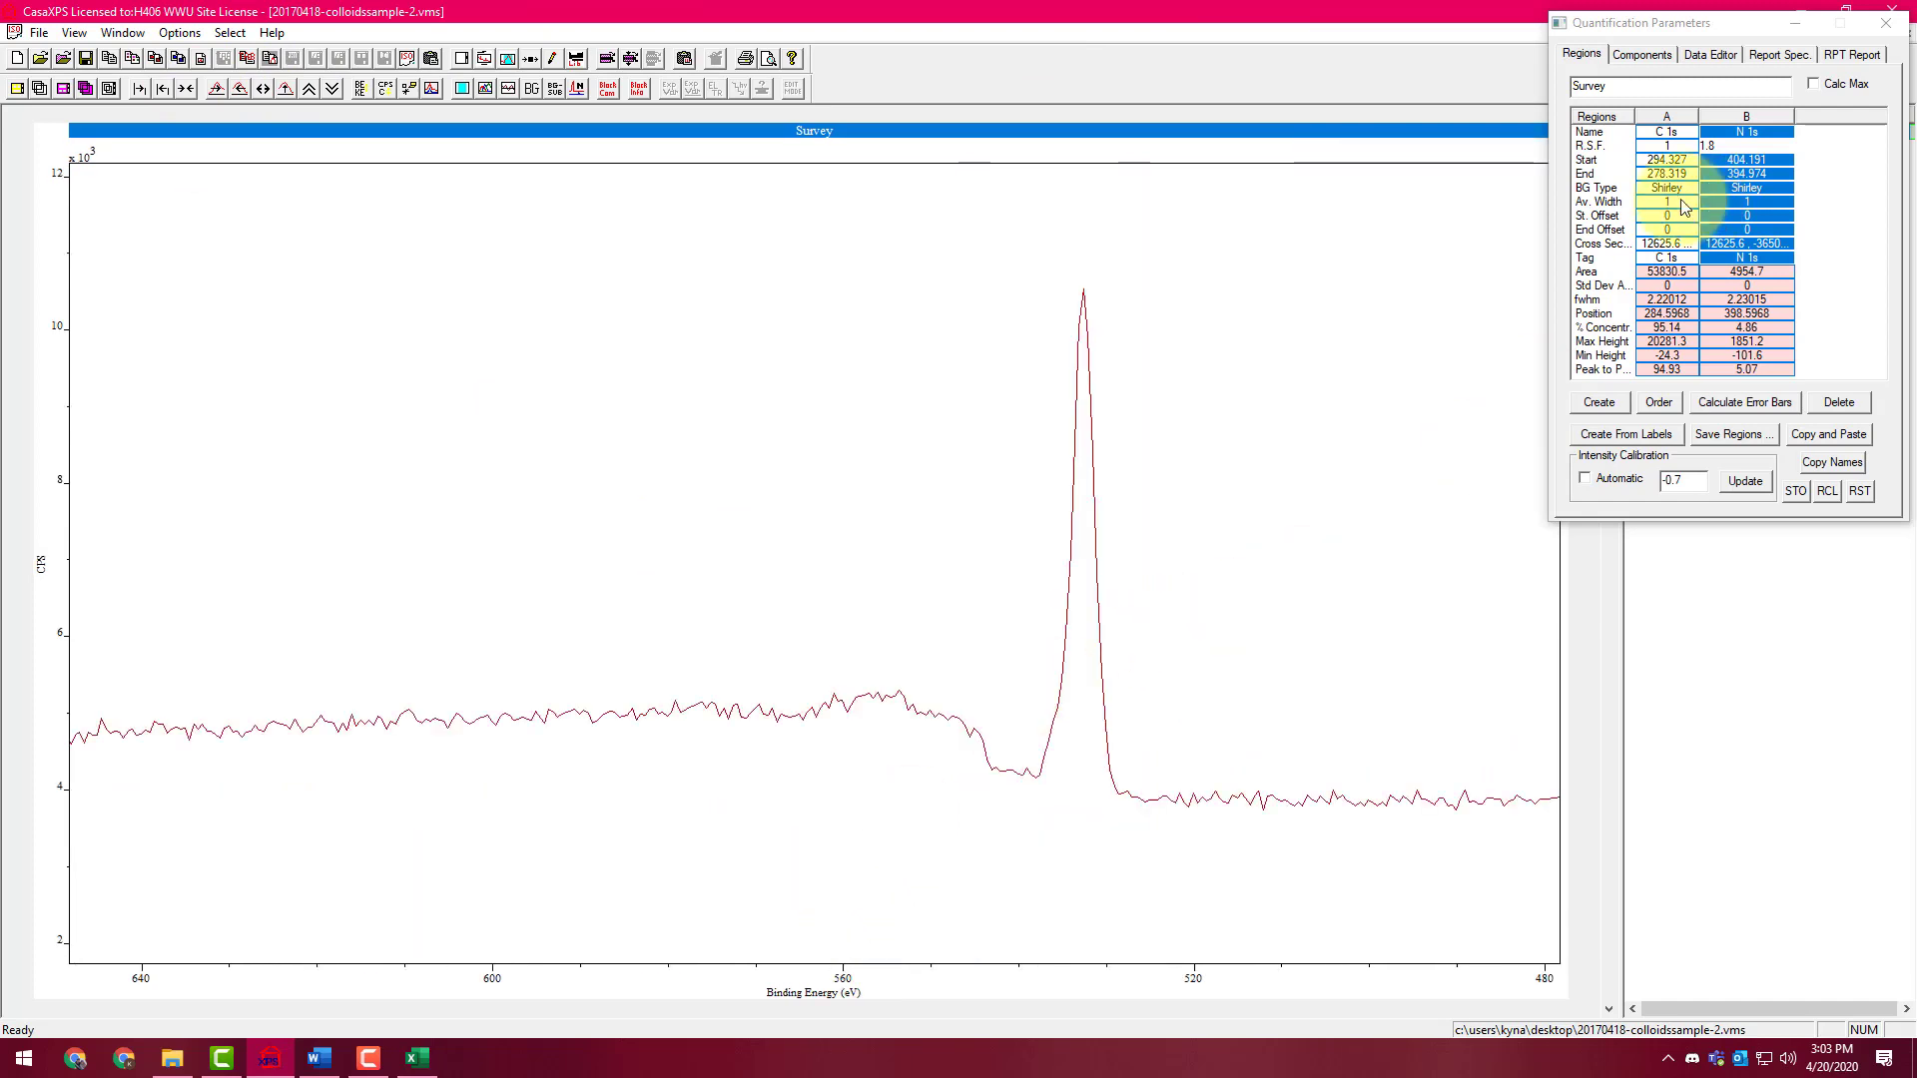
left_click_drag(710, 244, 1477, 919)
left_click(1351, 836)
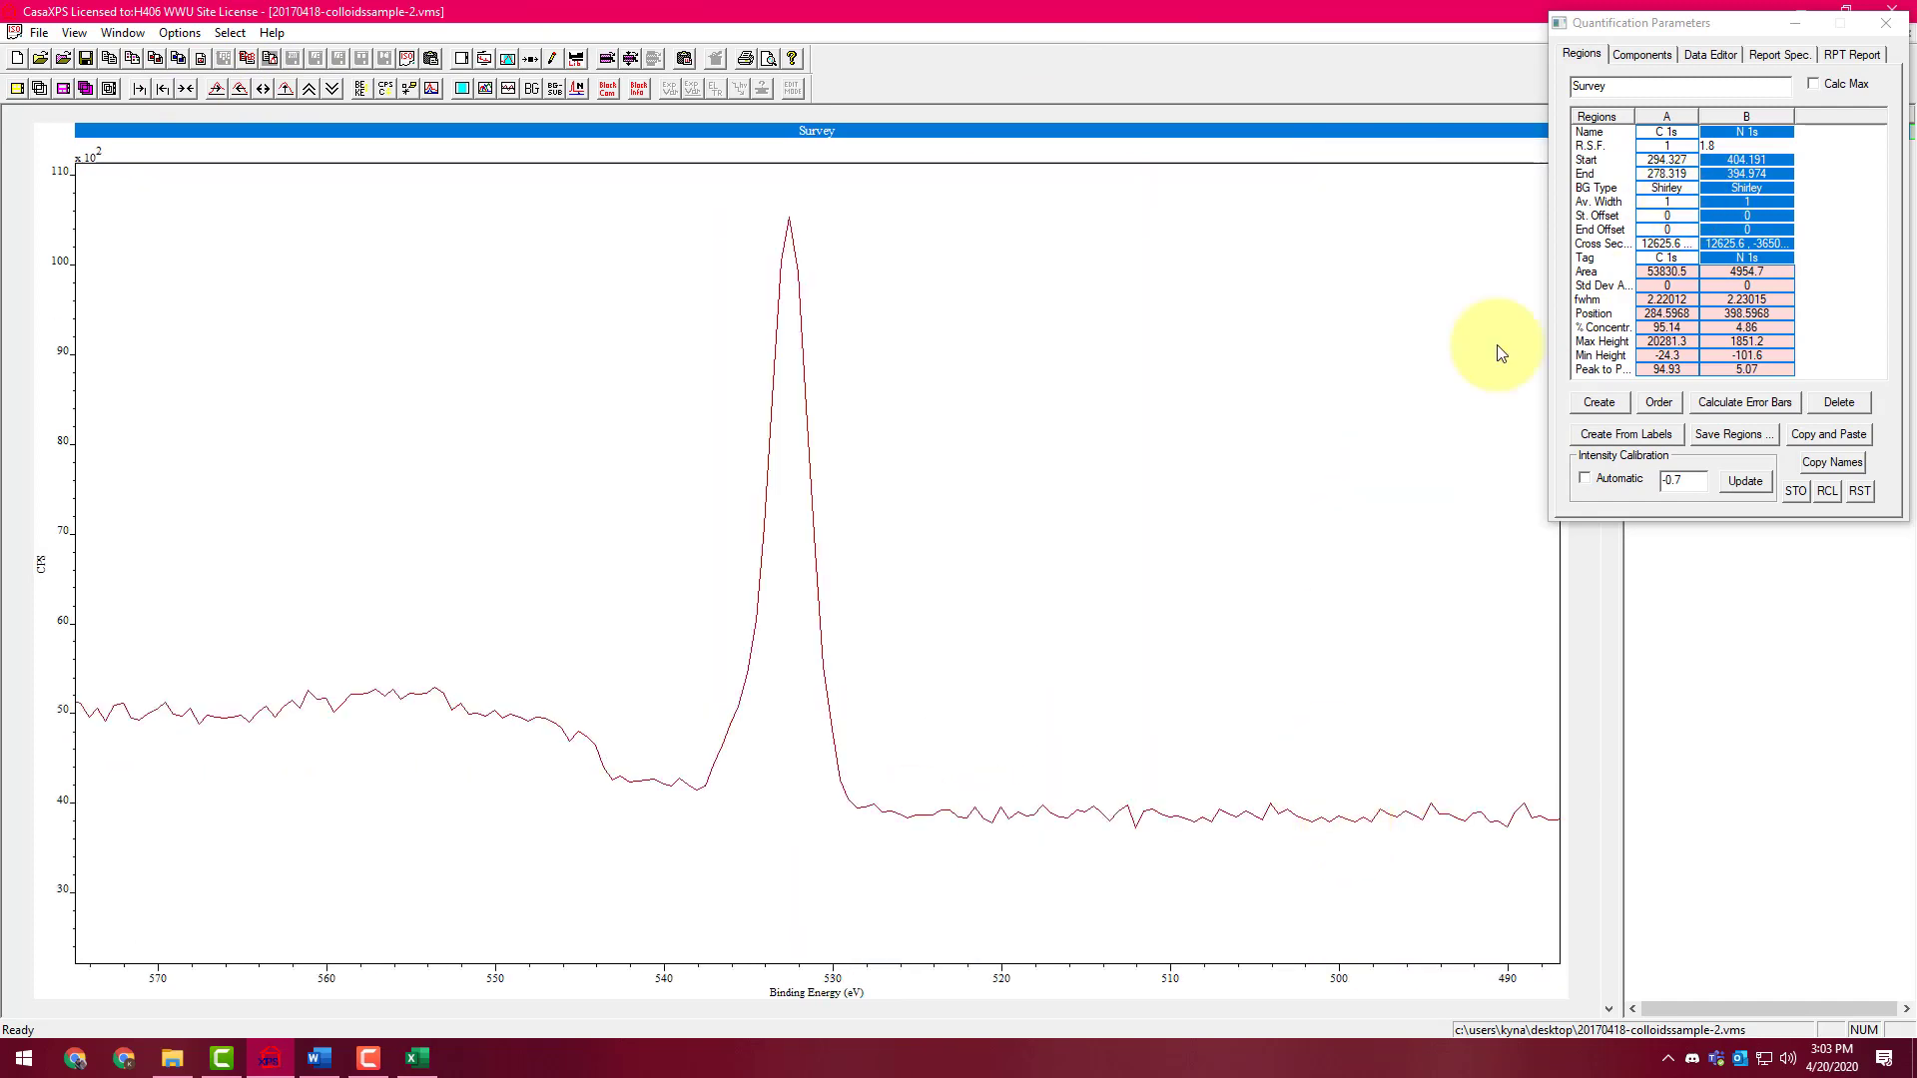
Create a region on the oxygen peak and narrow its limits to about 538.2 and 526.8 eV
left_click(1602, 404)
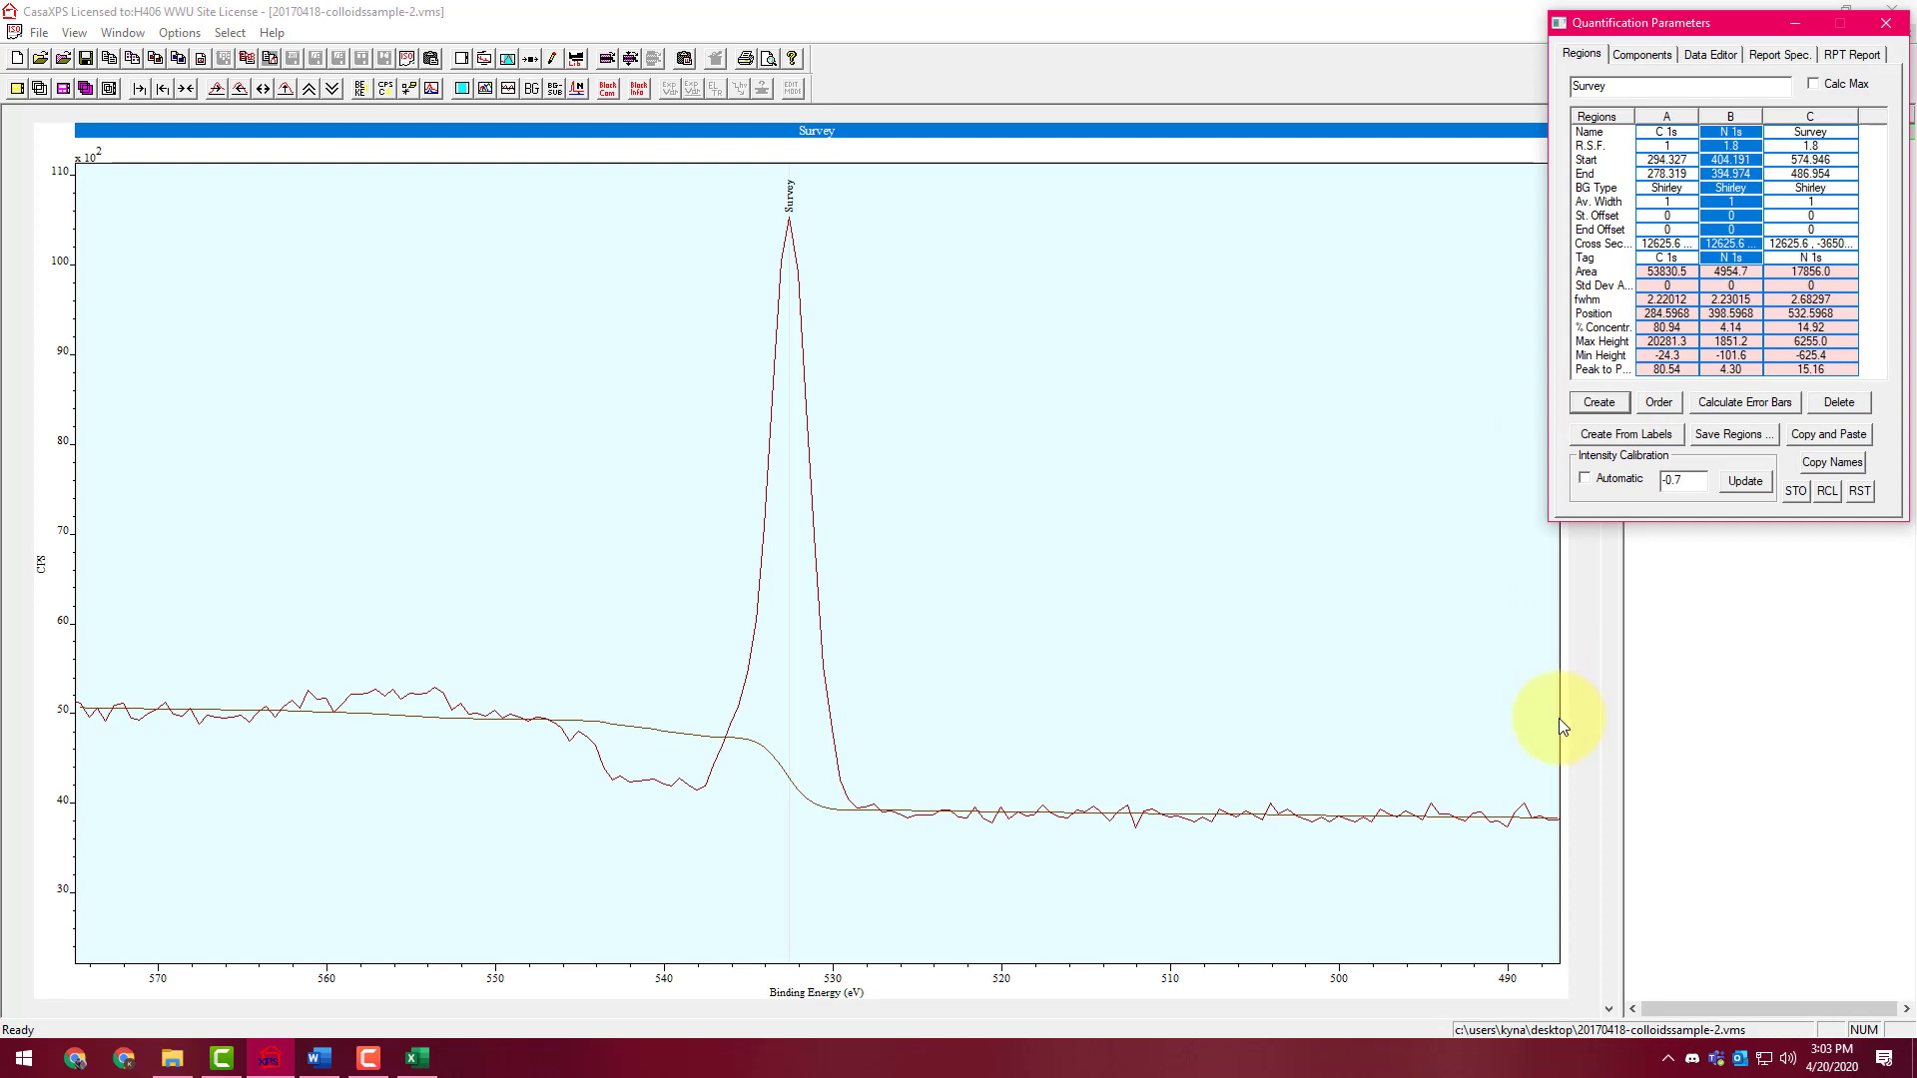
left_click_drag(925, 743, 887, 743)
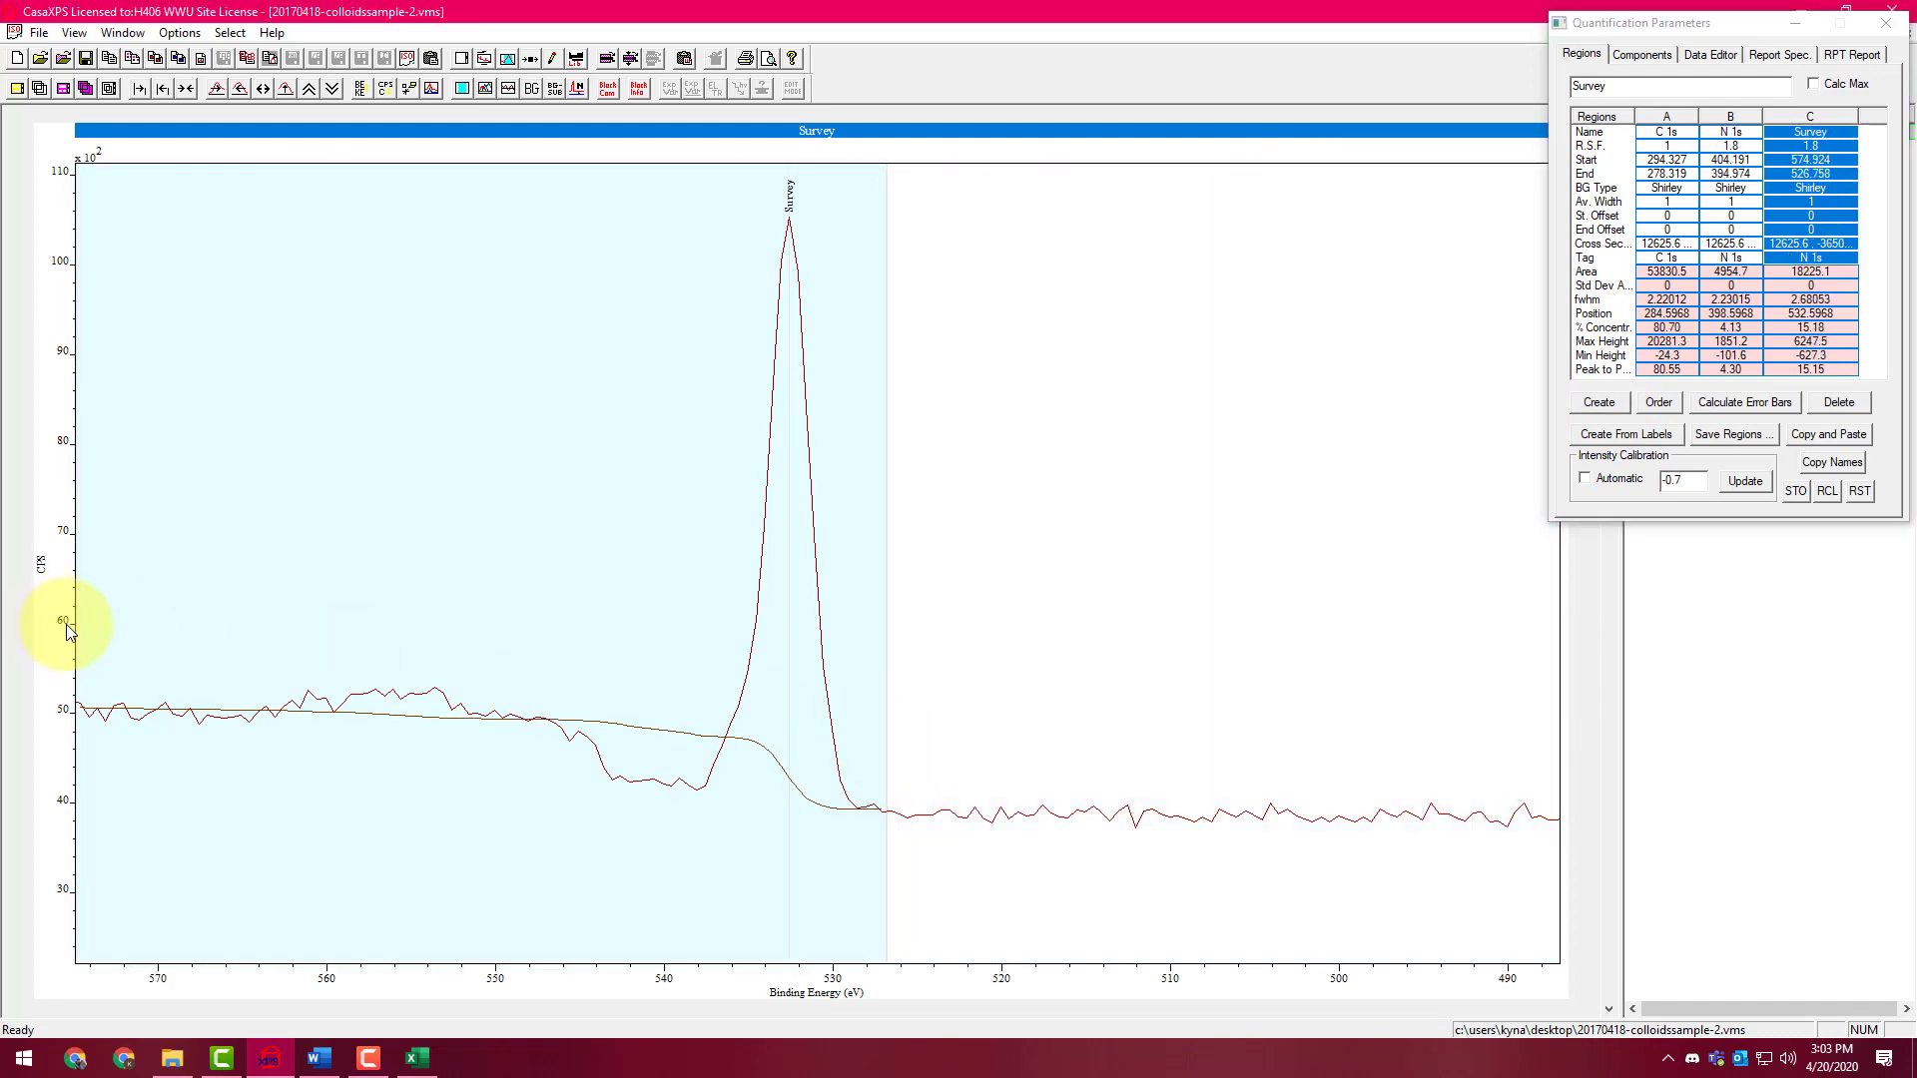
left_click_drag(68, 625, 697, 769)
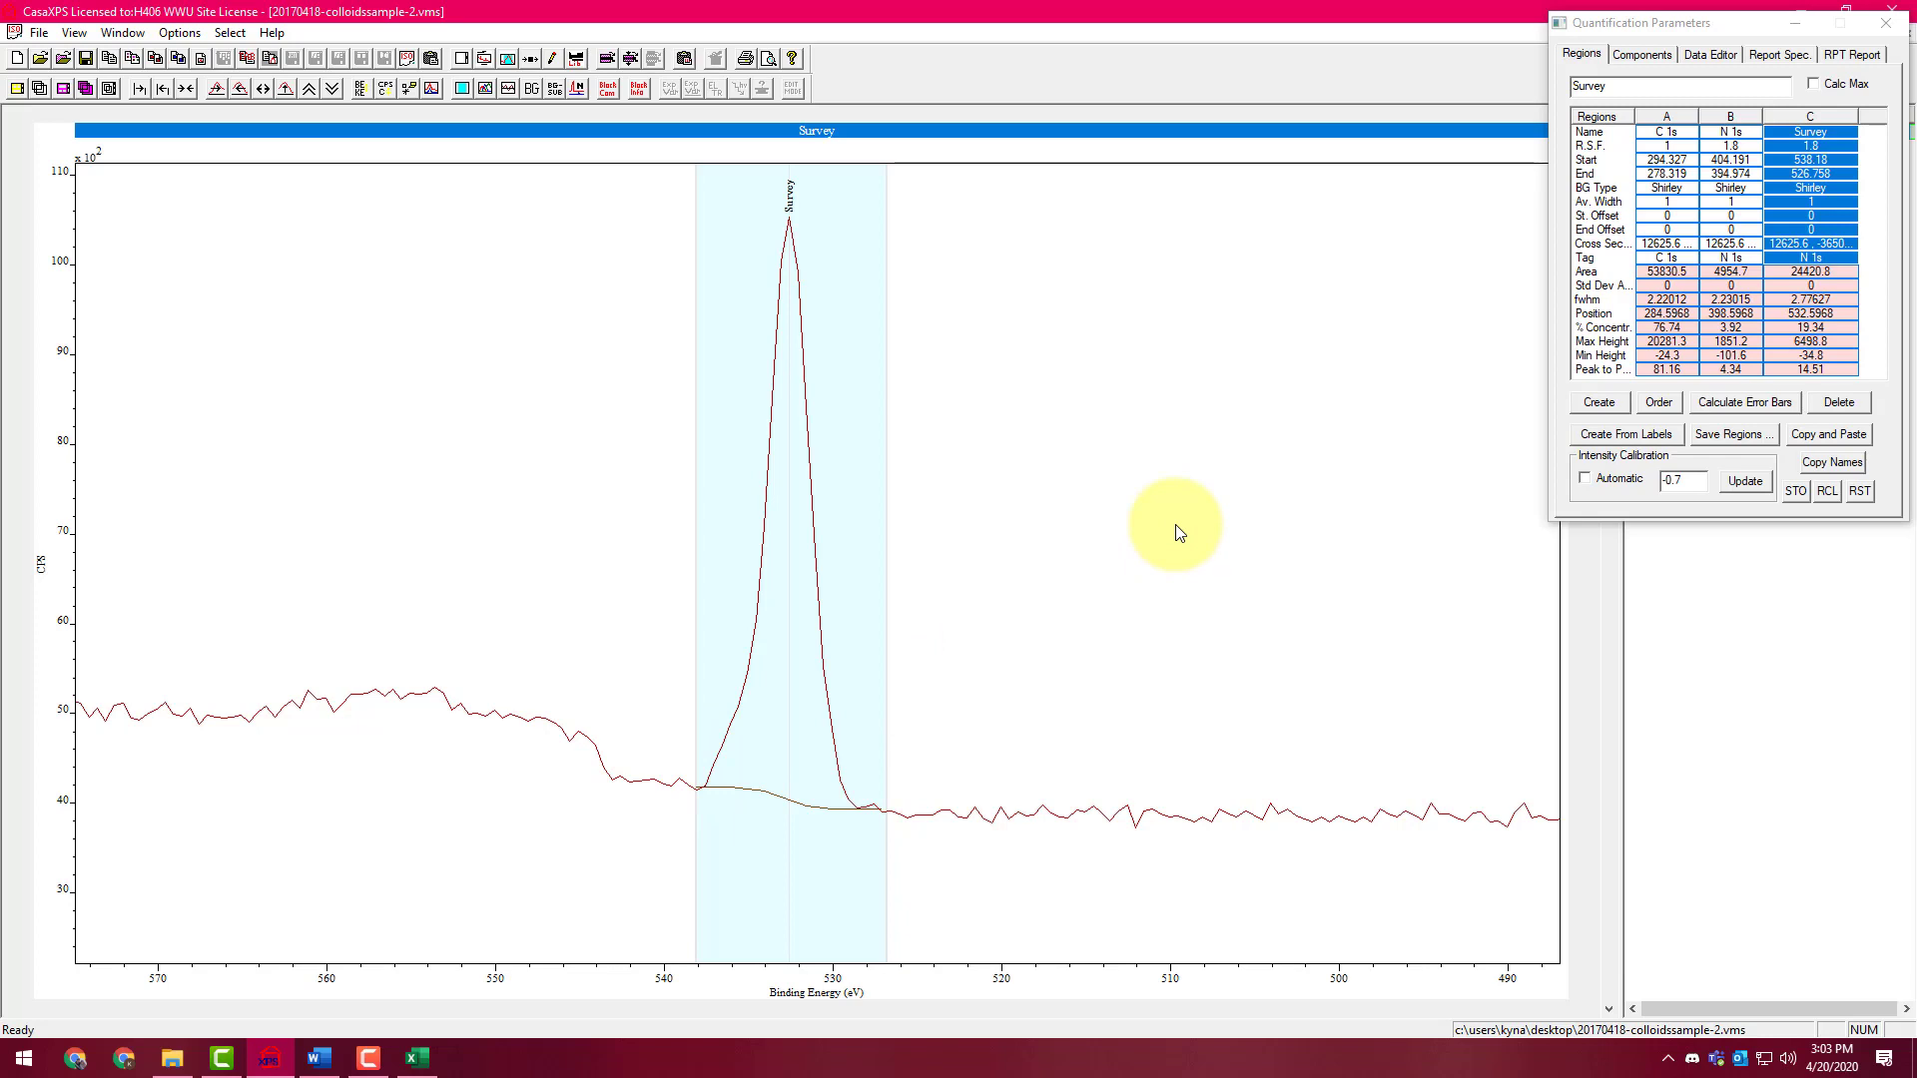
Rename the new oxygen peak region as #O 1s
left_click(1836, 130)
left_click_drag(1836, 129, 1709, 160)
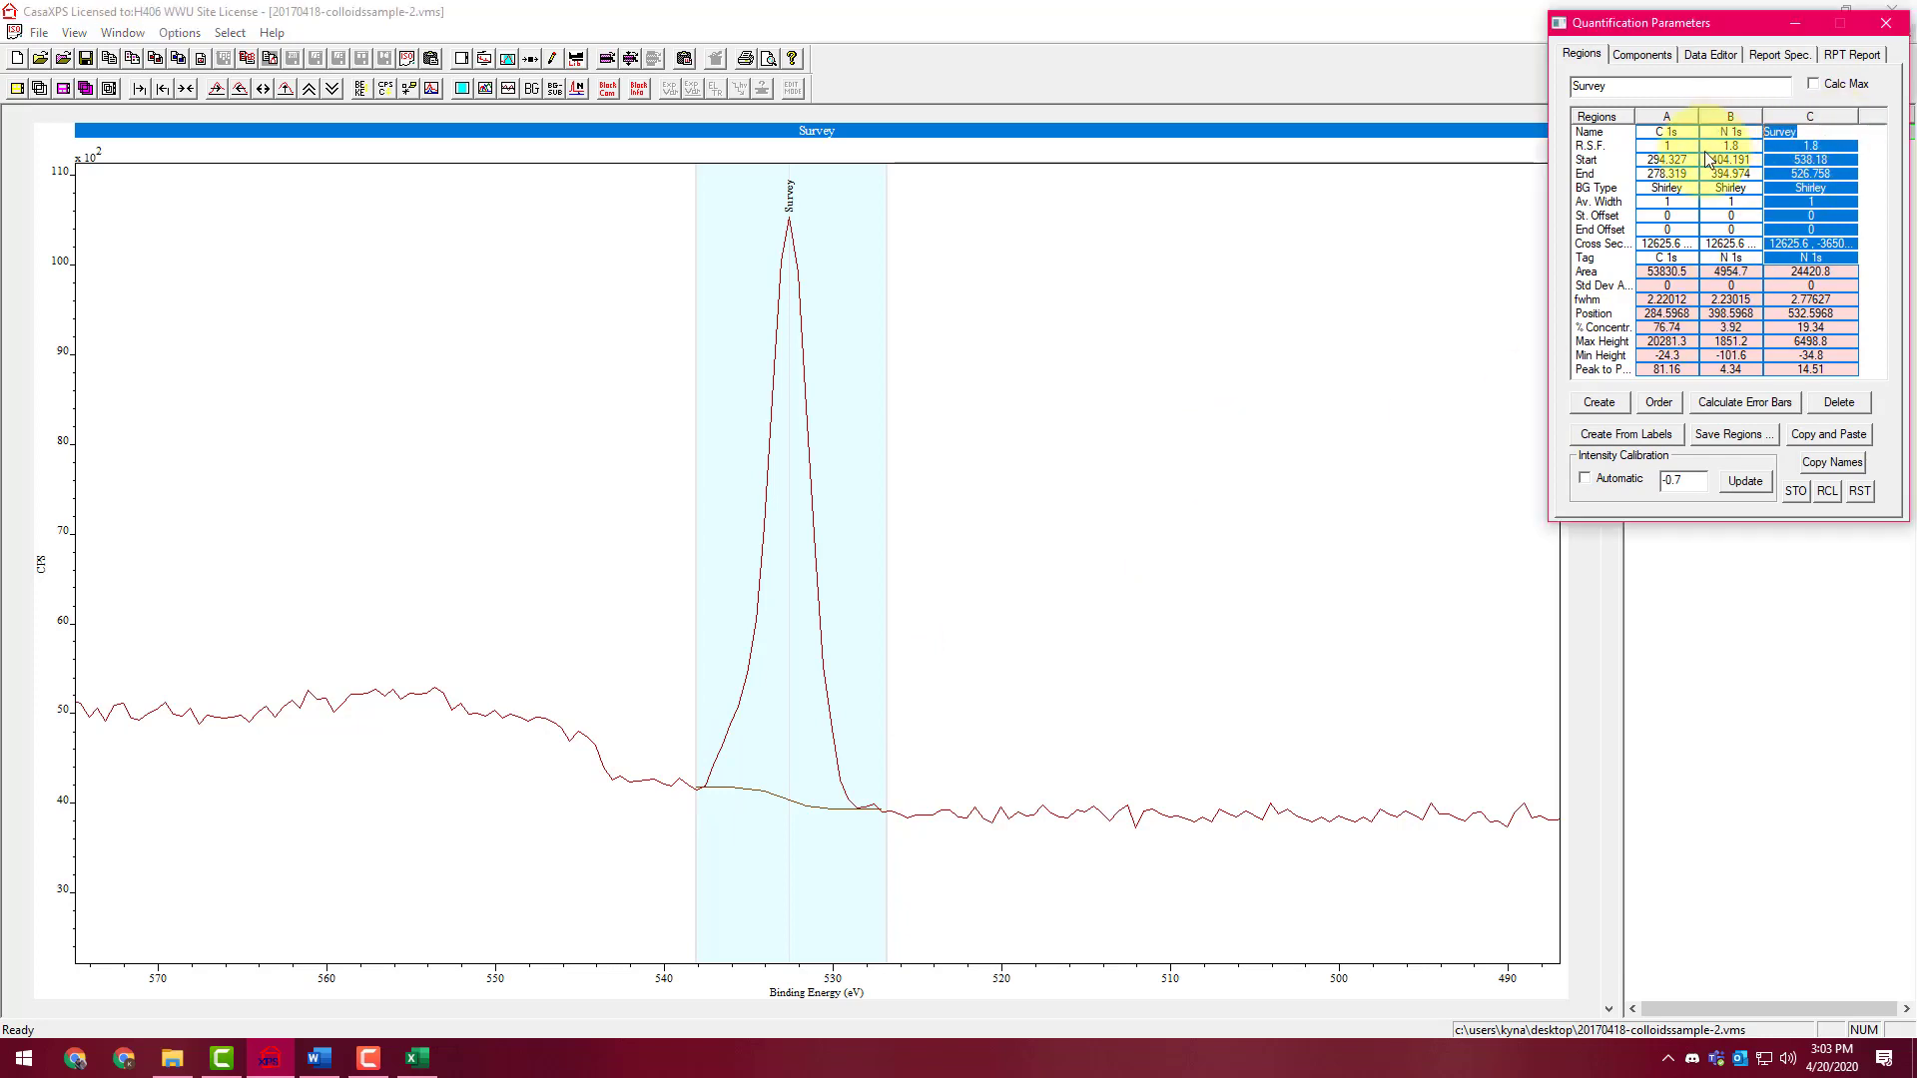
type("#O 1s")
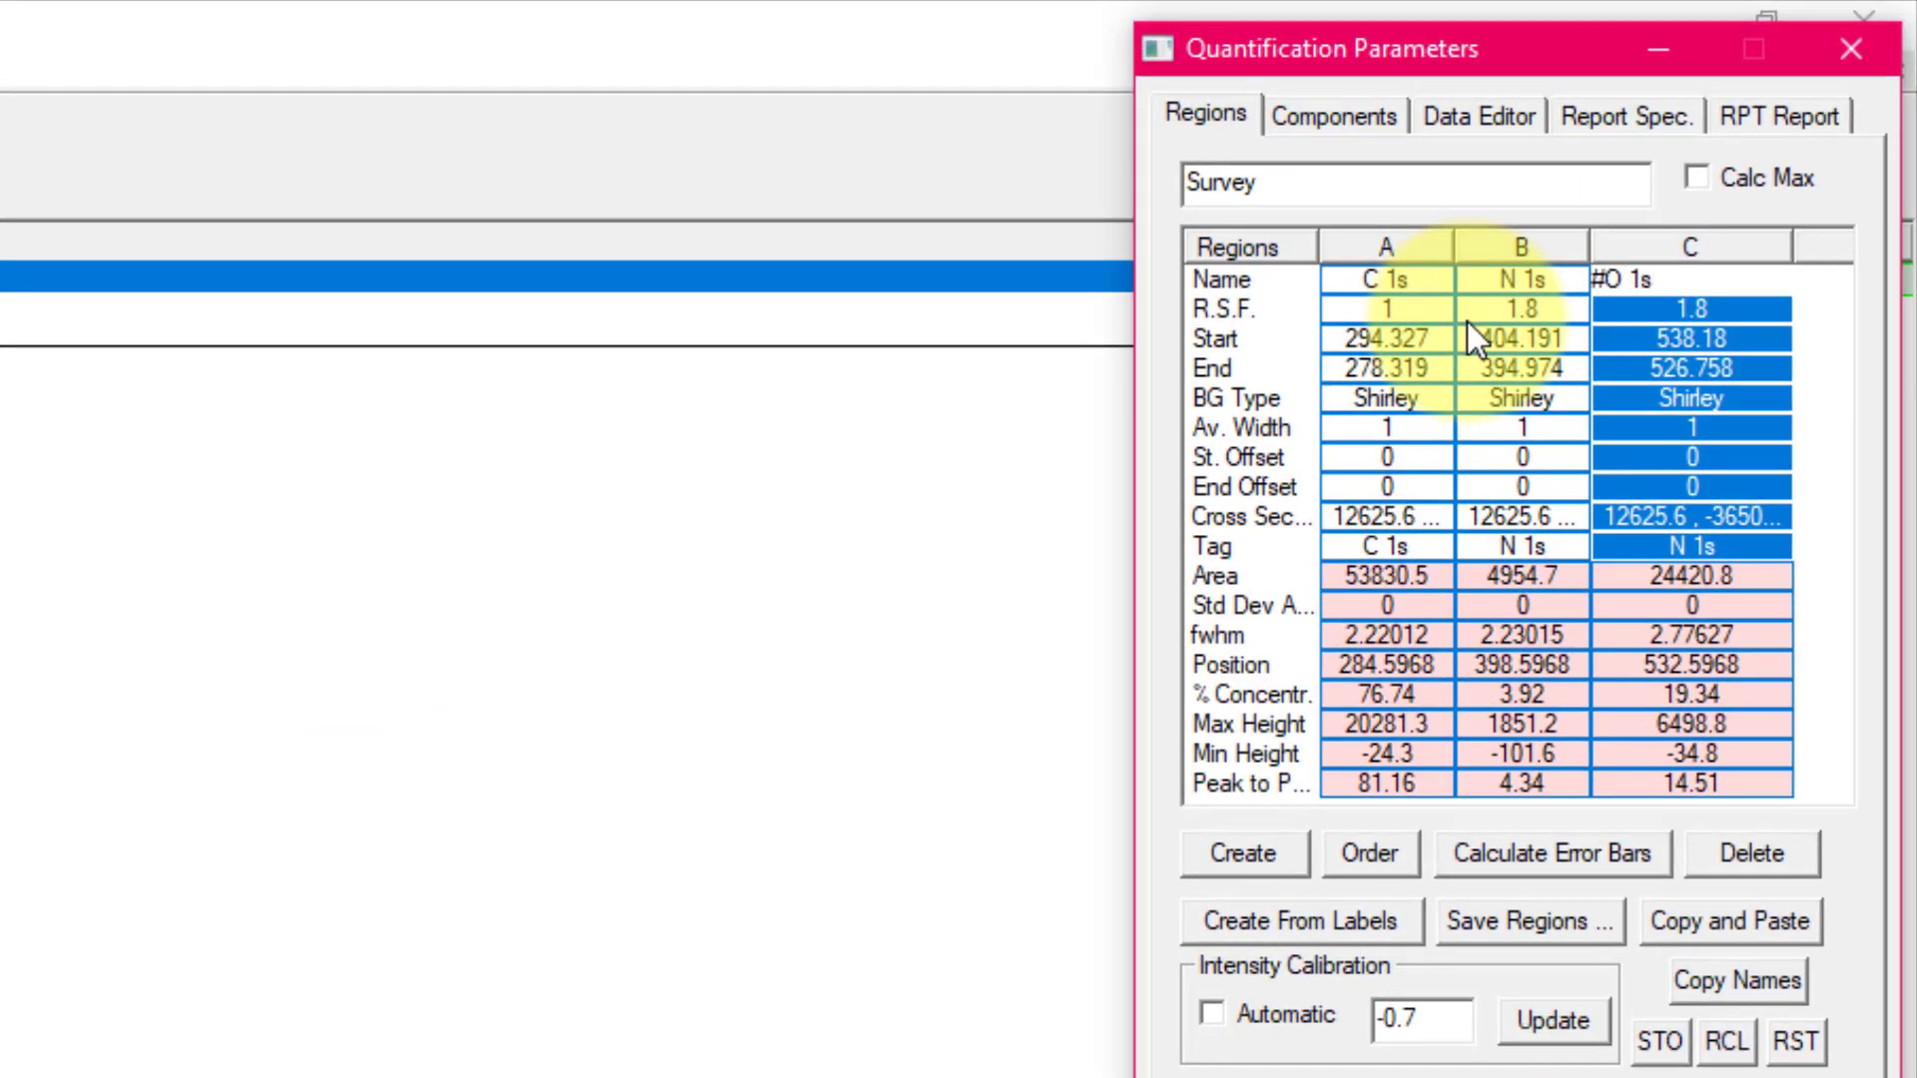
key("Return")
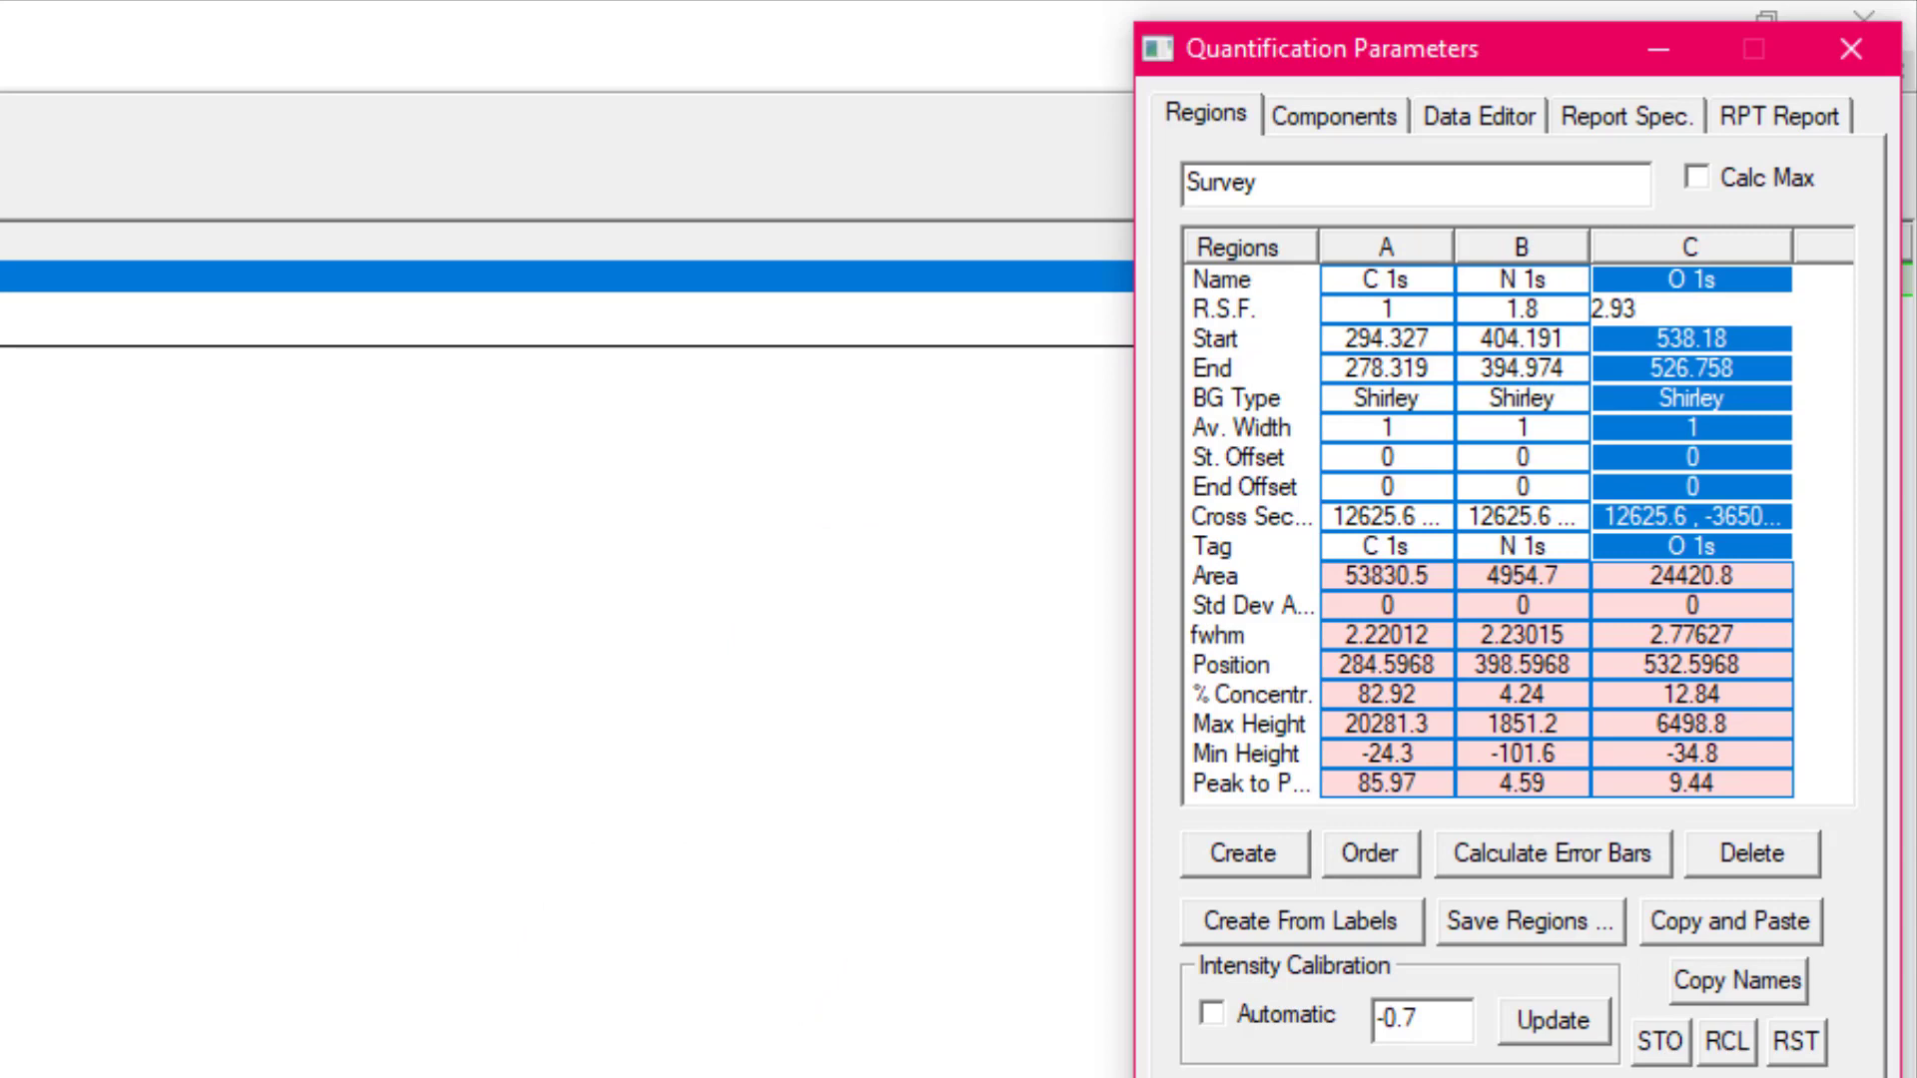
Switch to Excel, enter area 24420.8 in the oxygen row and copy the corrected-area formula down to E5
key("alt+Tab")
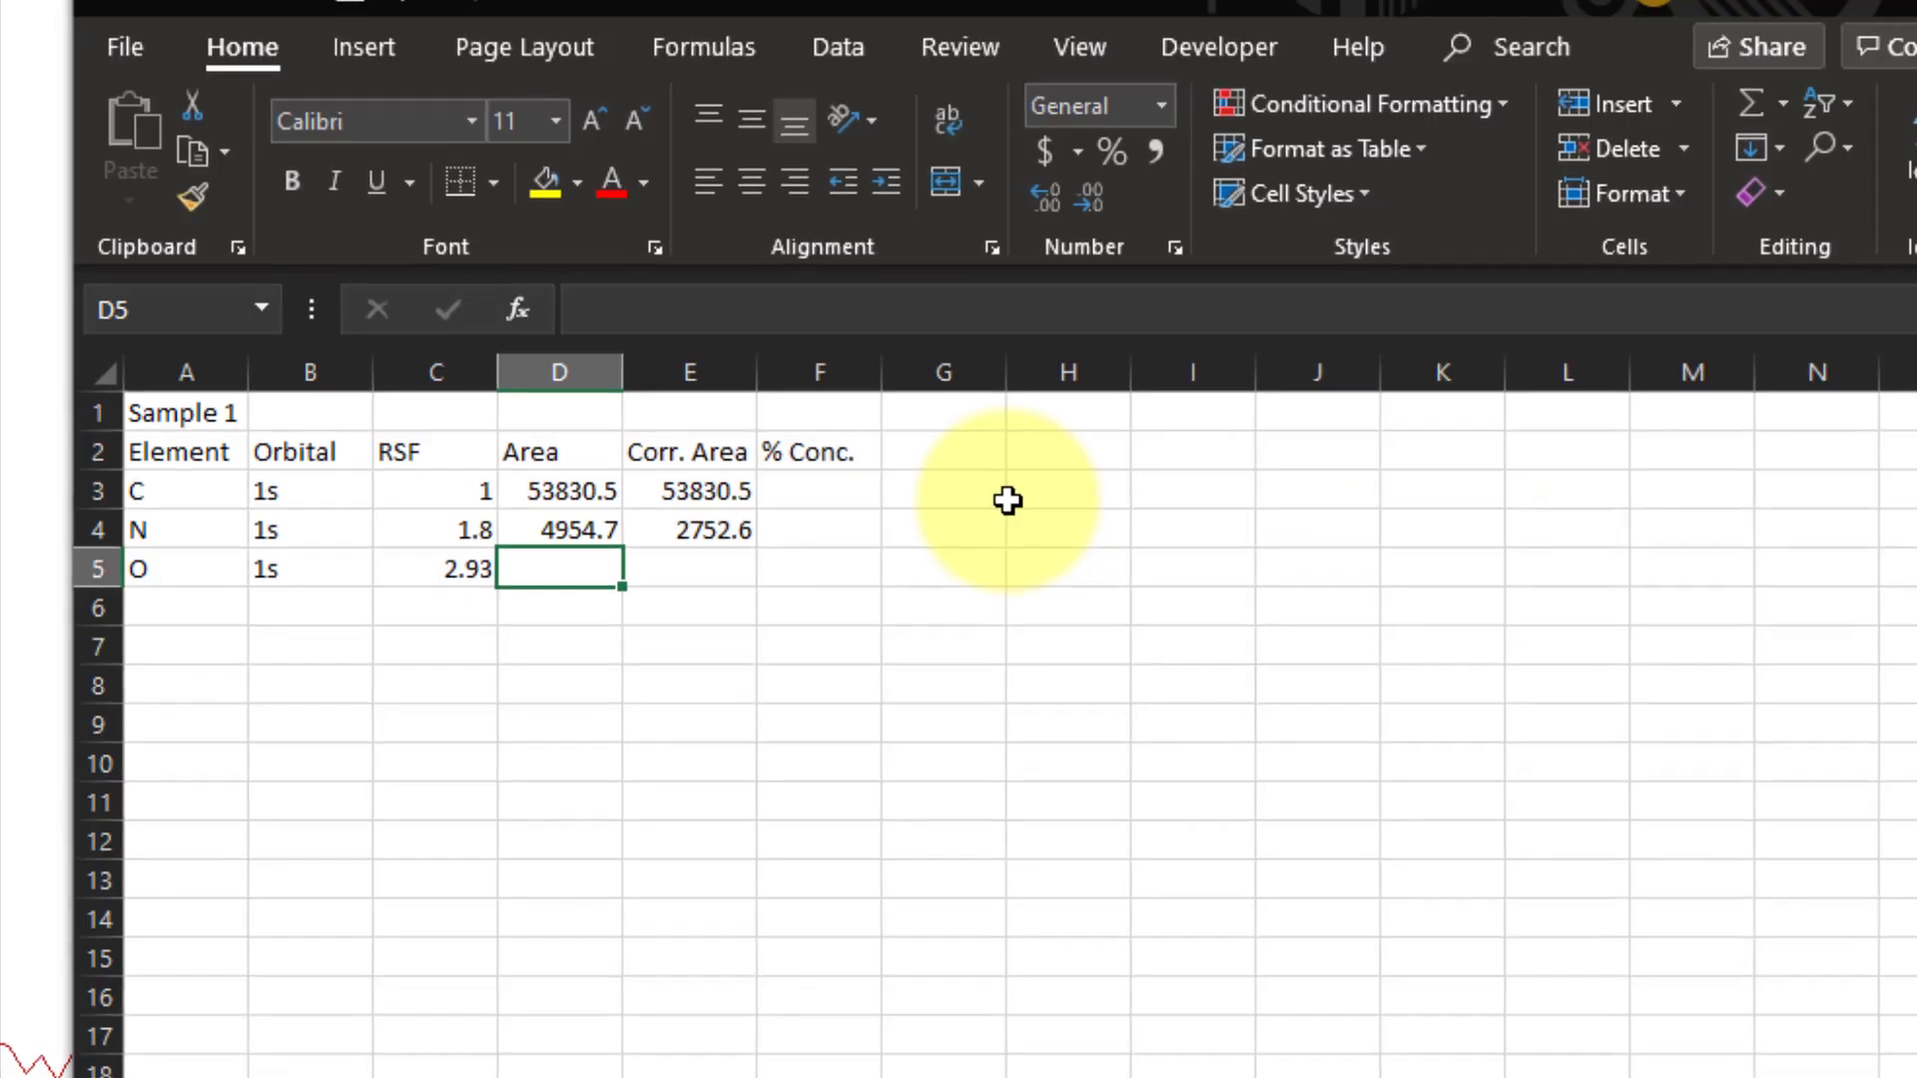
type("24")
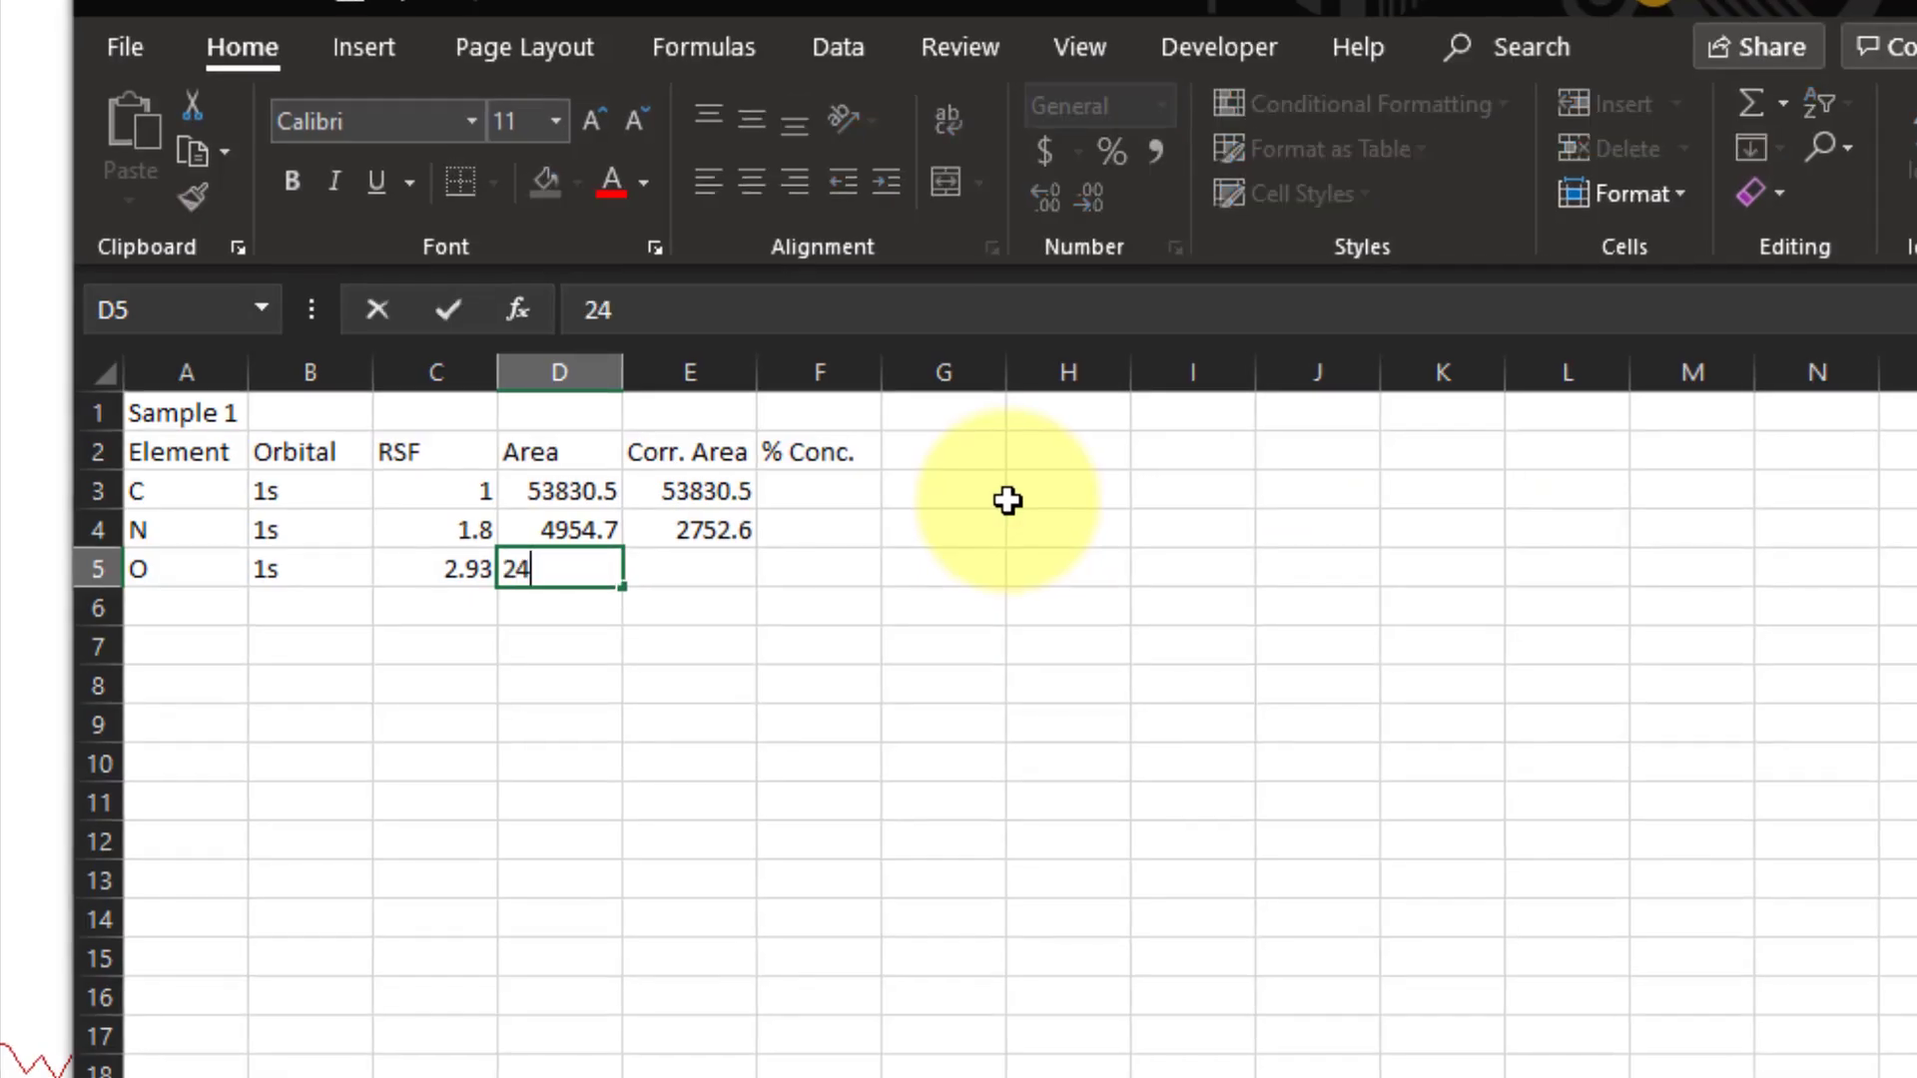
type("420.8")
key("Tab")
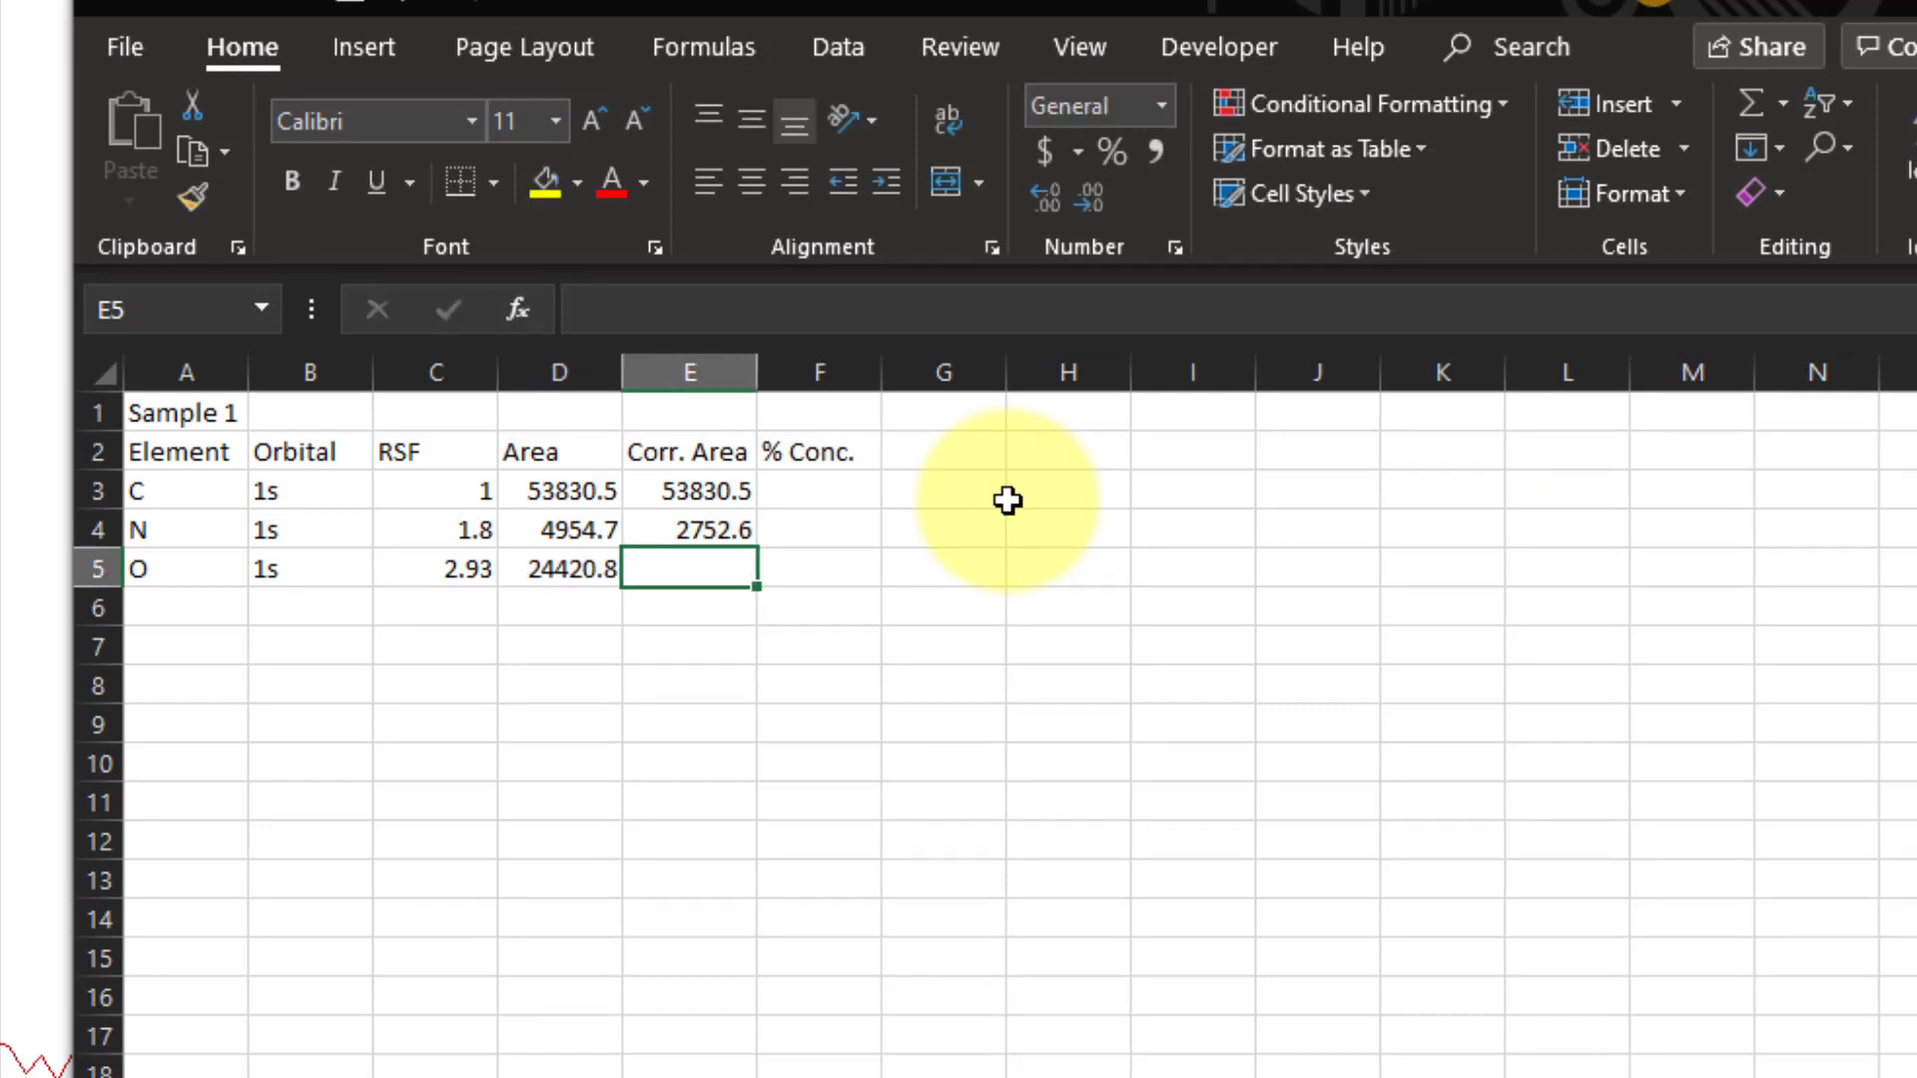
key("ctrl+d")
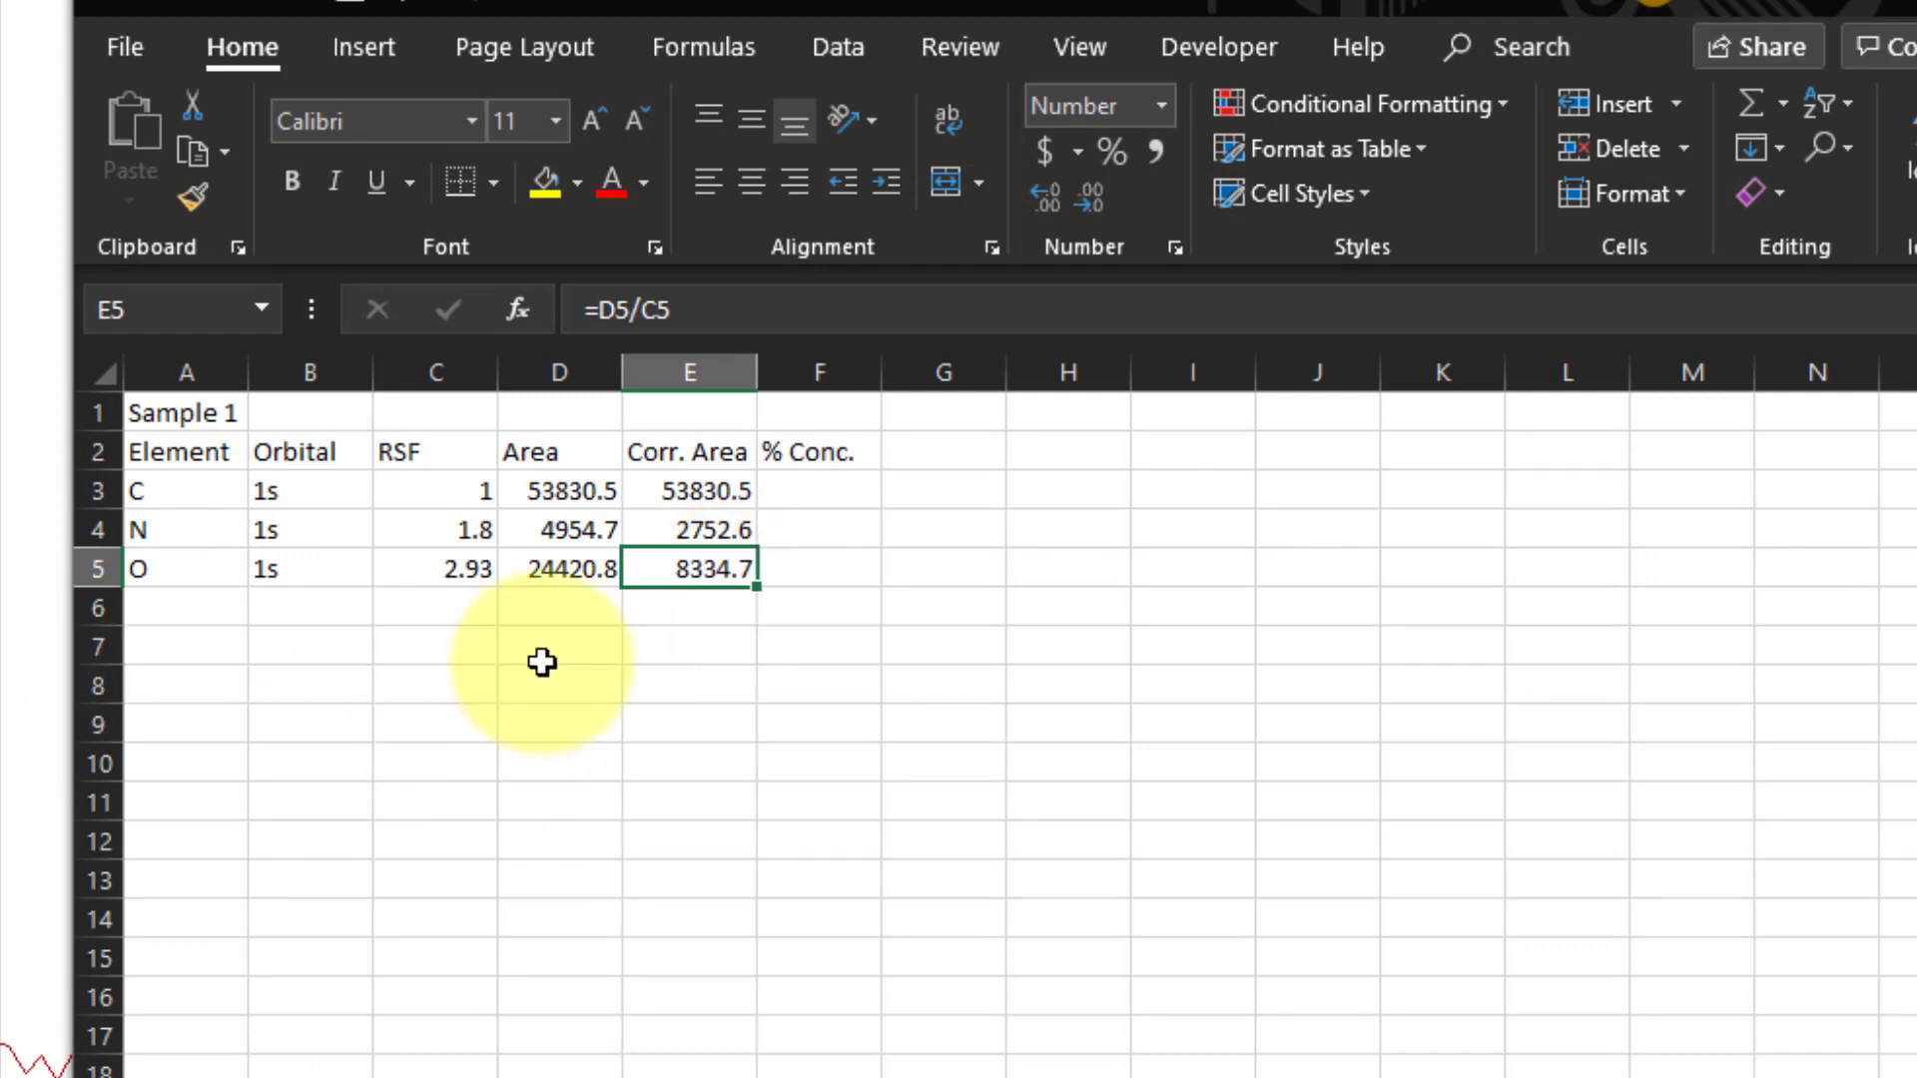
Calculate the carbon percent concentration in F3 with =E3/SUM($E$3:$E$5), using absolute references for the summed range
left_click(826, 493)
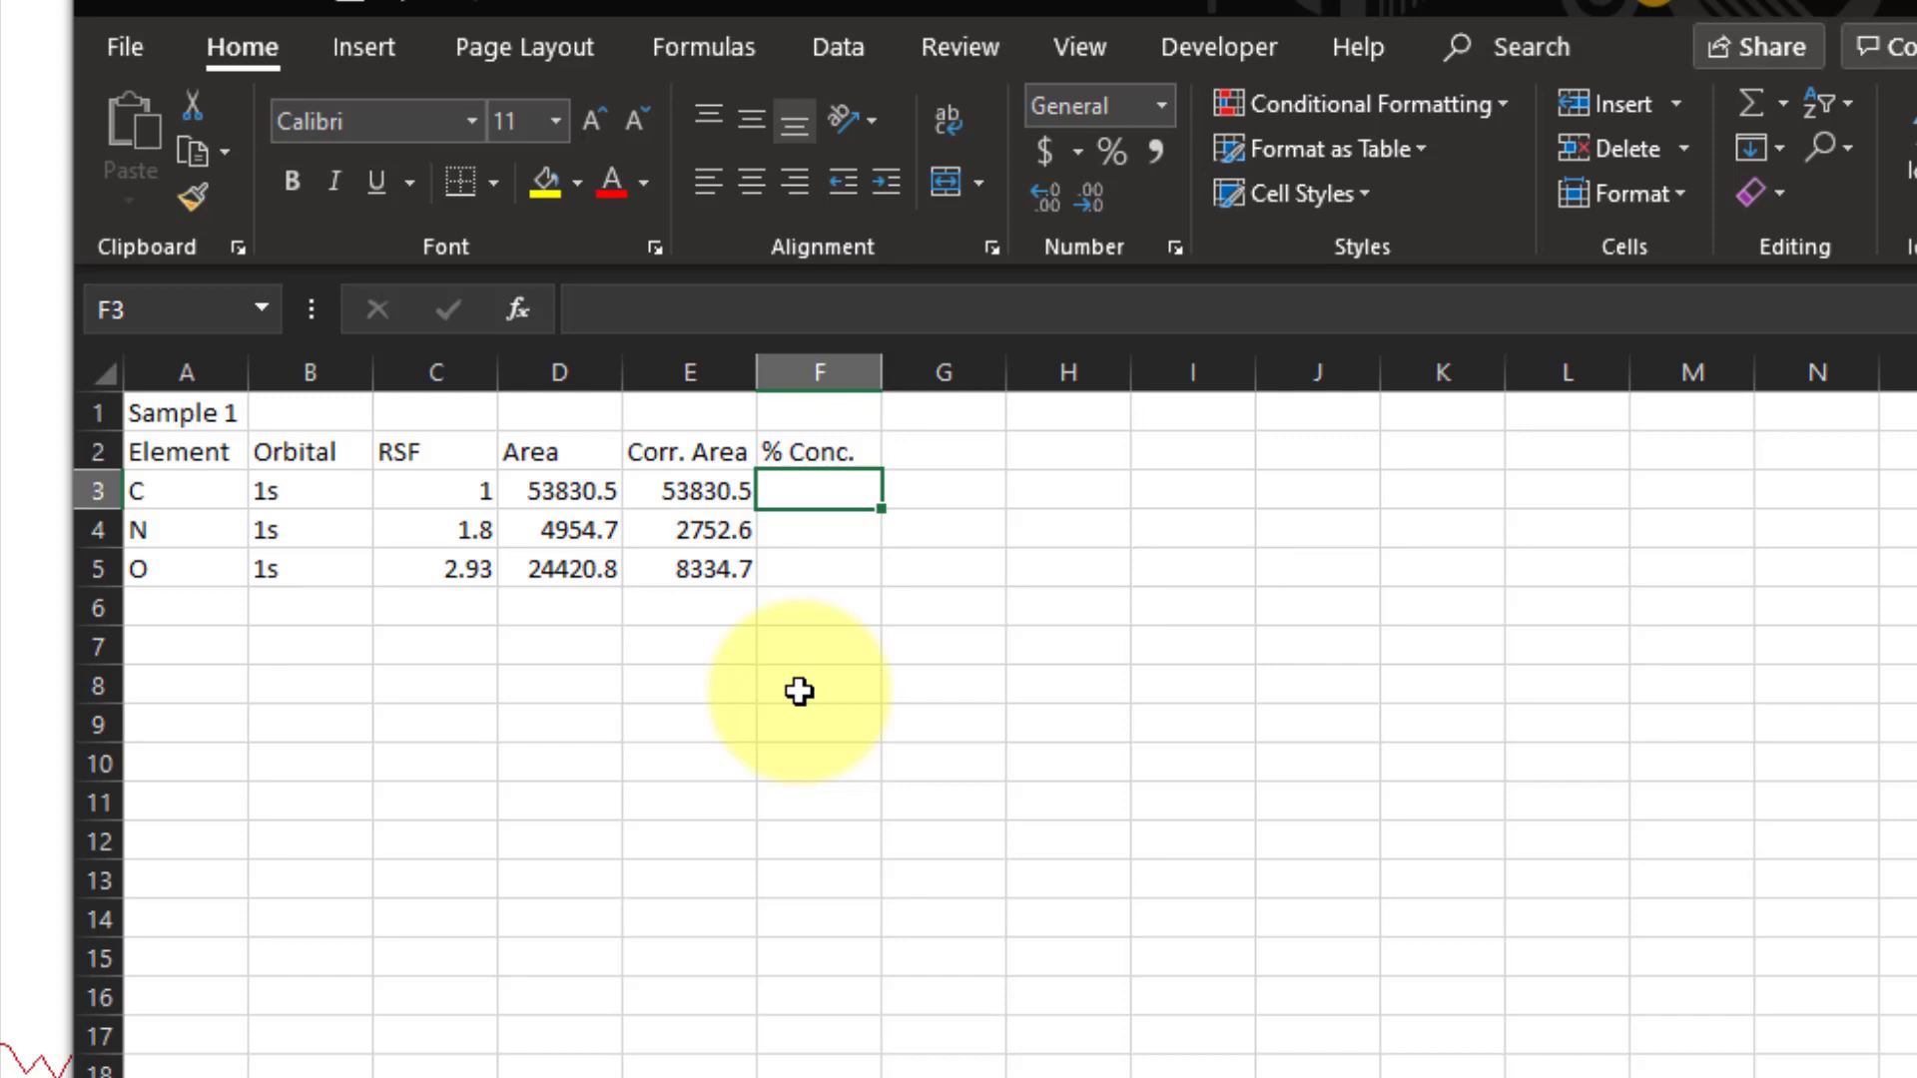
type("=")
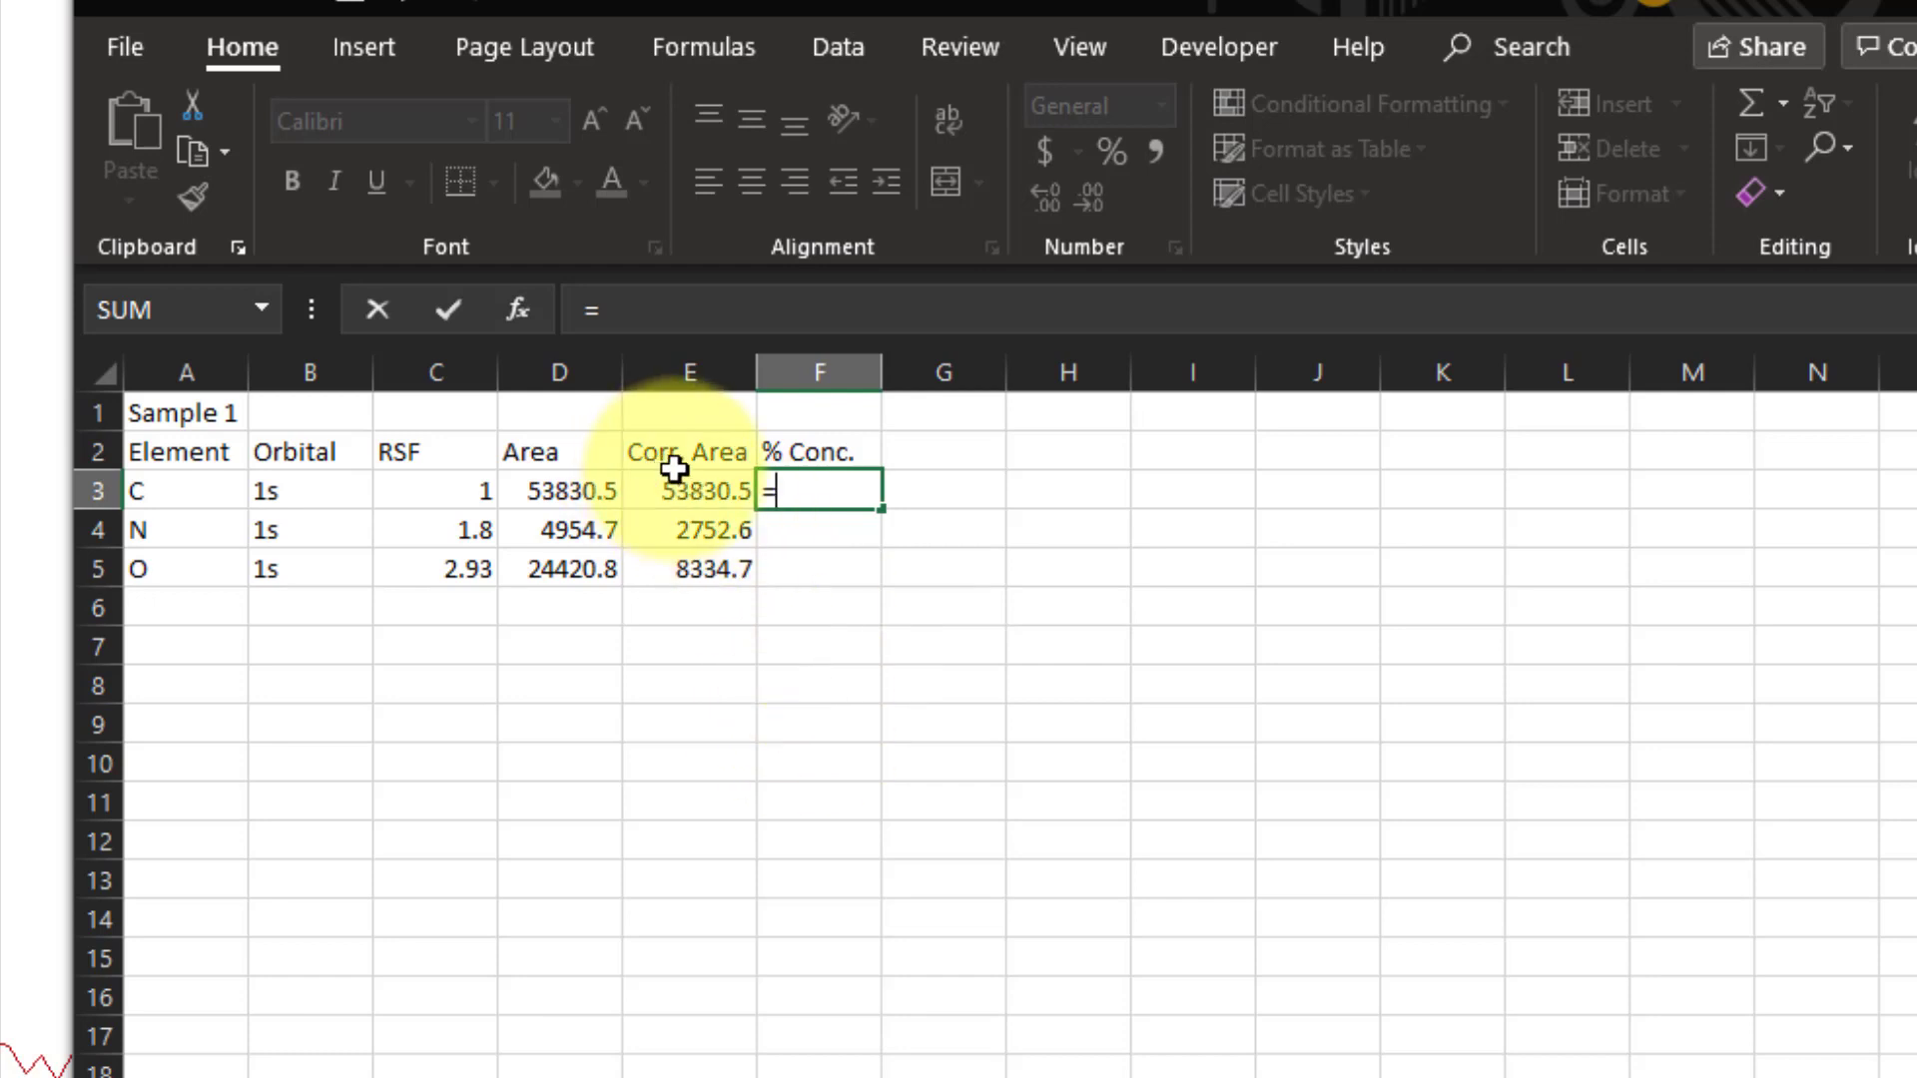
left_click(676, 490)
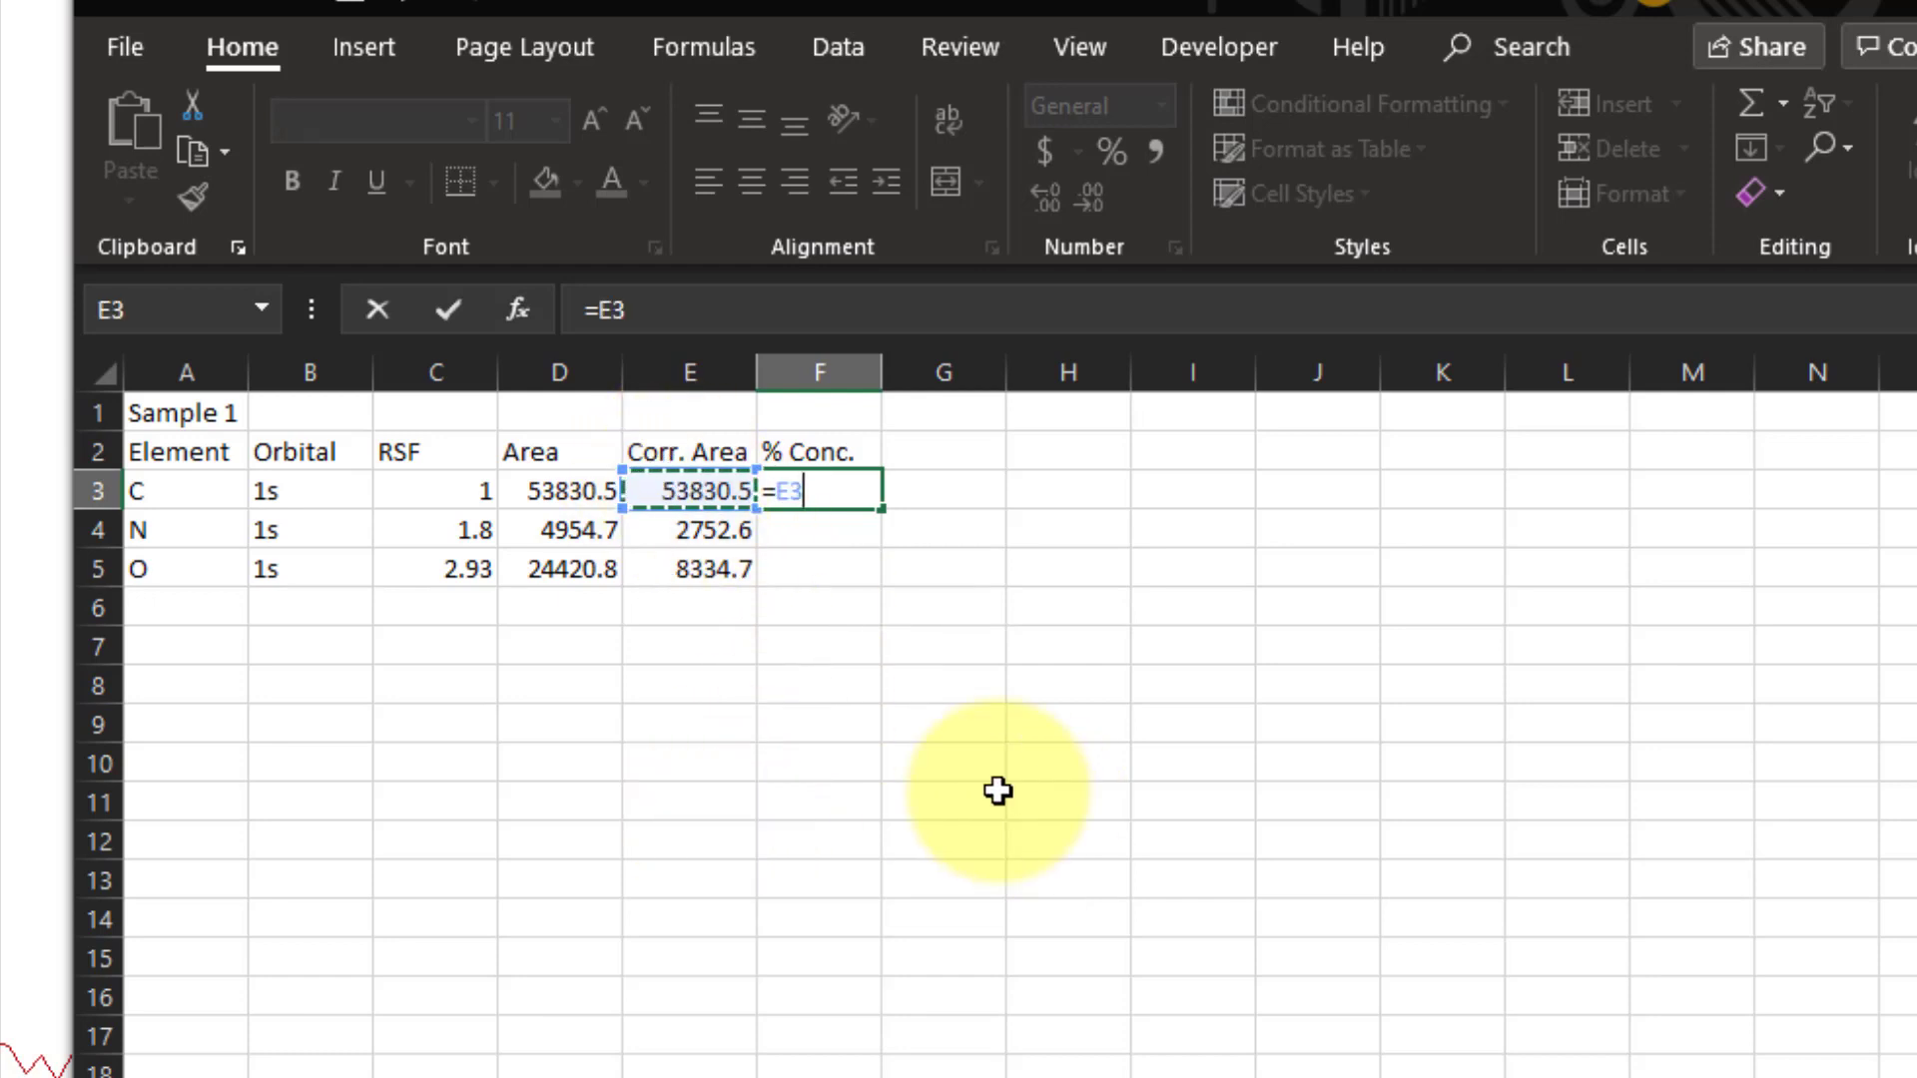
type("/SUM")
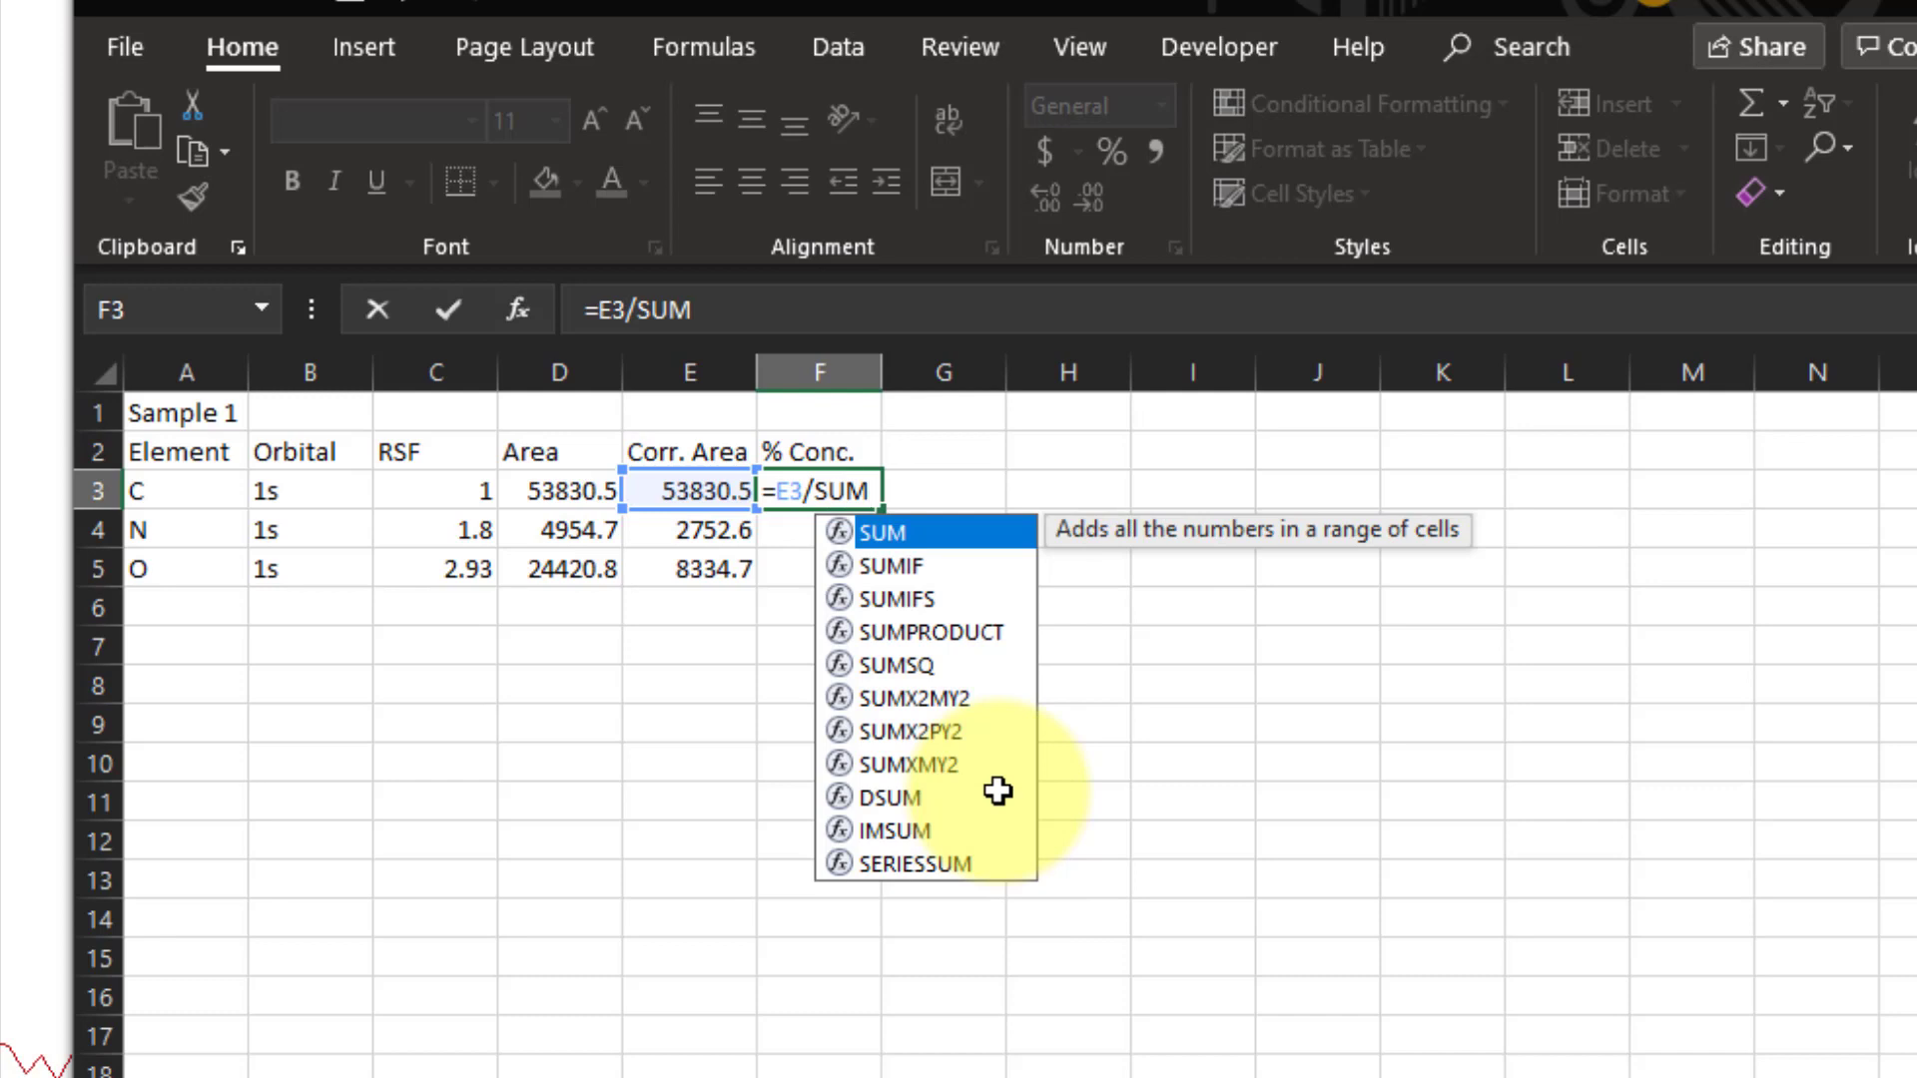
type("(")
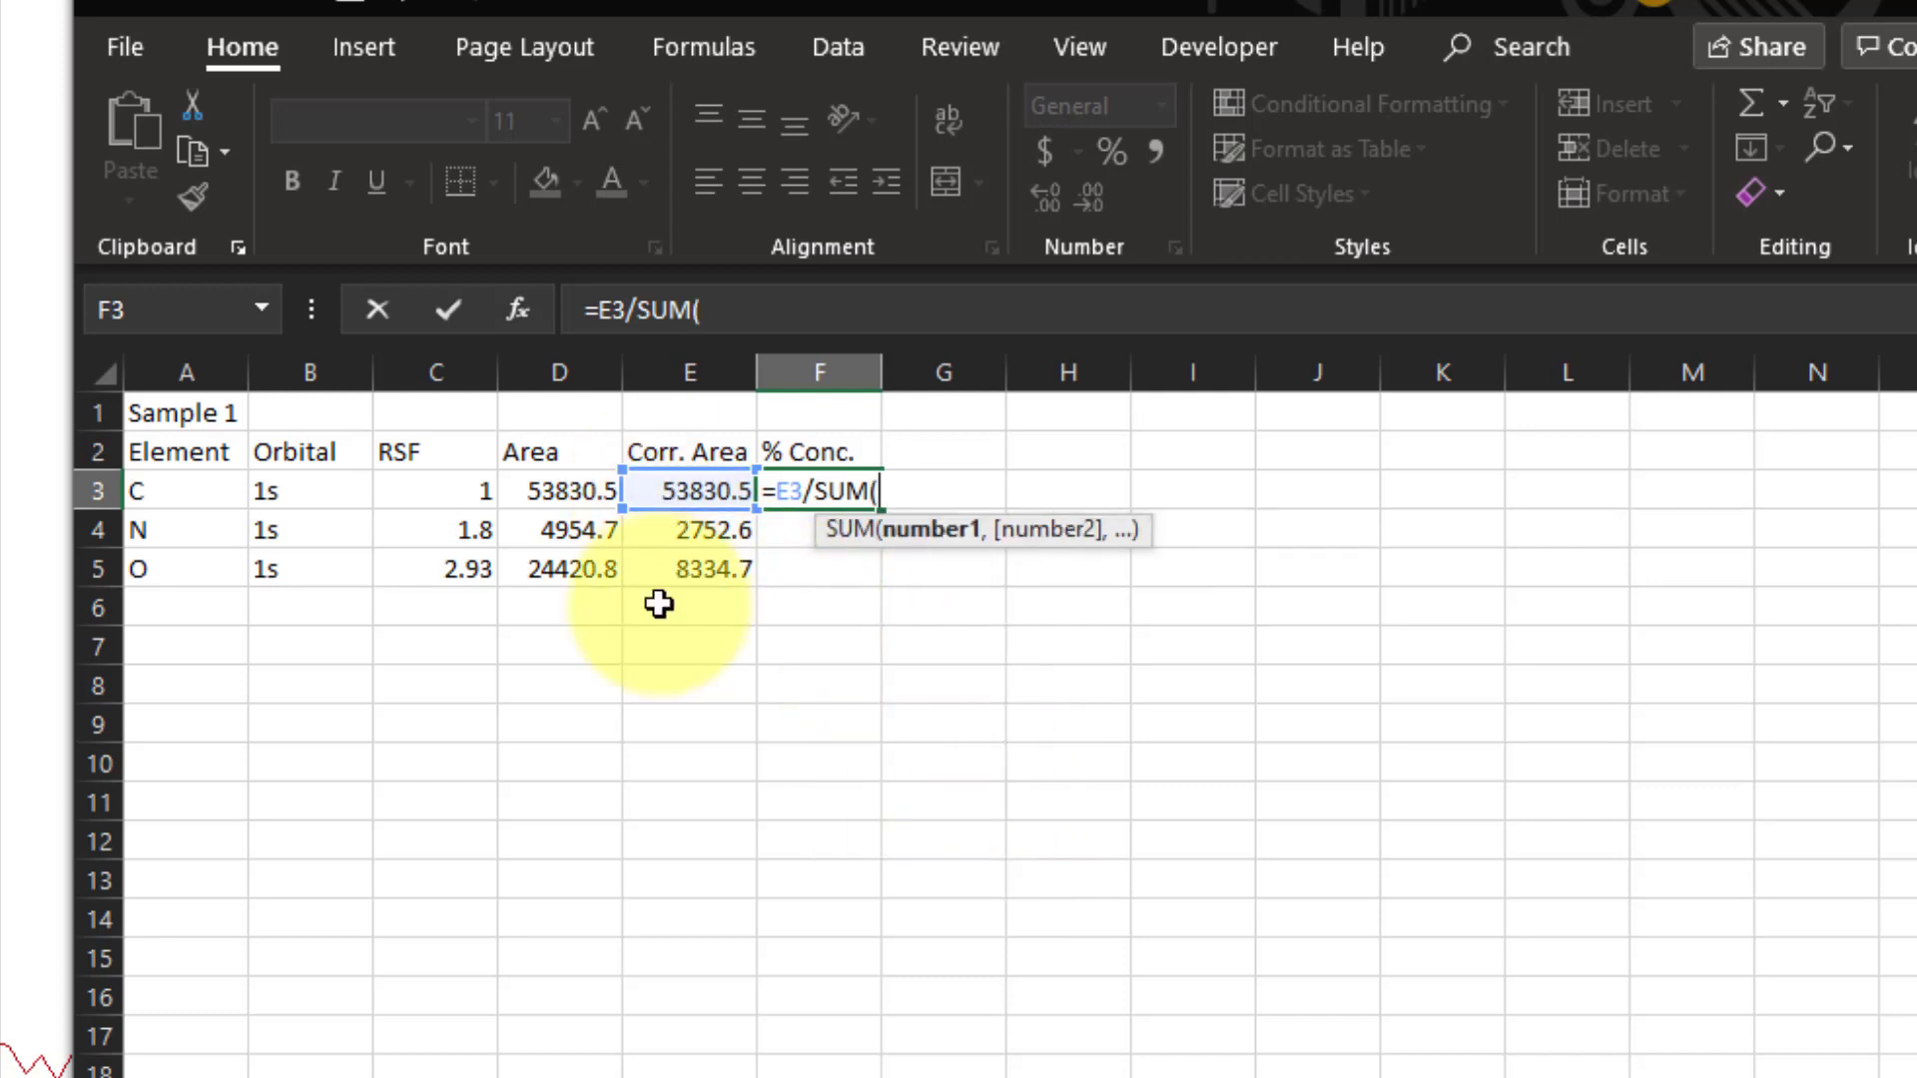
left_click_drag(673, 557, 676, 480)
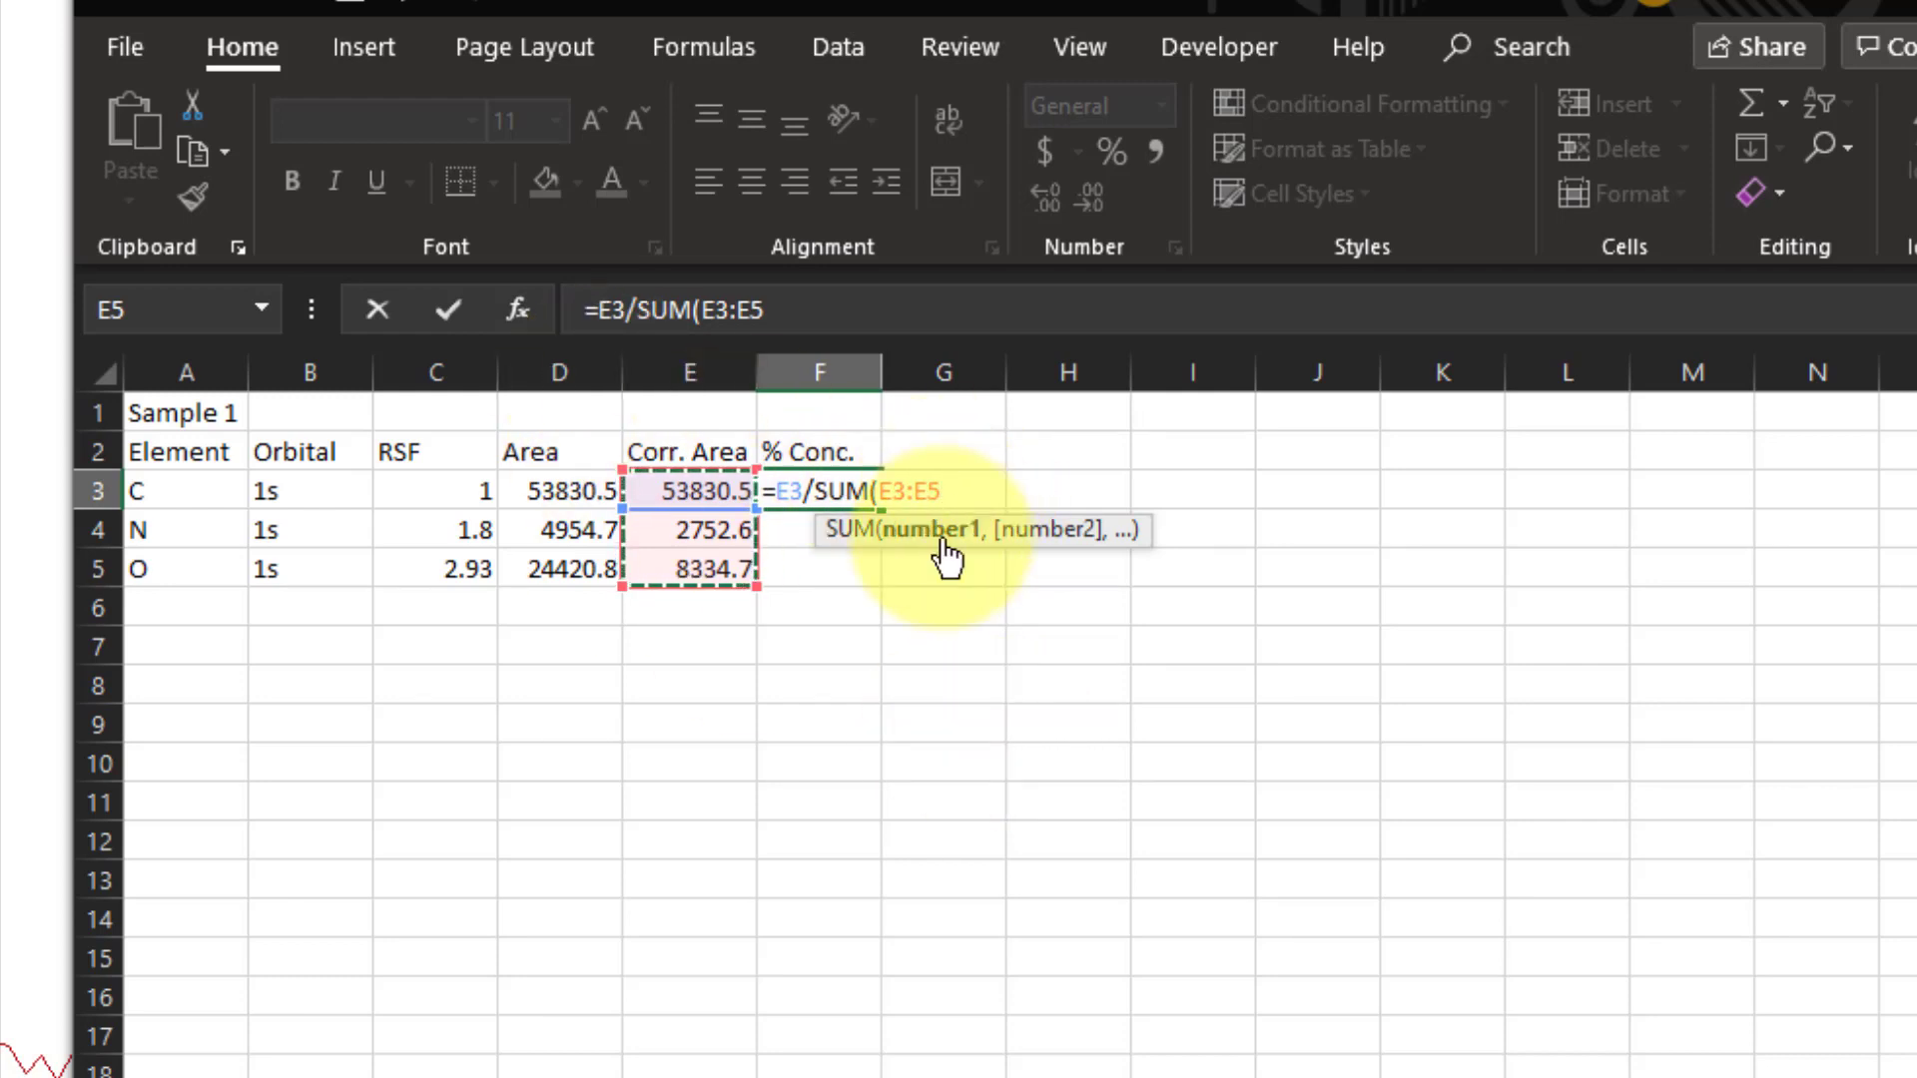
key("F4")
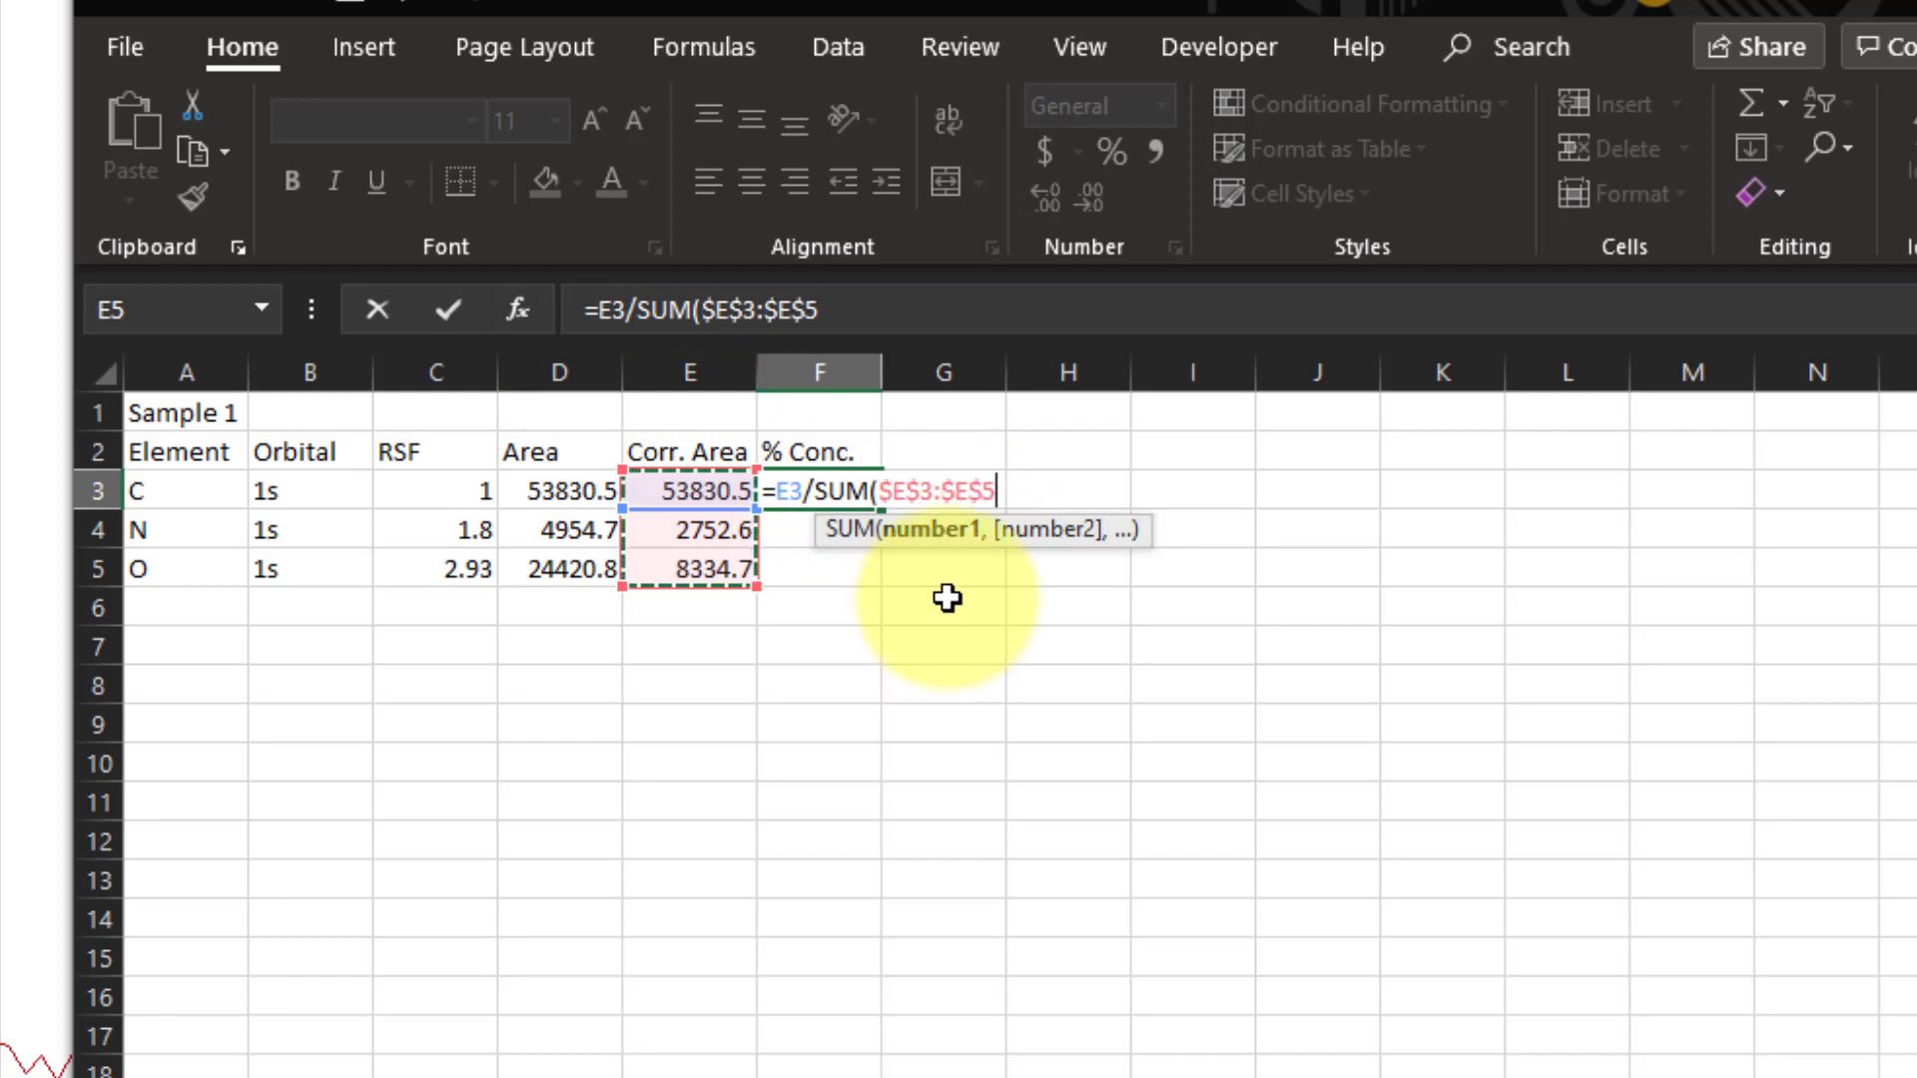
type(")")
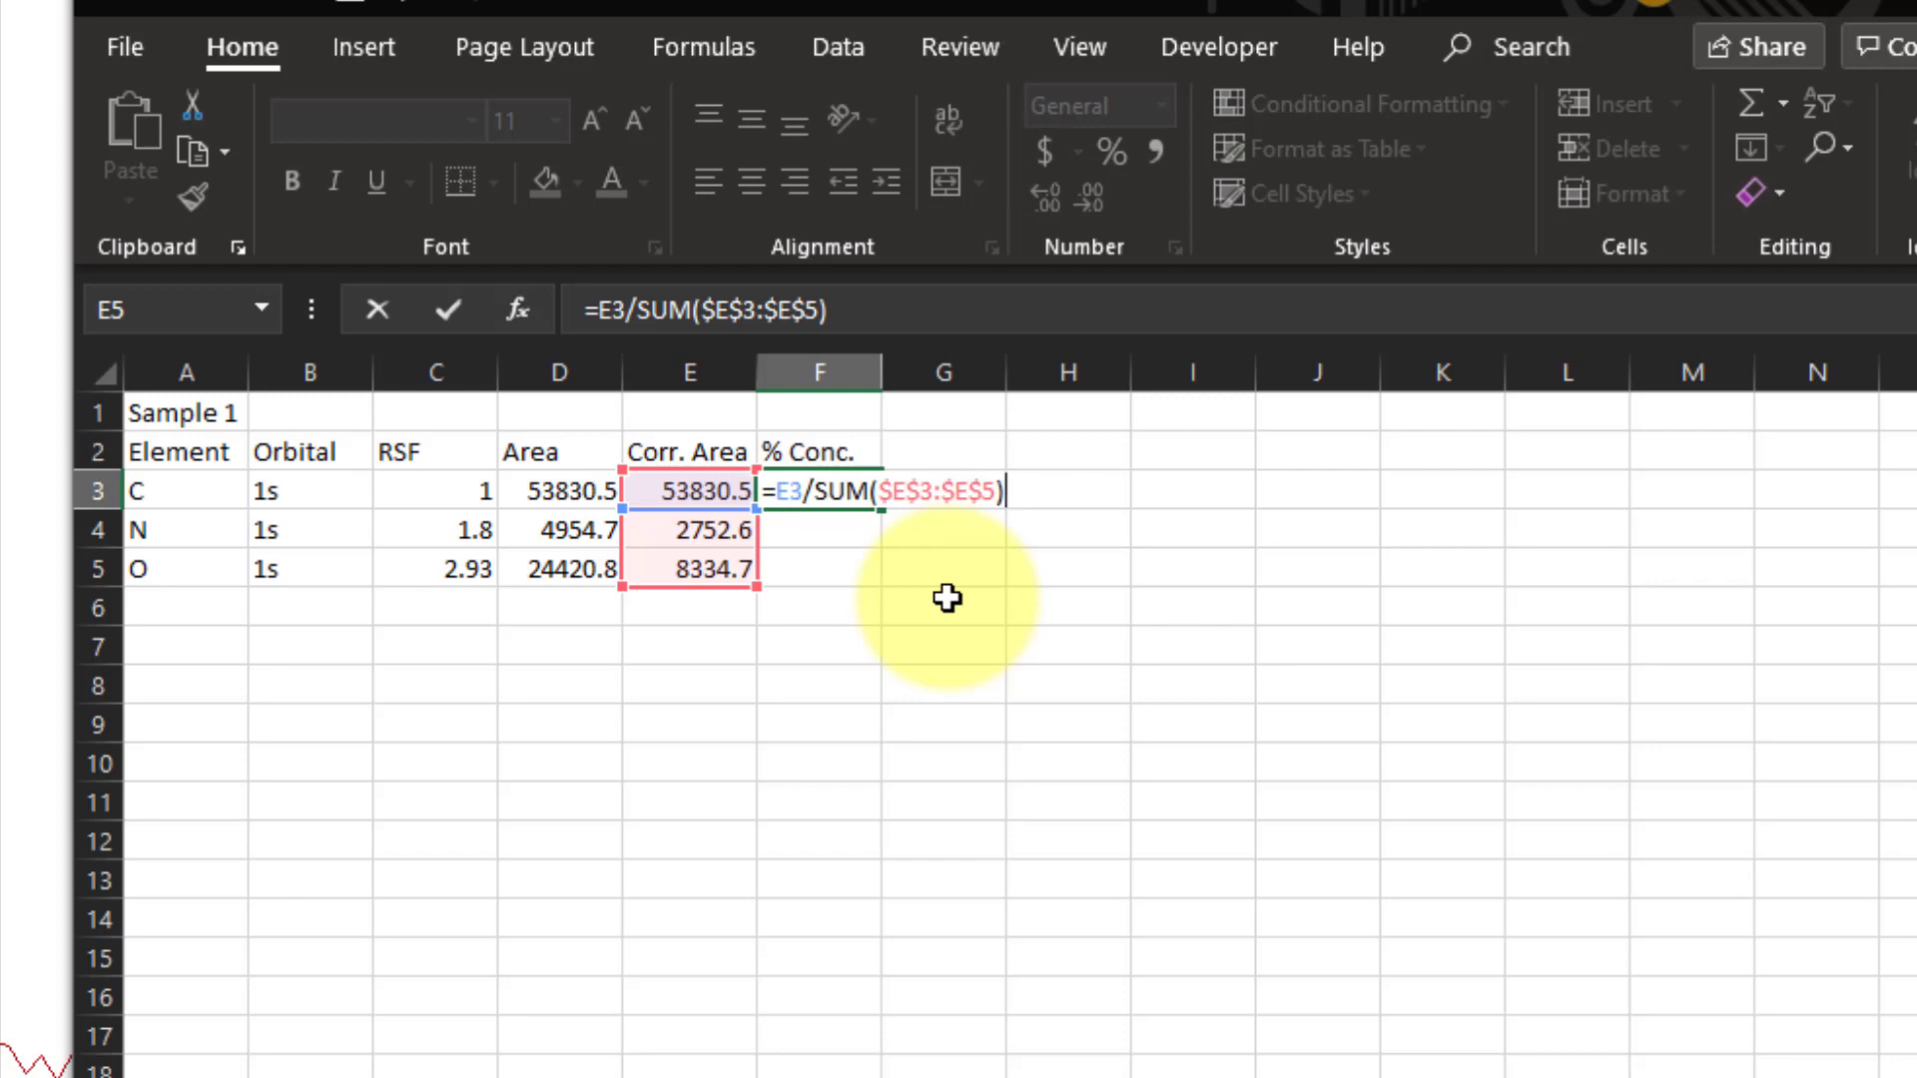
key("Return")
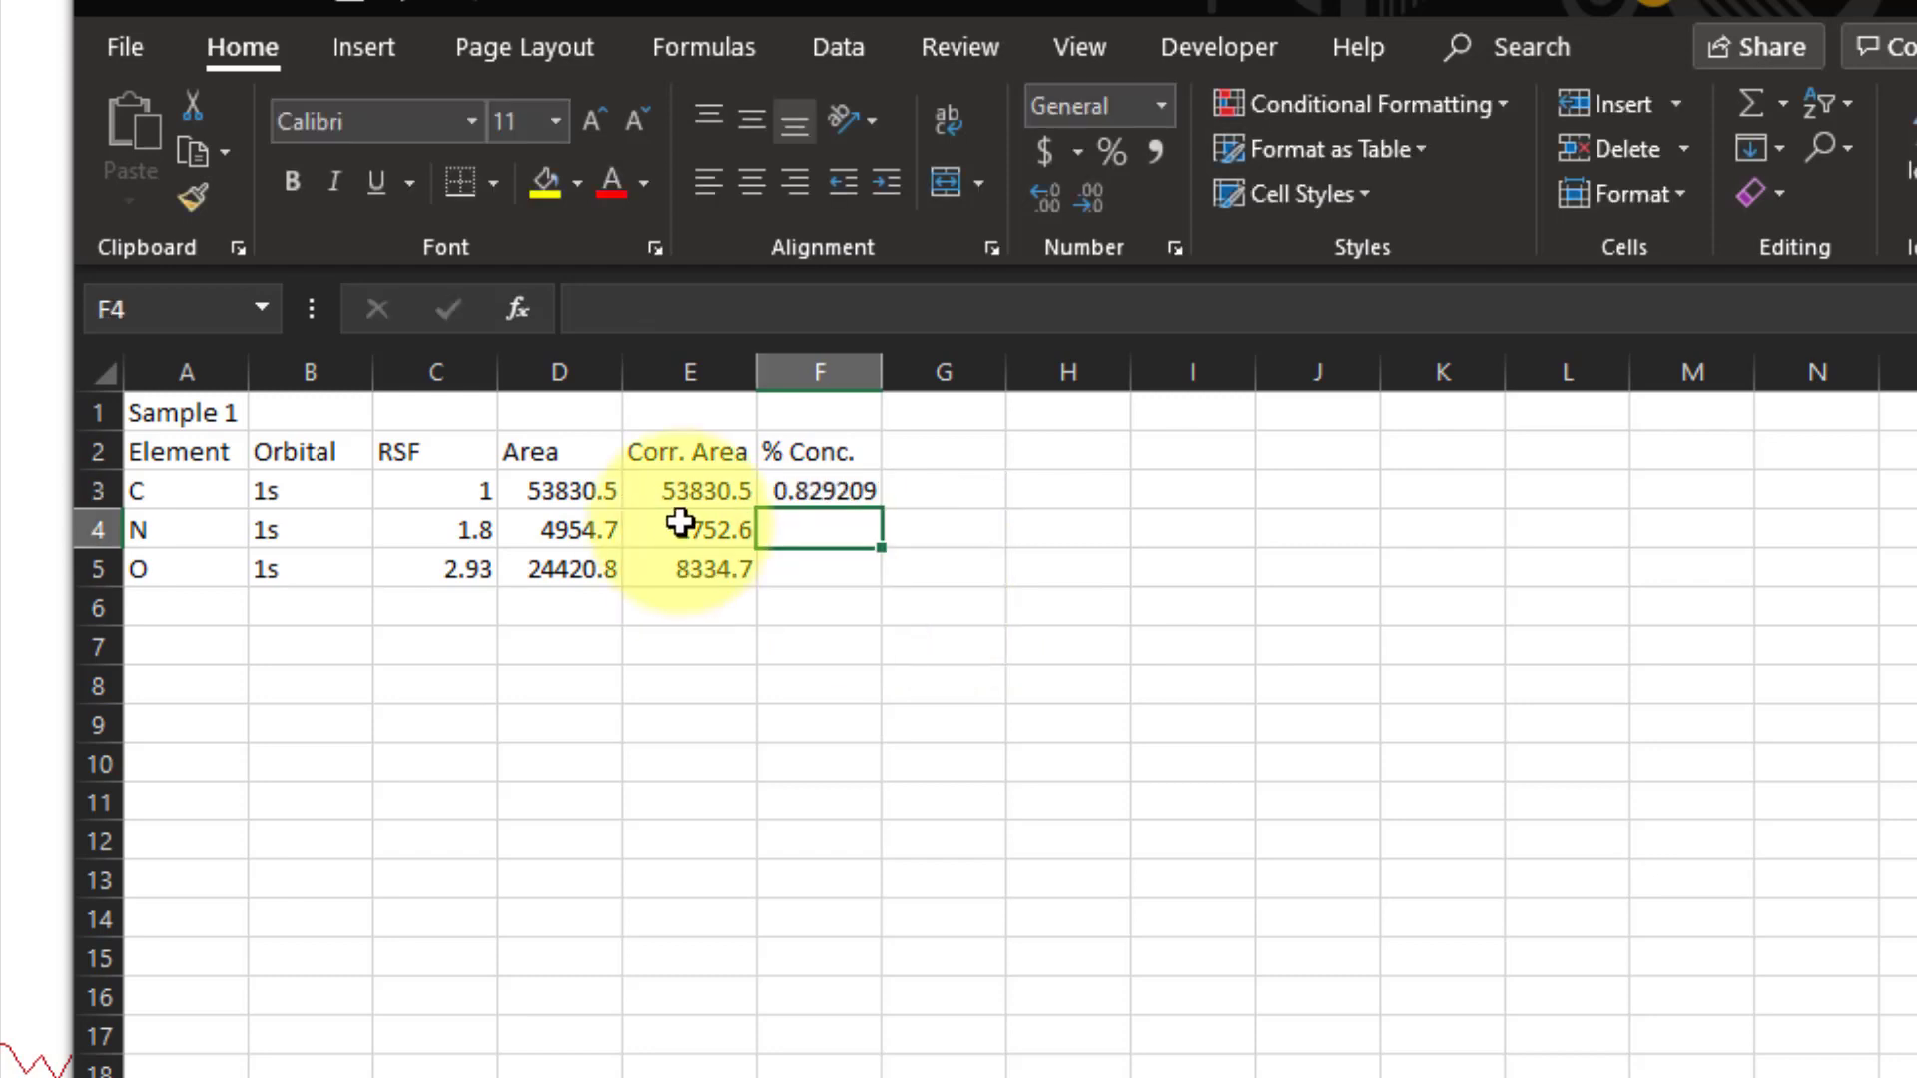
Copy the percent-concentration formula from F3 down to F5 and check the references in the copied cells
left_click(815, 493)
left_click_drag(882, 509, 886, 582)
left_click(837, 498)
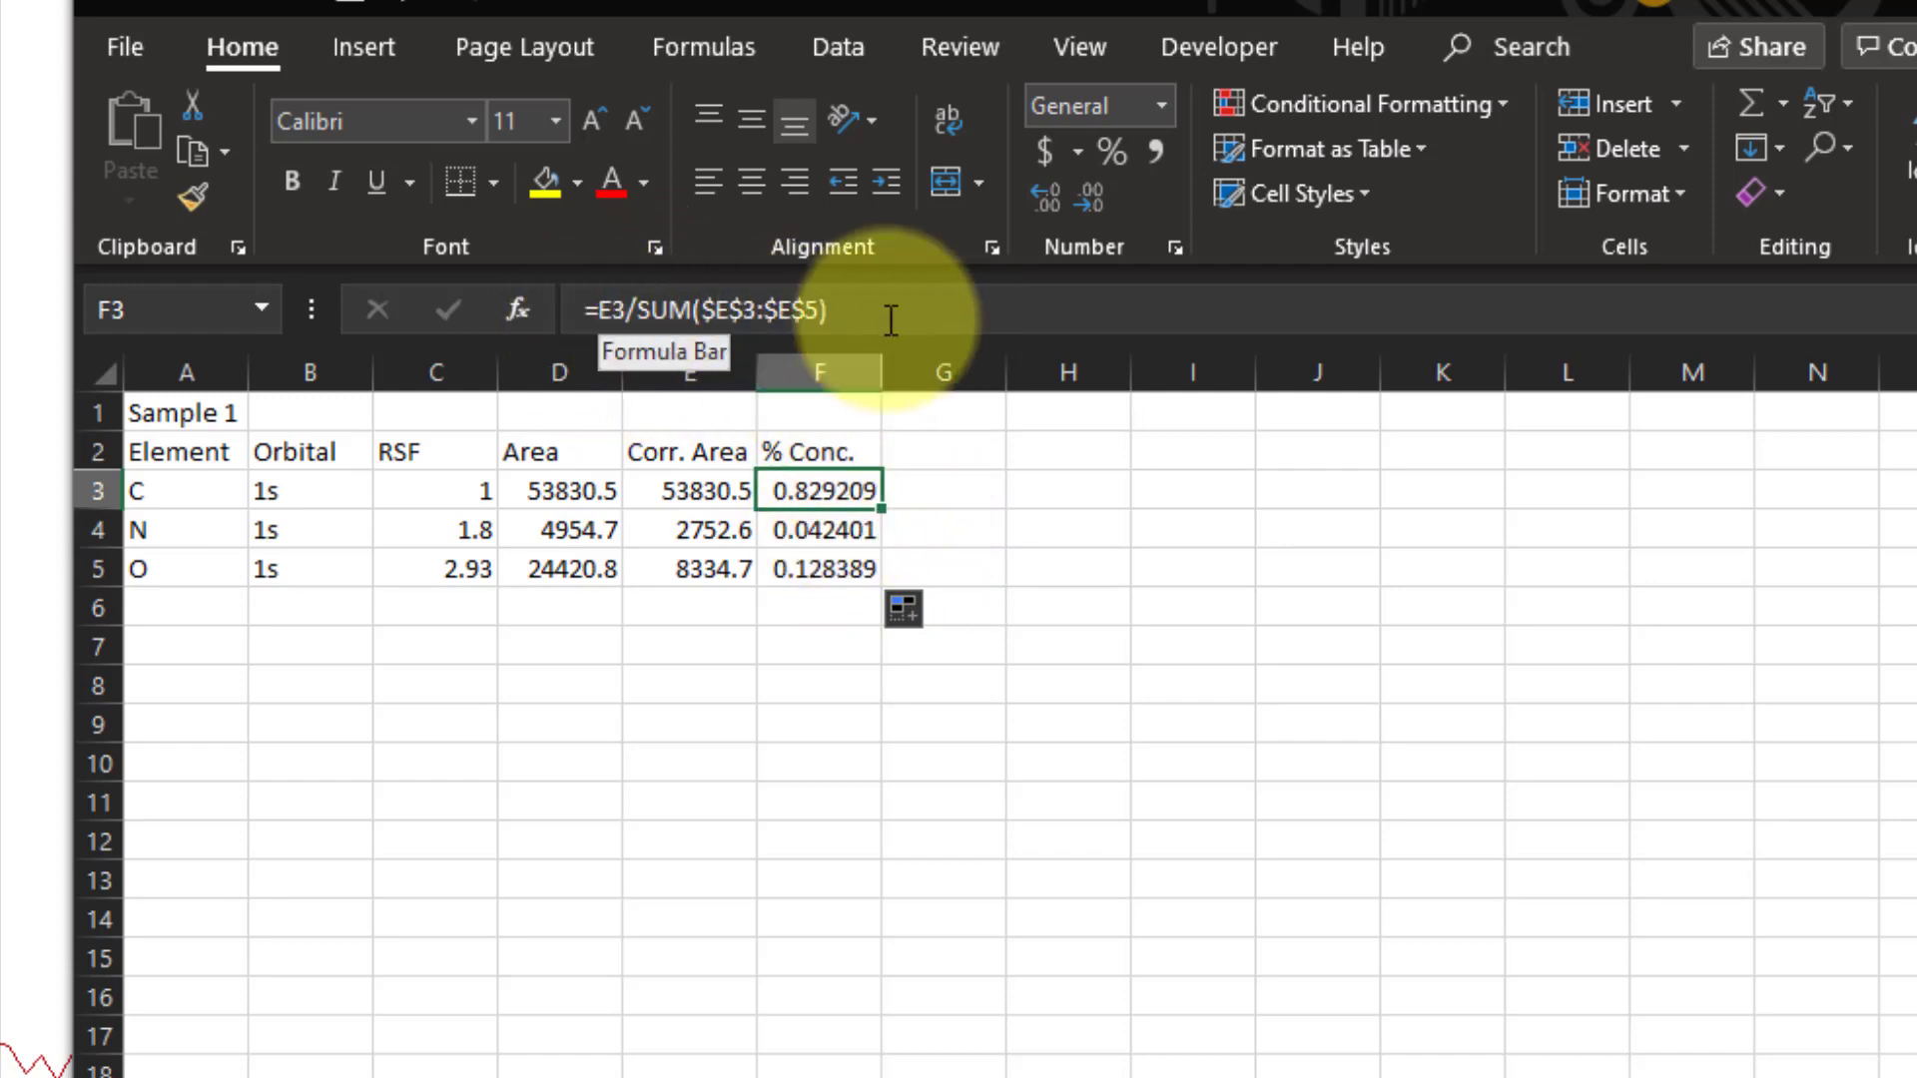
key("Down")
key("Down")
key("Up")
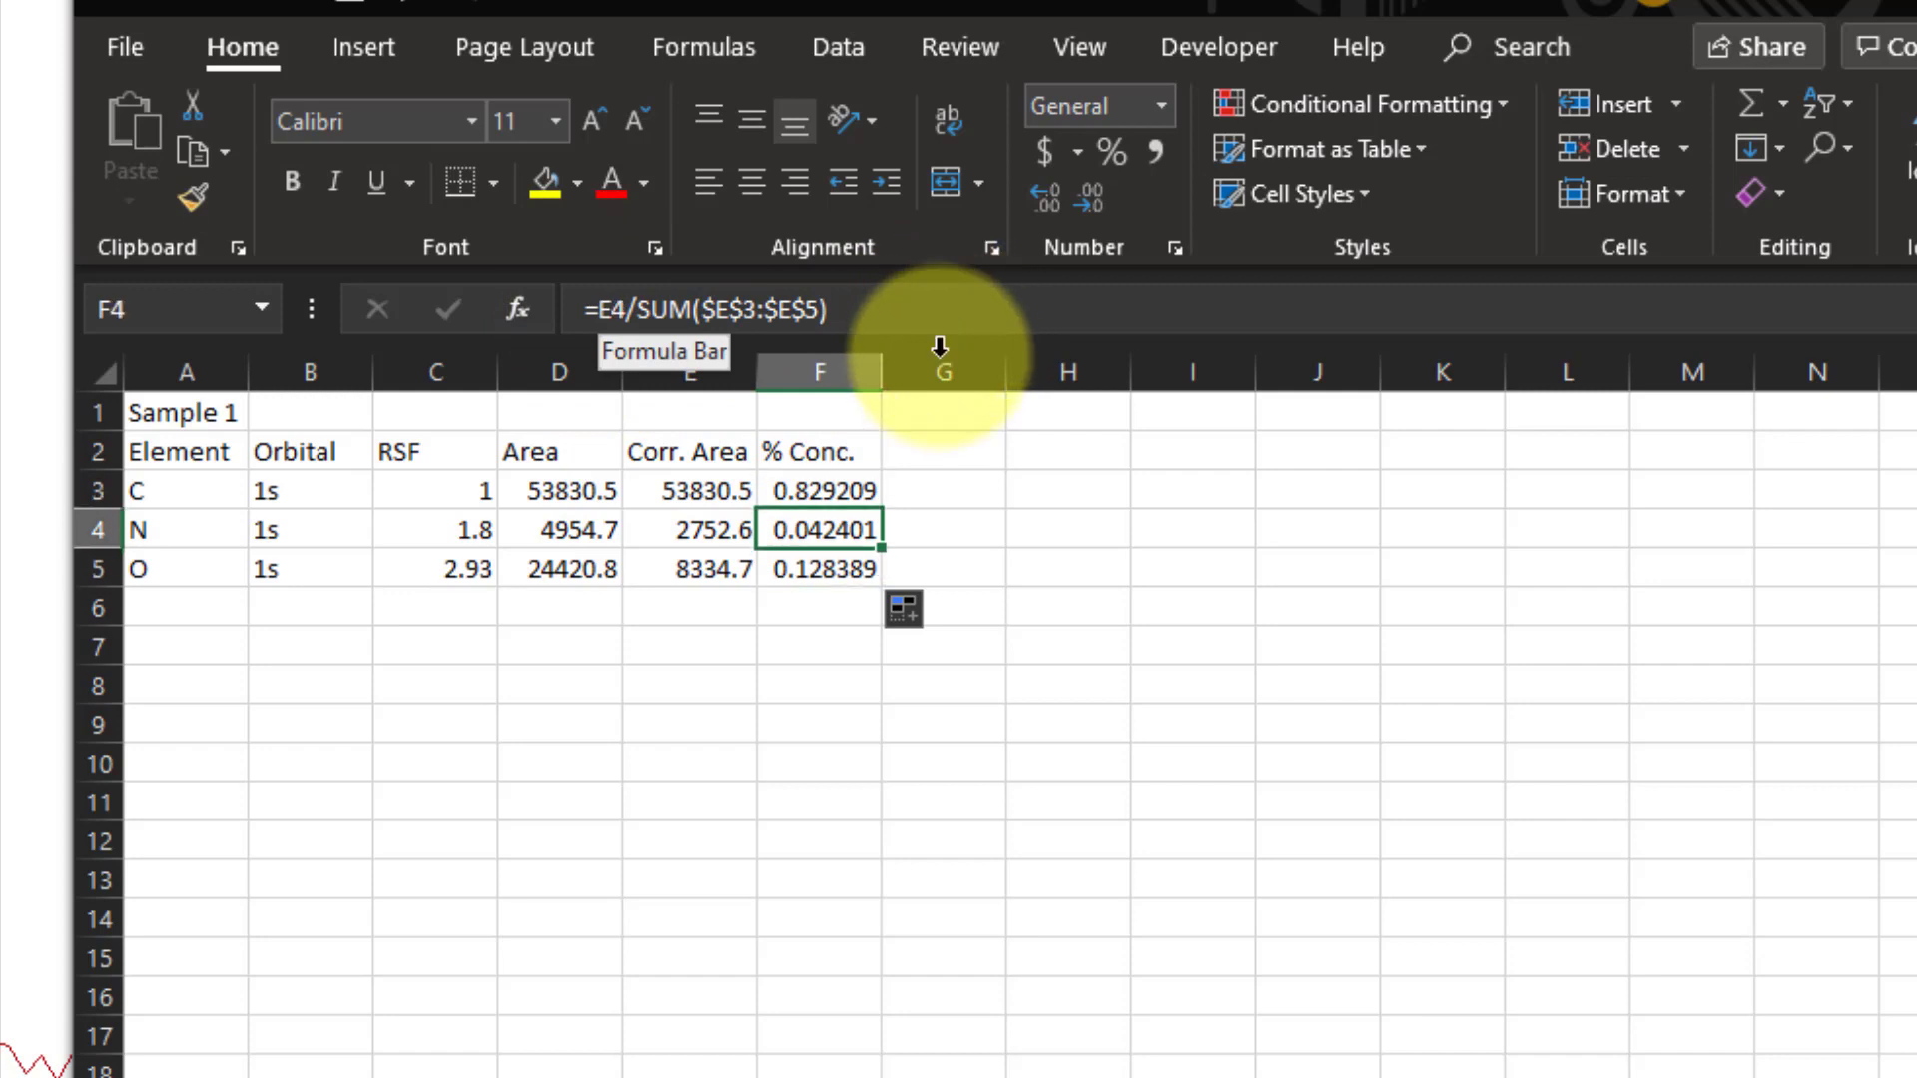
key("Up")
Total the percent concentrations in F6 with a SUM of F3:F5
left_click(847, 602)
type("=SUM(")
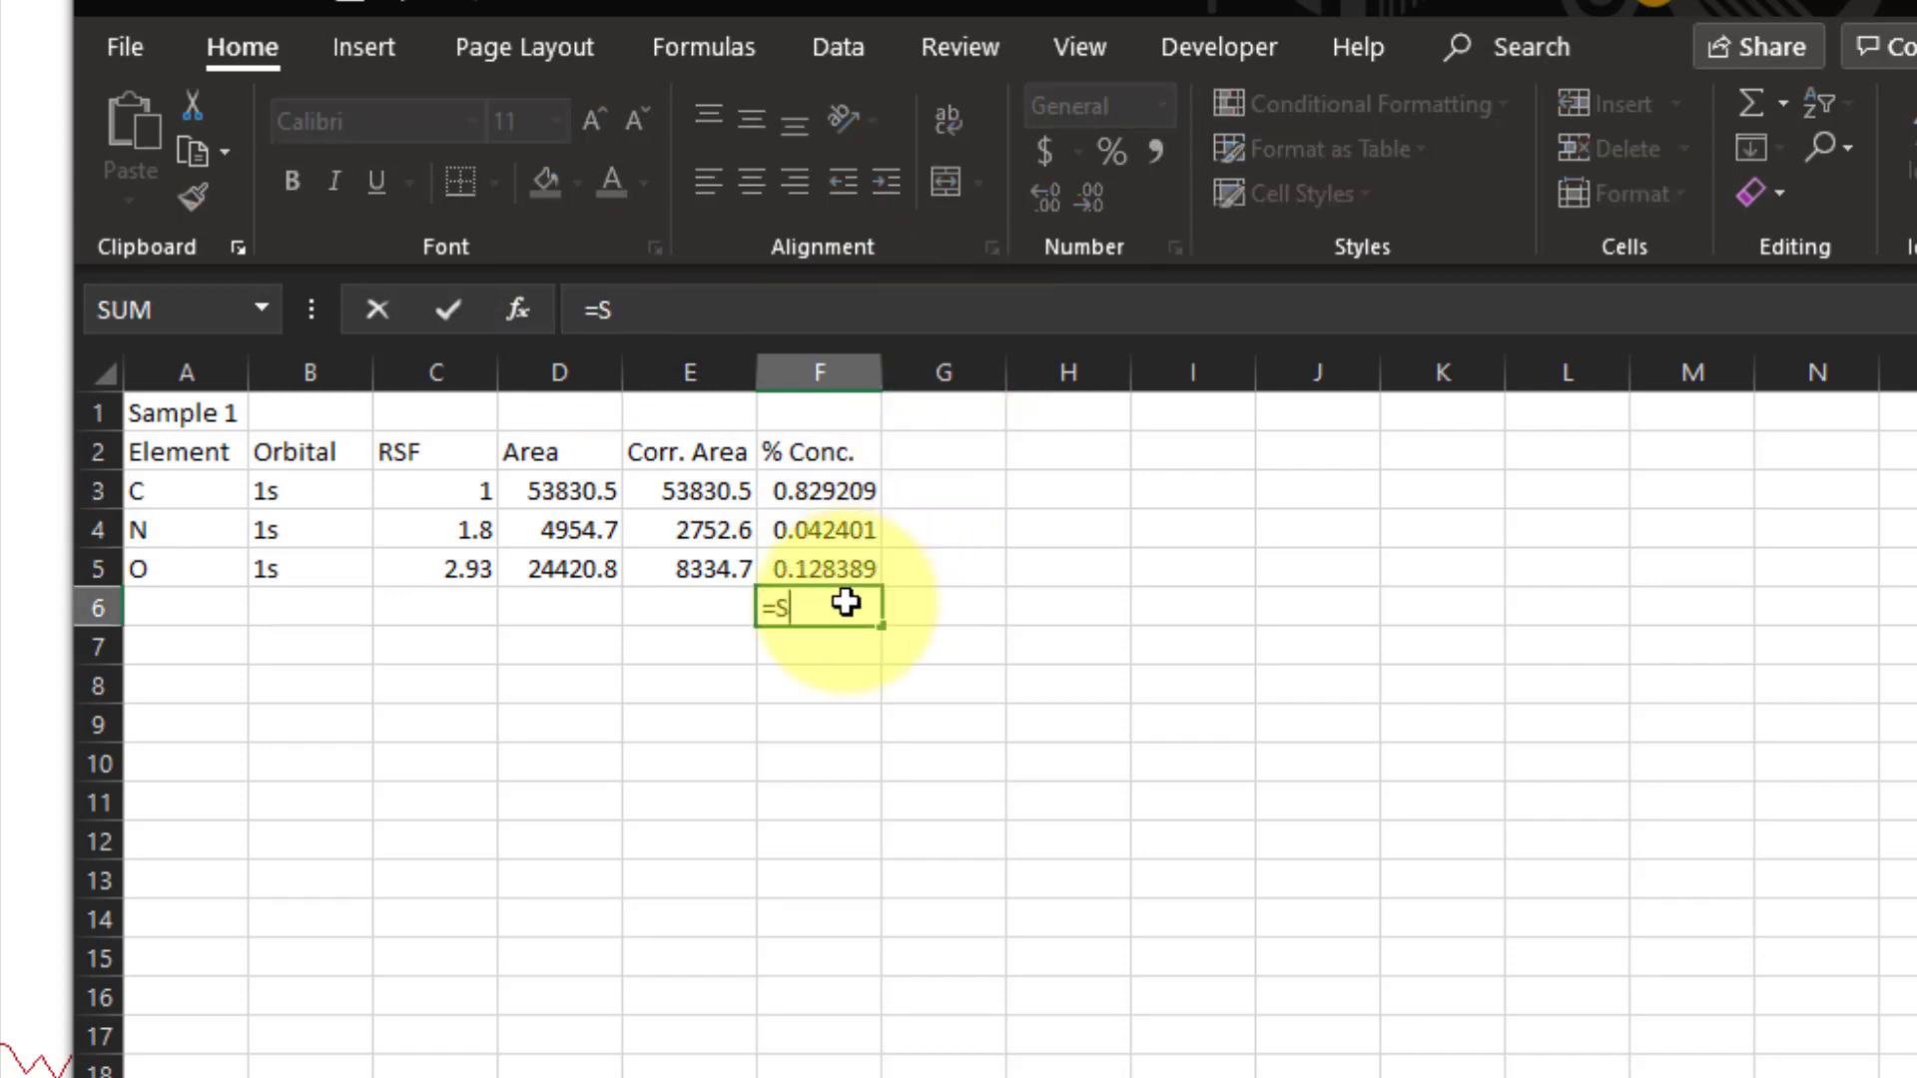
key("Up")
key("shift+Up")
key("shift+Up")
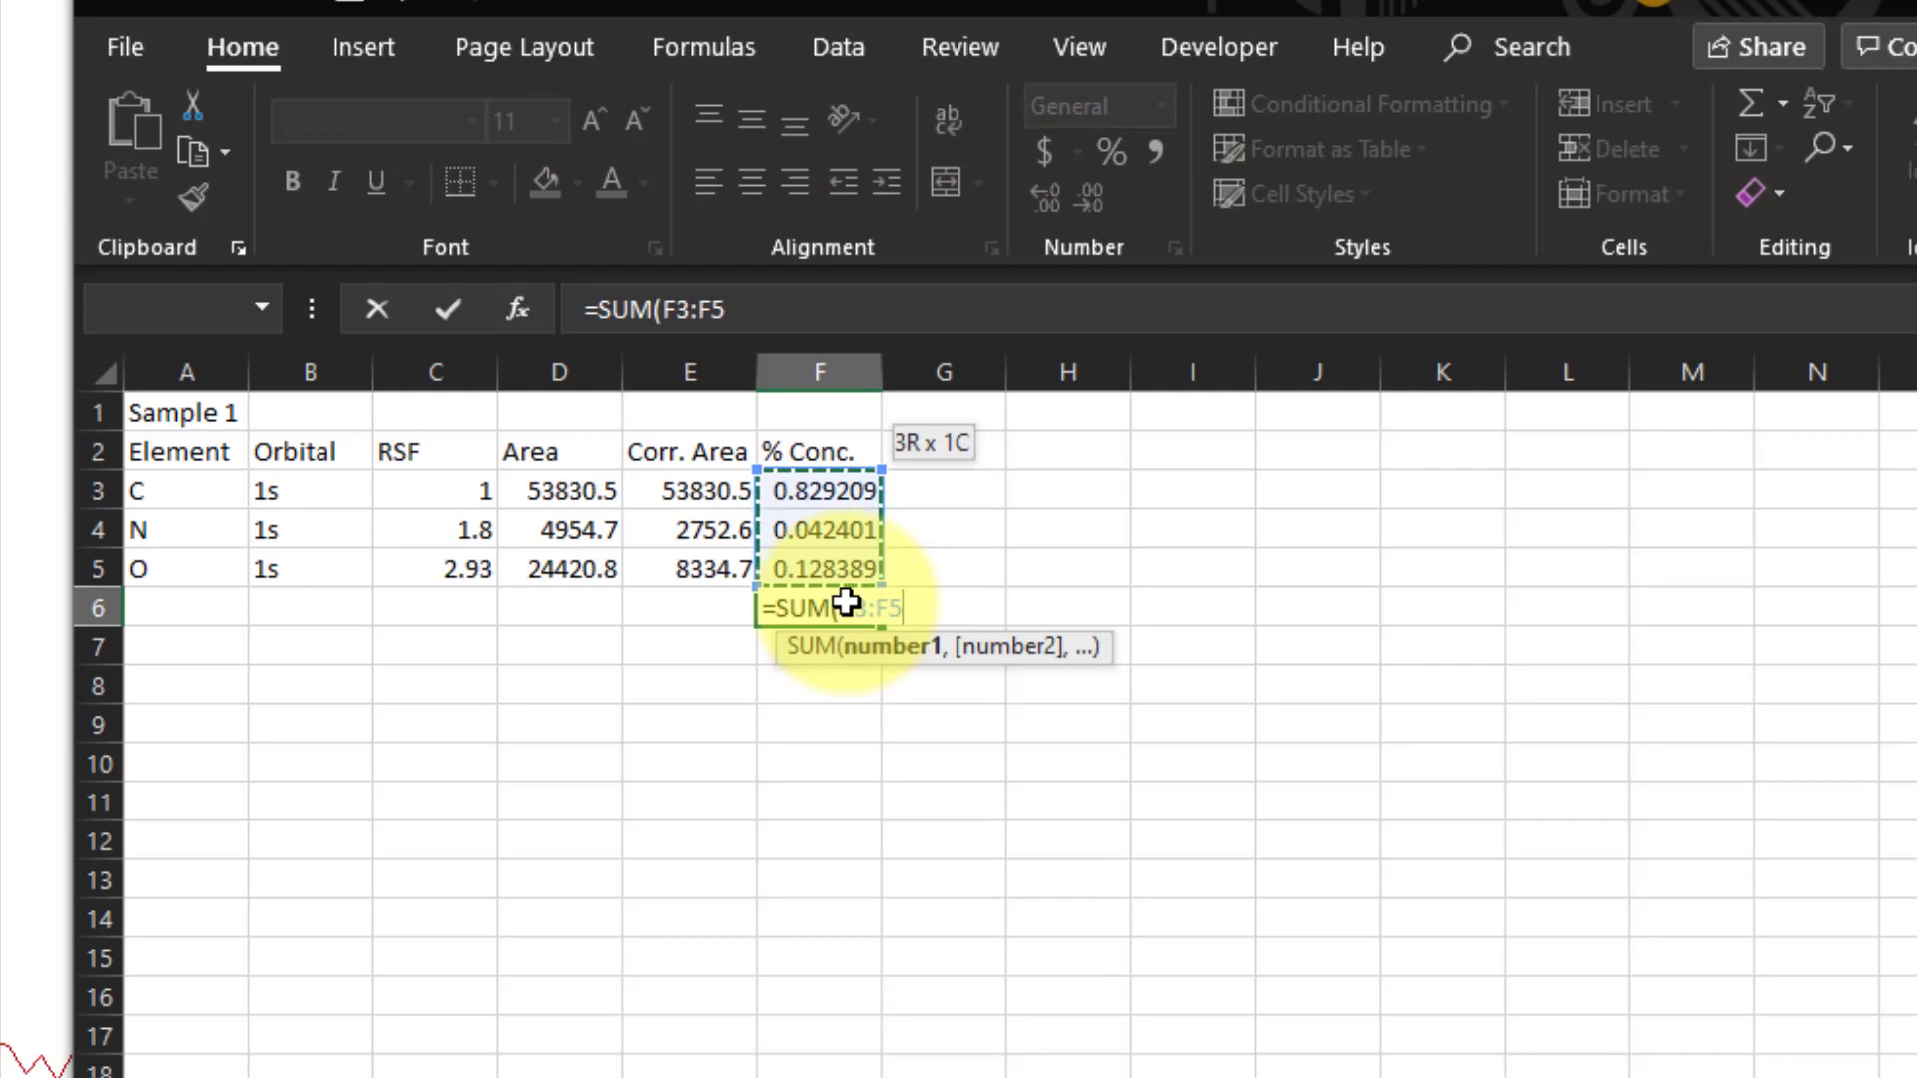
key("Return")
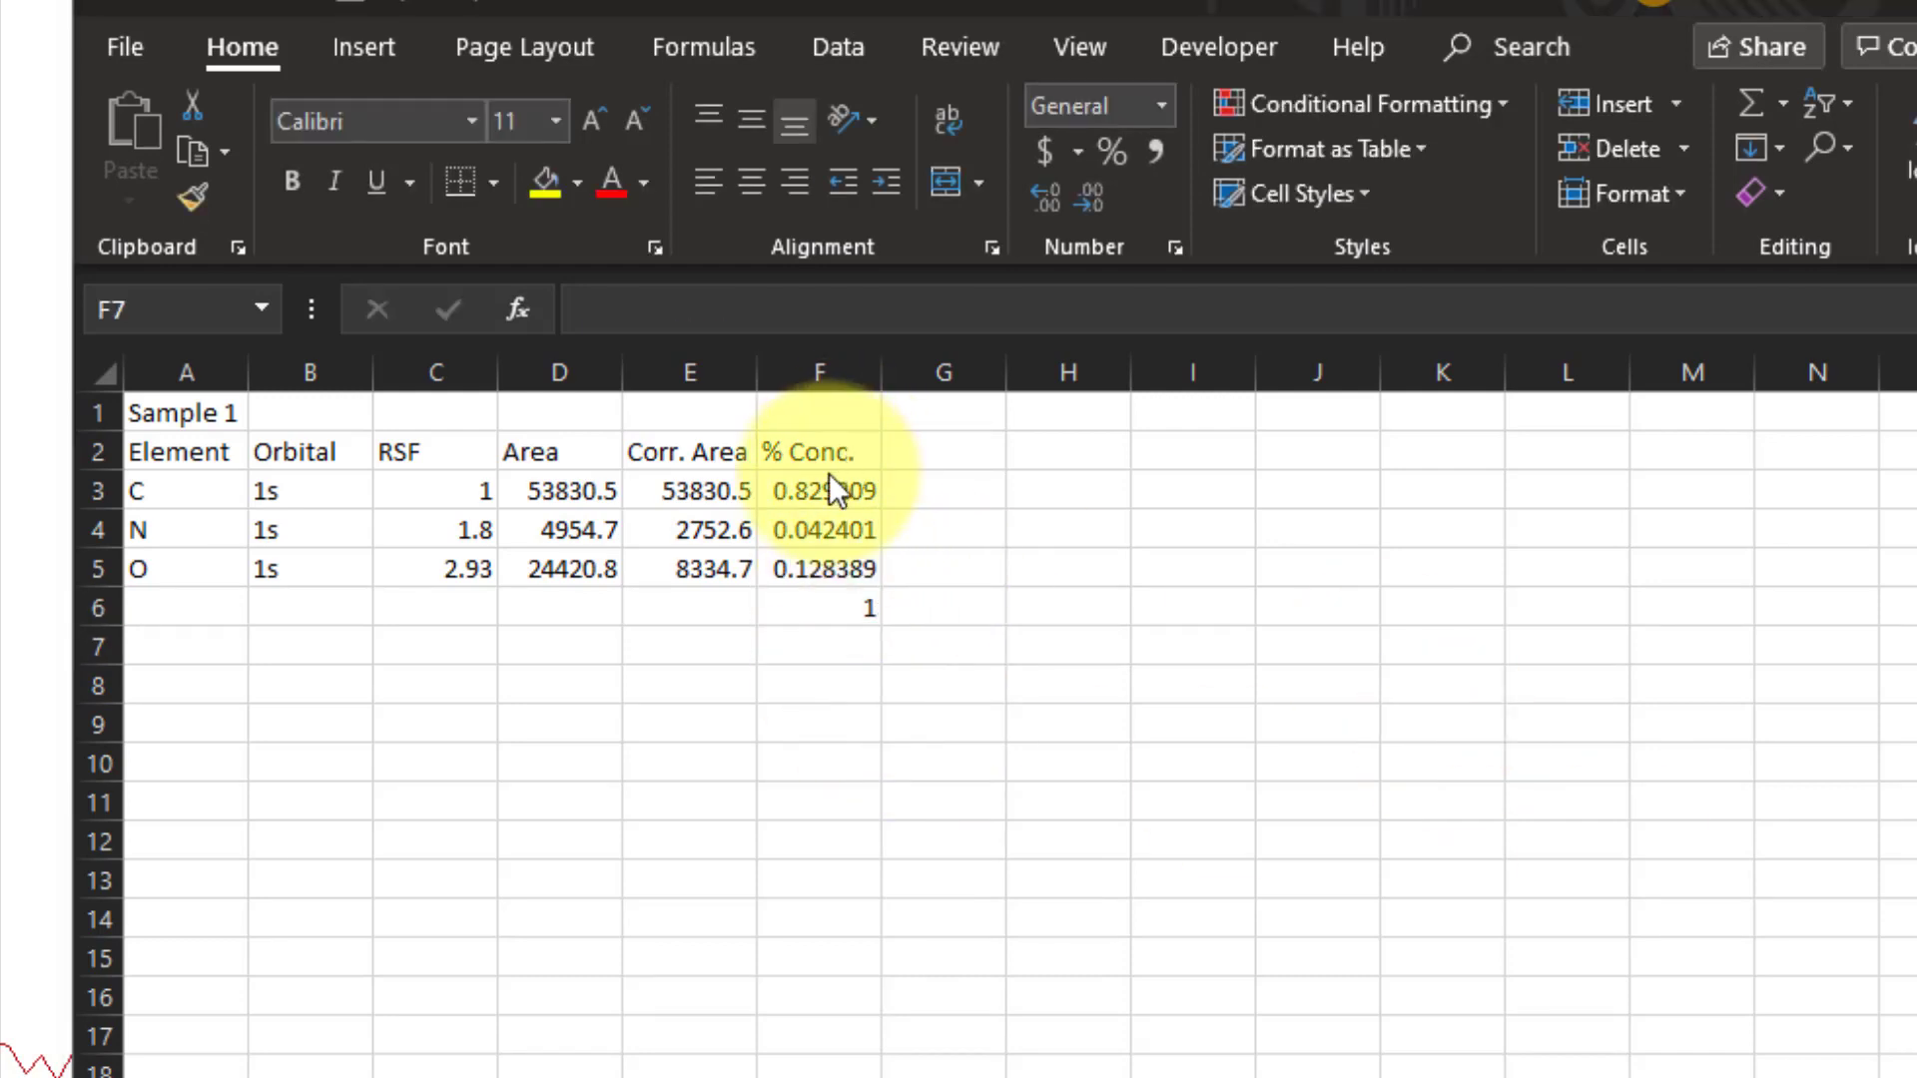
Format the concentrations and their total in F3:F6 as percentages with one decimal place
left_click_drag(829, 484, 847, 606)
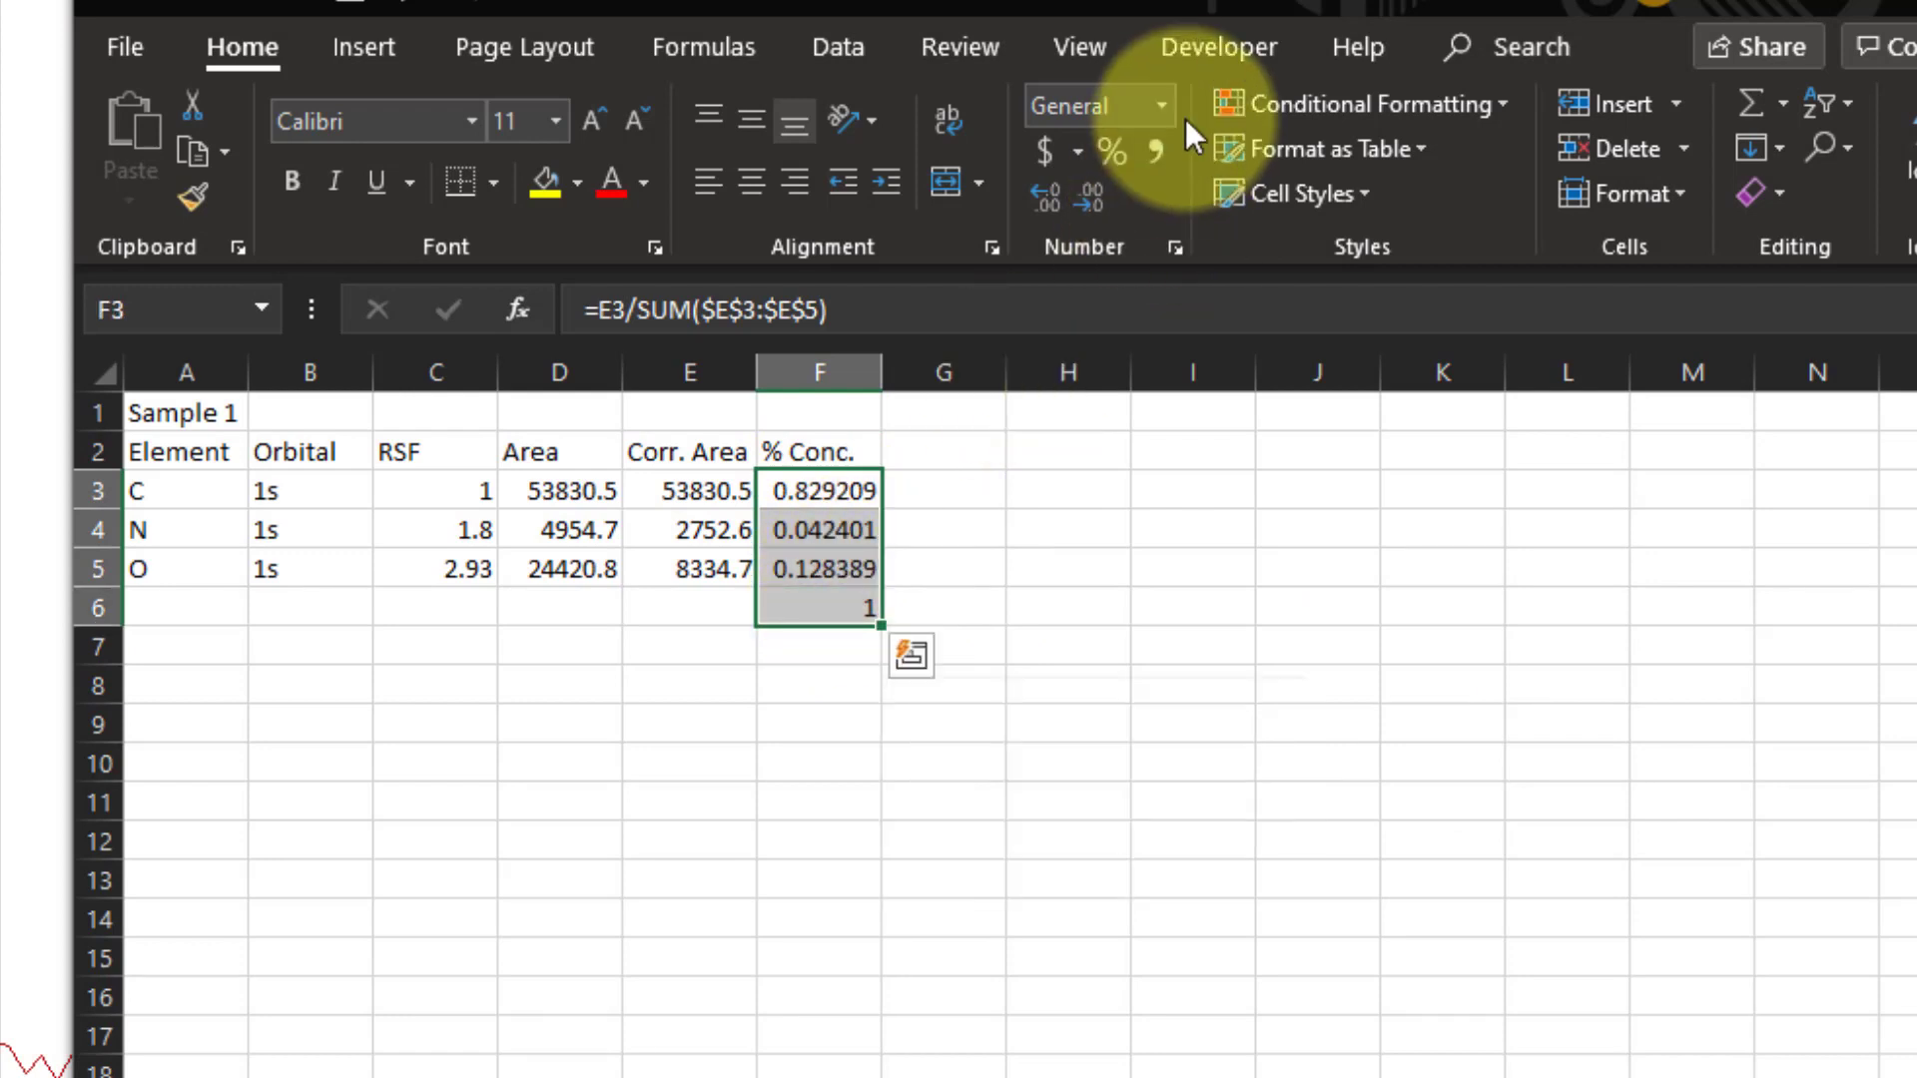
left_click(1112, 152)
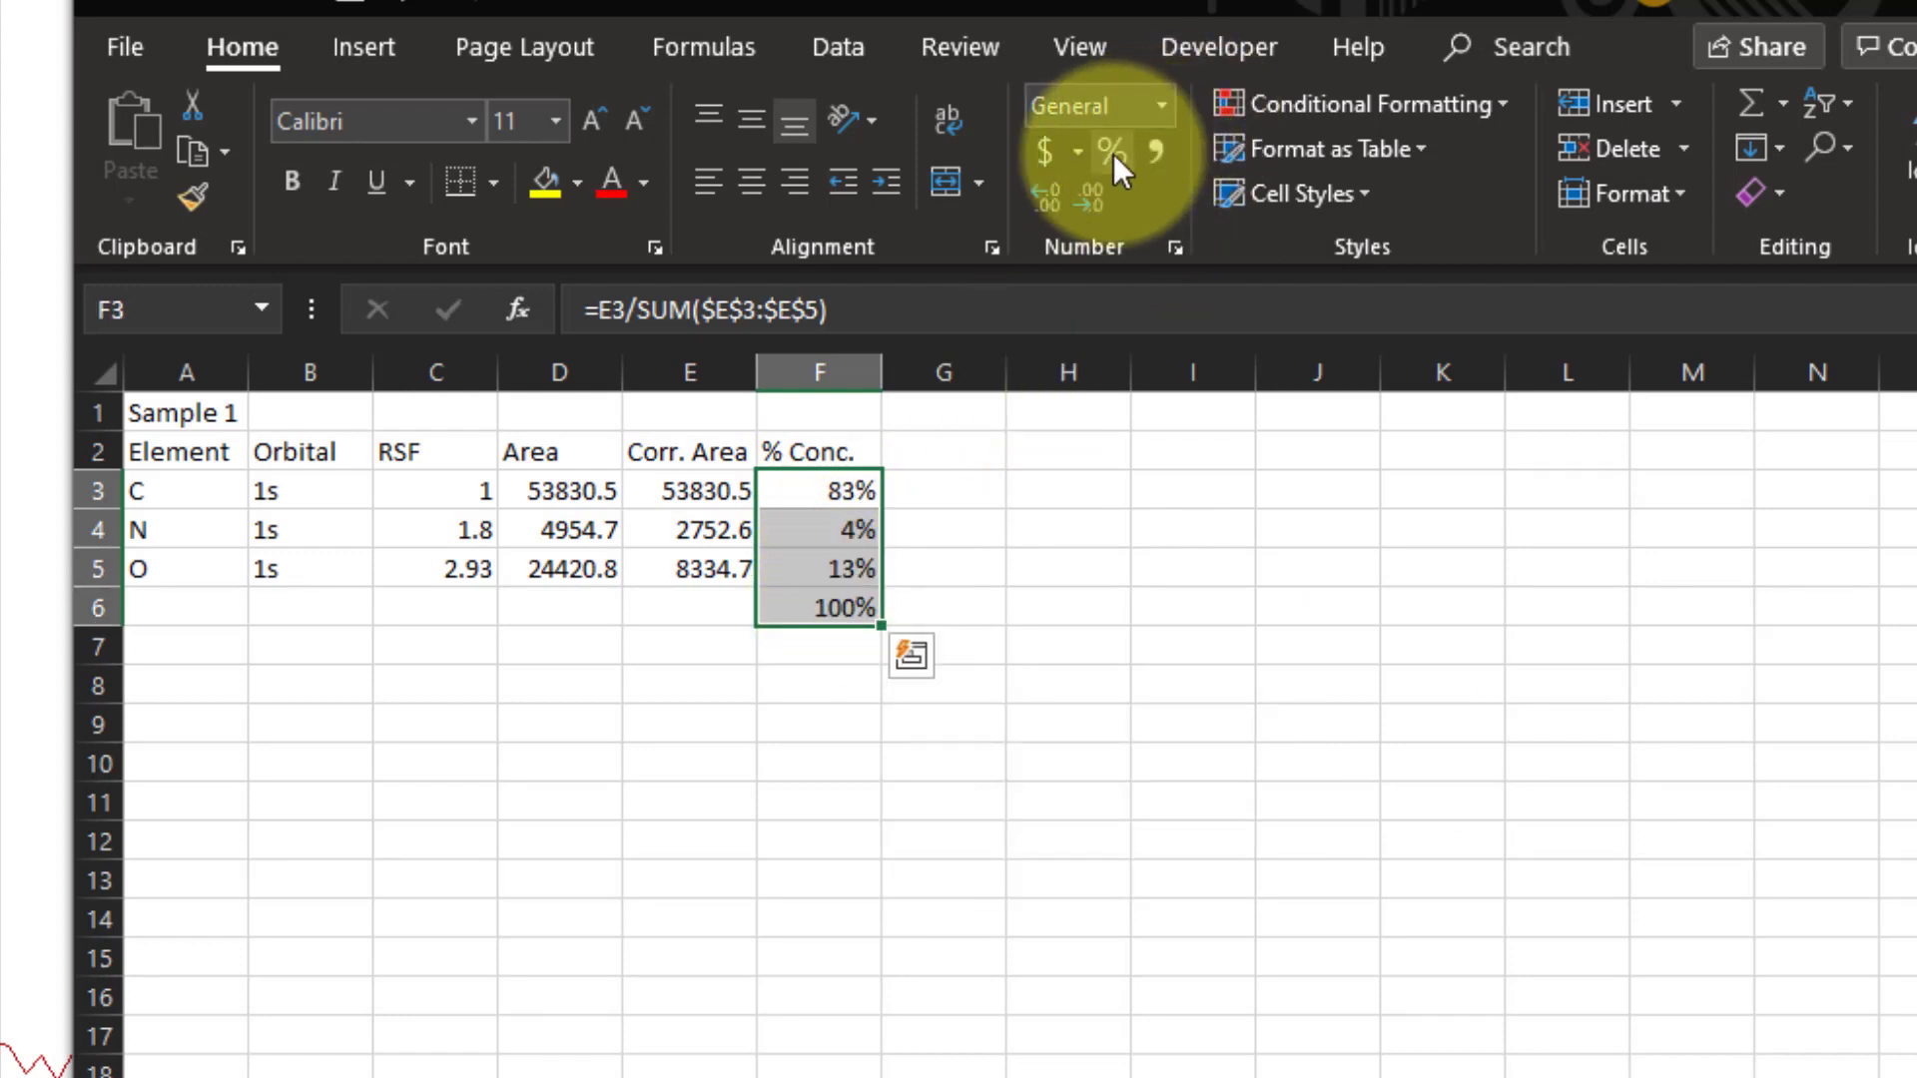
left_click(1044, 188)
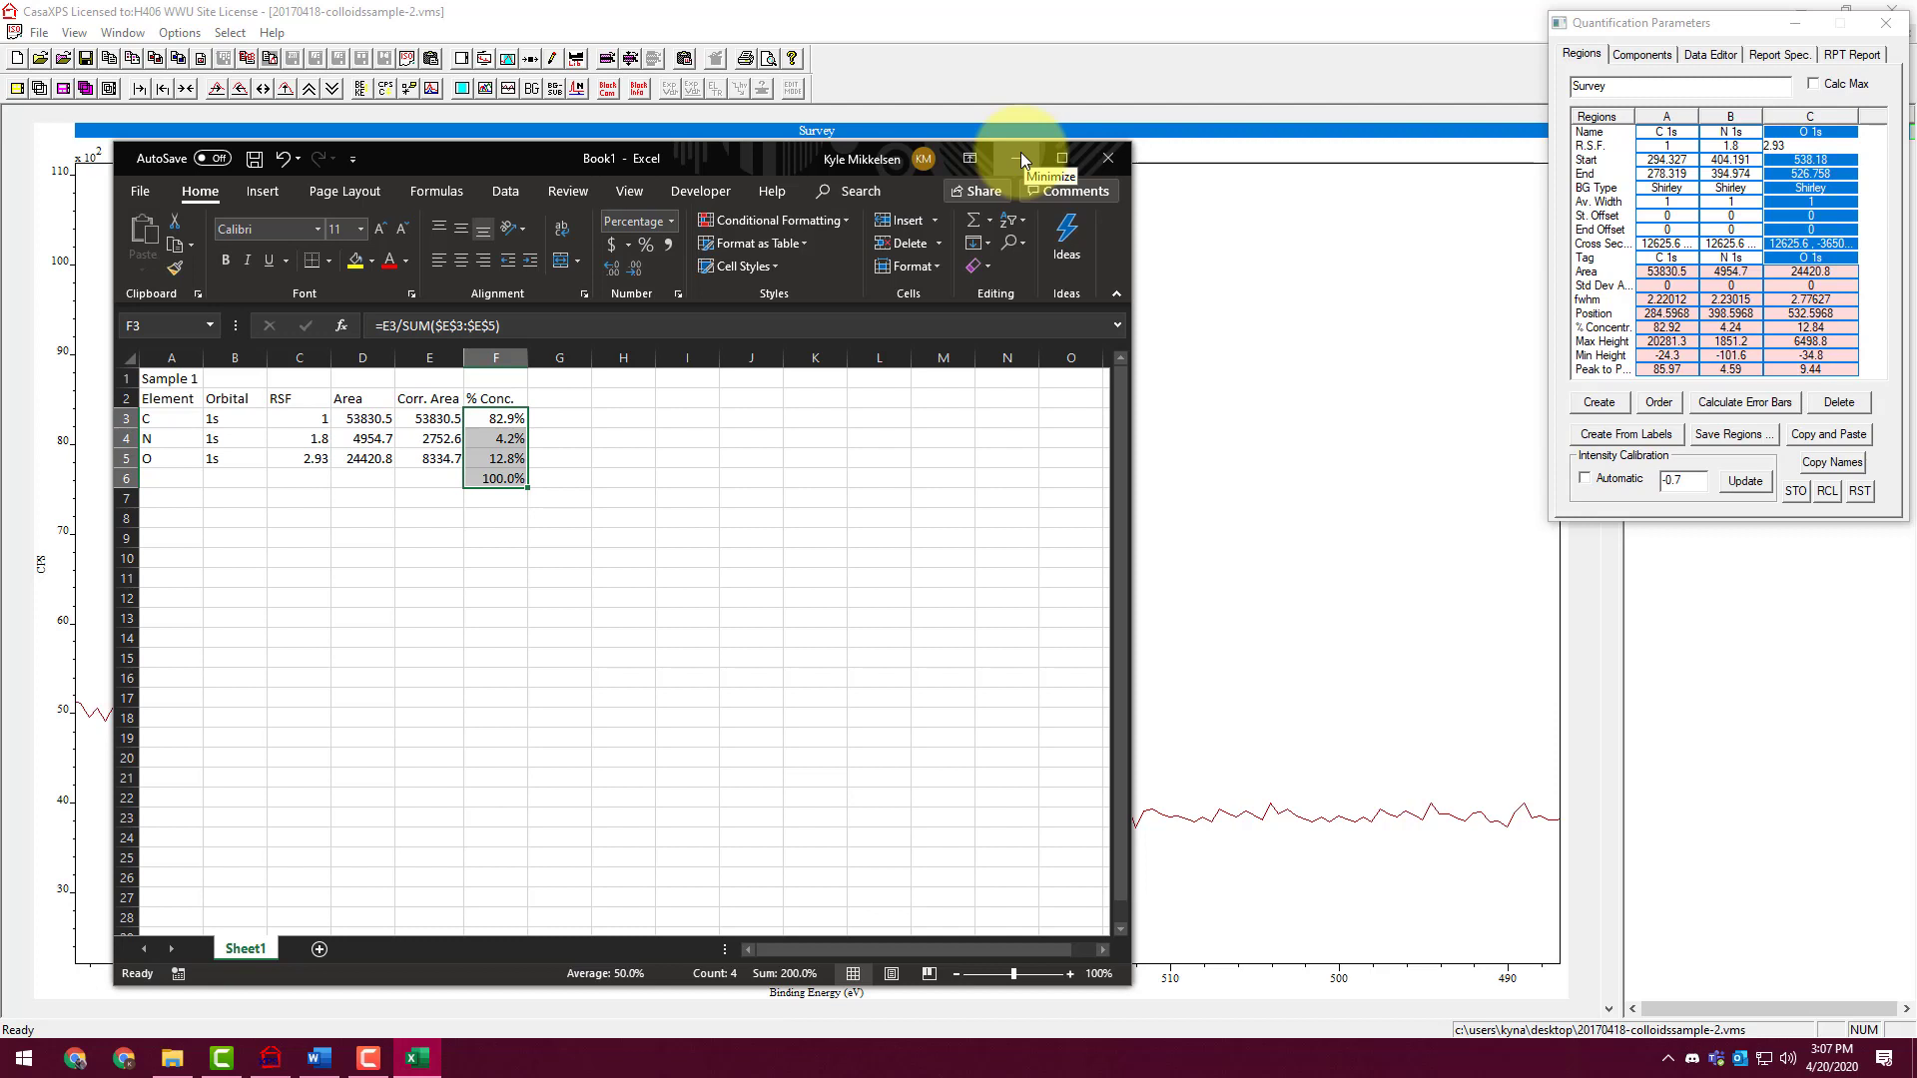
Minimize Excel to return to CasaXPS, restore the full survey and zoom in on the range from about 203 to 112 eV
left_click(1021, 156)
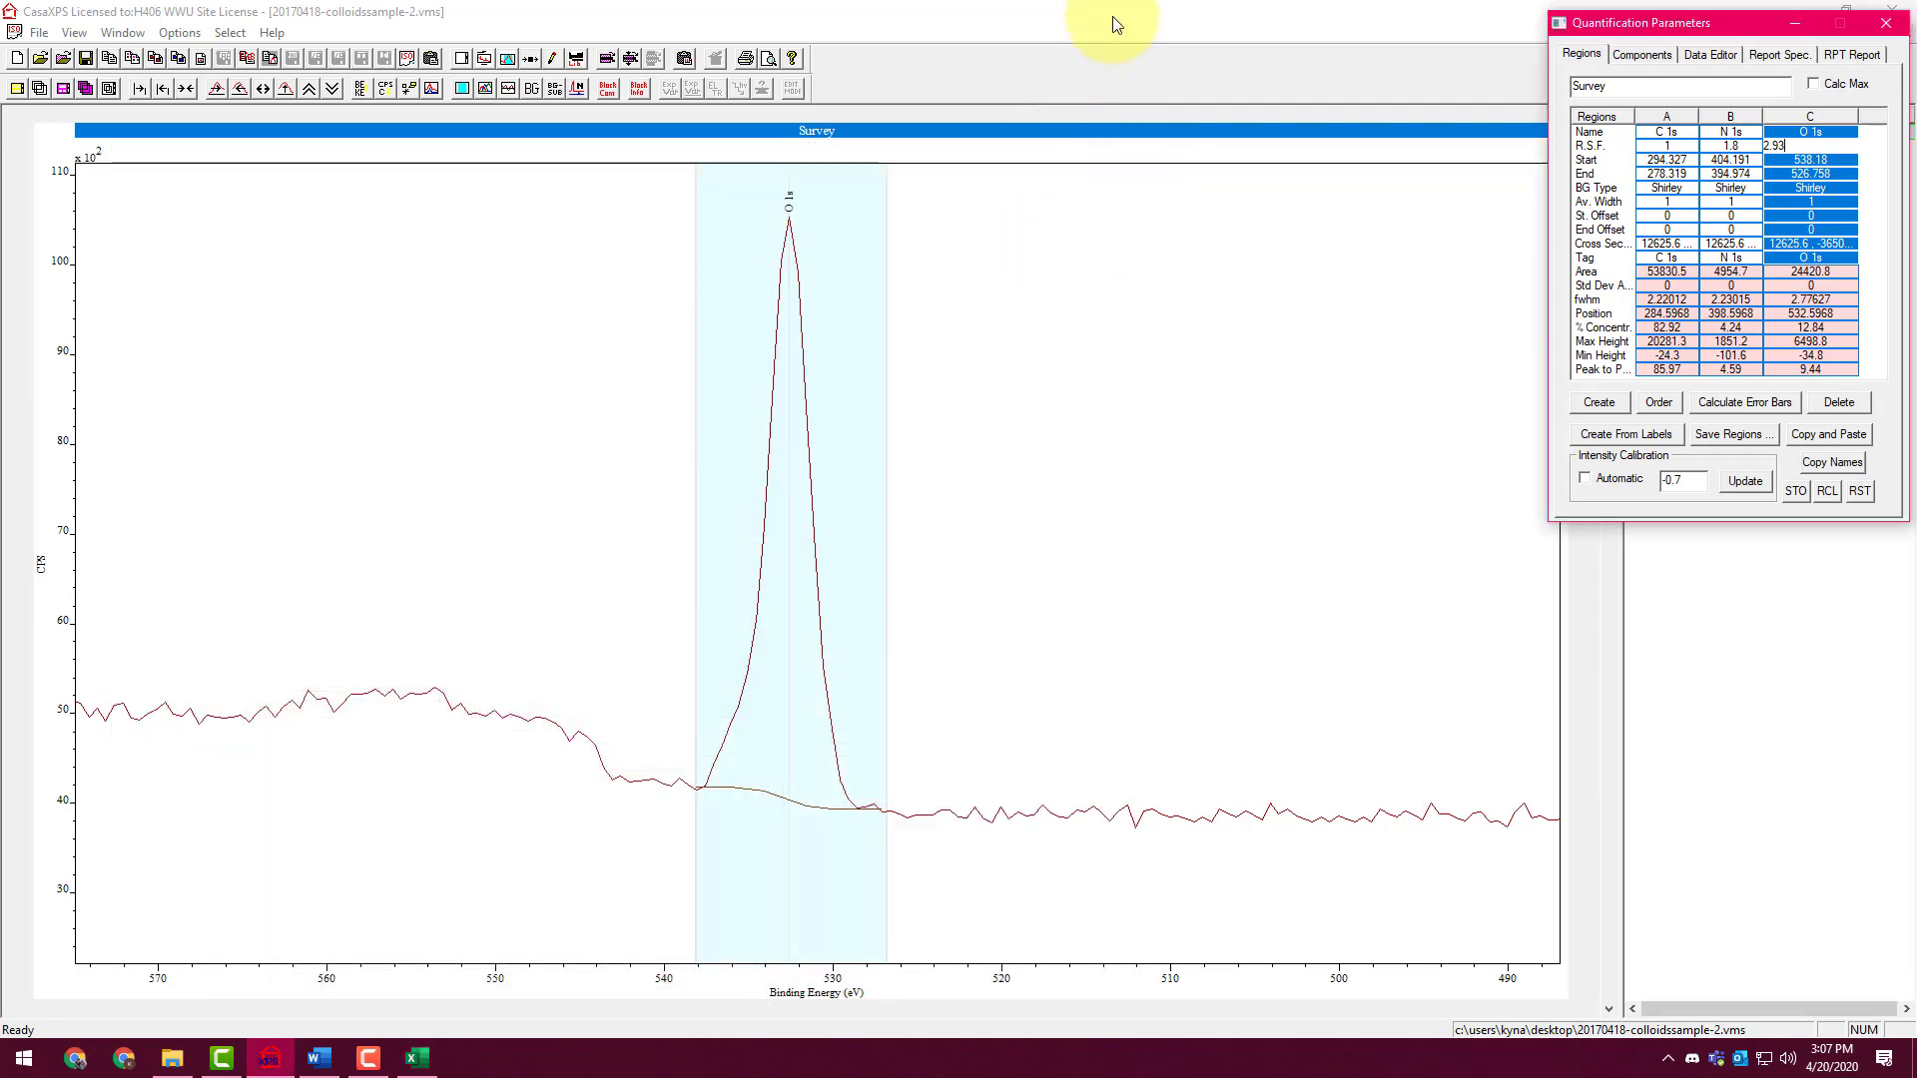
left_click(1262, 30)
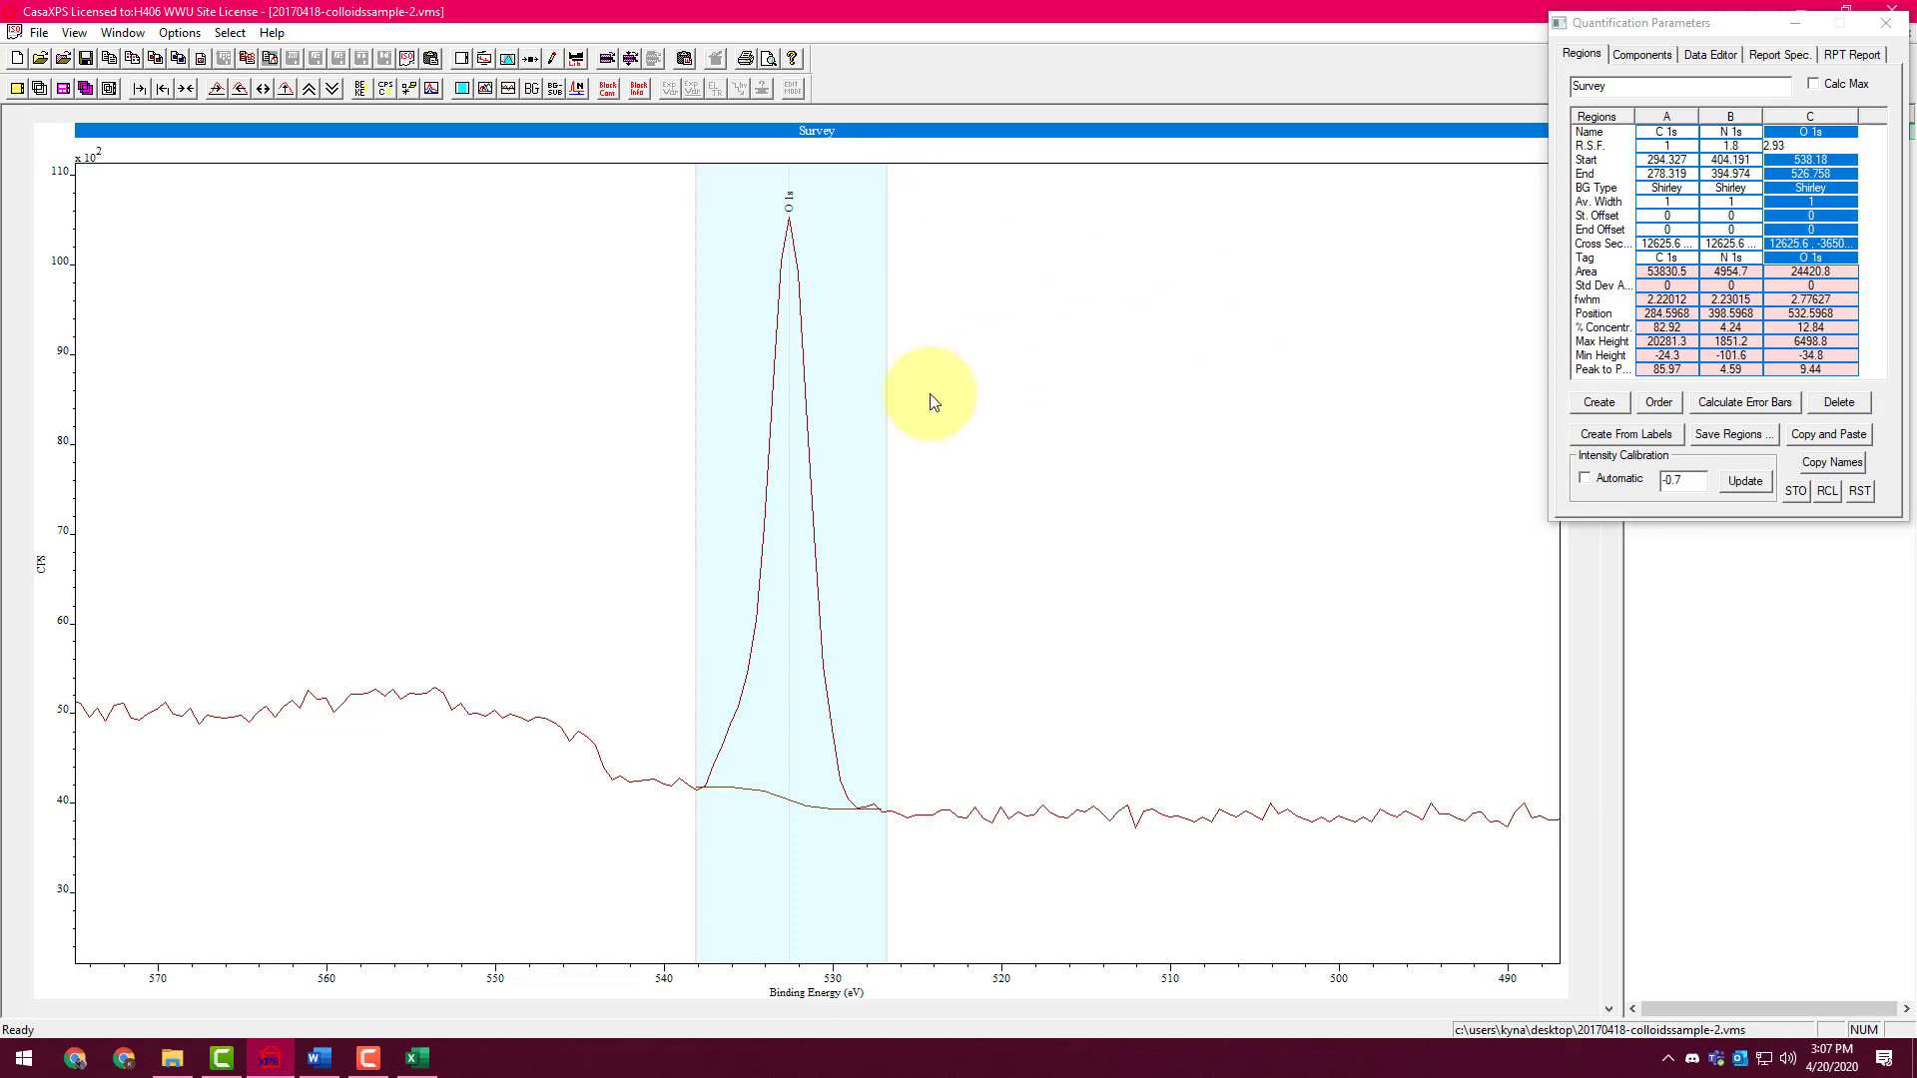
left_click(192, 88)
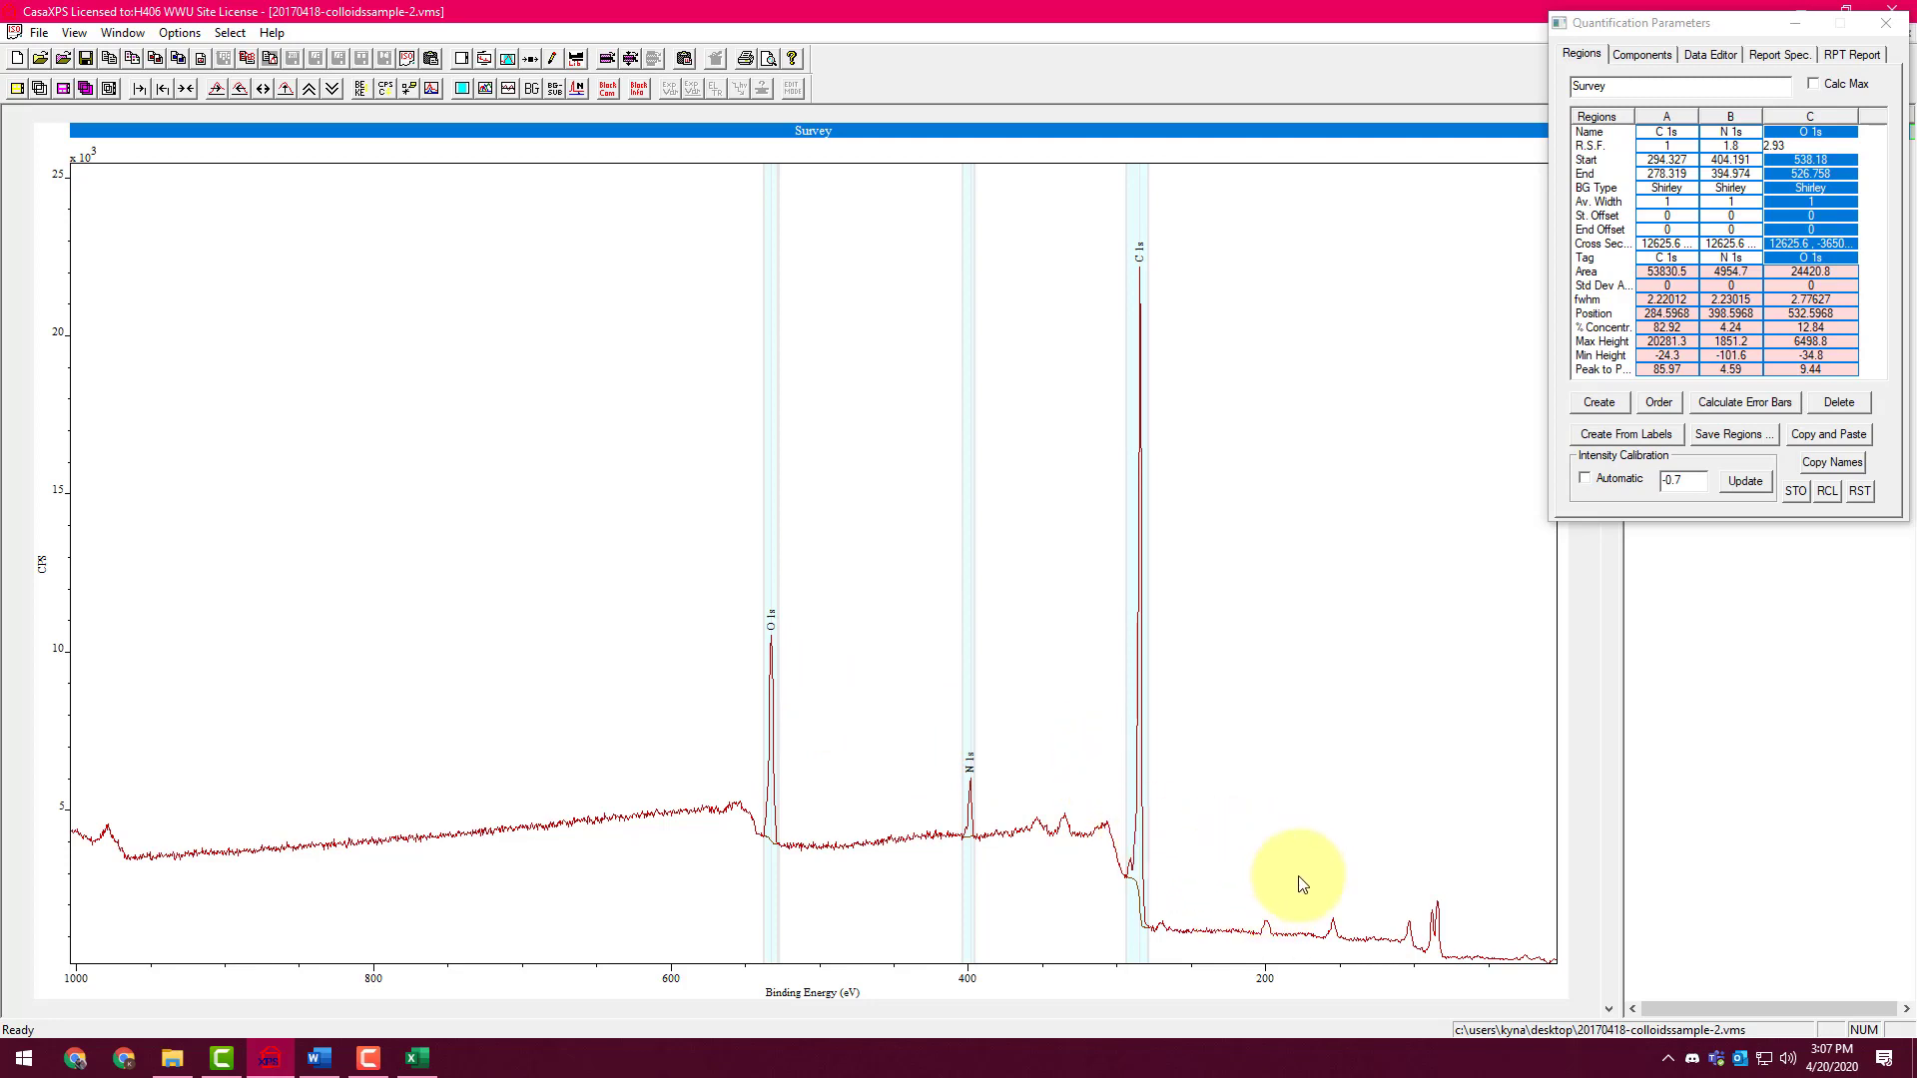
left_click_drag(1262, 863, 1394, 961)
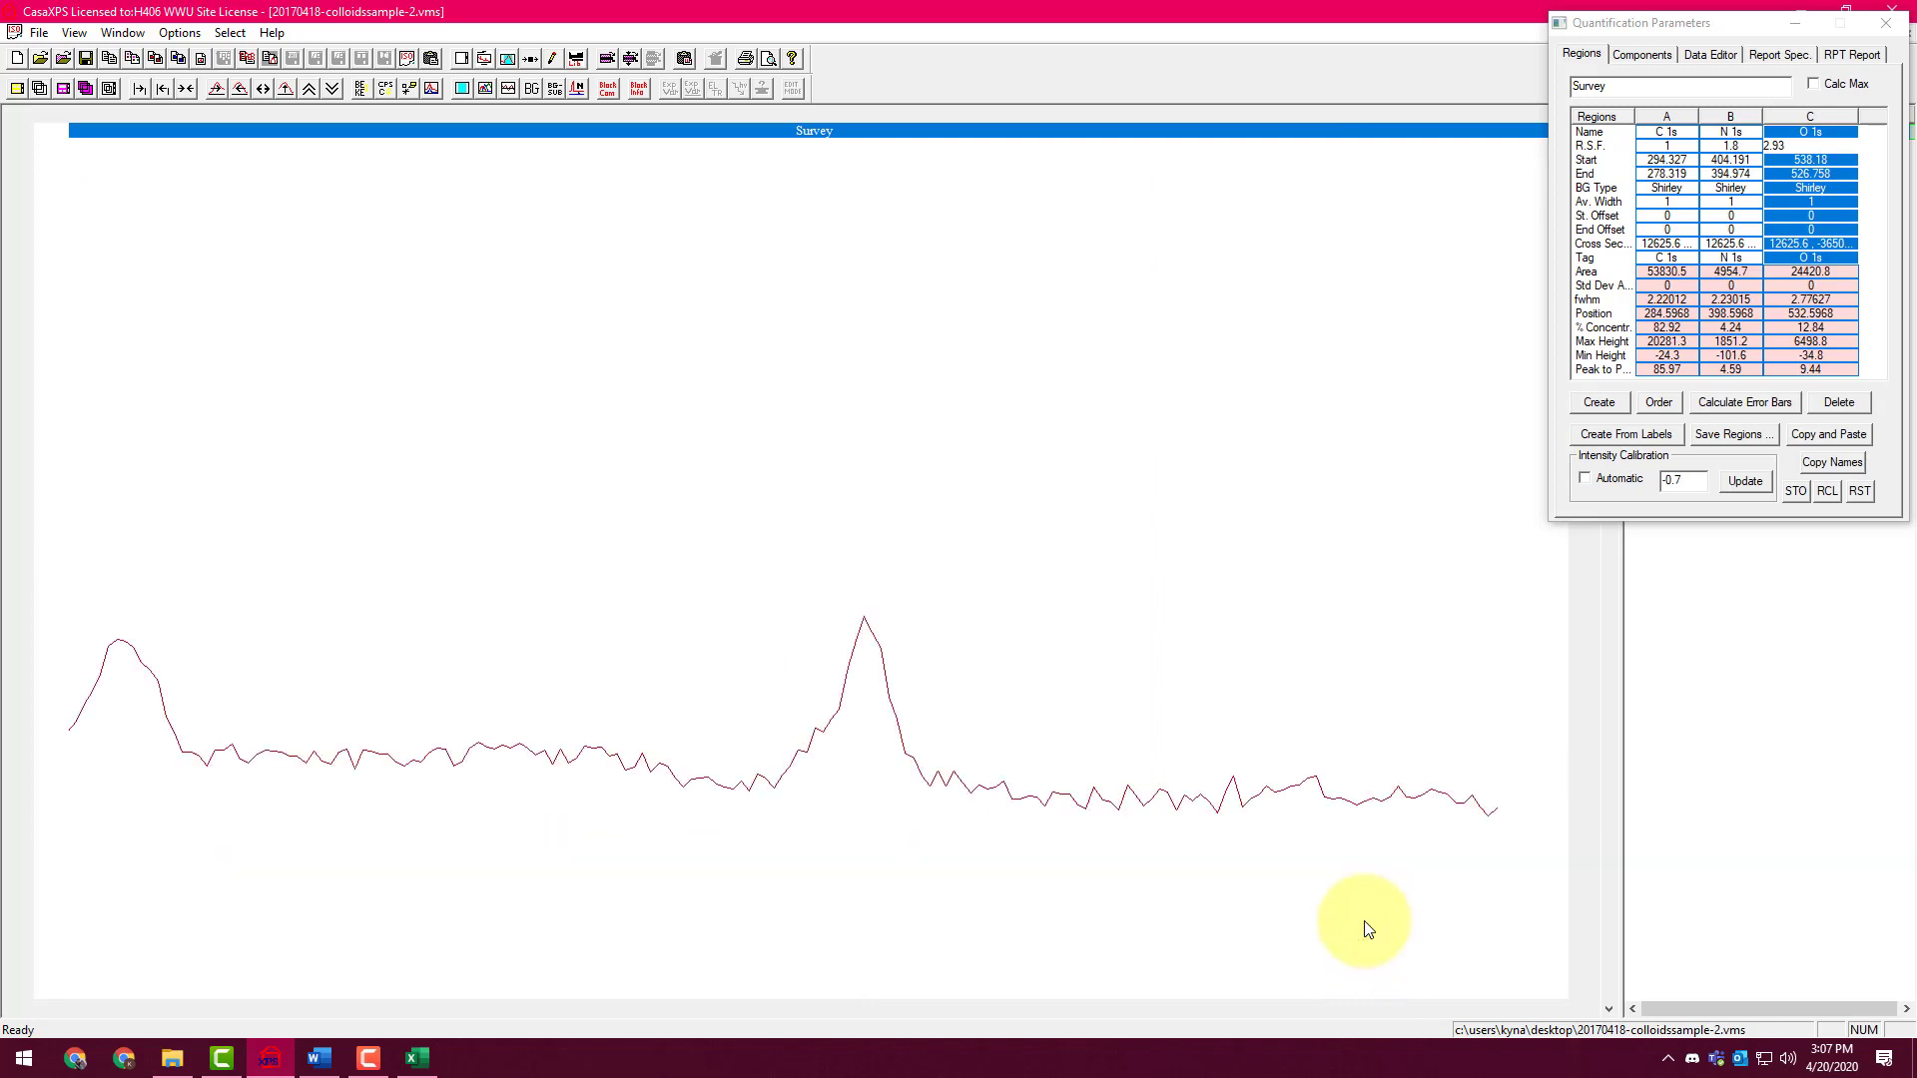
Create a region on the peak near 154.6 eV and narrow its limits to about 161.2 and 149.0 eV
left_click(1597, 402)
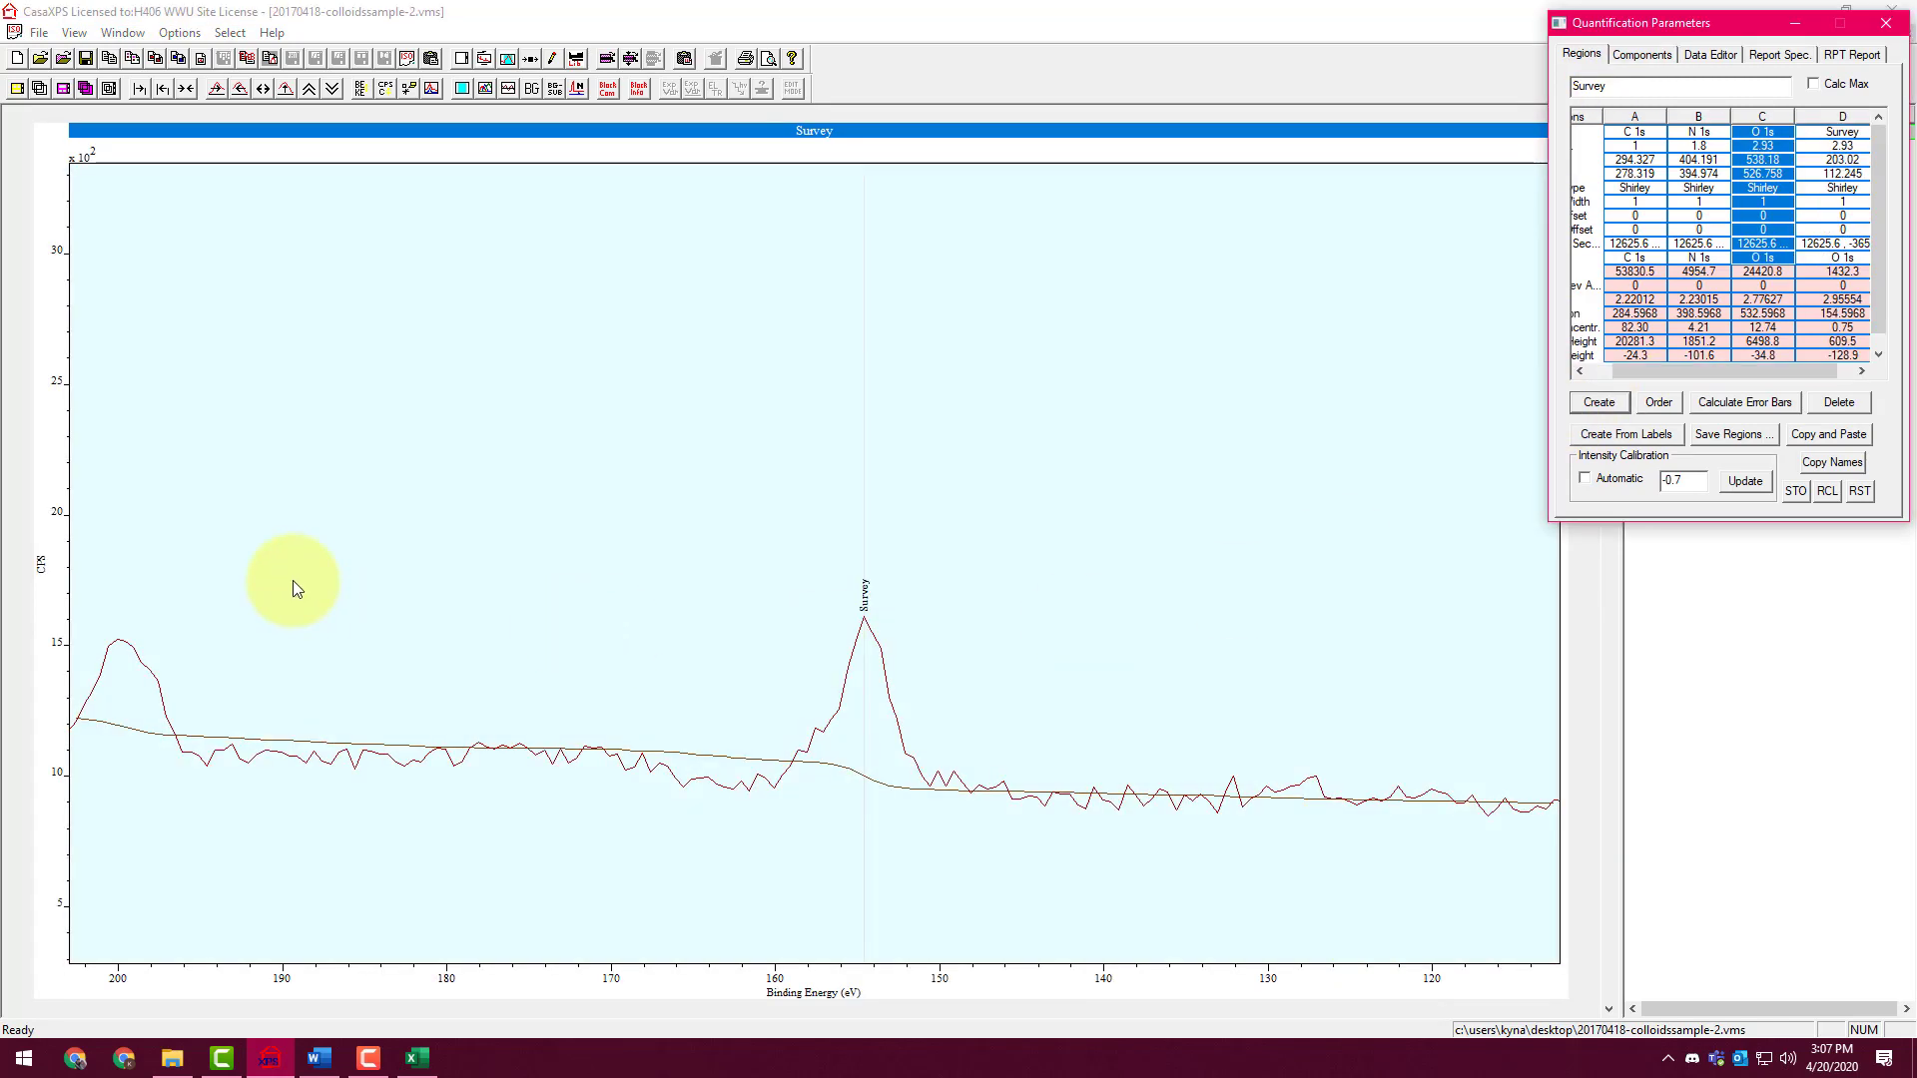
left_click_drag(68, 606, 757, 715)
left_click_drag(1560, 687, 954, 771)
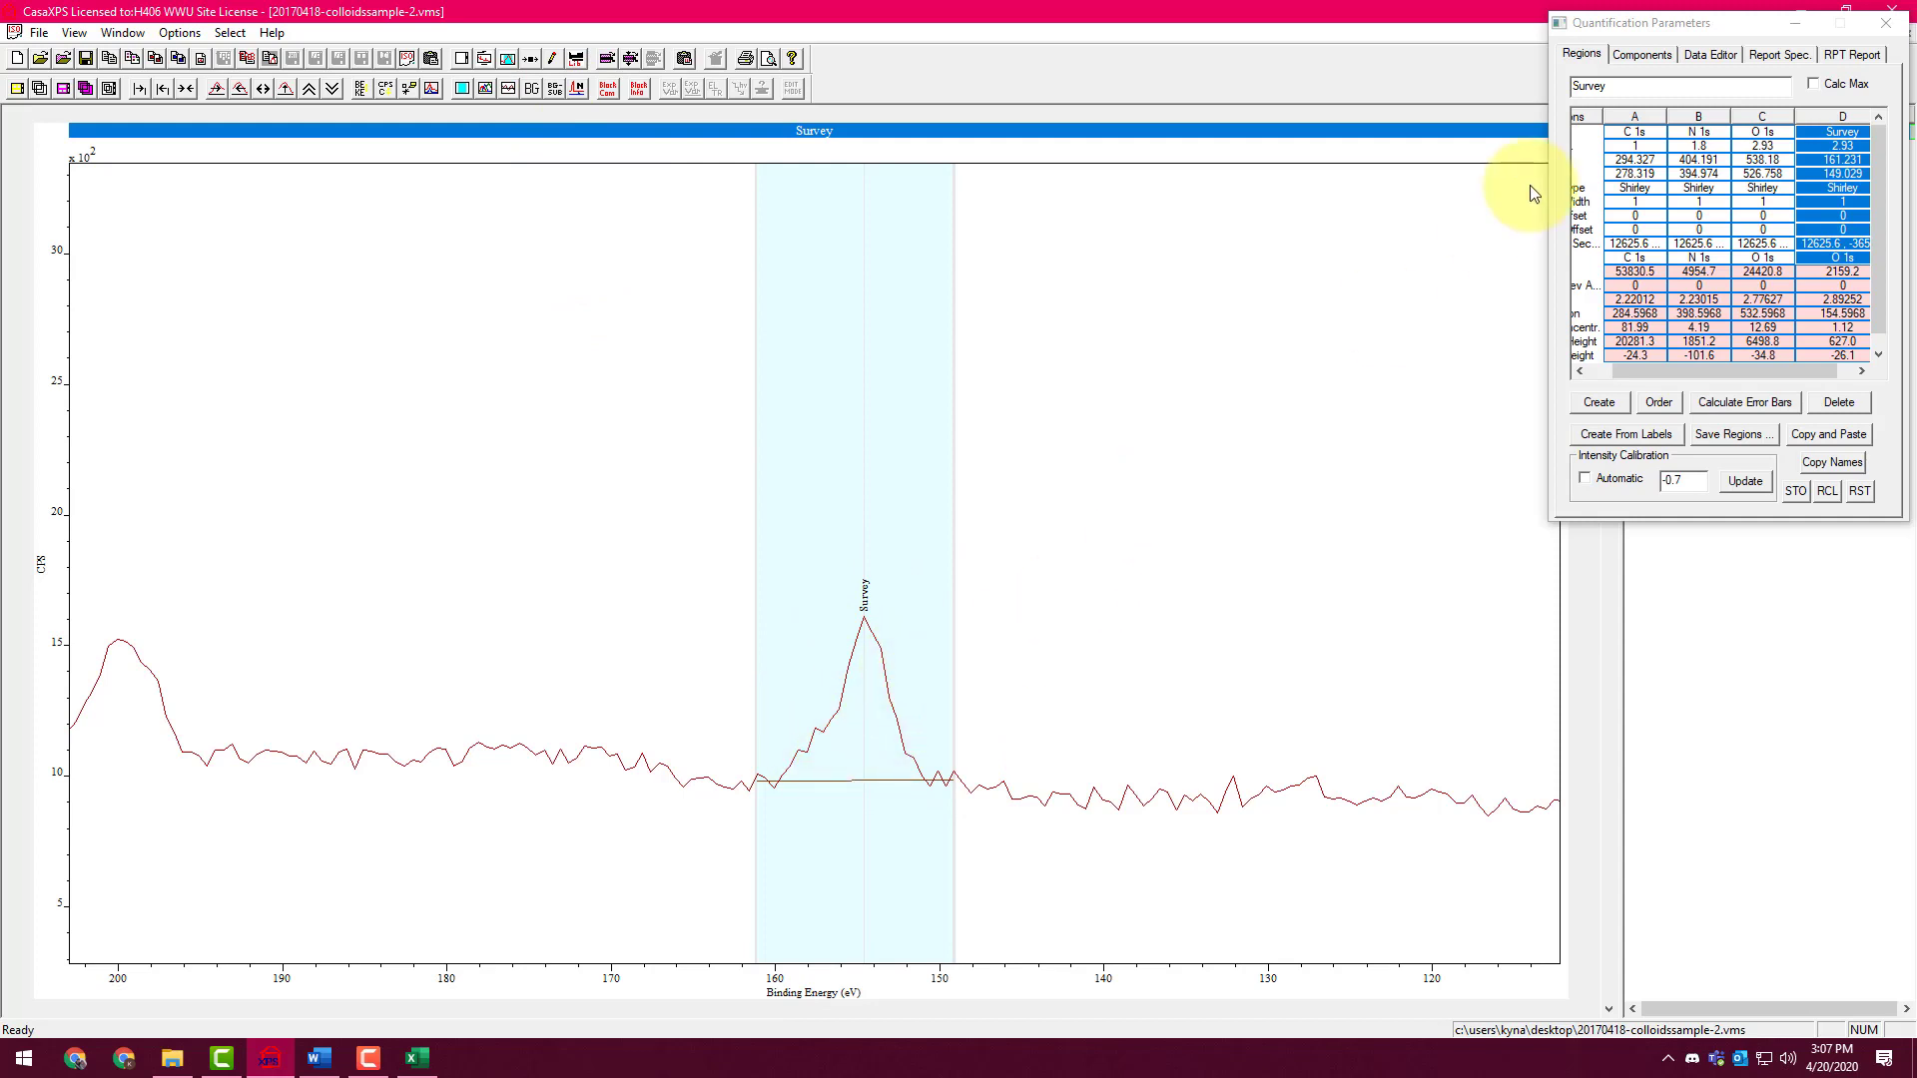
Create a synthetic component on the 154.6 eV peak and adjust it to about 2.65 eV FWHM, area 1018.6 and position 153.8 eV
left_click(1640, 54)
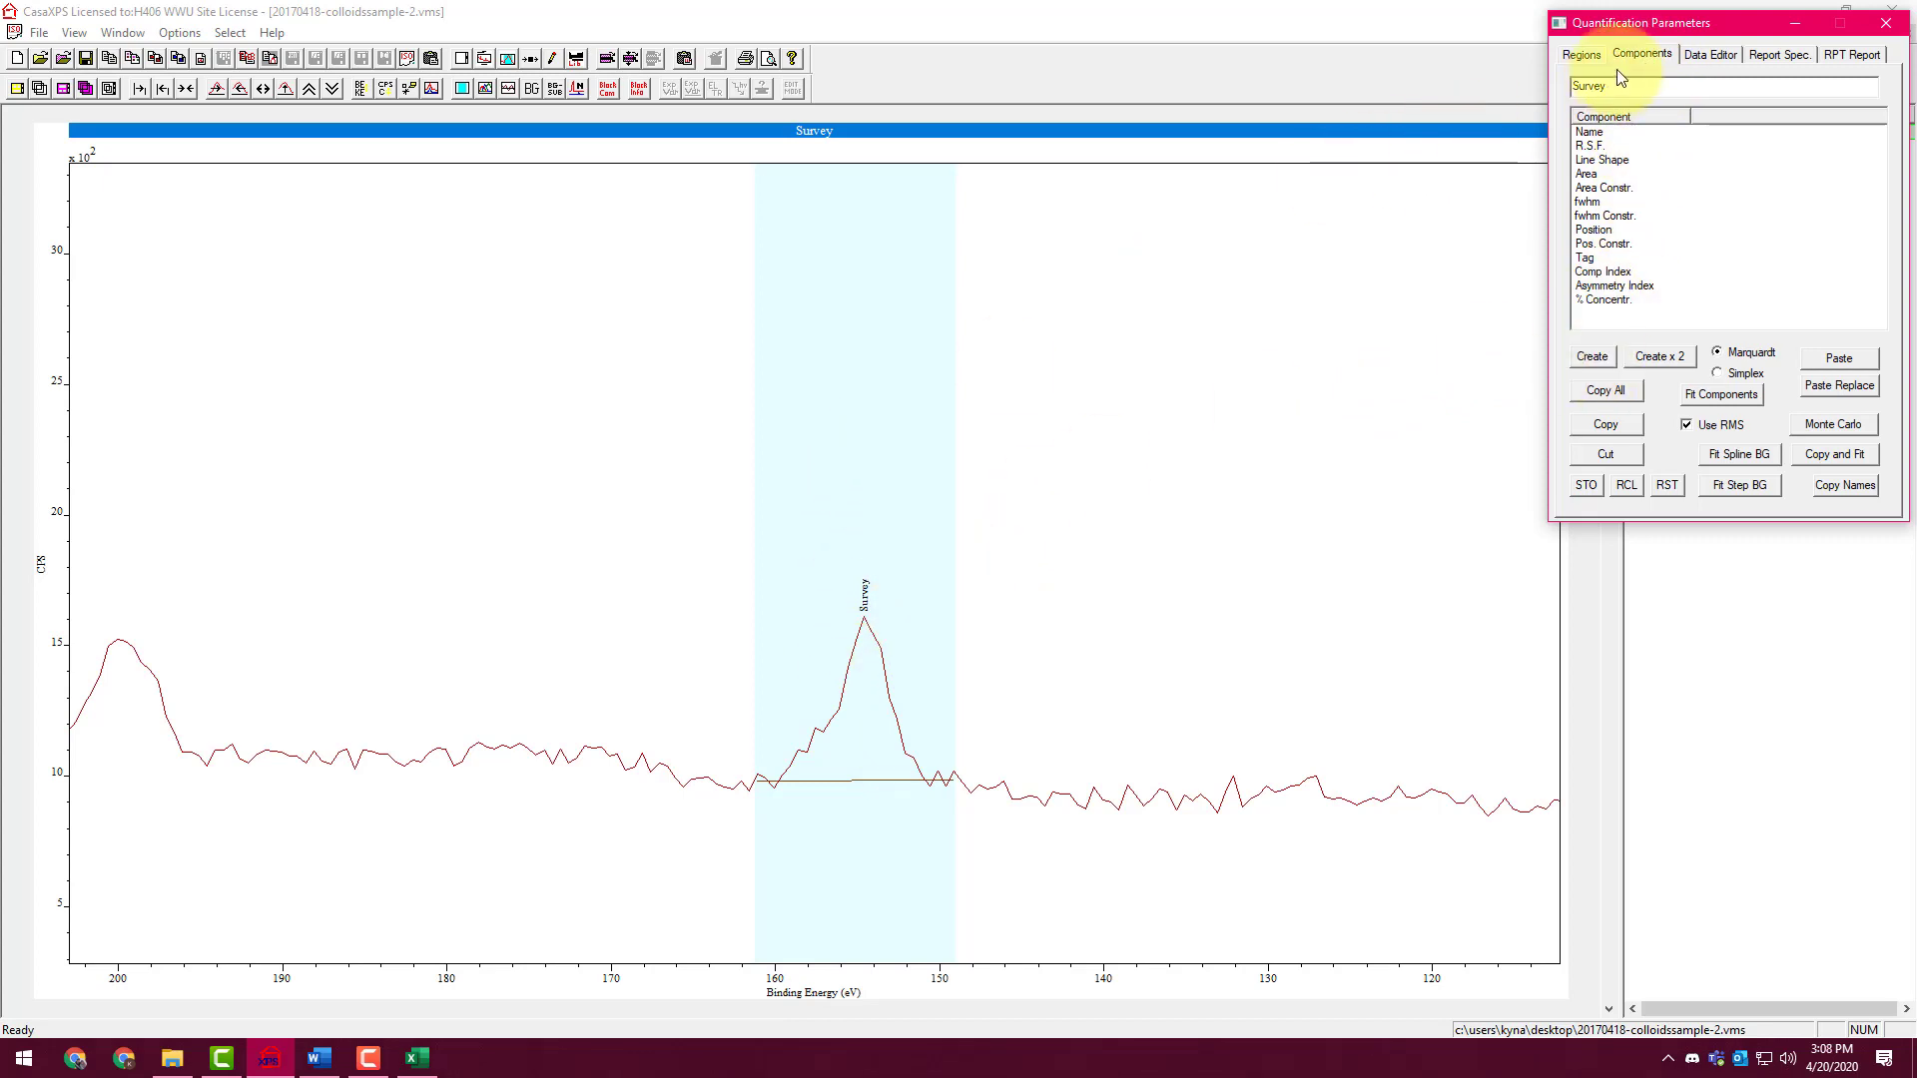
left_click_drag(879, 493, 959, 512)
left_click(186, 87)
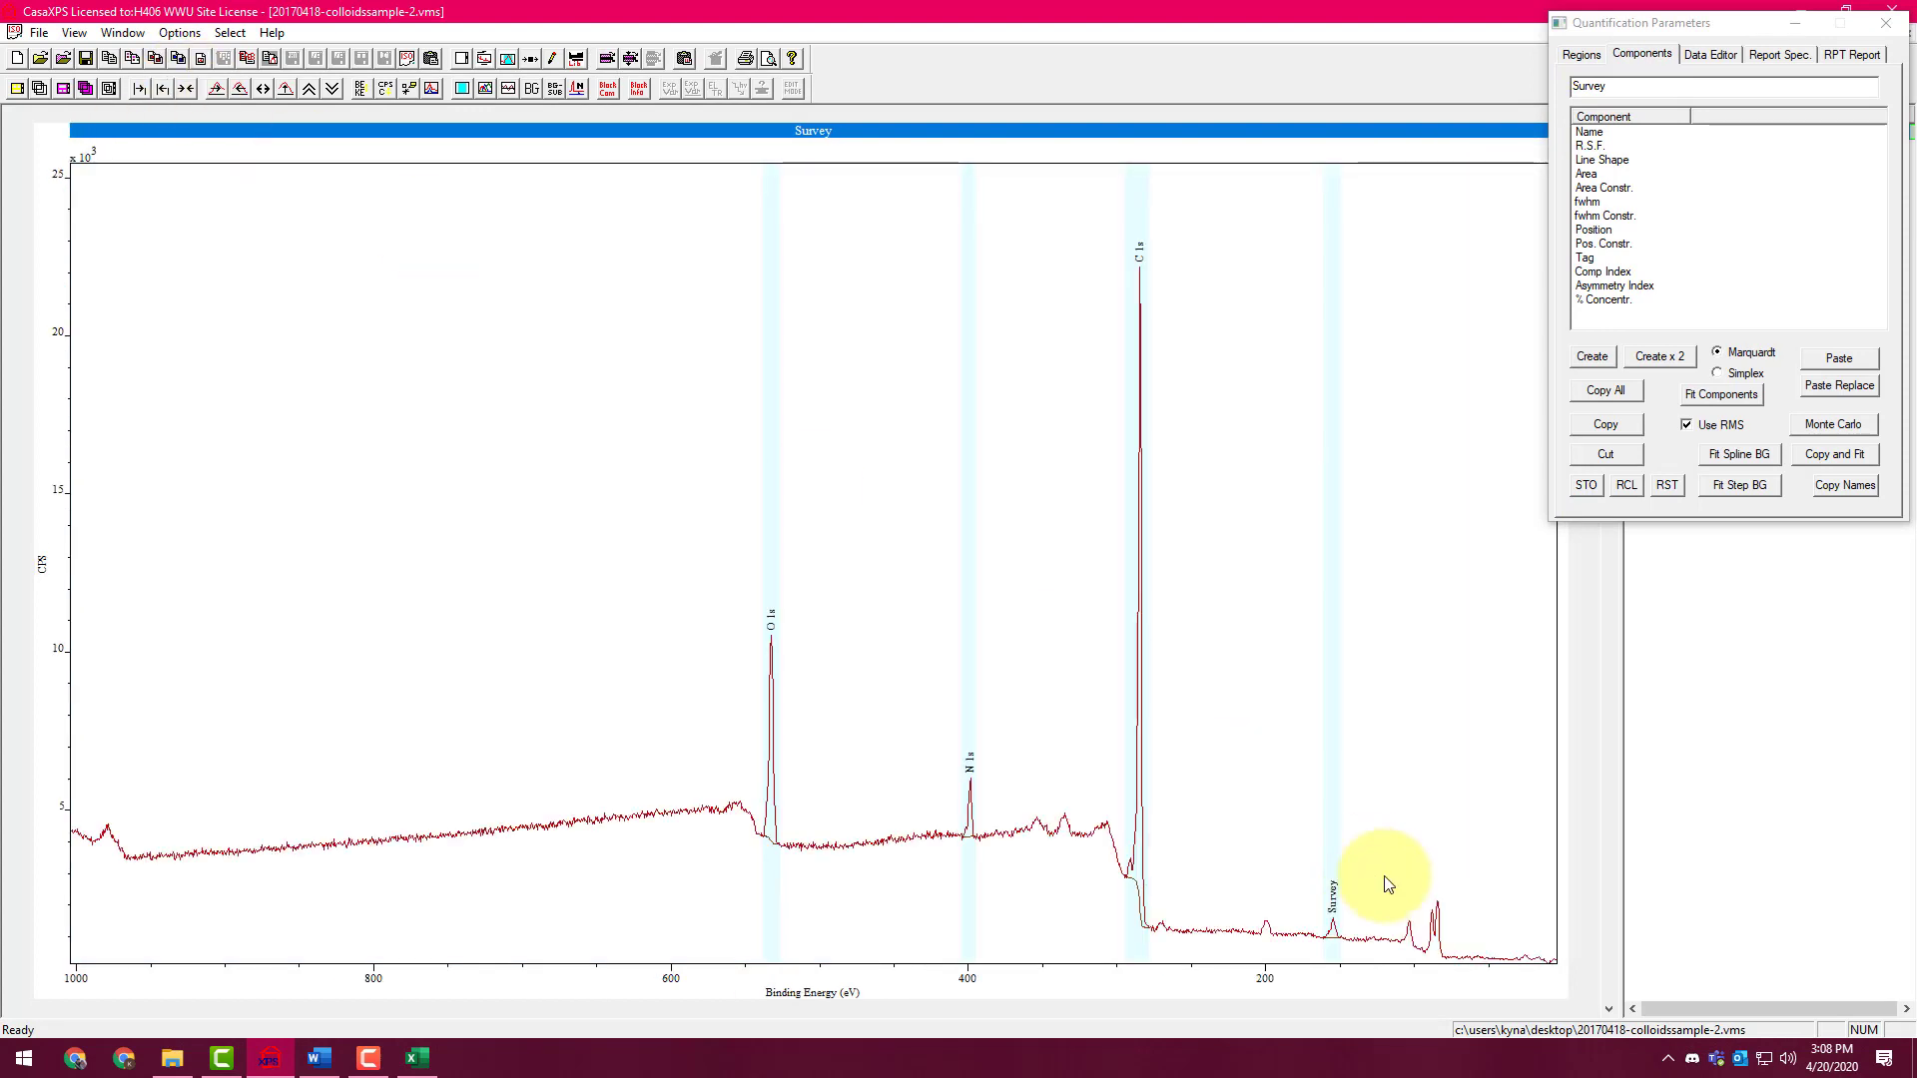
left_click_drag(1263, 847, 1417, 946)
left_click(1416, 951)
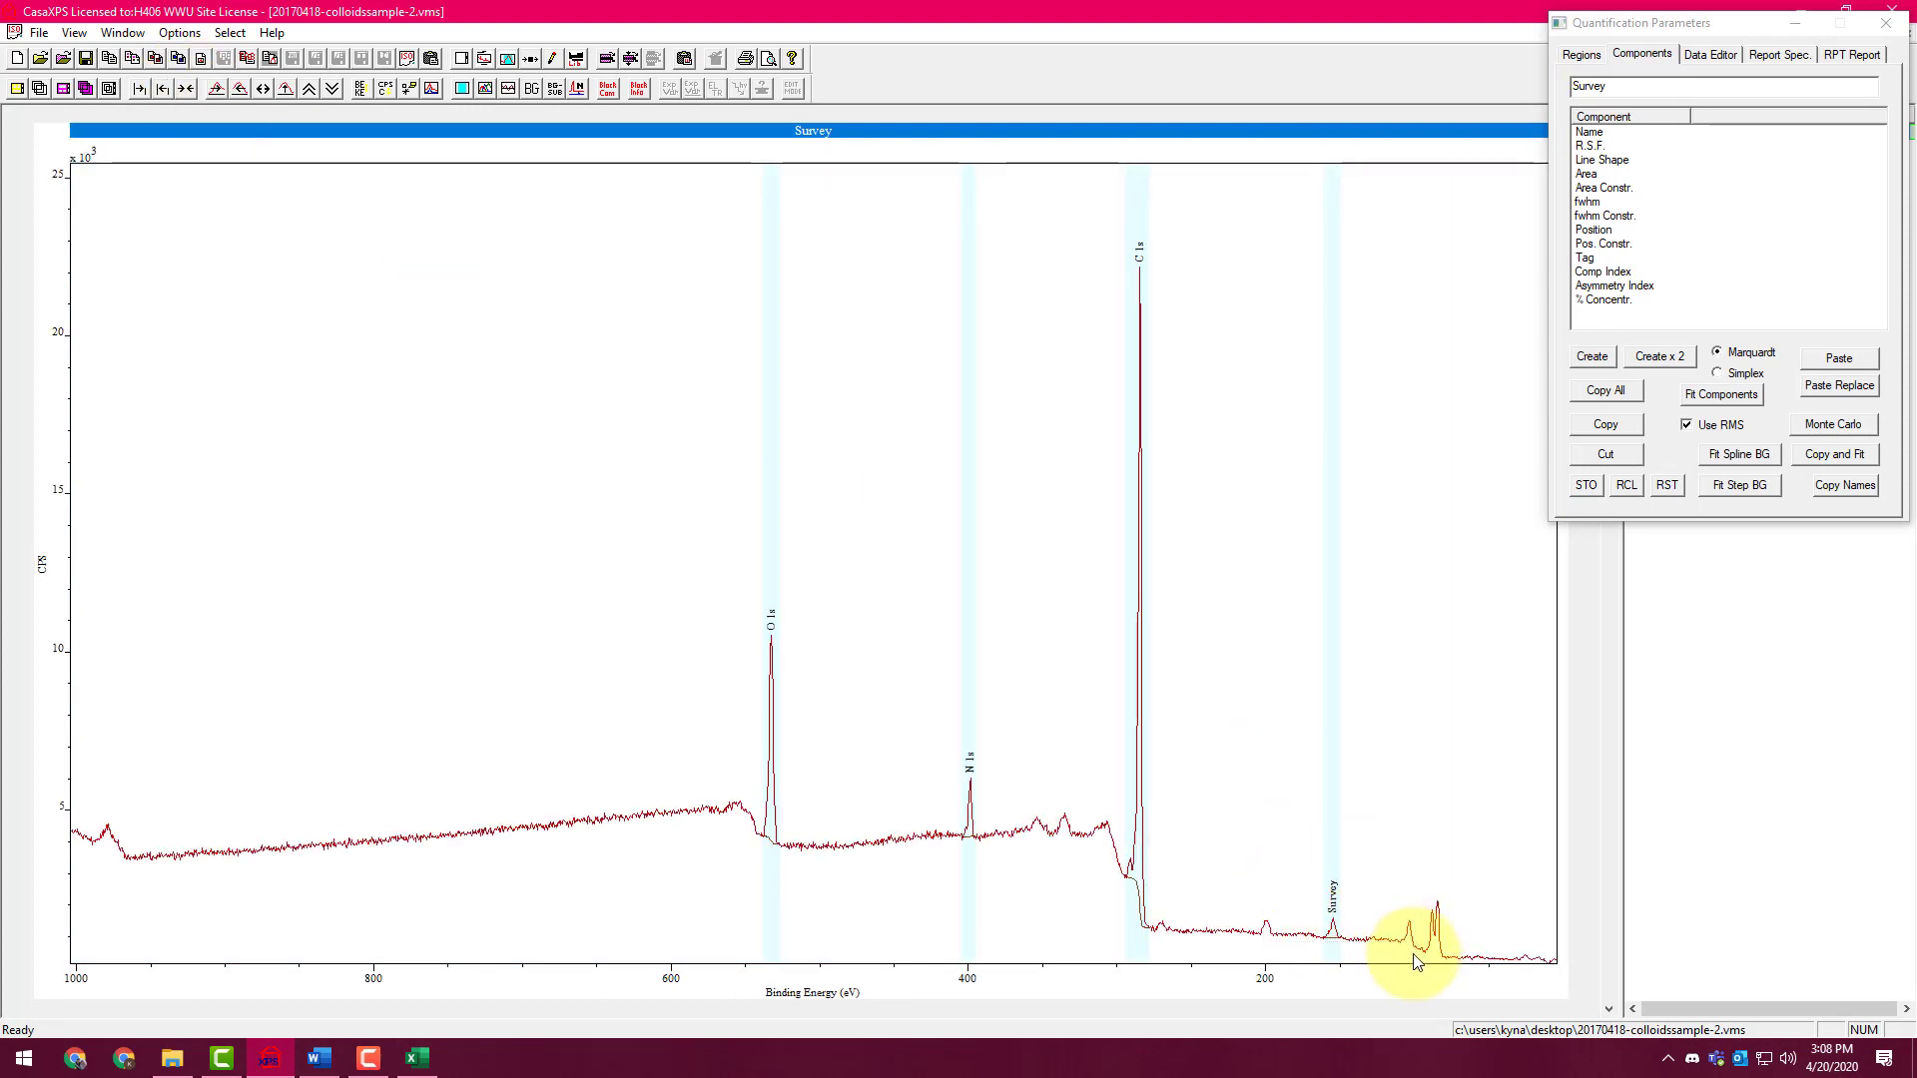
left_click_drag(1228, 826, 1399, 946)
left_click(1336, 890)
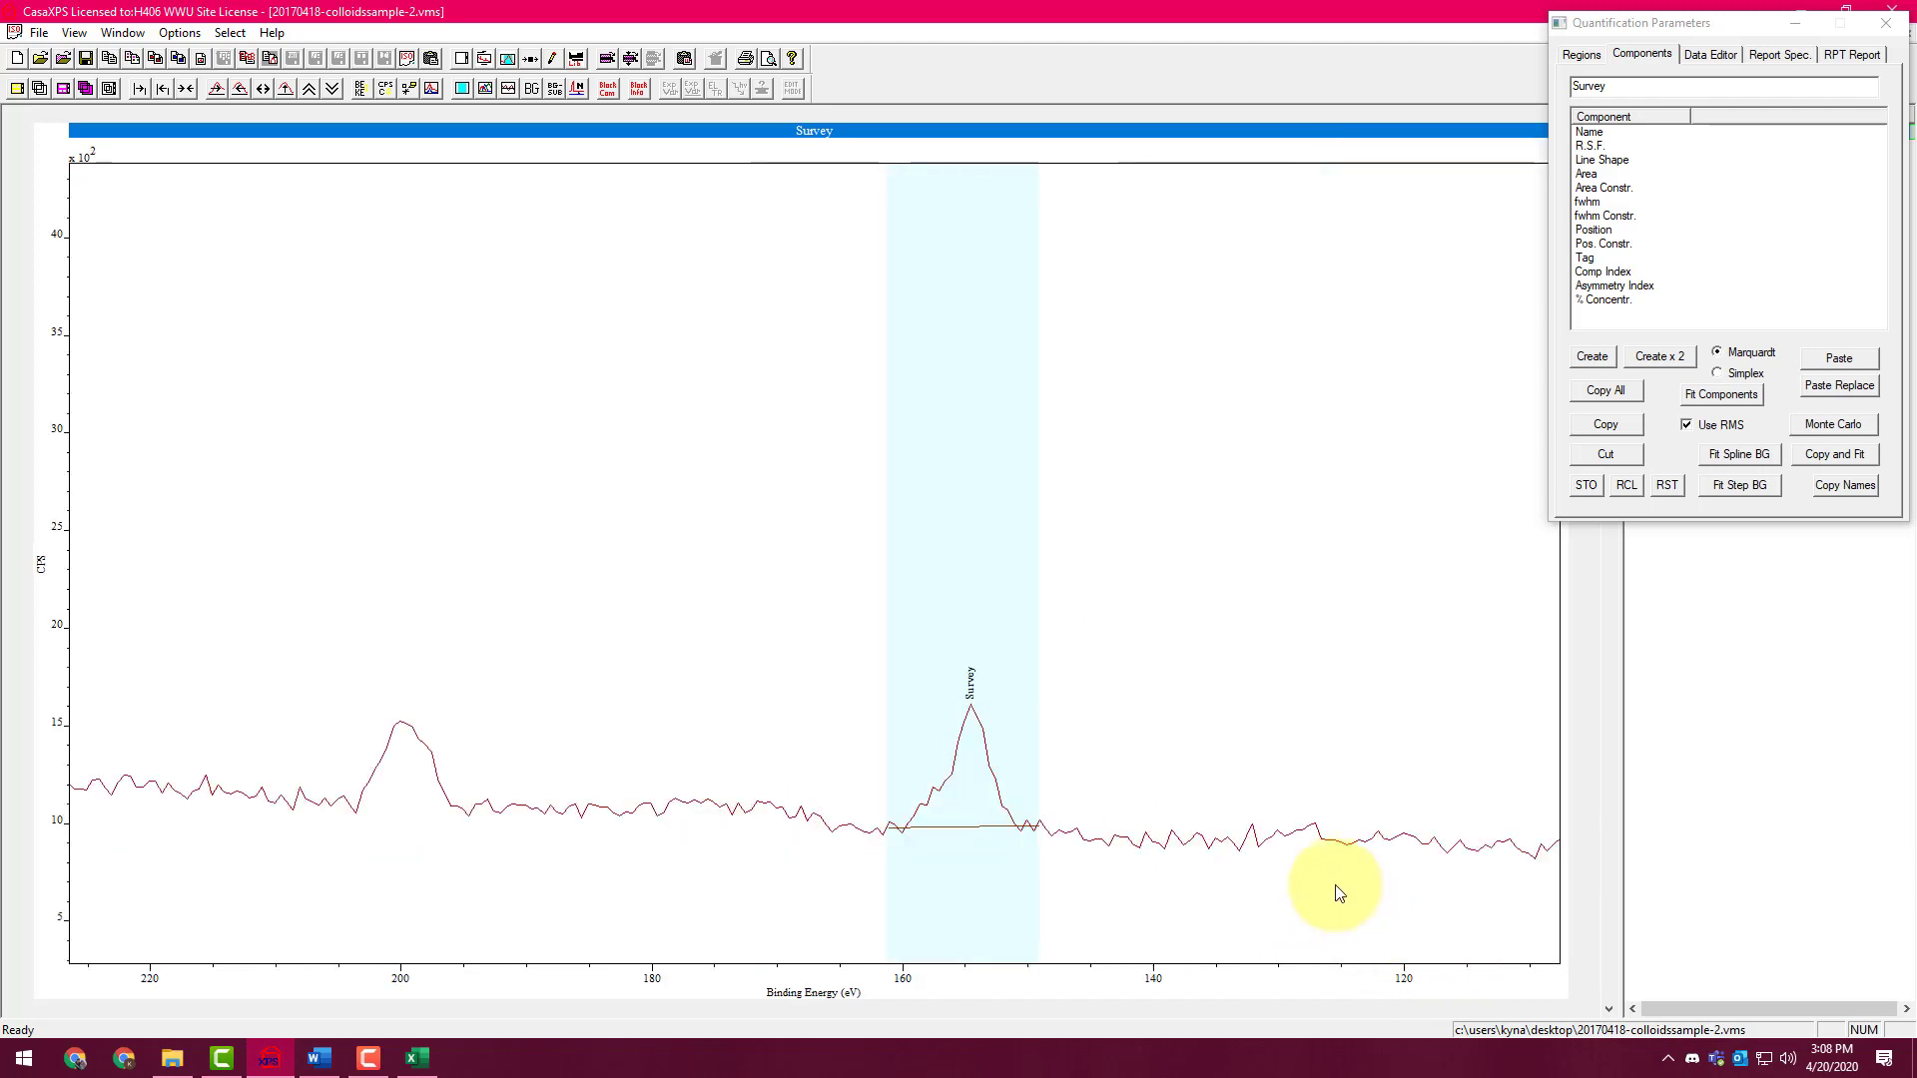
left_click_drag(636, 435, 1344, 959)
left_click(1215, 705)
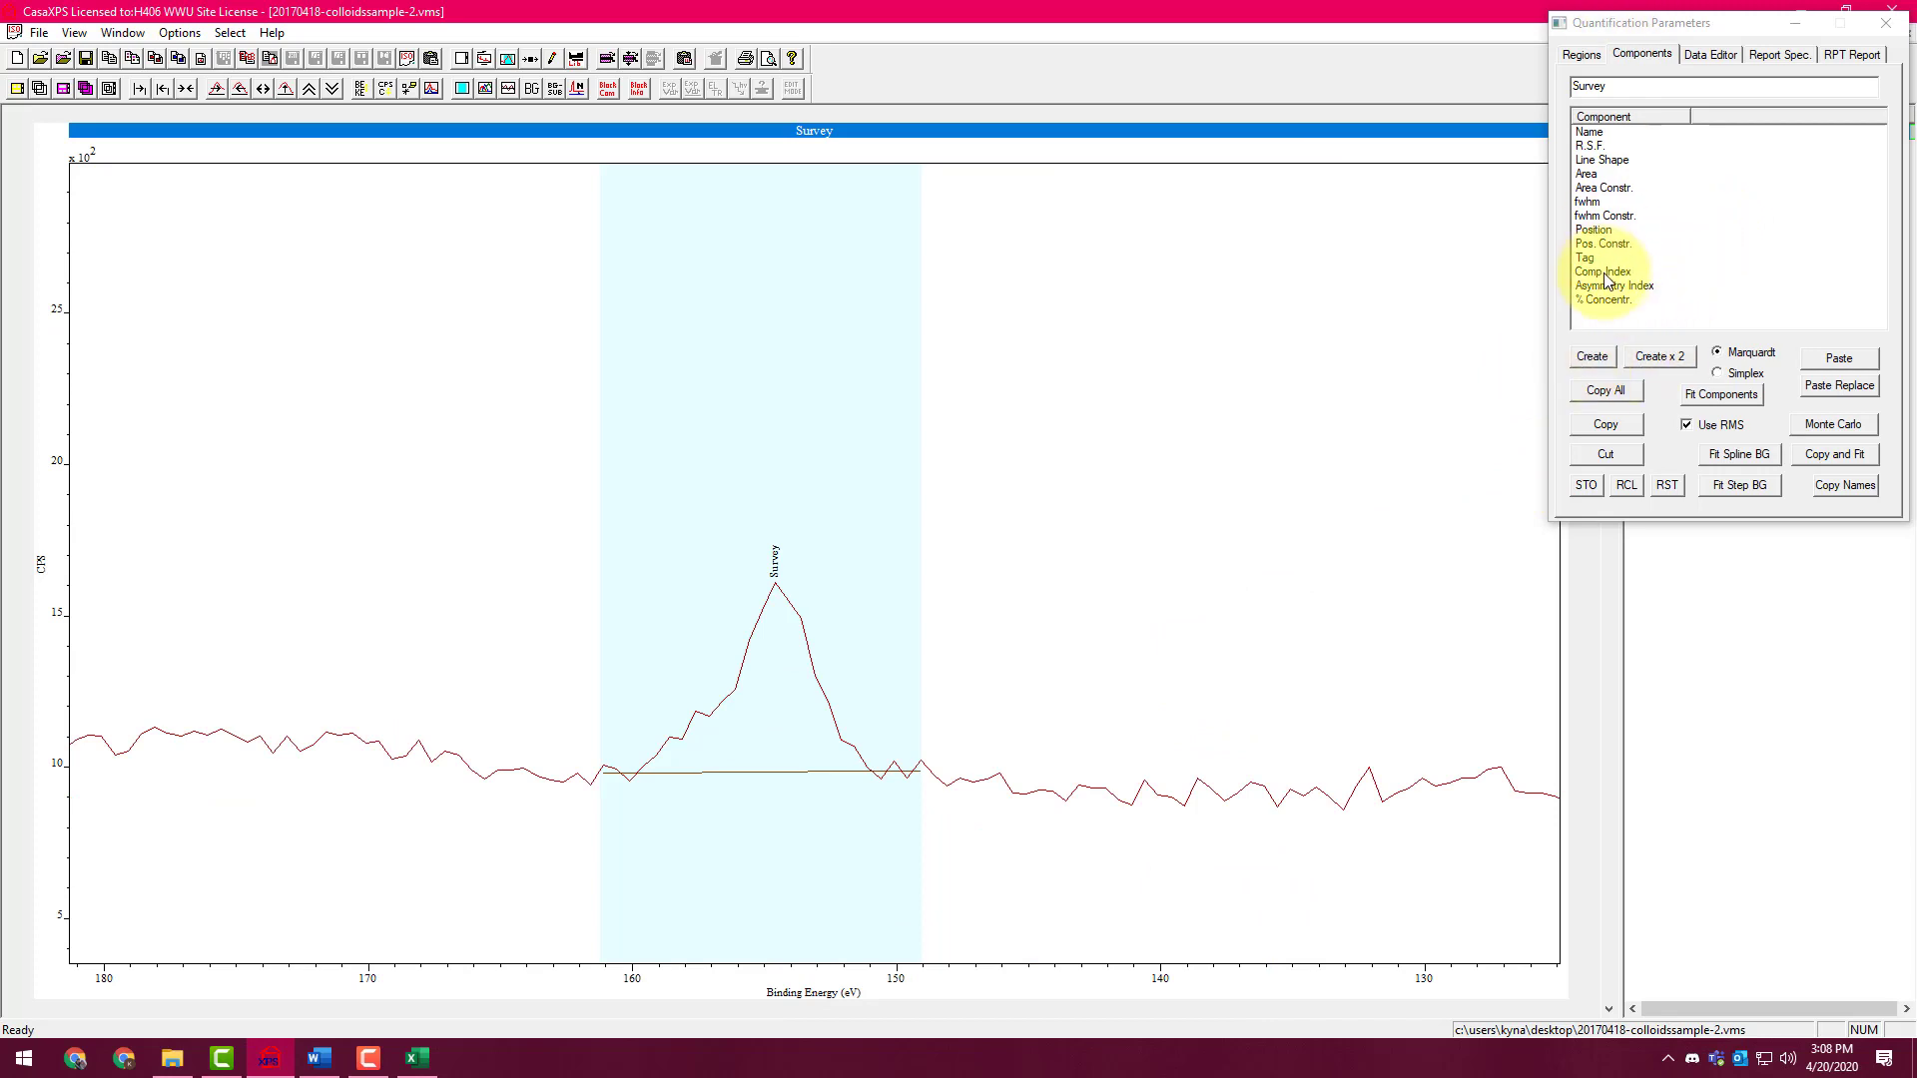
left_click(1593, 358)
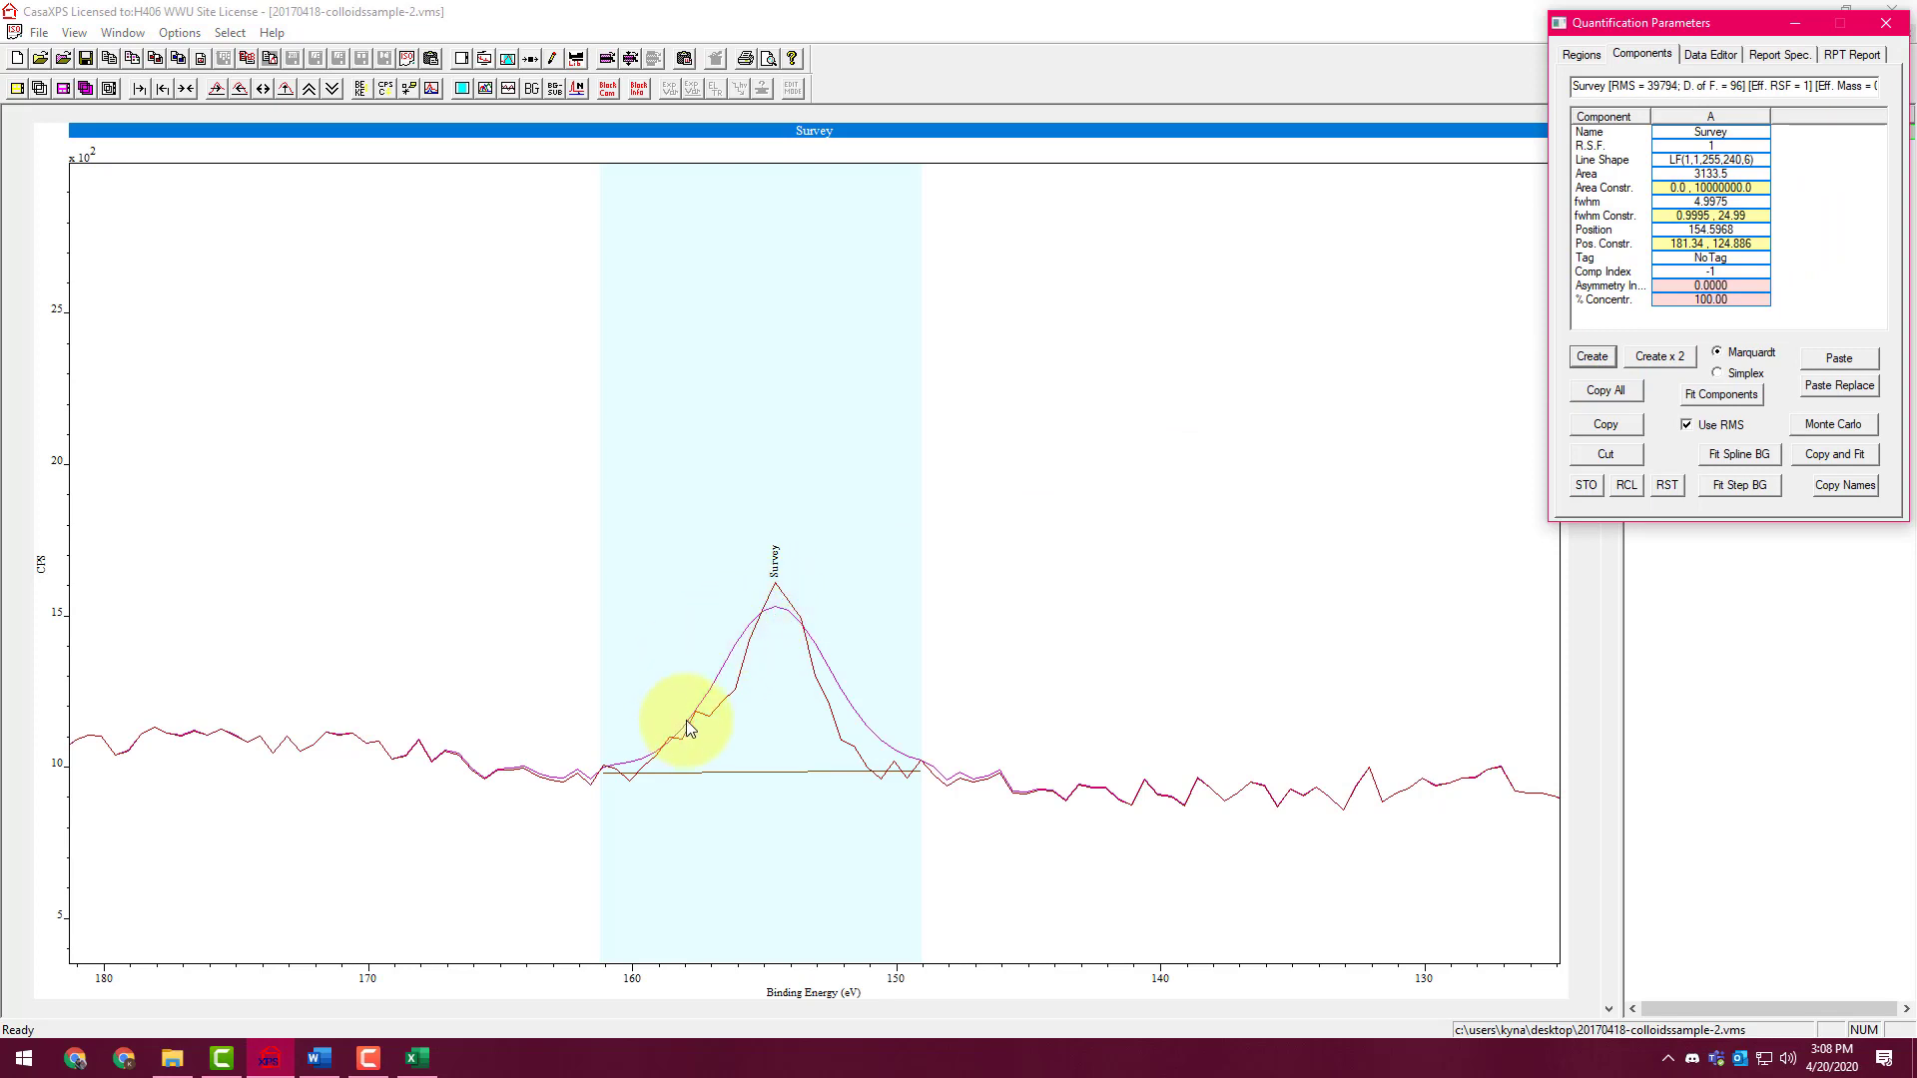
left_click_drag(687, 729, 758, 687)
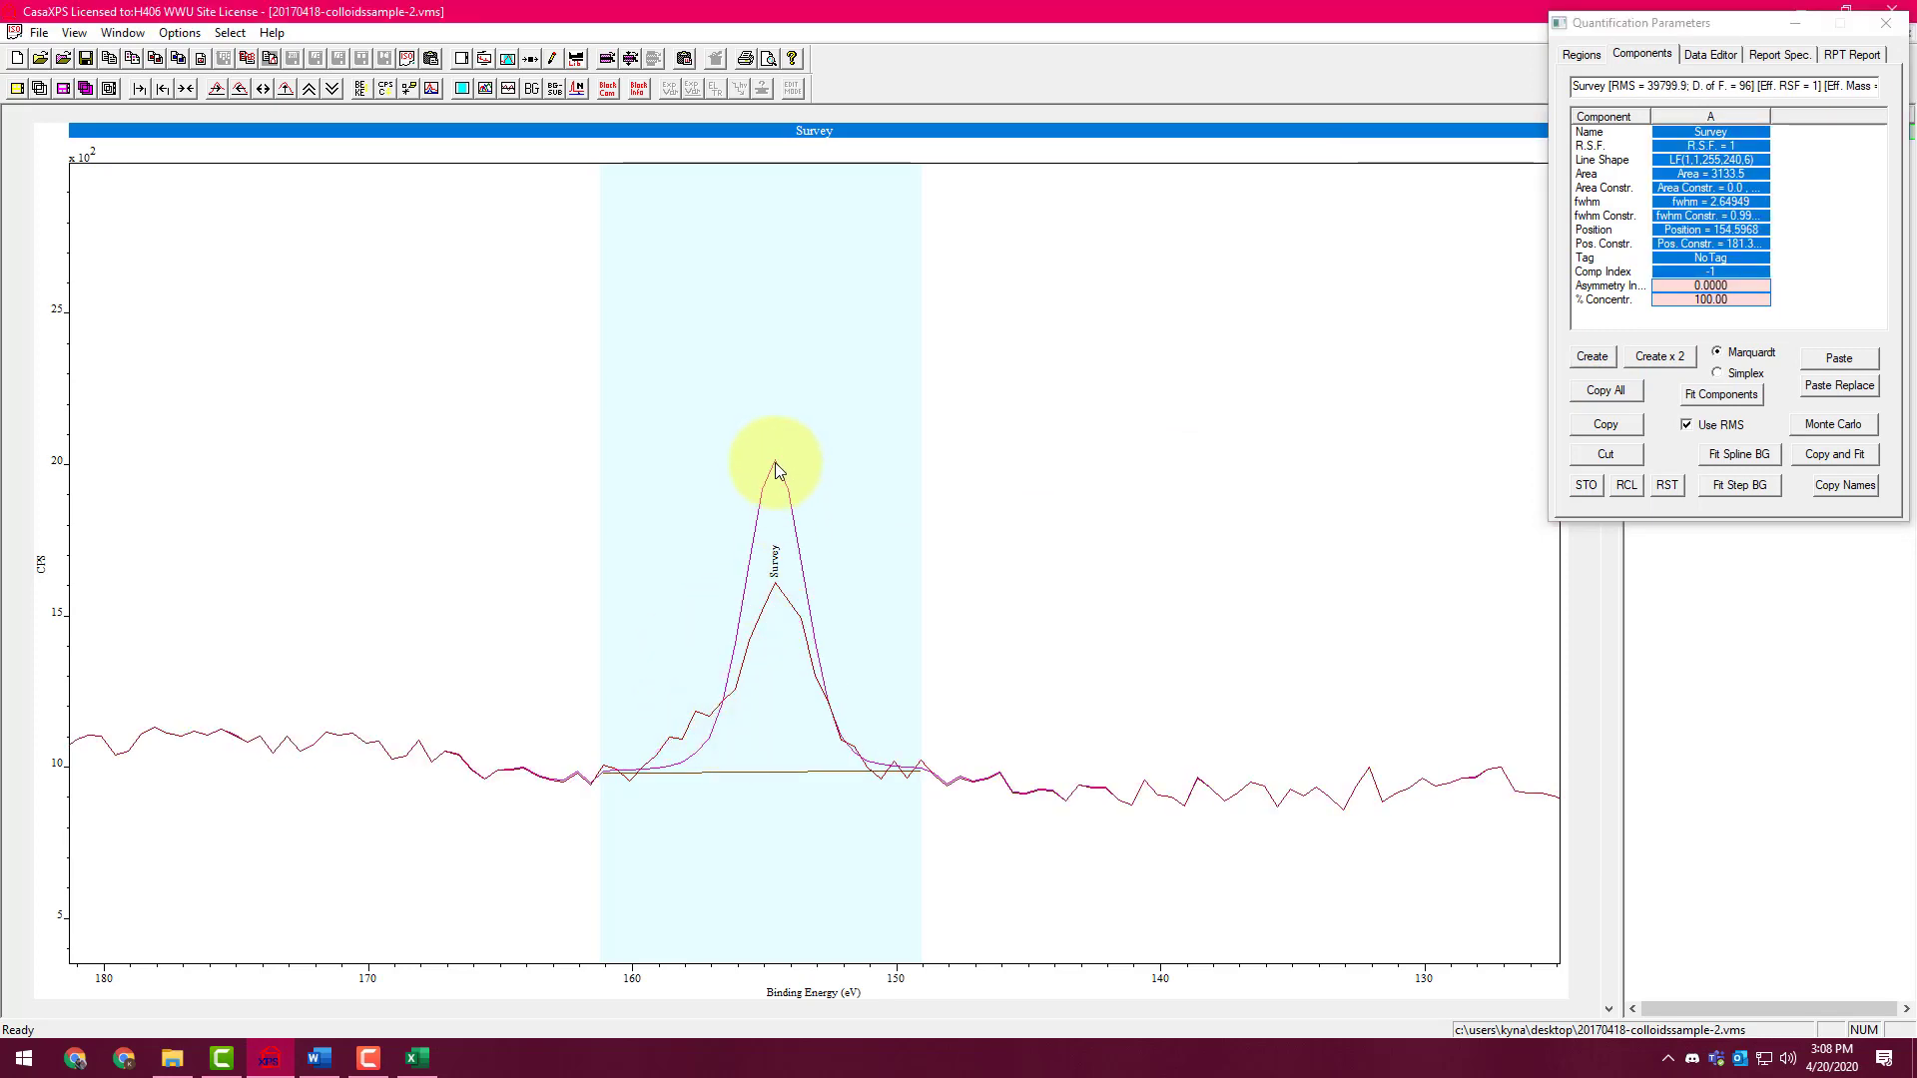
left_click_drag(777, 464, 795, 671)
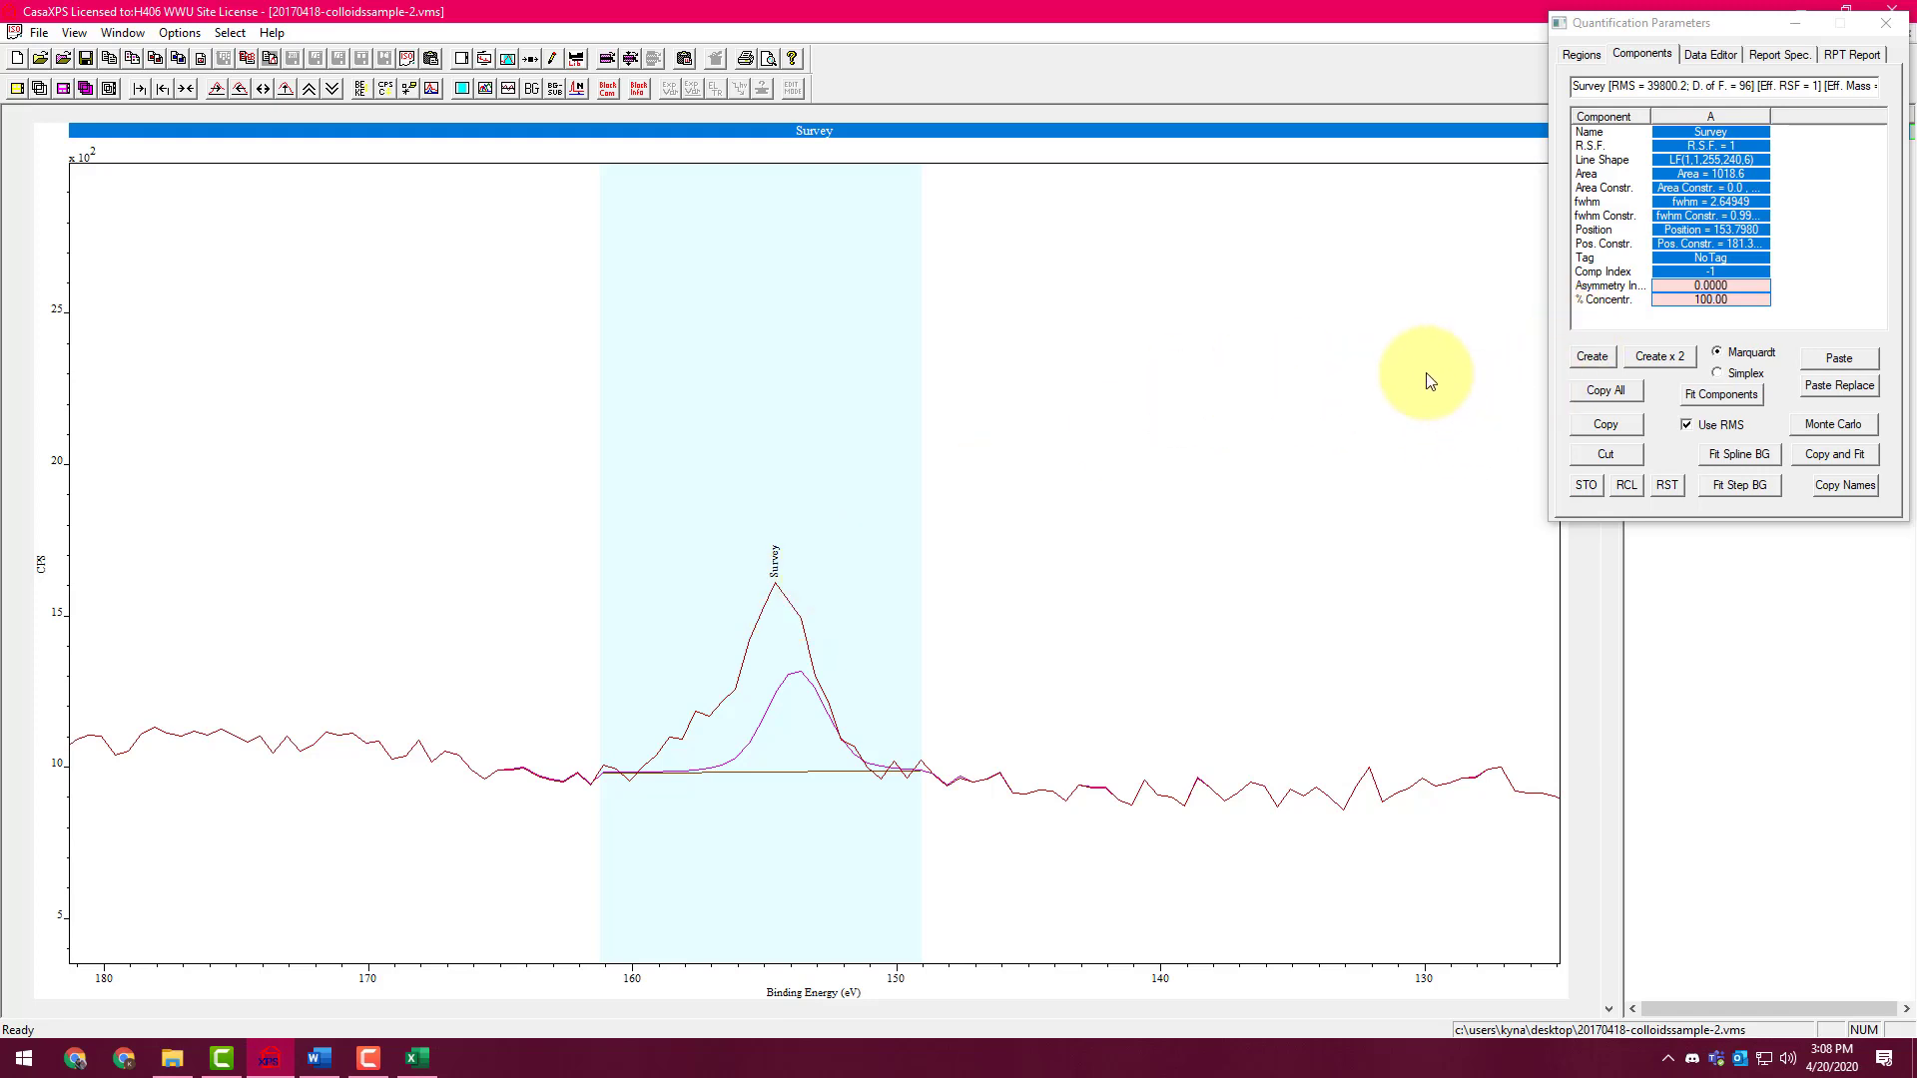
Set the line width of the survey tile to 3 in the tile display parameters
left_click(486, 61)
left_click(909, 300)
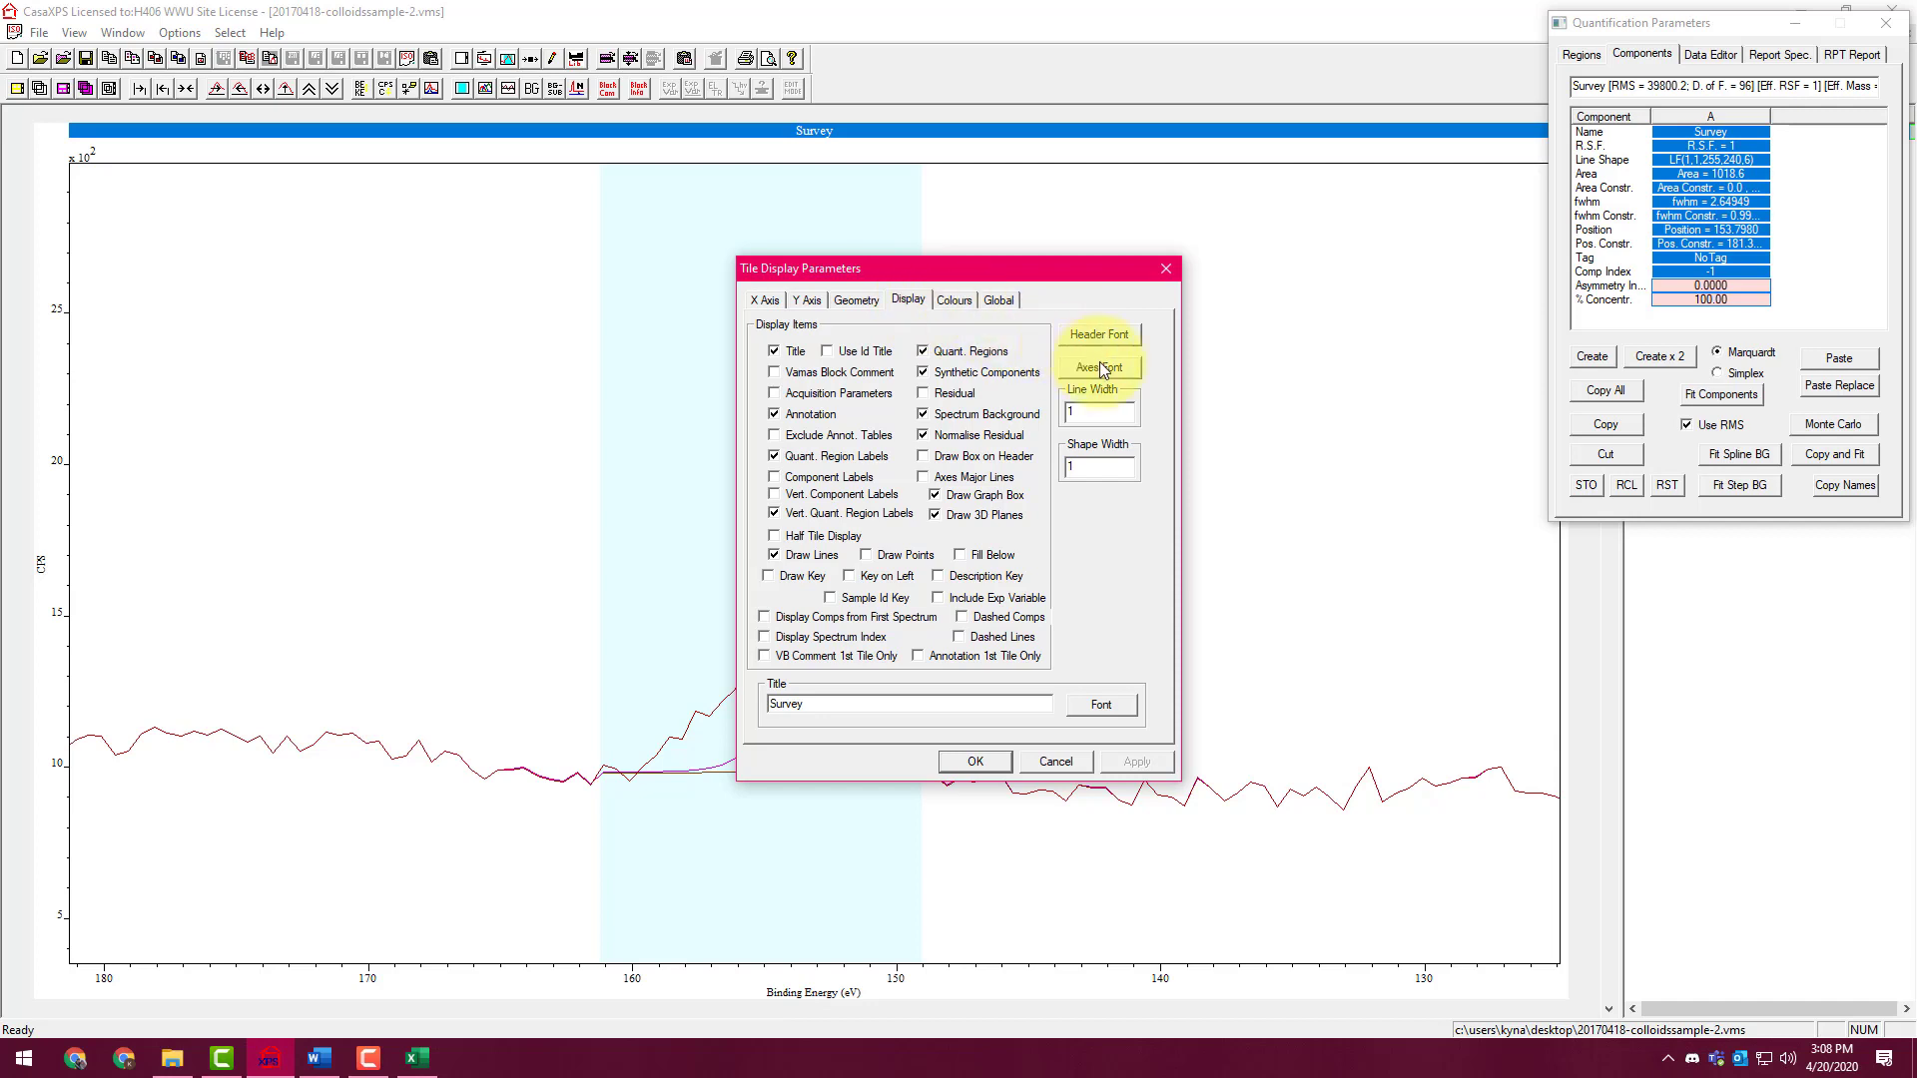
left_click_drag(1022, 270, 1224, 131)
double_click(1296, 272)
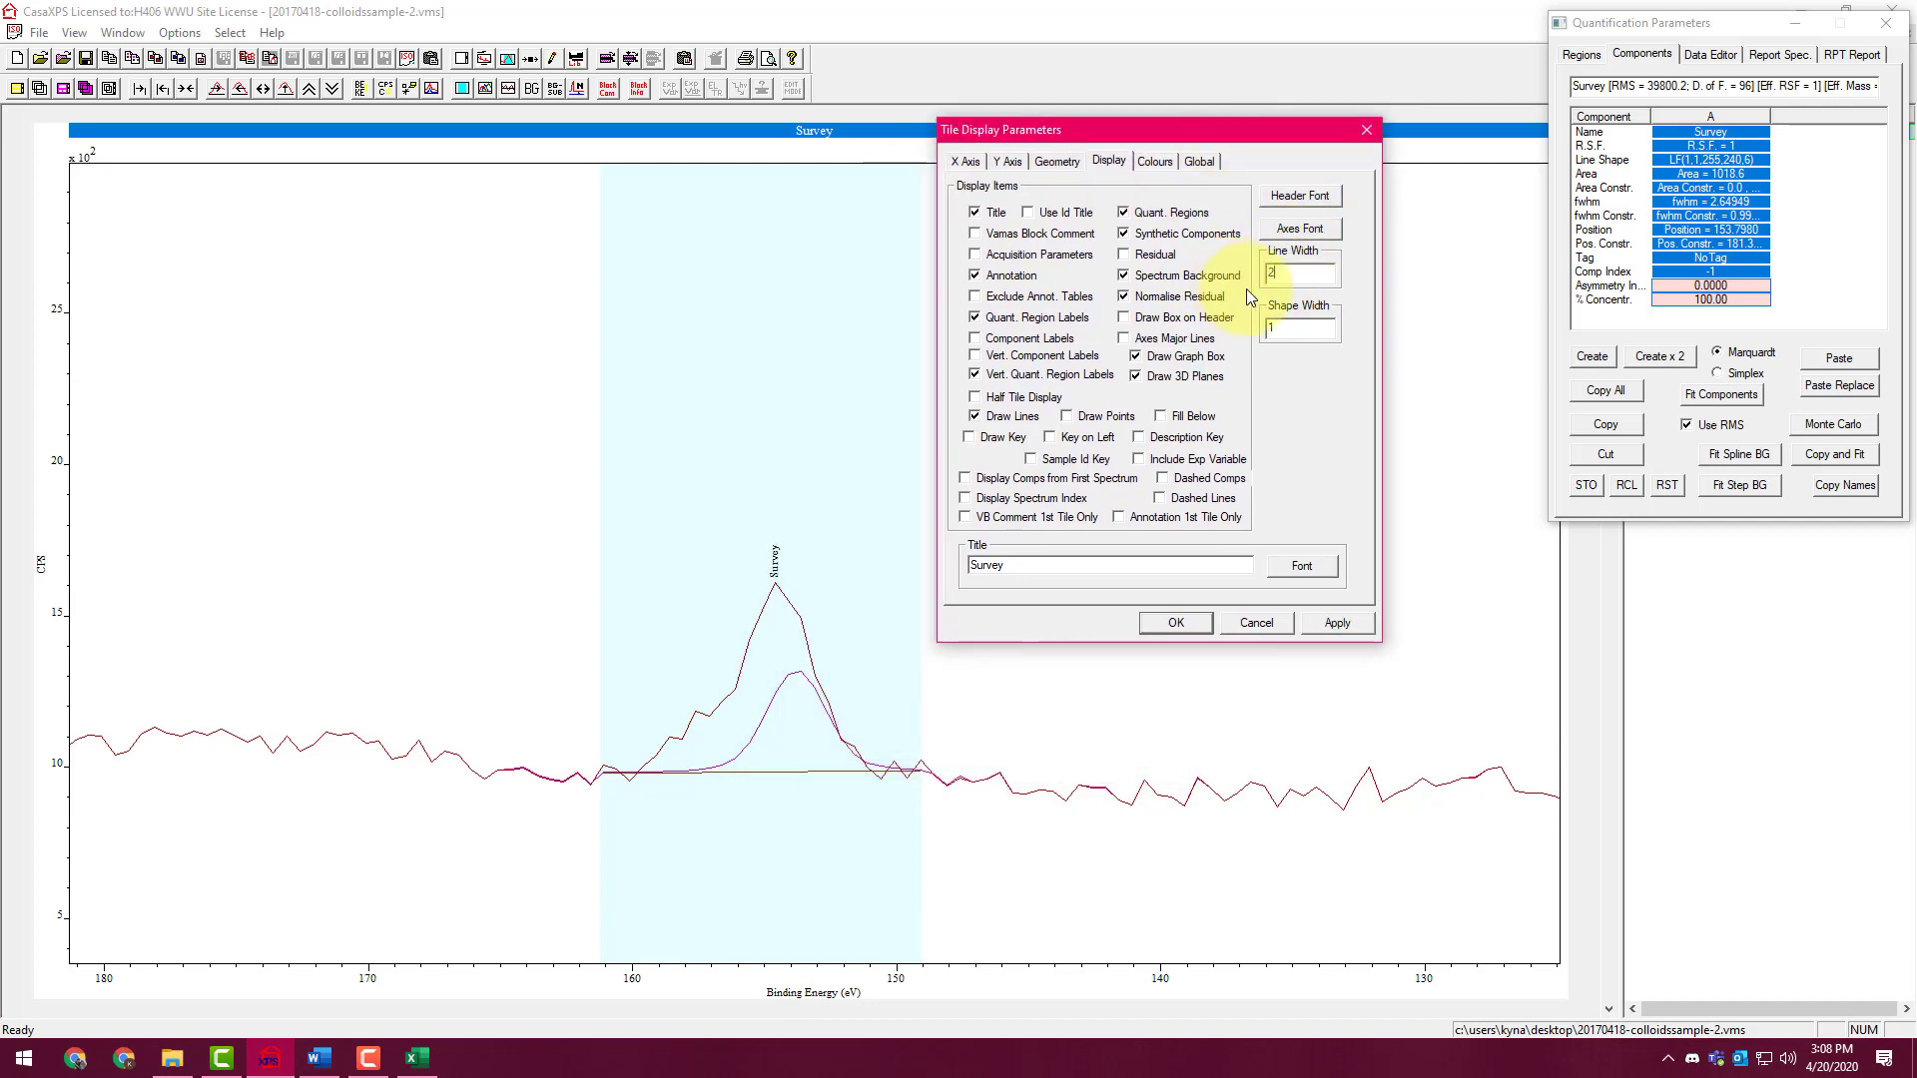
type("2")
double_click(1296, 271)
type("3")
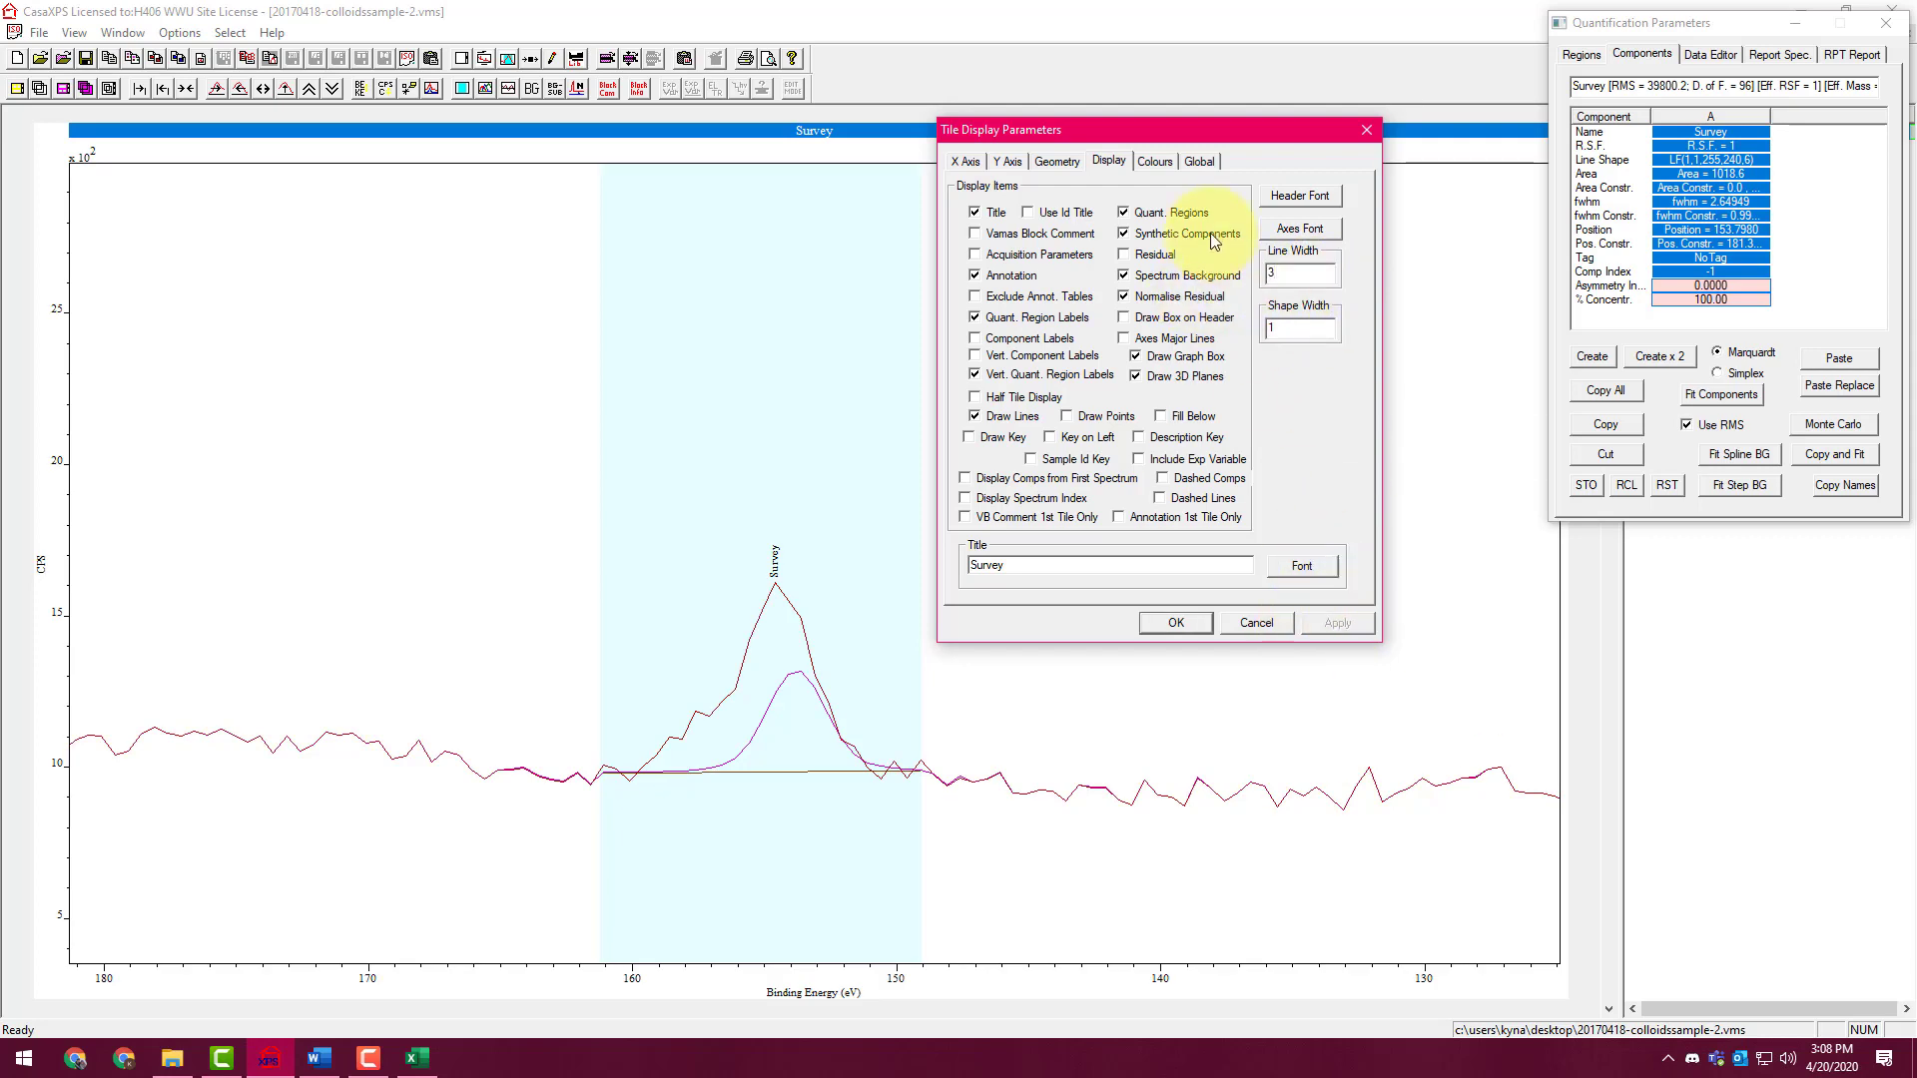
Set the shape width of the survey tile to 3 and apply the display settings
left_click(1163, 163)
left_click(1201, 162)
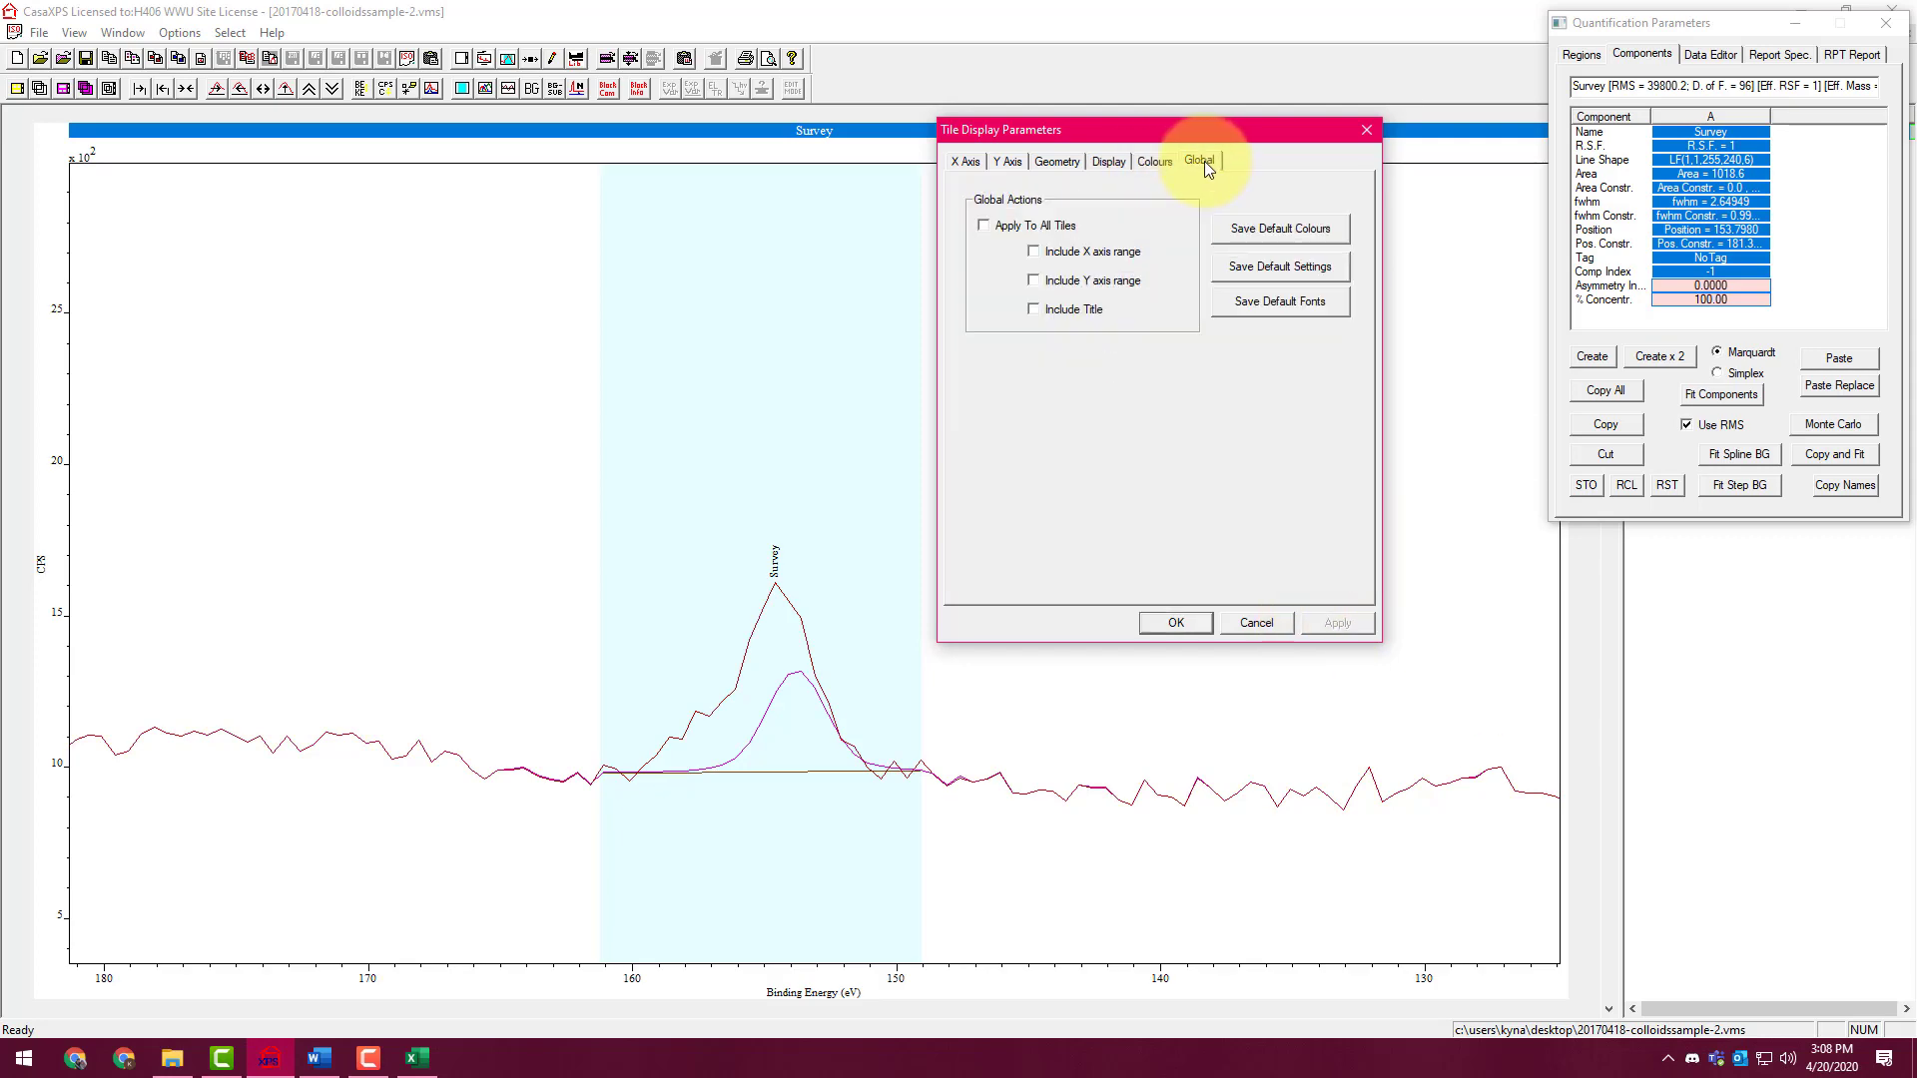
left_click(1109, 162)
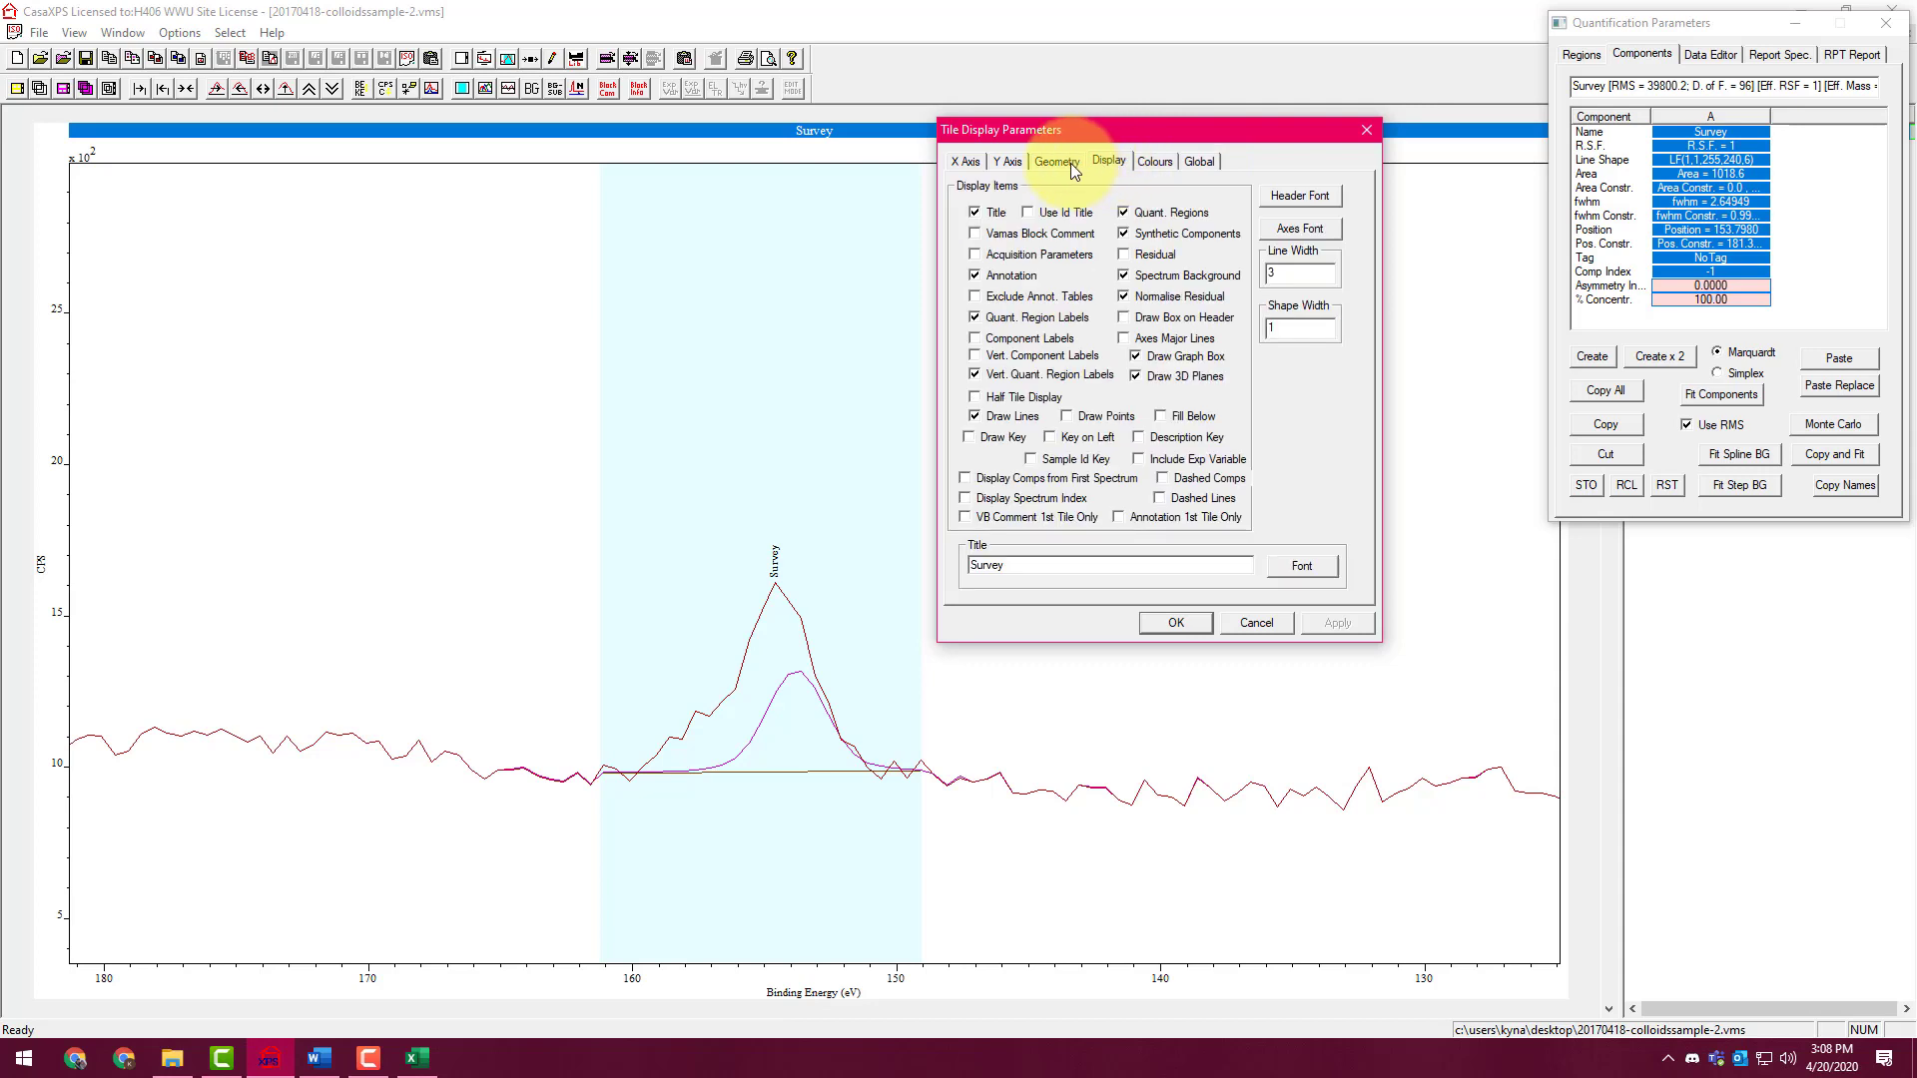
double_click(1298, 327)
type("2")
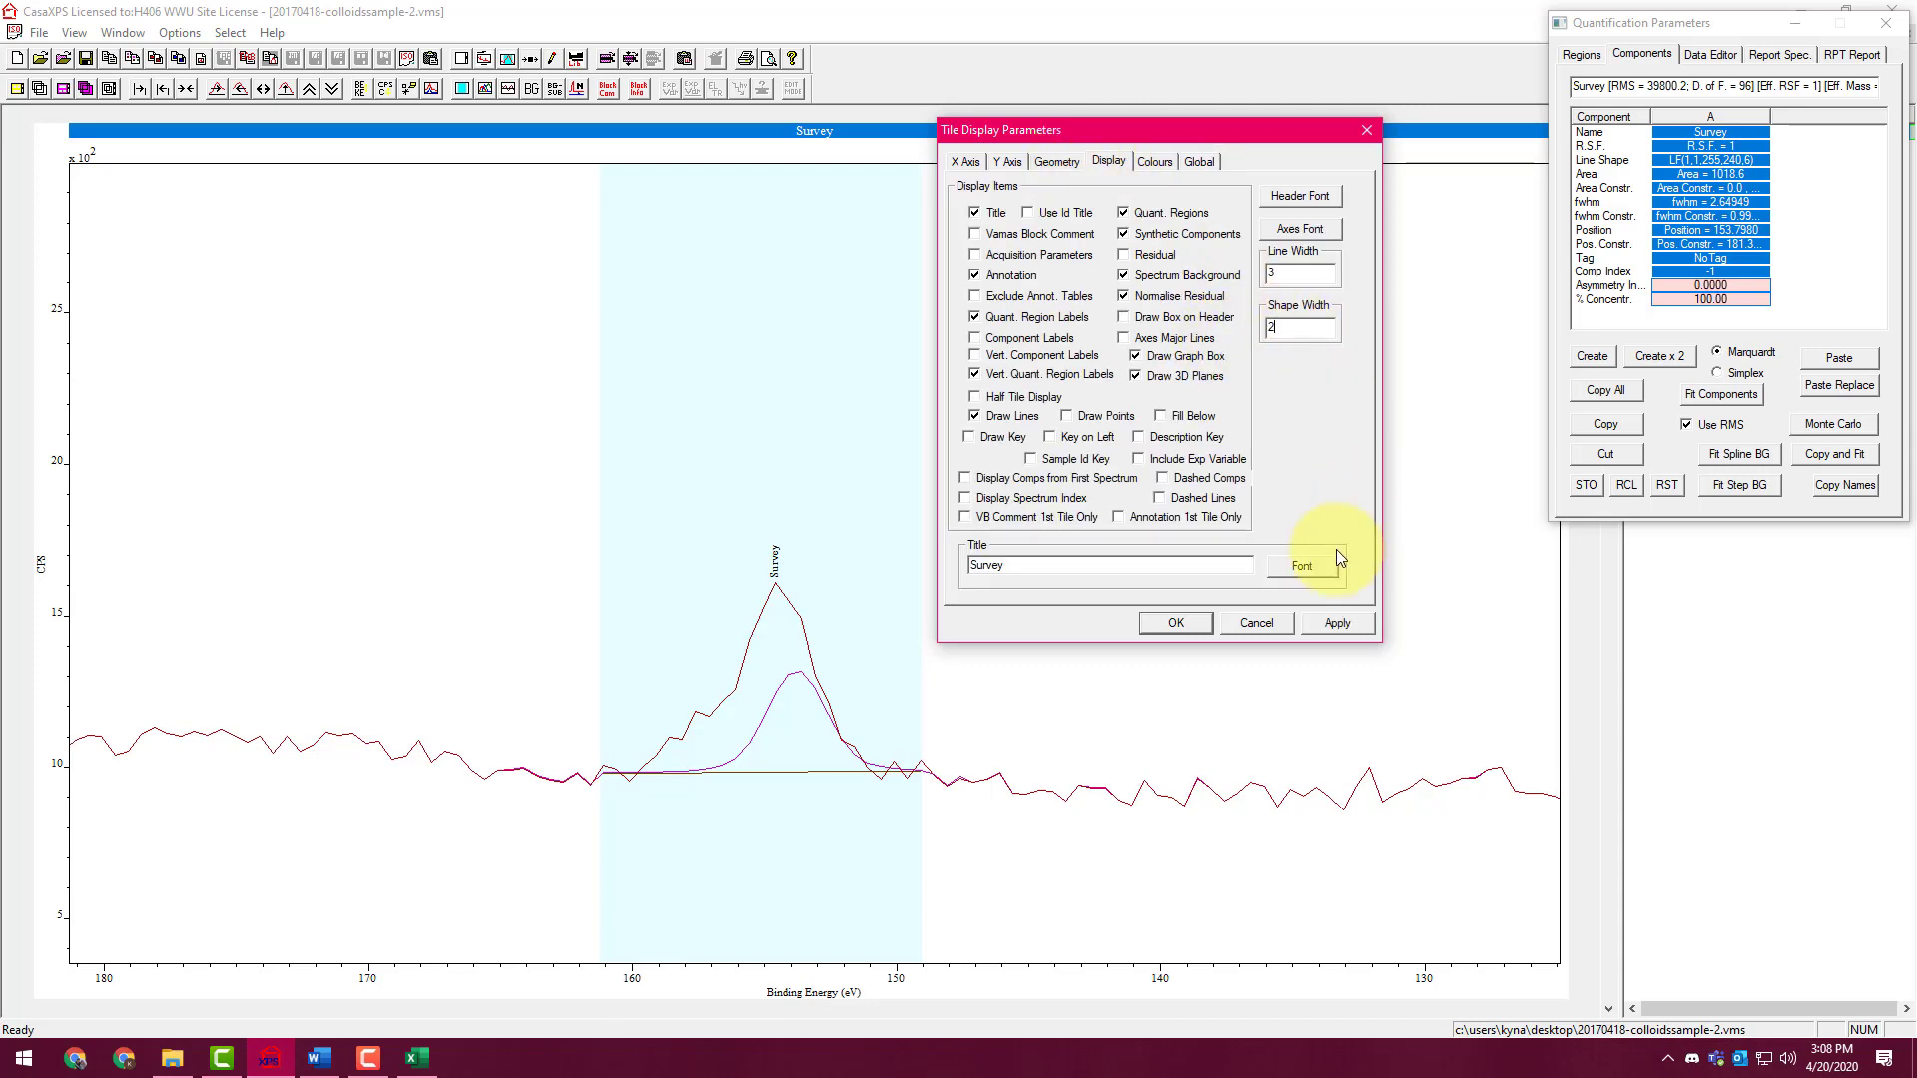
left_click(1336, 623)
double_click(1316, 327)
type("3")
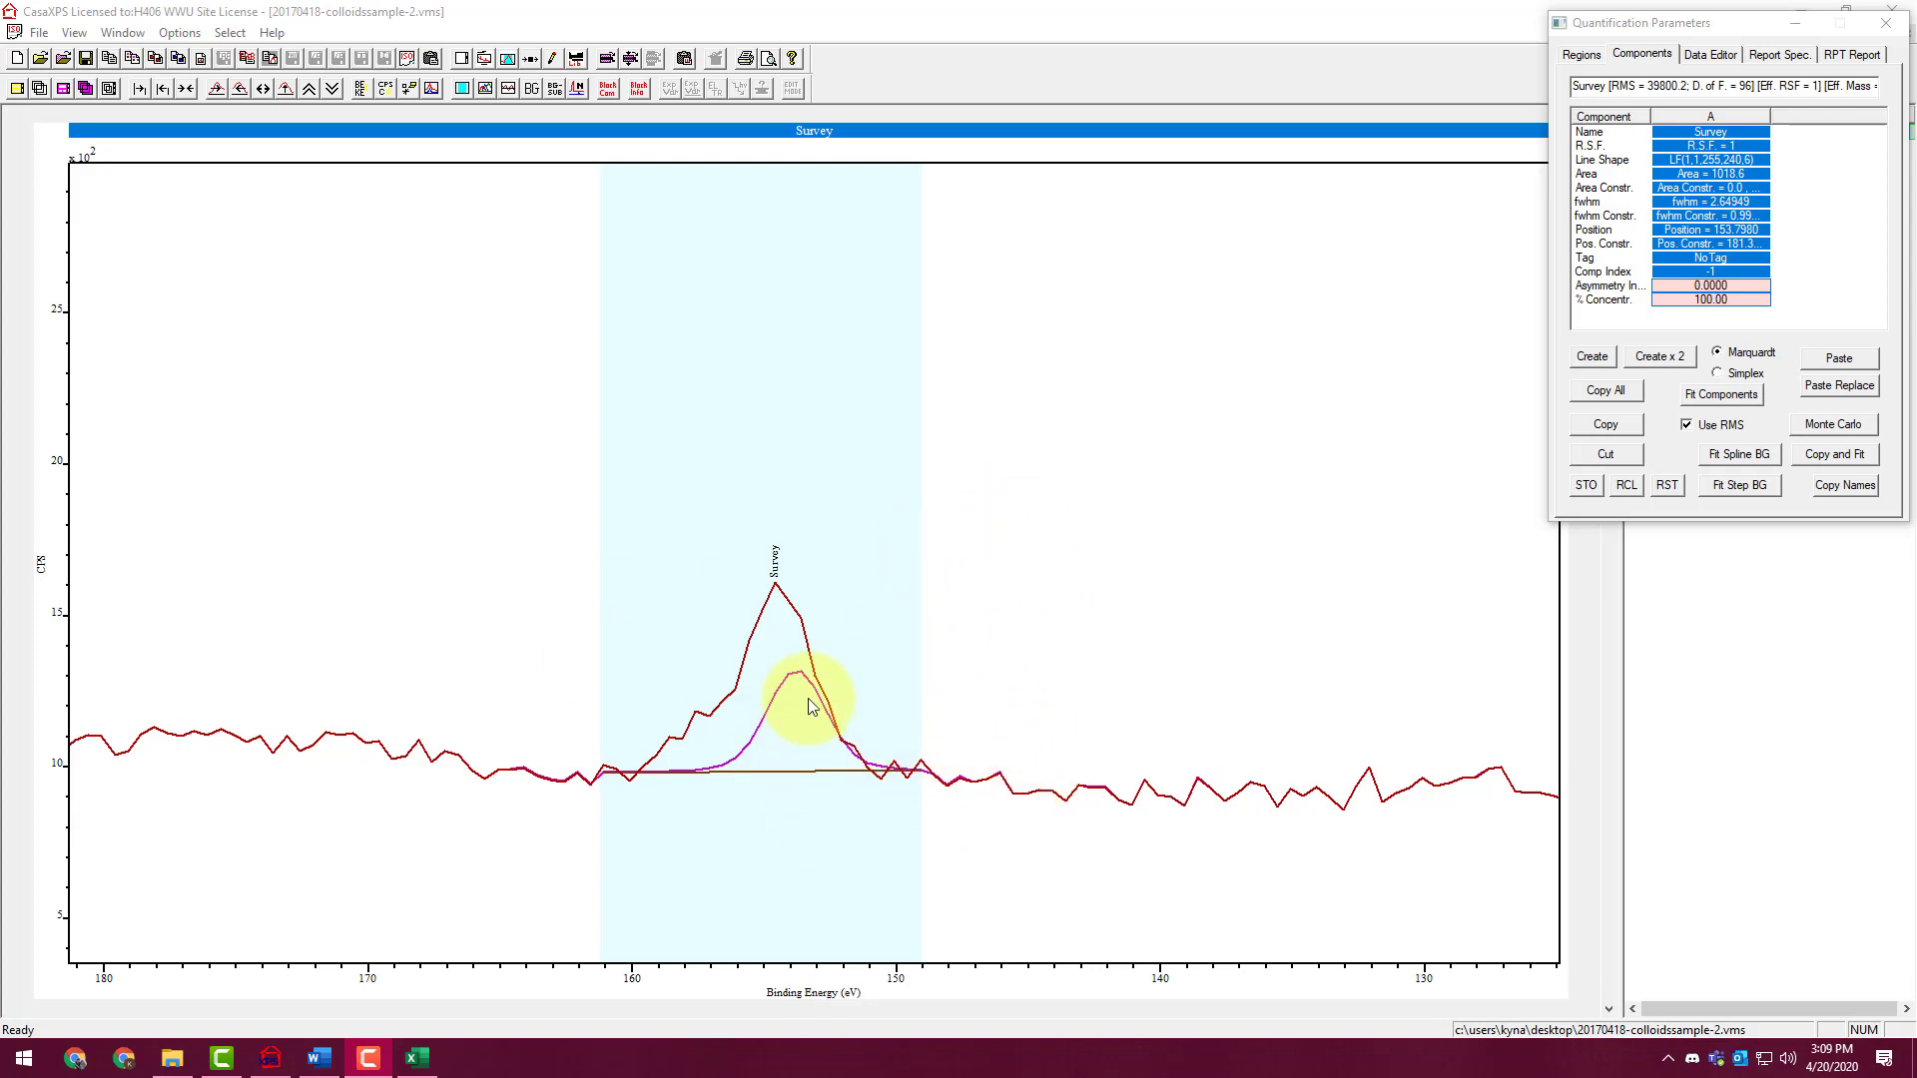
Narrow and fit the single component, and reposition it at about 153.9 eV with an area of about 1090
left_click_drag(799, 679, 791, 619)
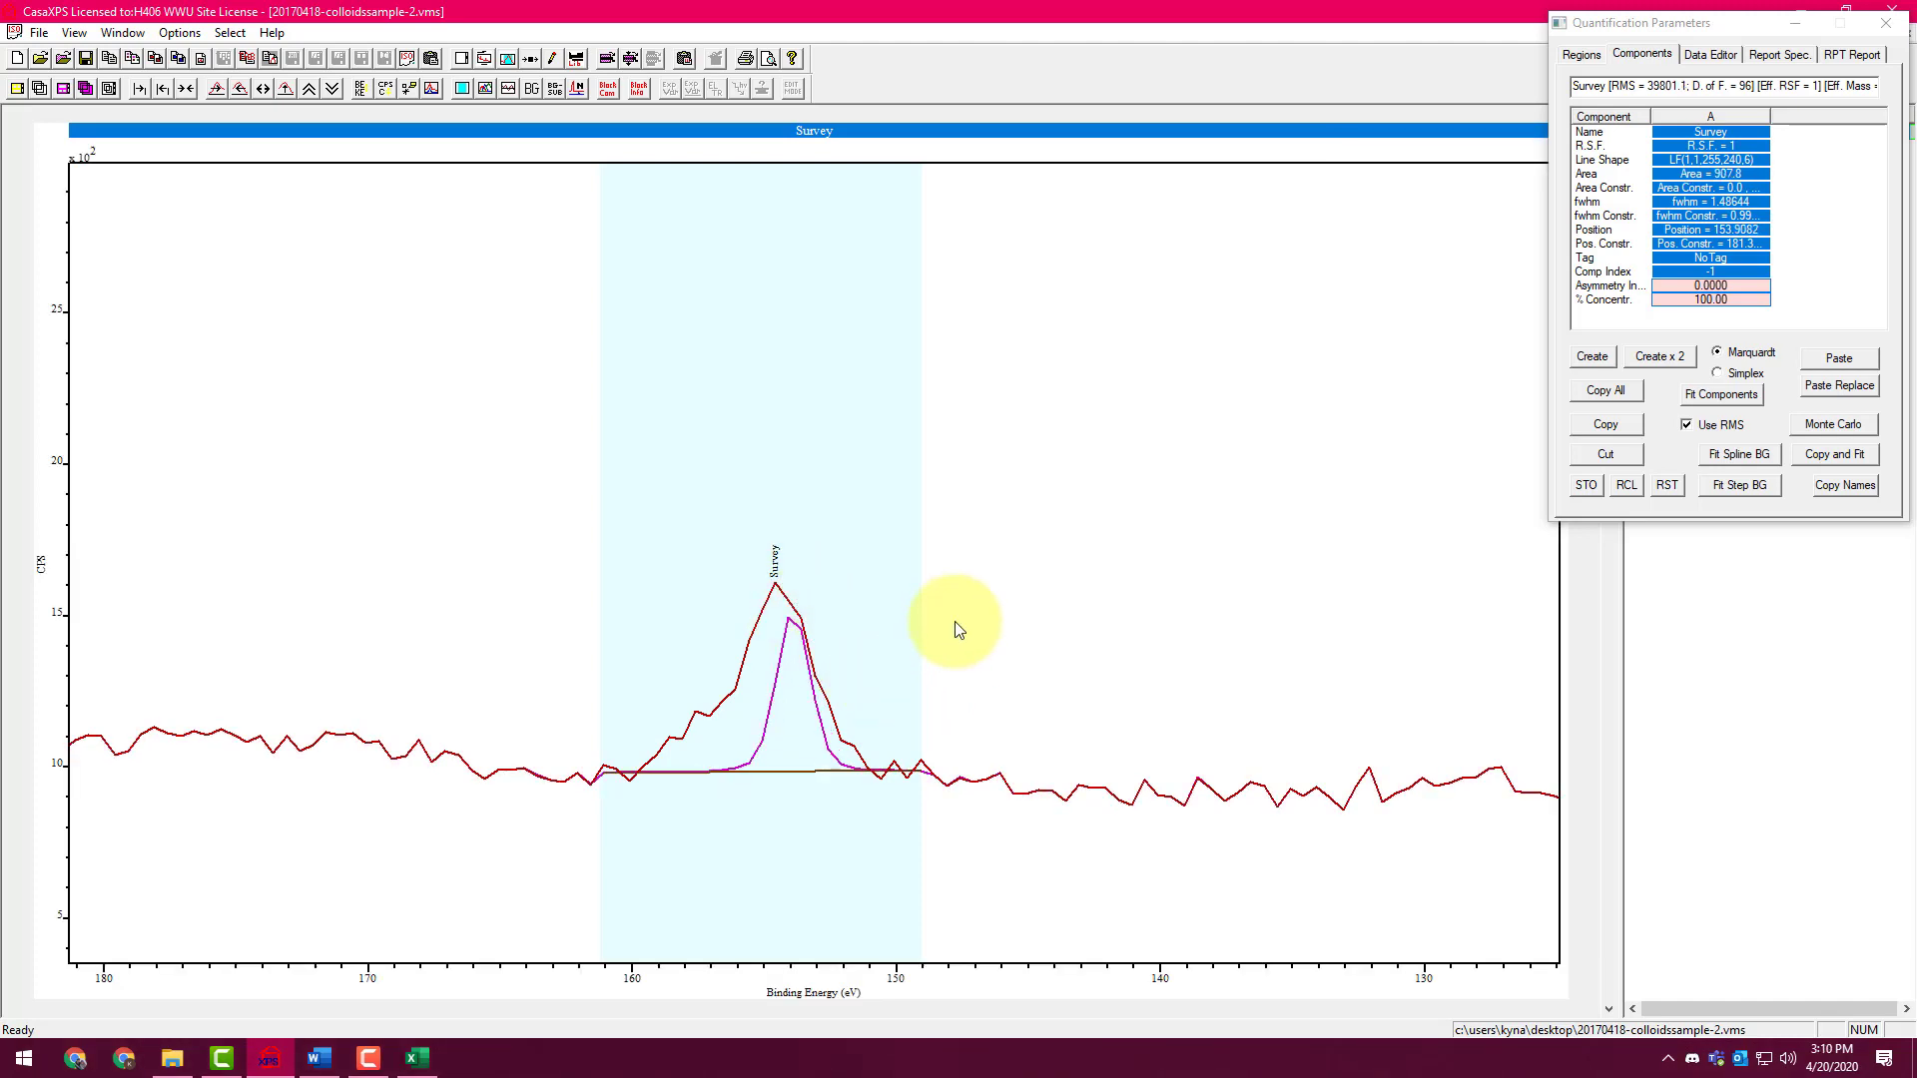
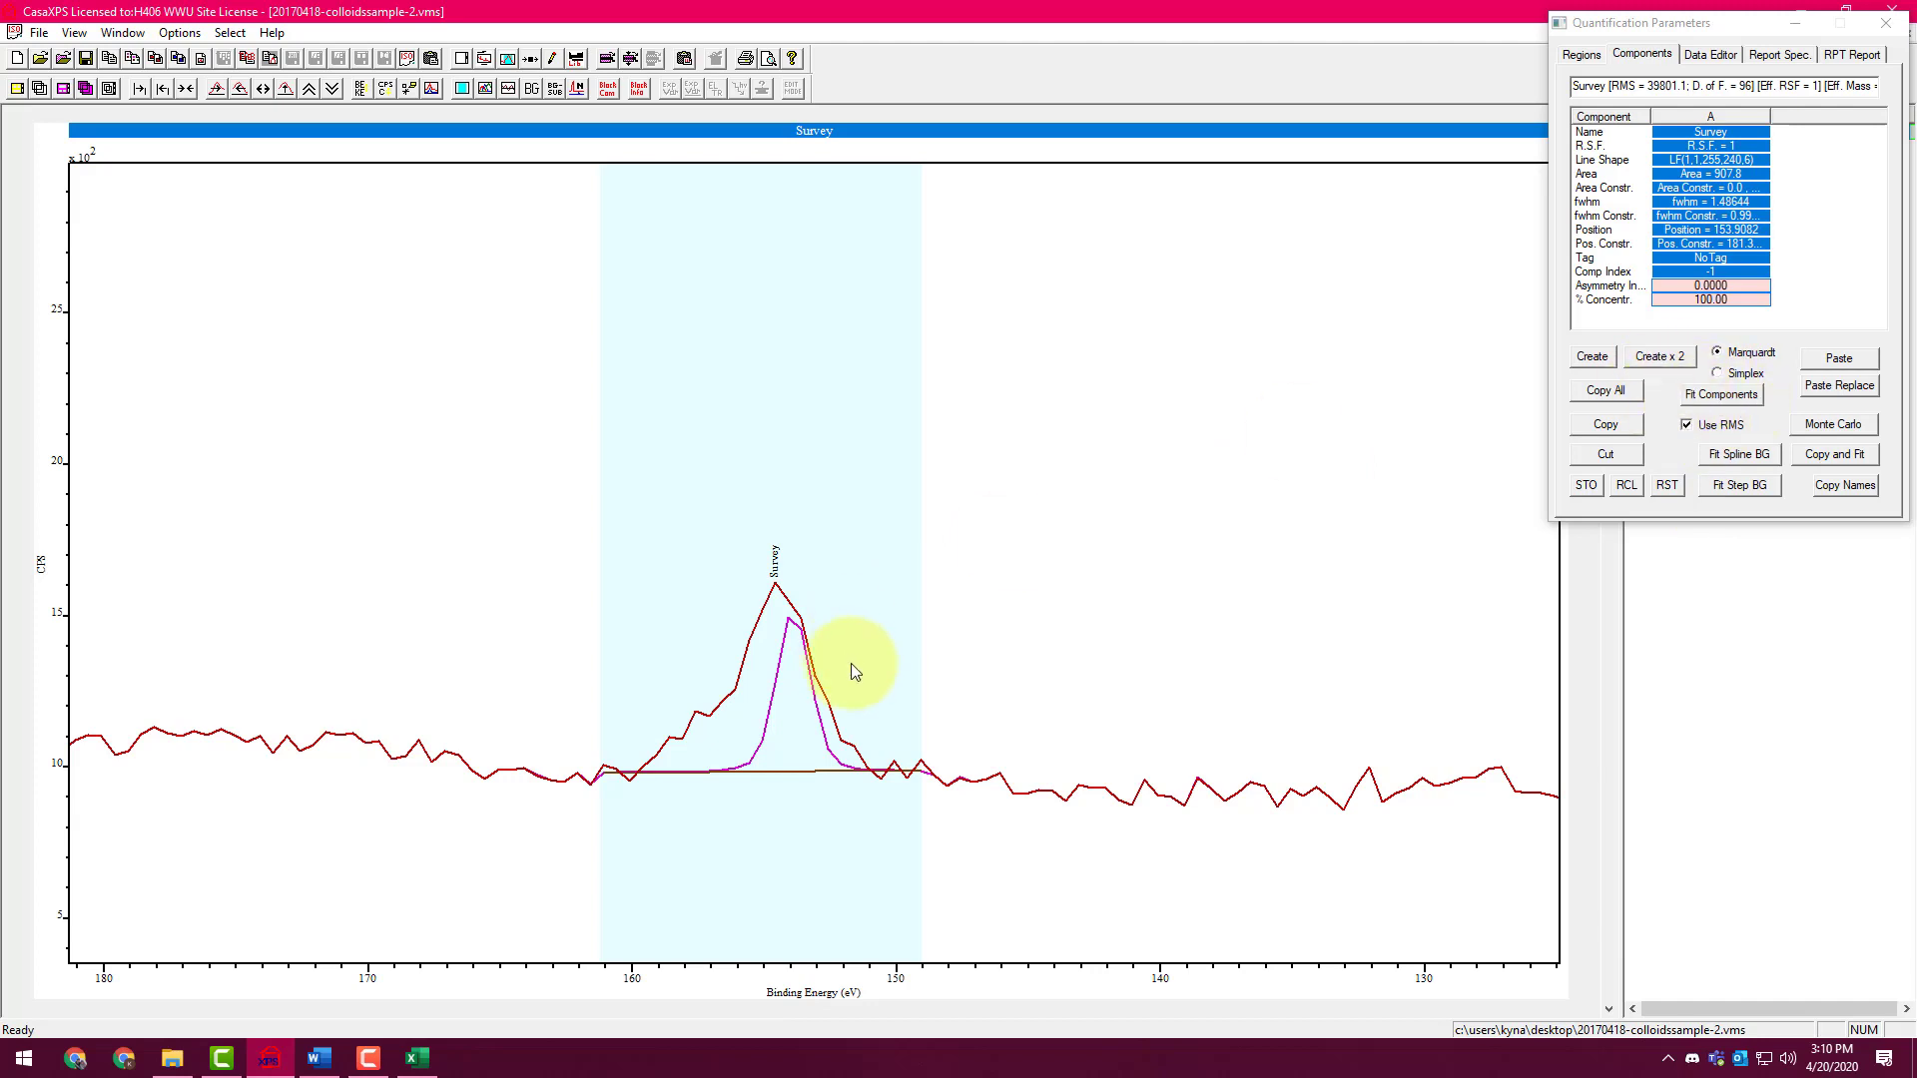
left_click(1717, 393)
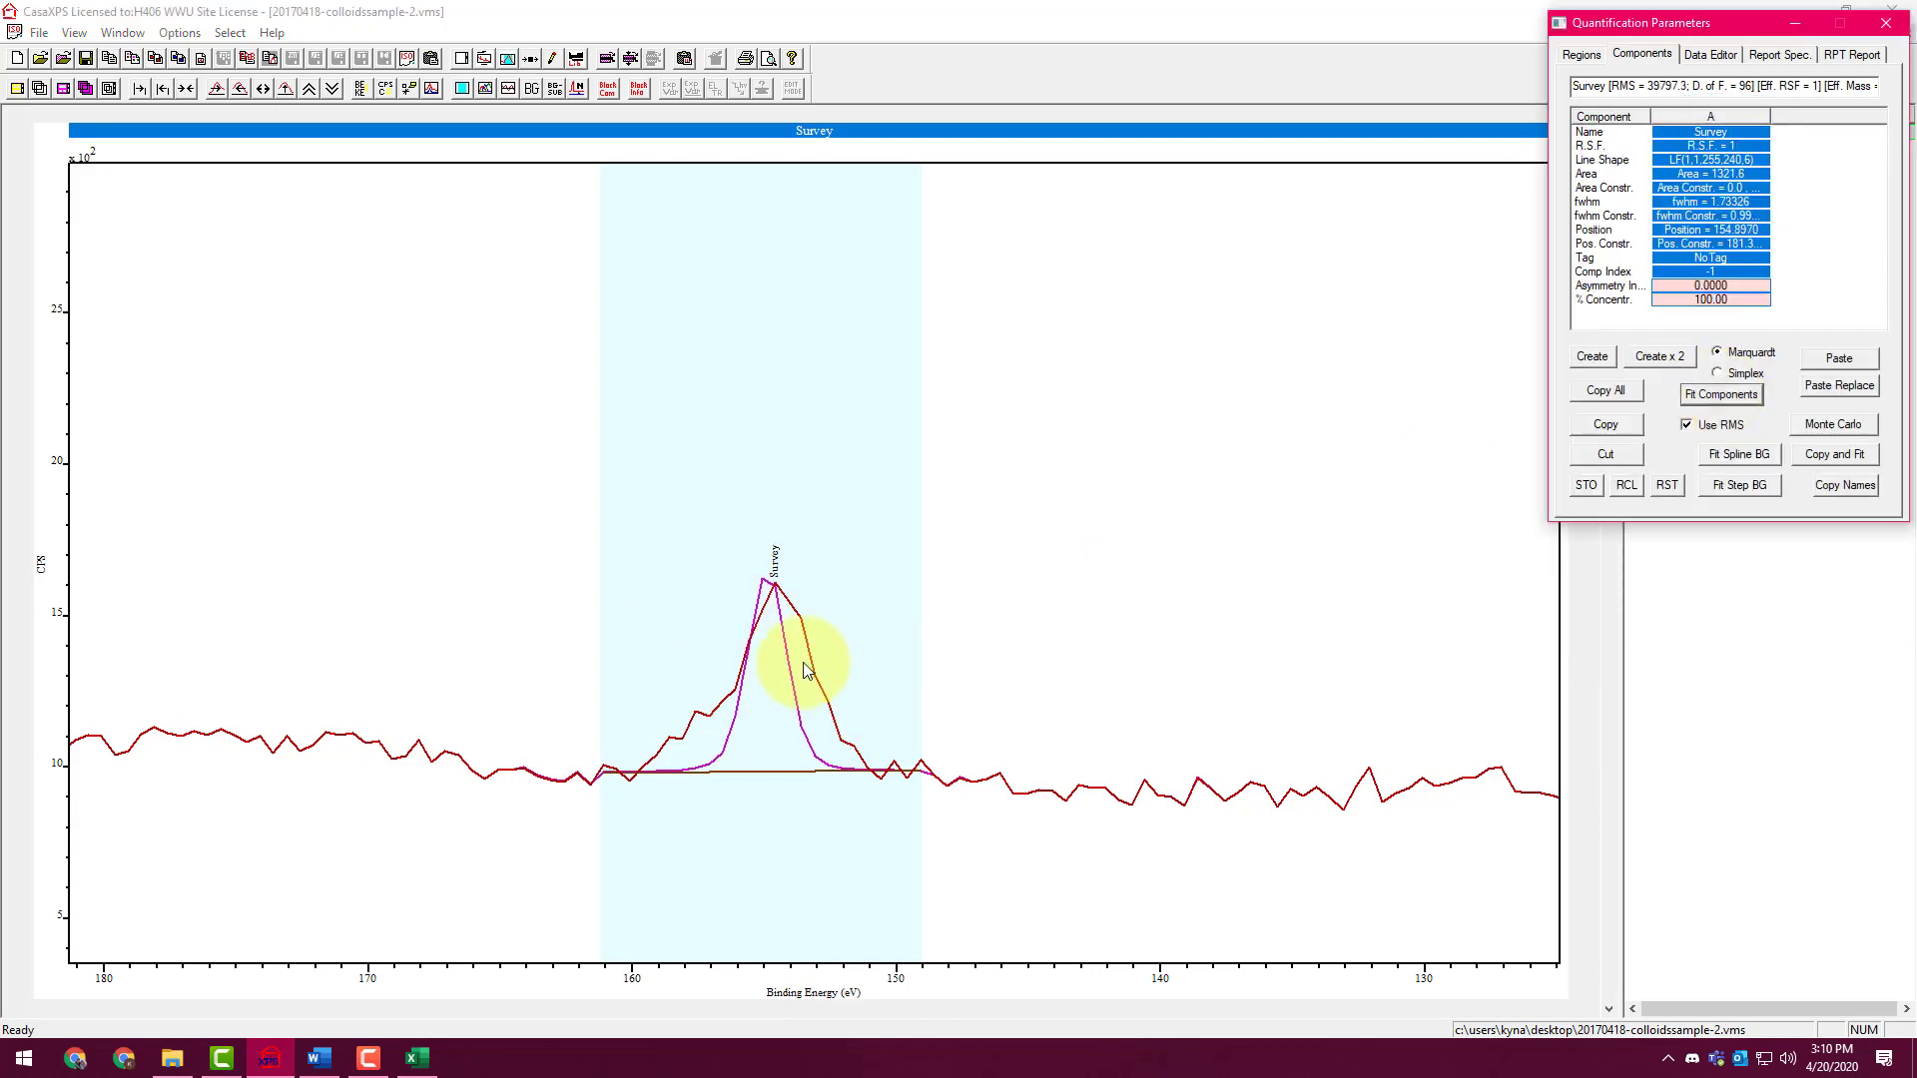
left_click(773, 583)
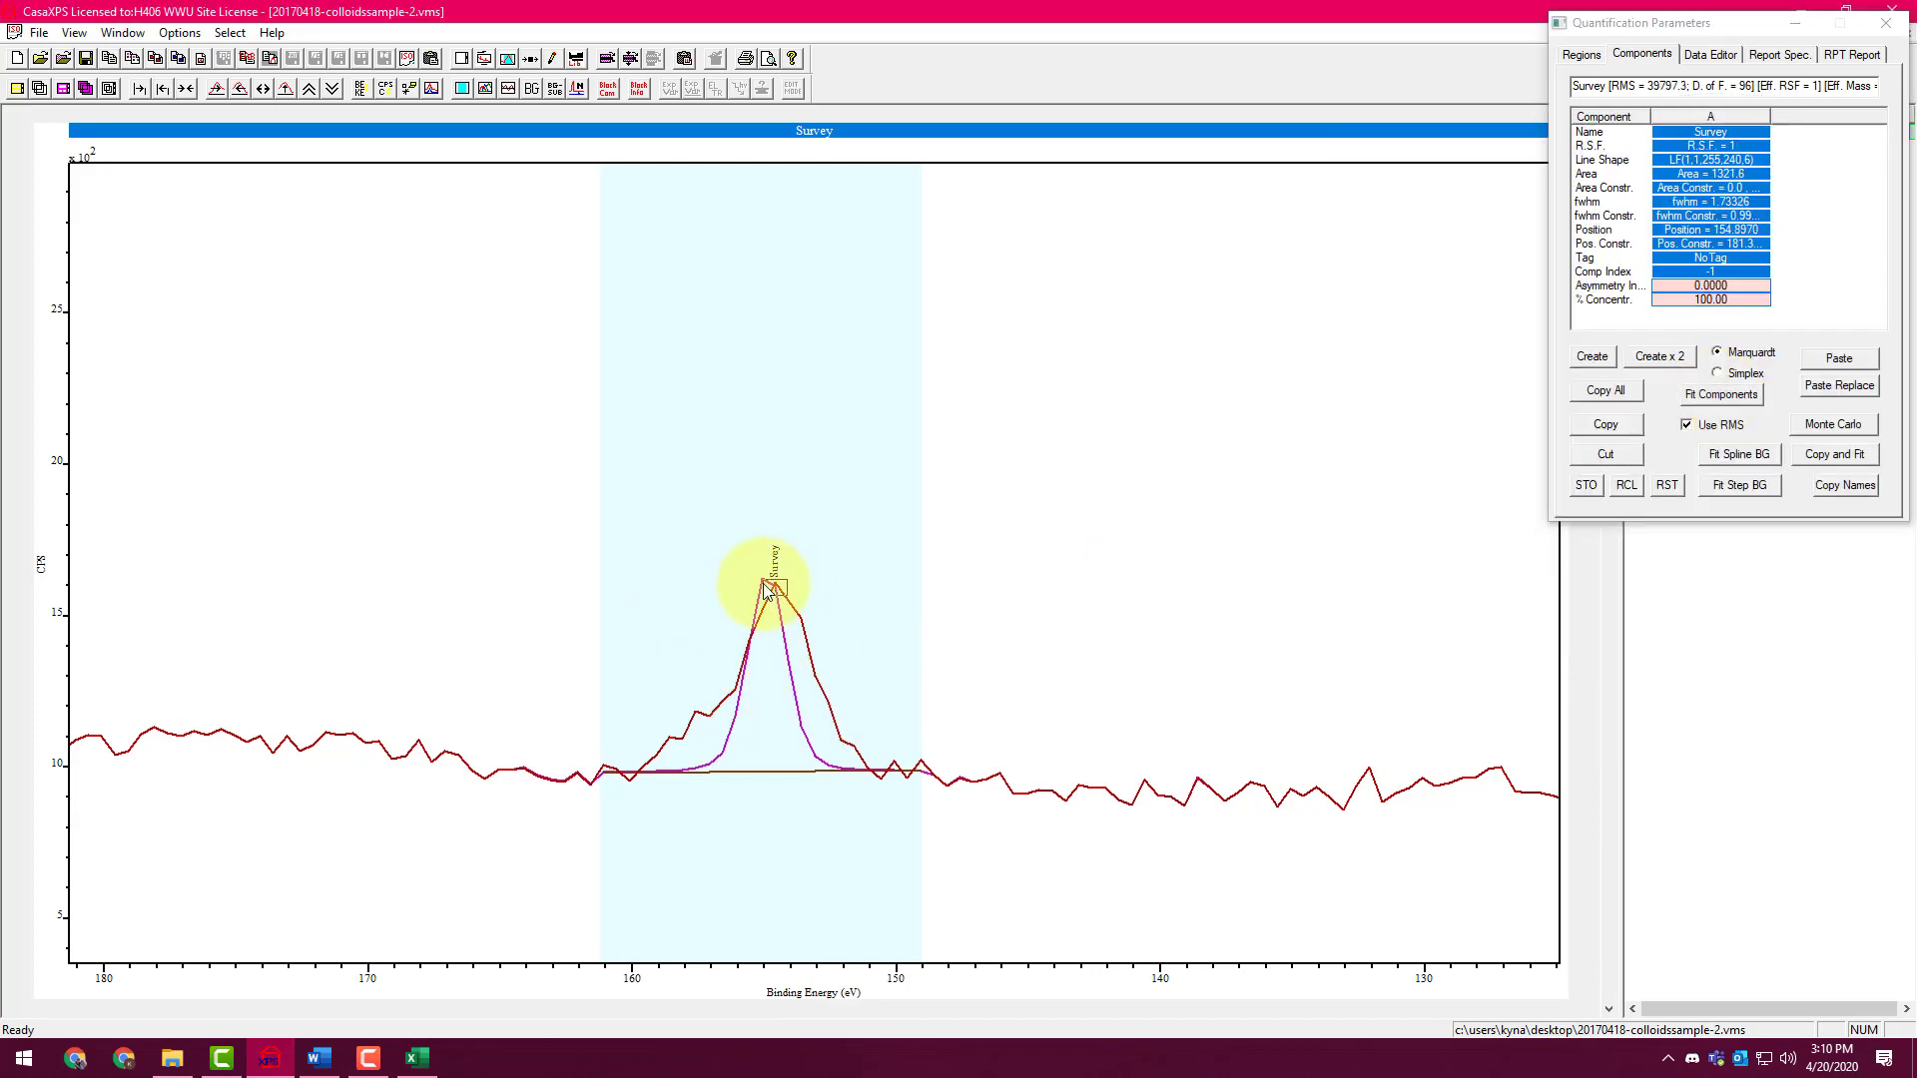
left_click_drag(765, 590, 789, 611)
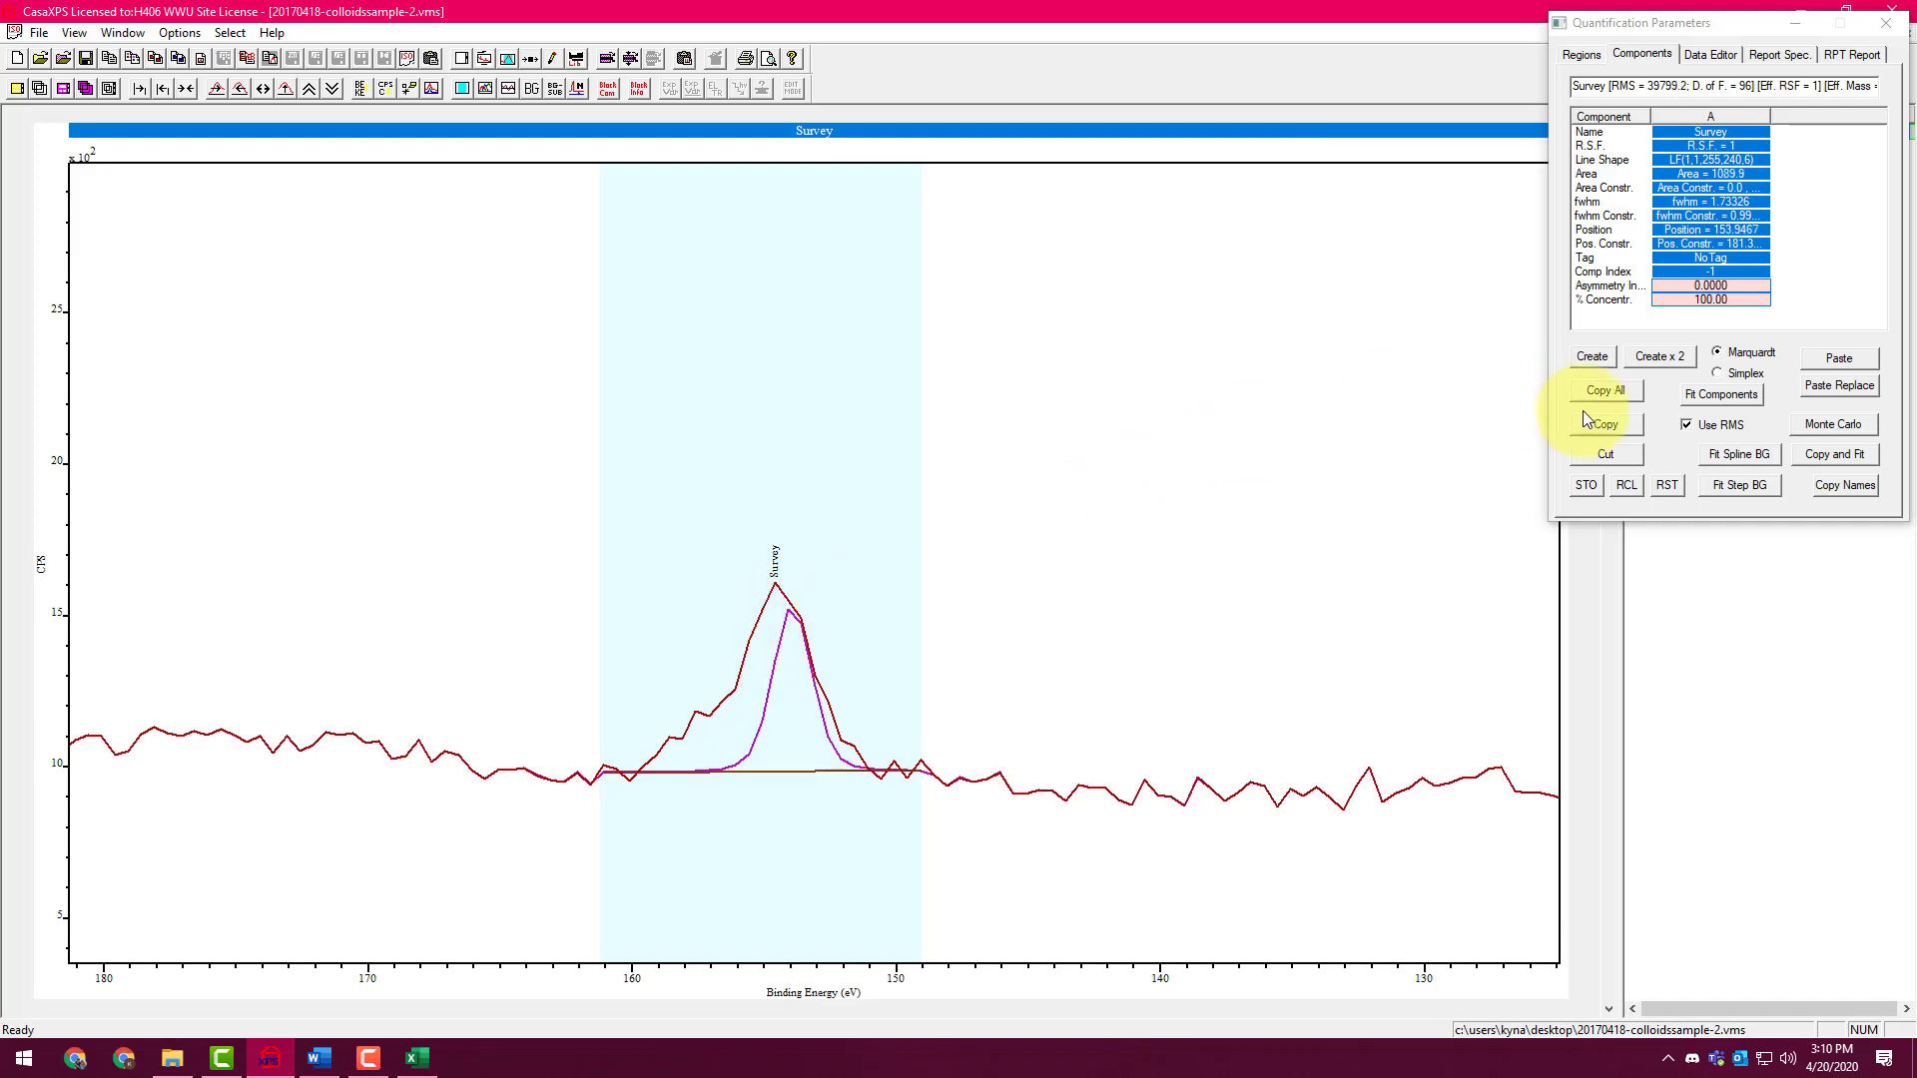
Add a second component to the peak, fit both, and adjust component A's area to about 1346.5
left_click(1593, 360)
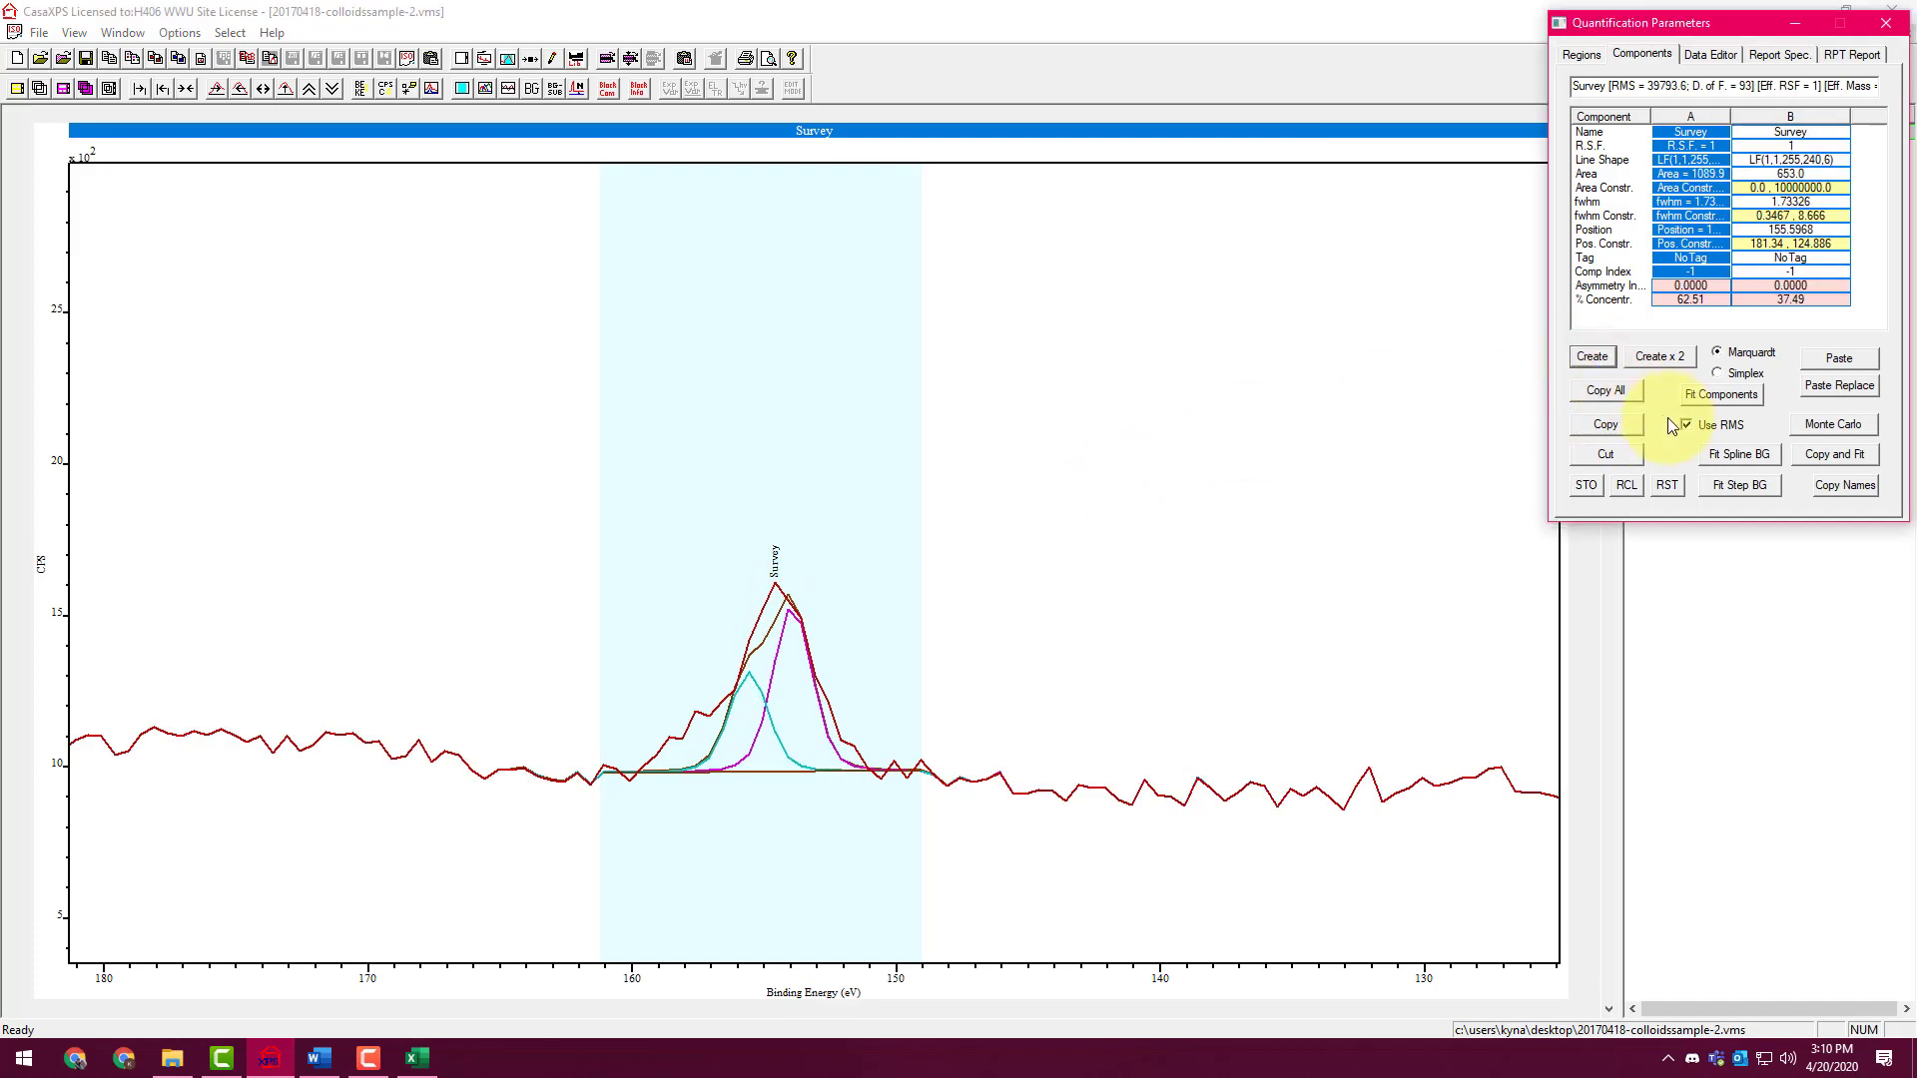
left_click(1708, 397)
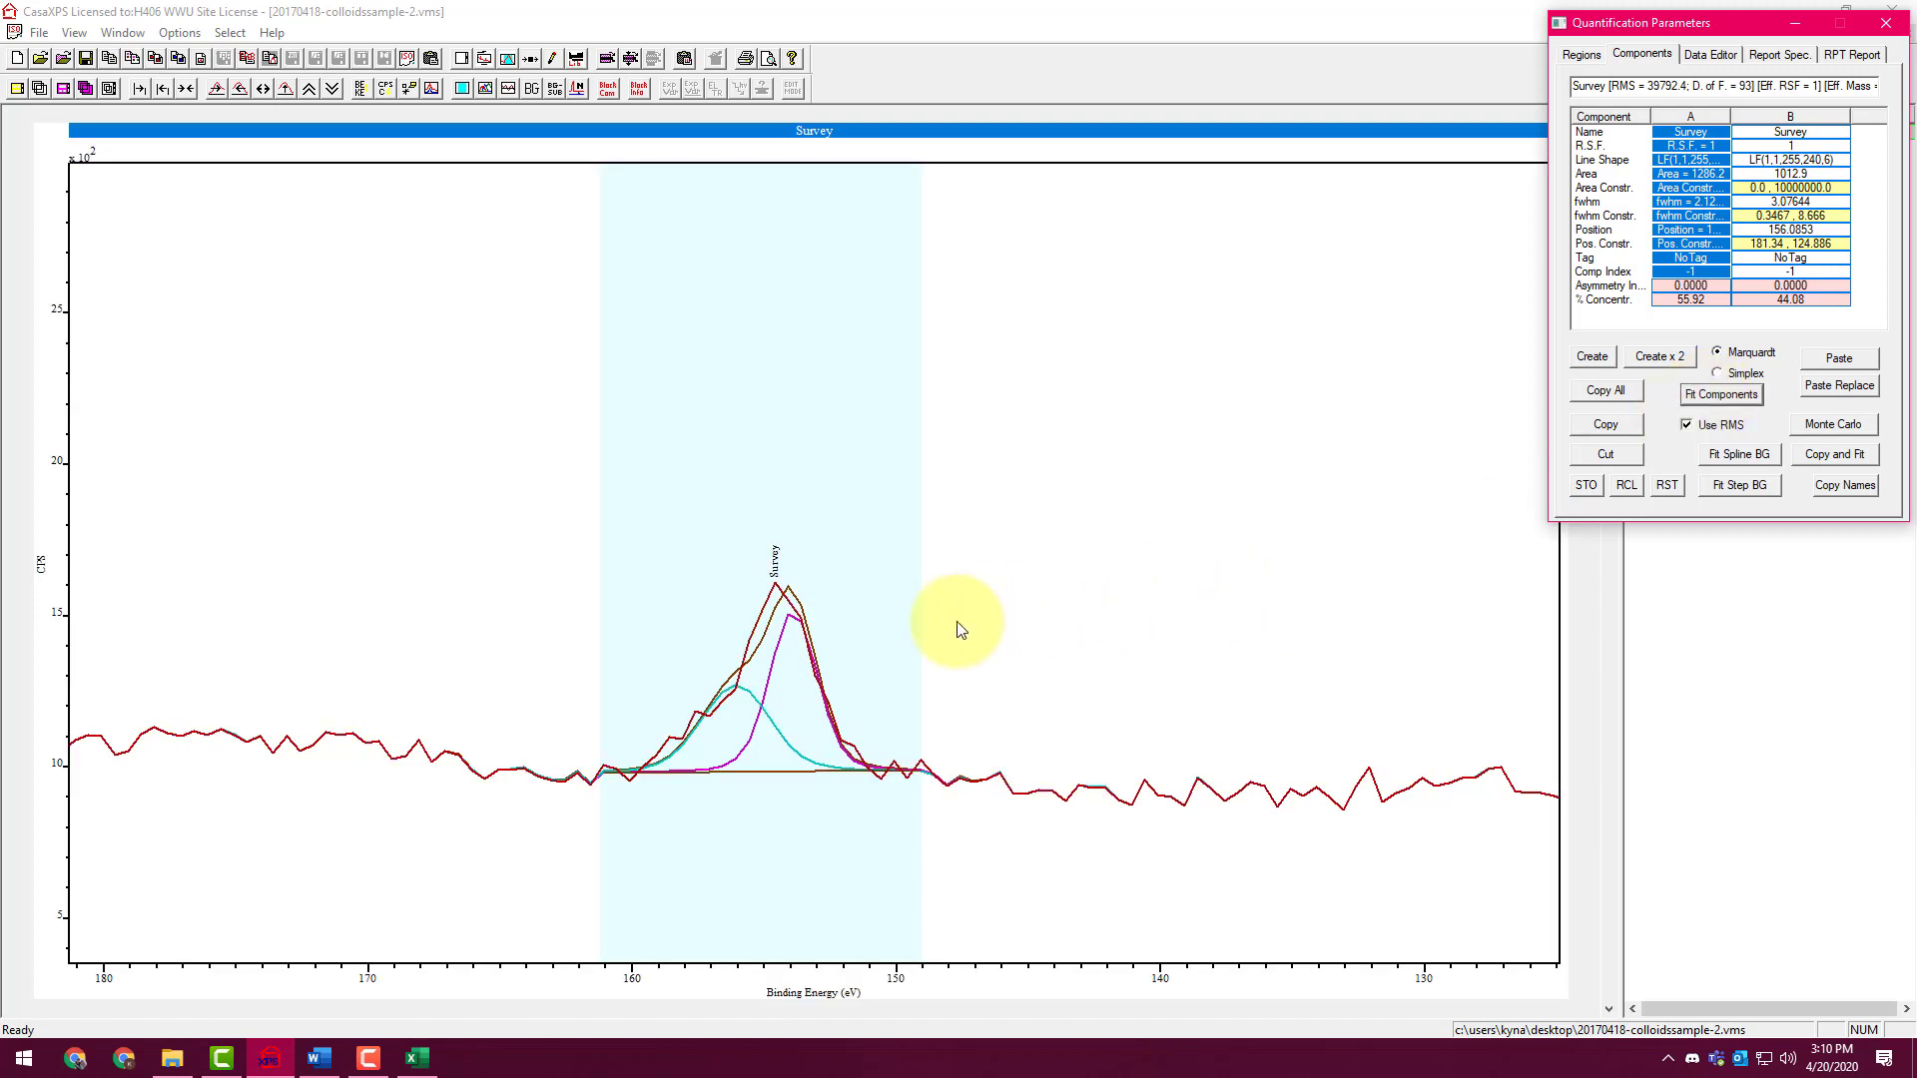
left_click_drag(819, 692, 787, 612)
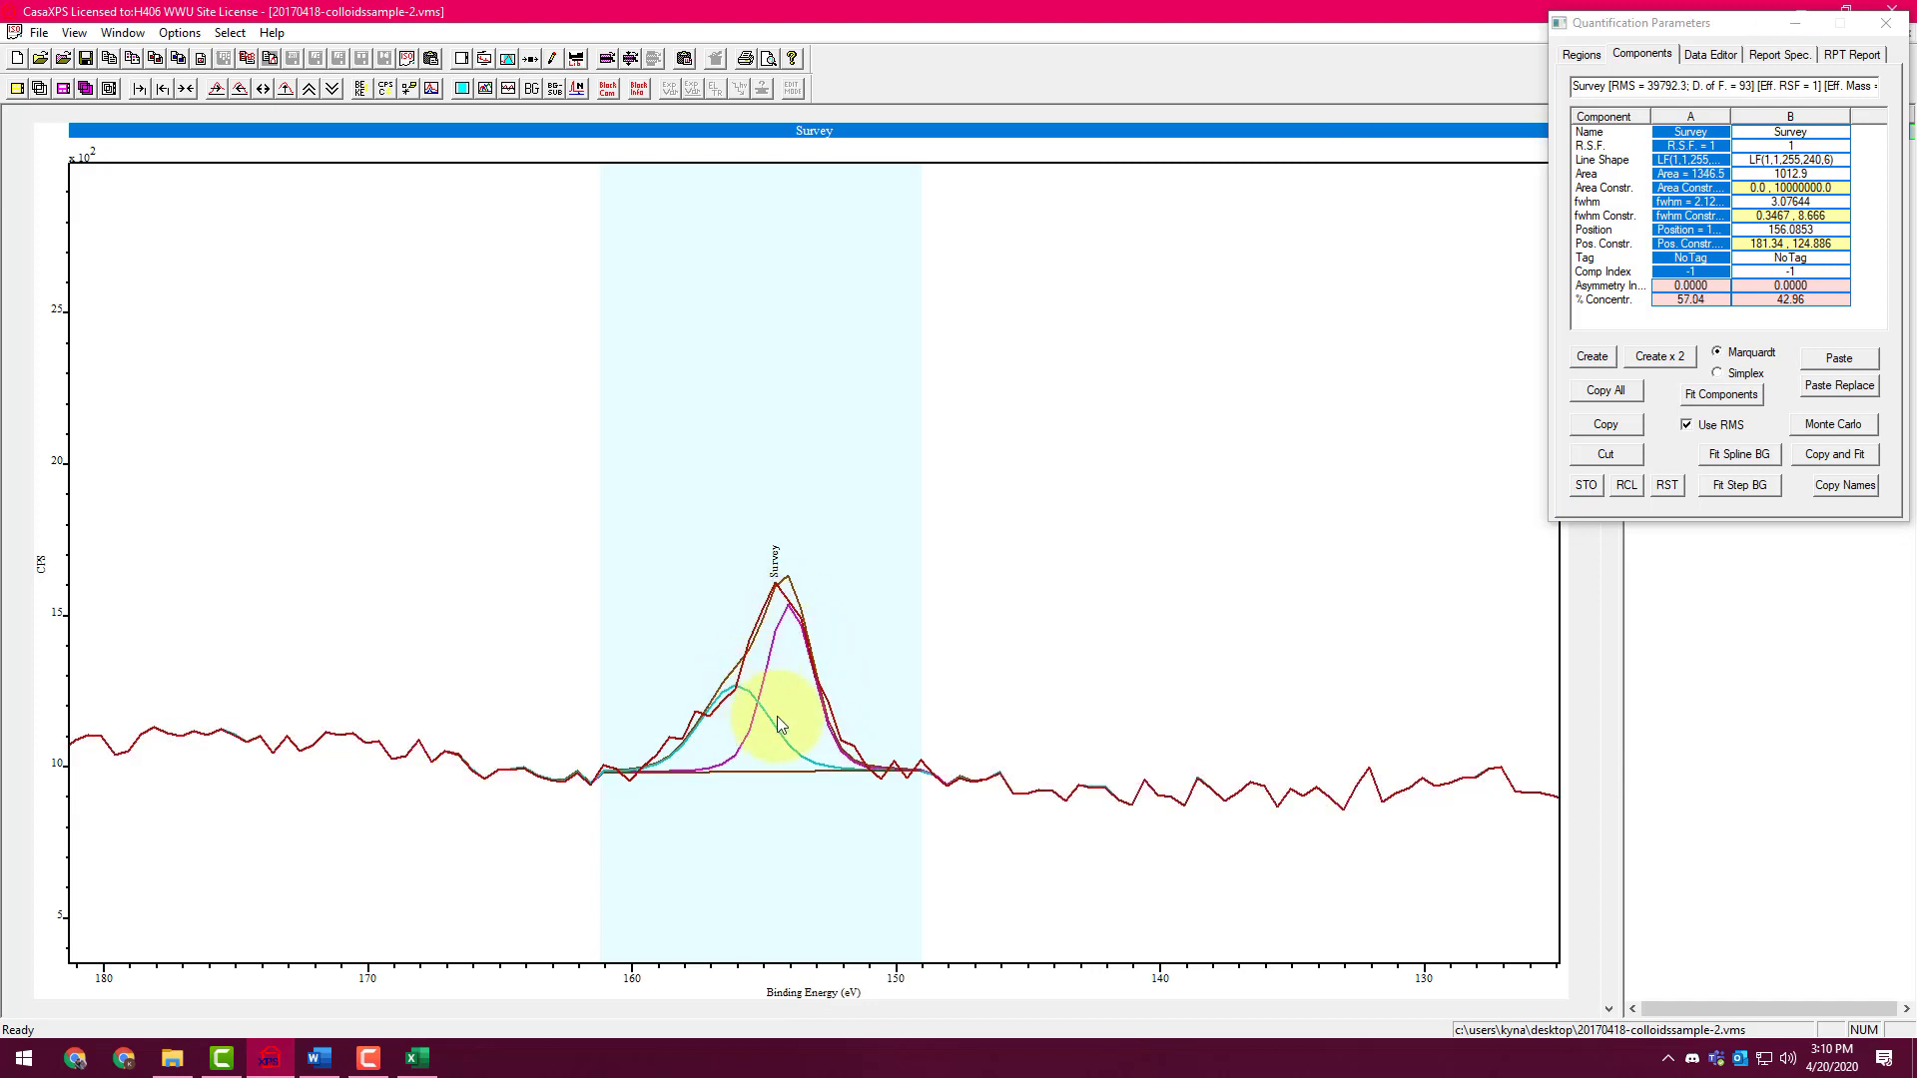
left_click_drag(777, 731, 773, 725)
Narrow component B to about 2.11 eV FWHM and refit both components to the peak near 154.6 eV
left_click(182, 88)
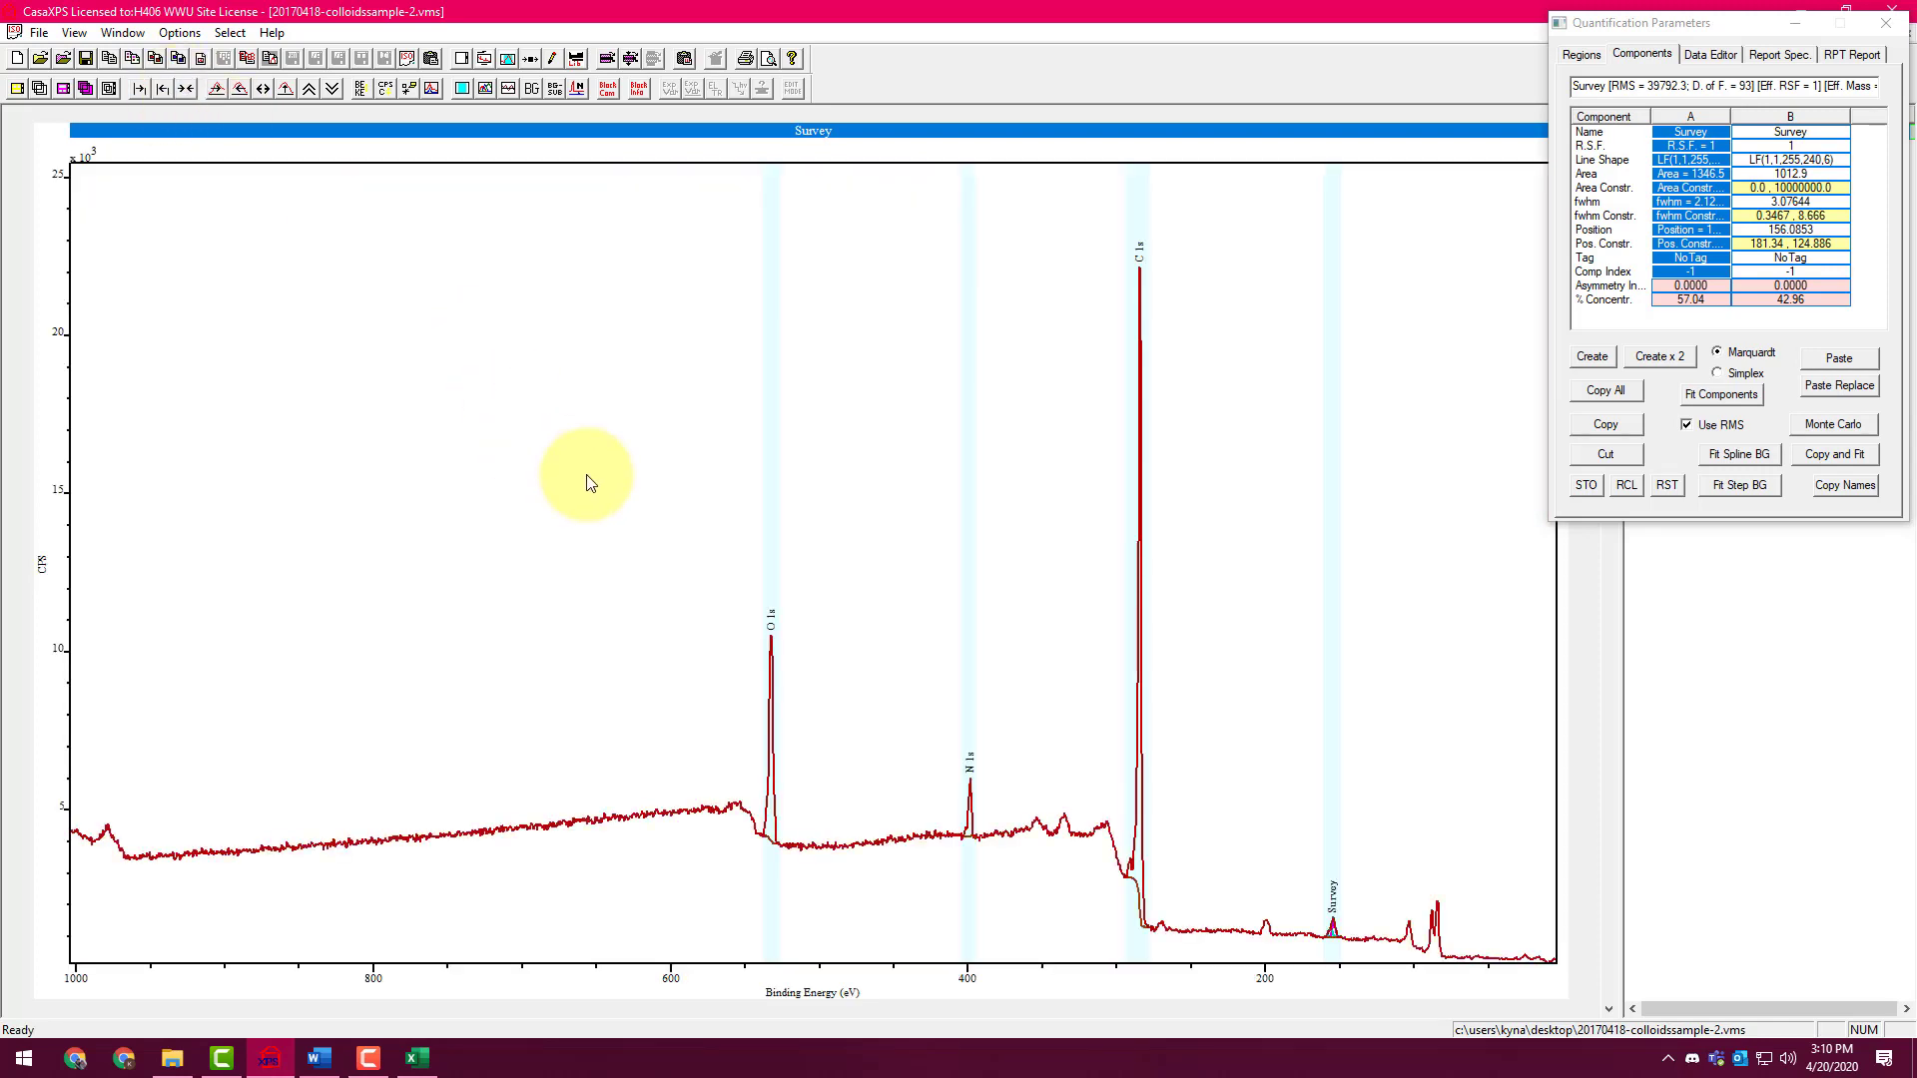
left_click_drag(1282, 844, 1384, 949)
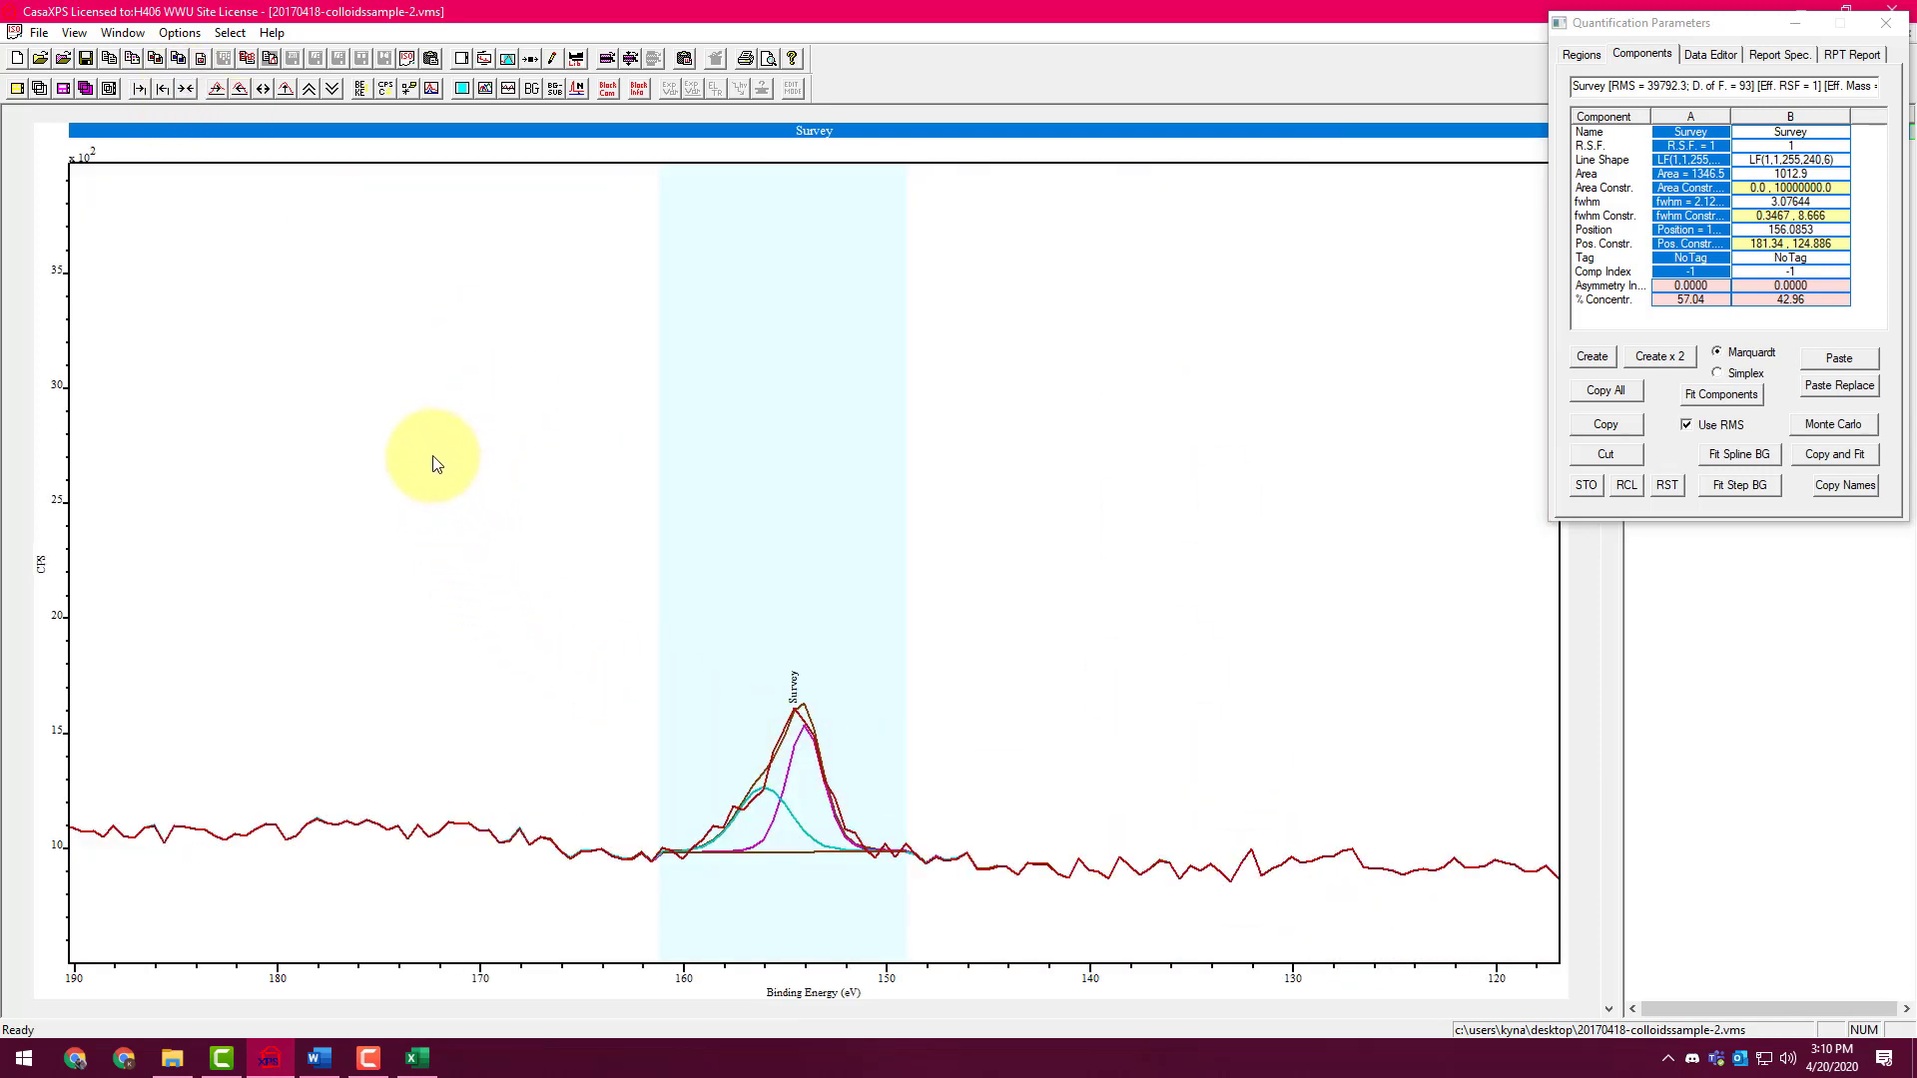
left_click_drag(431, 459, 1054, 904)
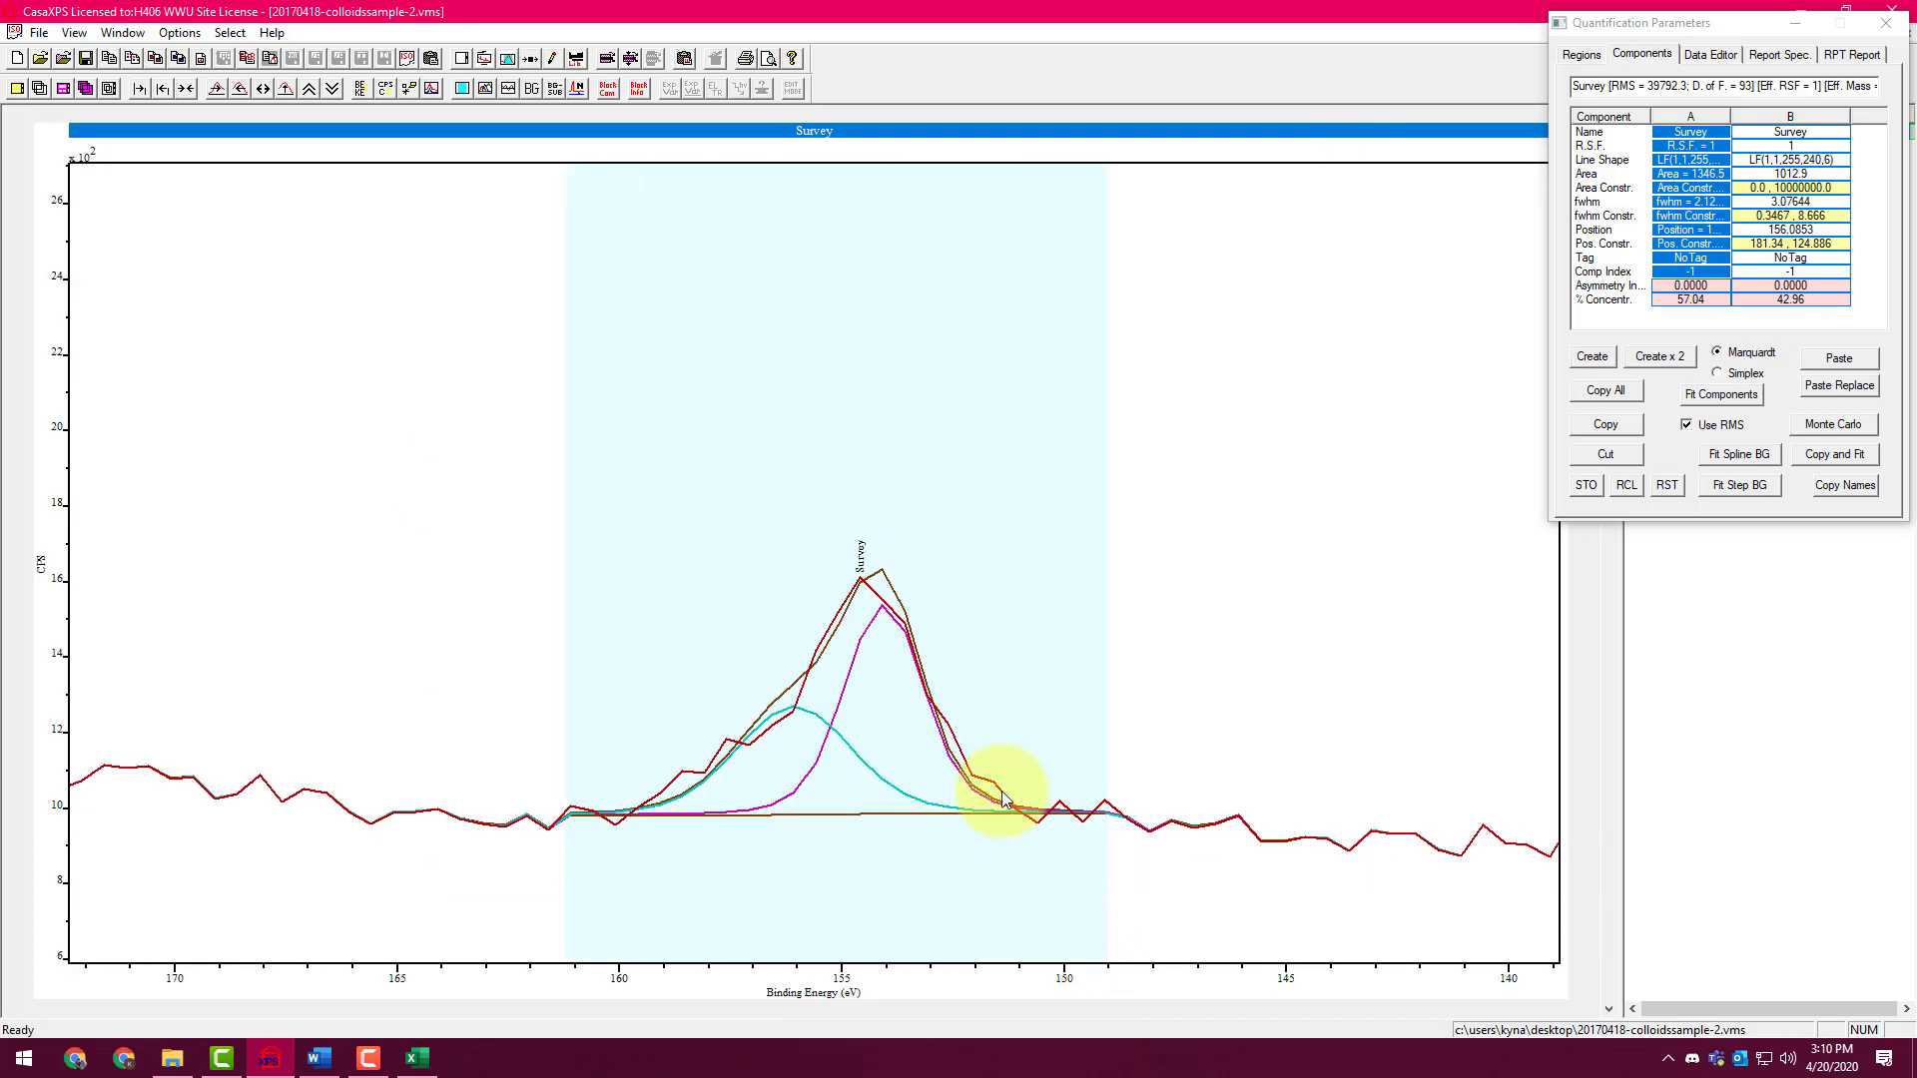
left_click(306, 90)
left_click(332, 90)
left_click(331, 92)
left_click(331, 92)
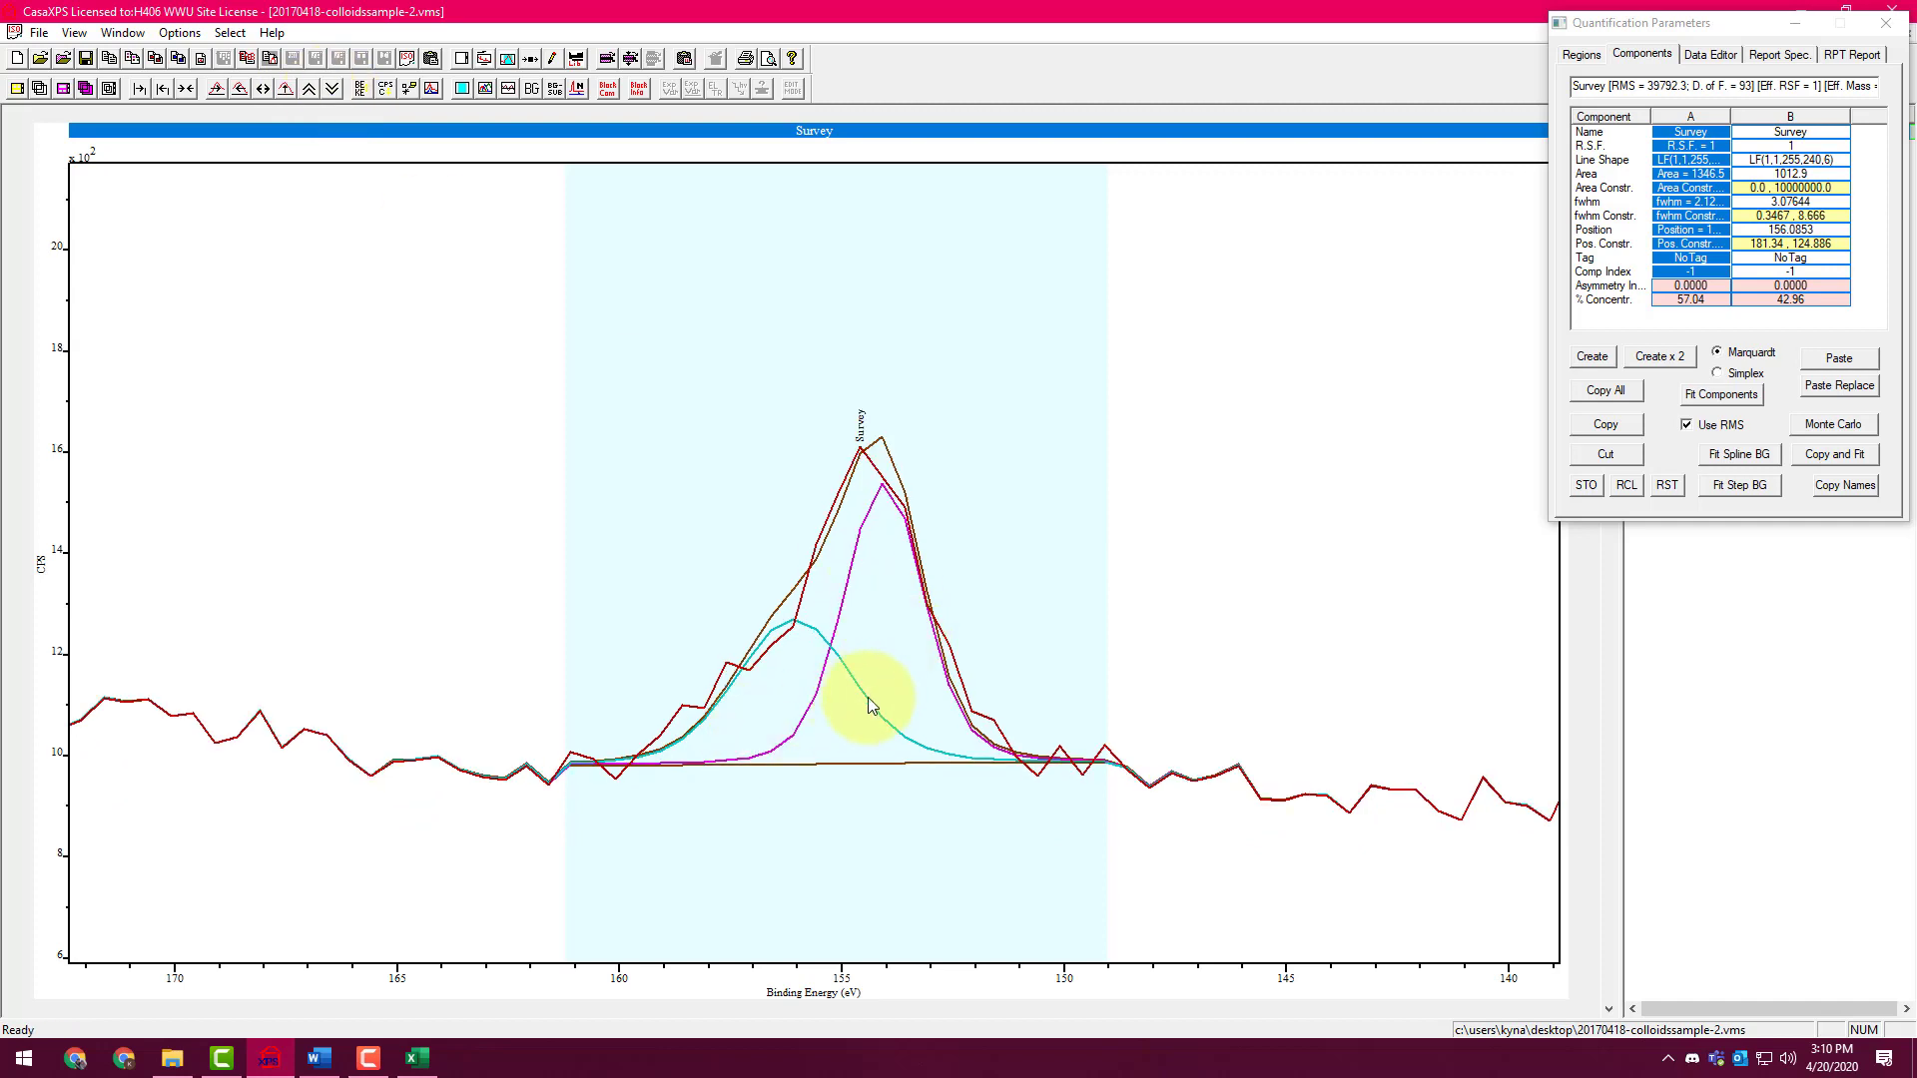
left_click_drag(869, 698, 842, 696)
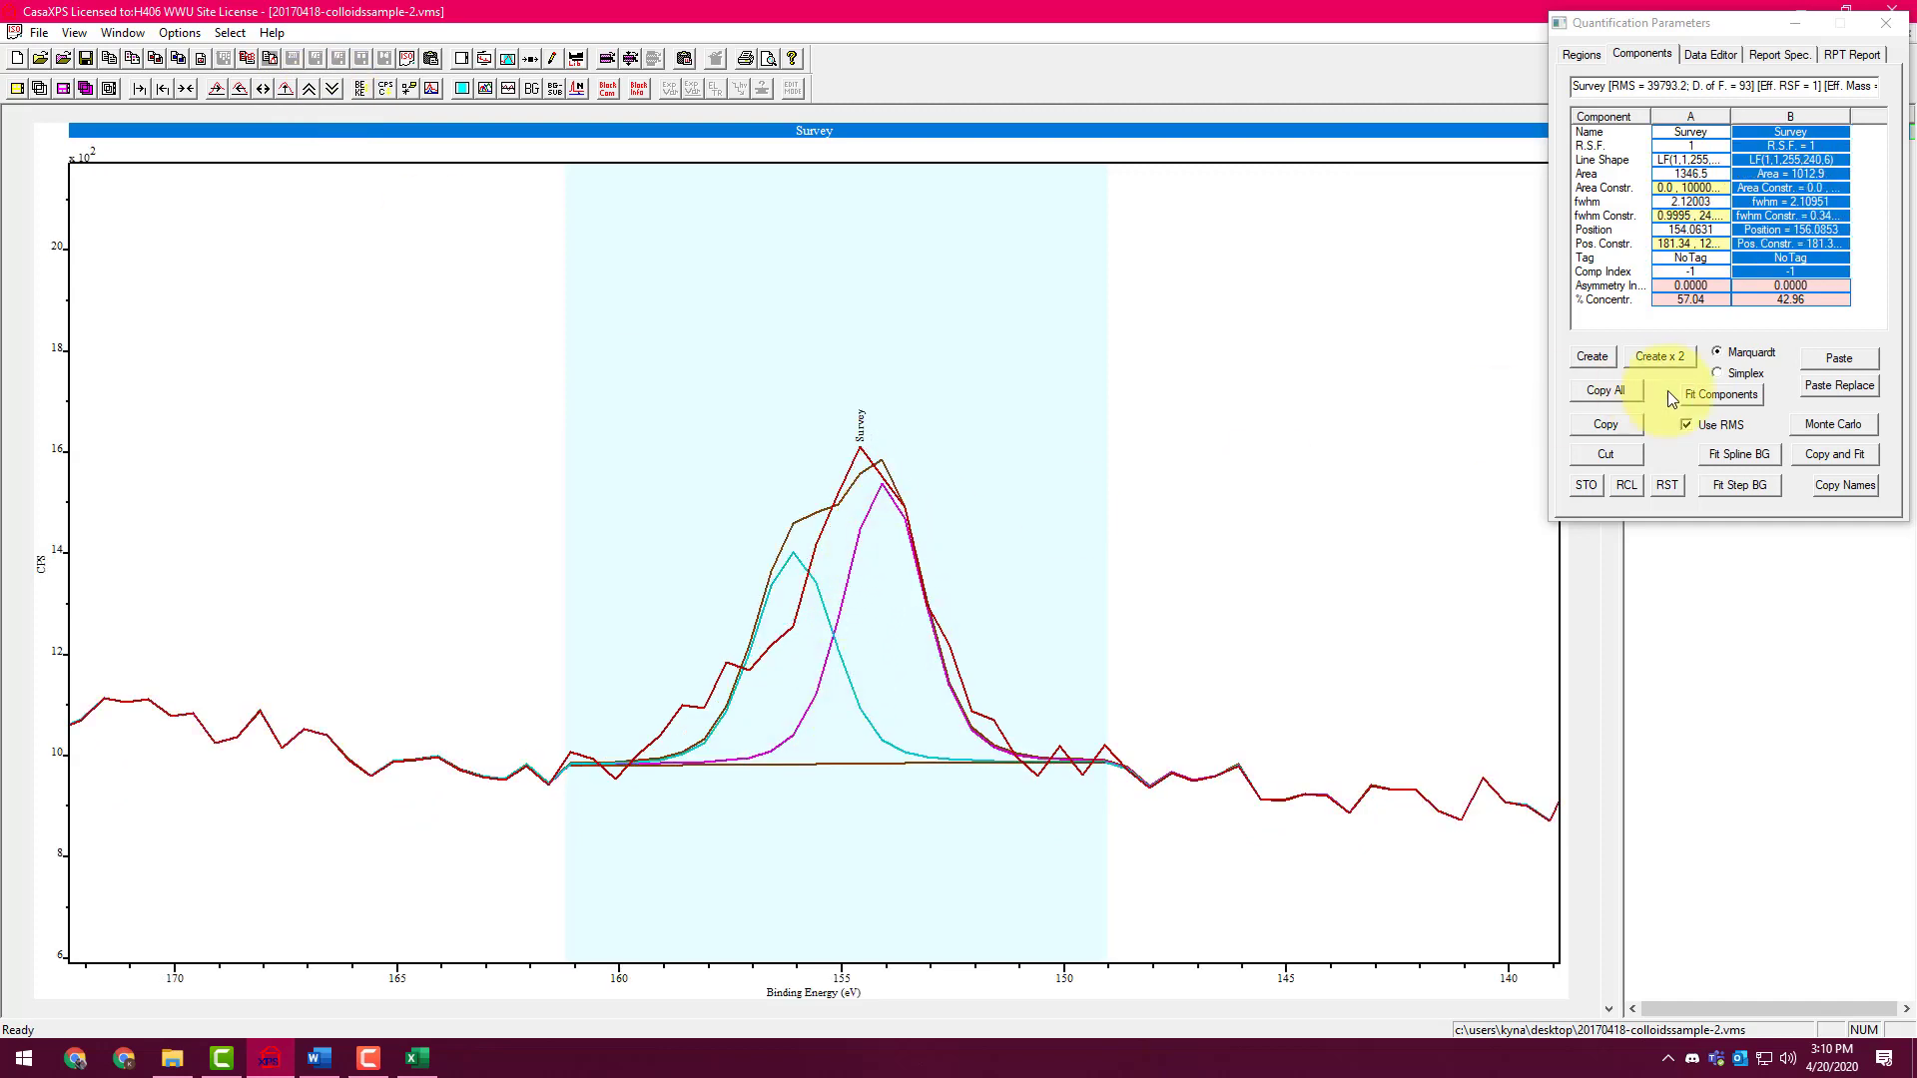
left_click(1701, 395)
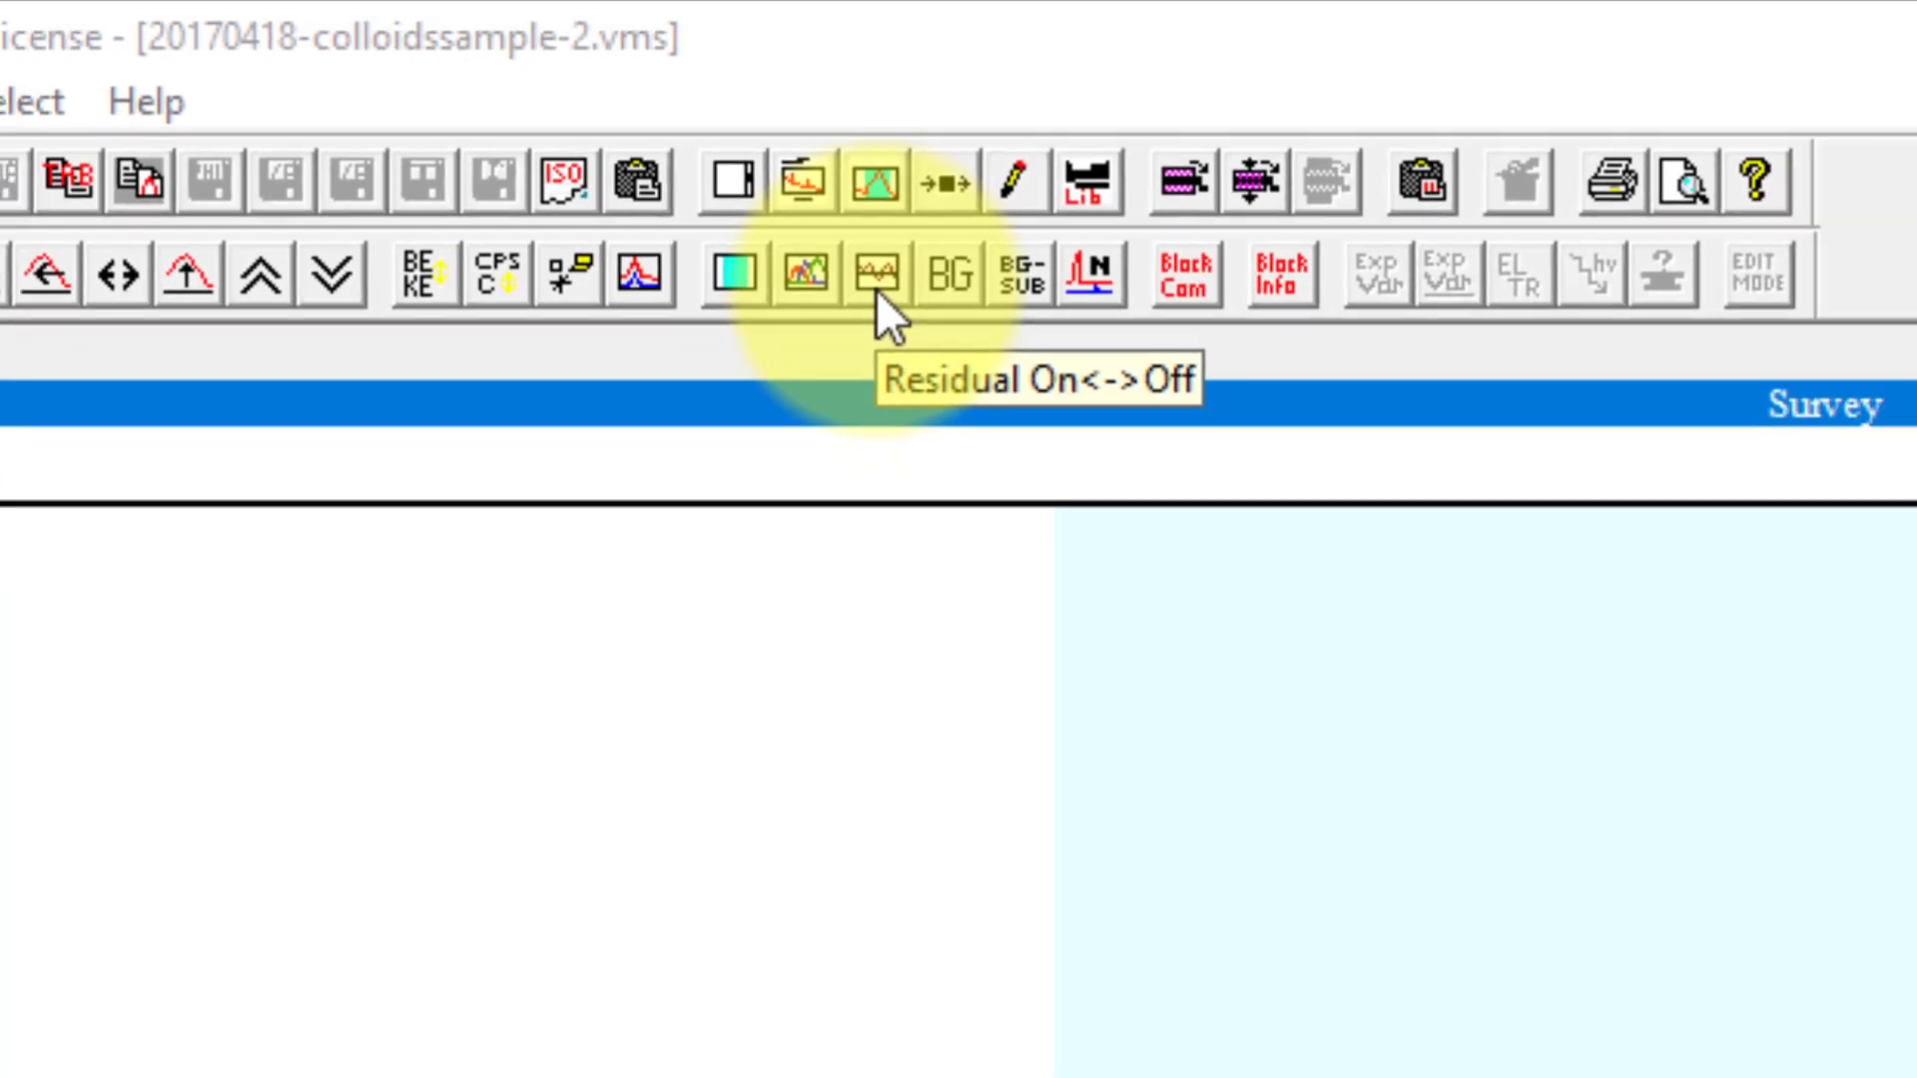
Display the fit residual, and reshape component A to about 1.86 eV FWHM at 153.7 eV and component B to about 2.60 eV FWHM
left_click(939, 305)
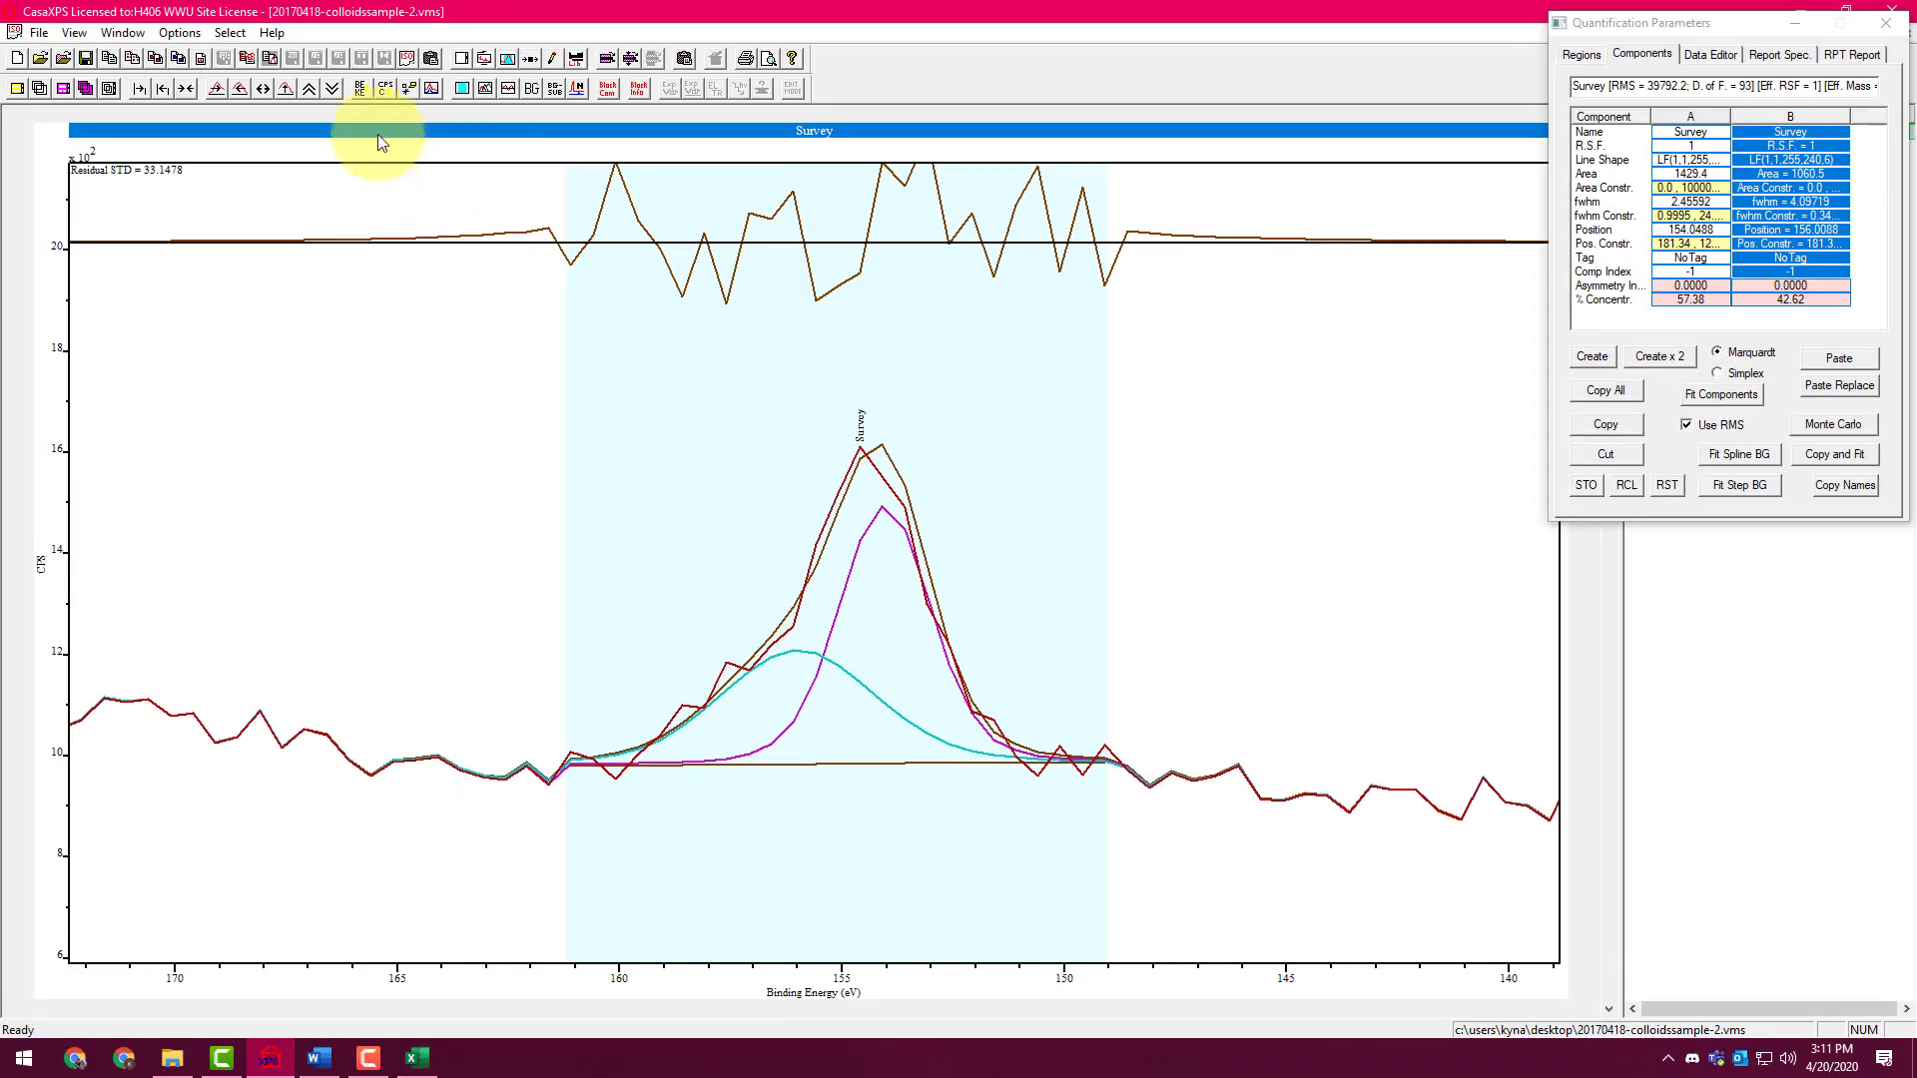
left_click(325, 90)
left_click(313, 92)
left_click(314, 93)
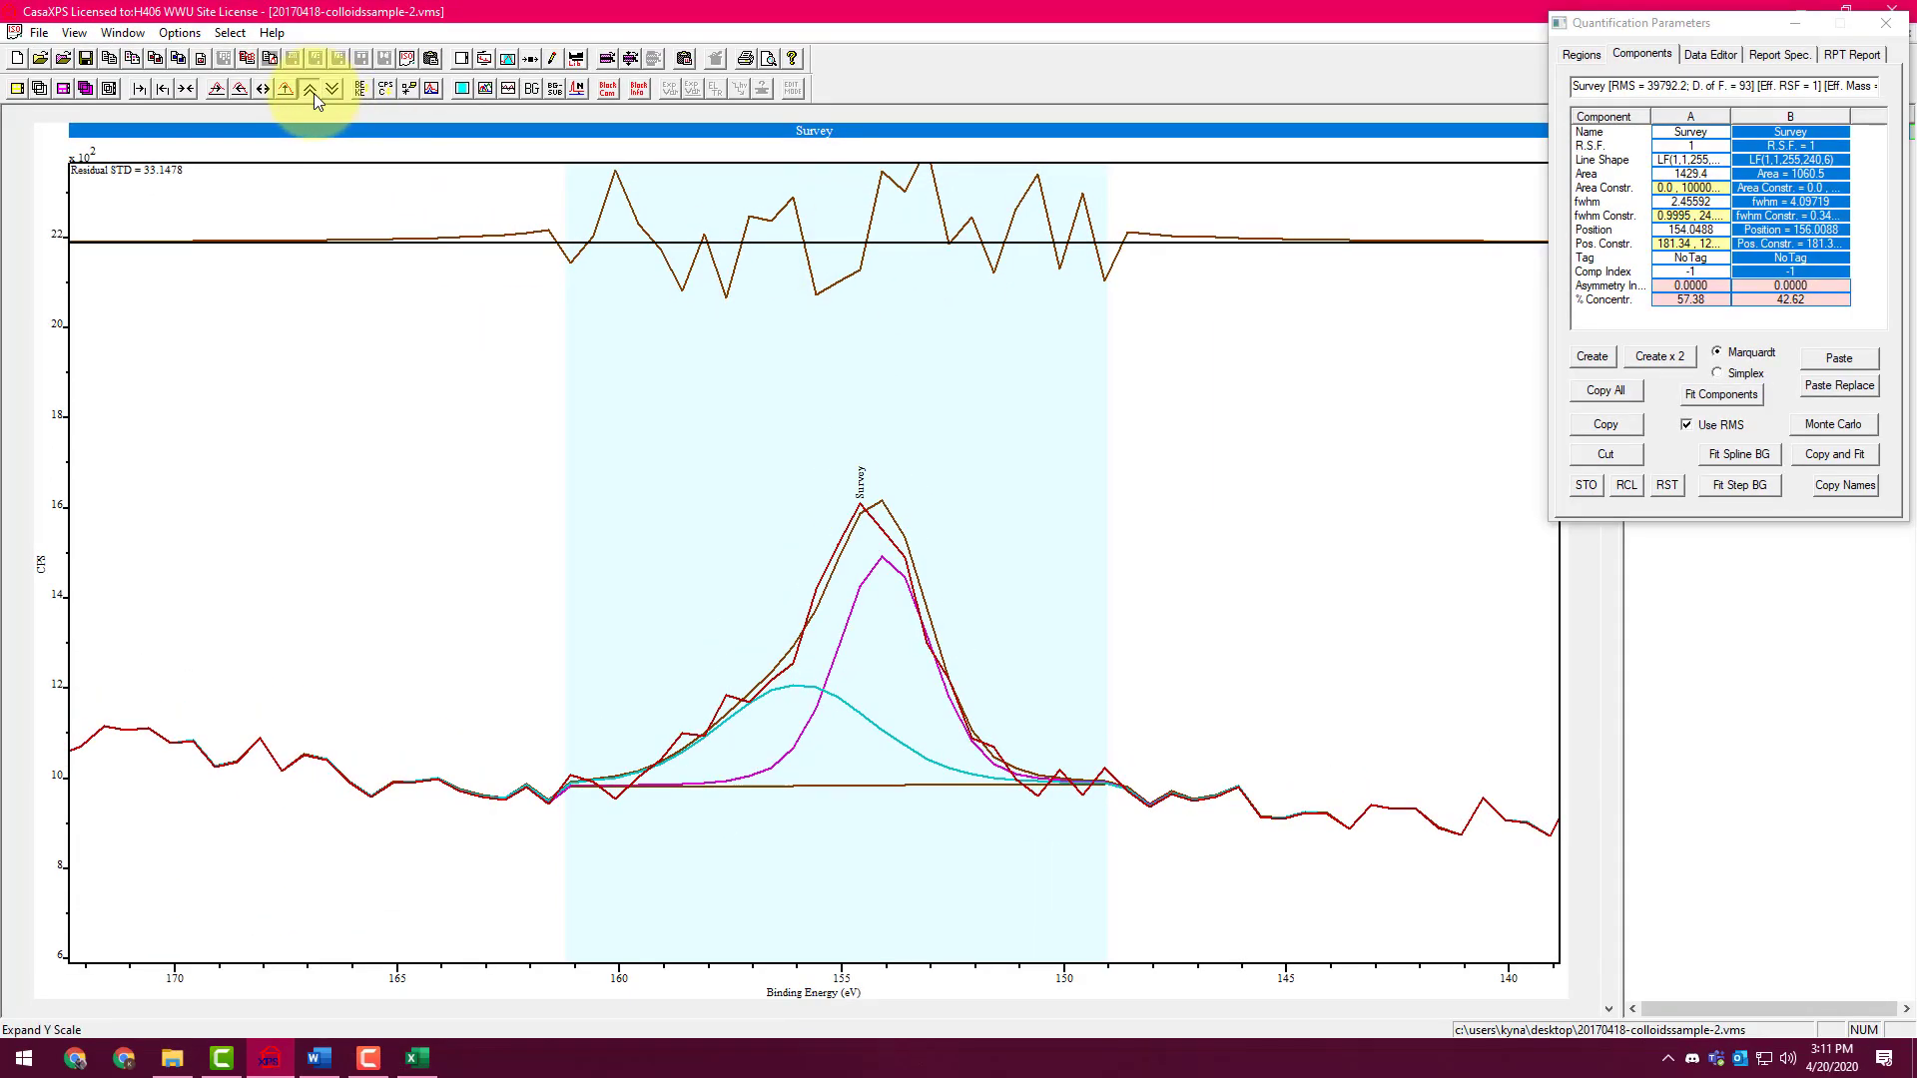
left_click(314, 93)
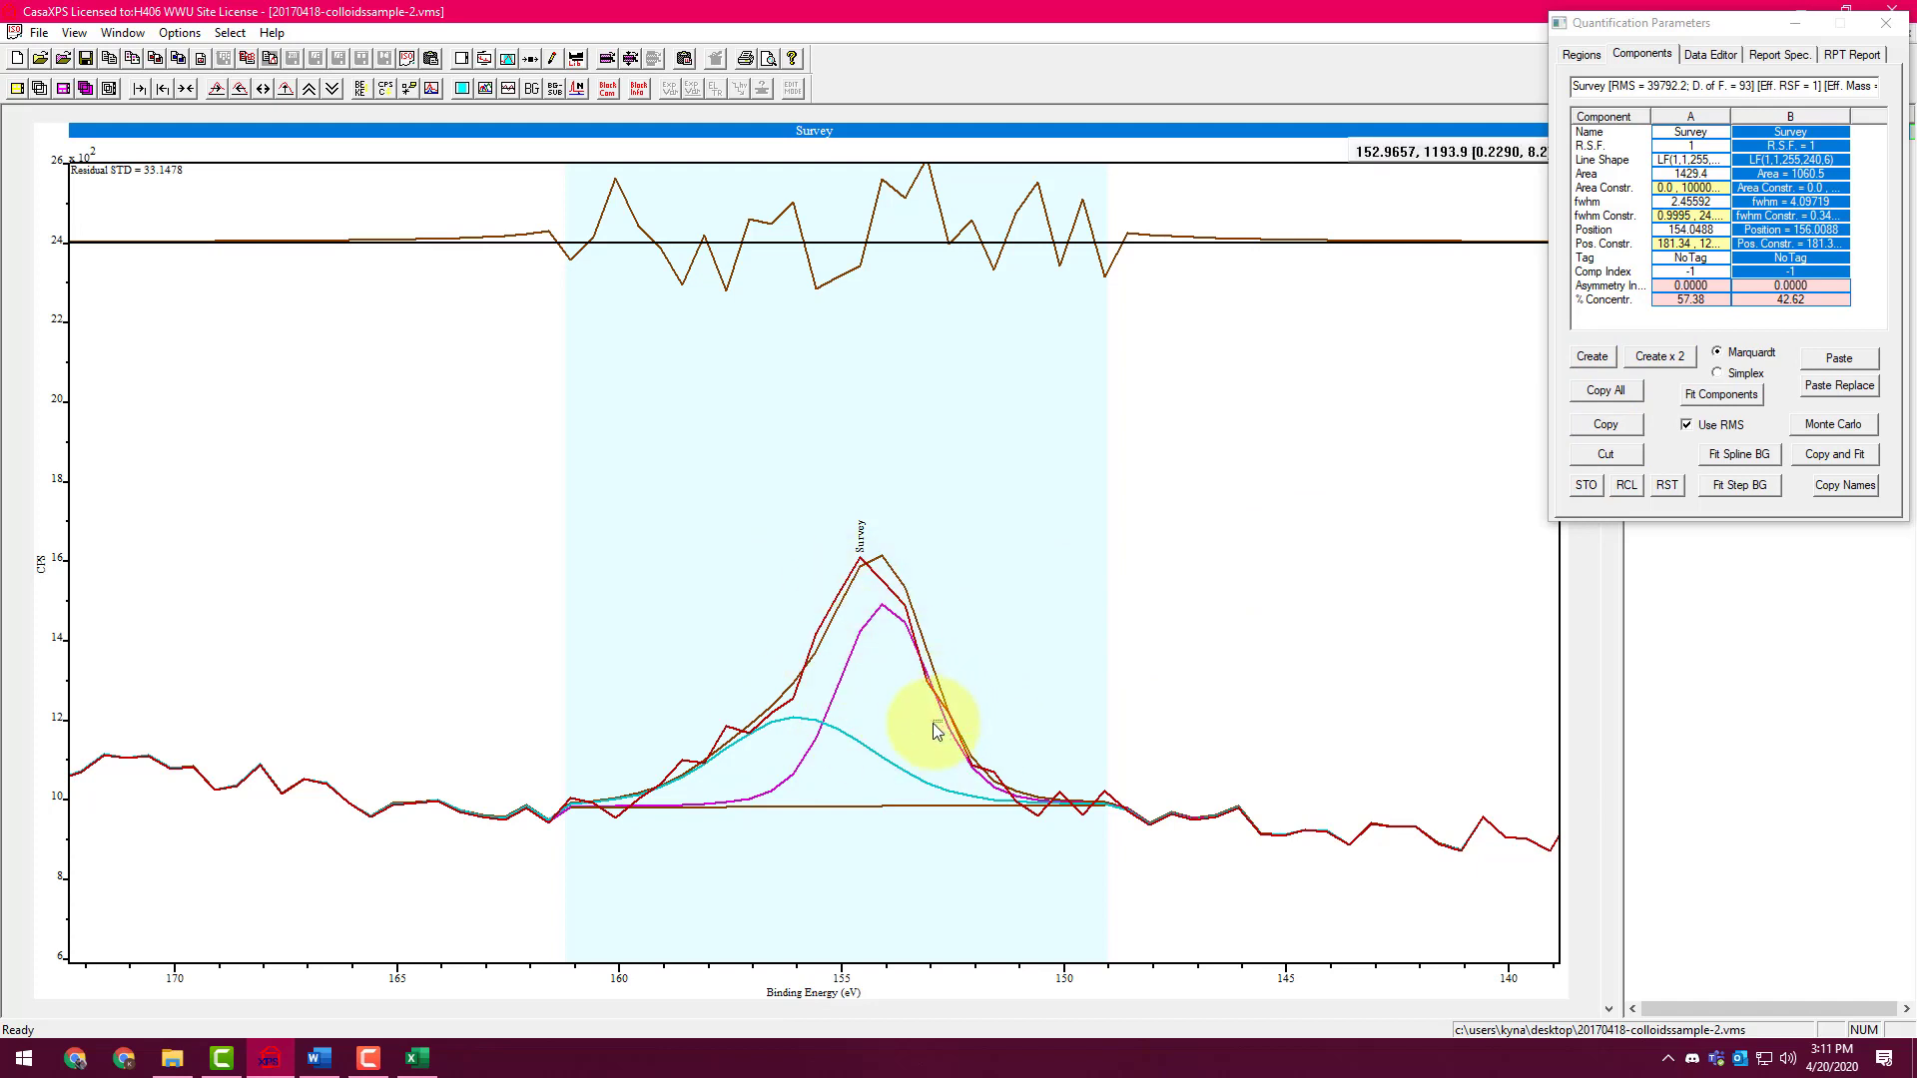
left_click_drag(938, 723, 794, 674)
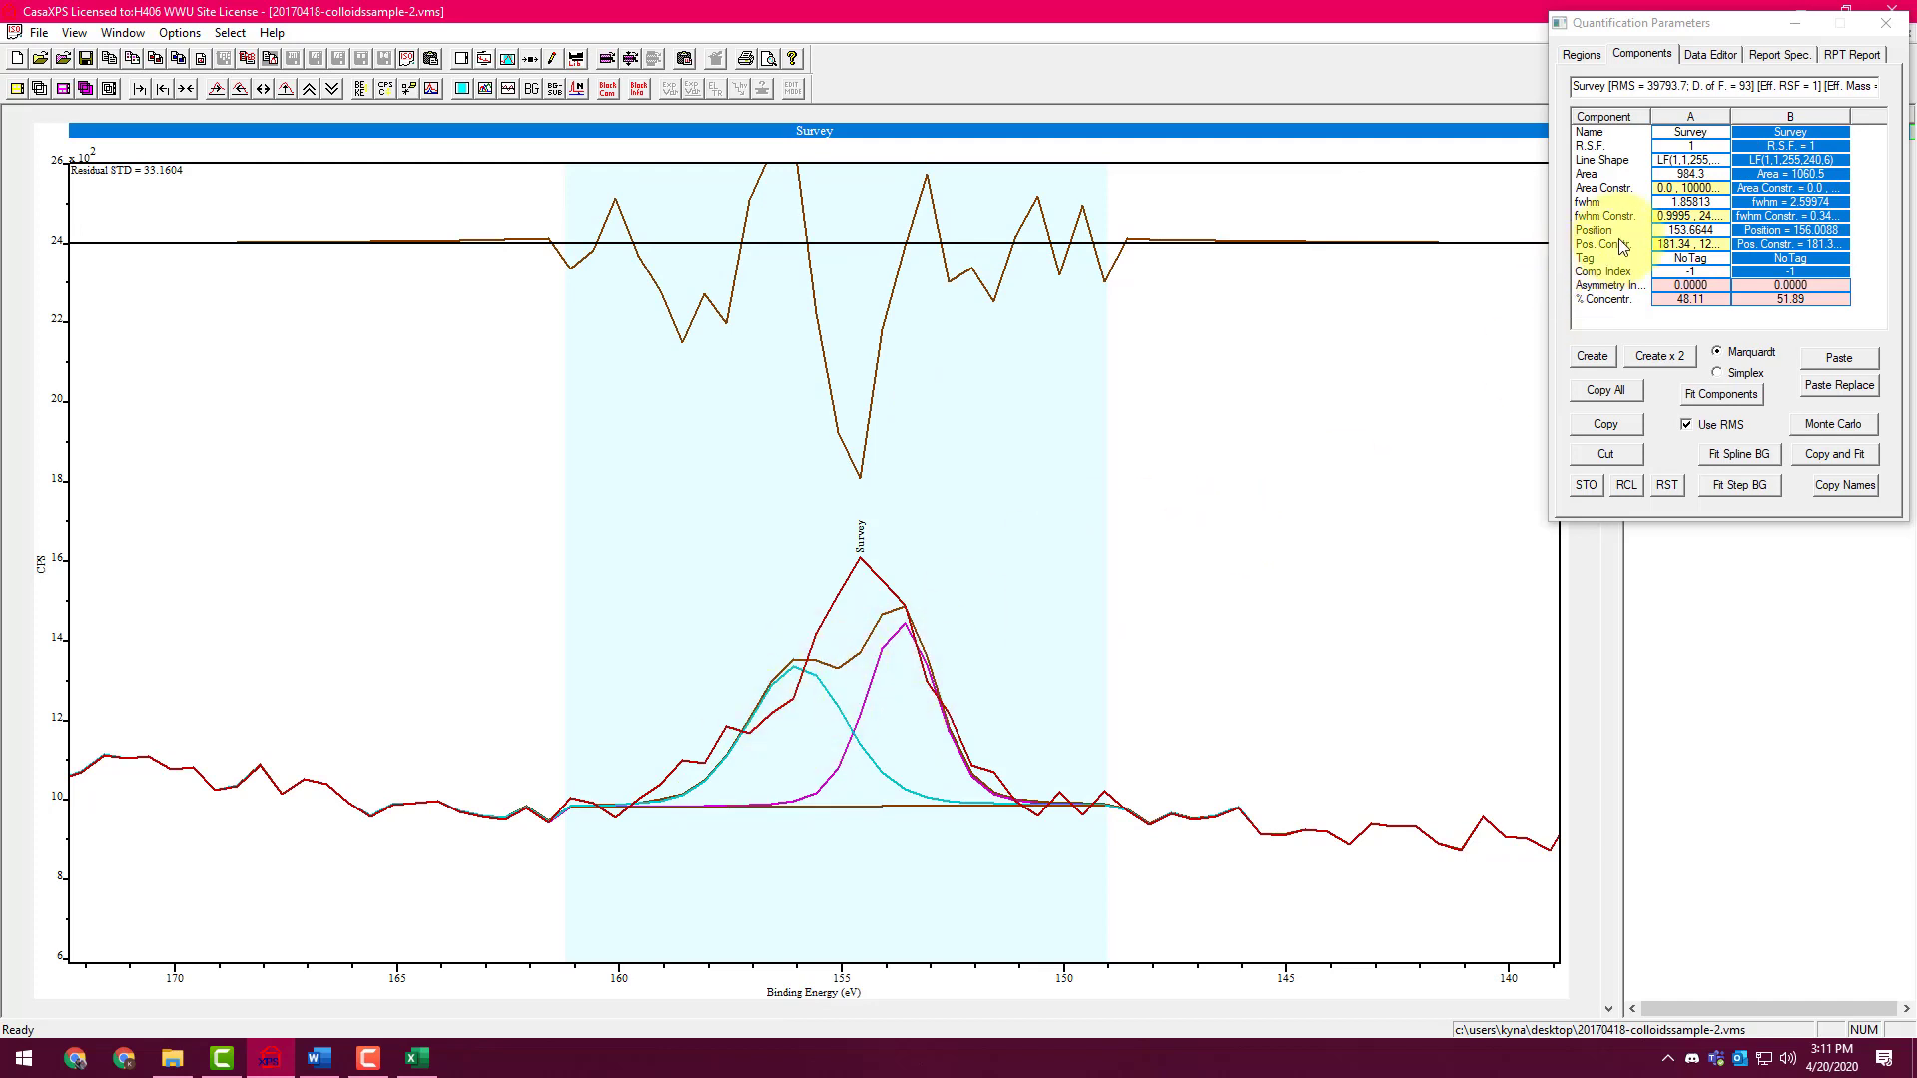
Constrain component A's area to twice component B's area with the expression B*2
left_click(1697, 122)
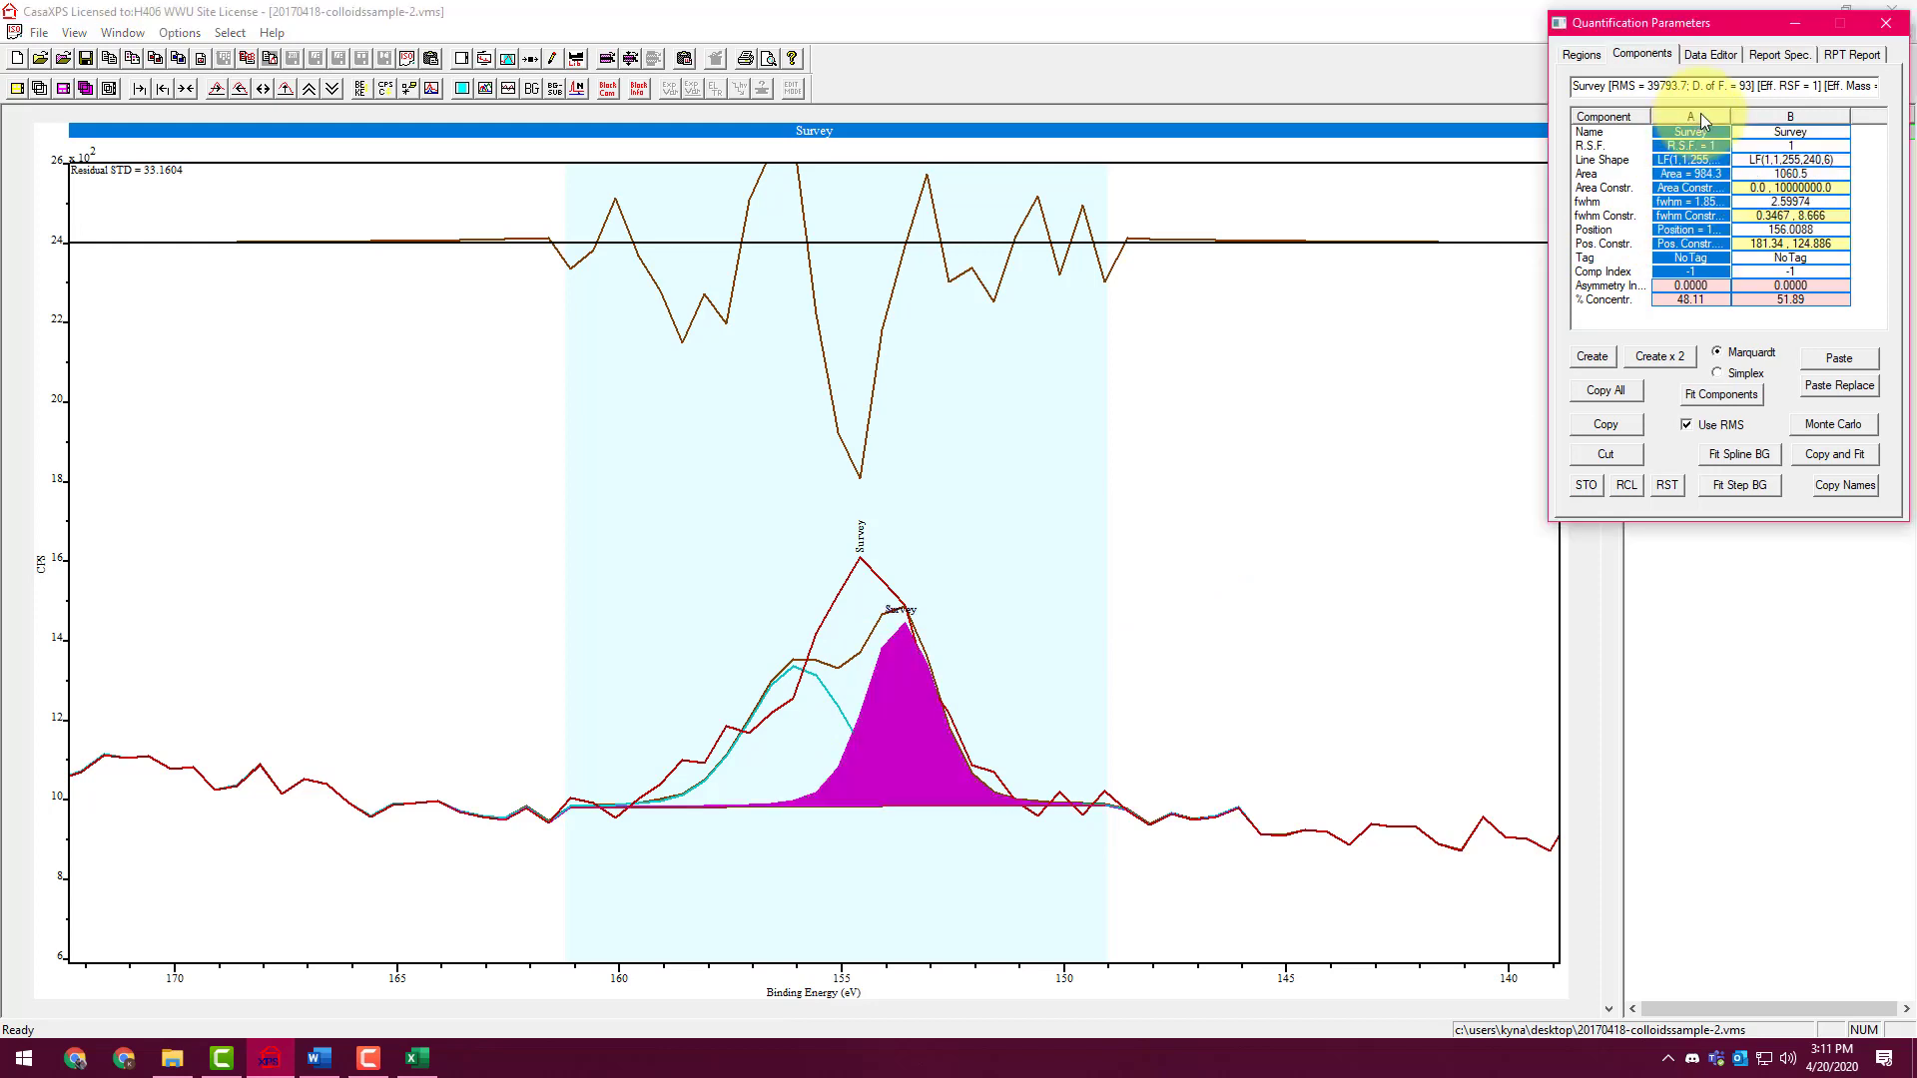
left_click(1692, 124)
left_click(1693, 122)
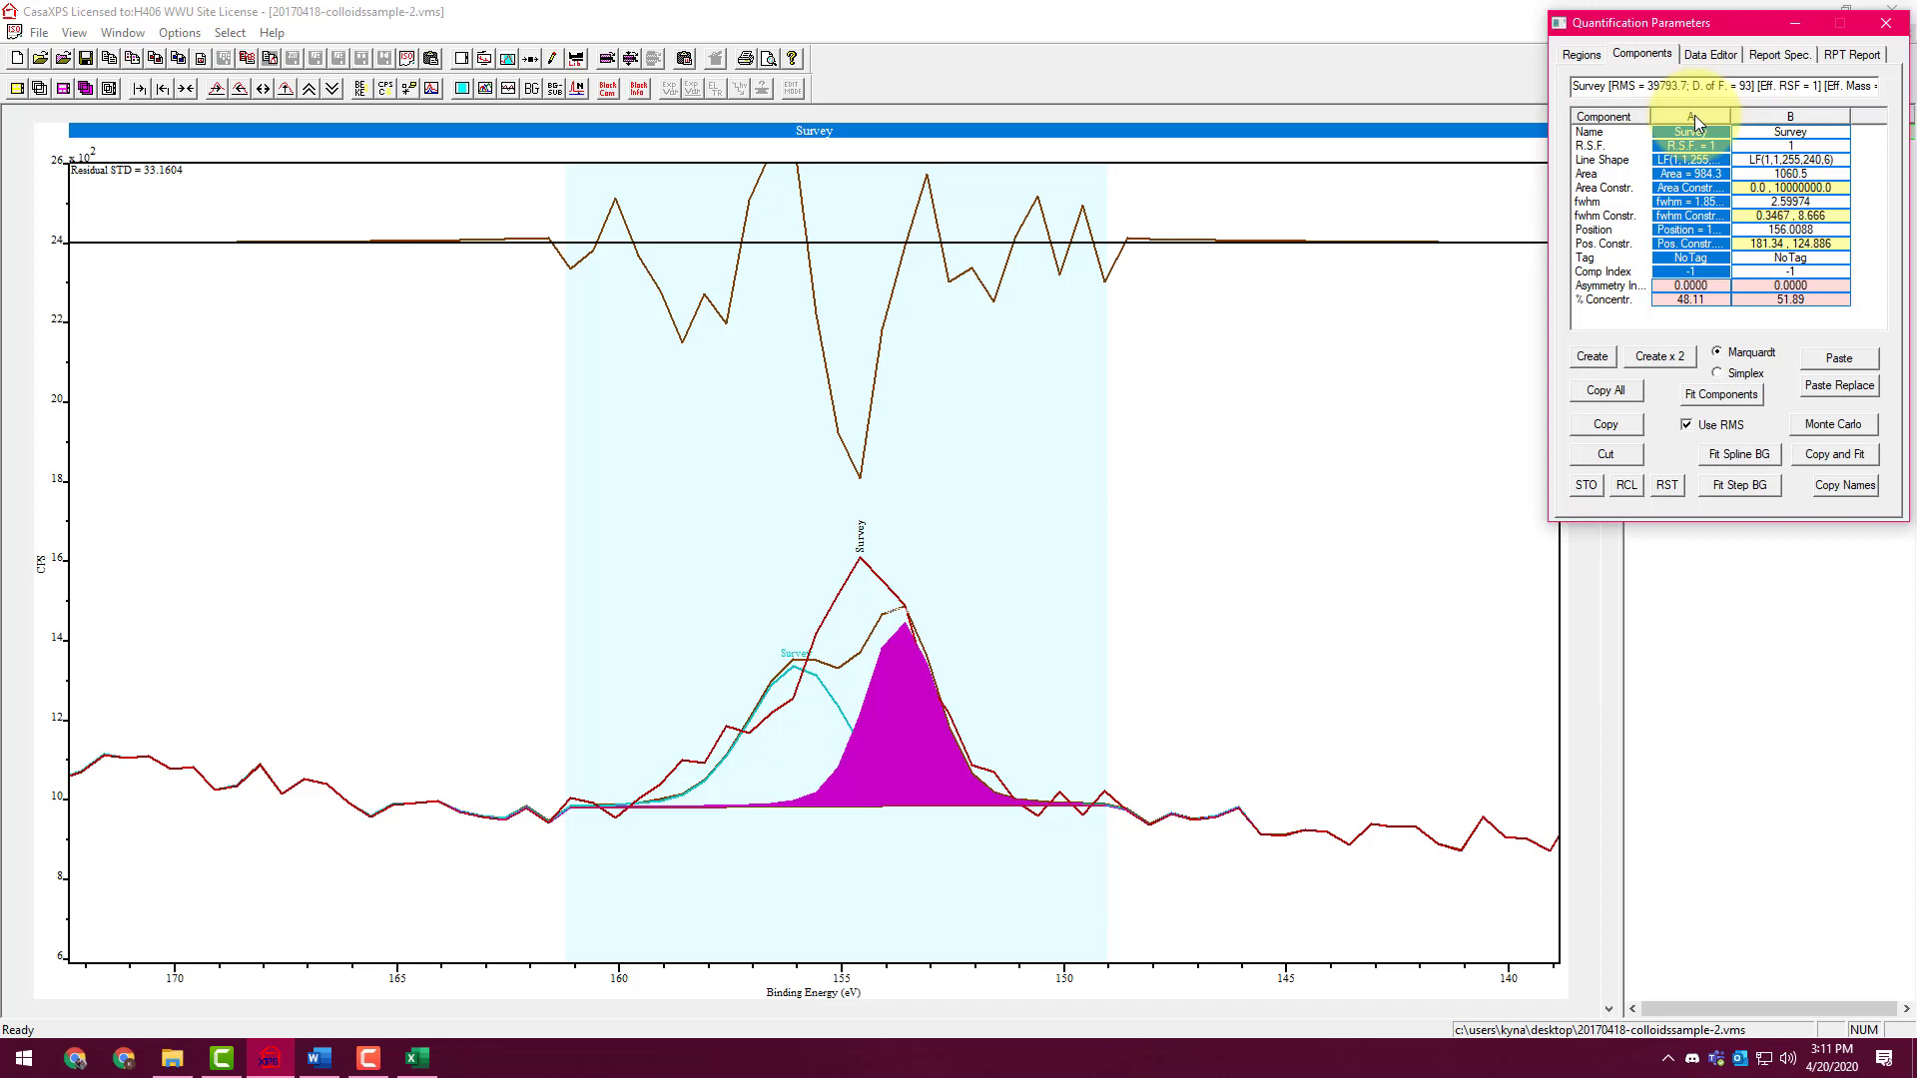
left_click(1692, 174)
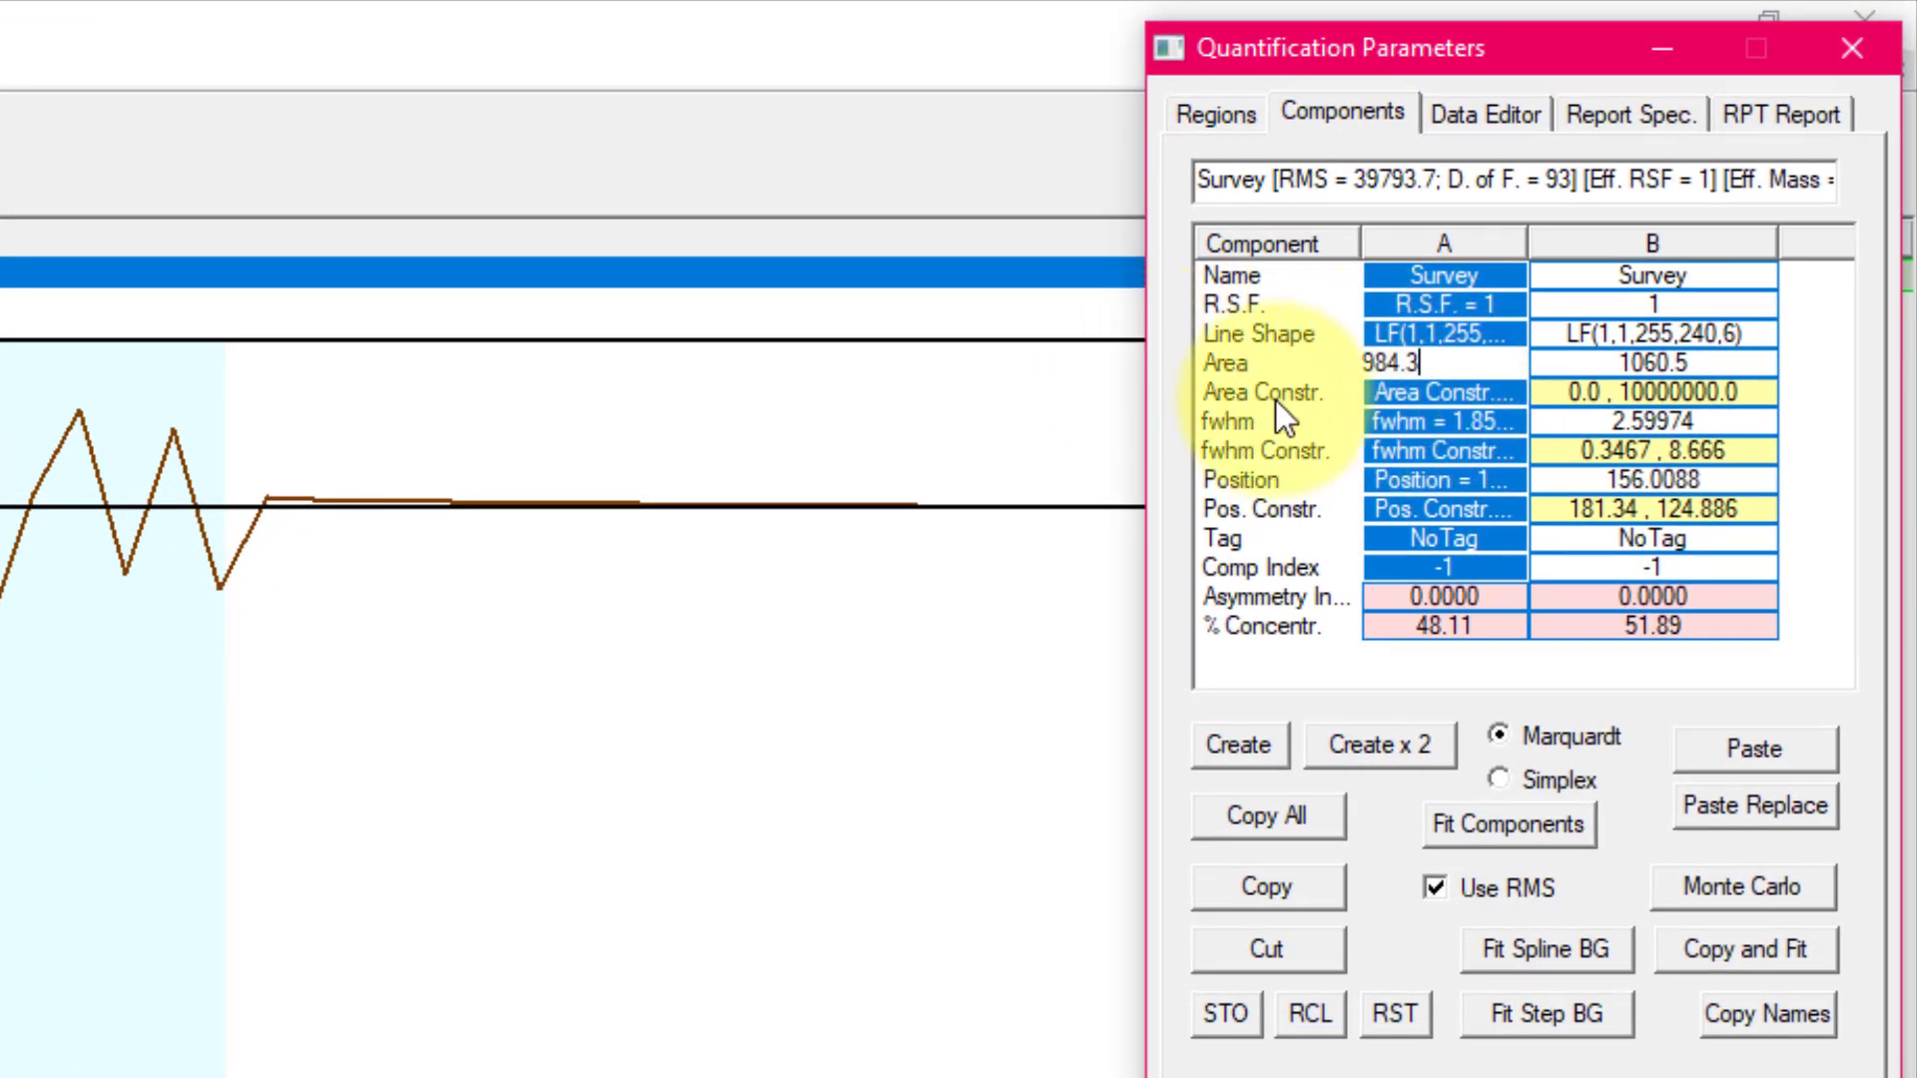
left_click(1498, 393)
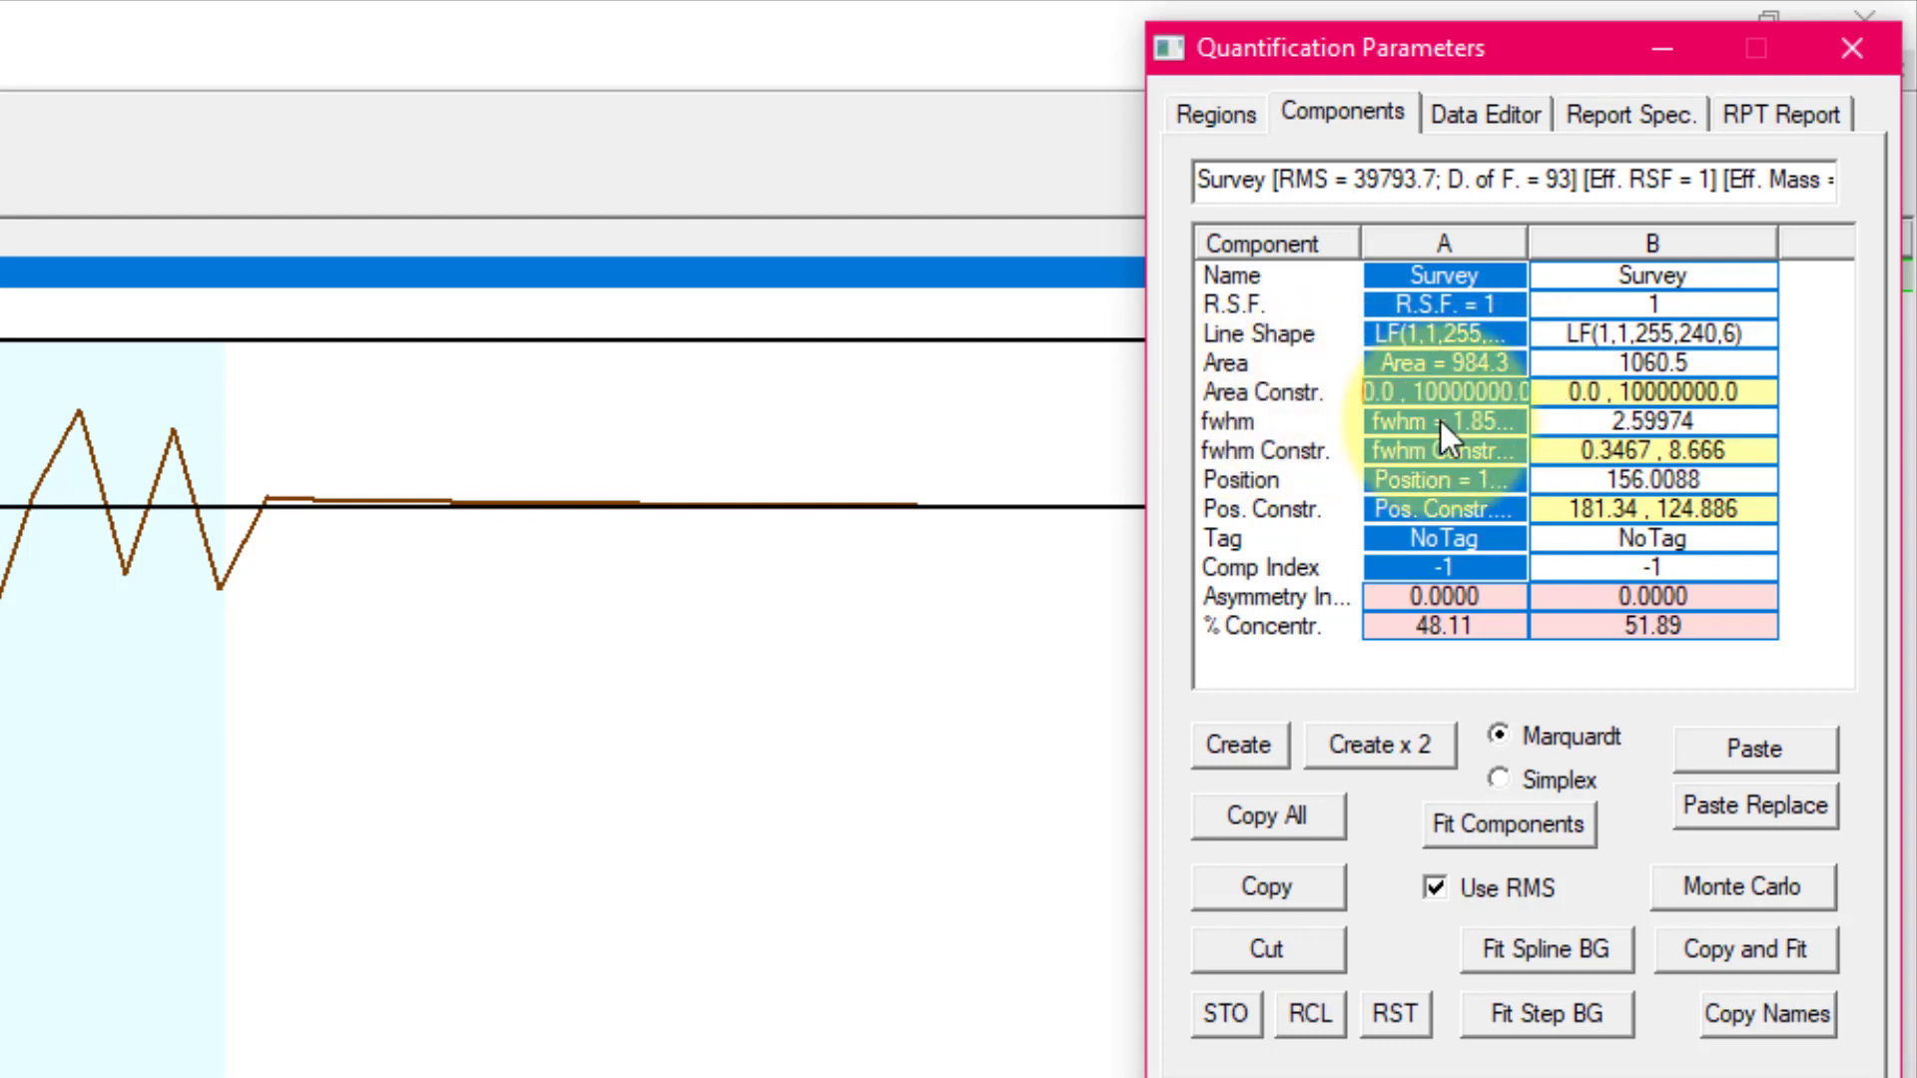
key("BackSpace")
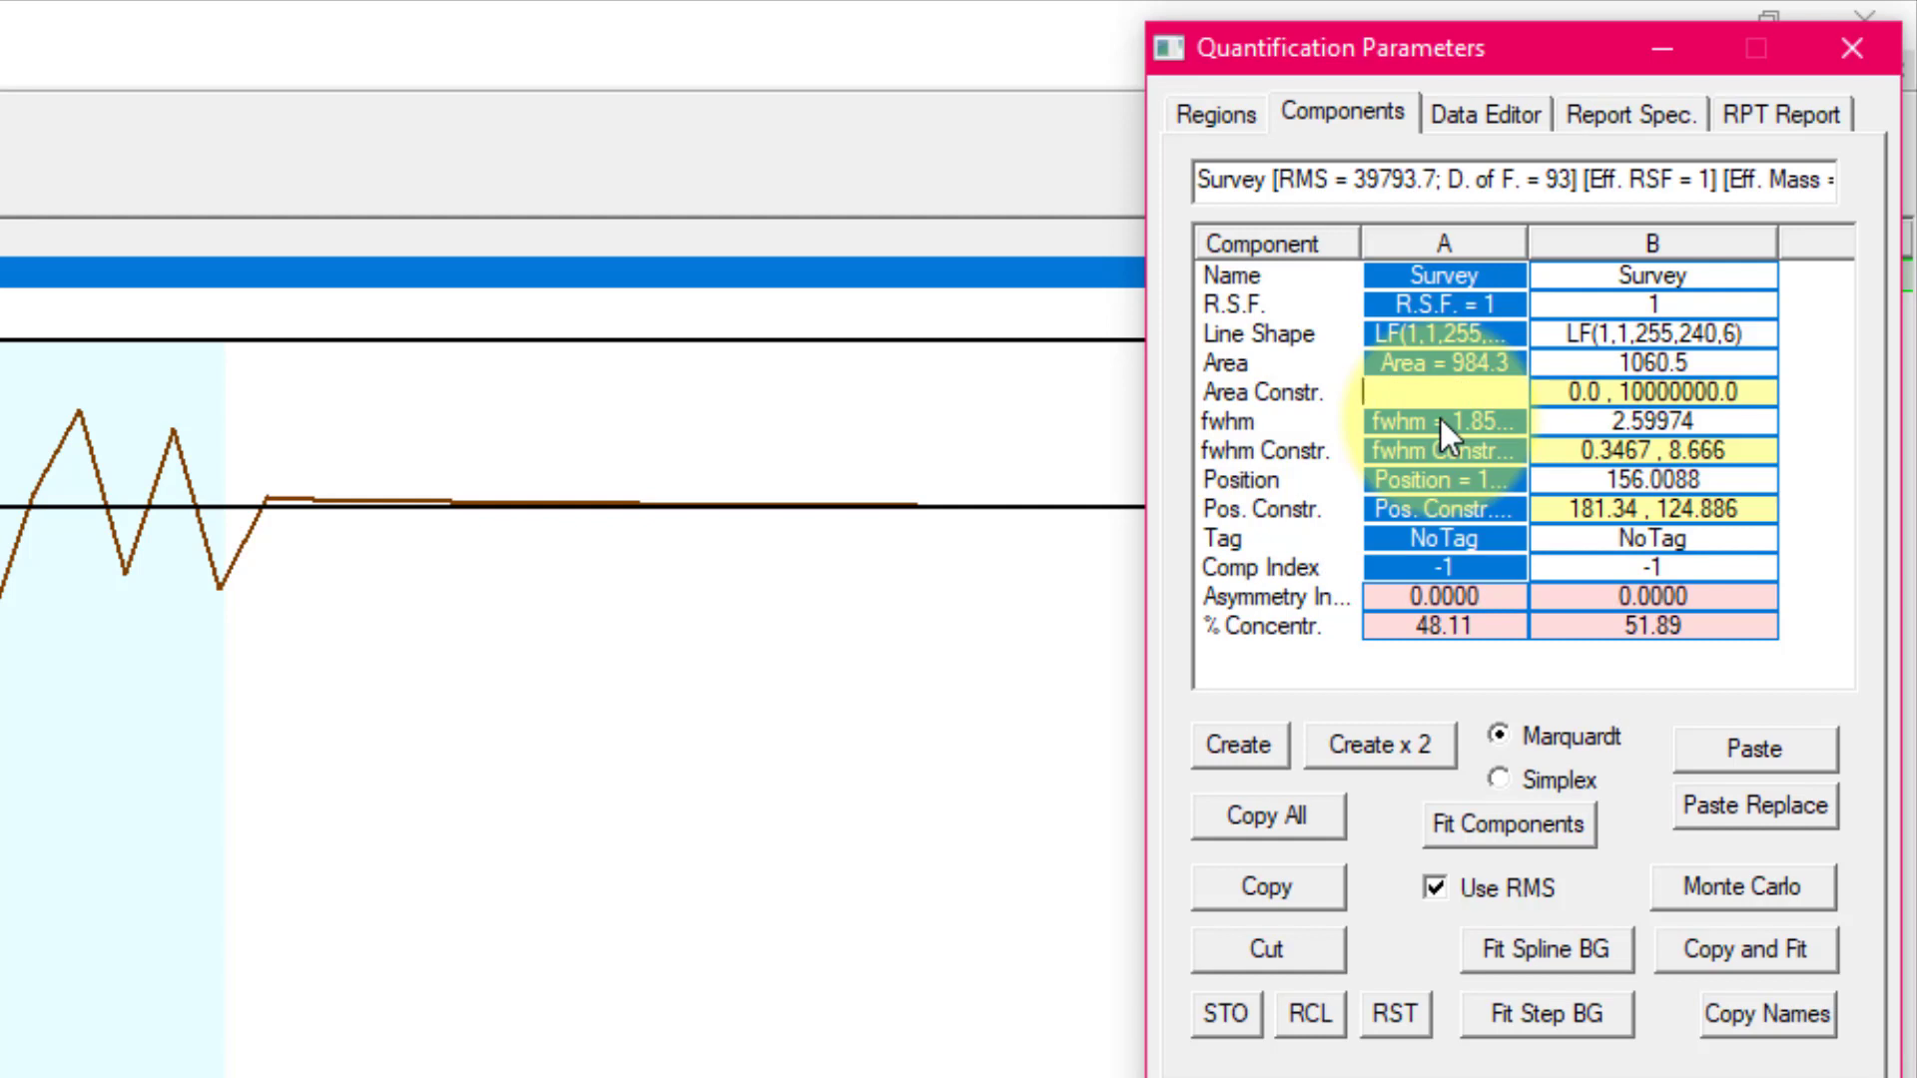
type("B*2")
key("Return")
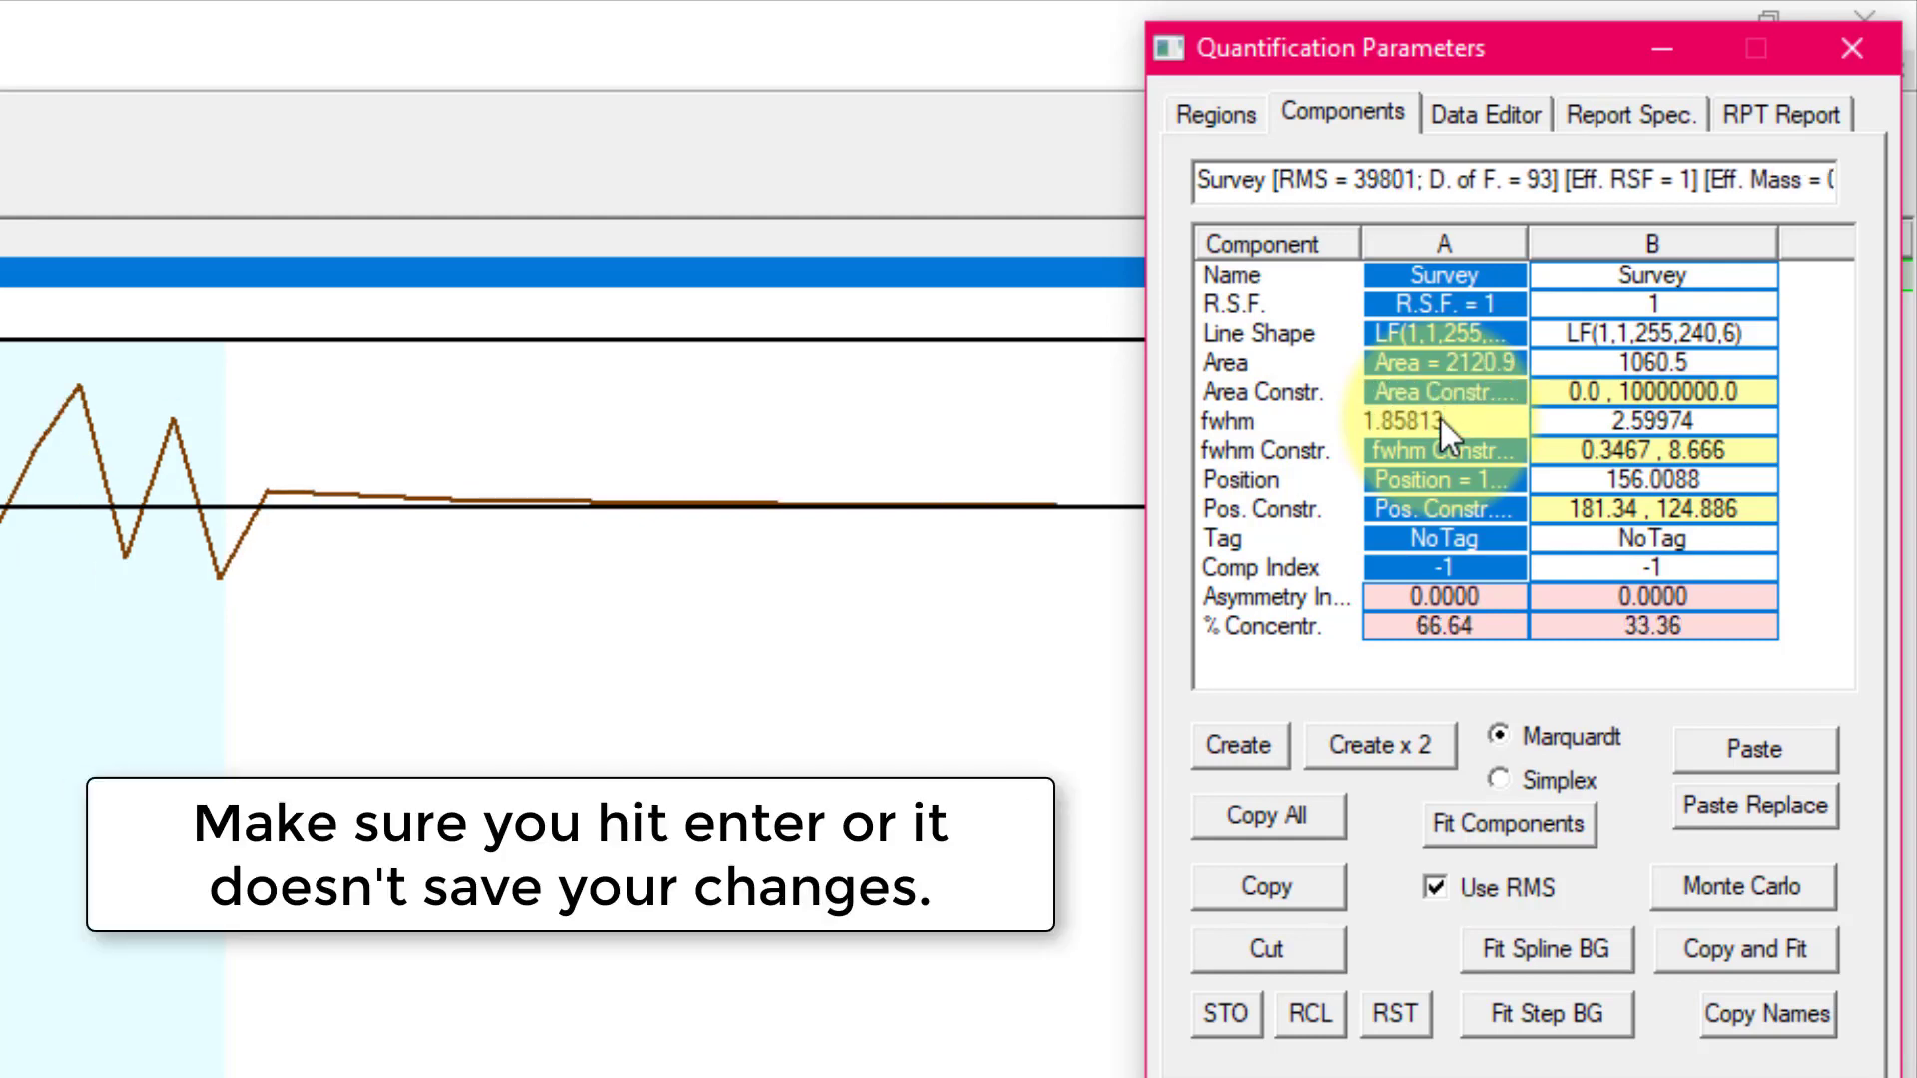
Constrain component A's FWHM to equal component B's with the expression B*1
key("Return")
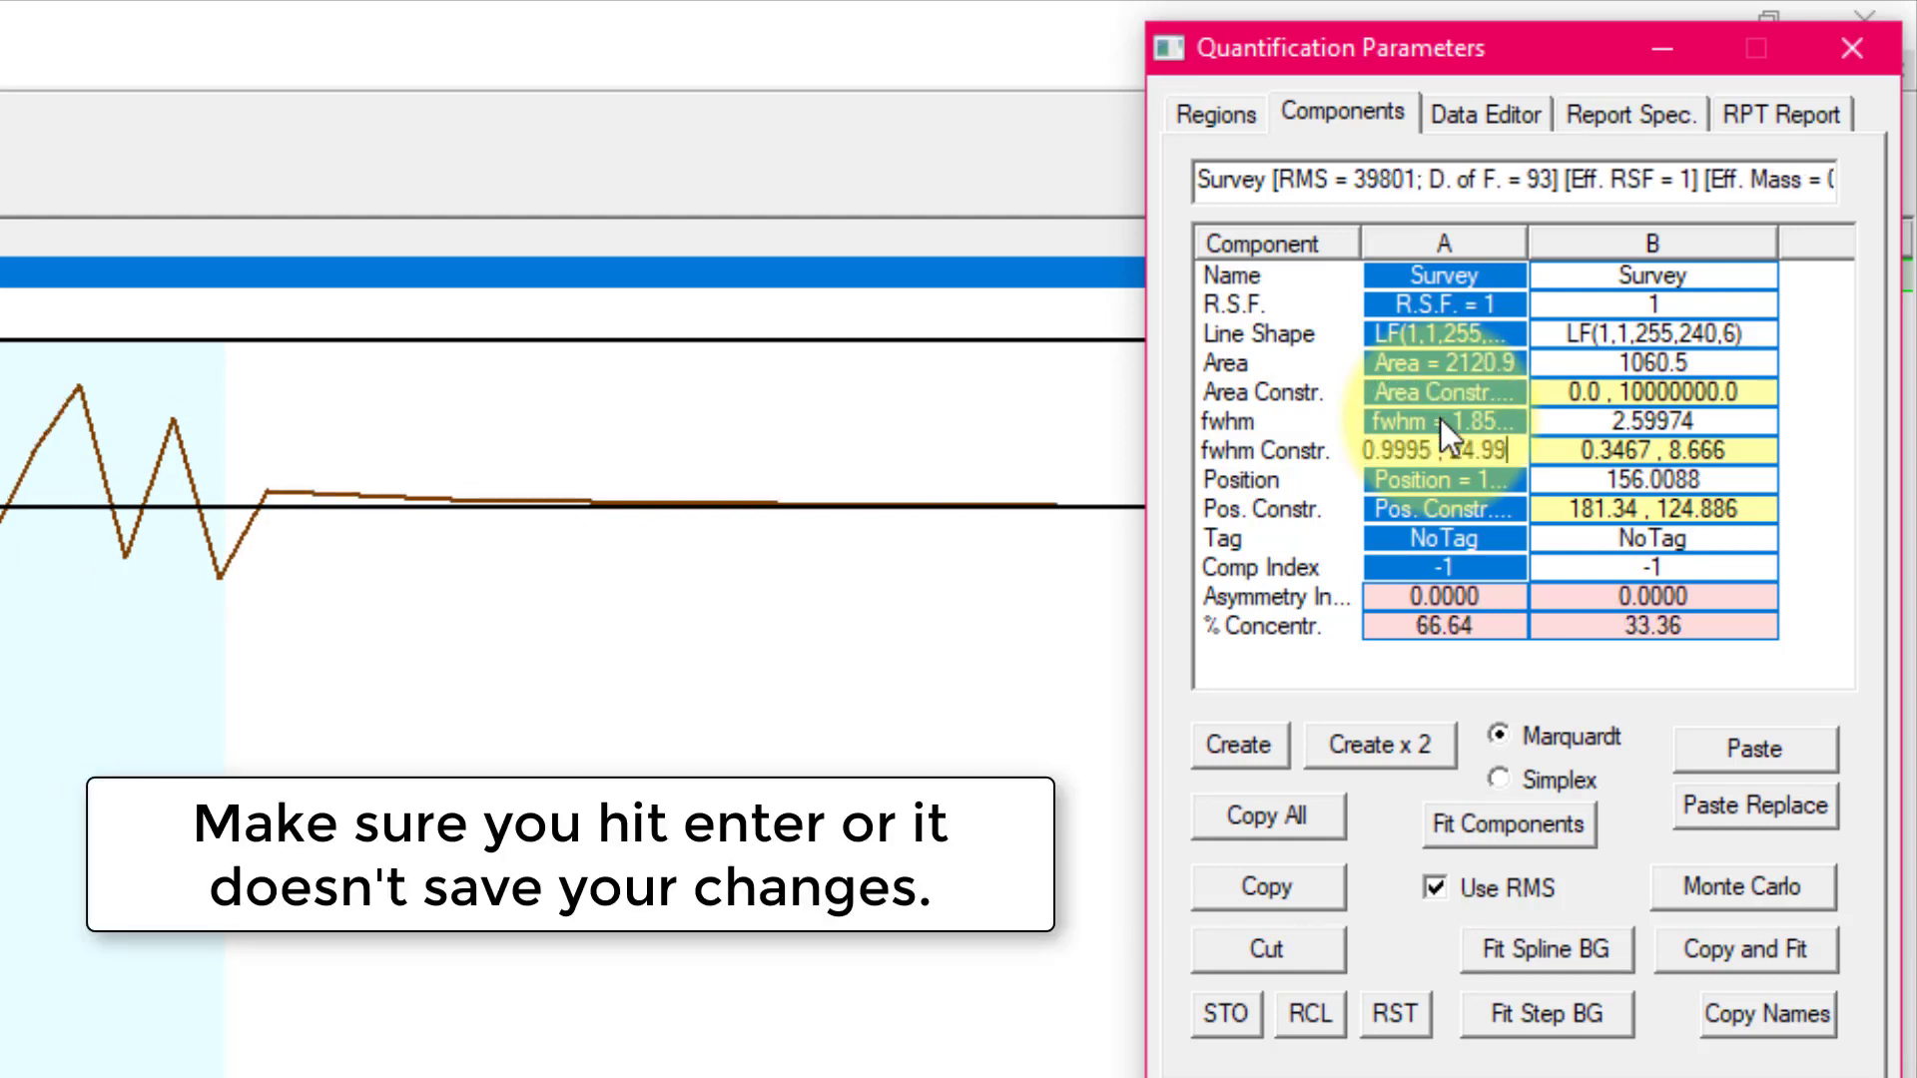
key("ctrl+shift+Left")
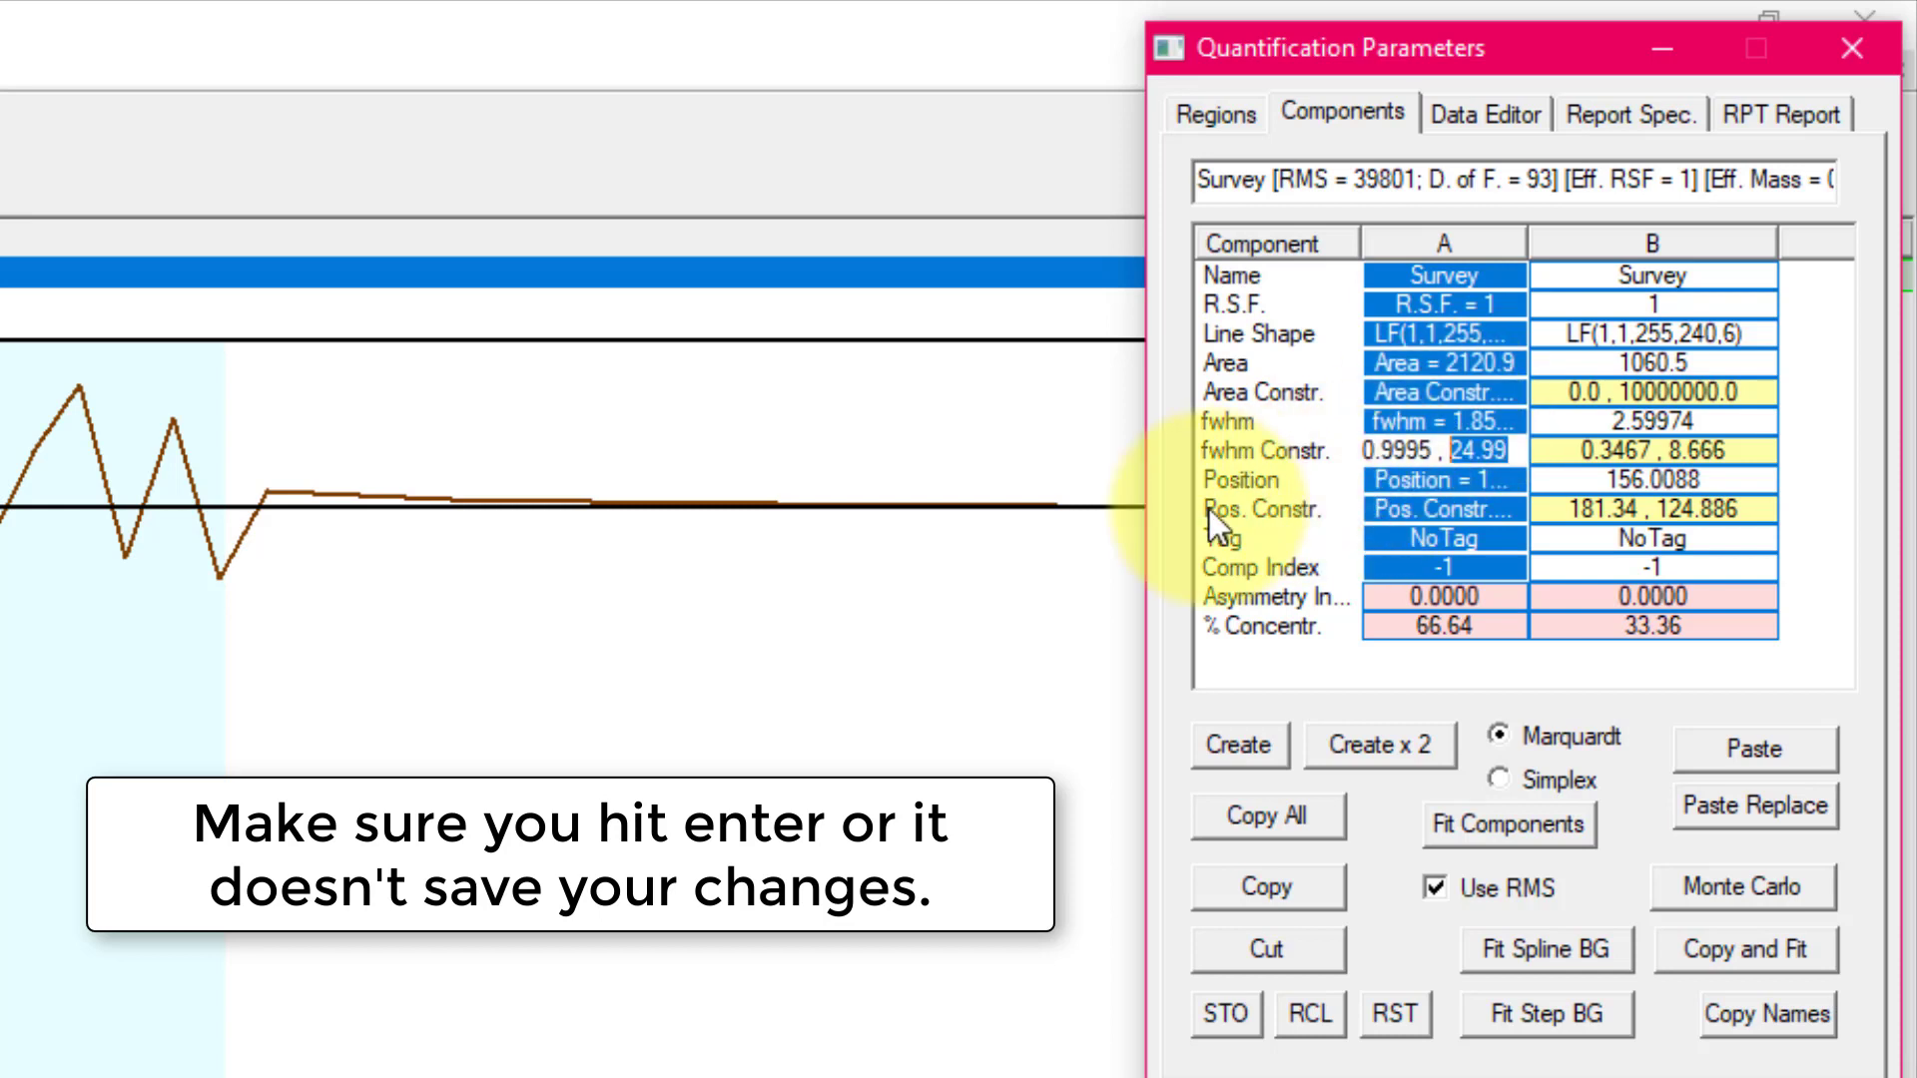
key("ctrl+shift+Left")
key("ctrl+shift+Left")
key("ctrl+shift+Left")
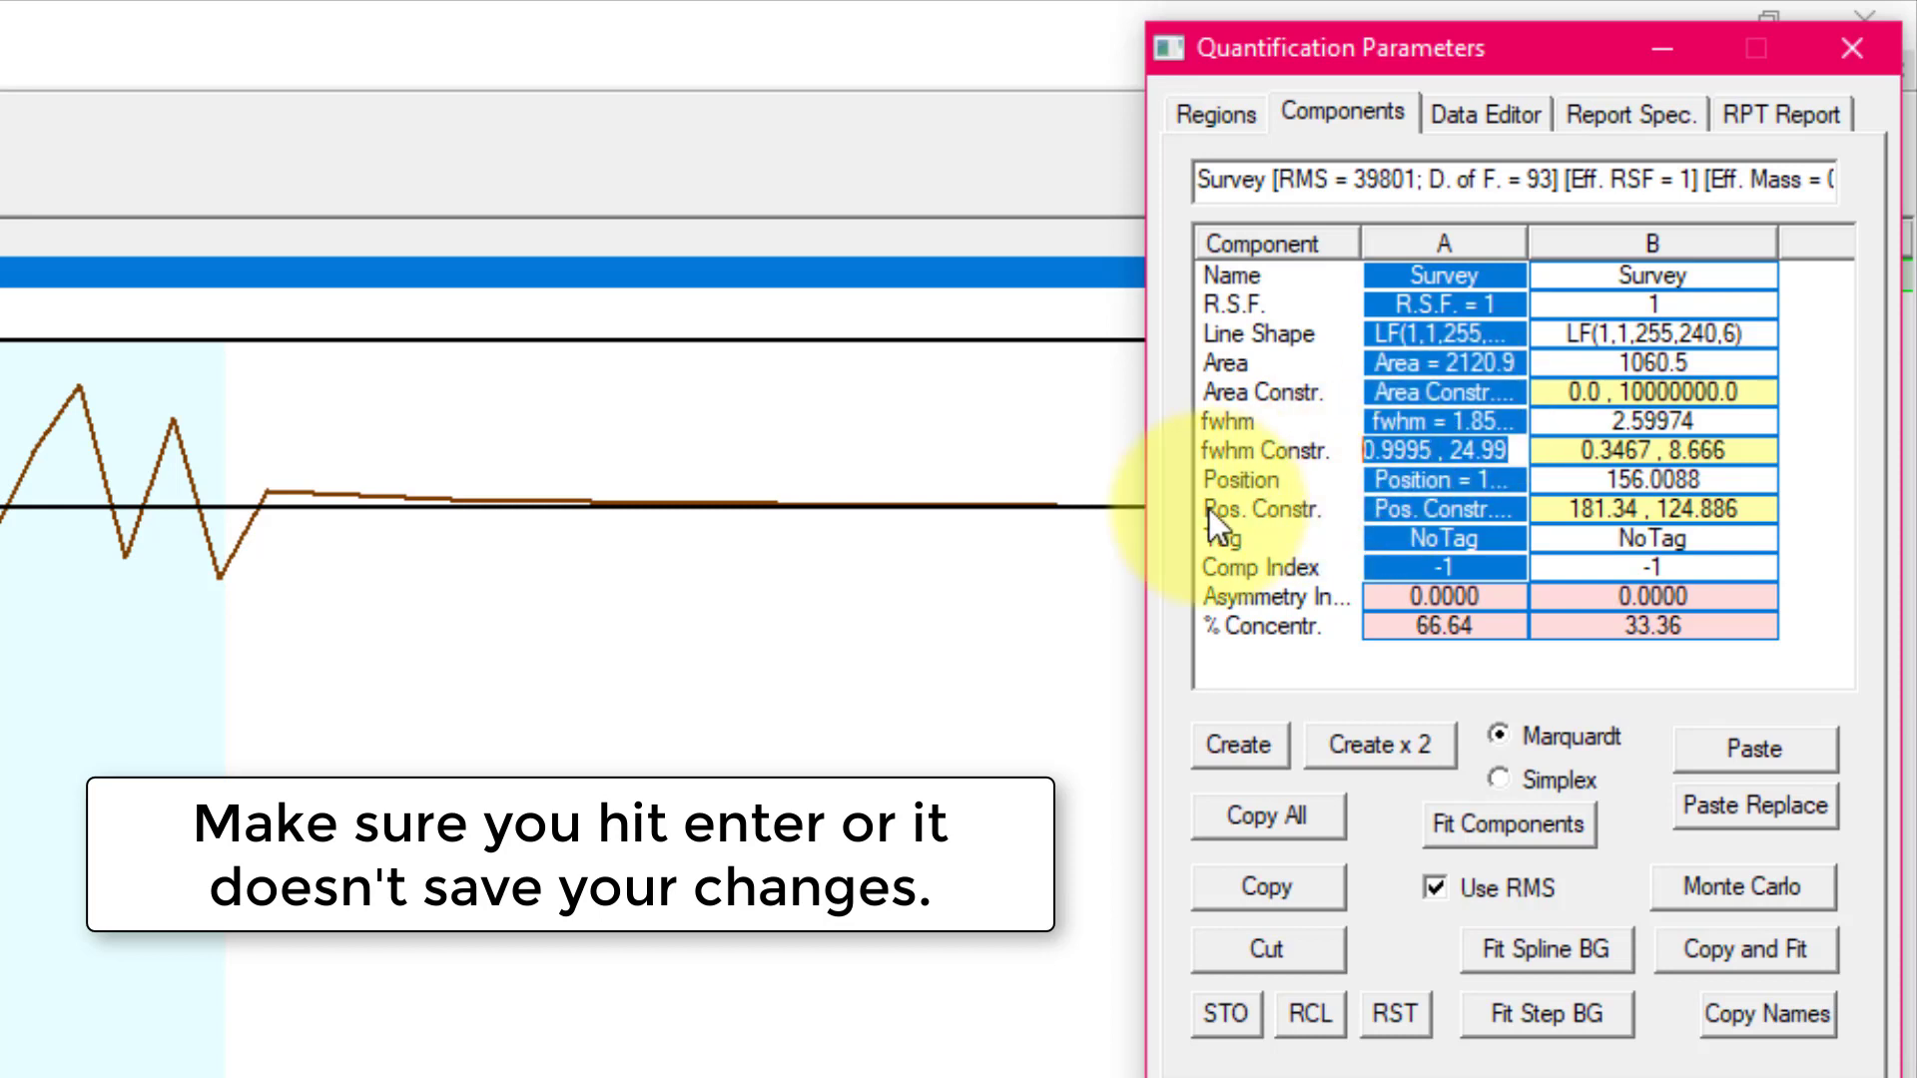
type("B*1")
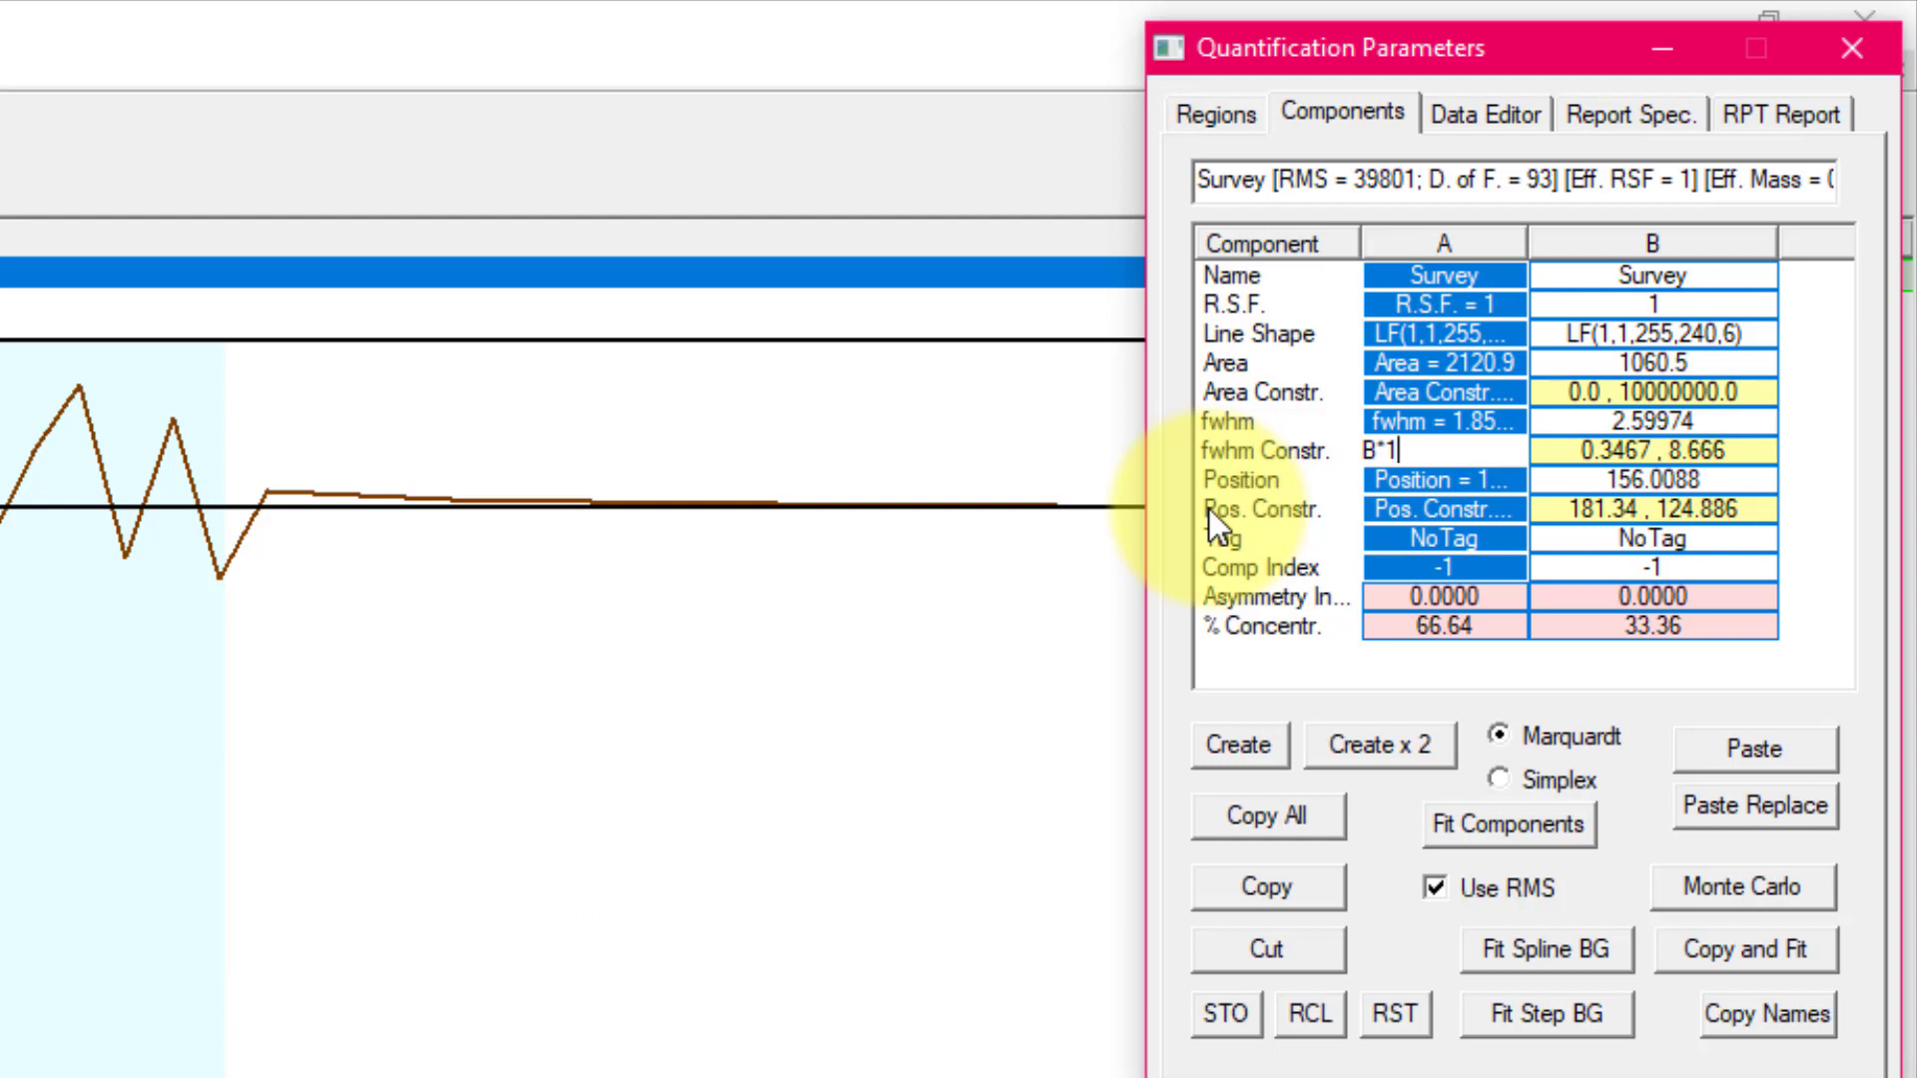
key("Return")
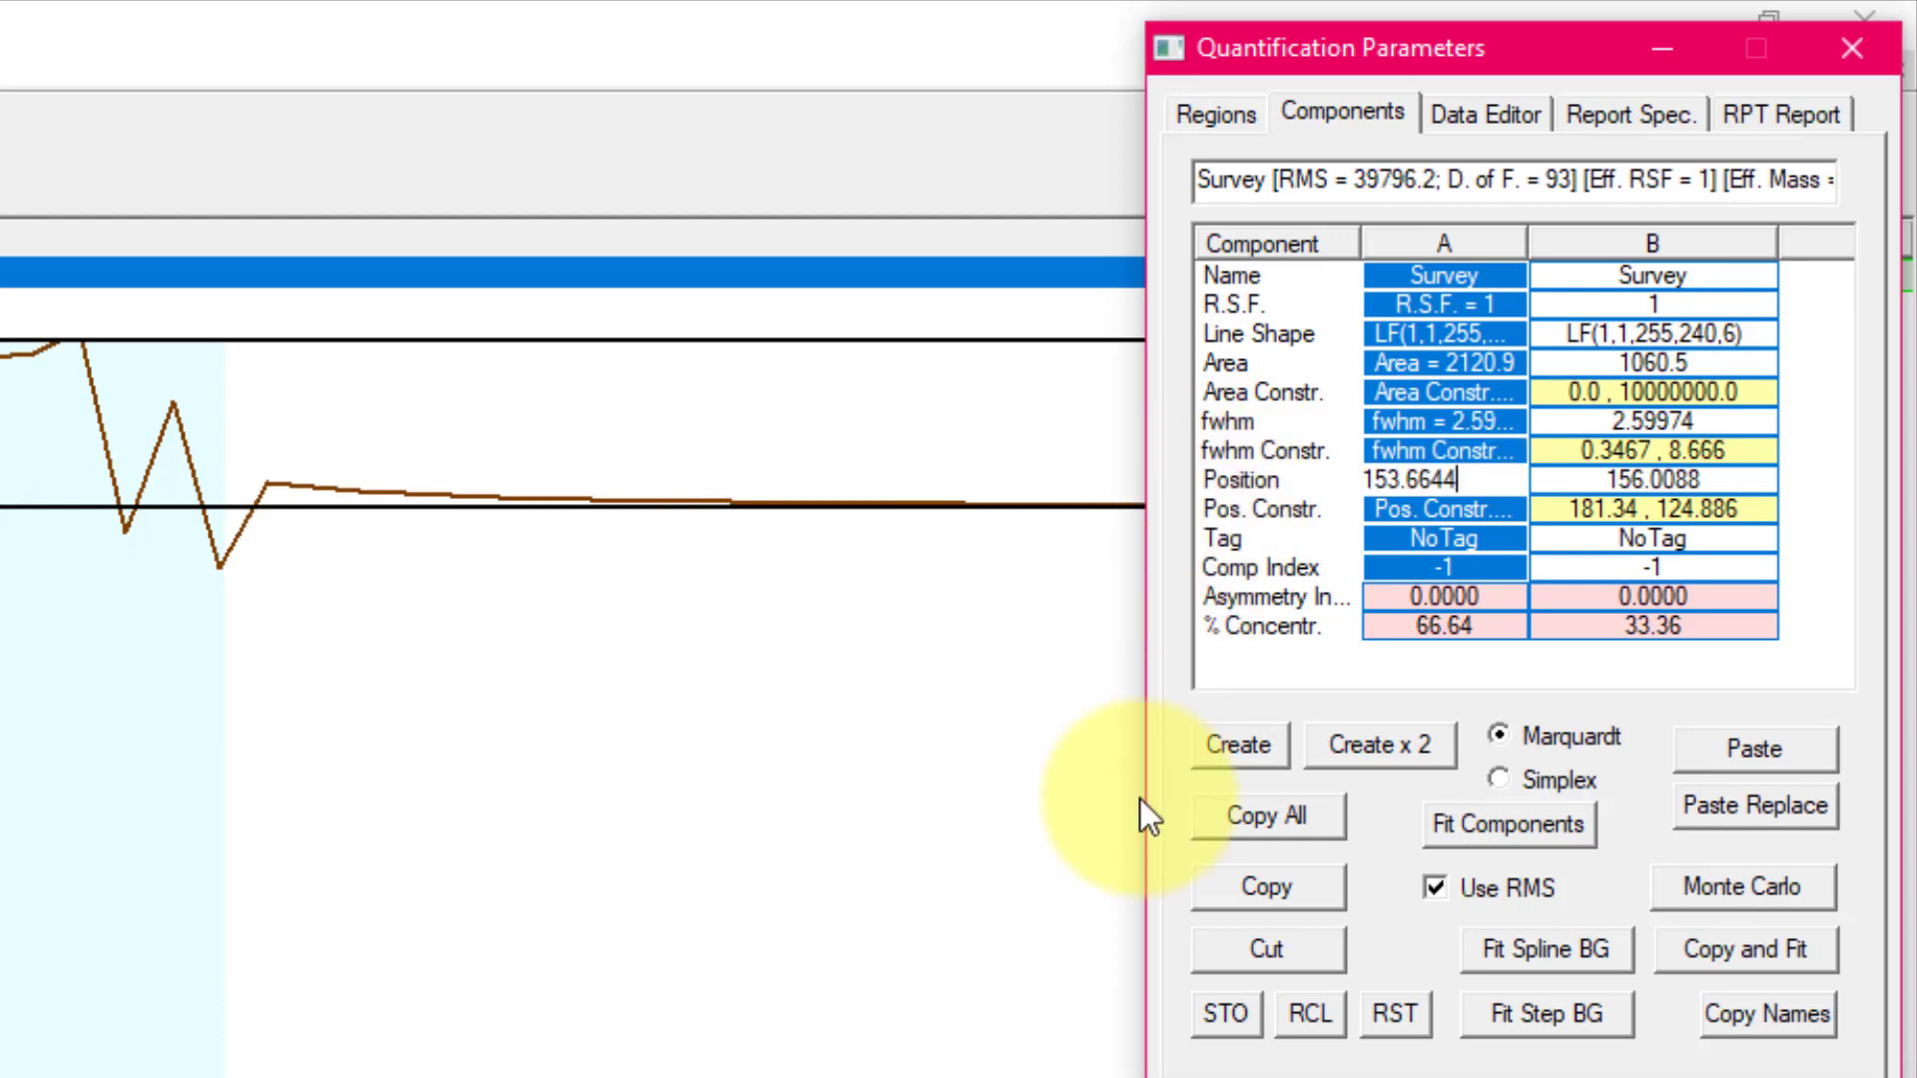
Fit the two constrained components repeatedly, shifting component B to about 155.99 eV between fits
left_click(1478, 823)
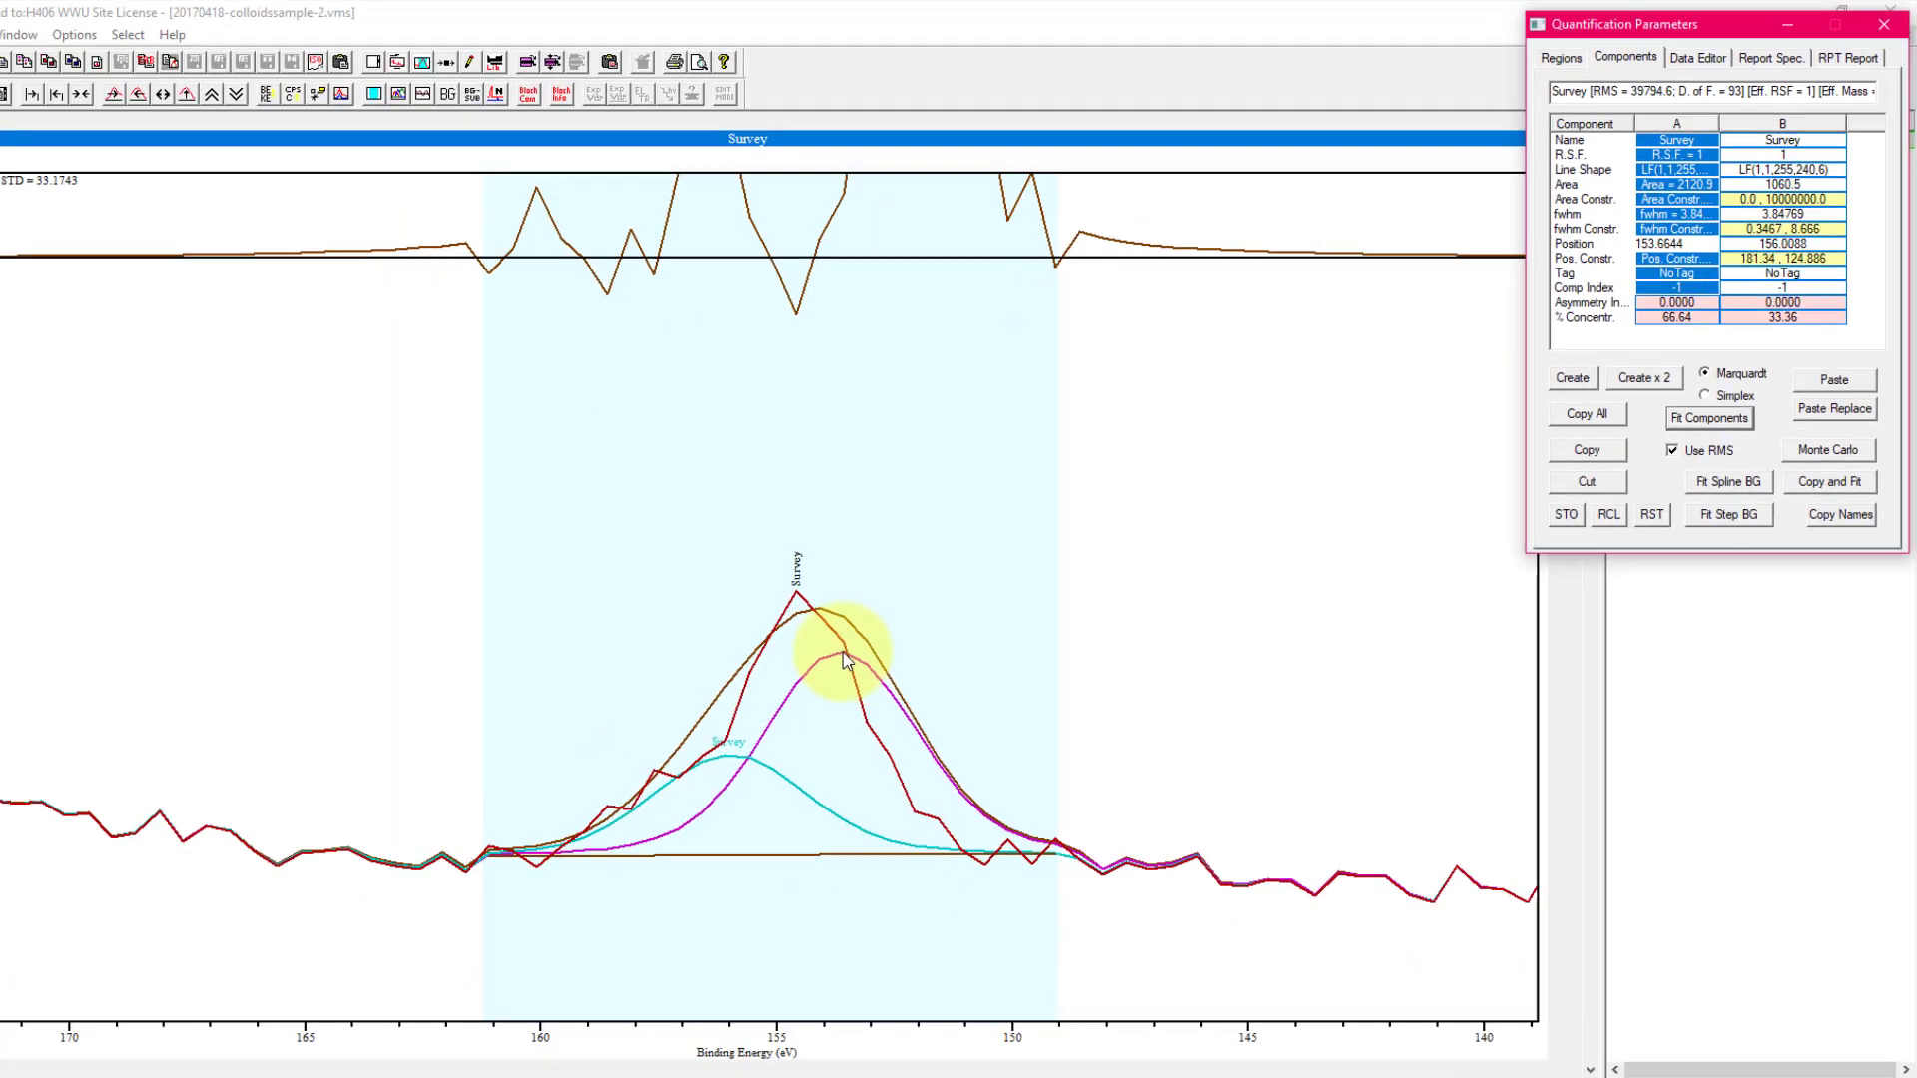
left_click_drag(904, 616, 866, 616)
left_click(1723, 395)
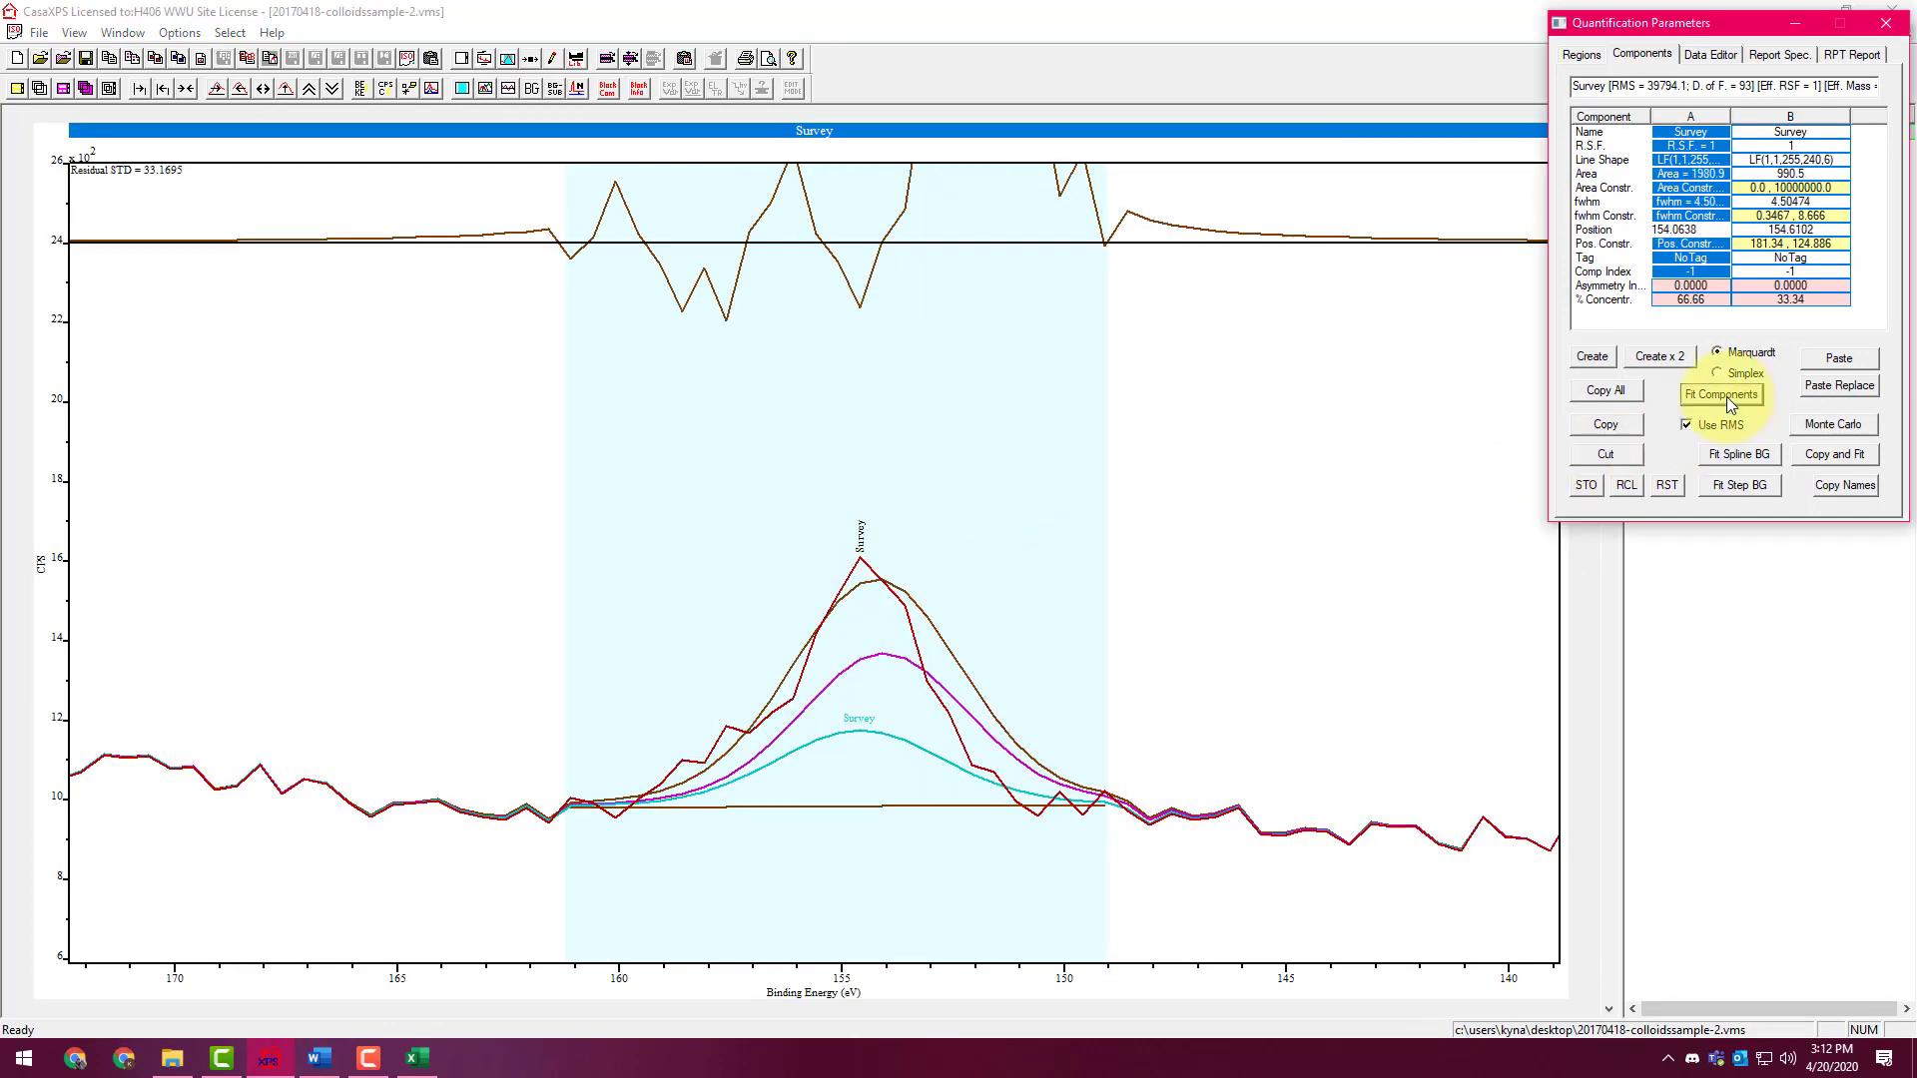
left_click_drag(871, 643, 819, 724)
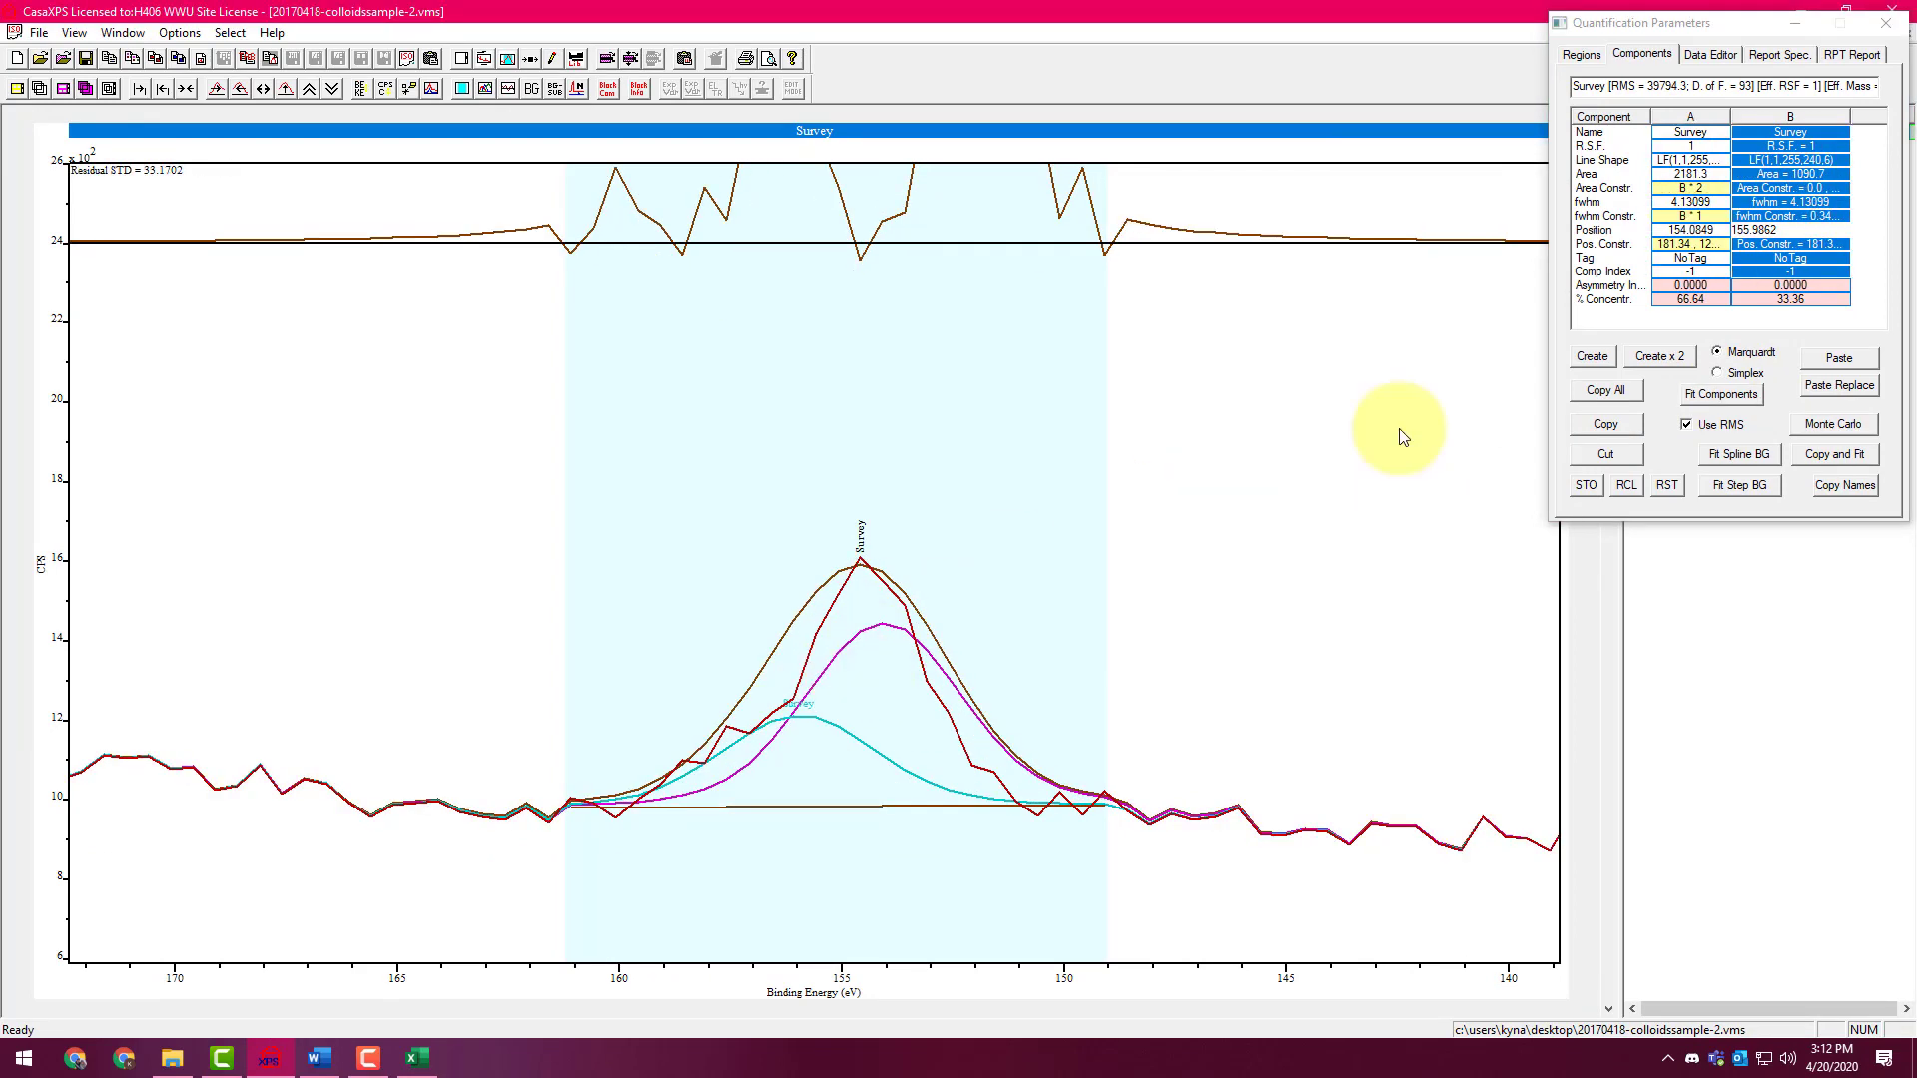
left_click(1715, 395)
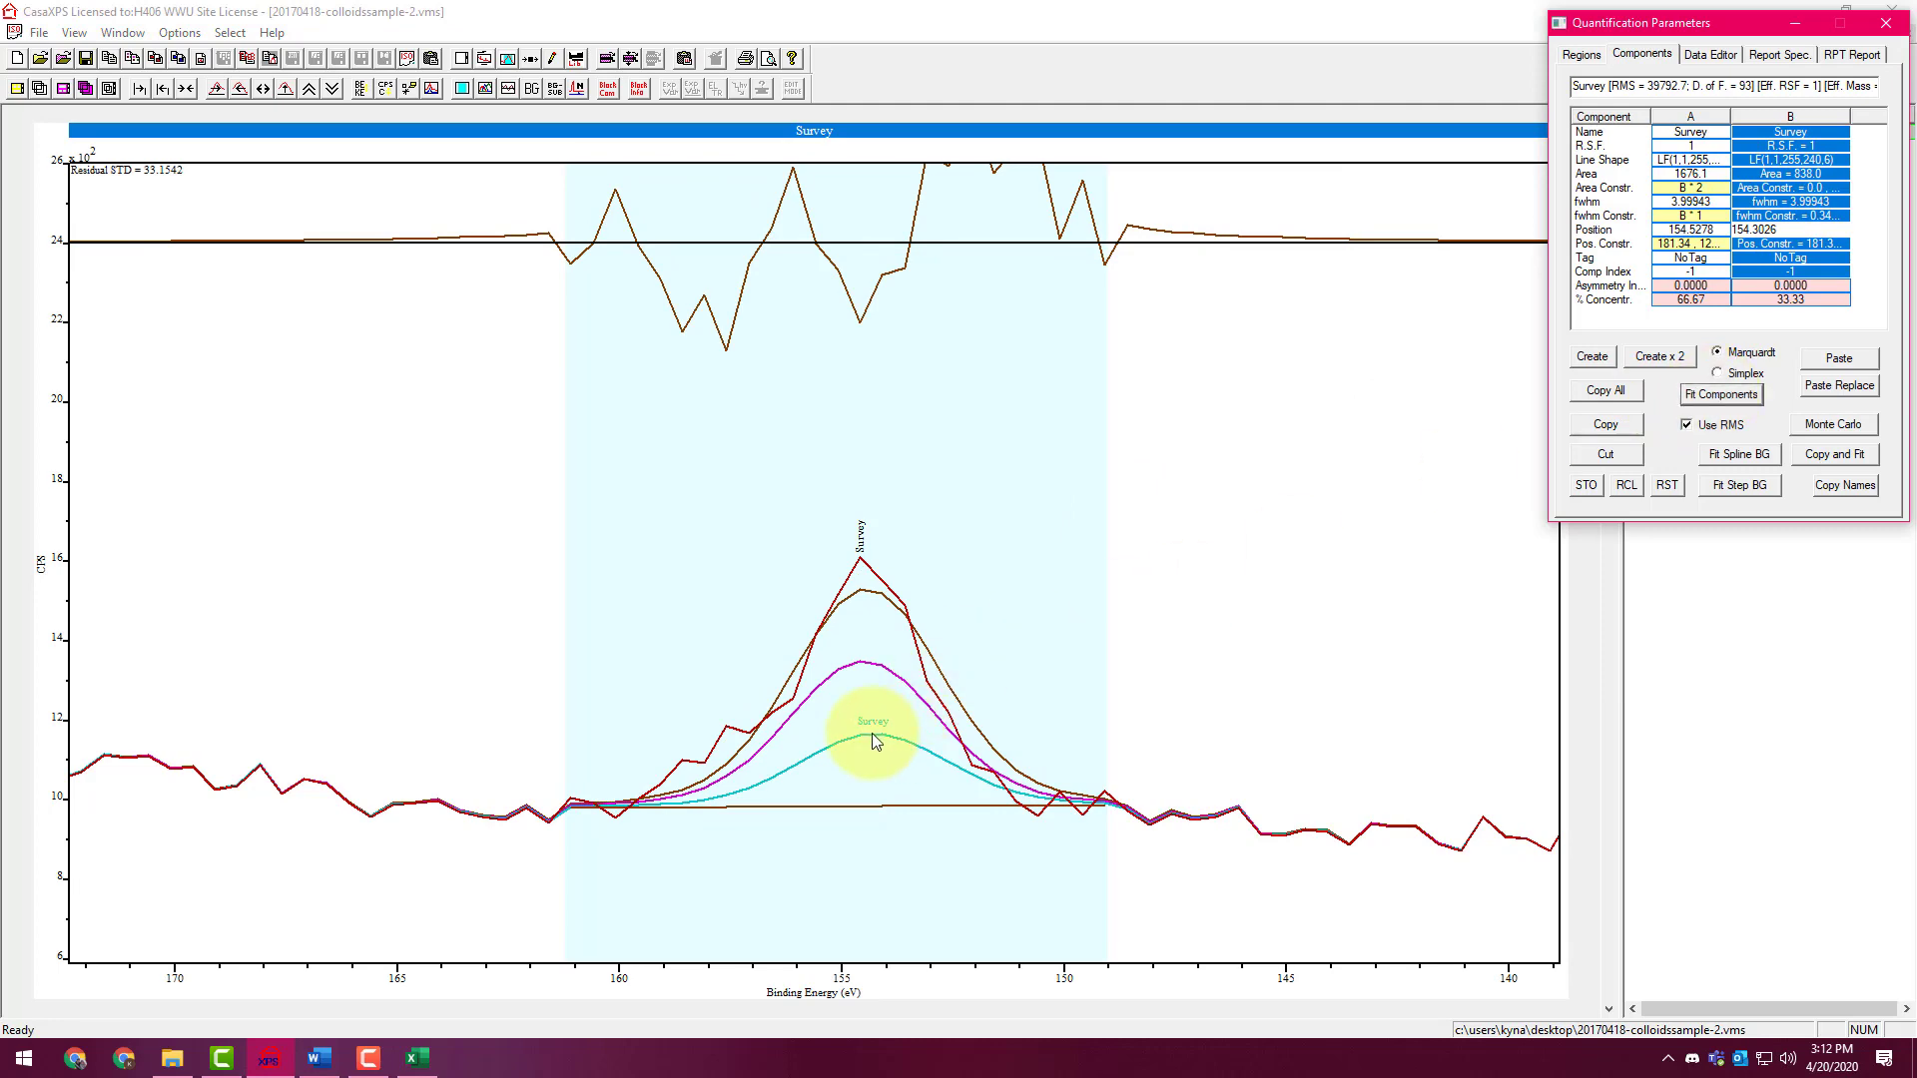
Move component B to about 155.8 eV and reshape it to about 1.42 eV FWHM with an area of about 528
left_click_drag(874, 741, 795, 719)
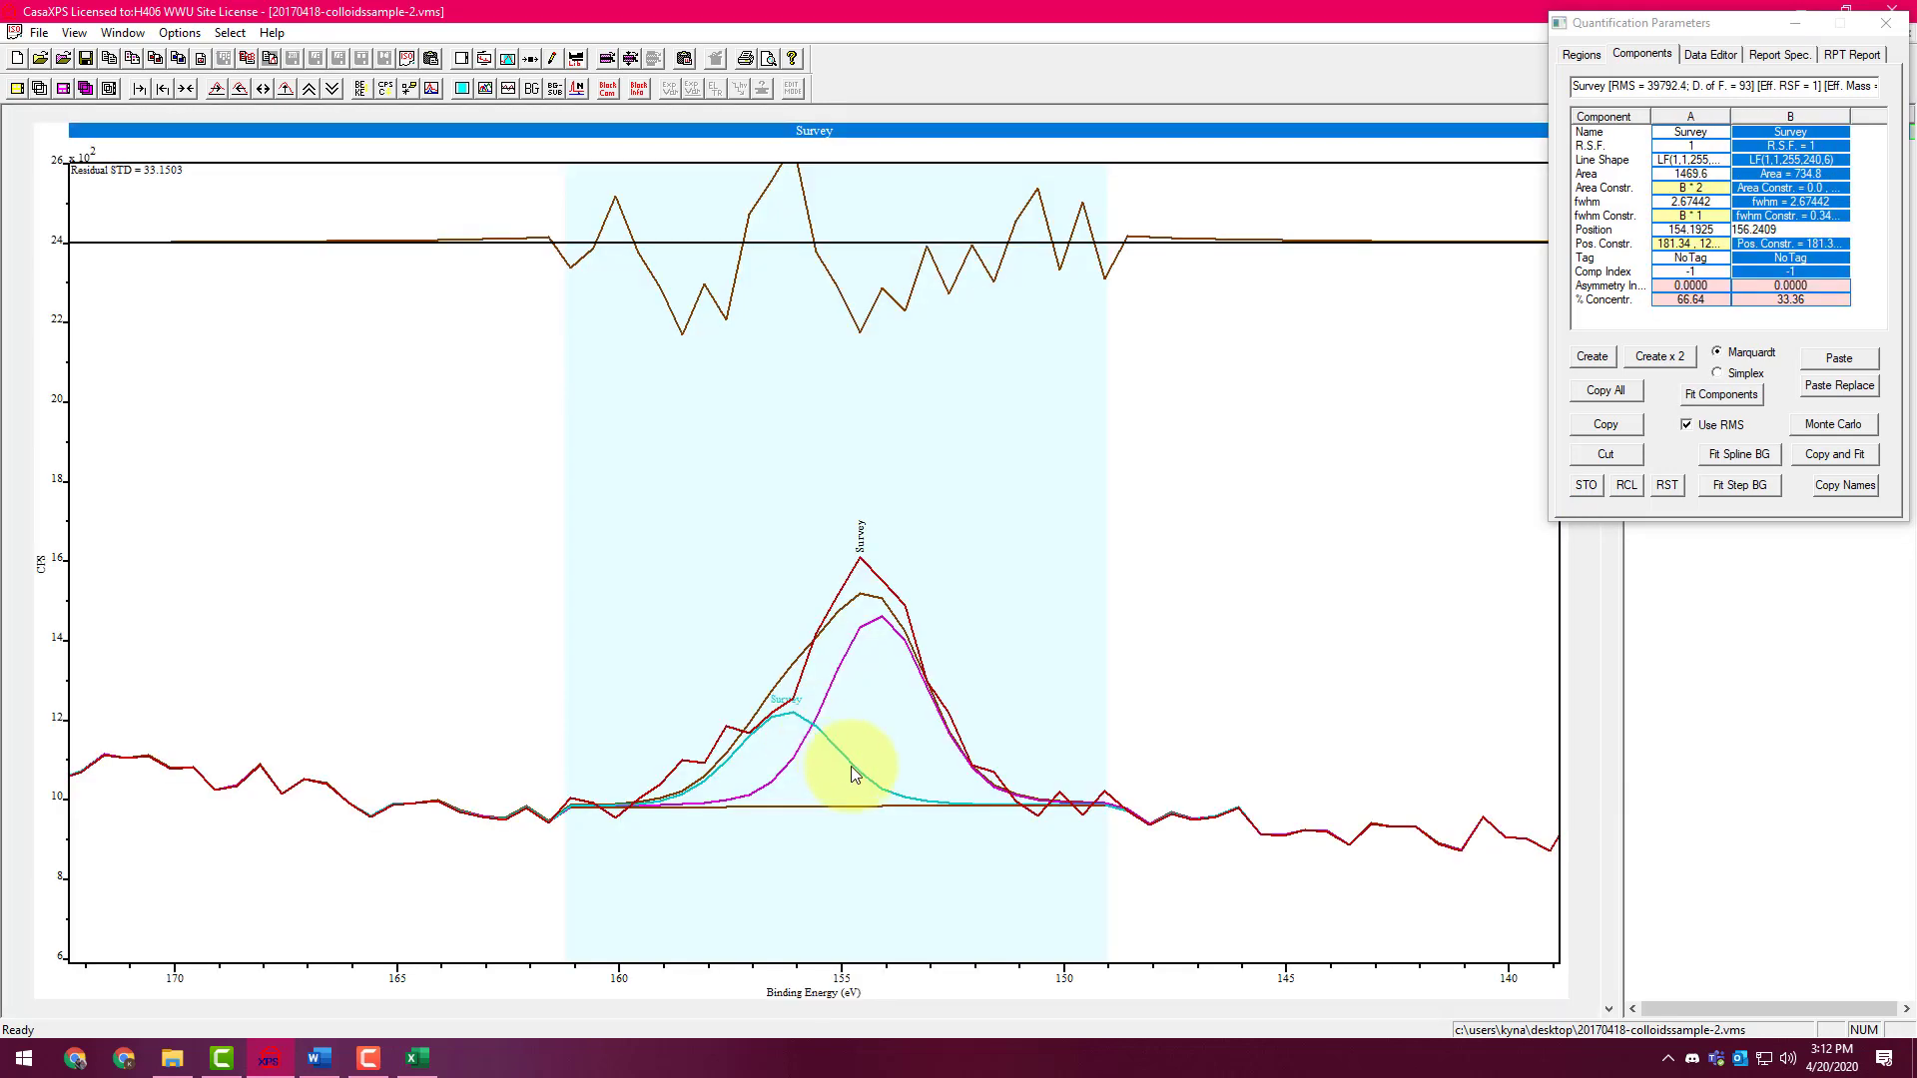
left_click_drag(857, 778, 799, 659)
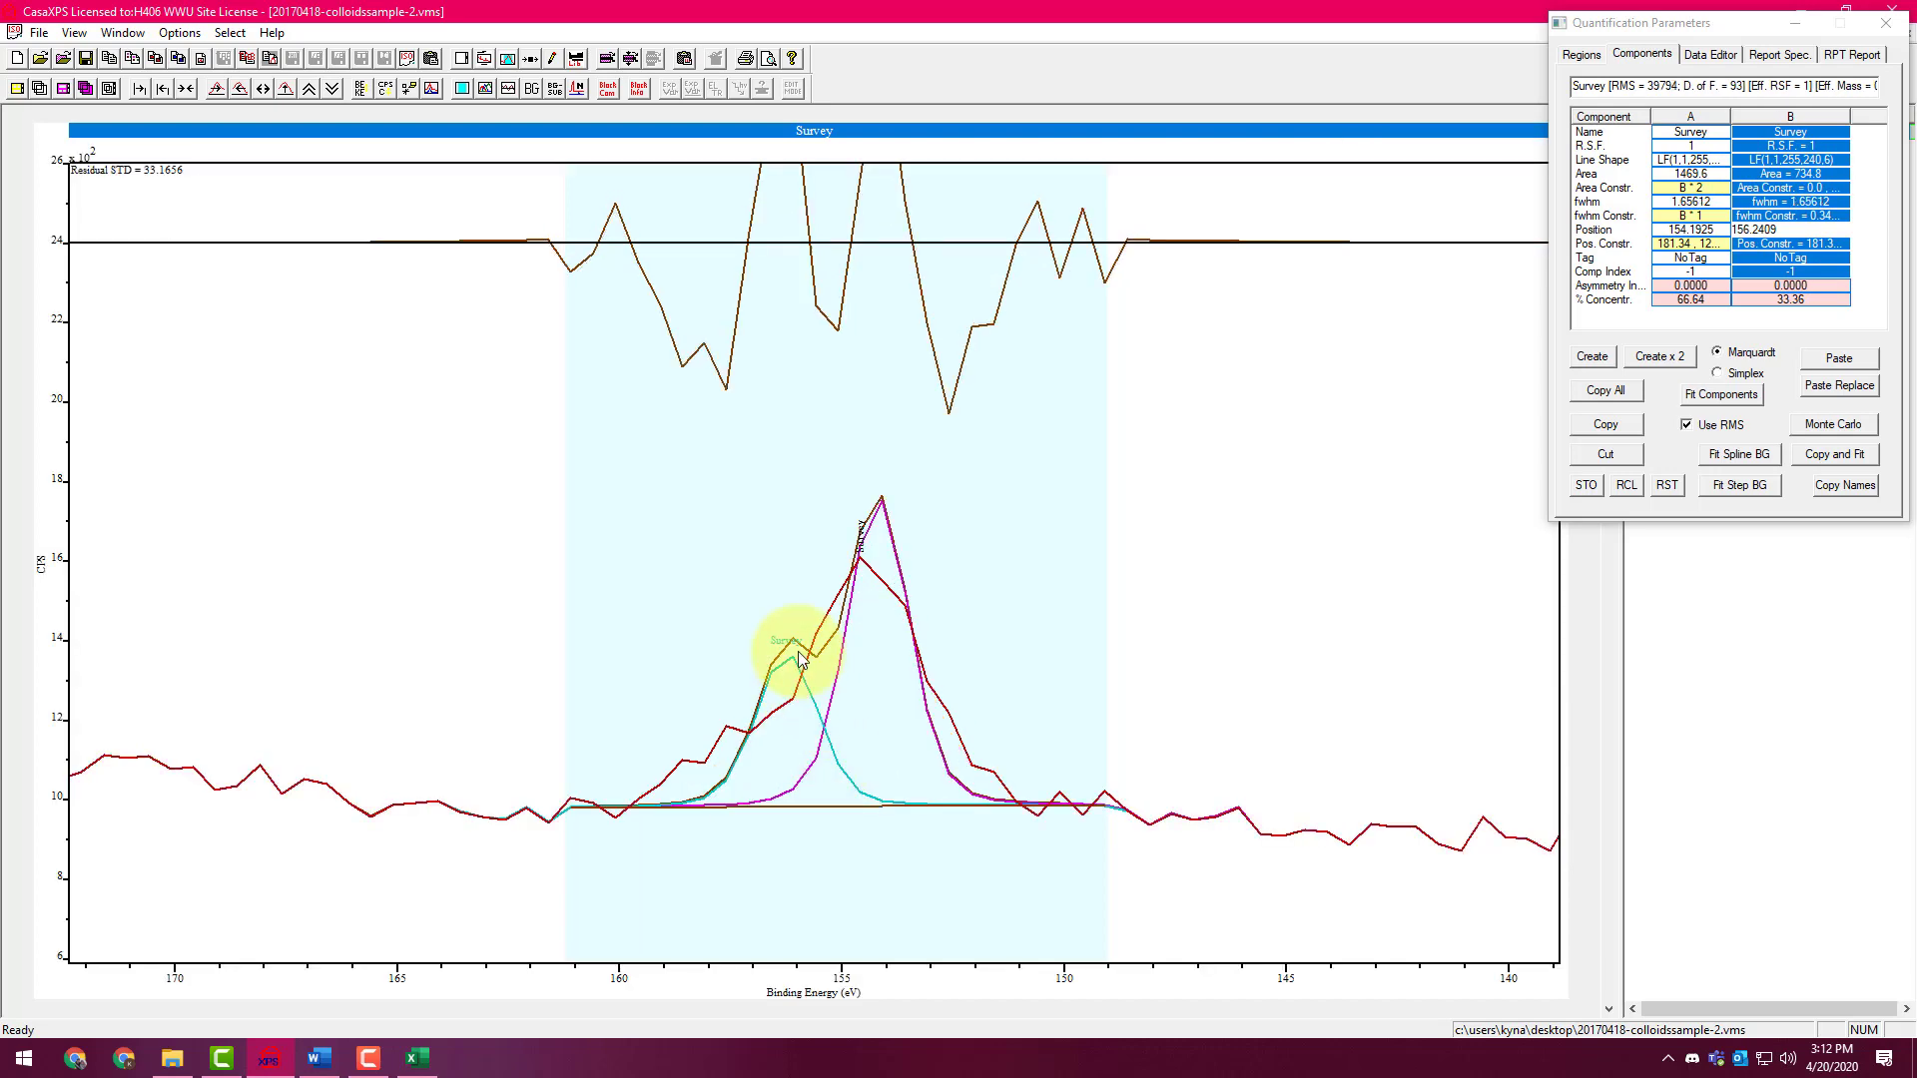
left_click_drag(835, 761, 807, 661)
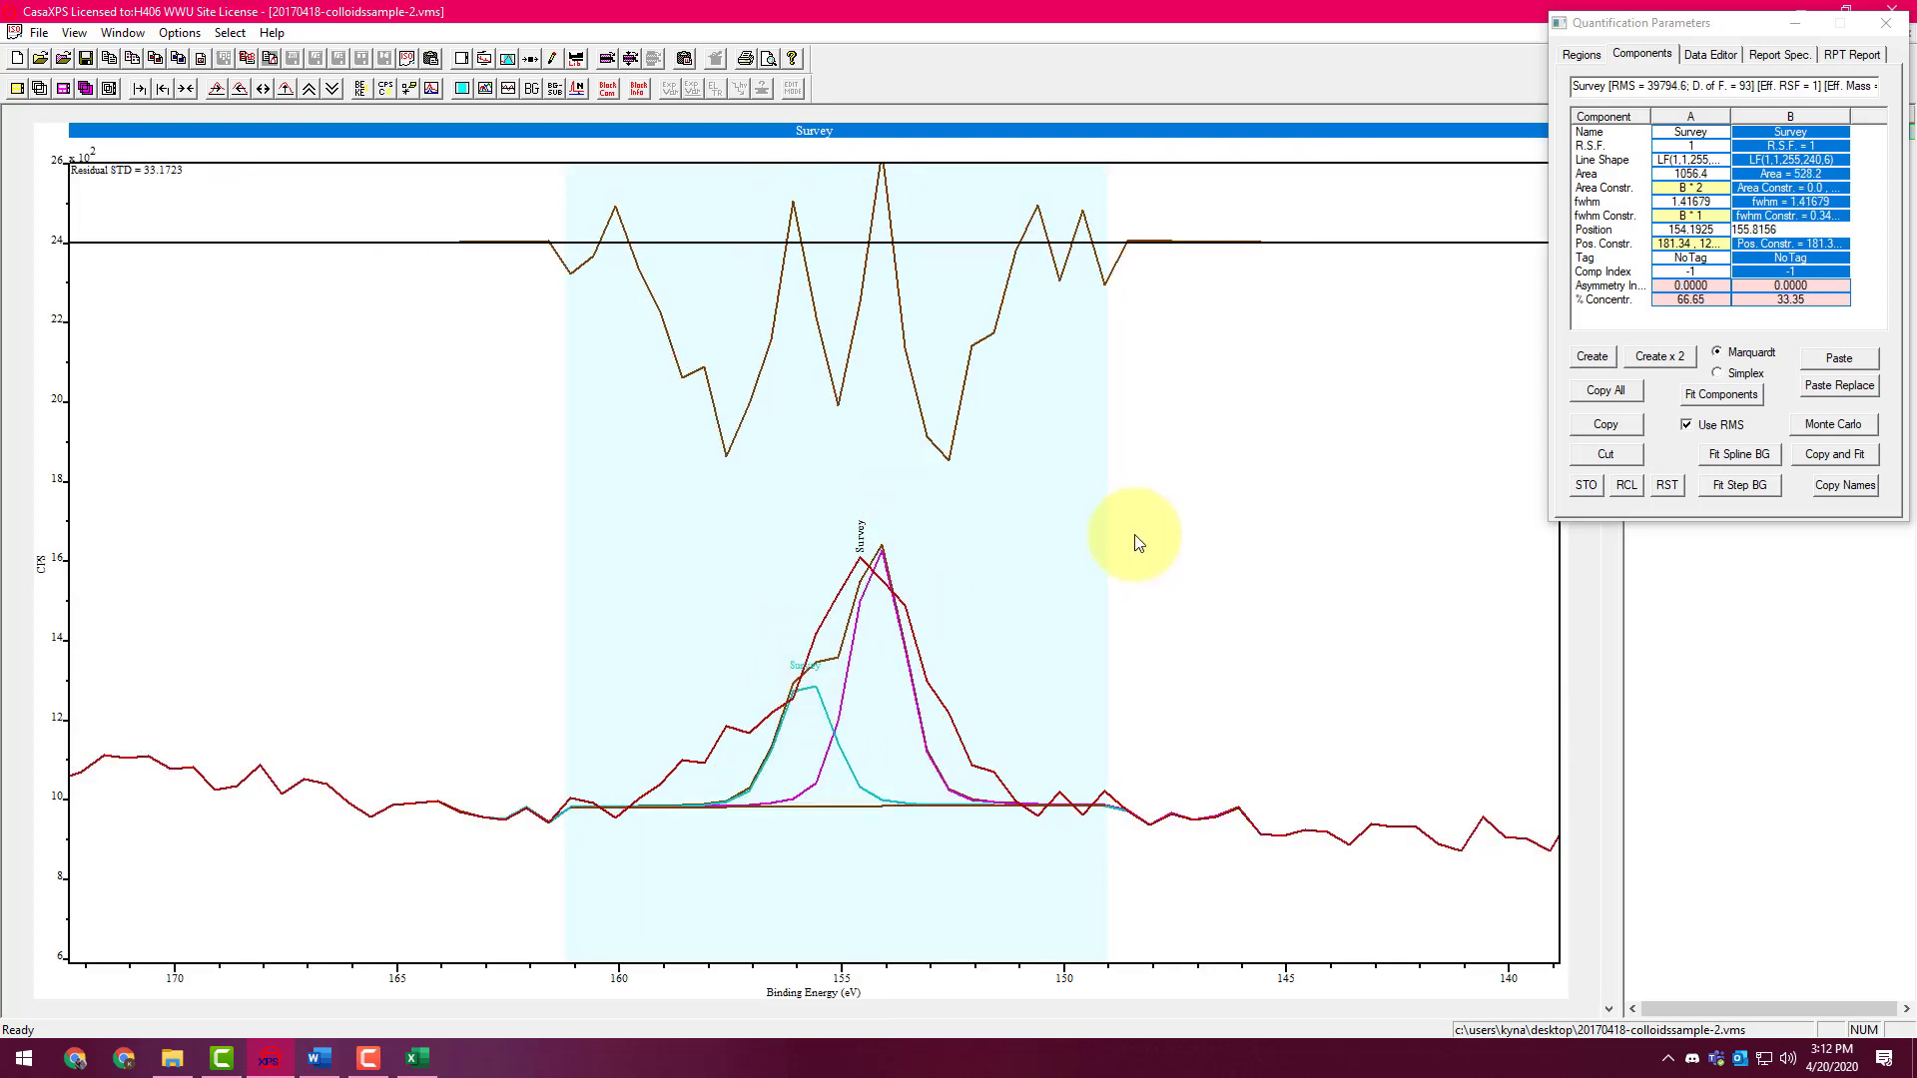
left_click(1701, 393)
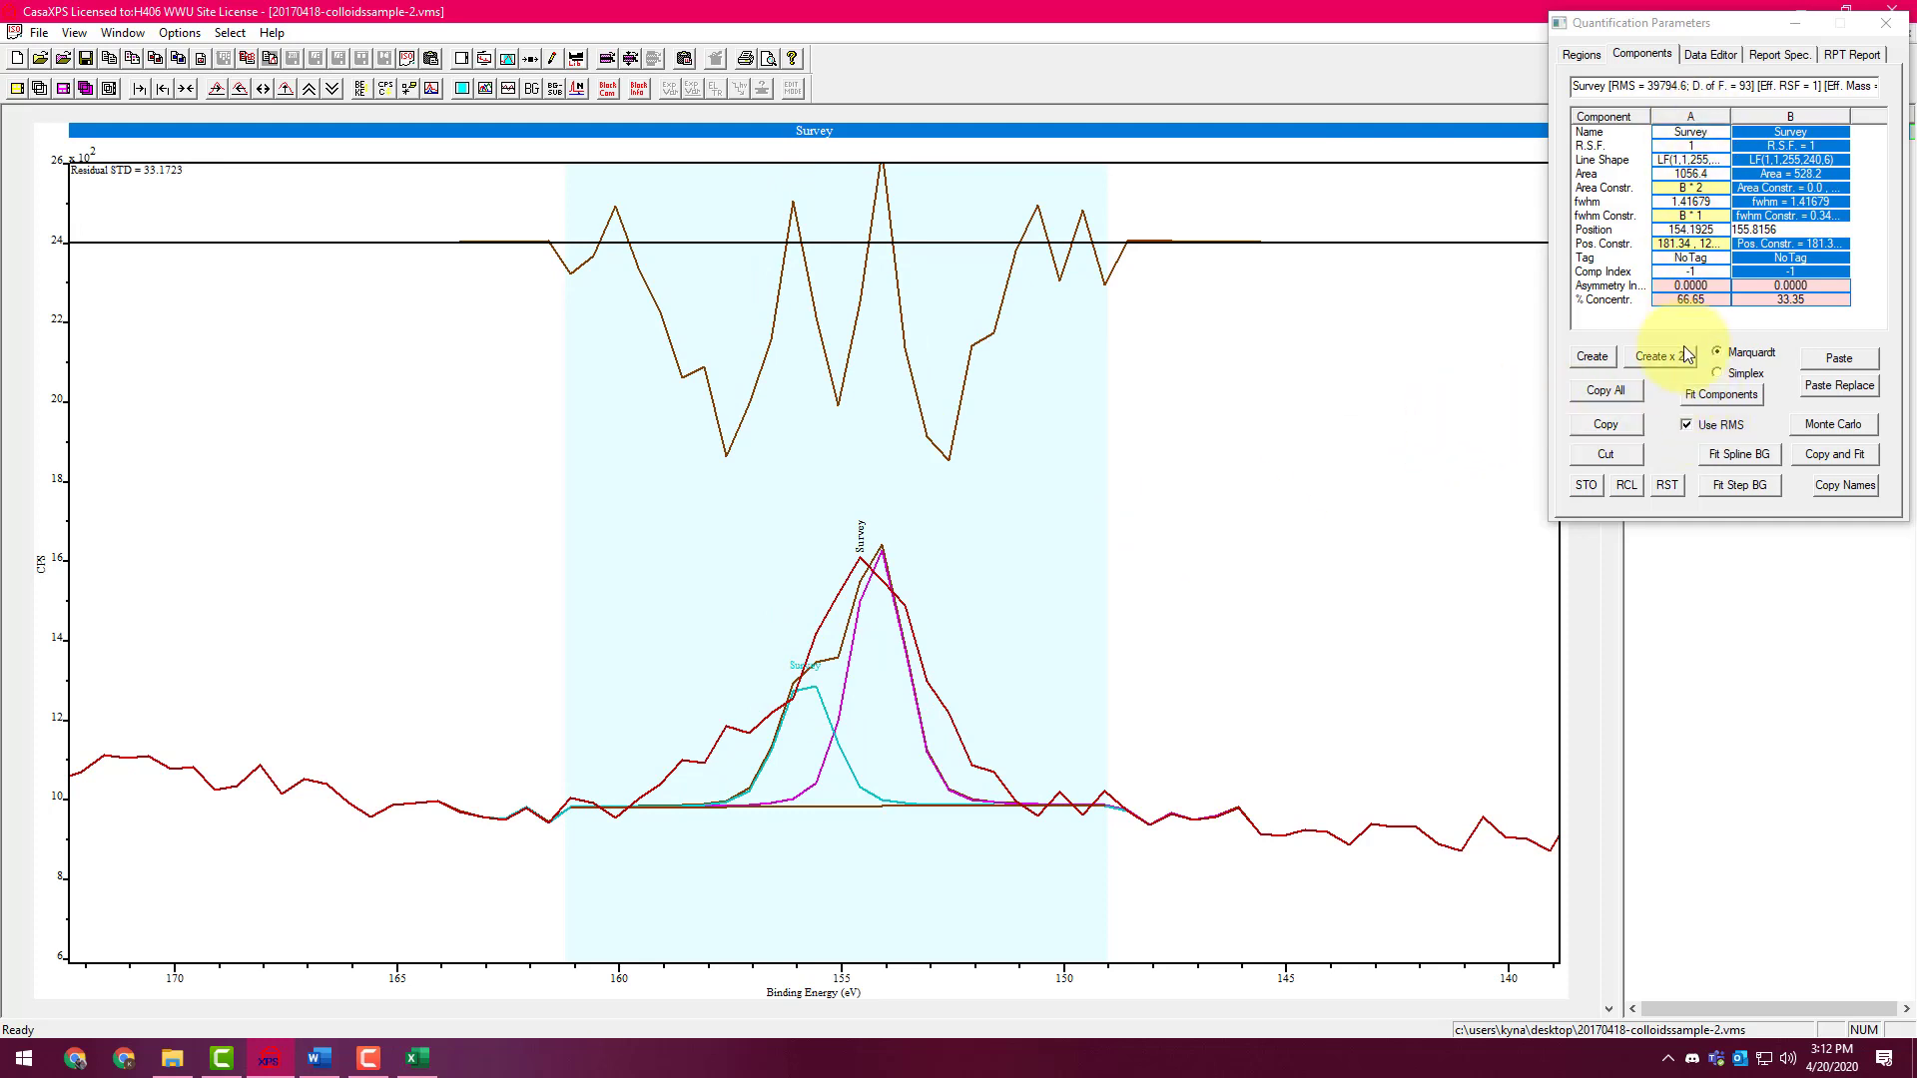
Duplicate both components with their constraints as a second pair, C and D, and select each copy
left_click(1609, 398)
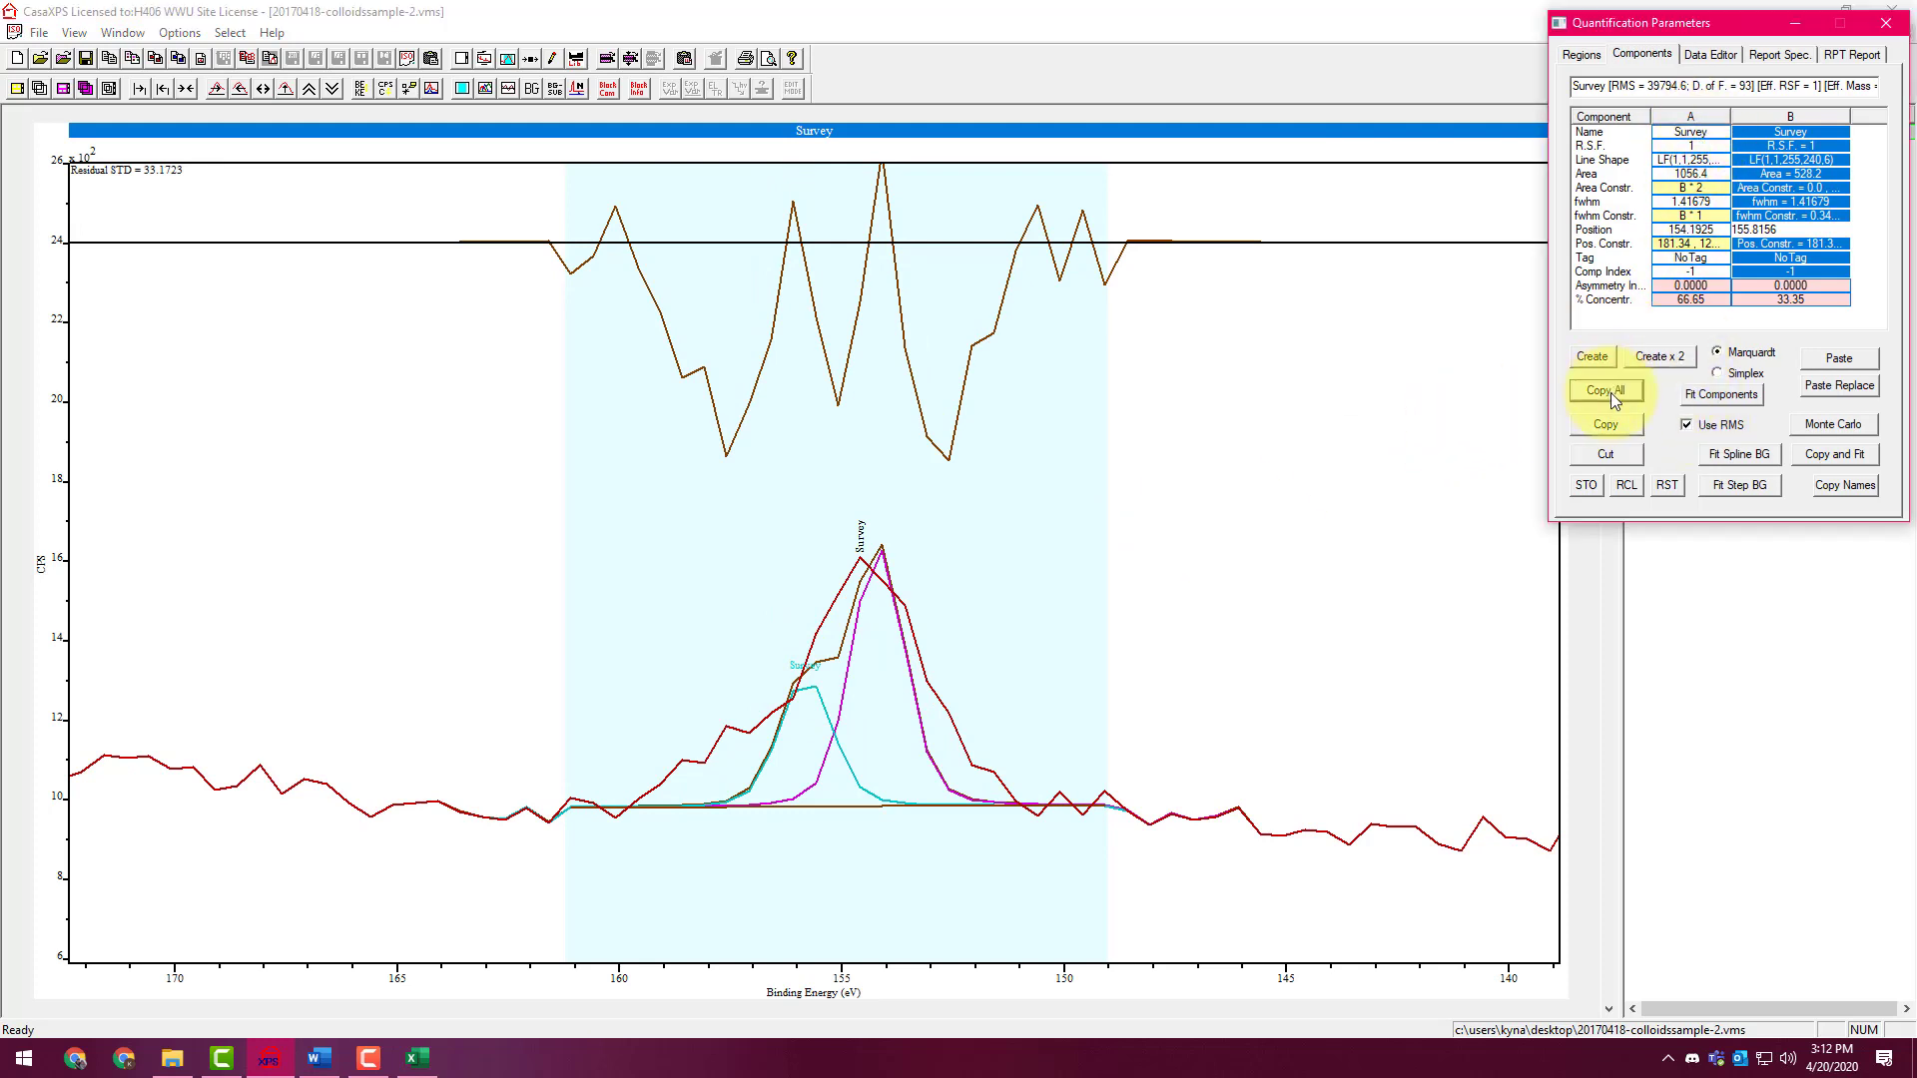
left_click(1853, 359)
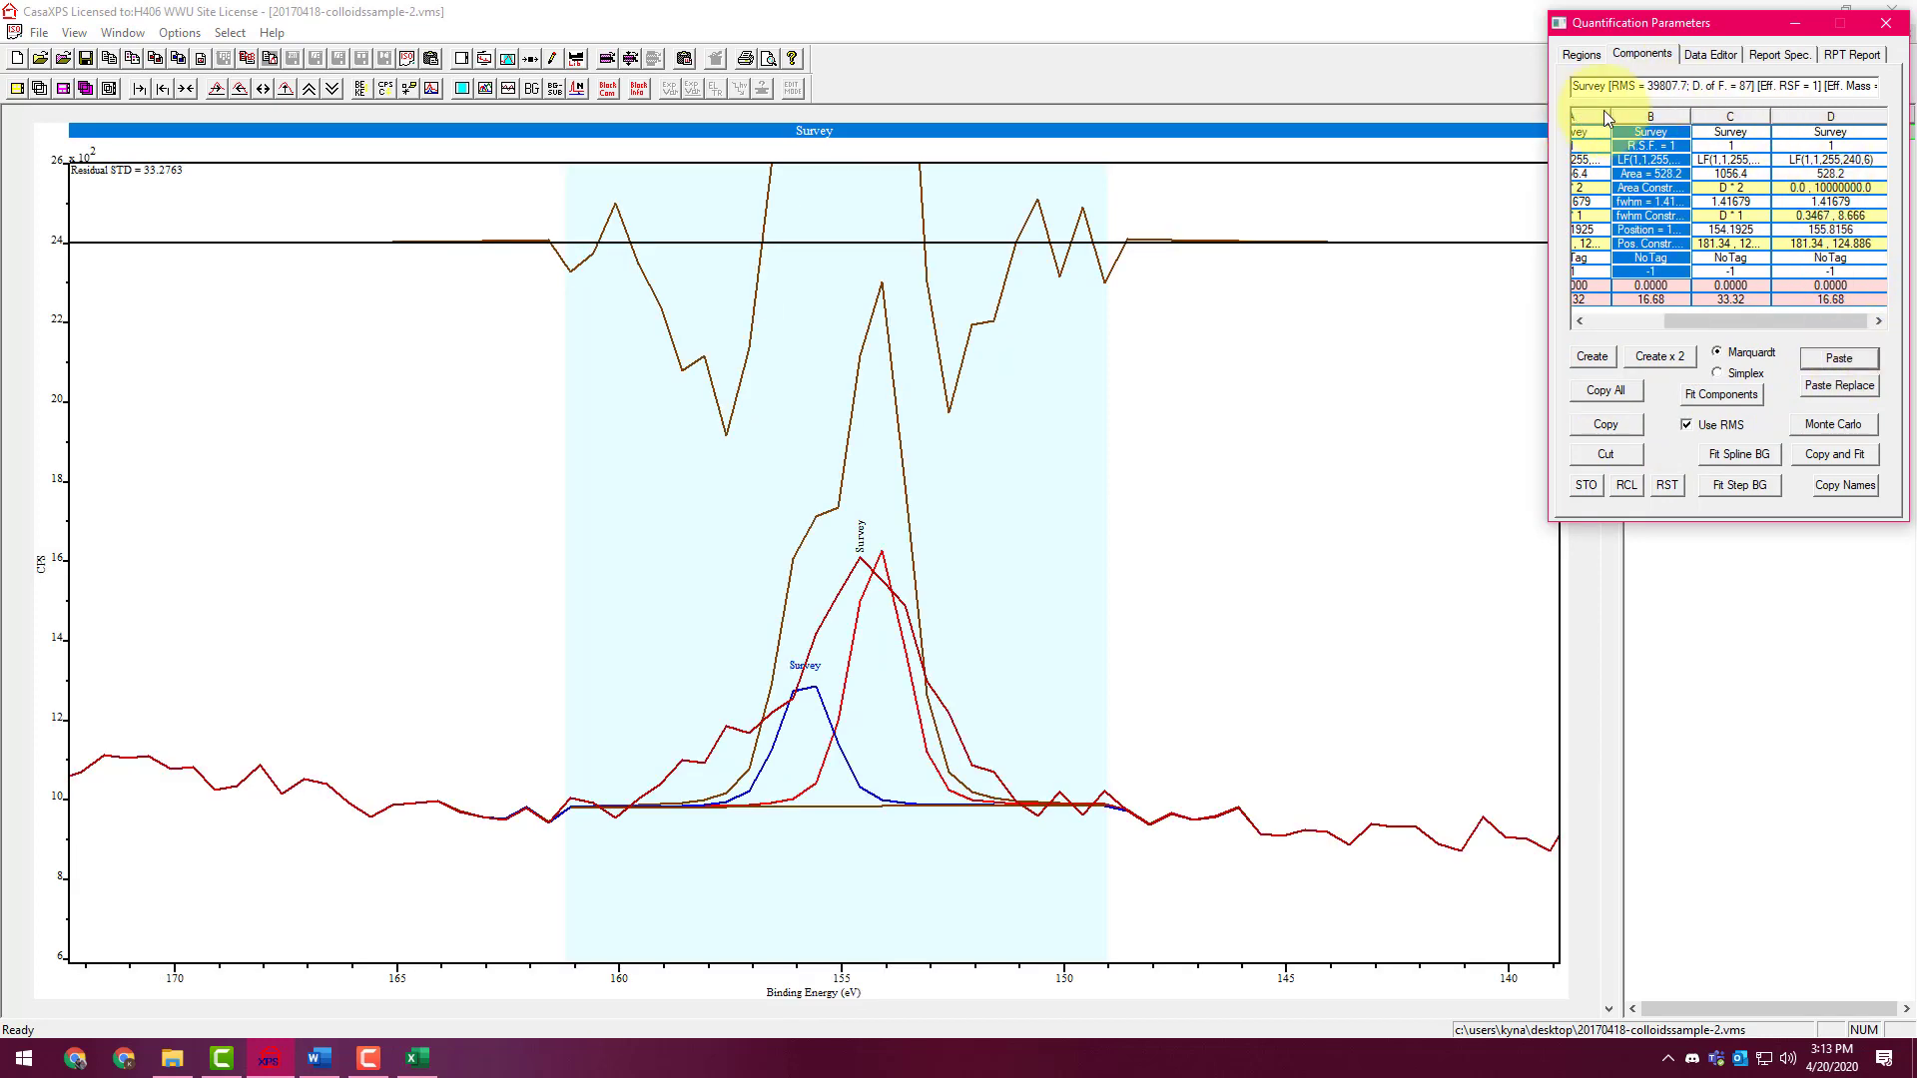
left_click(1733, 118)
left_click(1804, 118)
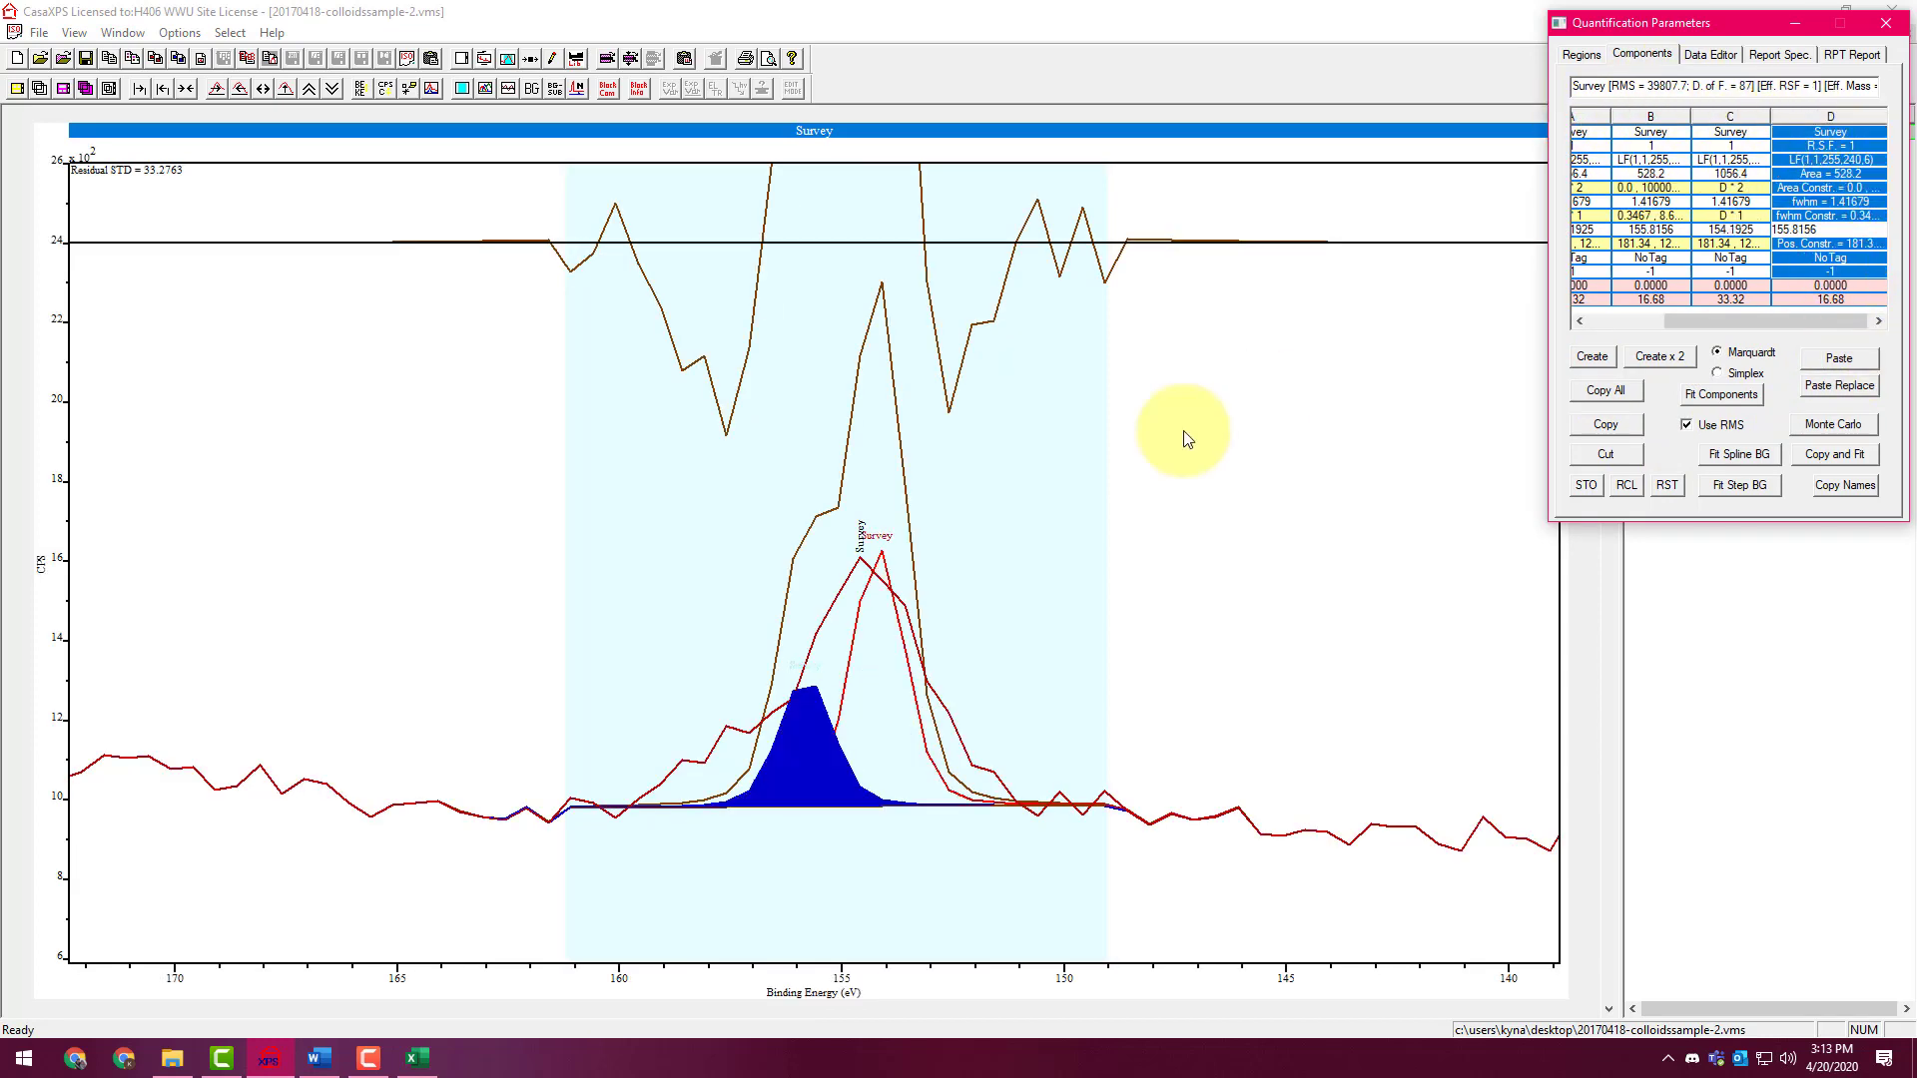
Offset component B to about 156.09 eV and fit all four components to the peak repeatedly
mouse_move(883, 556)
left_mouse_down()
mouse_move(885, 612)
mouse_move(804, 687)
left_mouse_up()
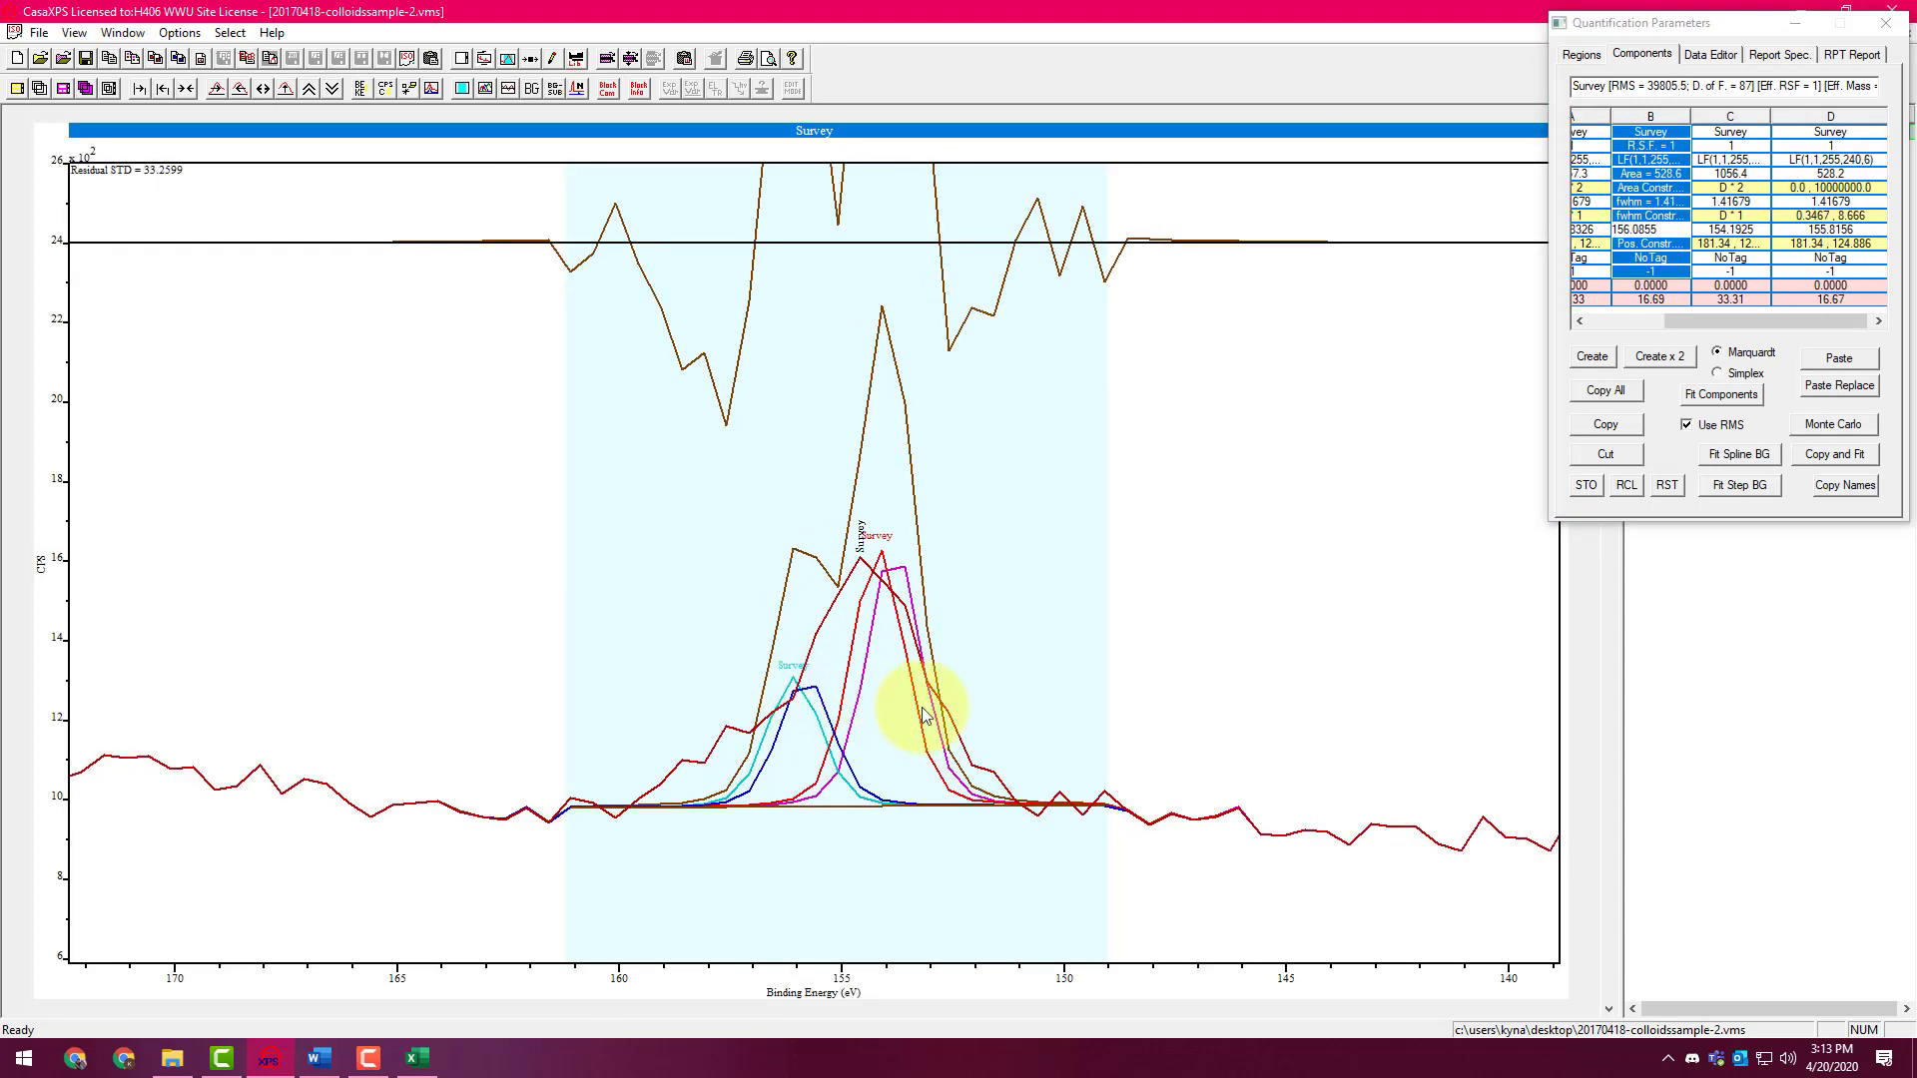
left_click(1722, 395)
left_click(1722, 395)
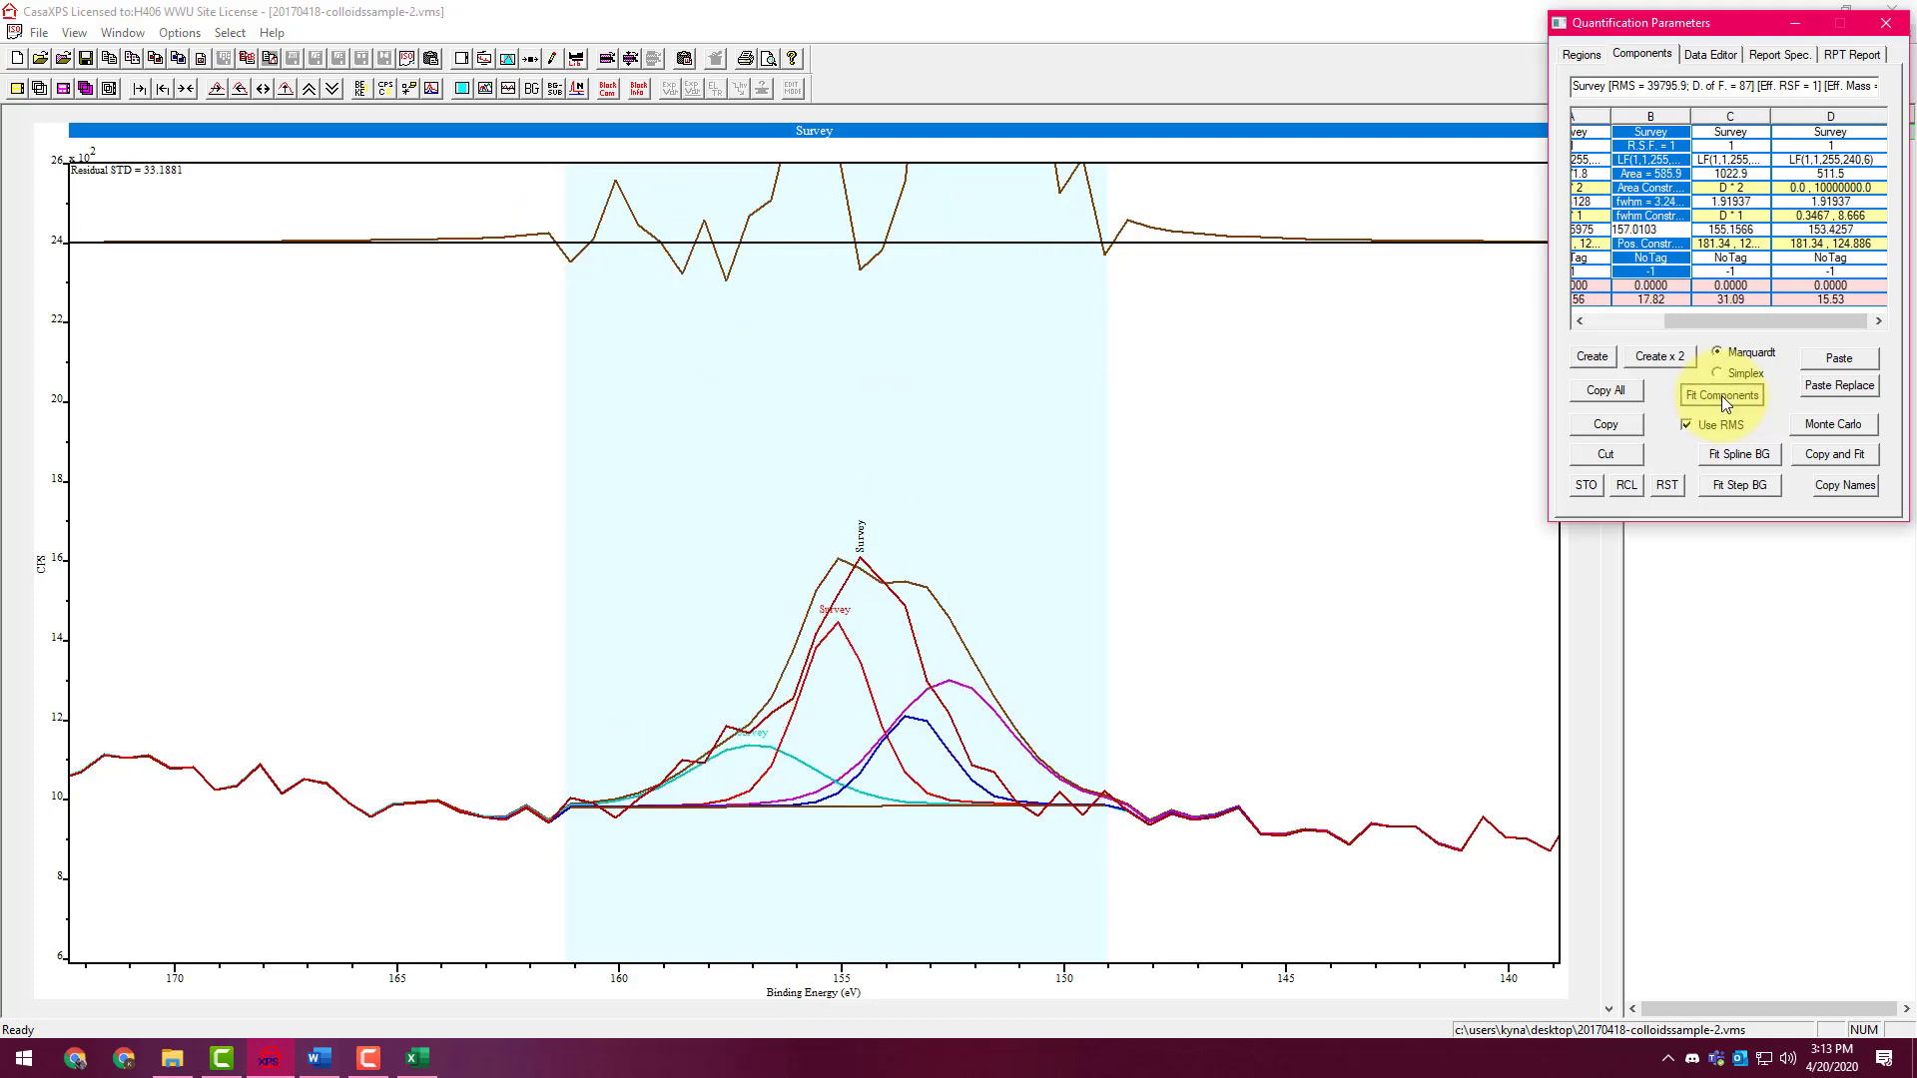
left_click(1721, 395)
left_click(1722, 395)
left_click(1722, 395)
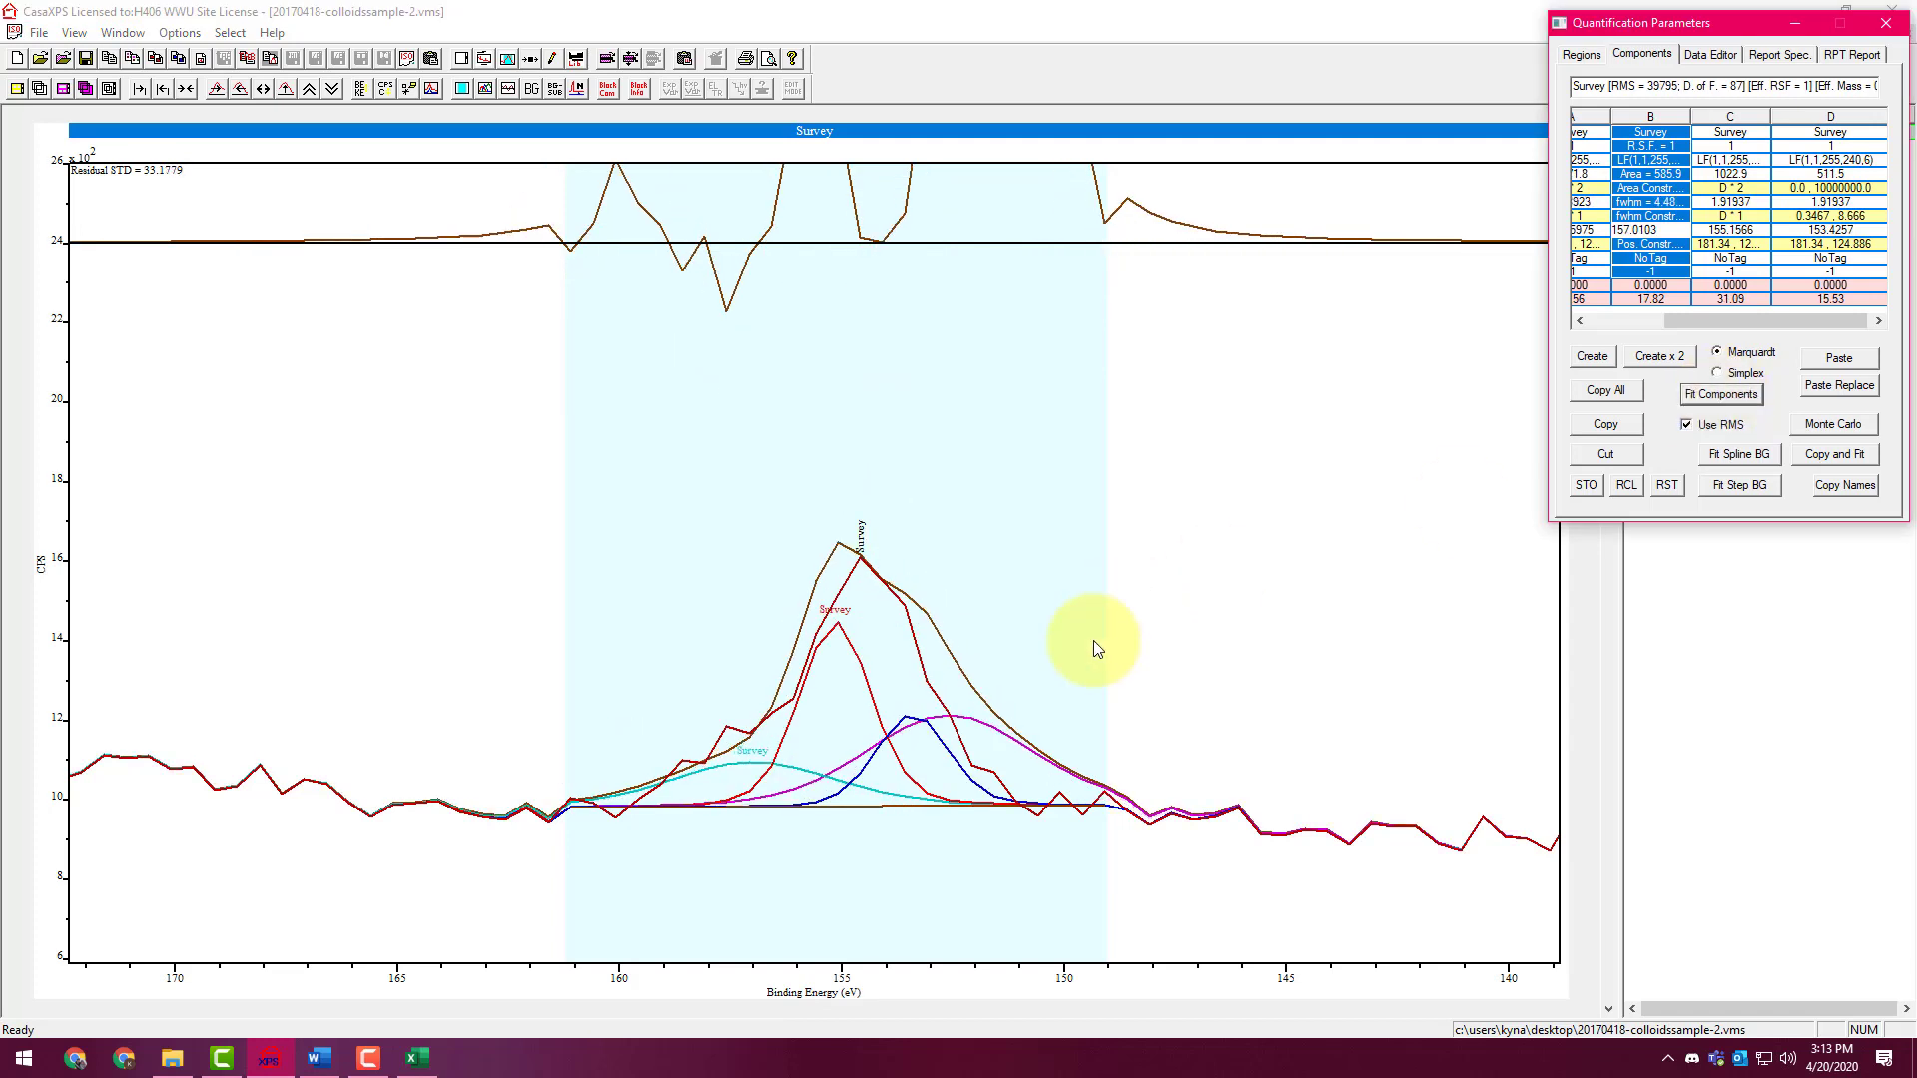
Narrow the first pair to about 1.50 eV FWHM with B at 156.92 eV, and move C to about 154.32 eV and D to 155.64 eV
left_click(1035, 762)
left_click(821, 789)
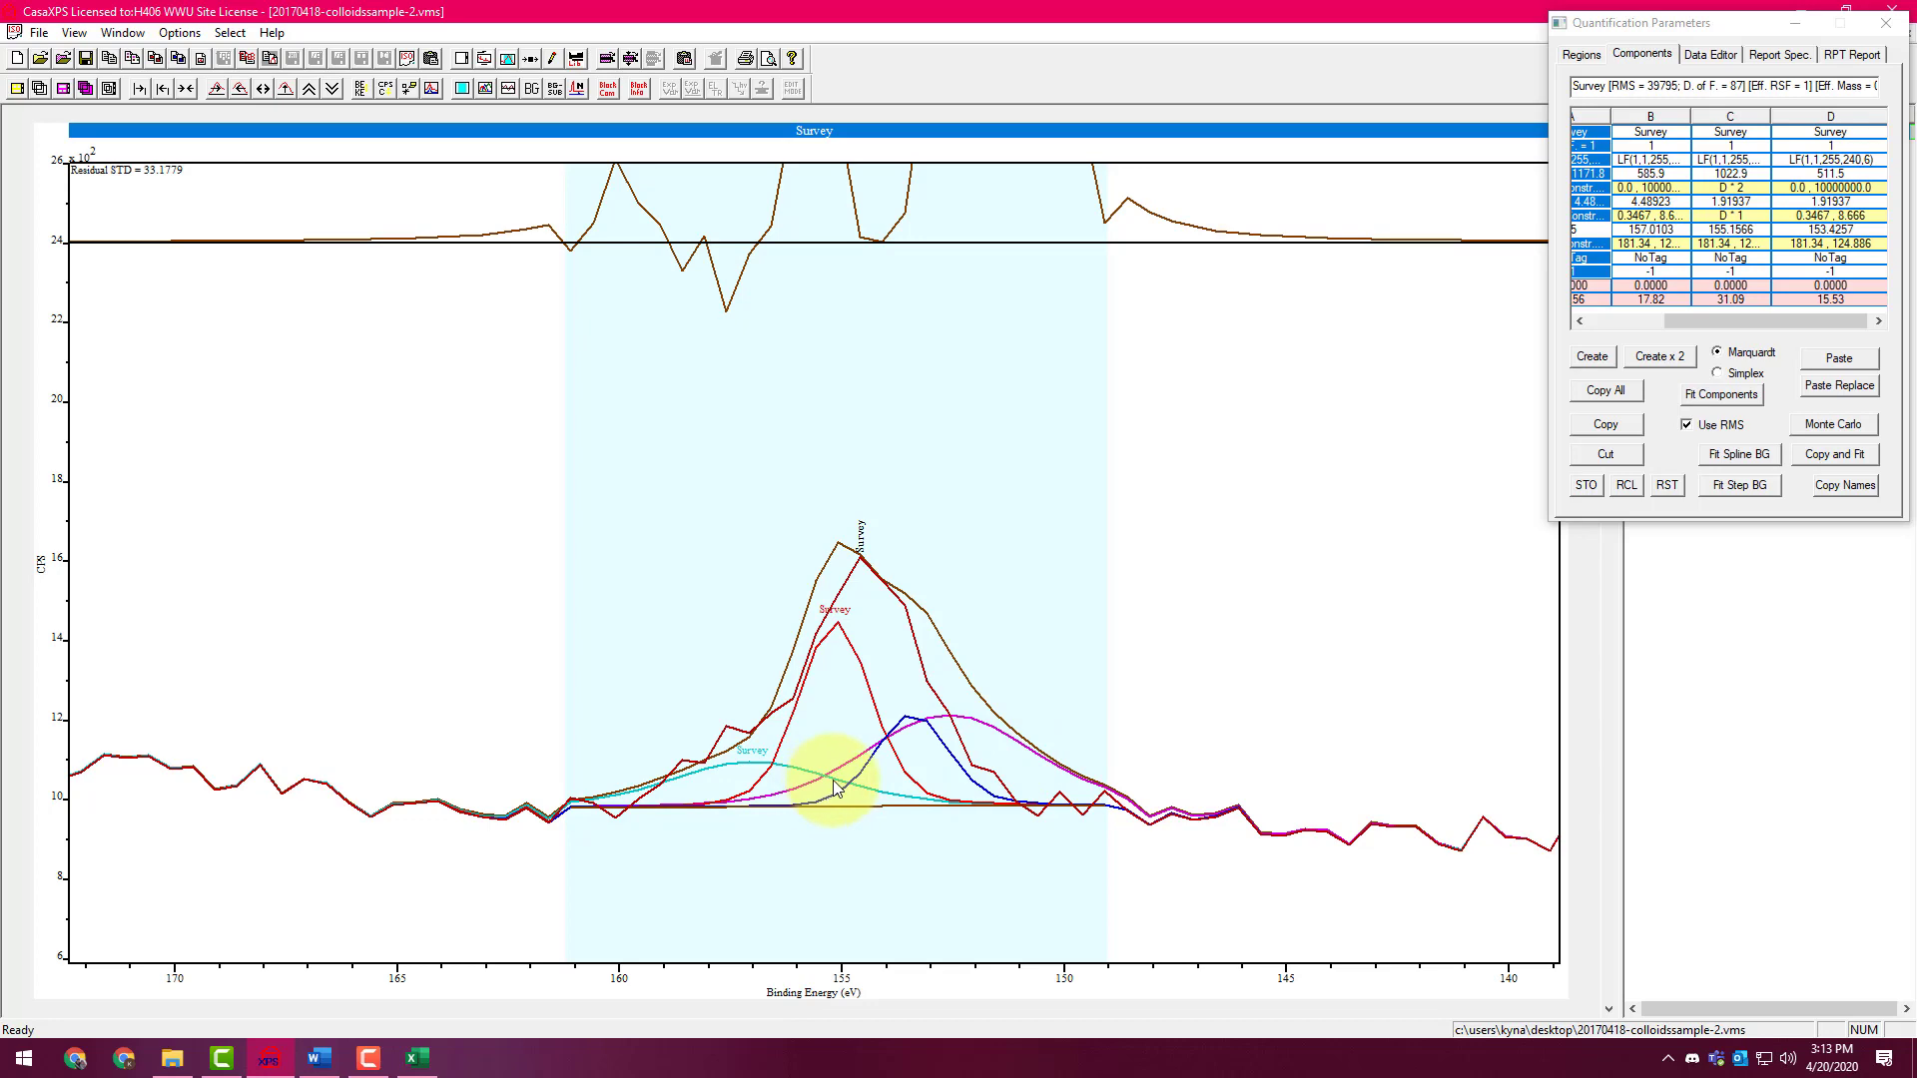
left_click_drag(835, 787, 751, 715)
left_click_drag(920, 726, 817, 726)
left_click_drag(839, 654, 875, 644)
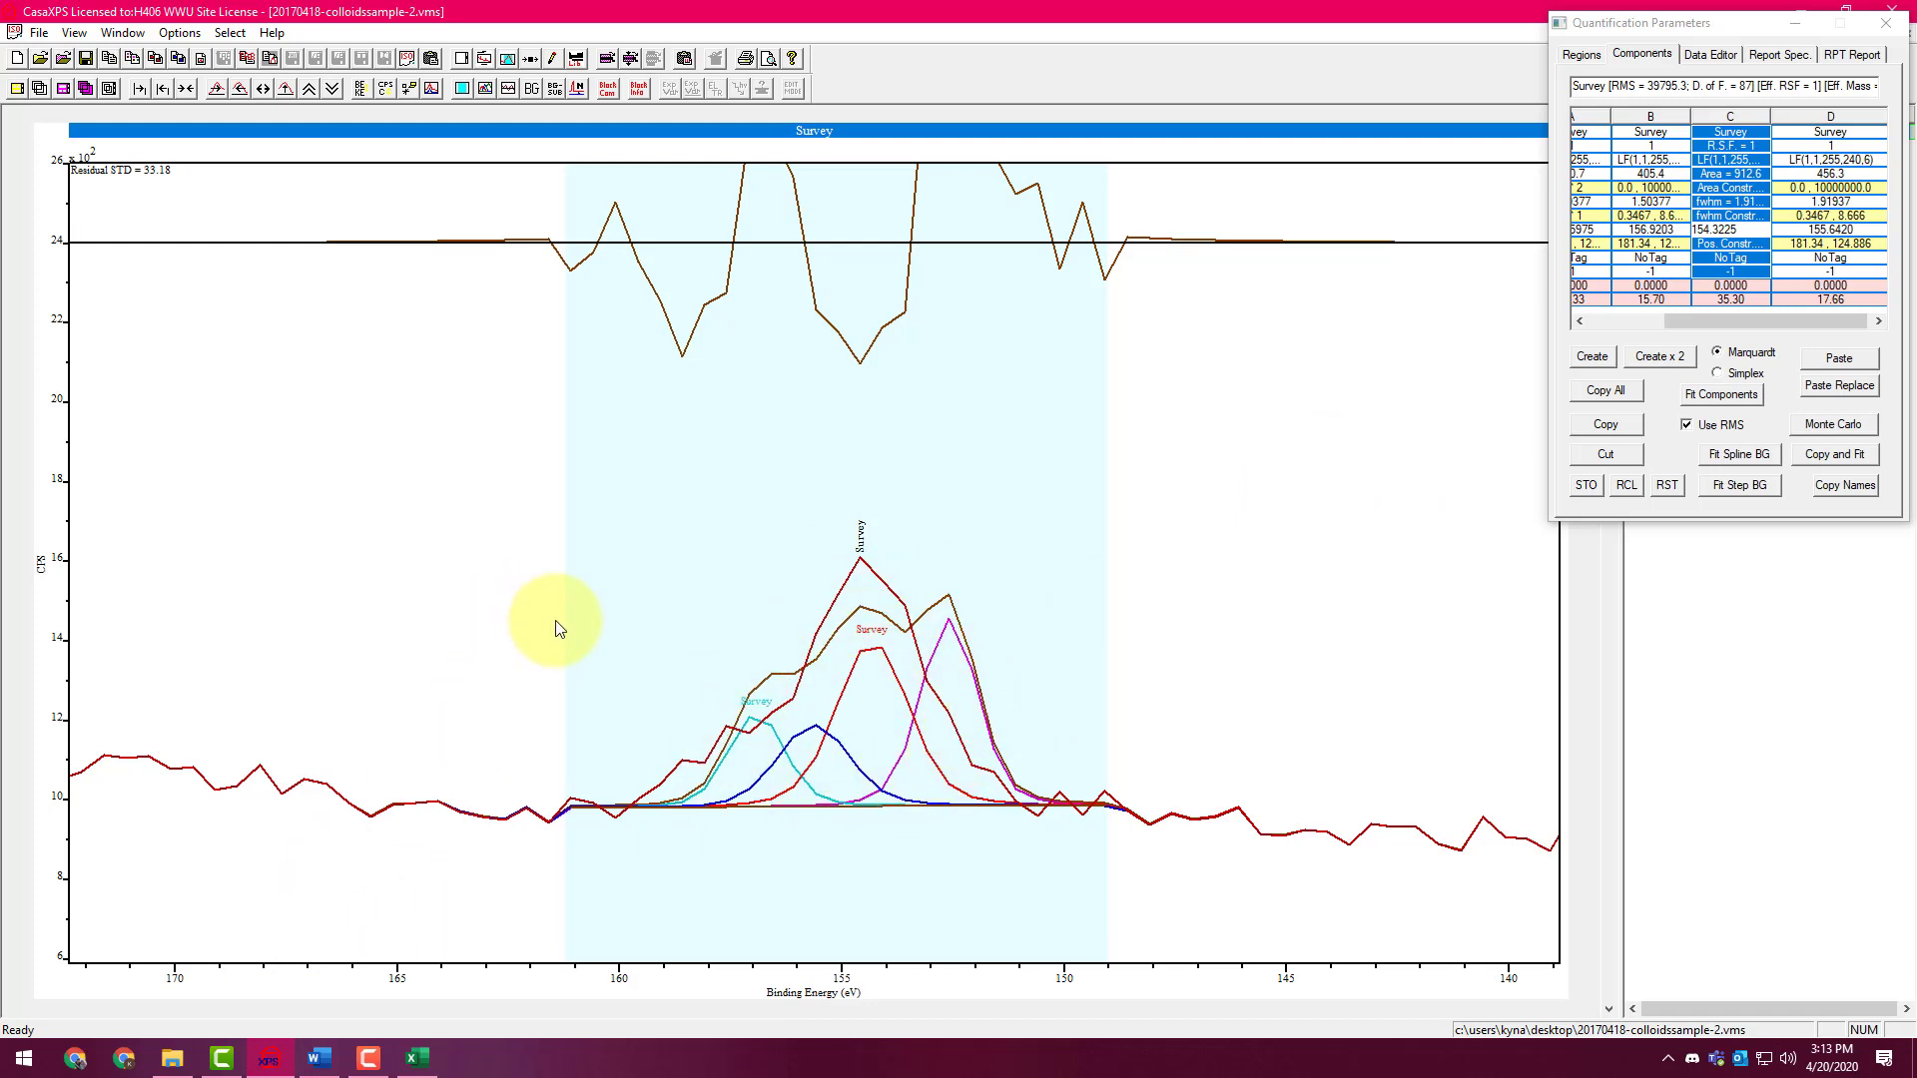
Switch to Chrome, search for "xps nist" and open the search menu of the NIST XPS database
left_click(143, 1048)
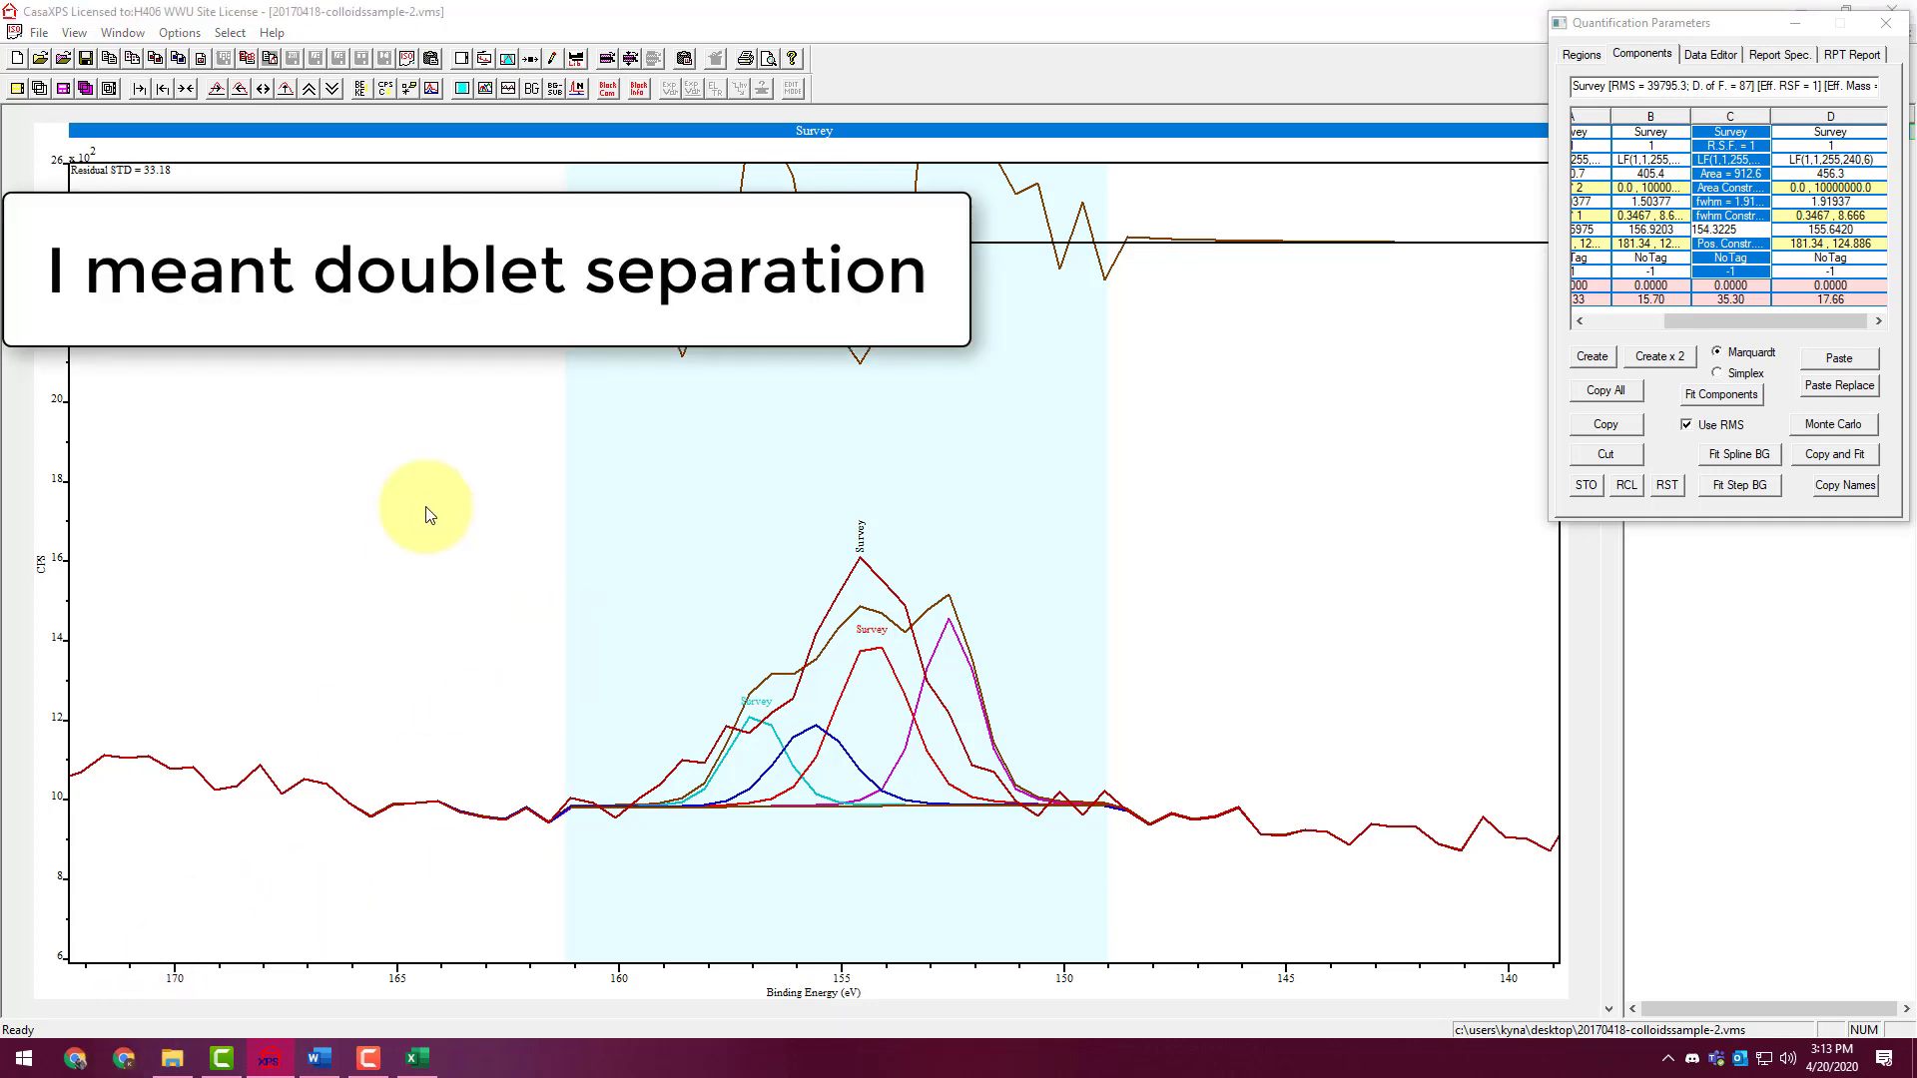
left_click_drag(1322, 261, 814, 2)
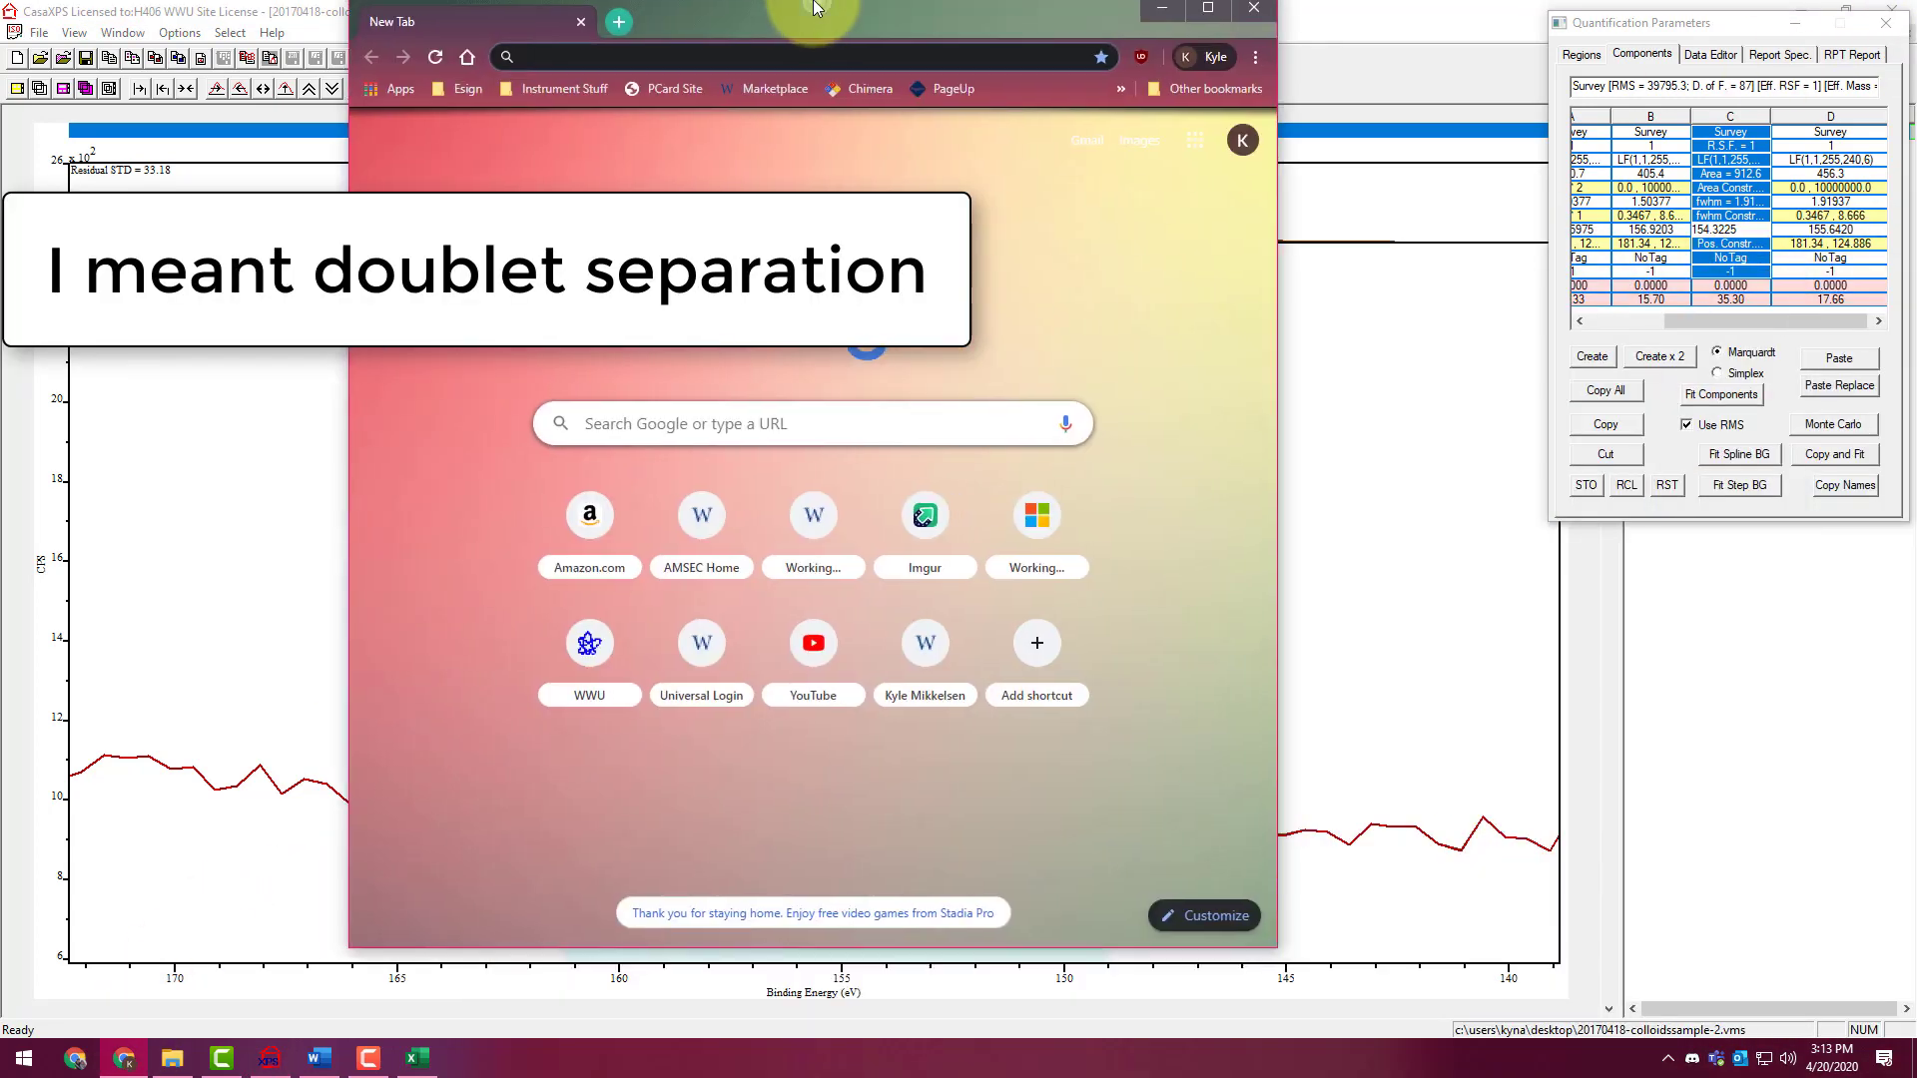
type("x")
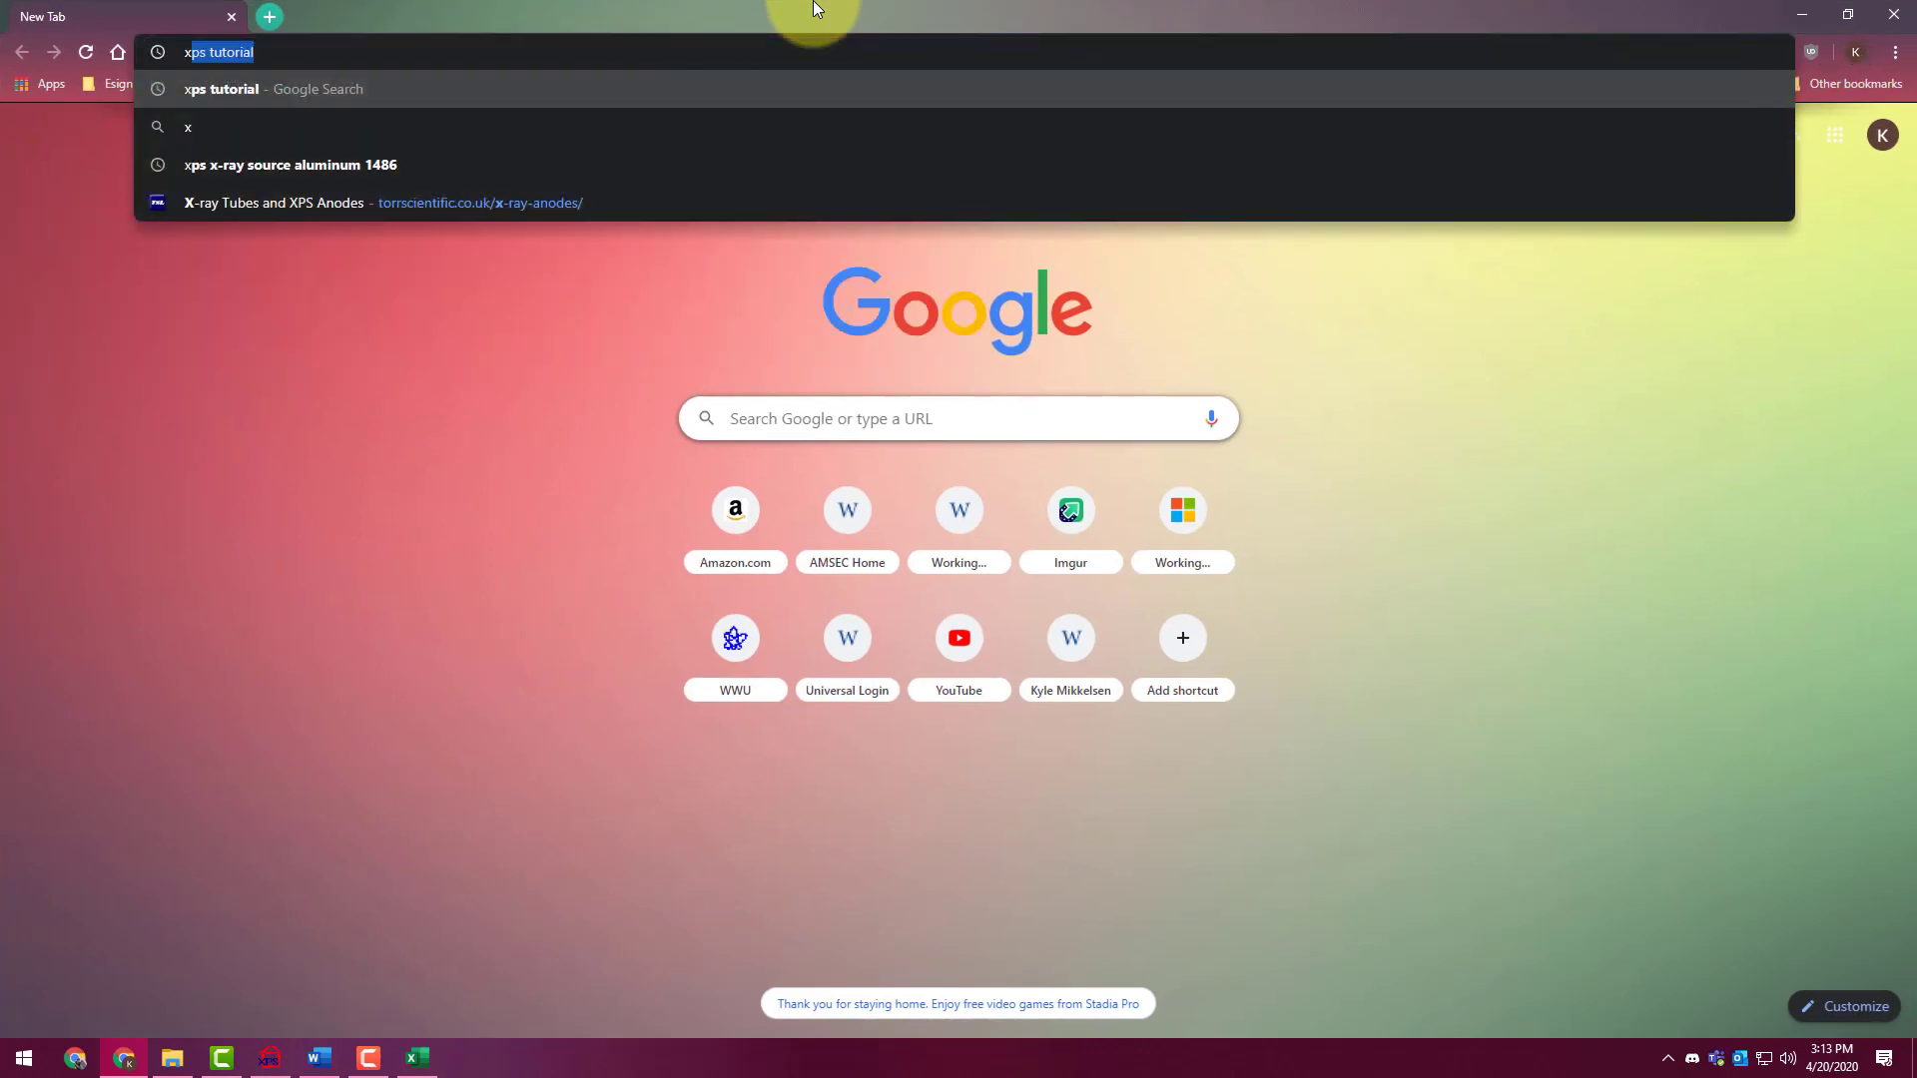
type("ps nist")
key("Return")
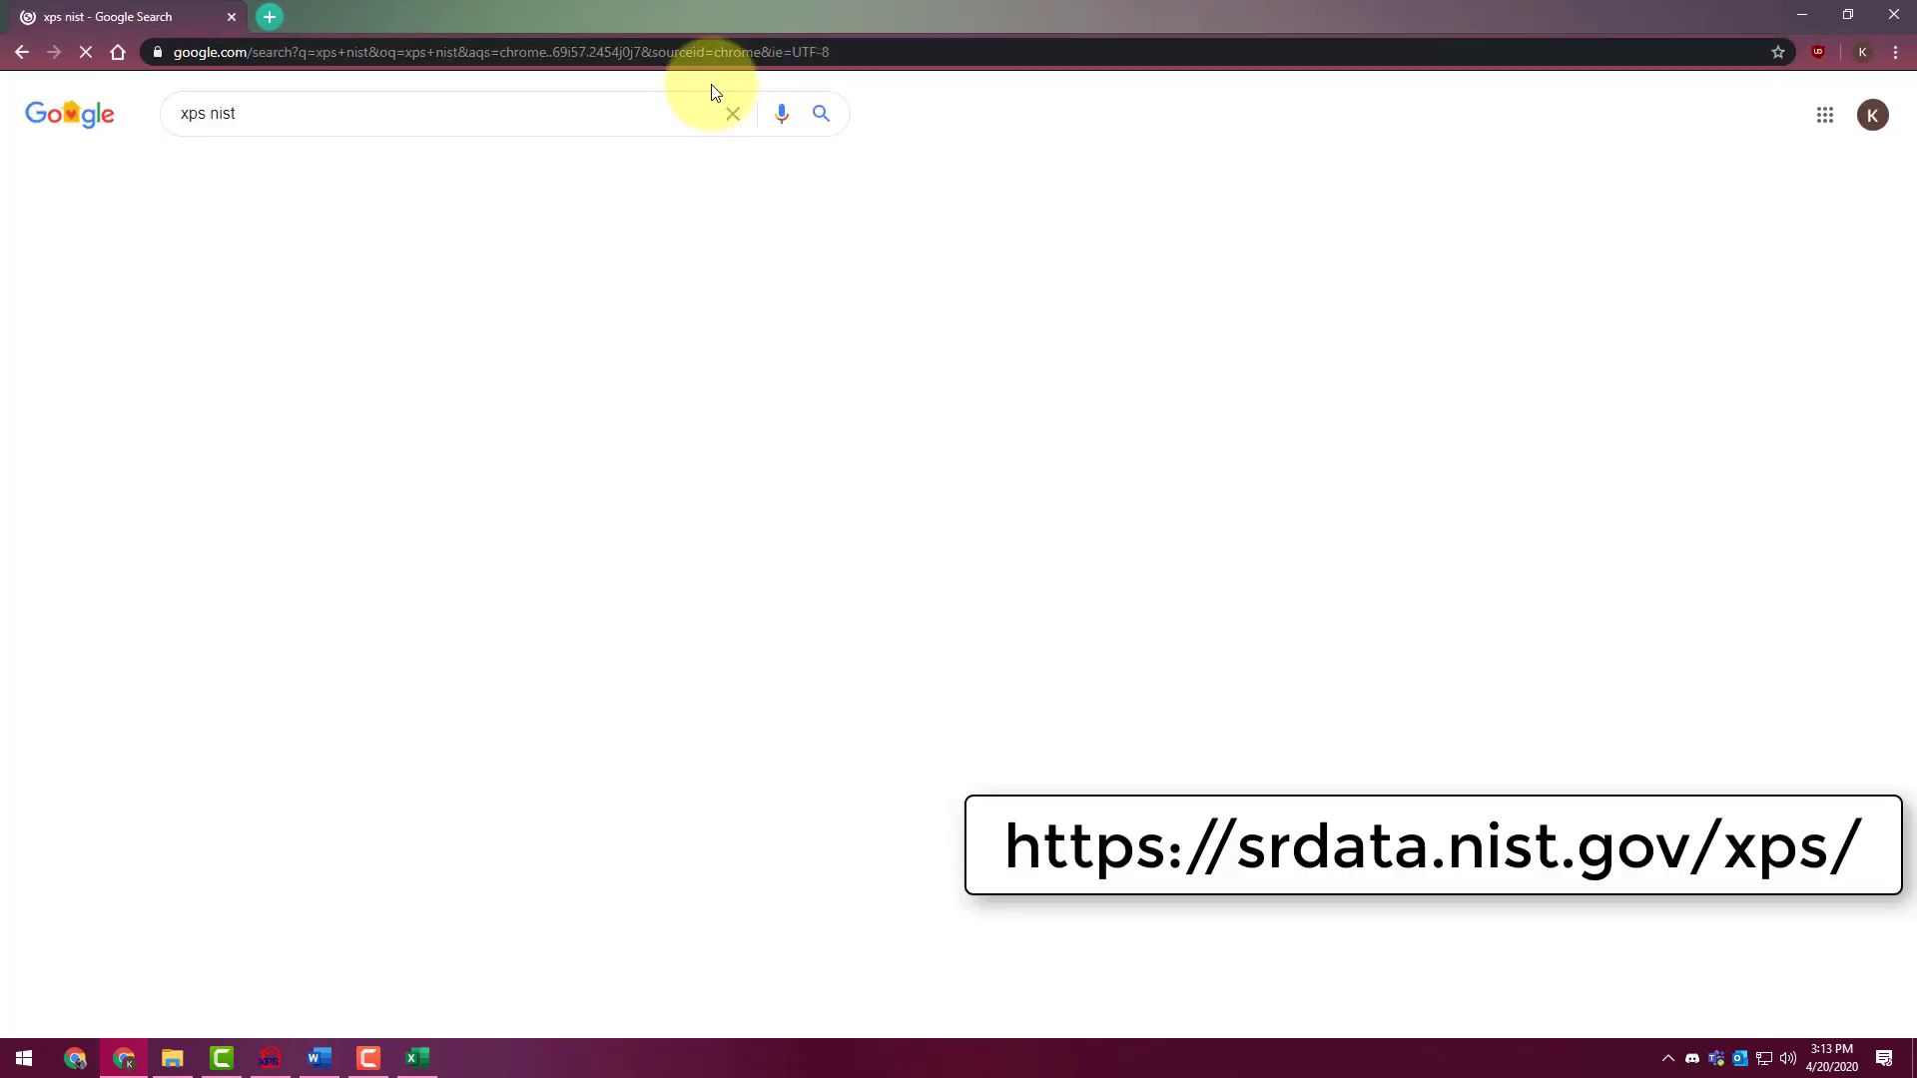
left_click(441, 285)
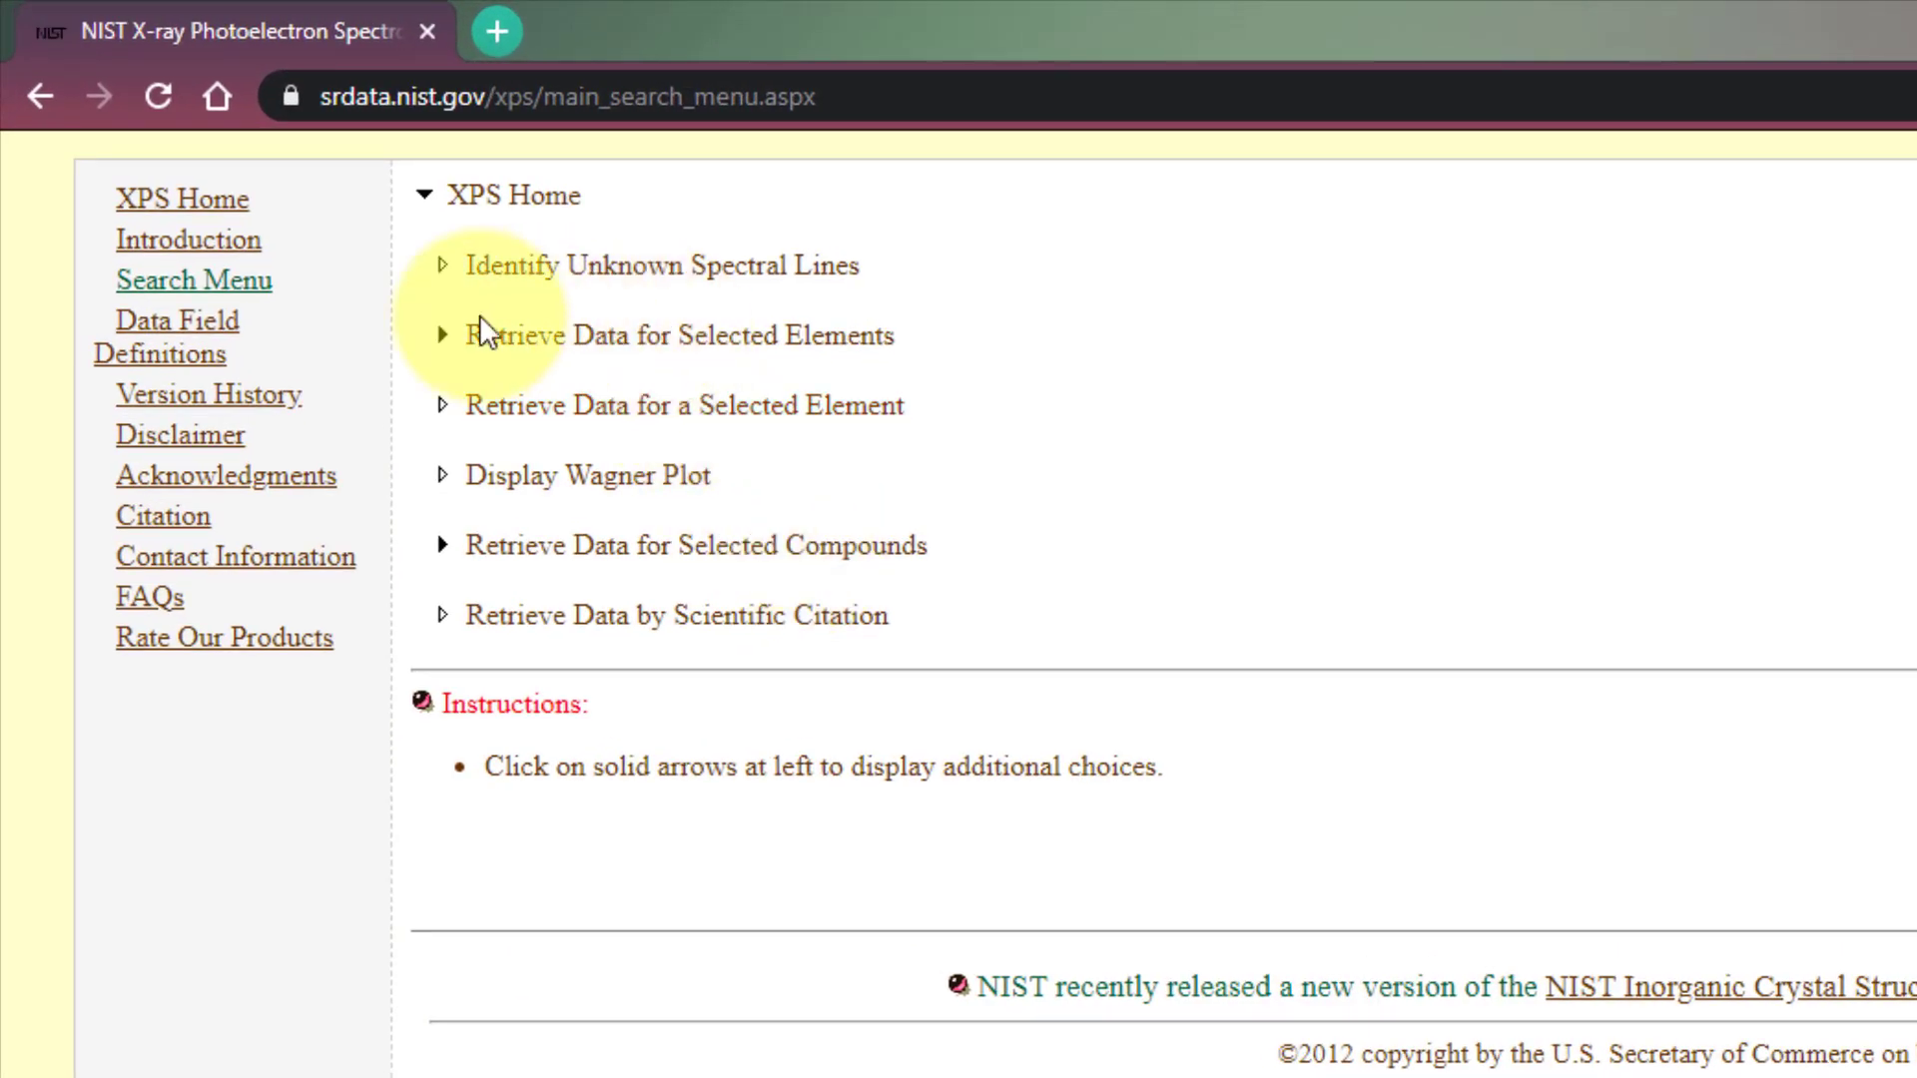
Retrieve the Doublet Separation data for silicon's DS-2p line in the selected-element search
left_click(601, 409)
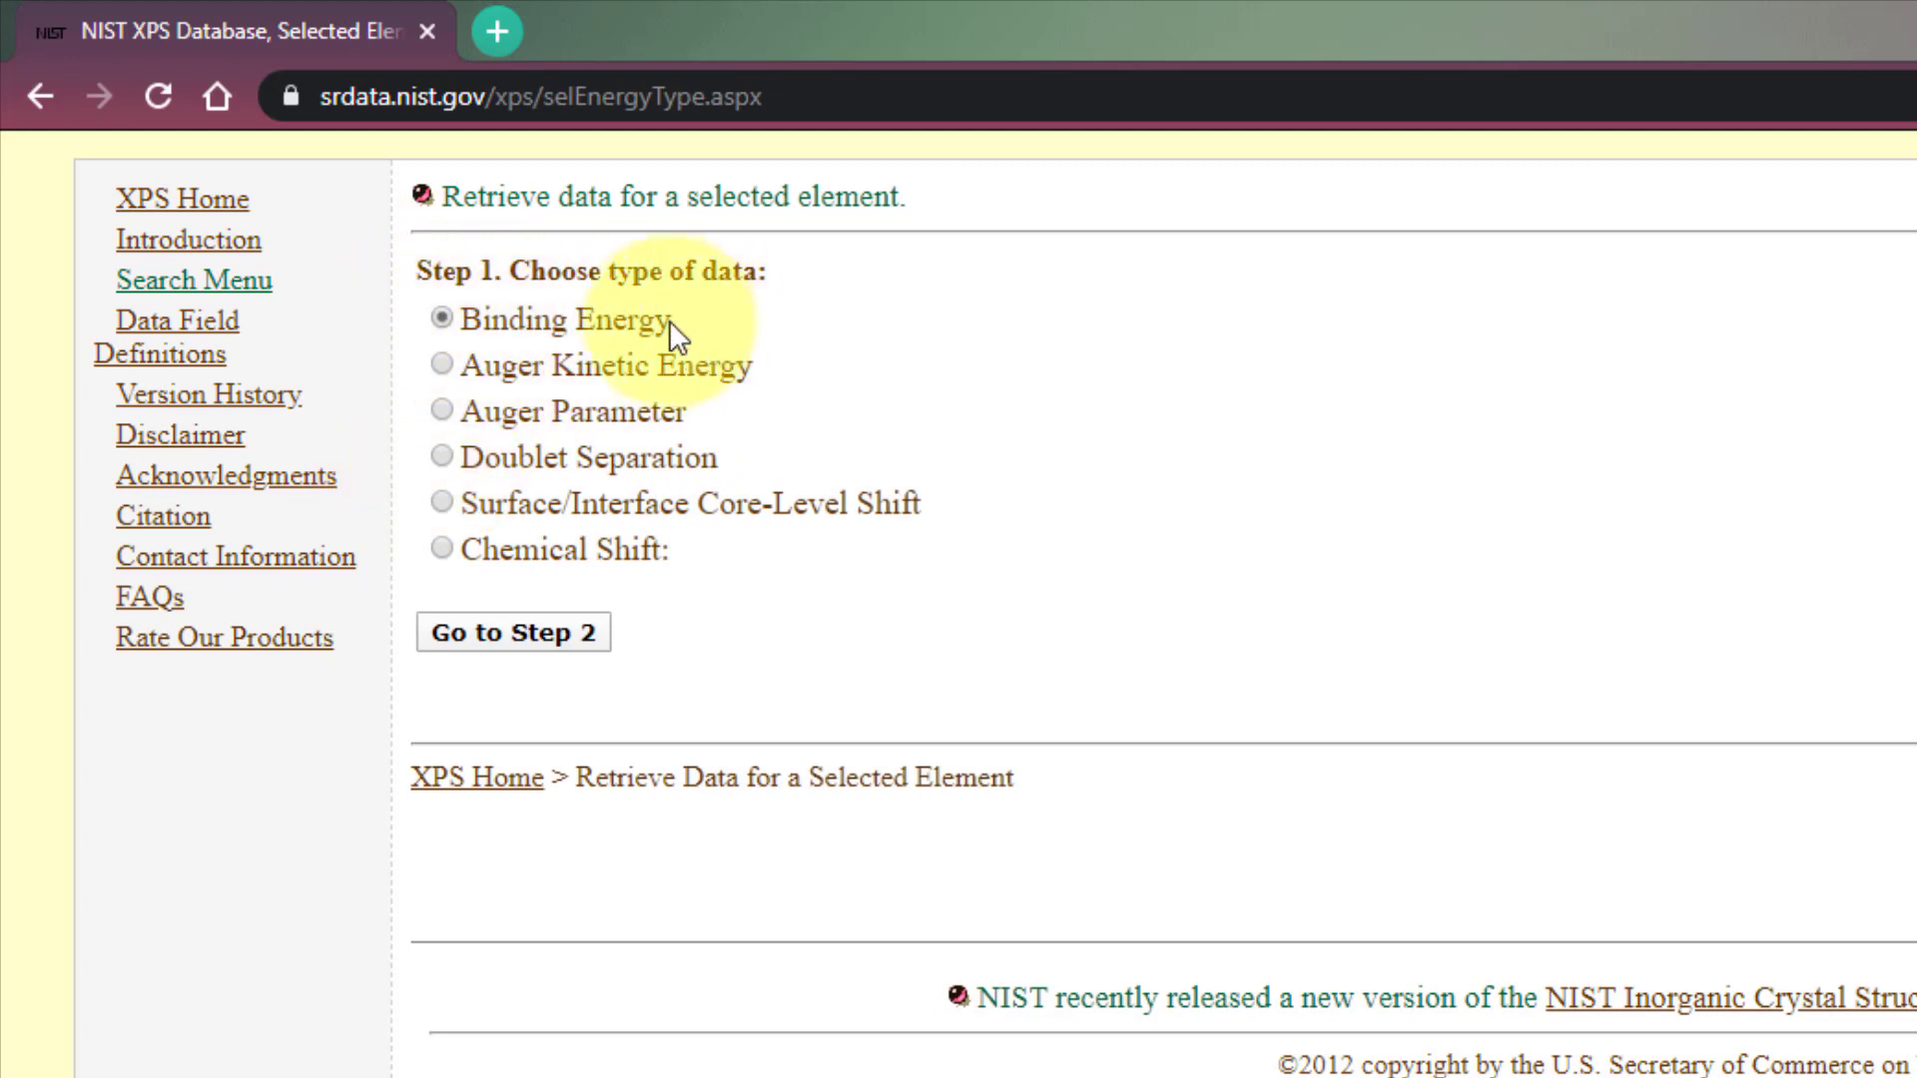
left_click(442, 455)
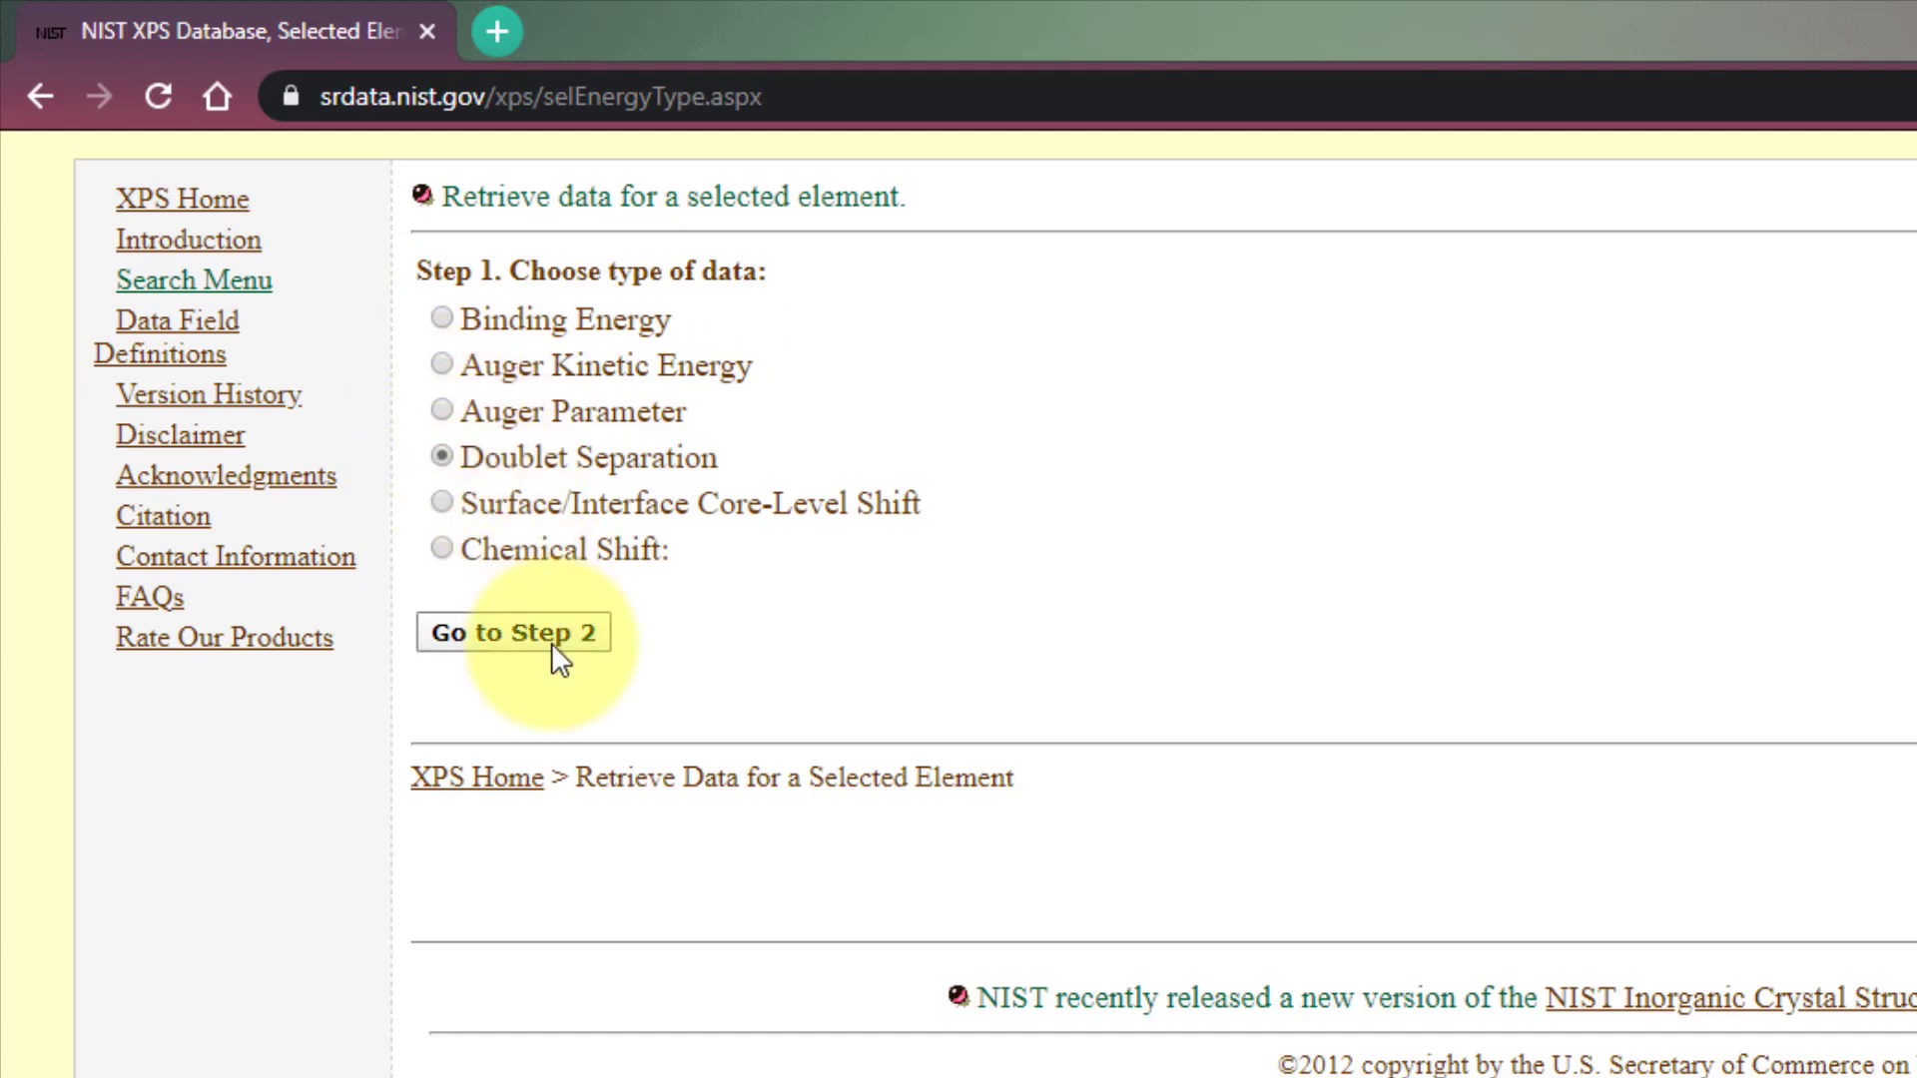
left_click(551, 639)
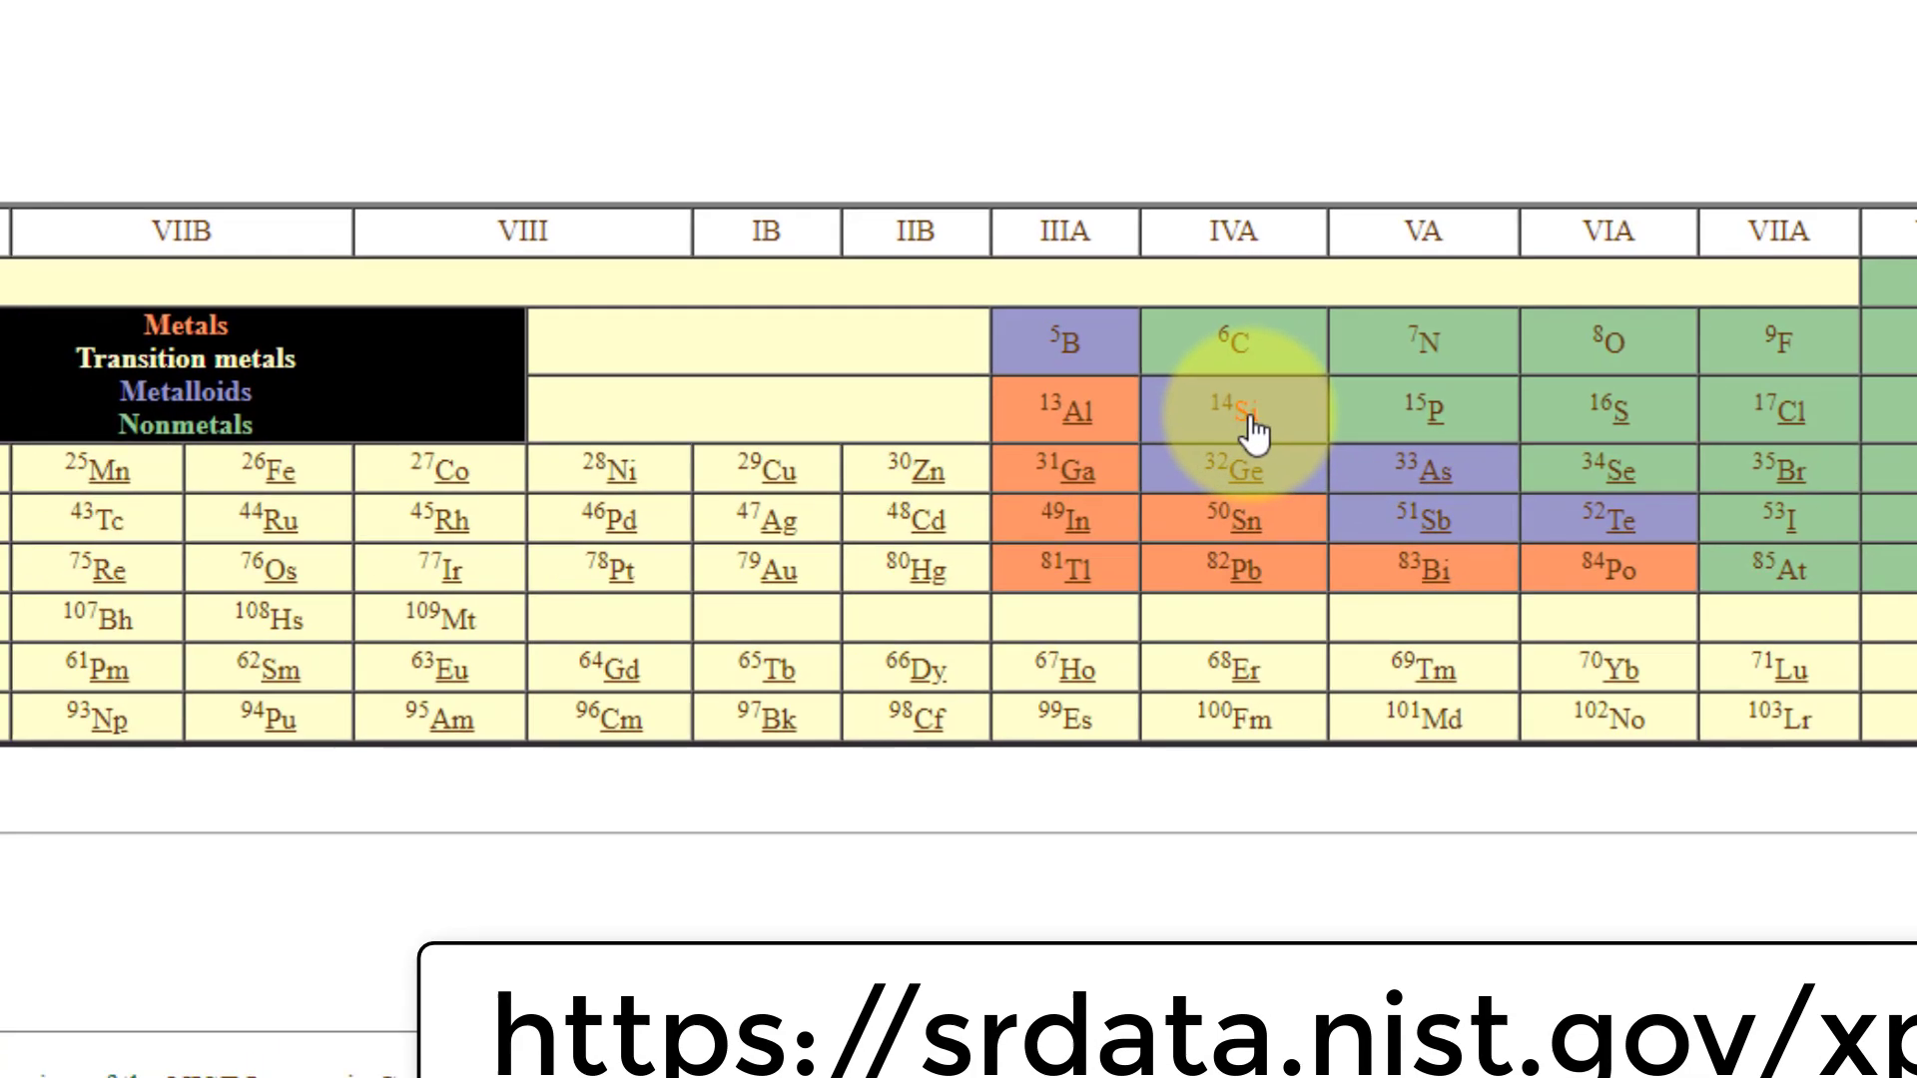
left_click(1086, 383)
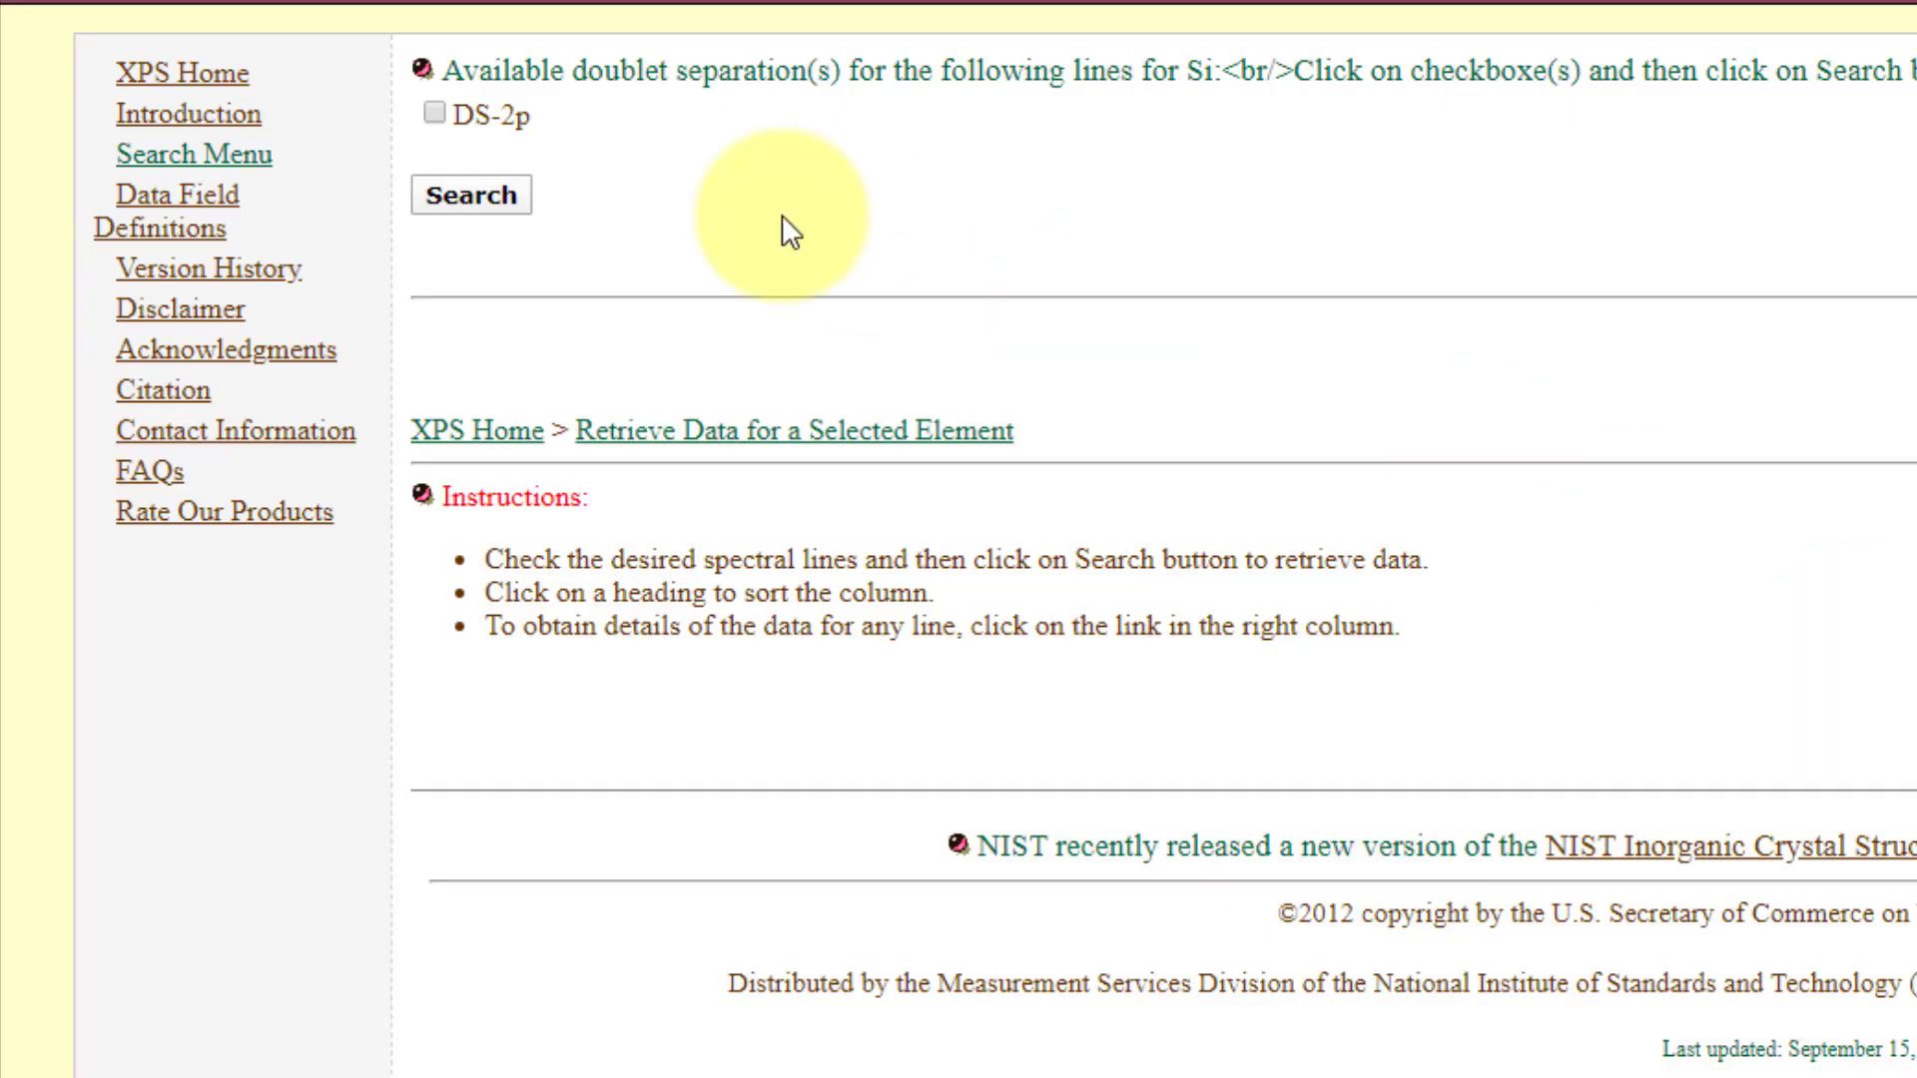
left_click(436, 115)
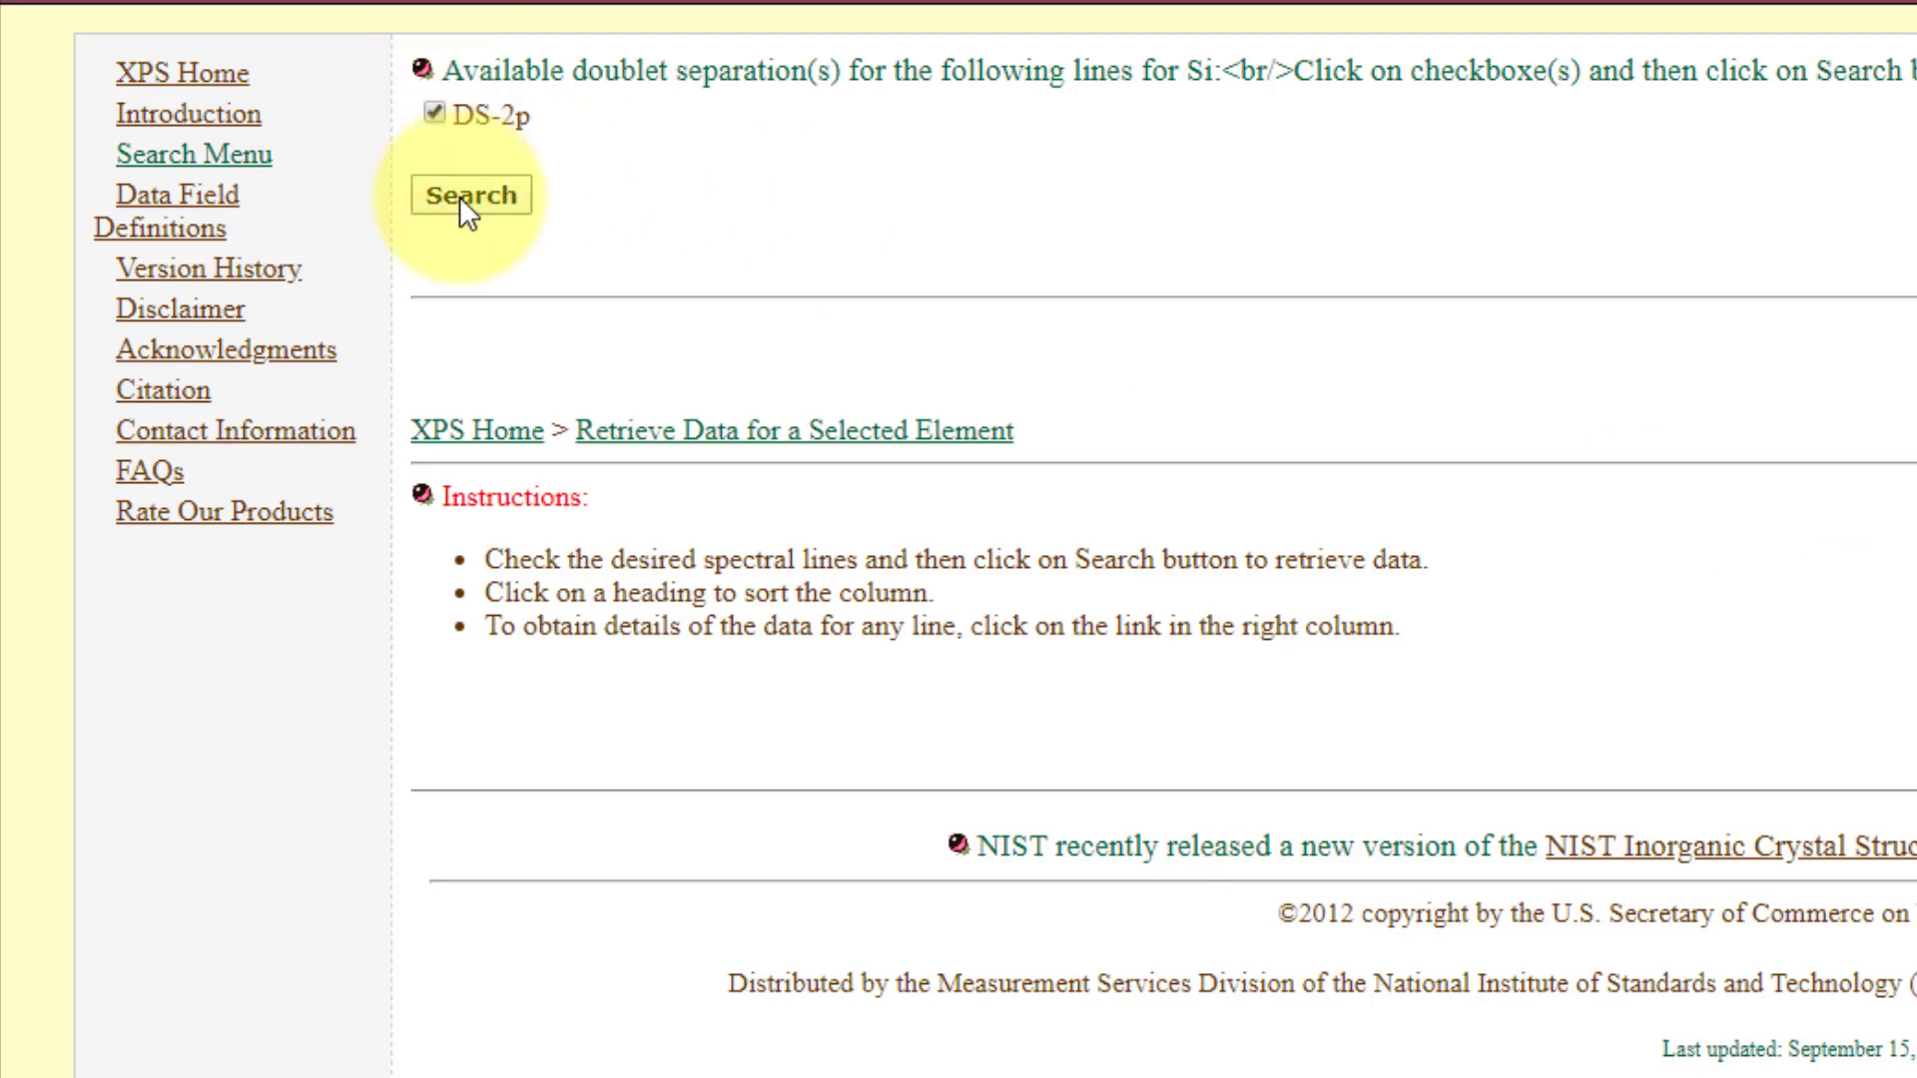
left_click(465, 199)
scroll(1038, 450, "down", 2)
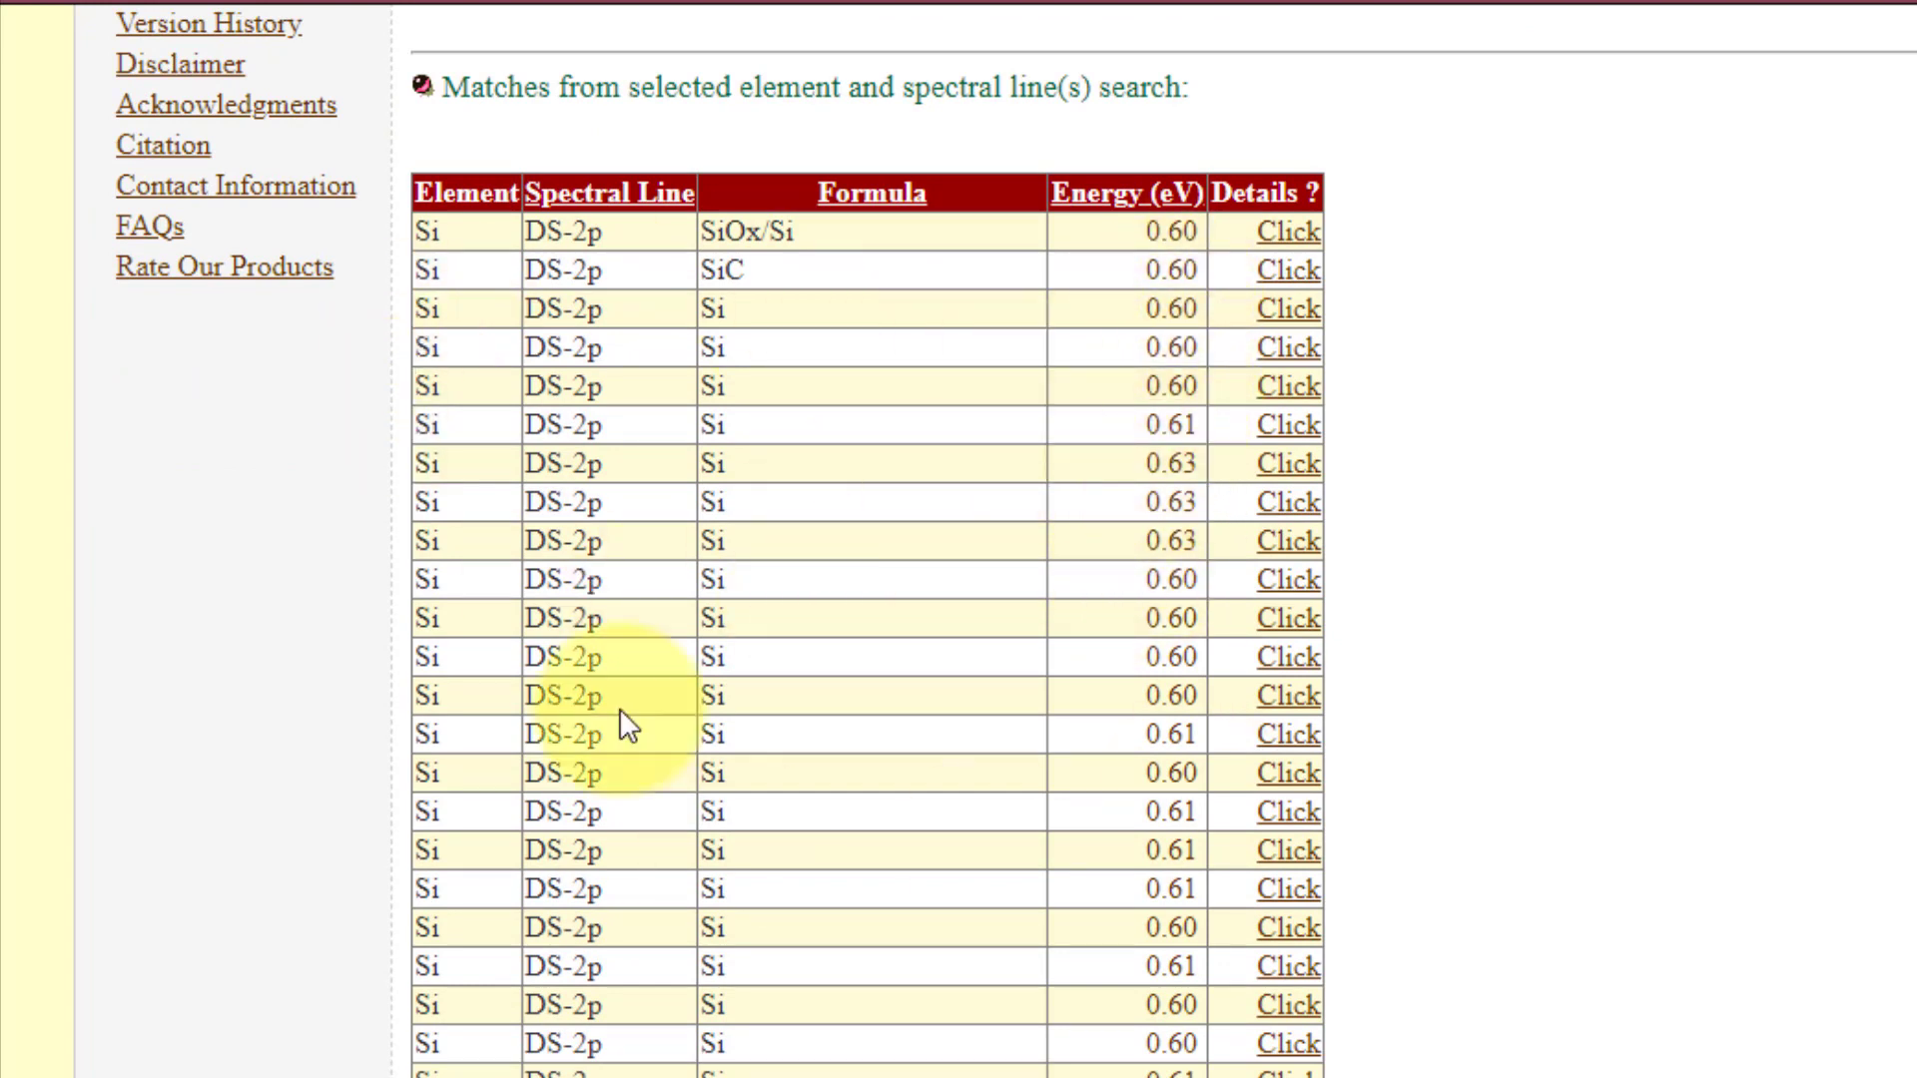
Open the details of the fourth entry in the silicon results and examine its author and journal citation
left_click(1295, 347)
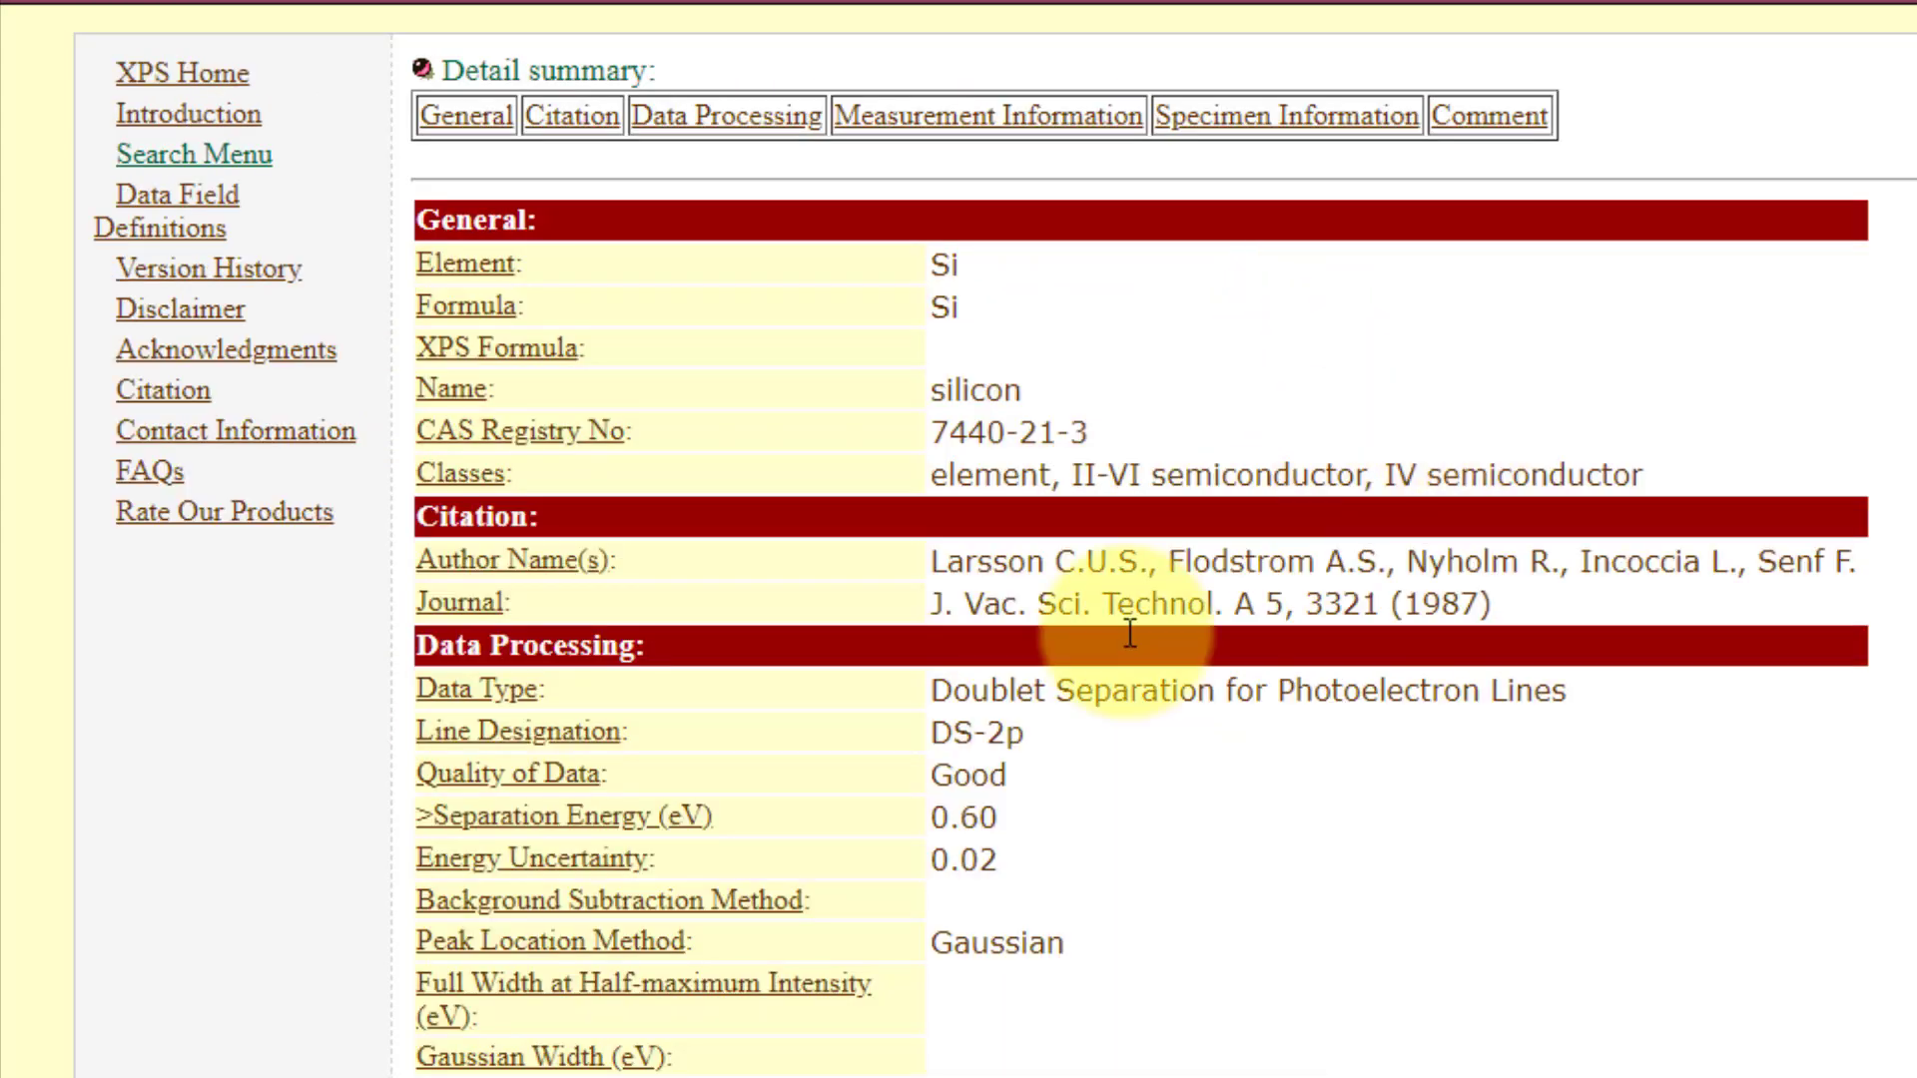
left_click_drag(925, 566, 1522, 623)
left_click(1541, 615)
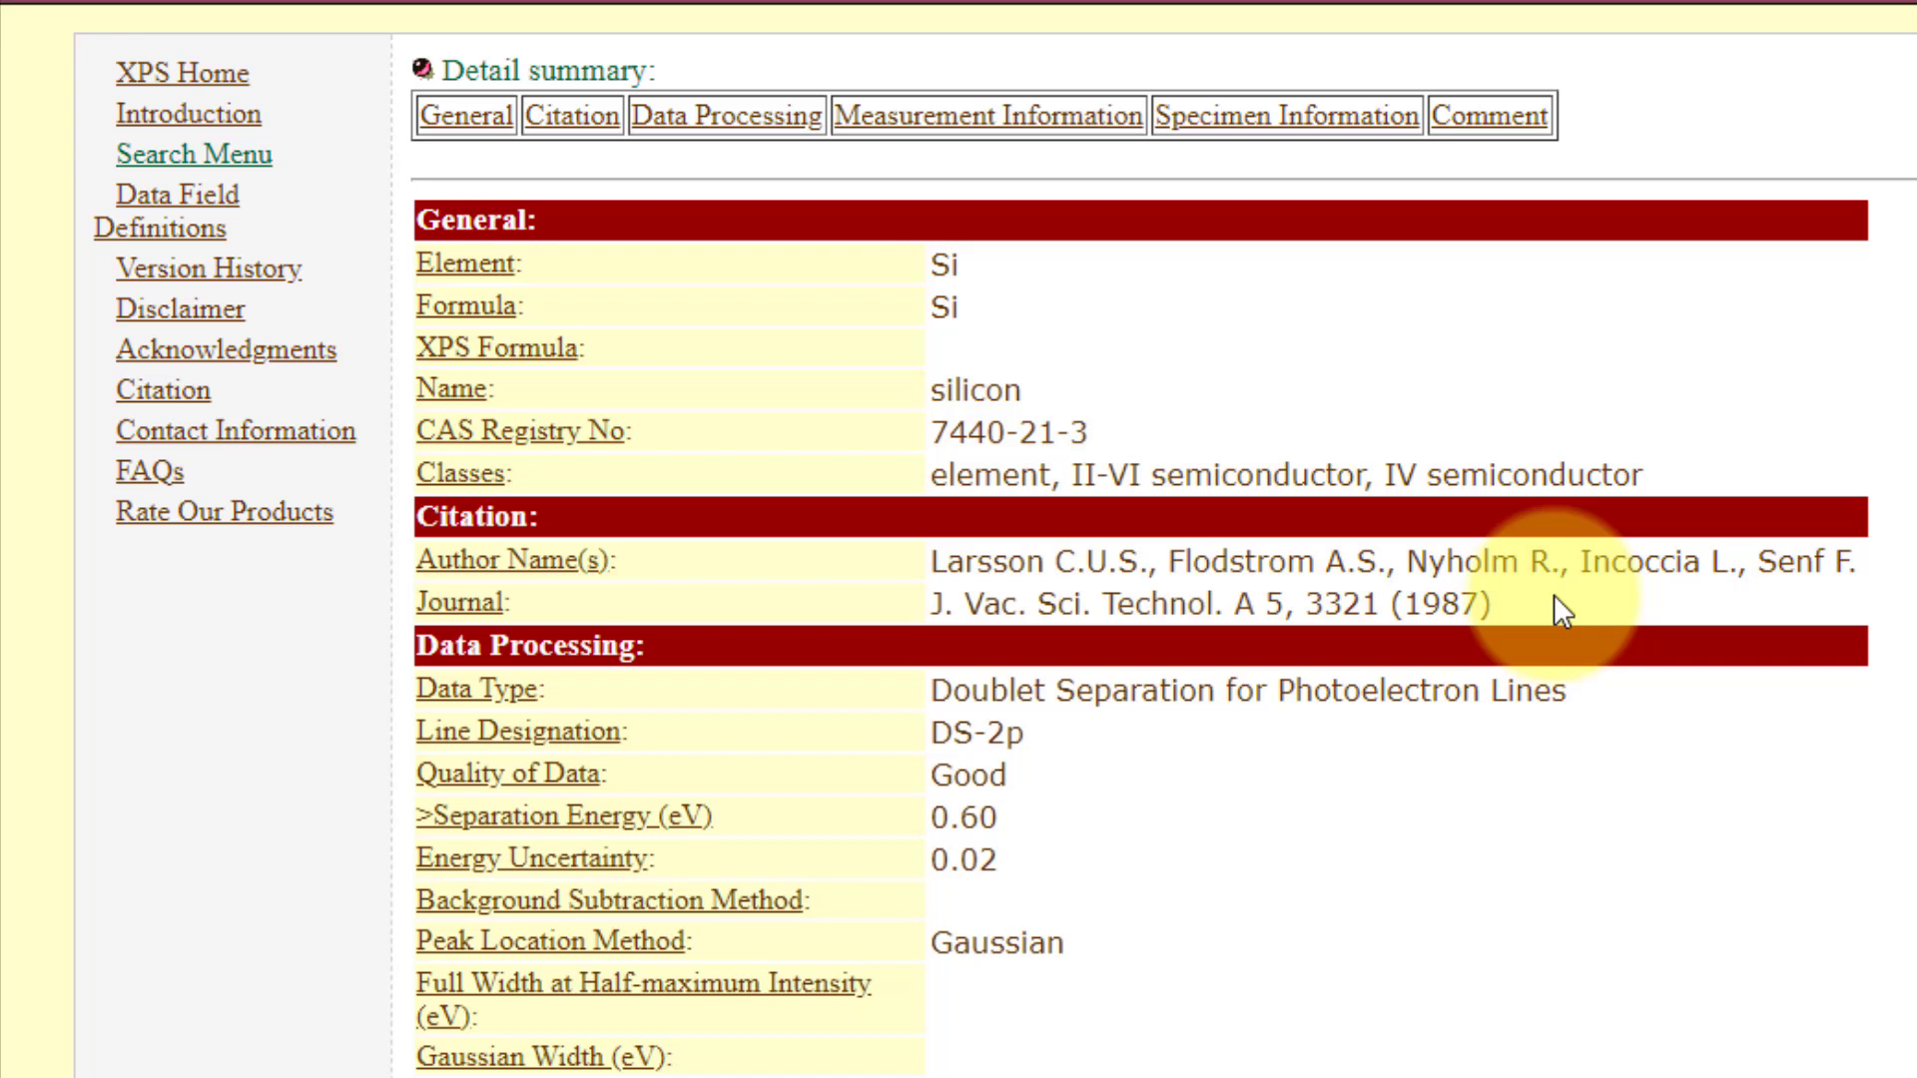
left_click_drag(1554, 597, 1045, 562)
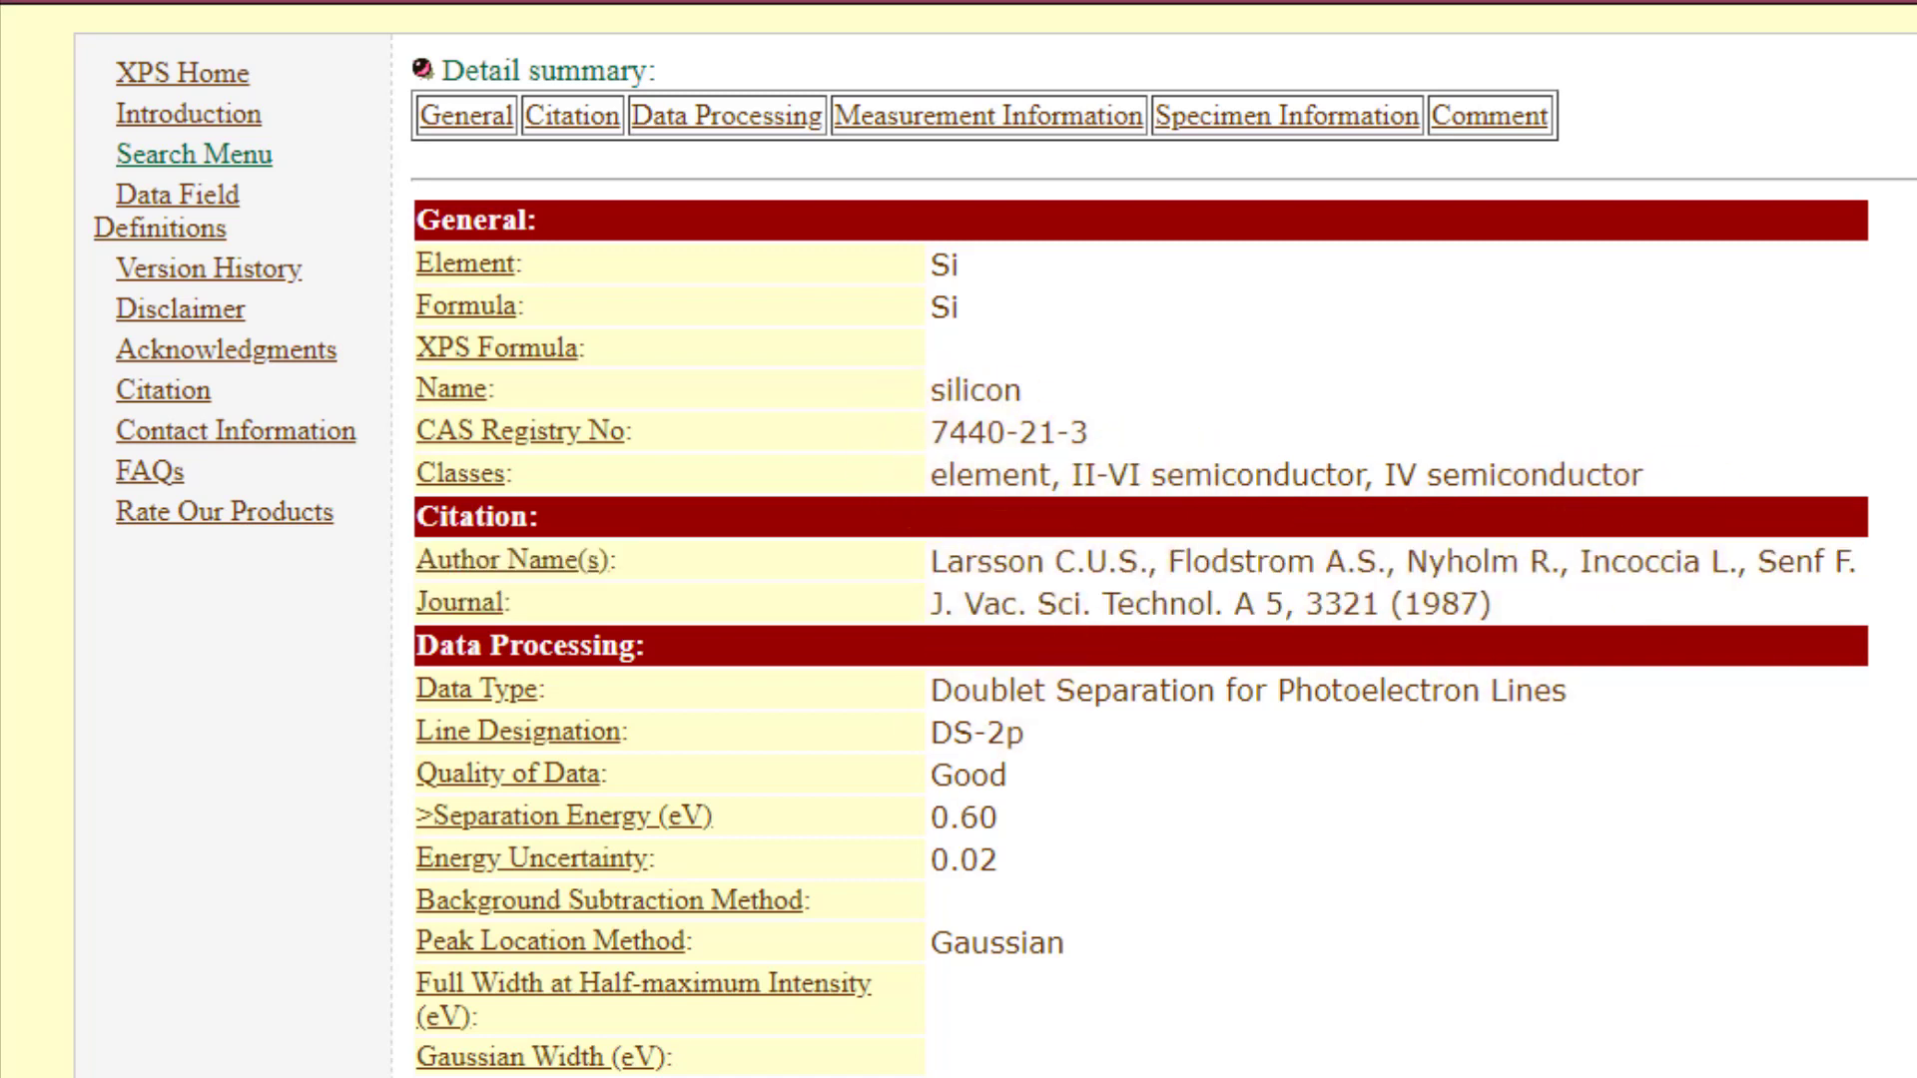
Check the energy uncertainty listed for the silicon doublet separation and switch back to CasaXPS
left_click_drag(999, 865, 921, 865)
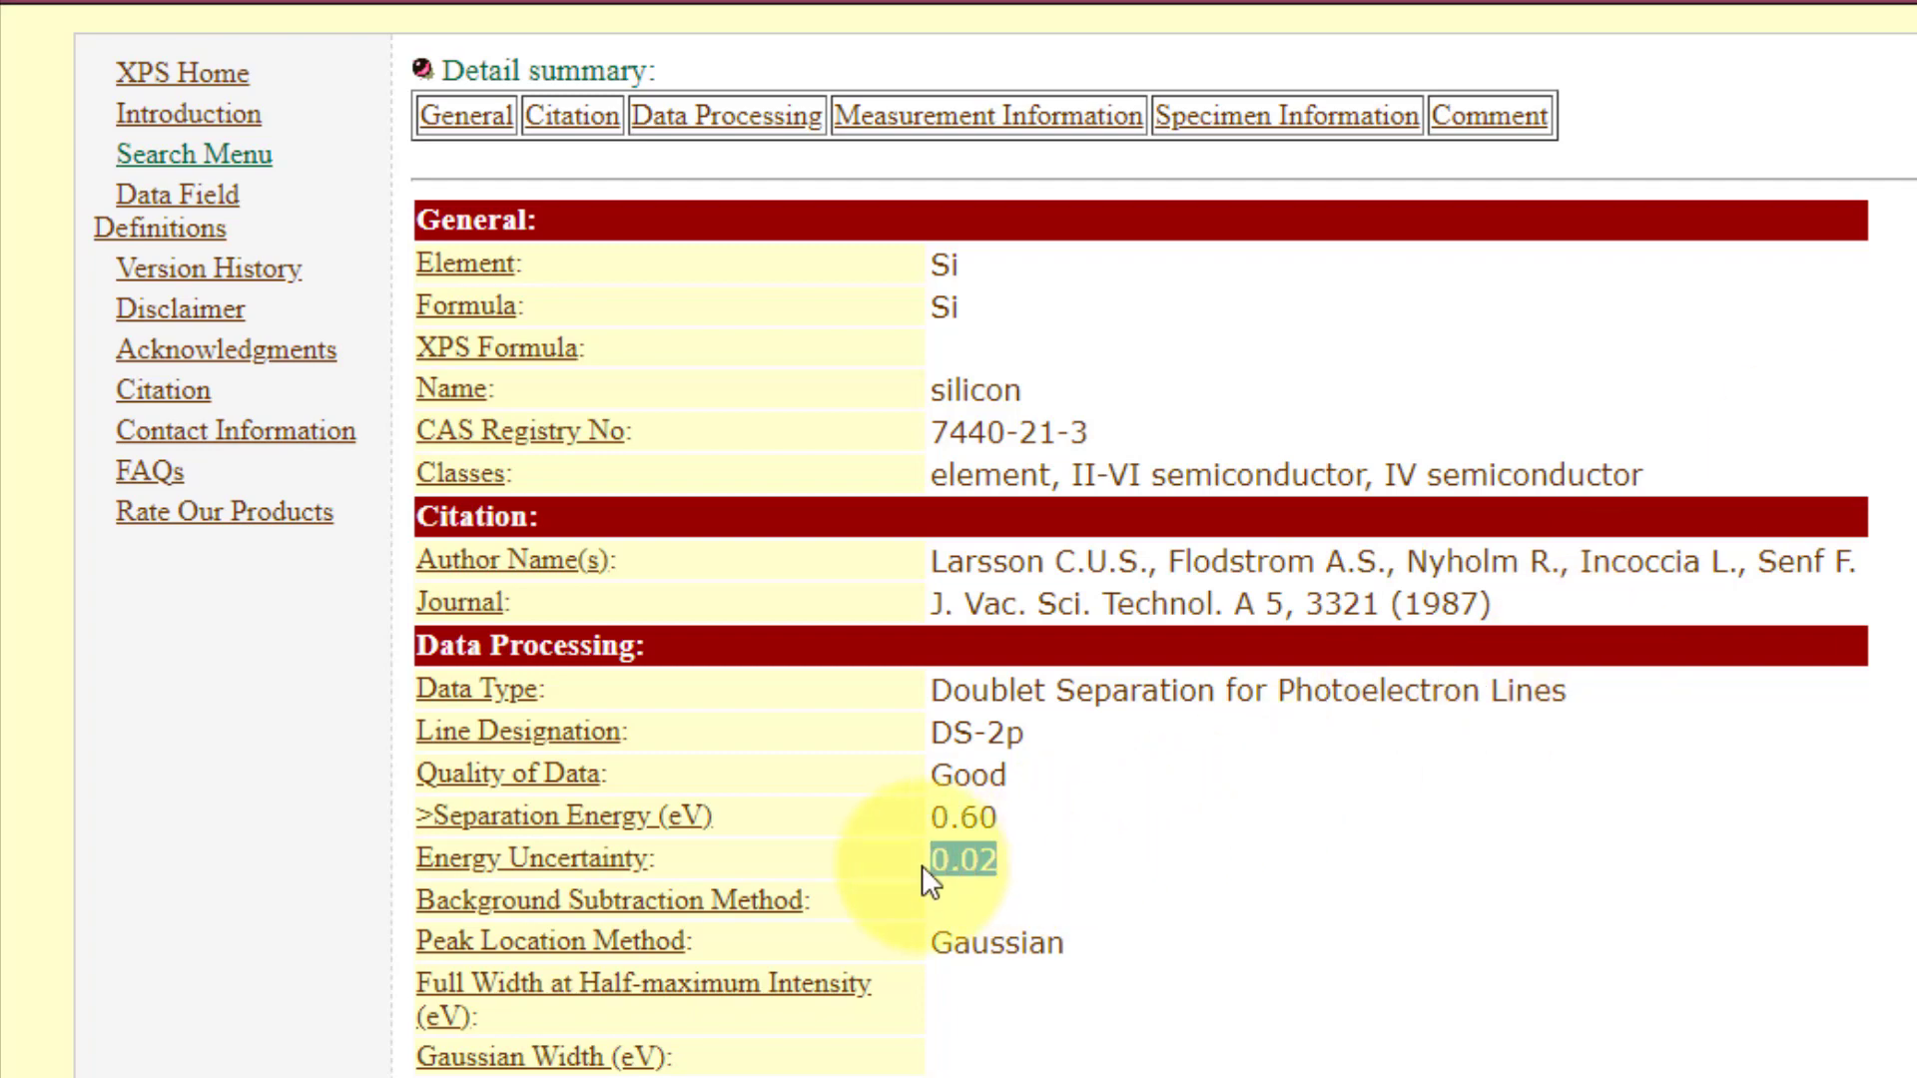
left_click(1129, 864)
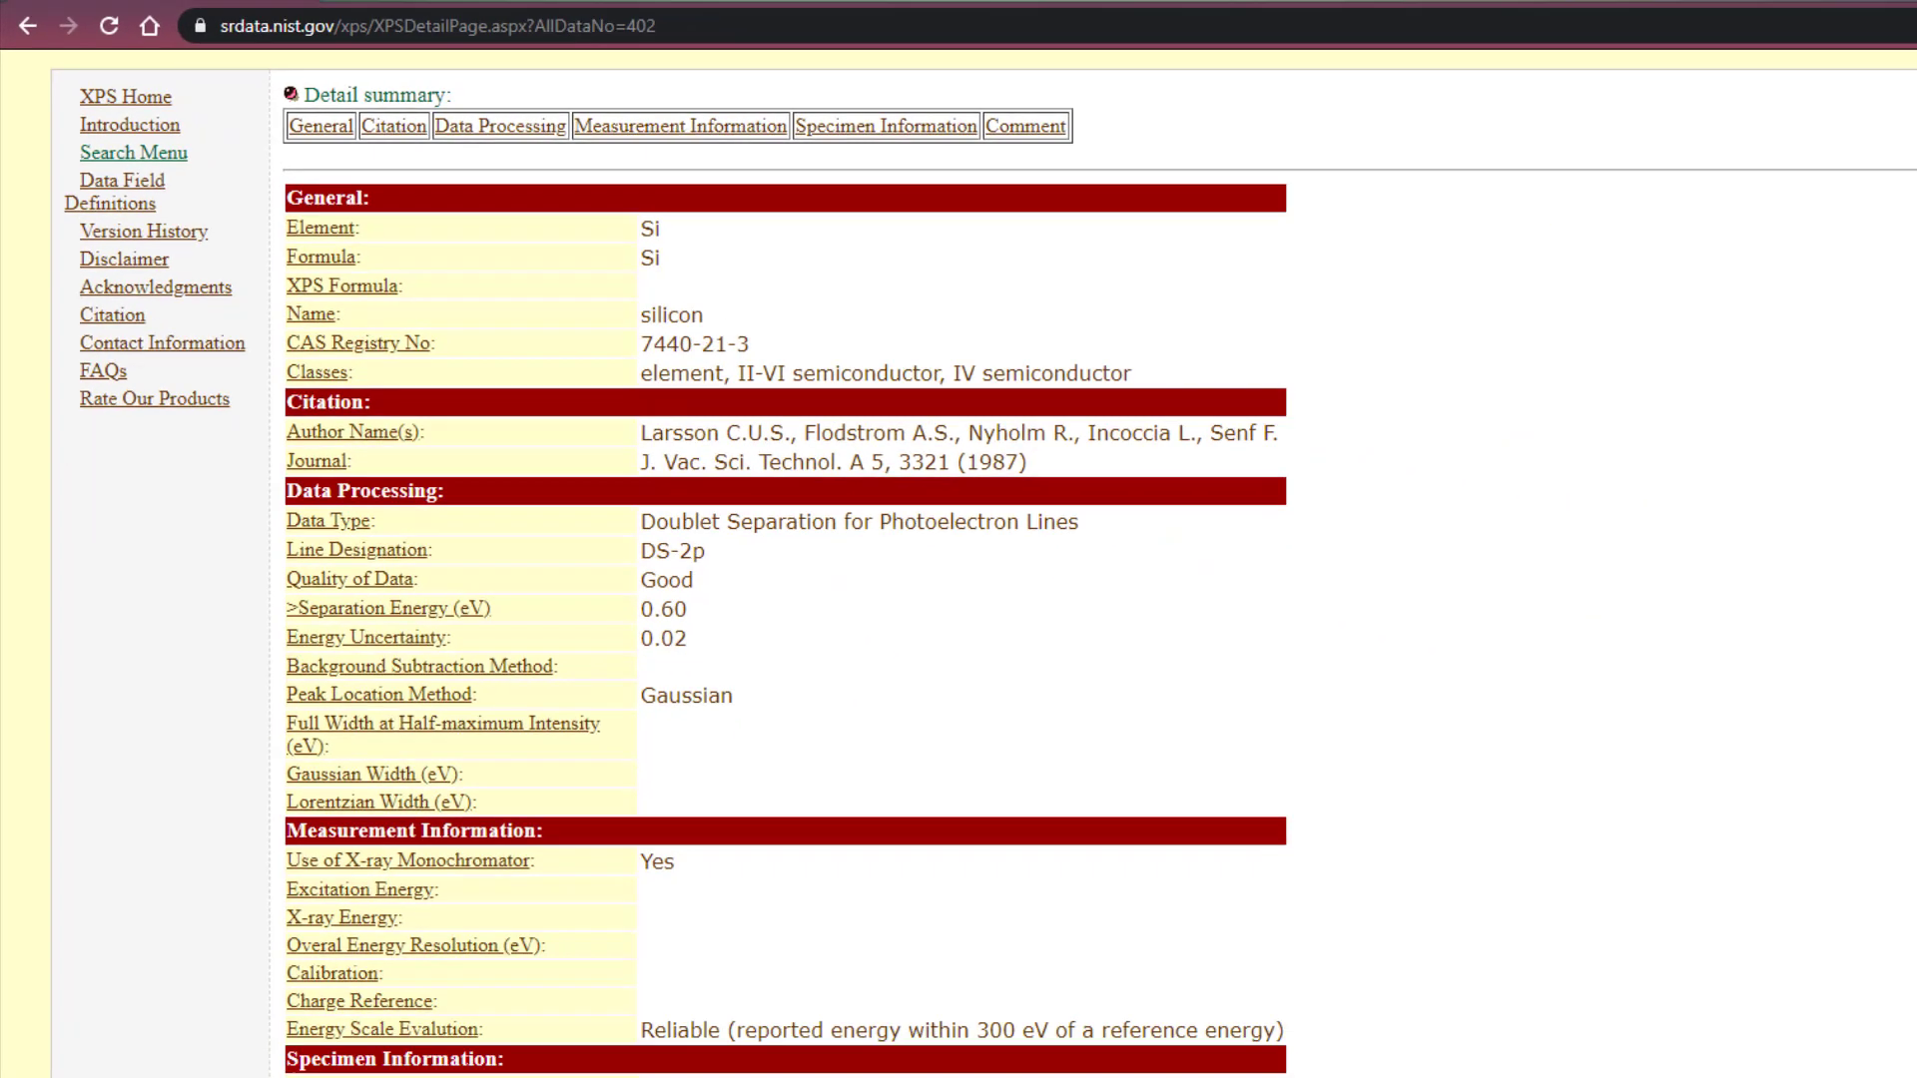
left_click(1800, 12)
Constrain component A's position to B + 0.6
left_click_drag(1725, 323, 1603, 320)
left_click(1630, 114)
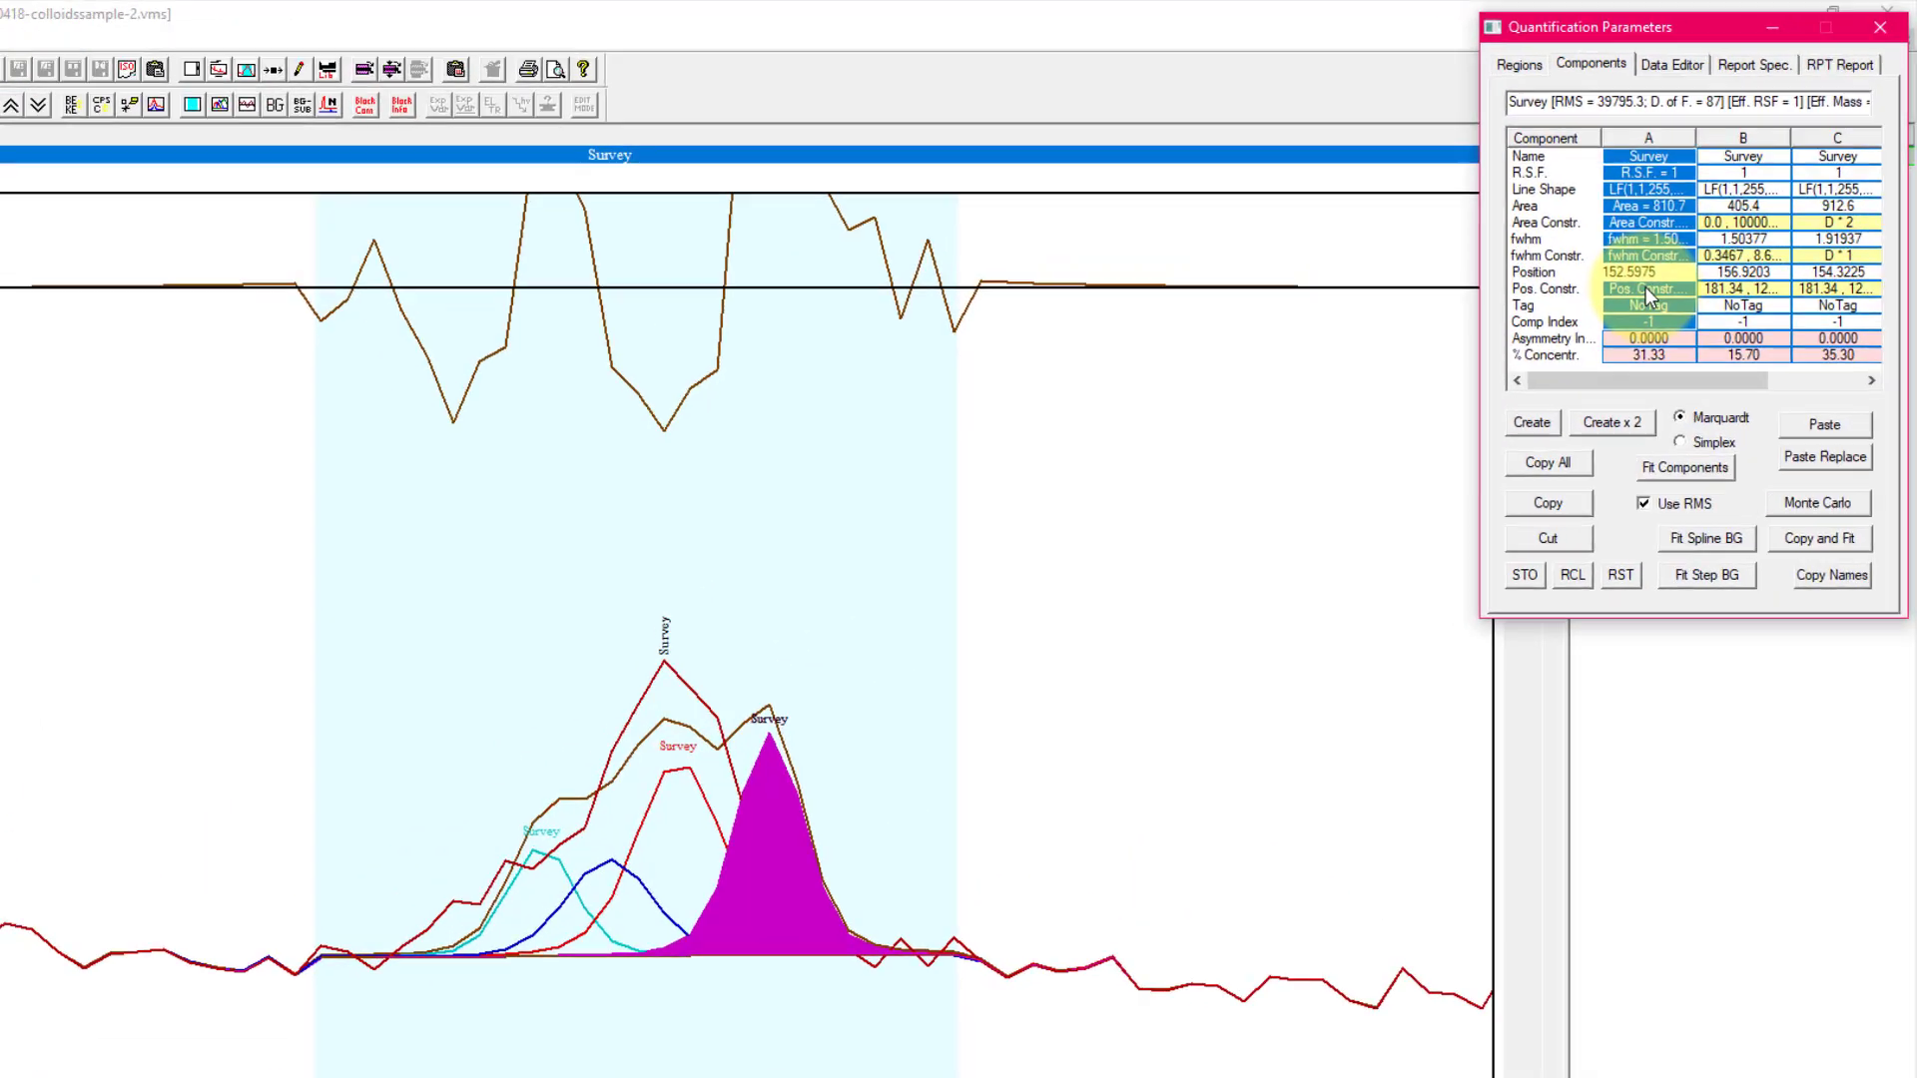
left_click(1692, 244)
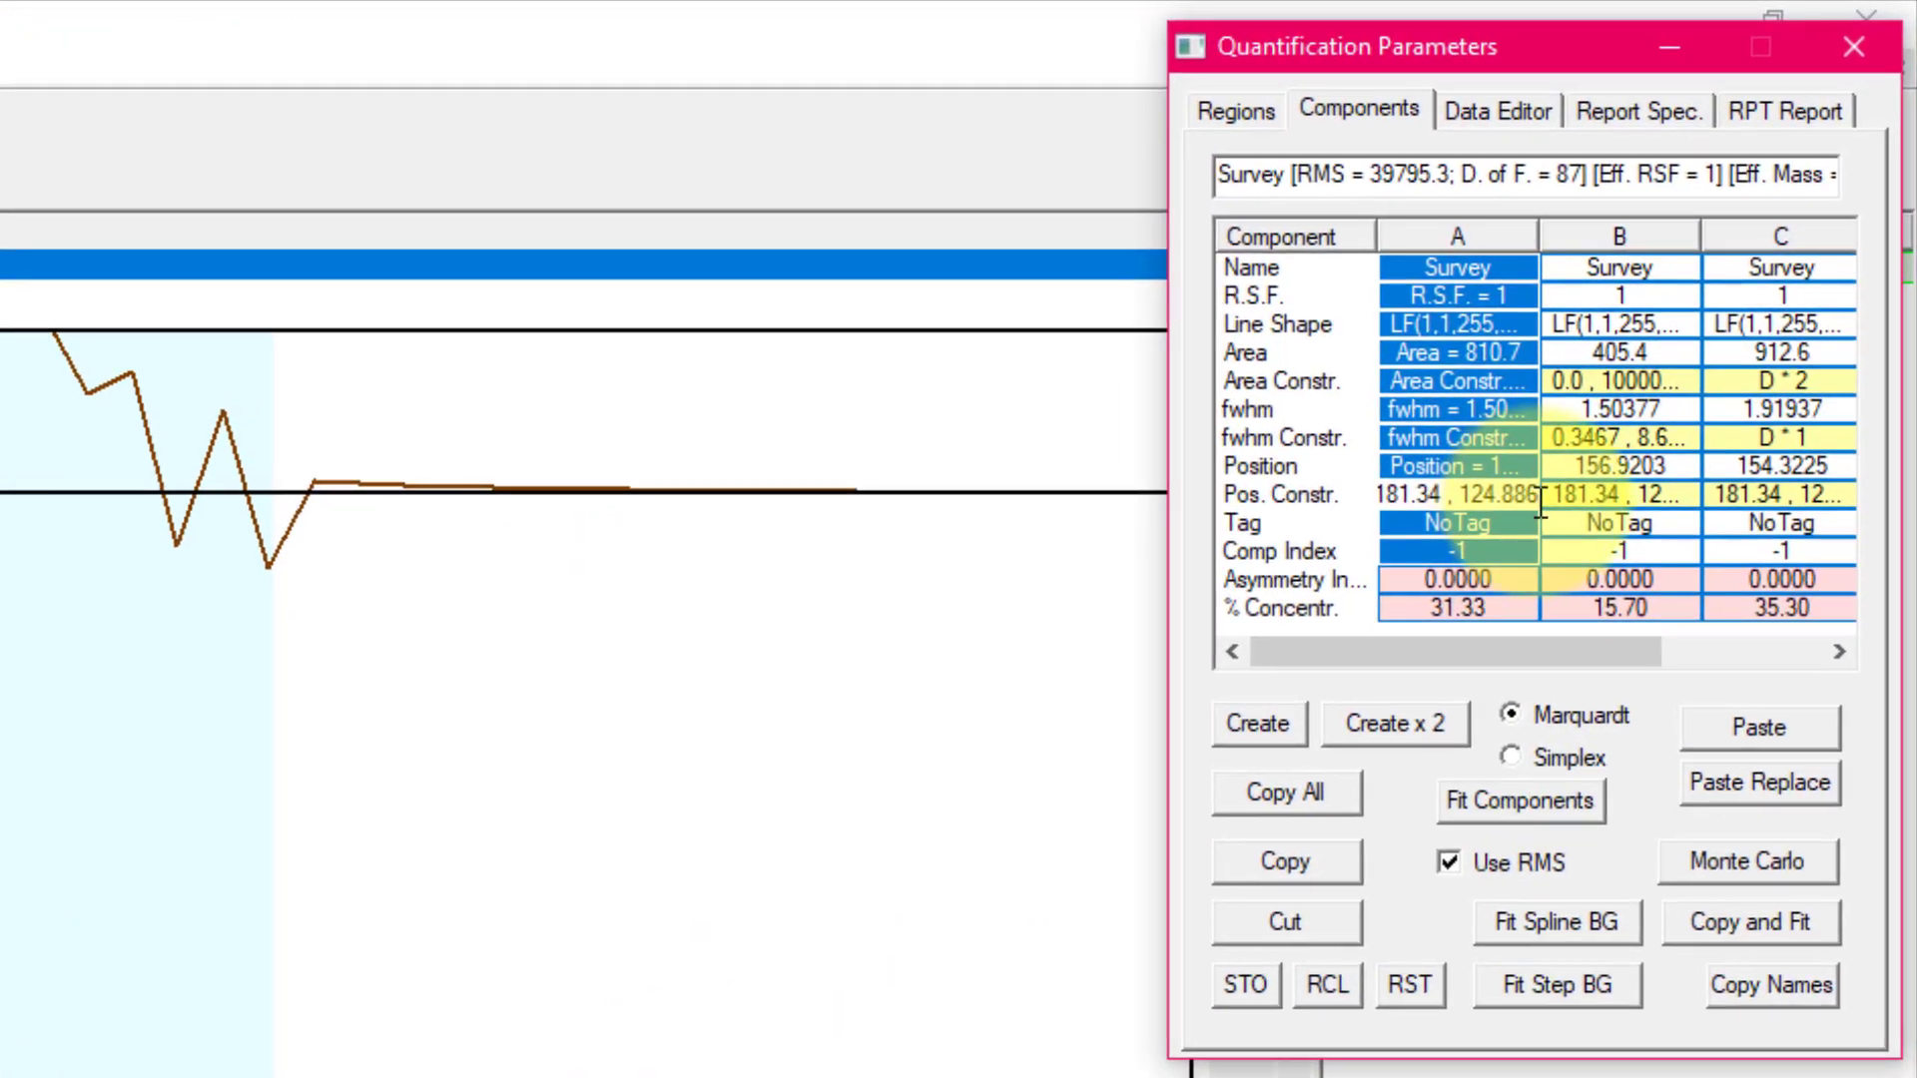
left_click_drag(1730, 244, 1588, 244)
key("BackSpace")
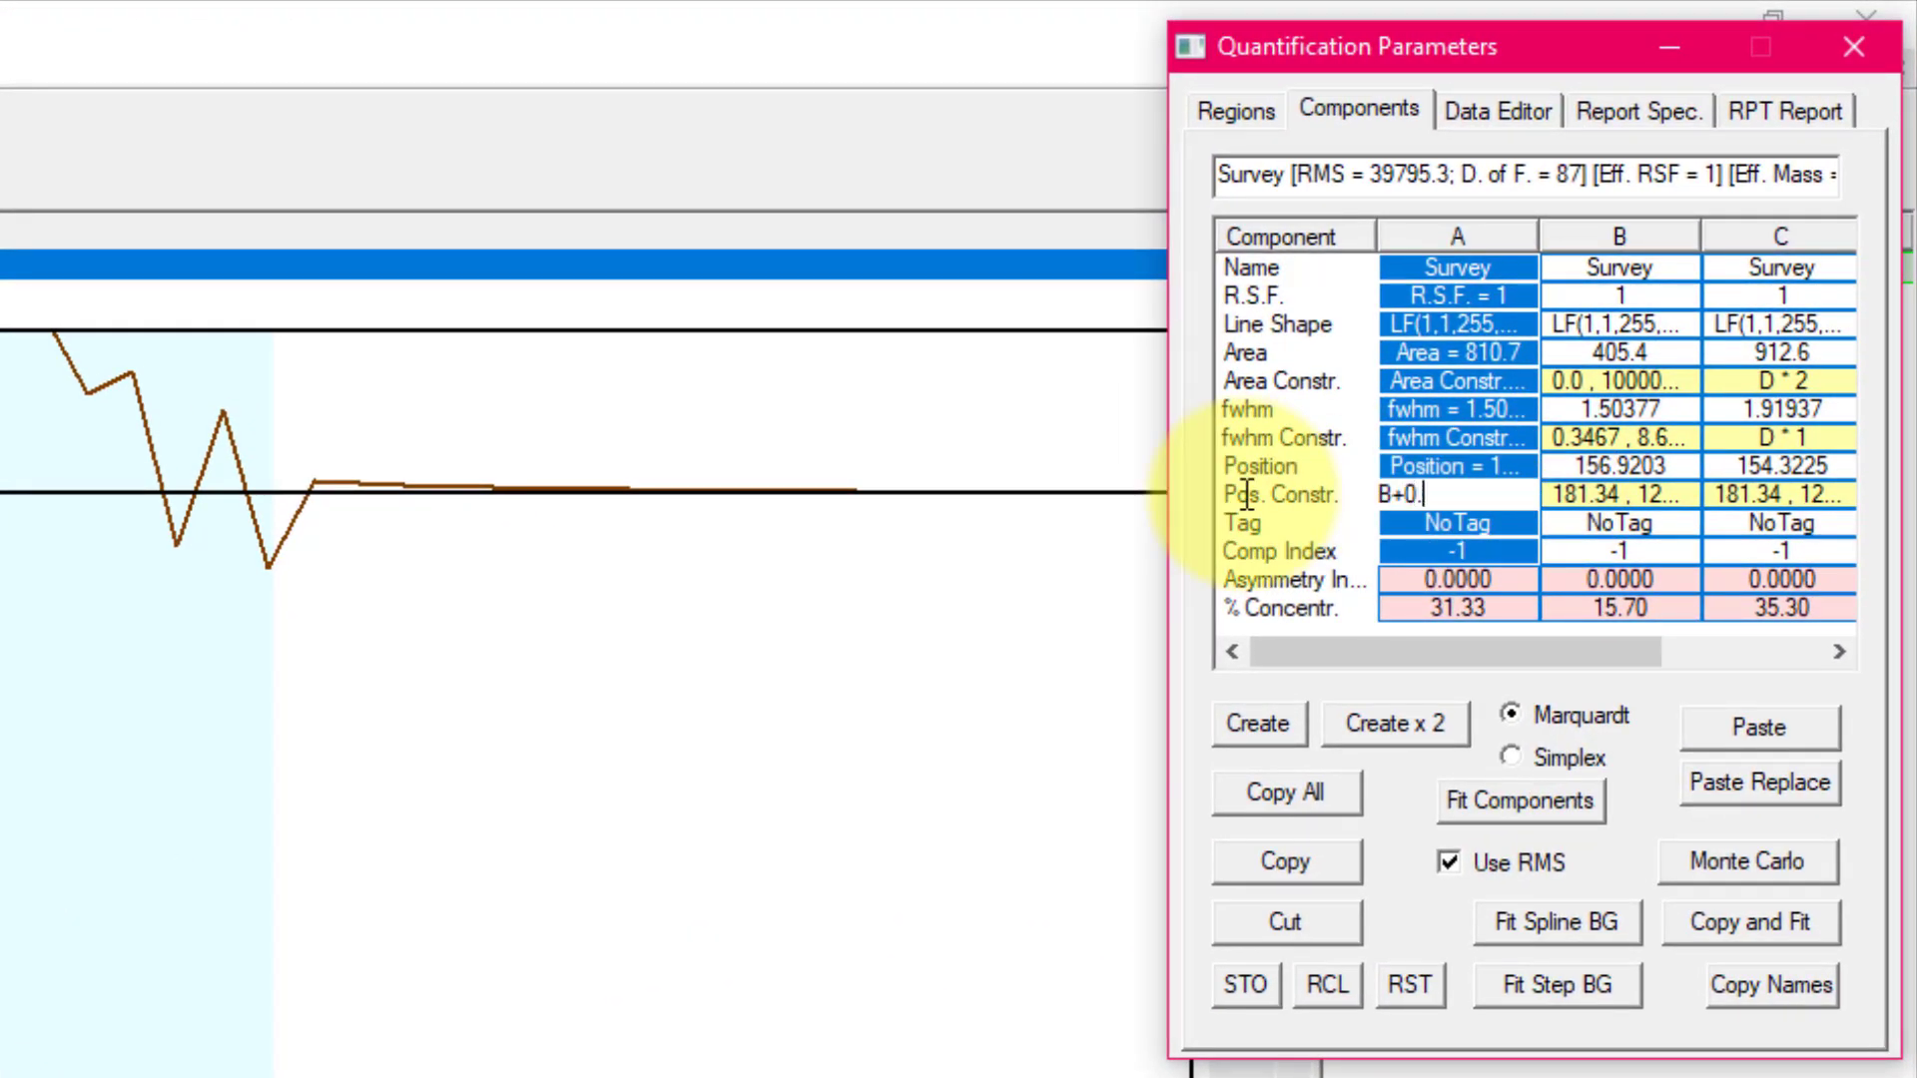
type("B+0.")
key("Return")
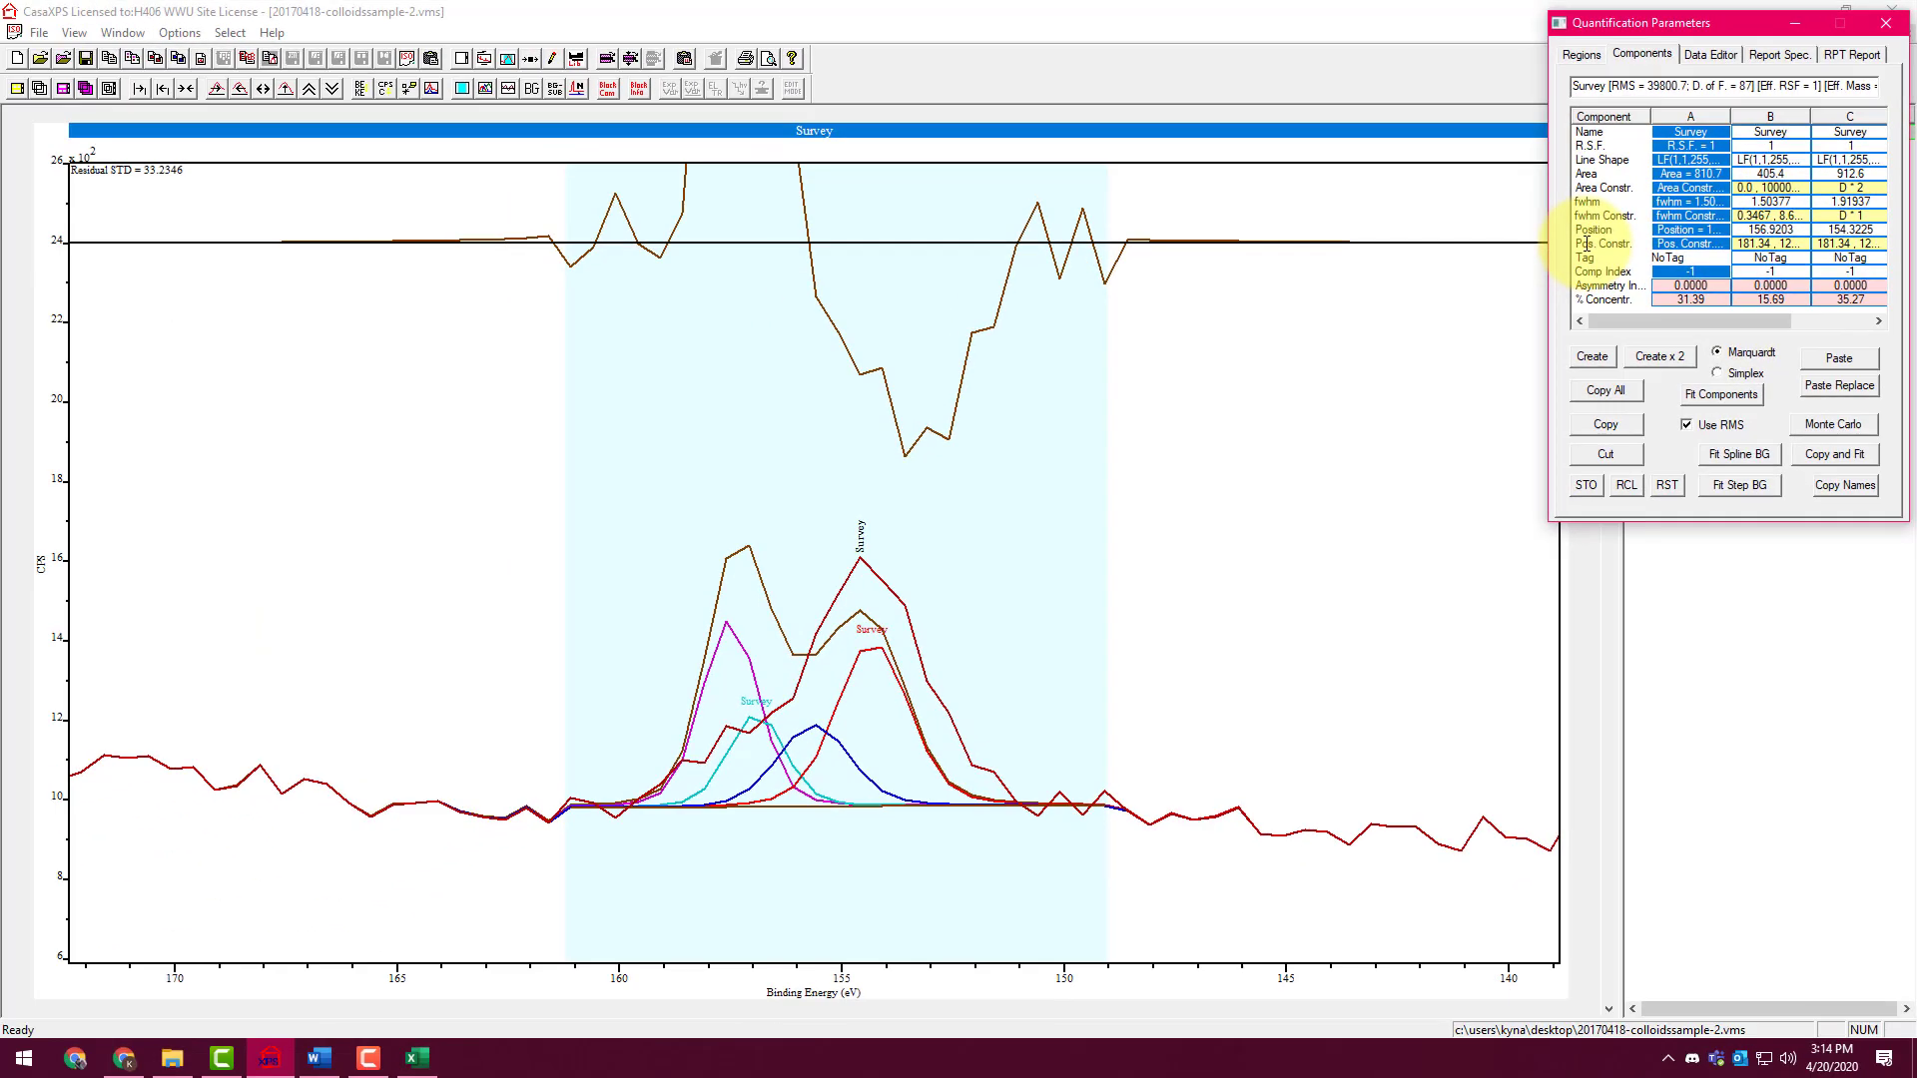
Correct component A's position constraint to B - 0.6
left_click(1686, 248)
left_click(1686, 243)
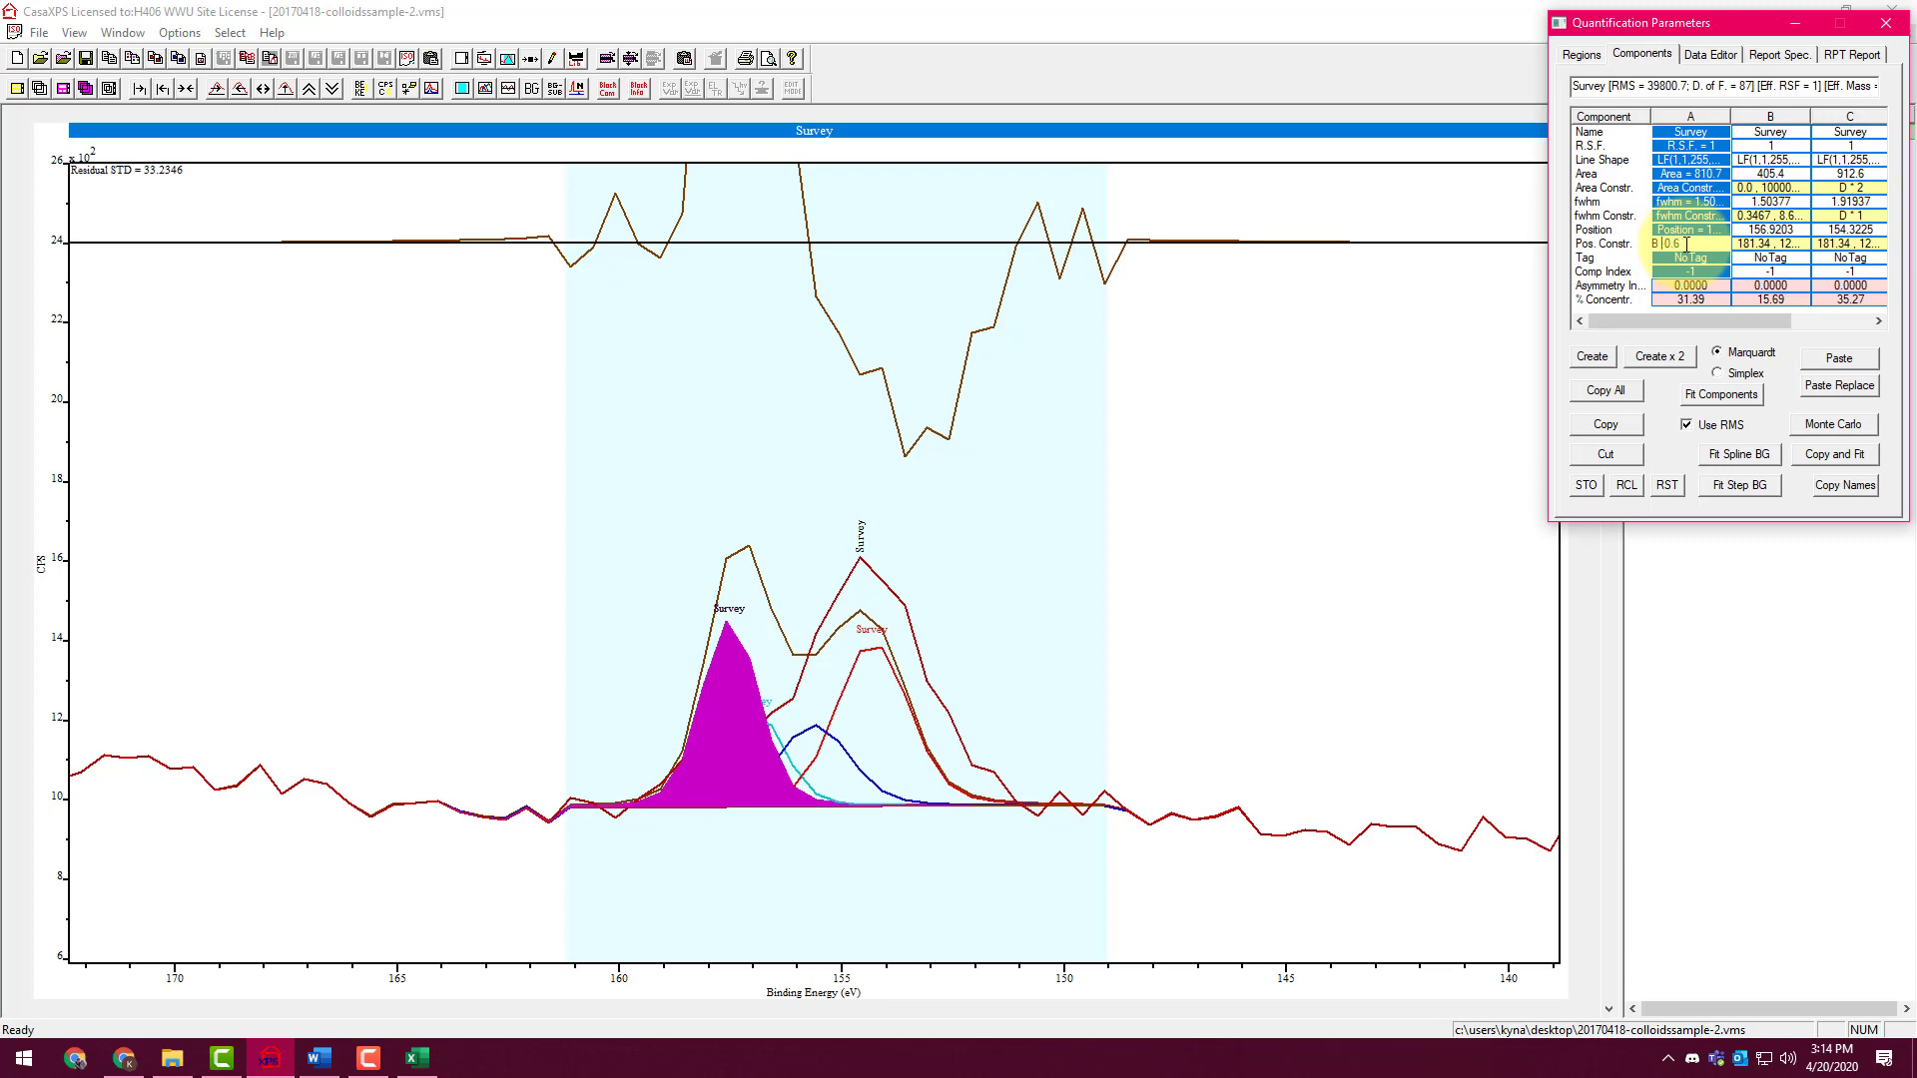
key("Return")
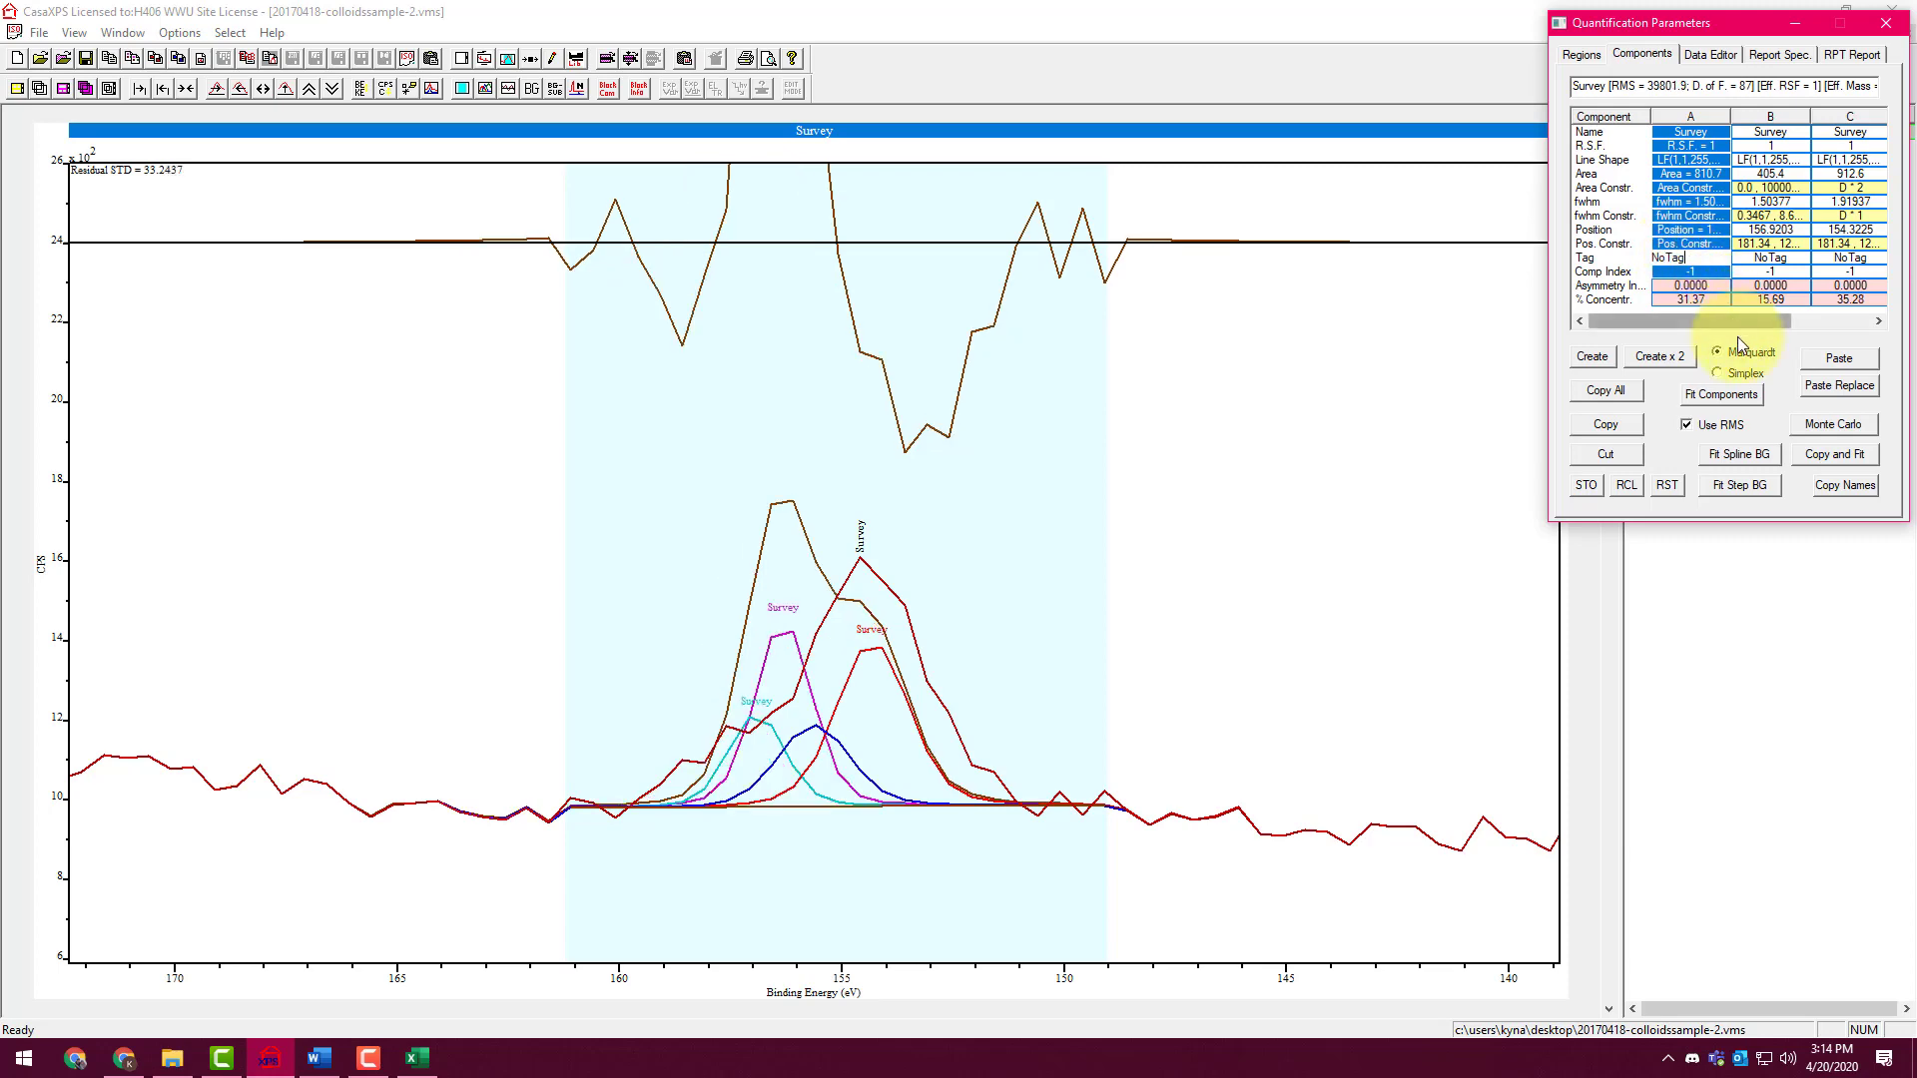
Constrain component C's position to D - 0.6
left_click_drag(1754, 324, 1818, 322)
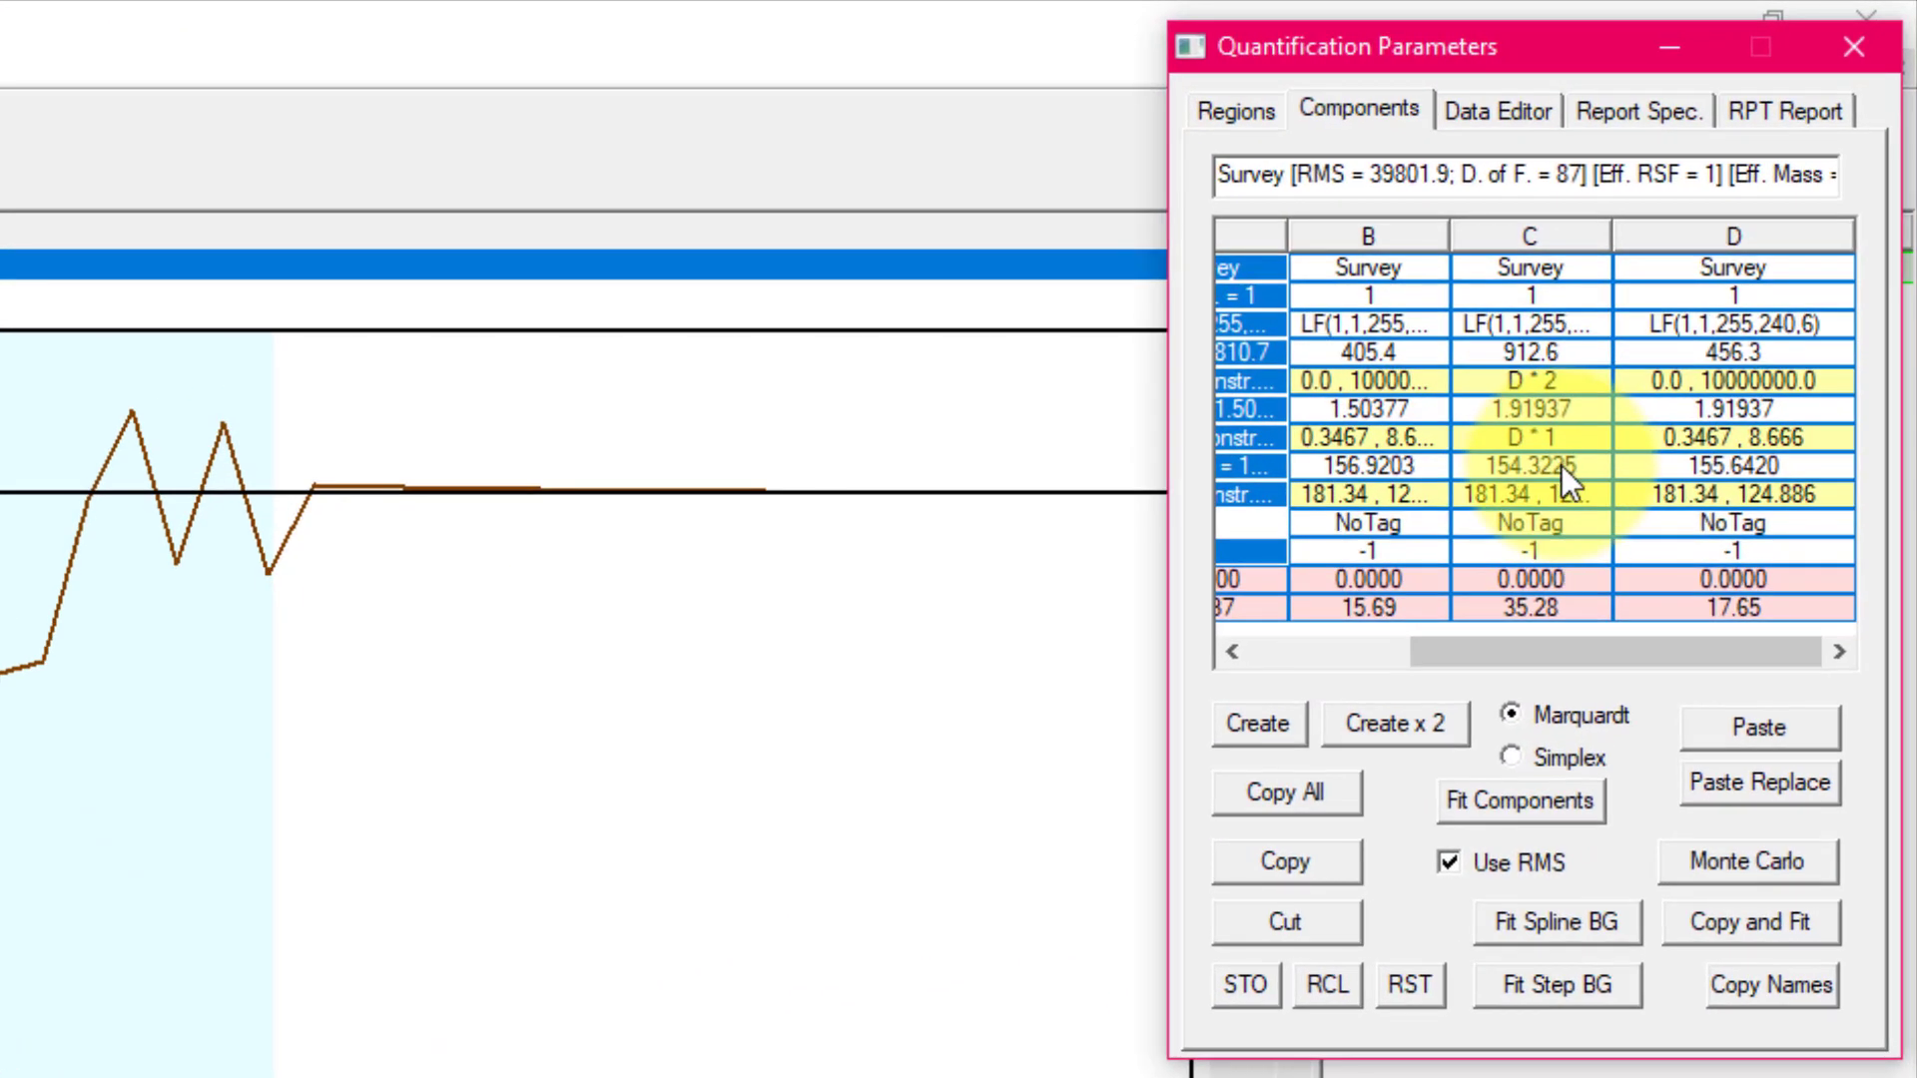
left_click(1753, 245)
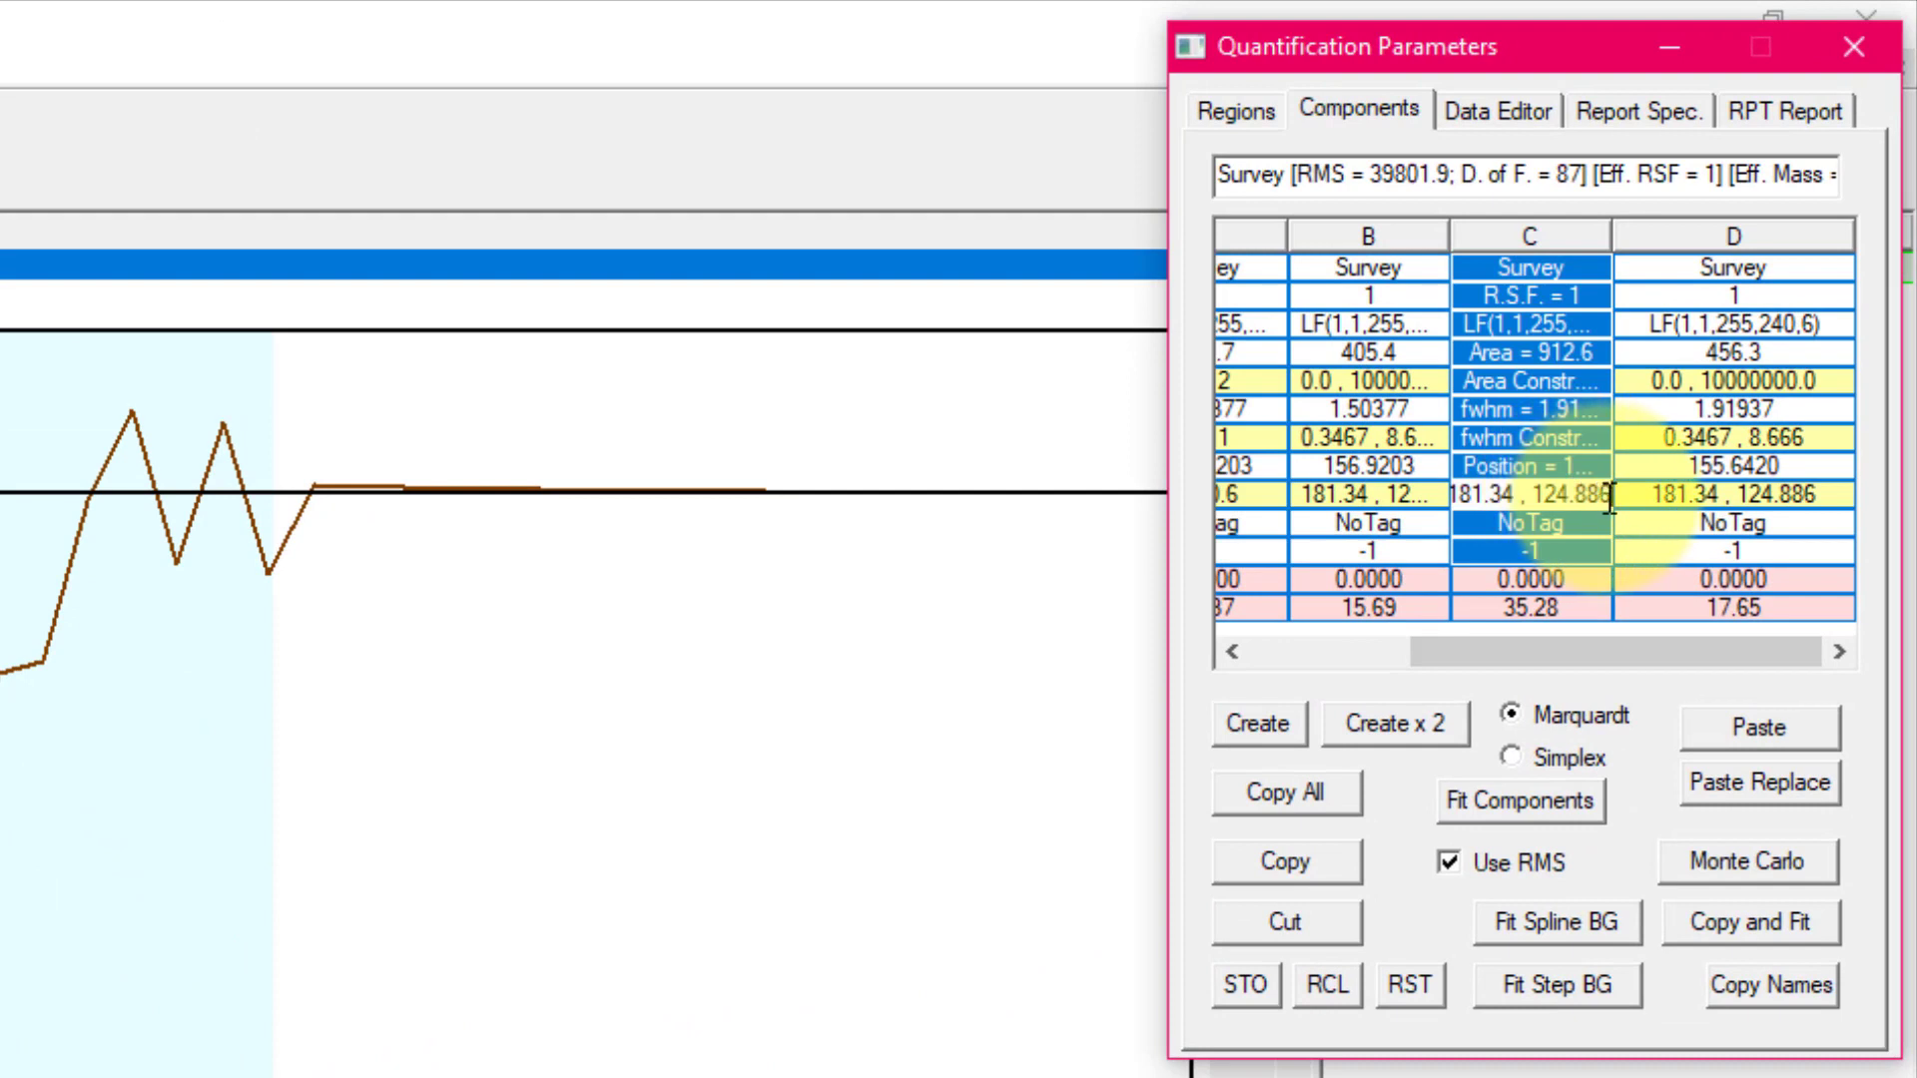
left_click_drag(1609, 499, 1444, 523)
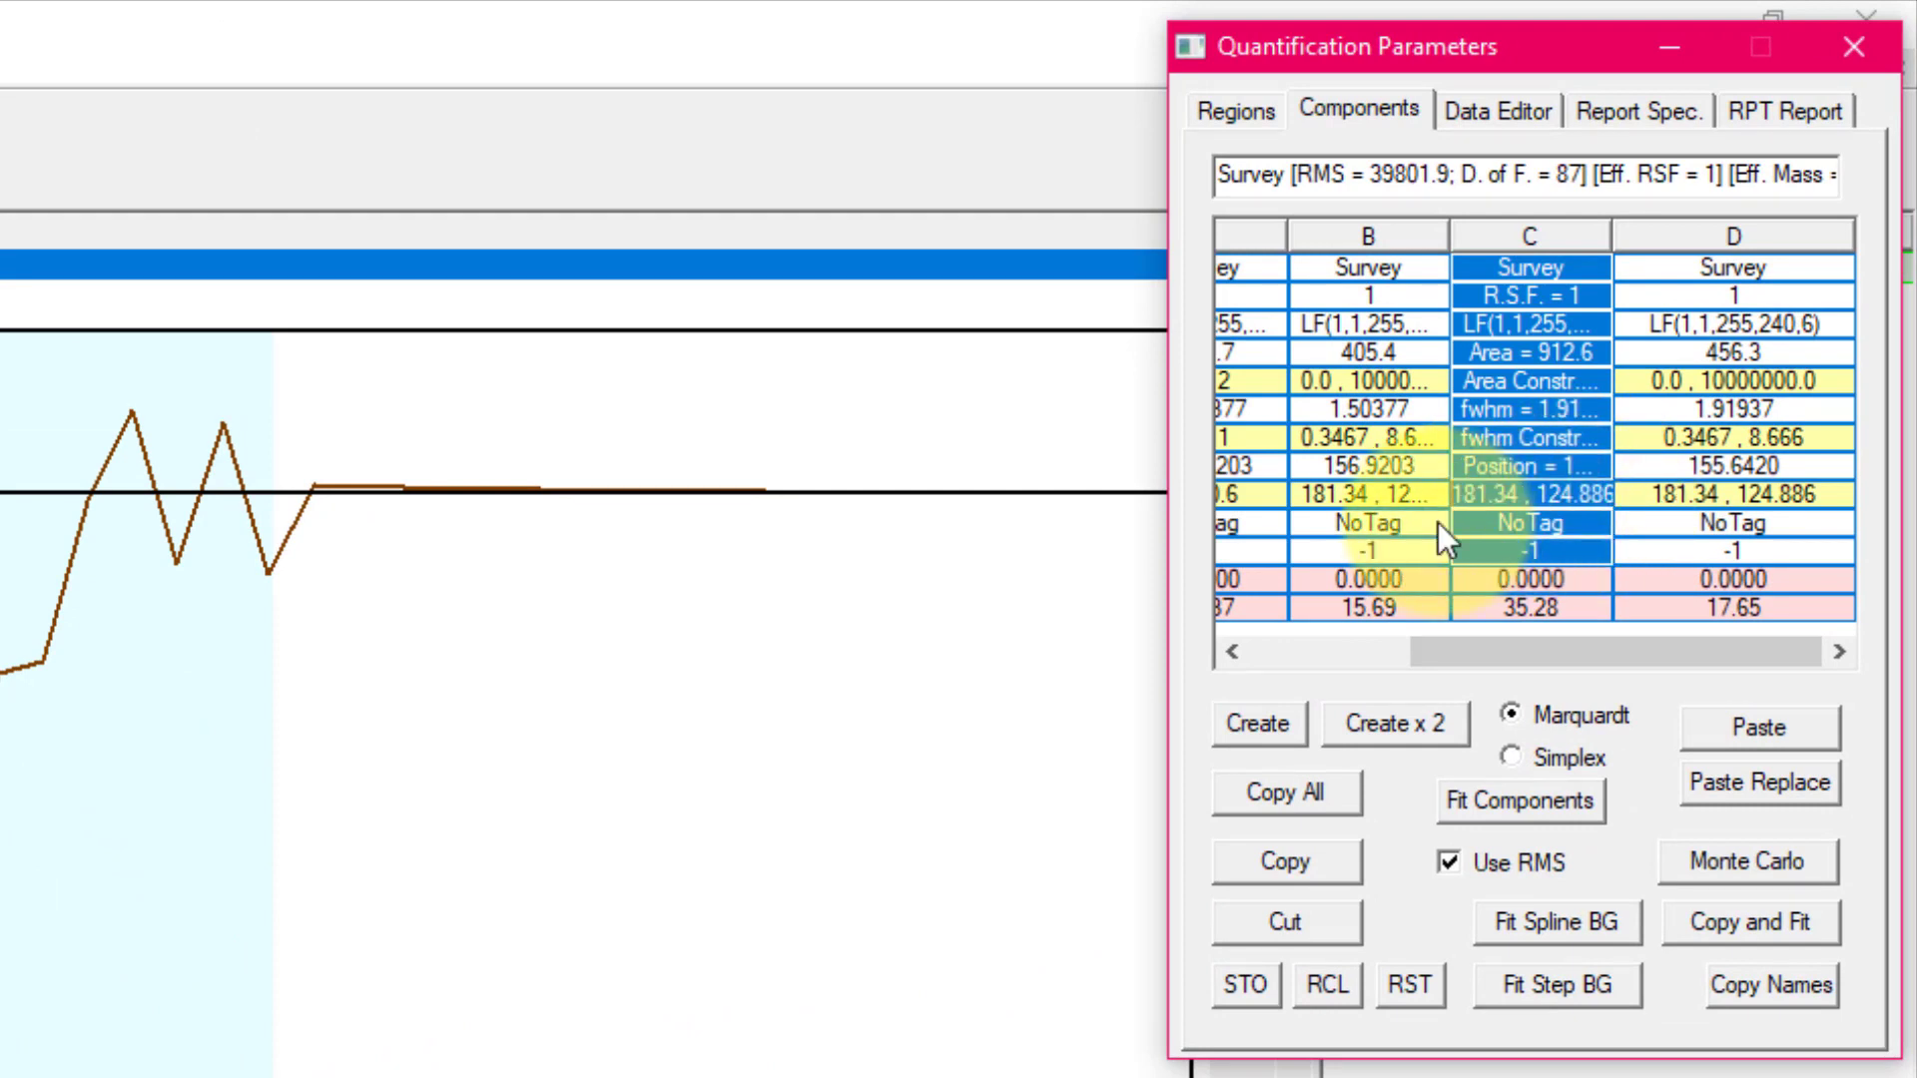
type("D-0.6")
key("Return")
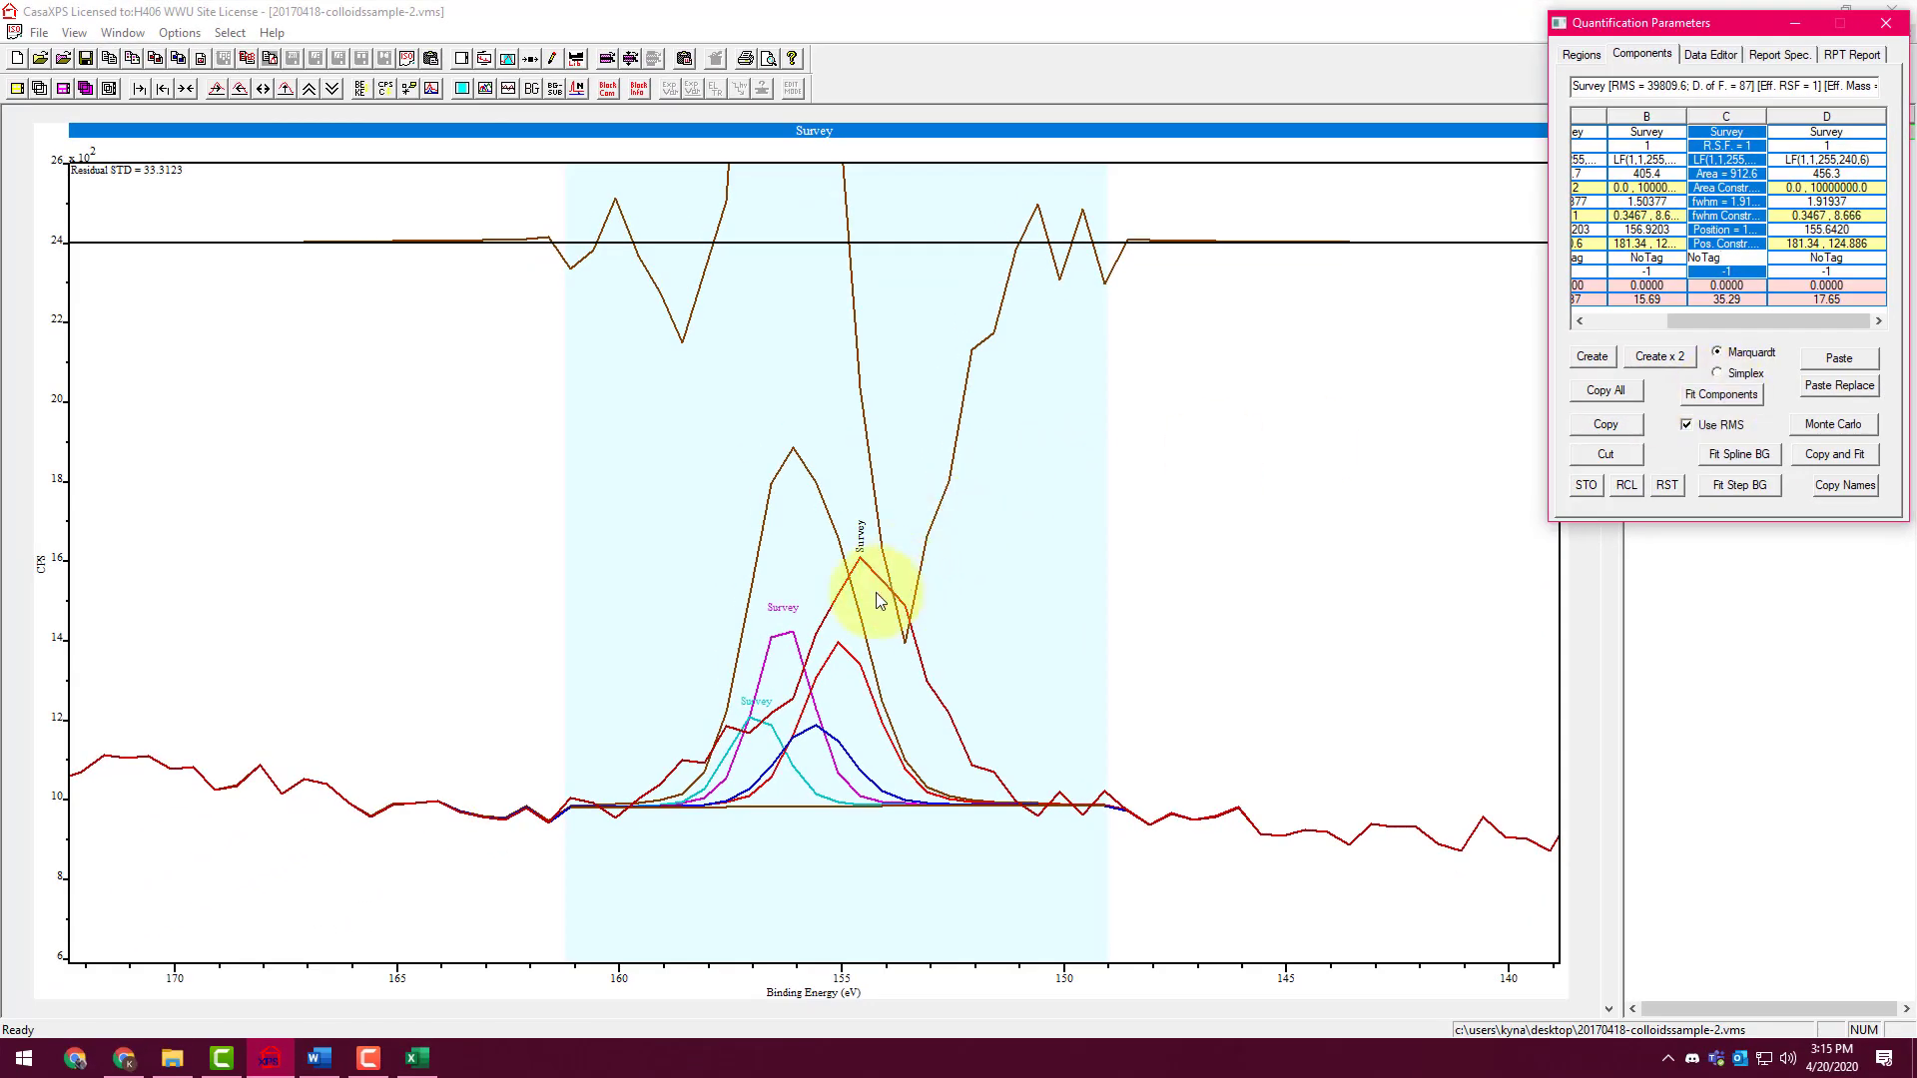
Shift component B toward lower binding energy and fit the components repeatedly
left_click(824, 644)
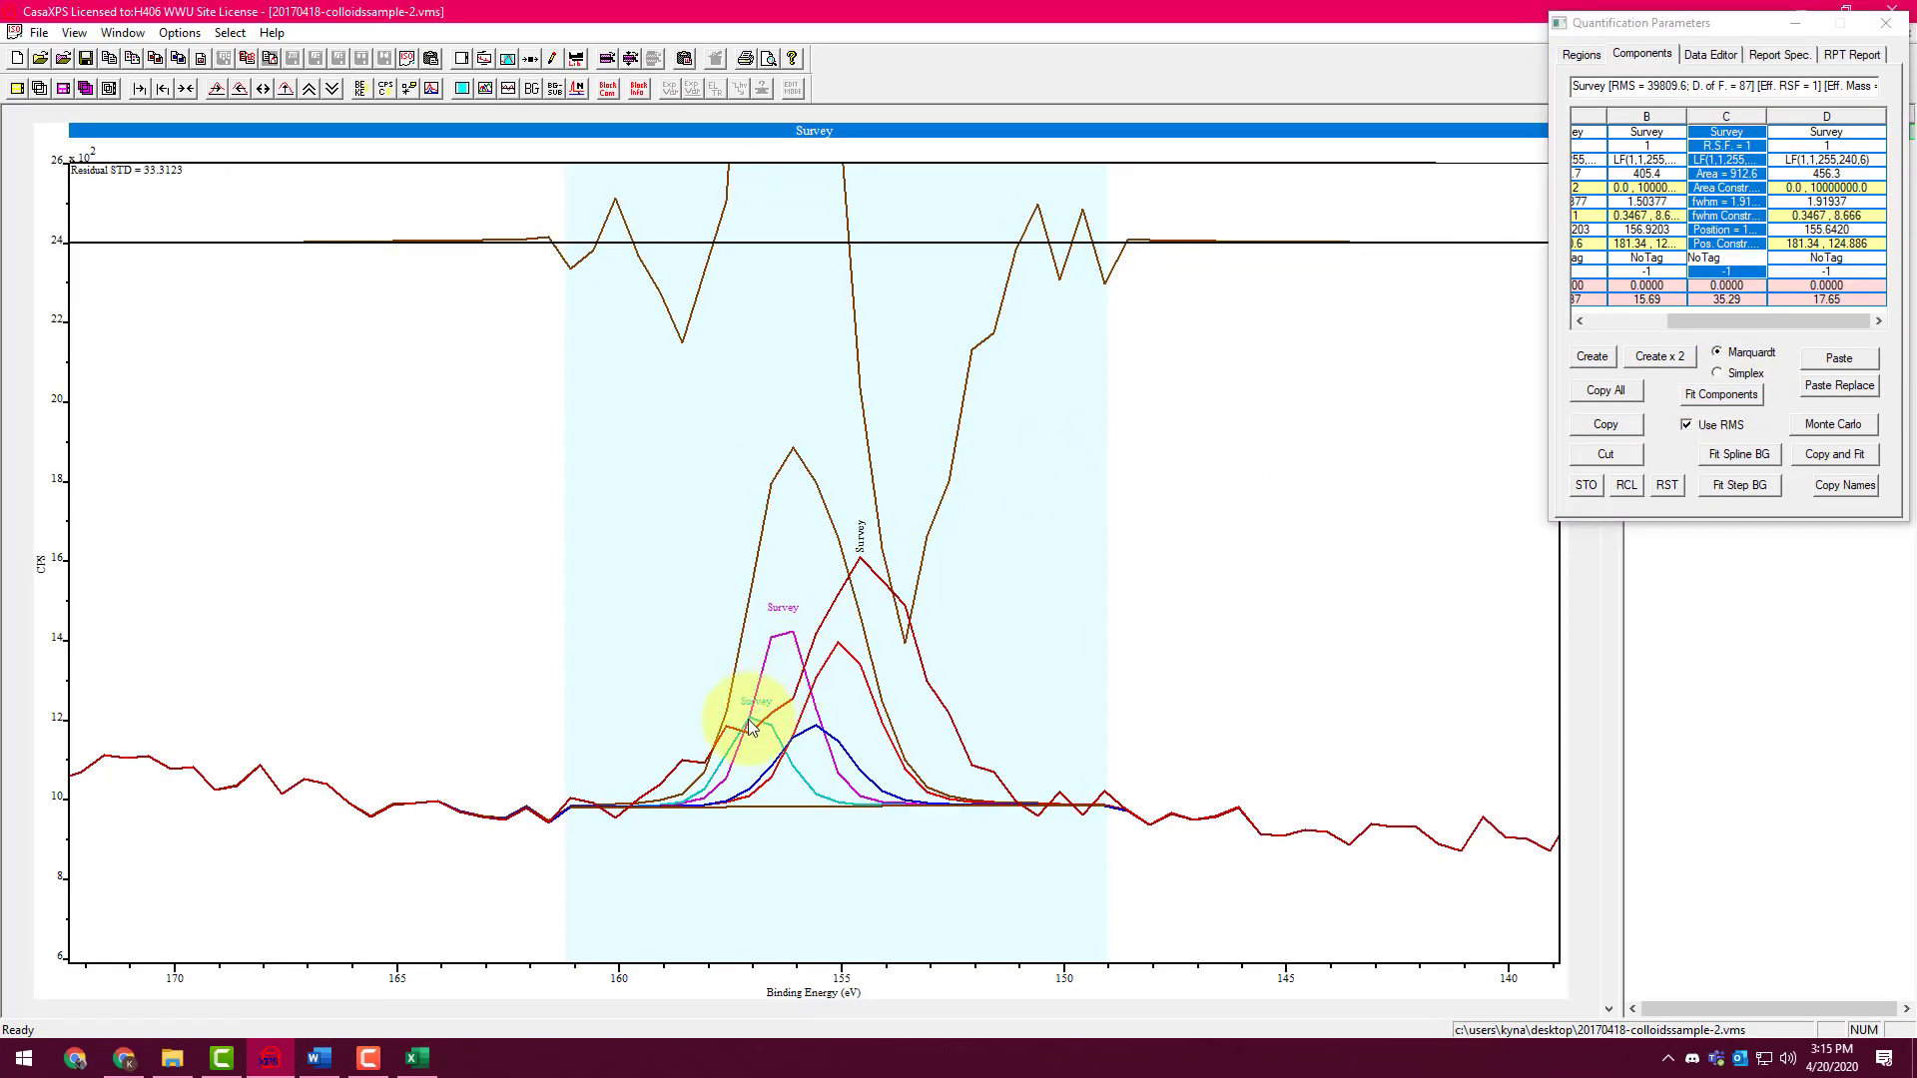
left_click_drag(751, 726, 808, 725)
left_click(1722, 395)
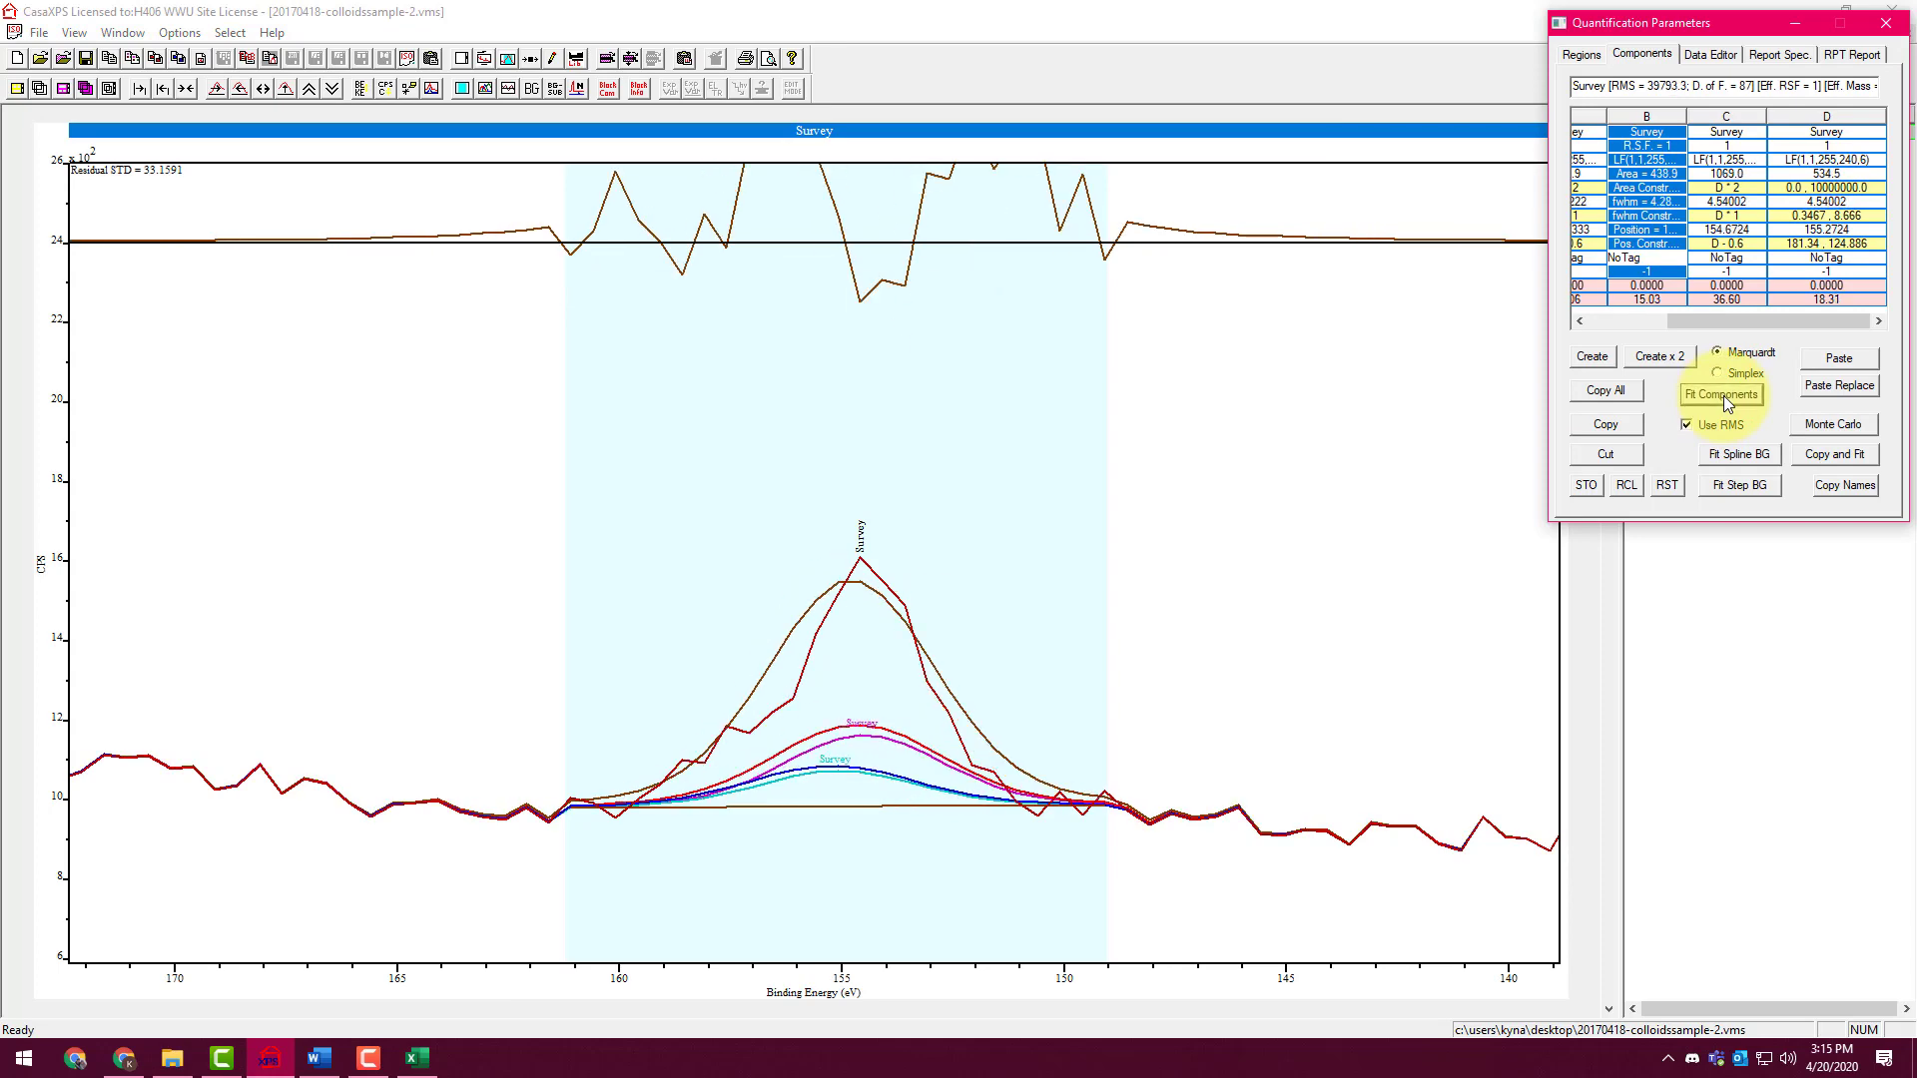
left_click(1727, 403)
left_click(1725, 397)
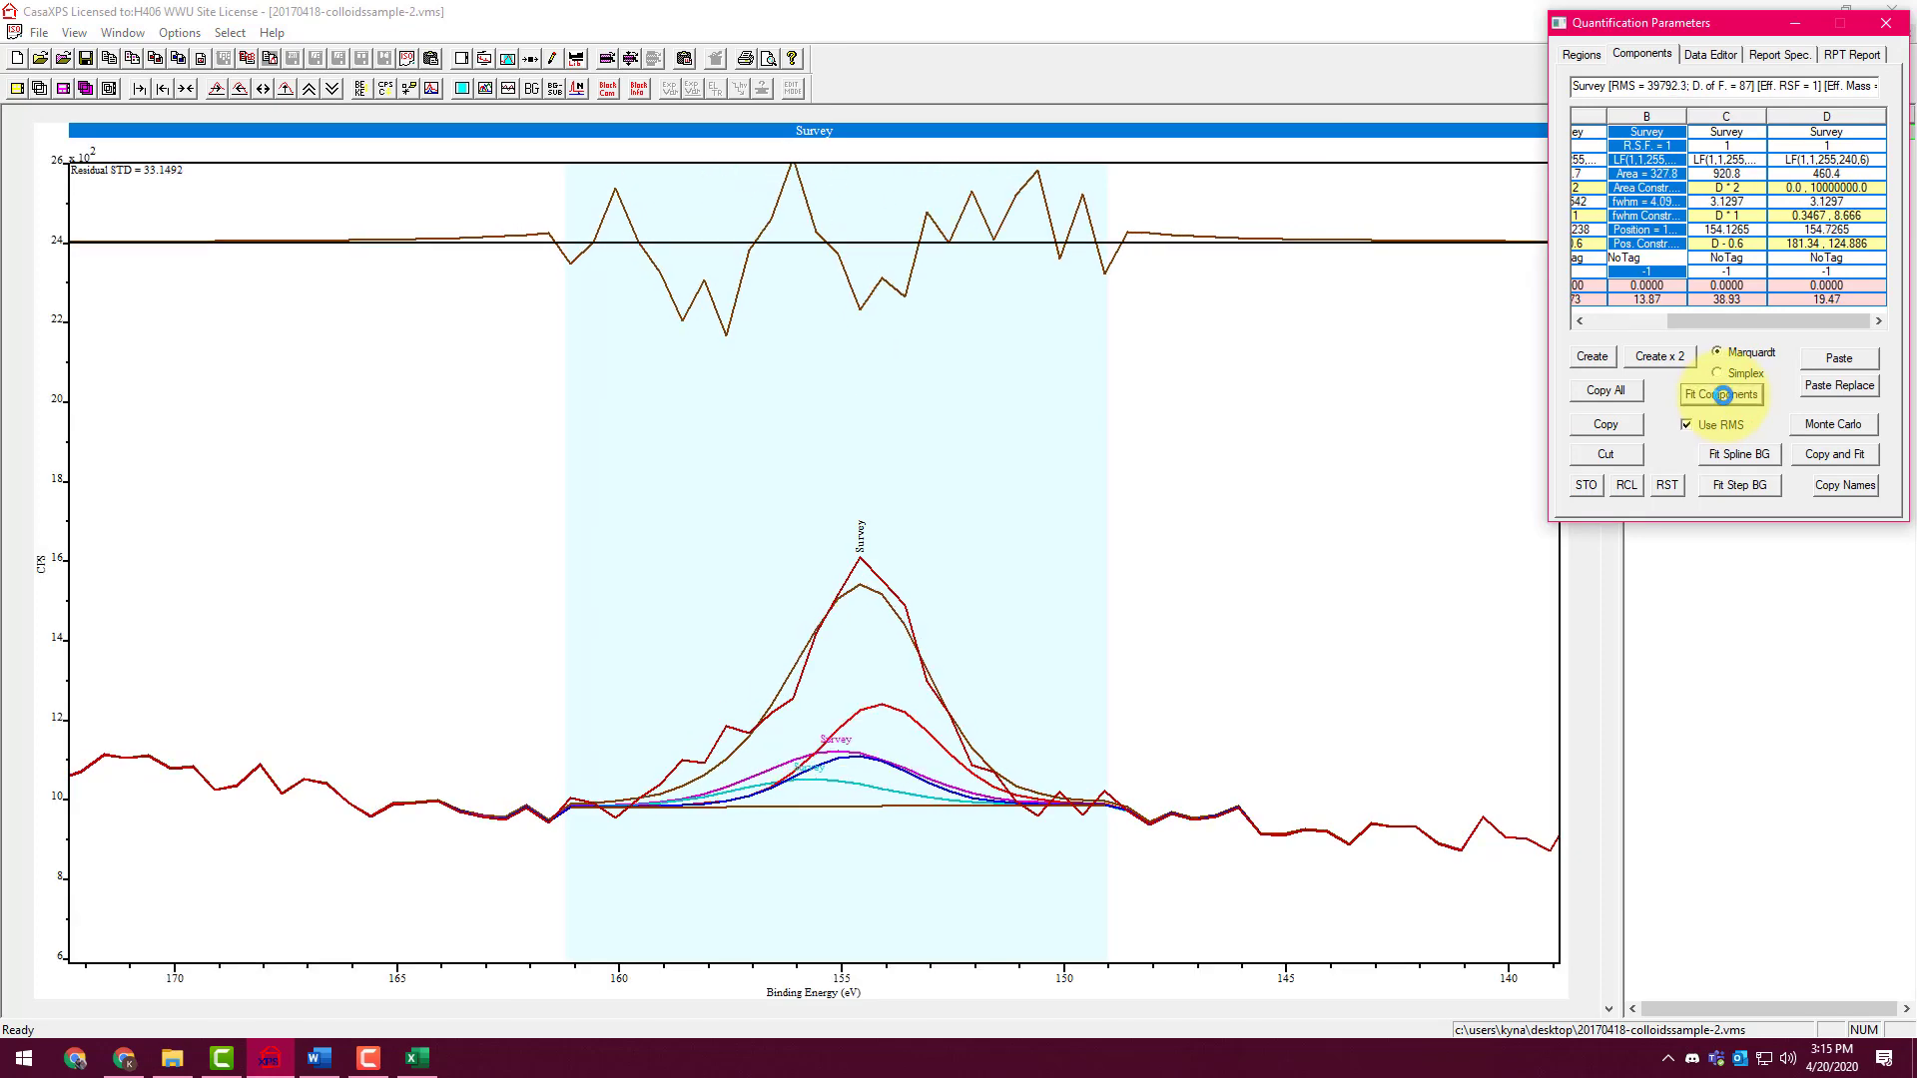
Move the A/B doublet toward higher binding energy and refit all four components
left_click(834, 746)
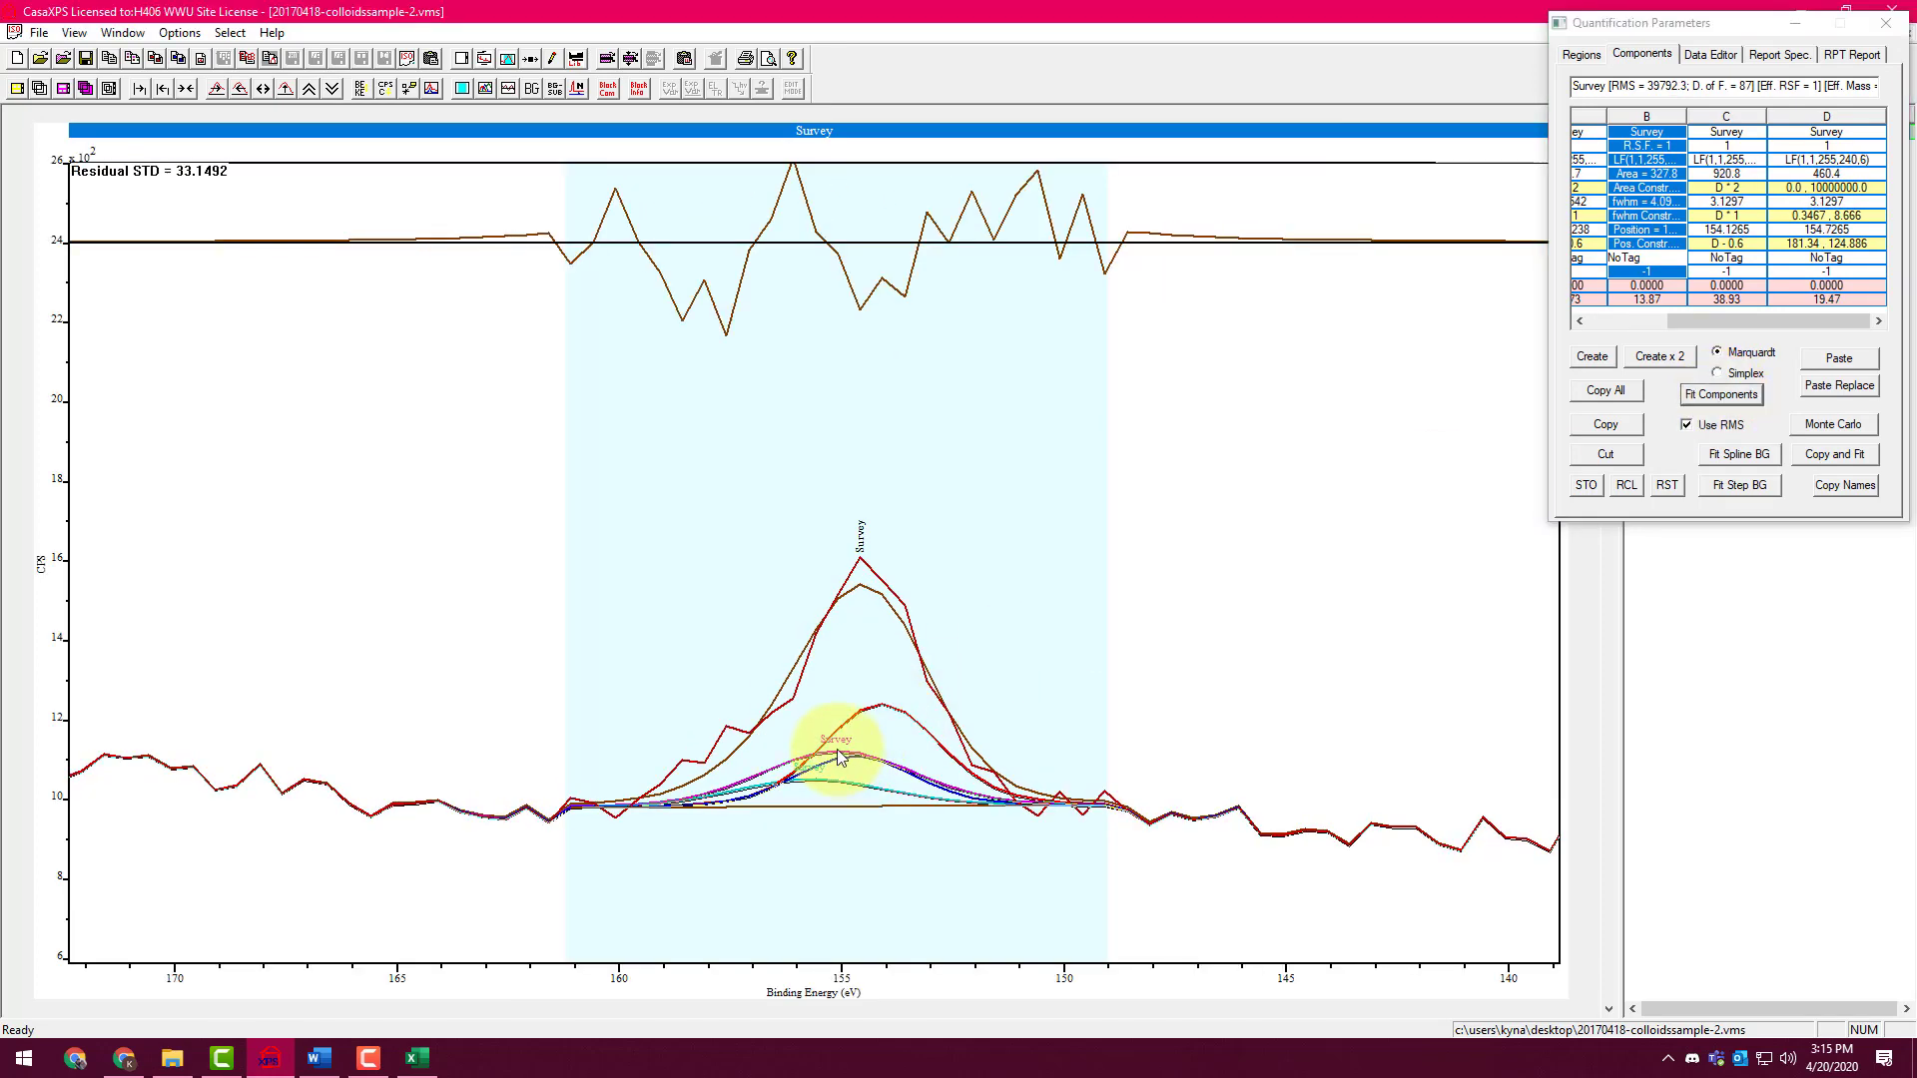
left_click(829, 753)
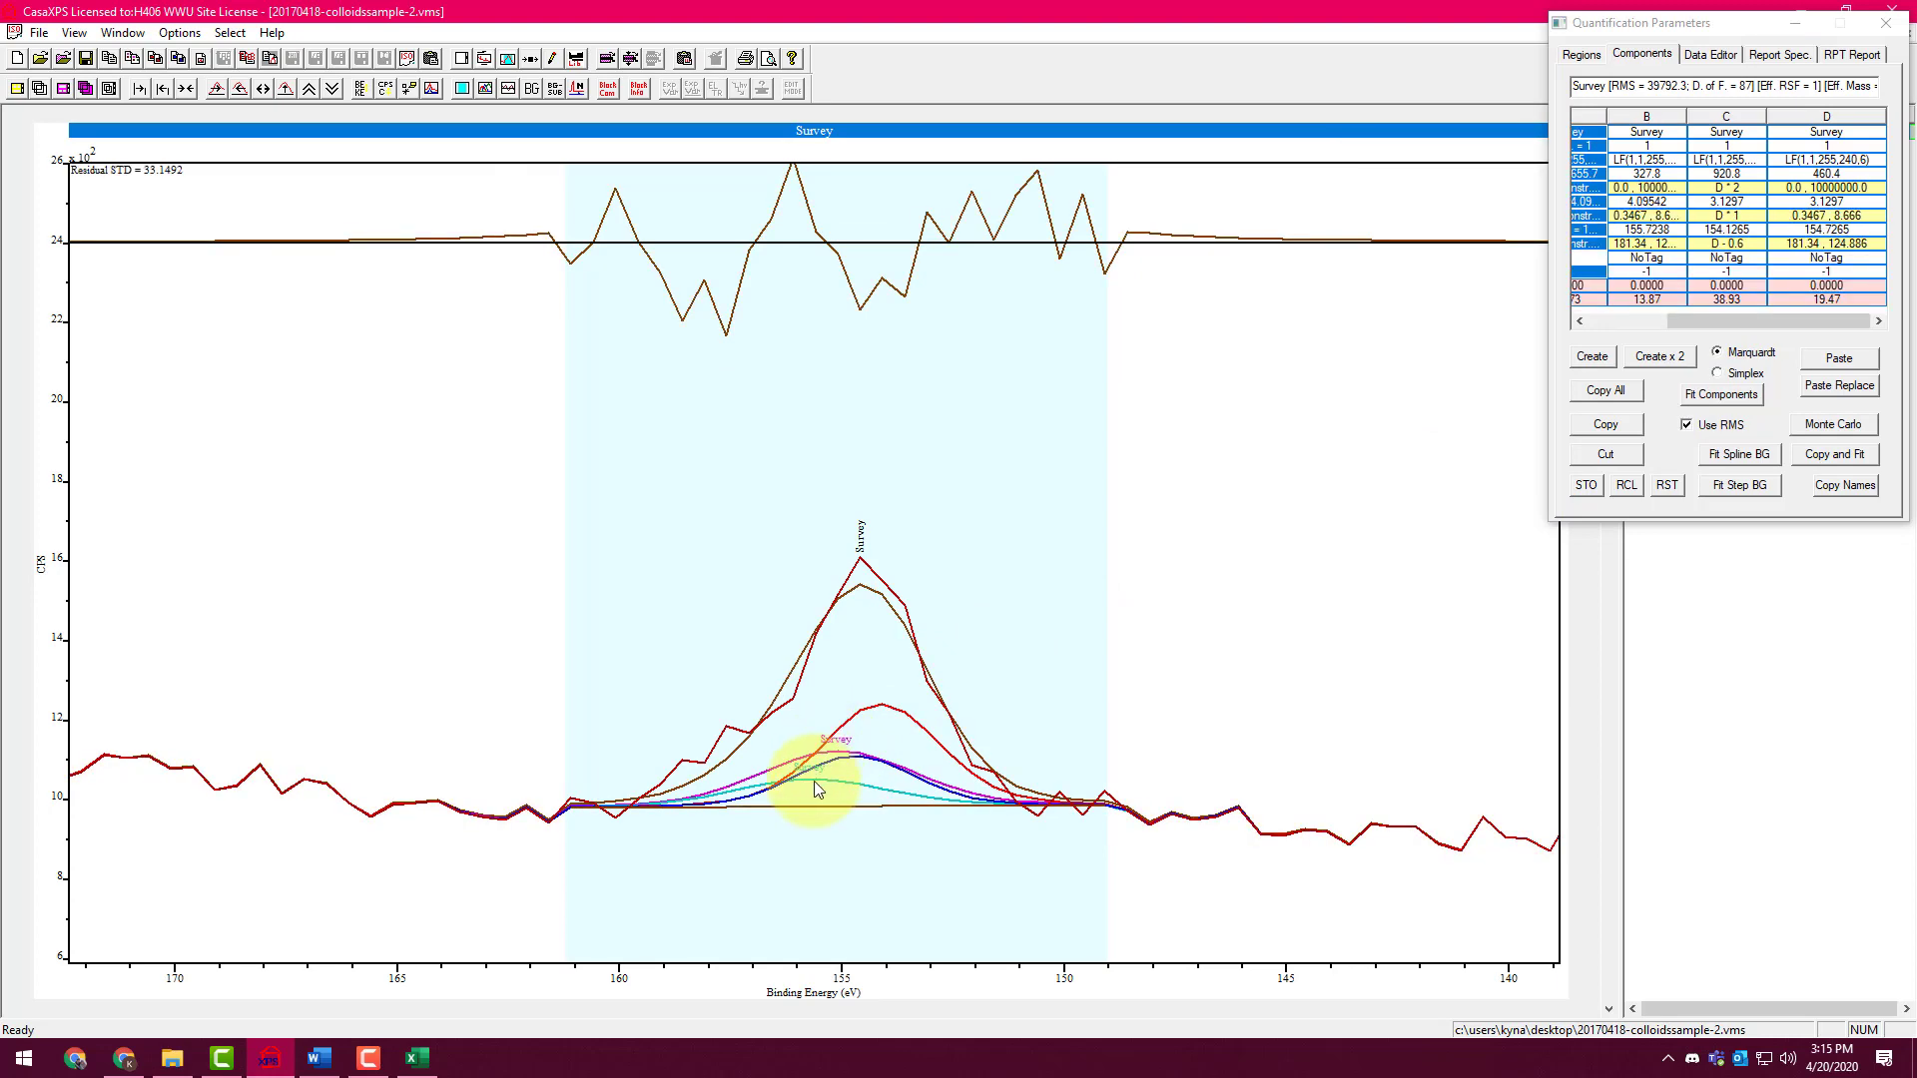
left_click_drag(816, 790, 850, 750)
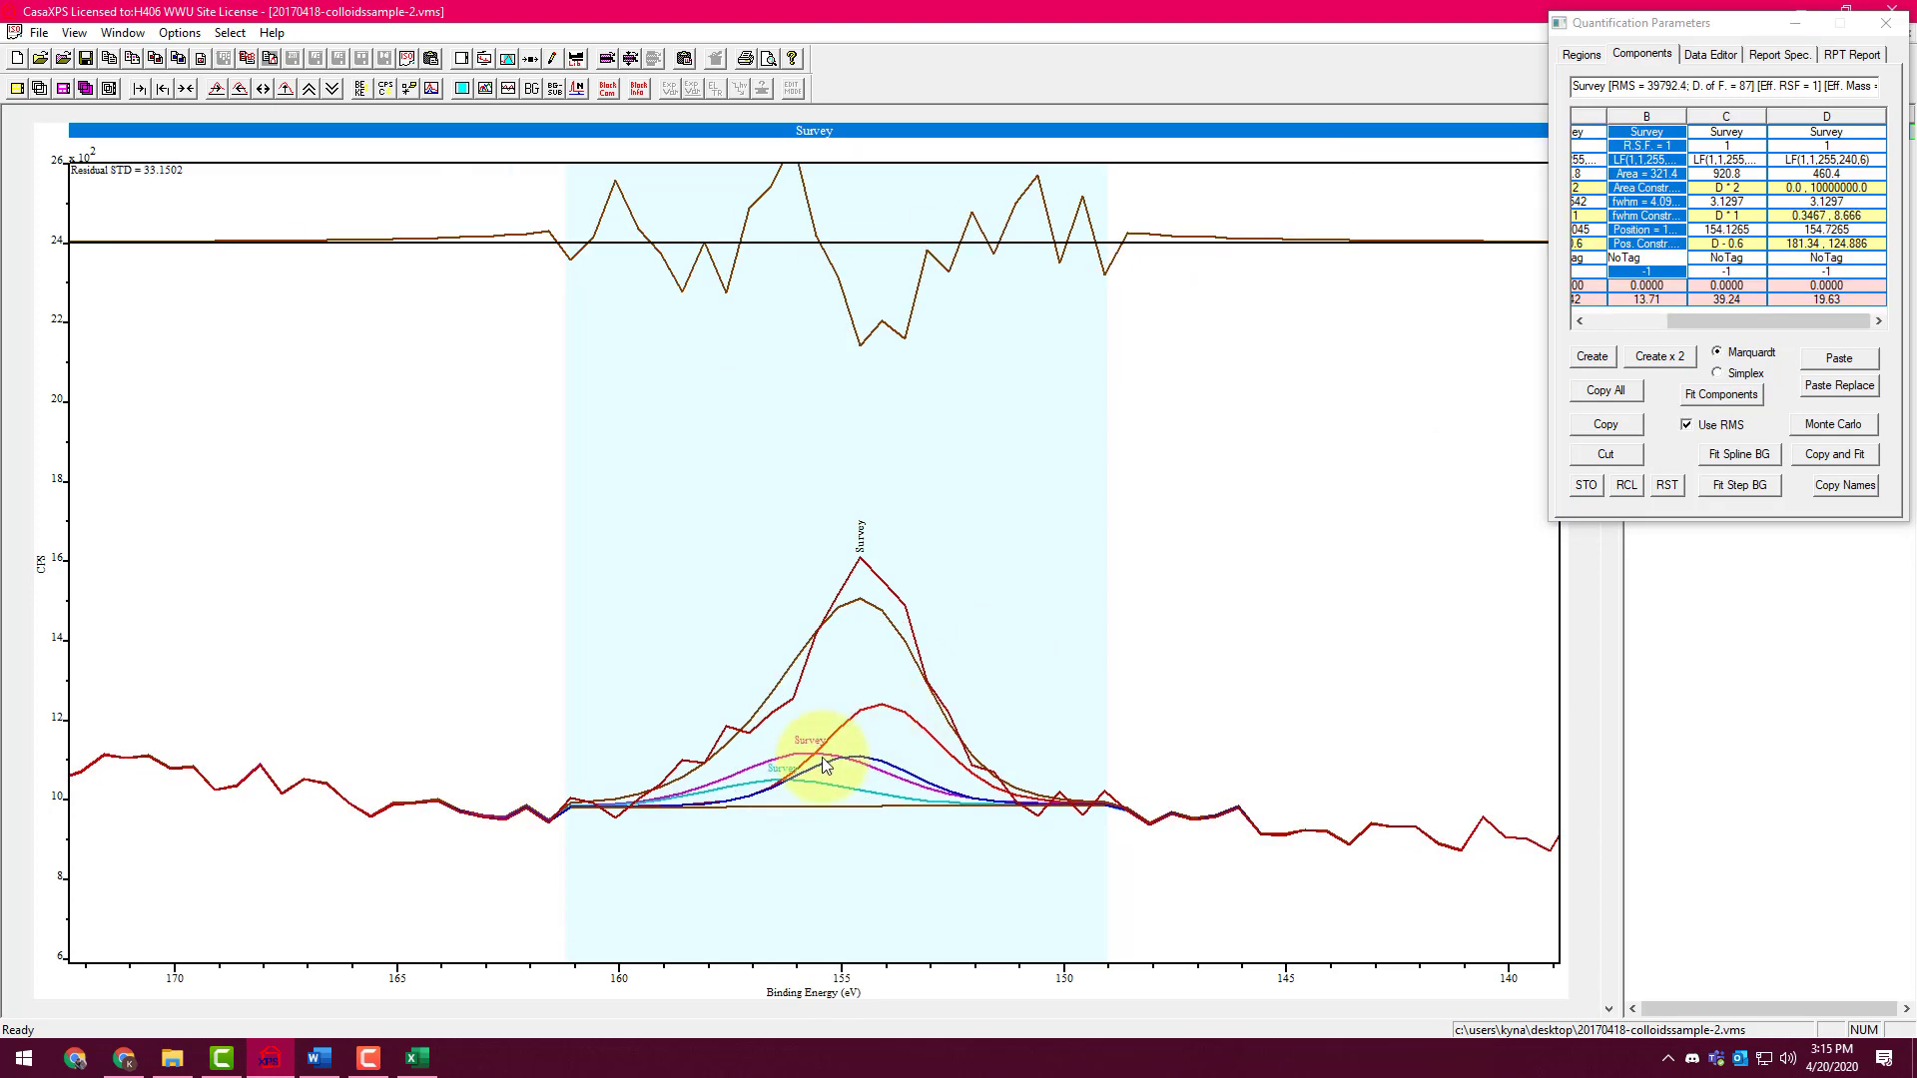
left_click(1721, 397)
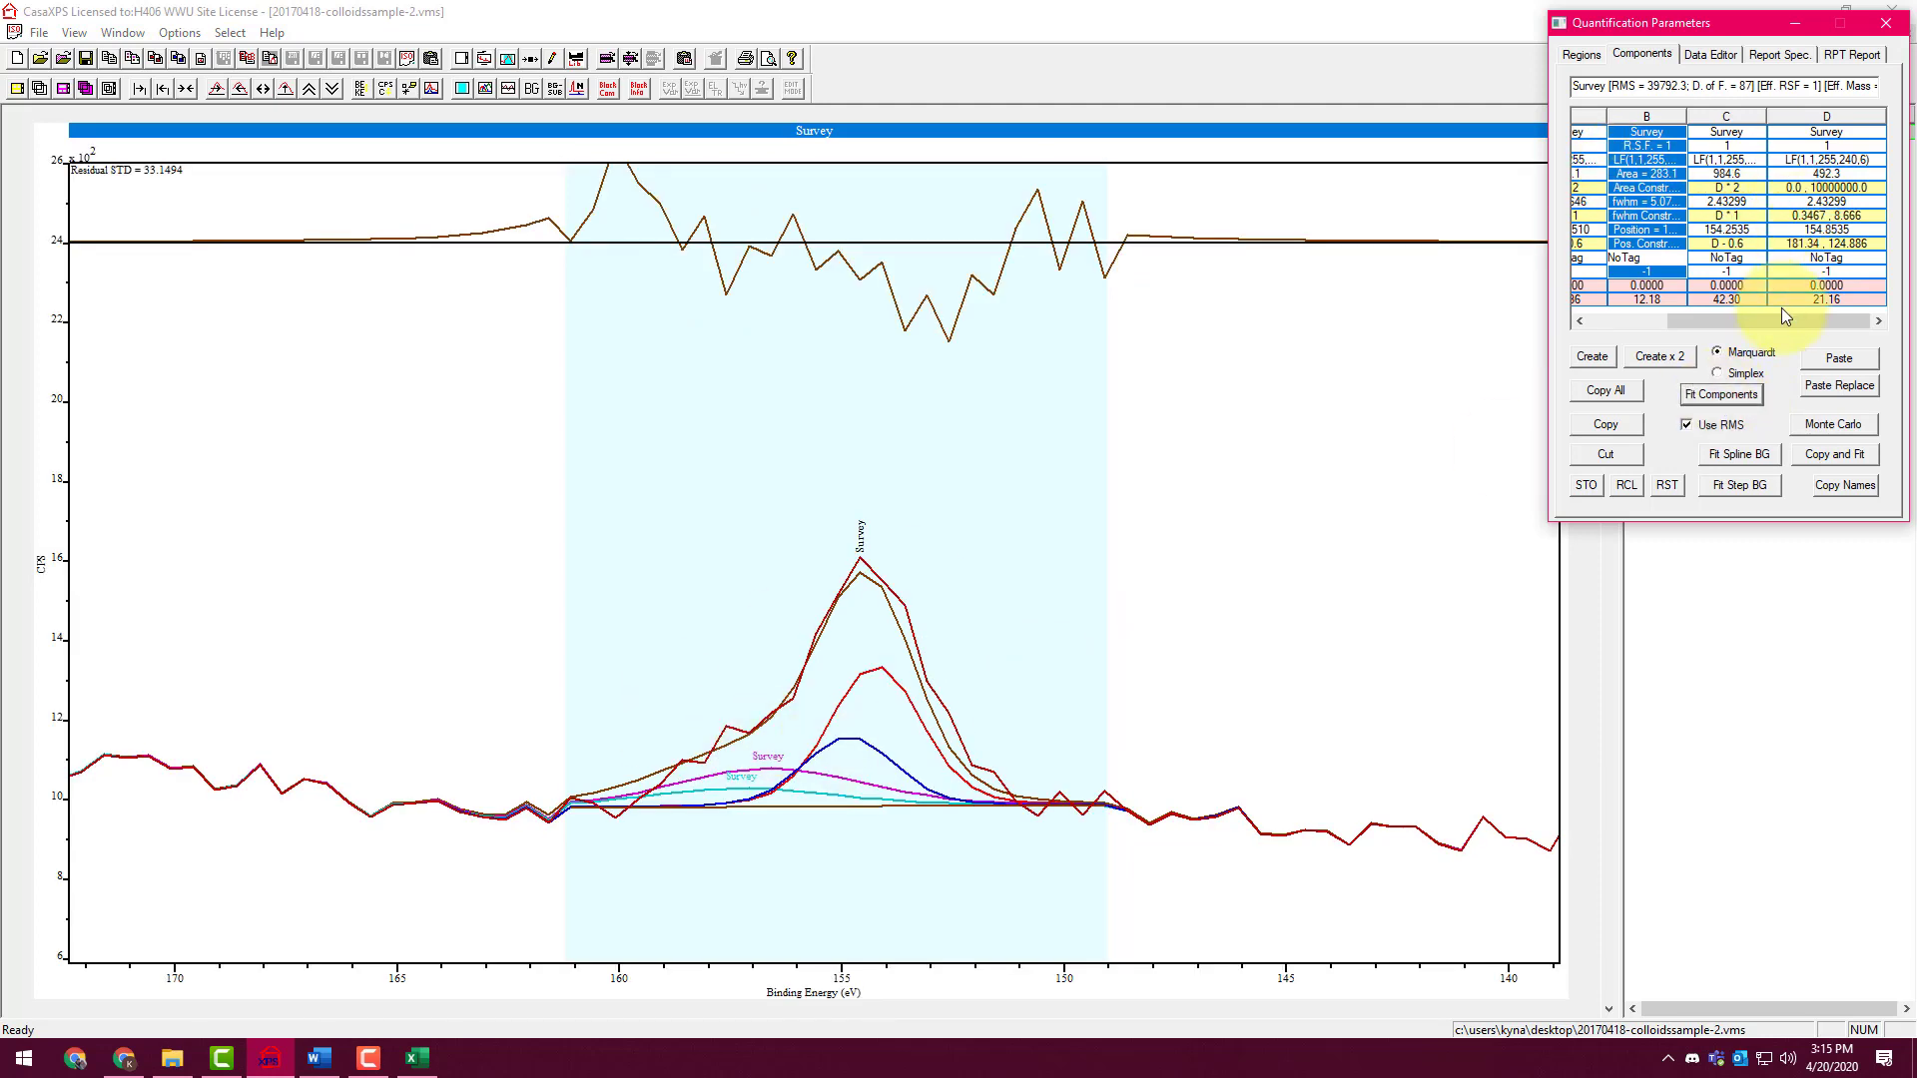
Cut components C and D so that only the A/B doublet remains
left_click(1739, 120)
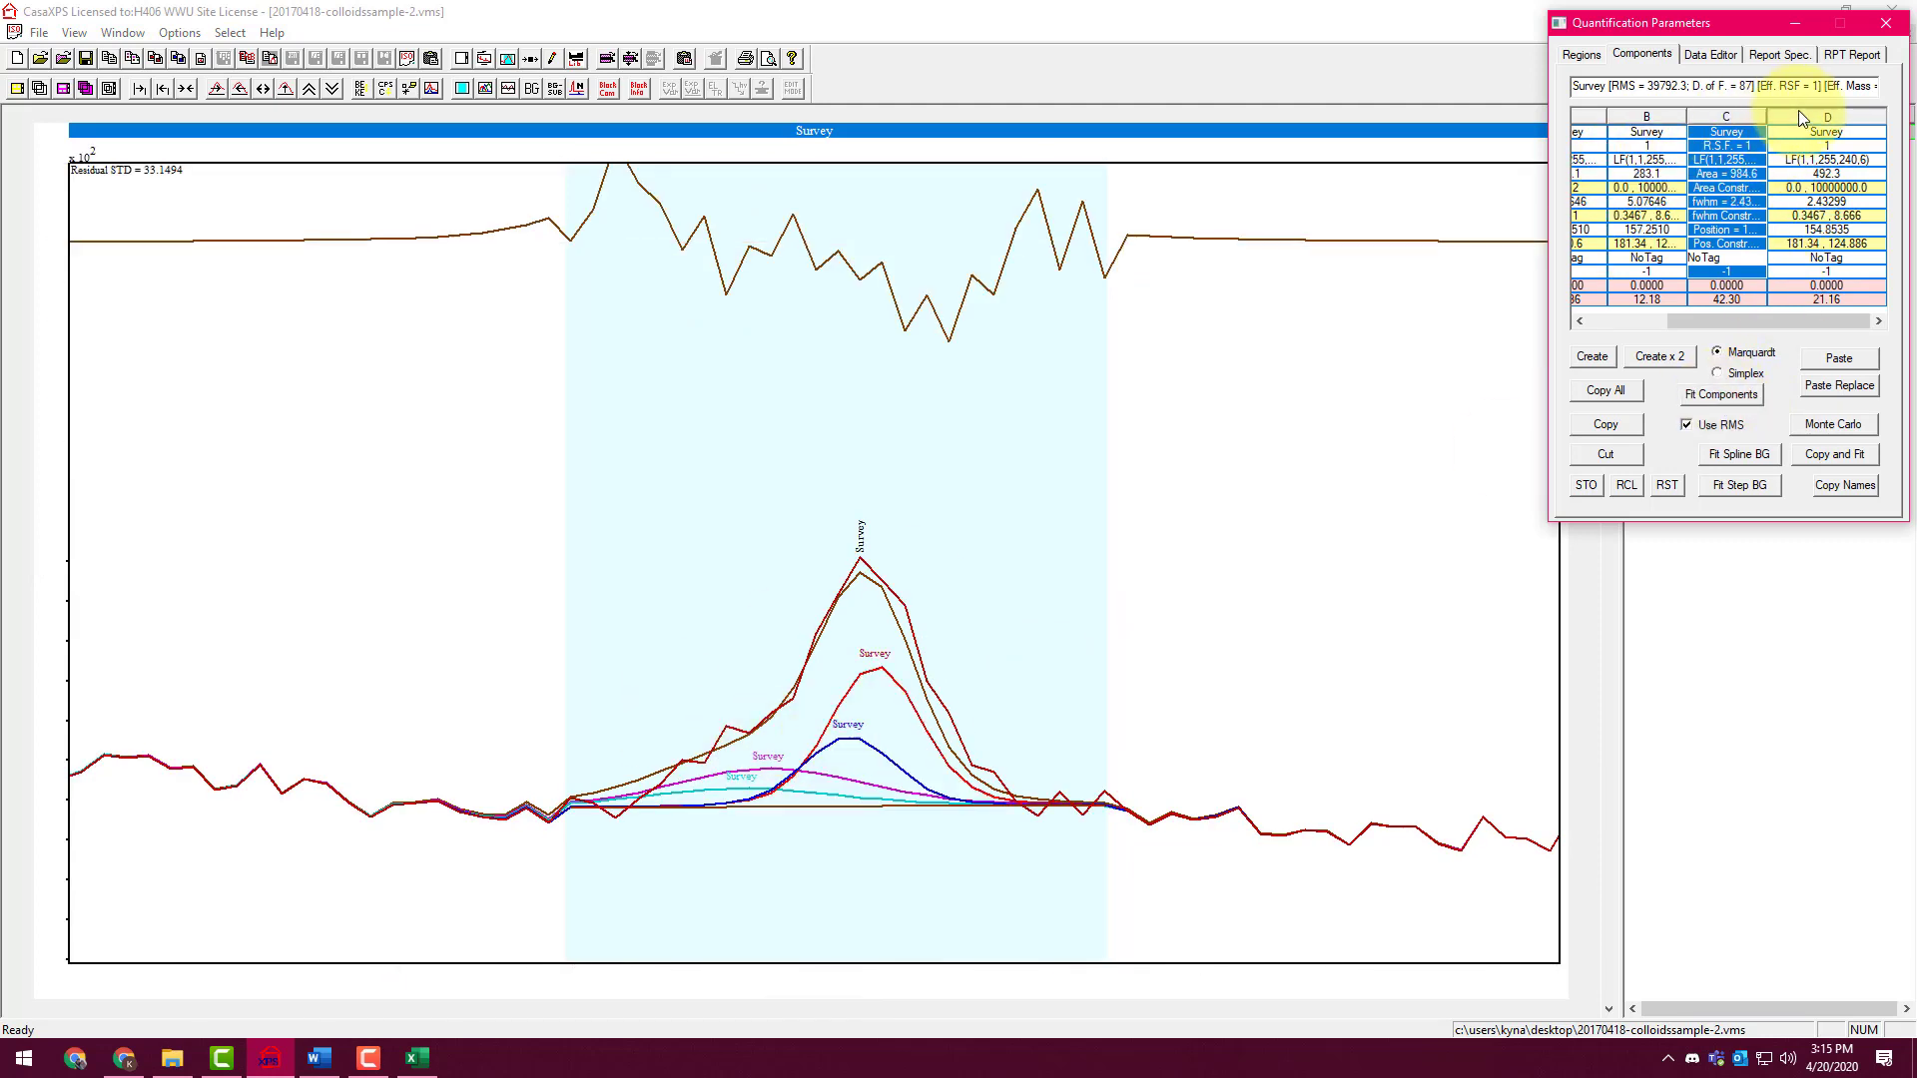
left_click(1799, 119)
left_click(1742, 119)
left_click(1629, 458)
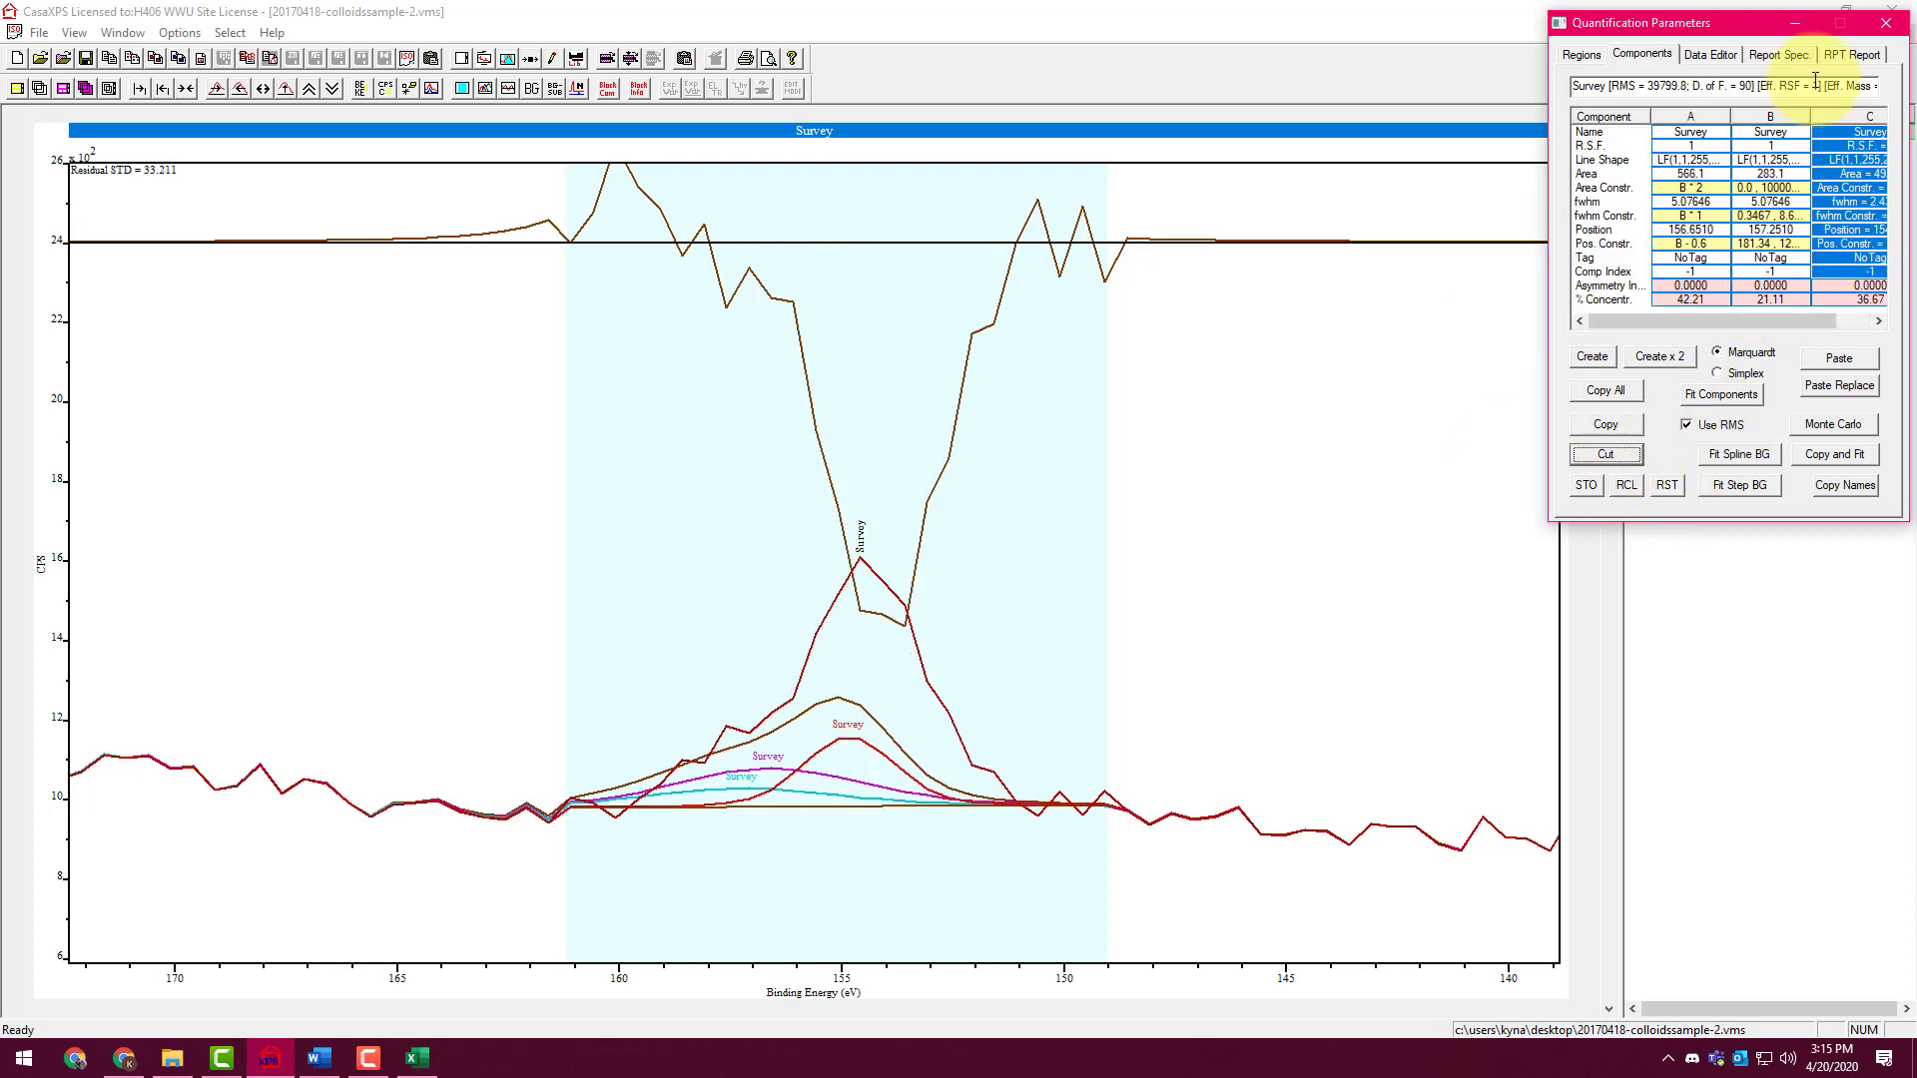
left_click(1635, 454)
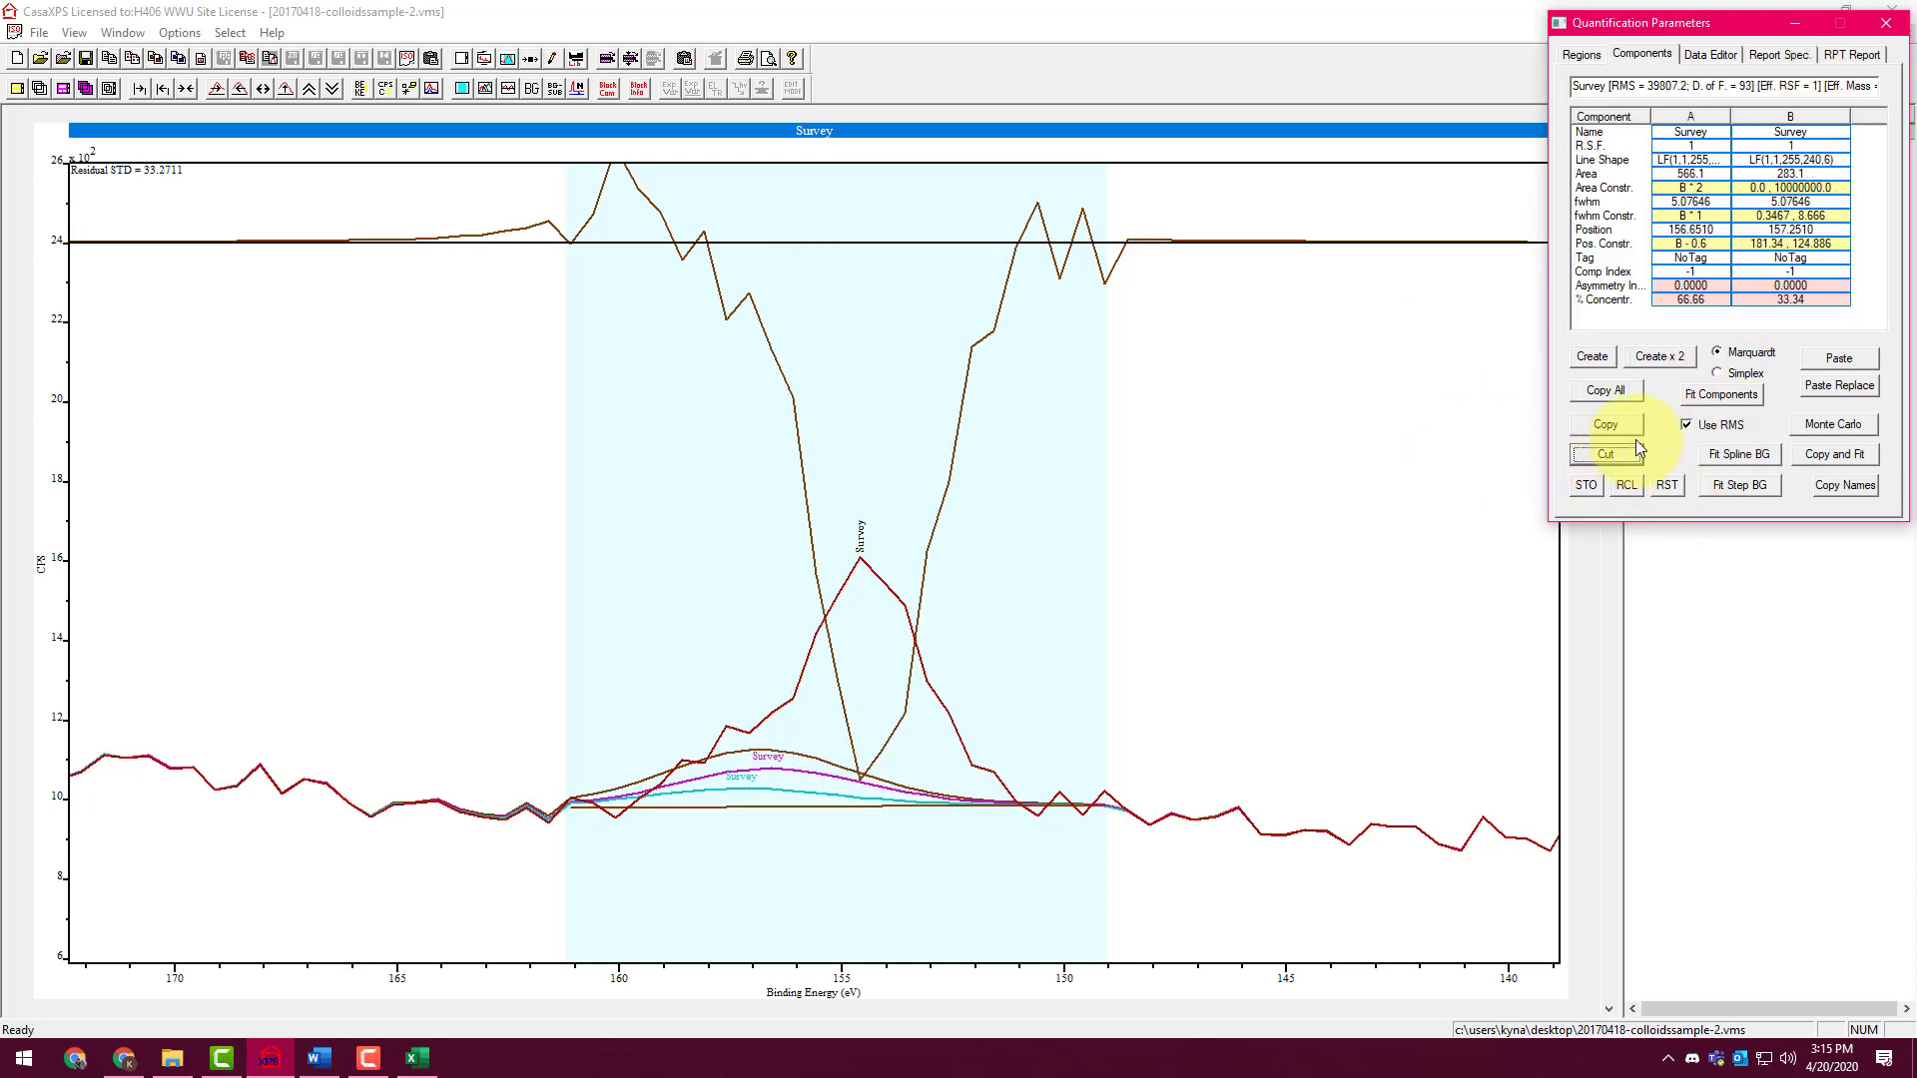
Fit the remaining A/B doublet, narrow it and shift it toward higher binding energy by hand, and fit it again
left_click(1721, 395)
left_click(1721, 395)
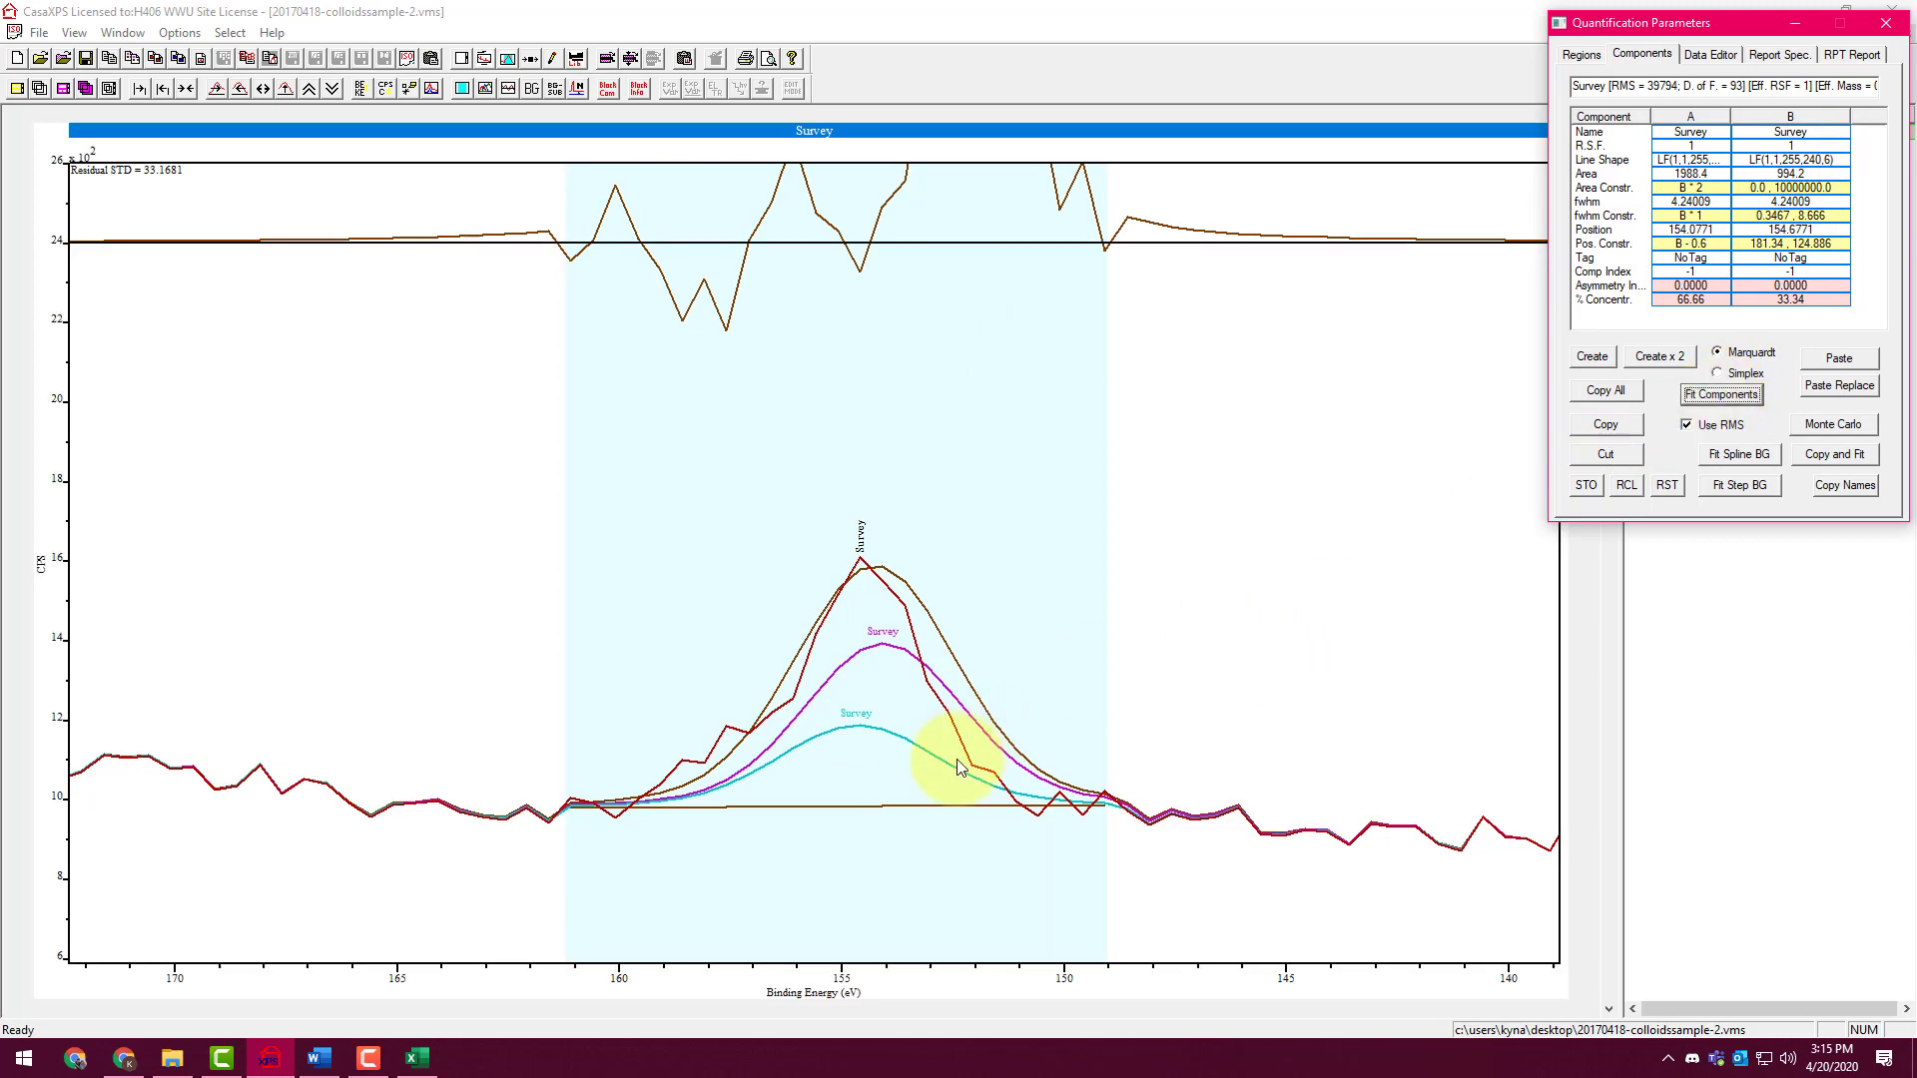
left_click(923, 765)
left_click_drag(922, 776, 804, 715)
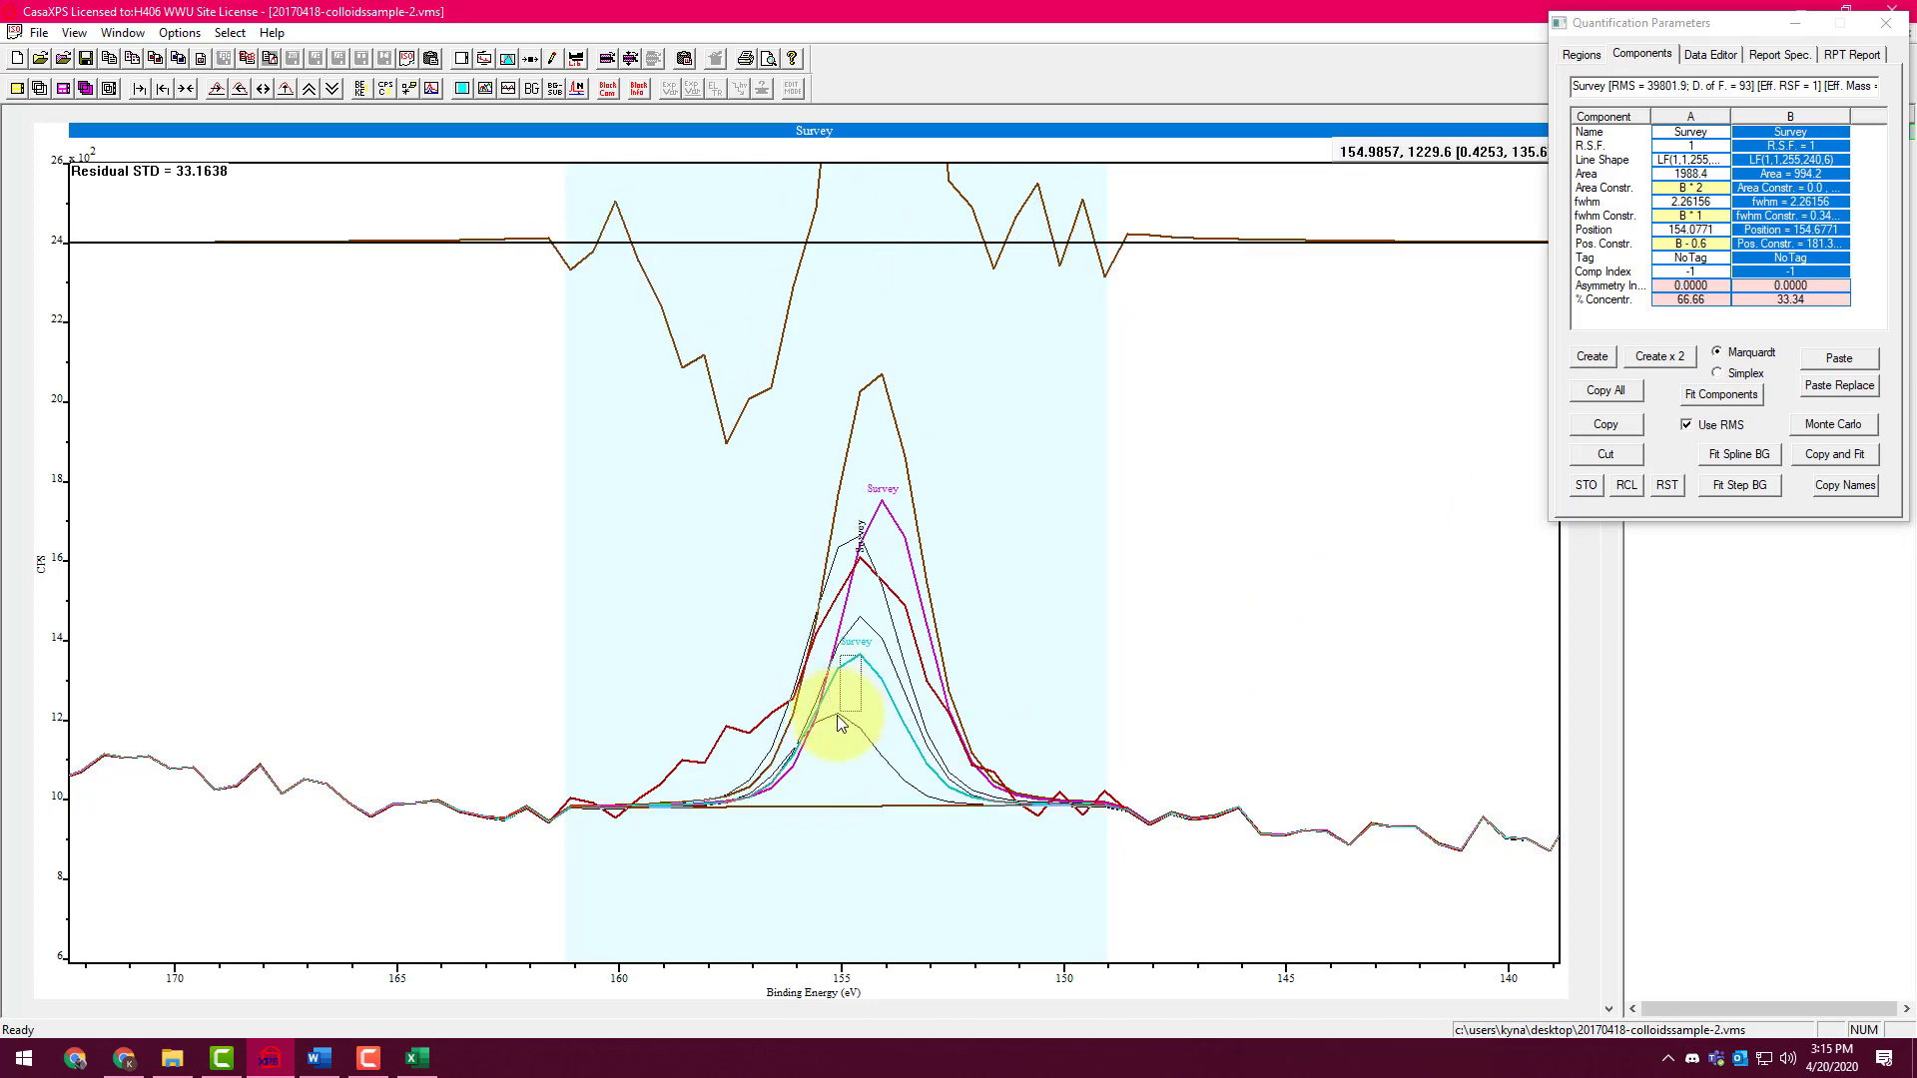
left_click(1700, 399)
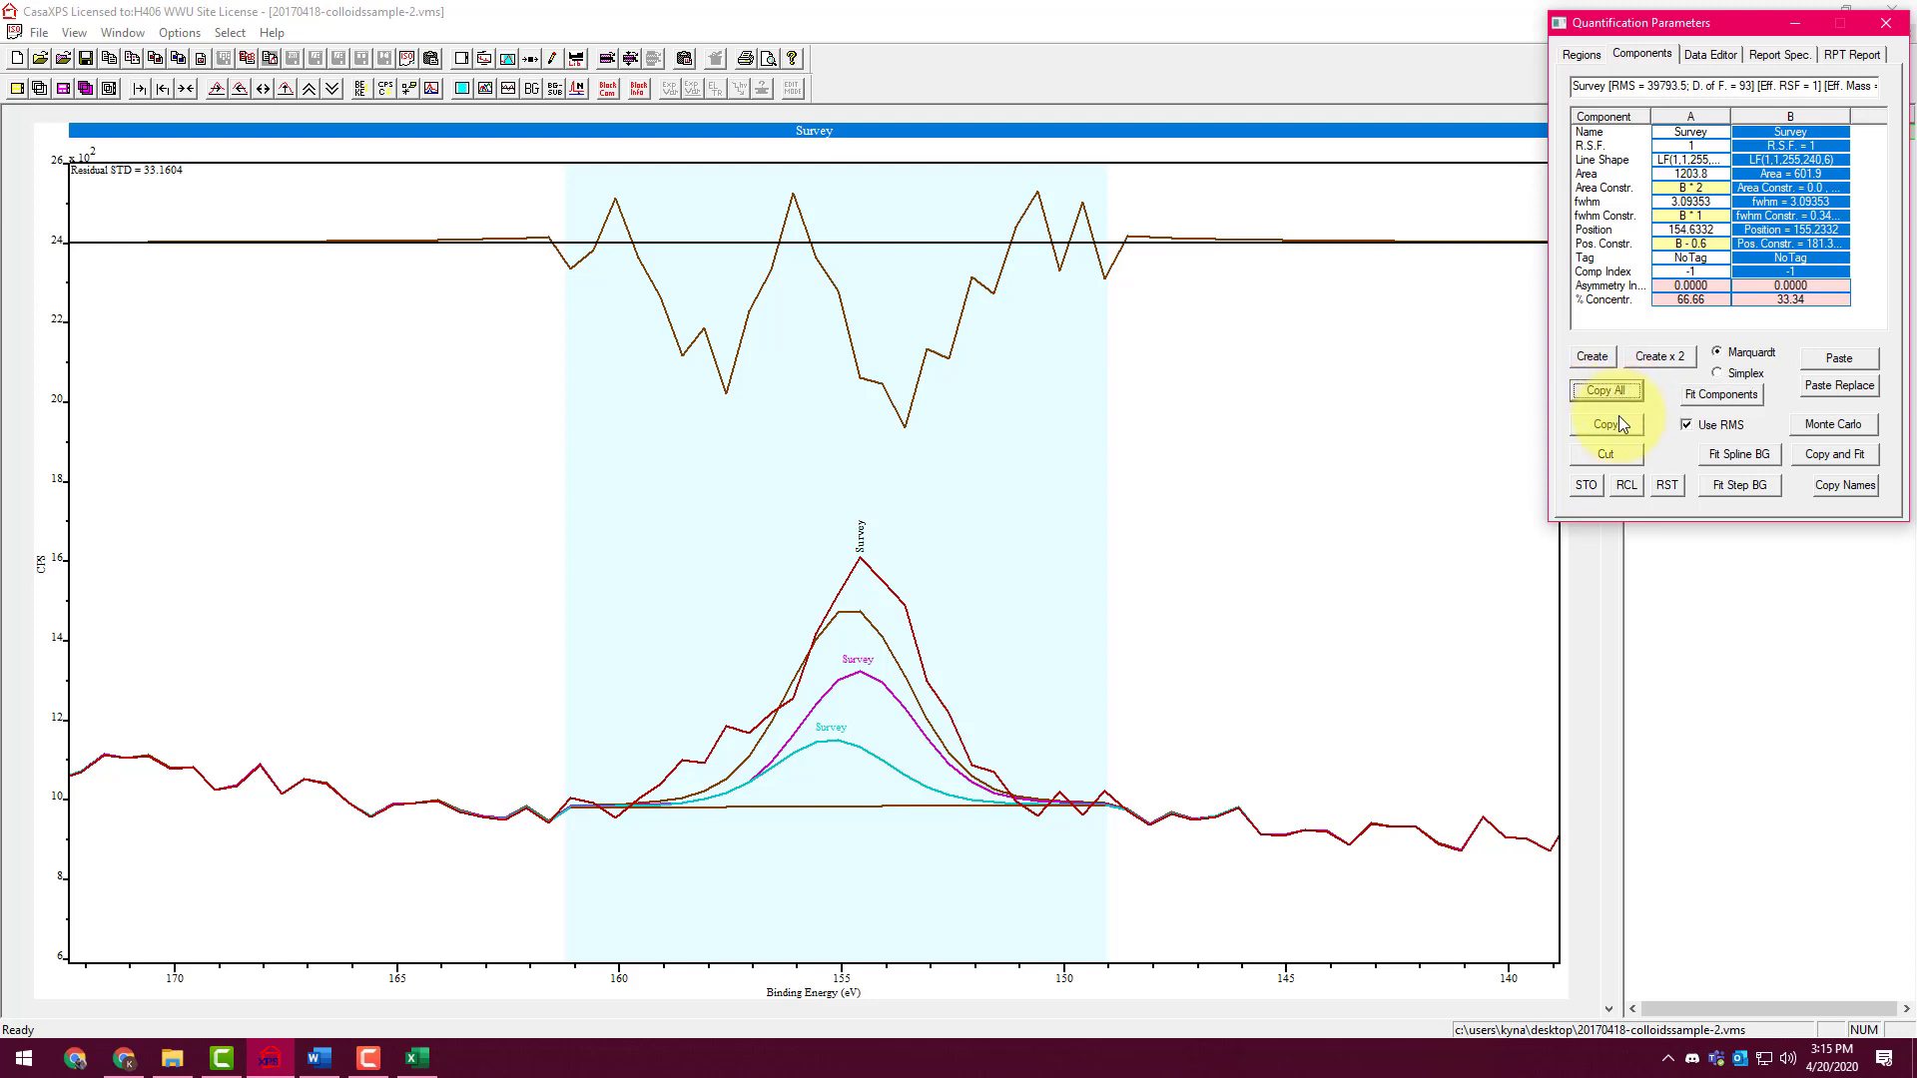
Paste a copy of the constrained A/B doublet as components C and D and fit all four components
left_click(1839, 358)
left_click(1722, 395)
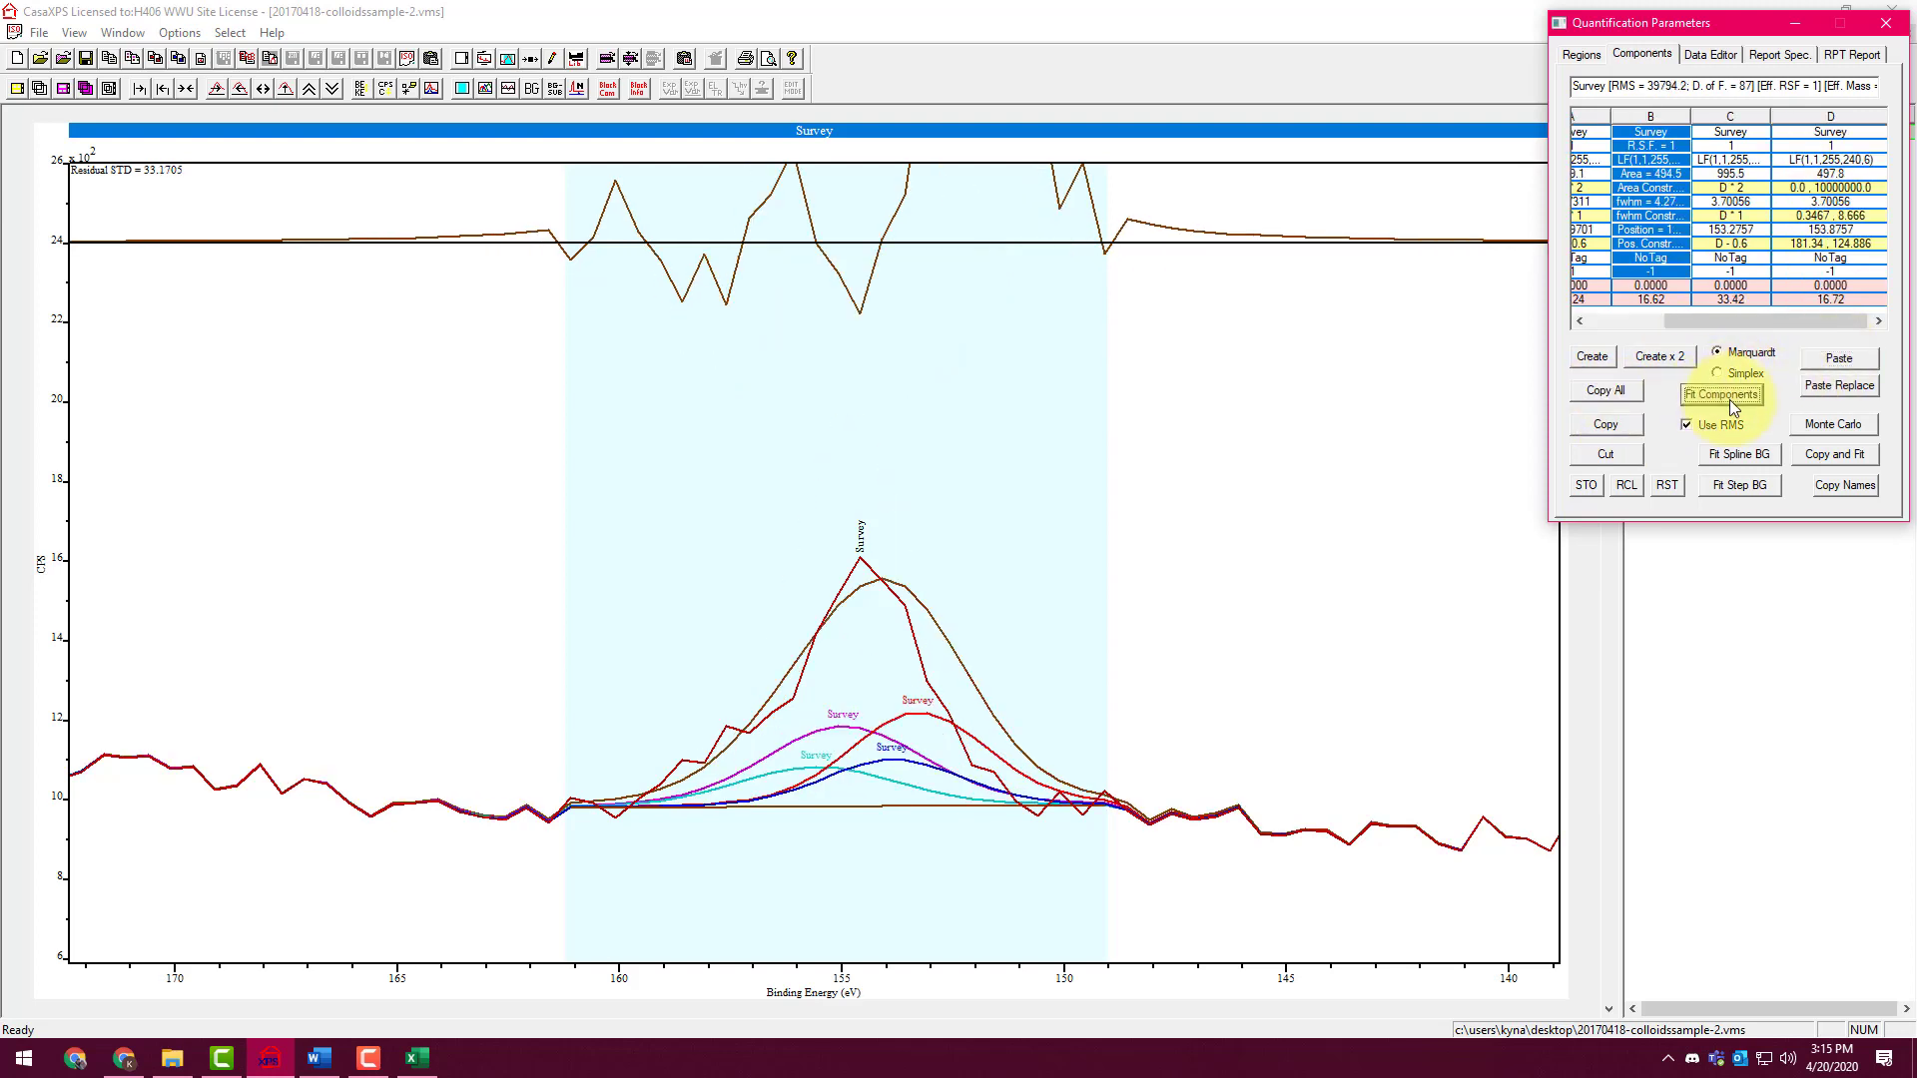
left_click(1734, 404)
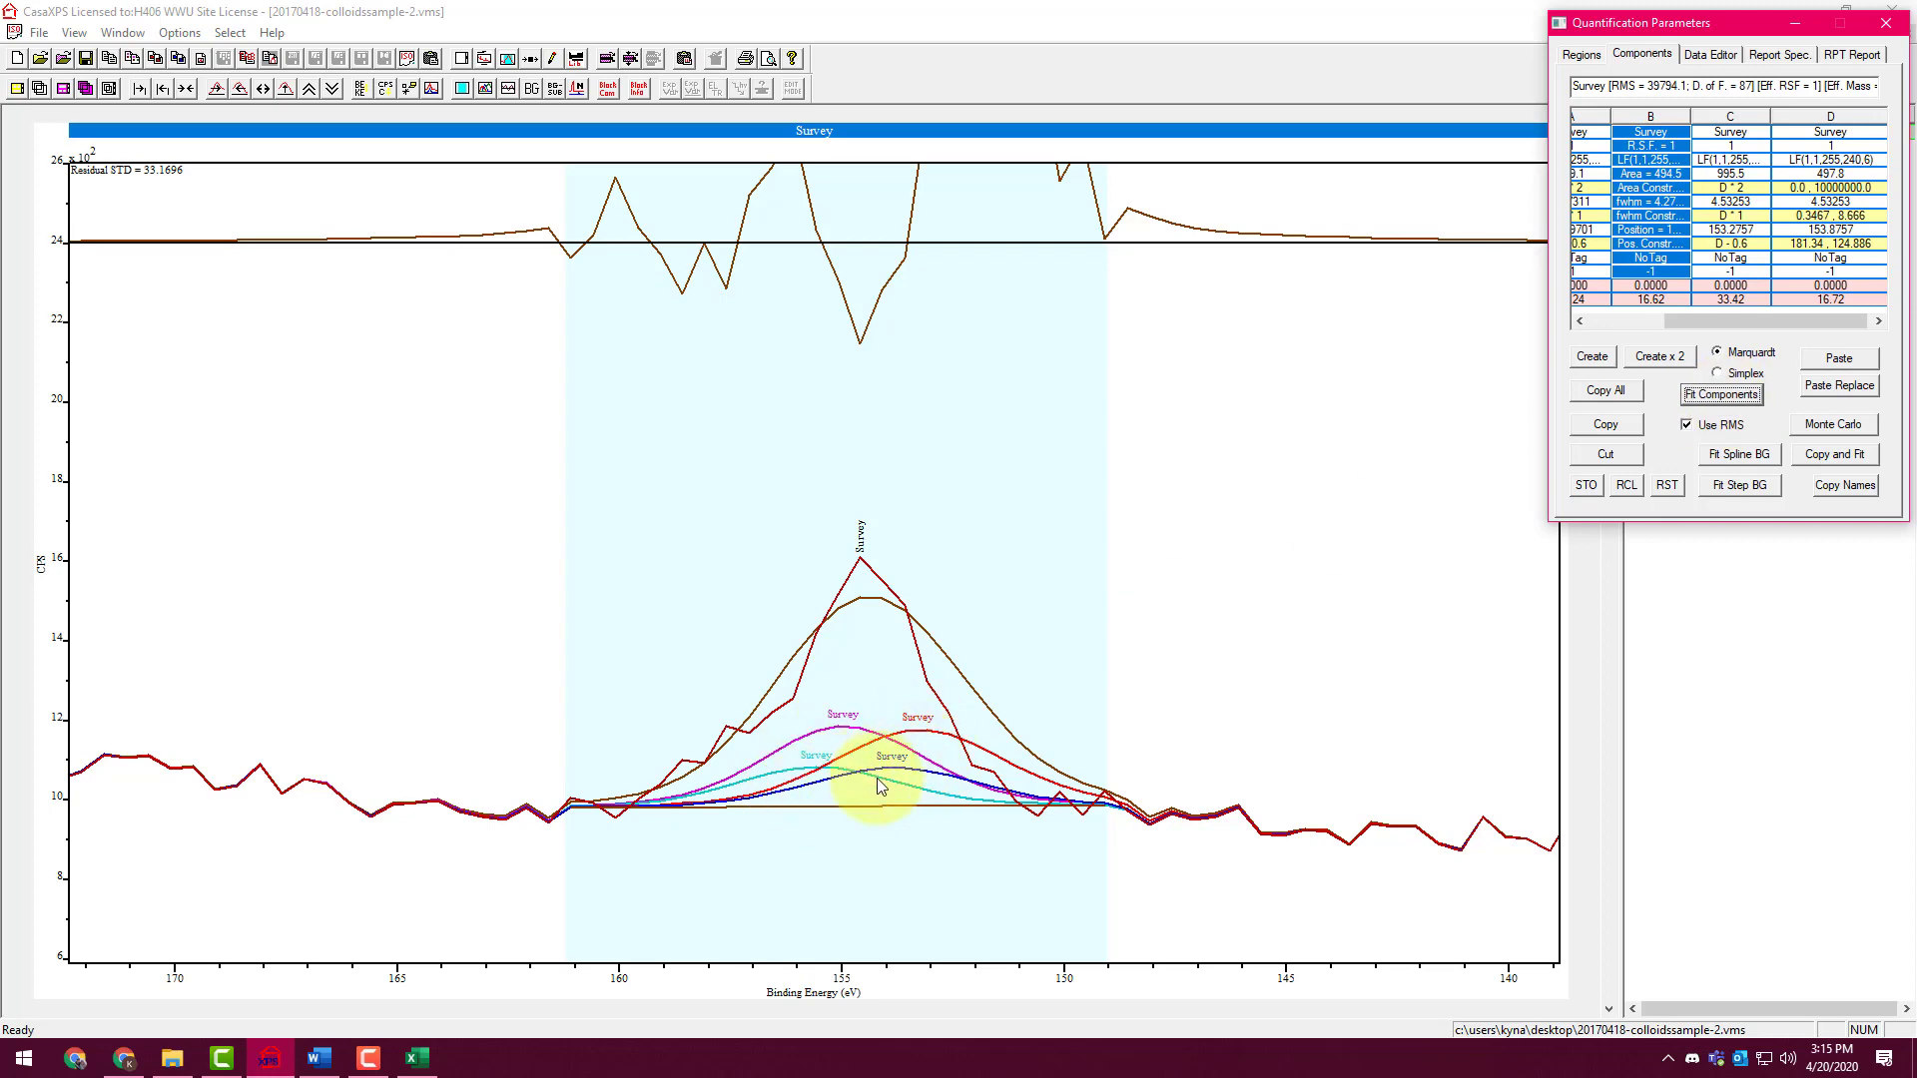
Narrow both doublets, place B near 156.36 eV and D near 154.06 eV, and refit the components
mouse_move(879, 785)
left_mouse_down()
mouse_move(843, 779)
mouse_move(850, 613)
left_mouse_up()
left_click(838, 581)
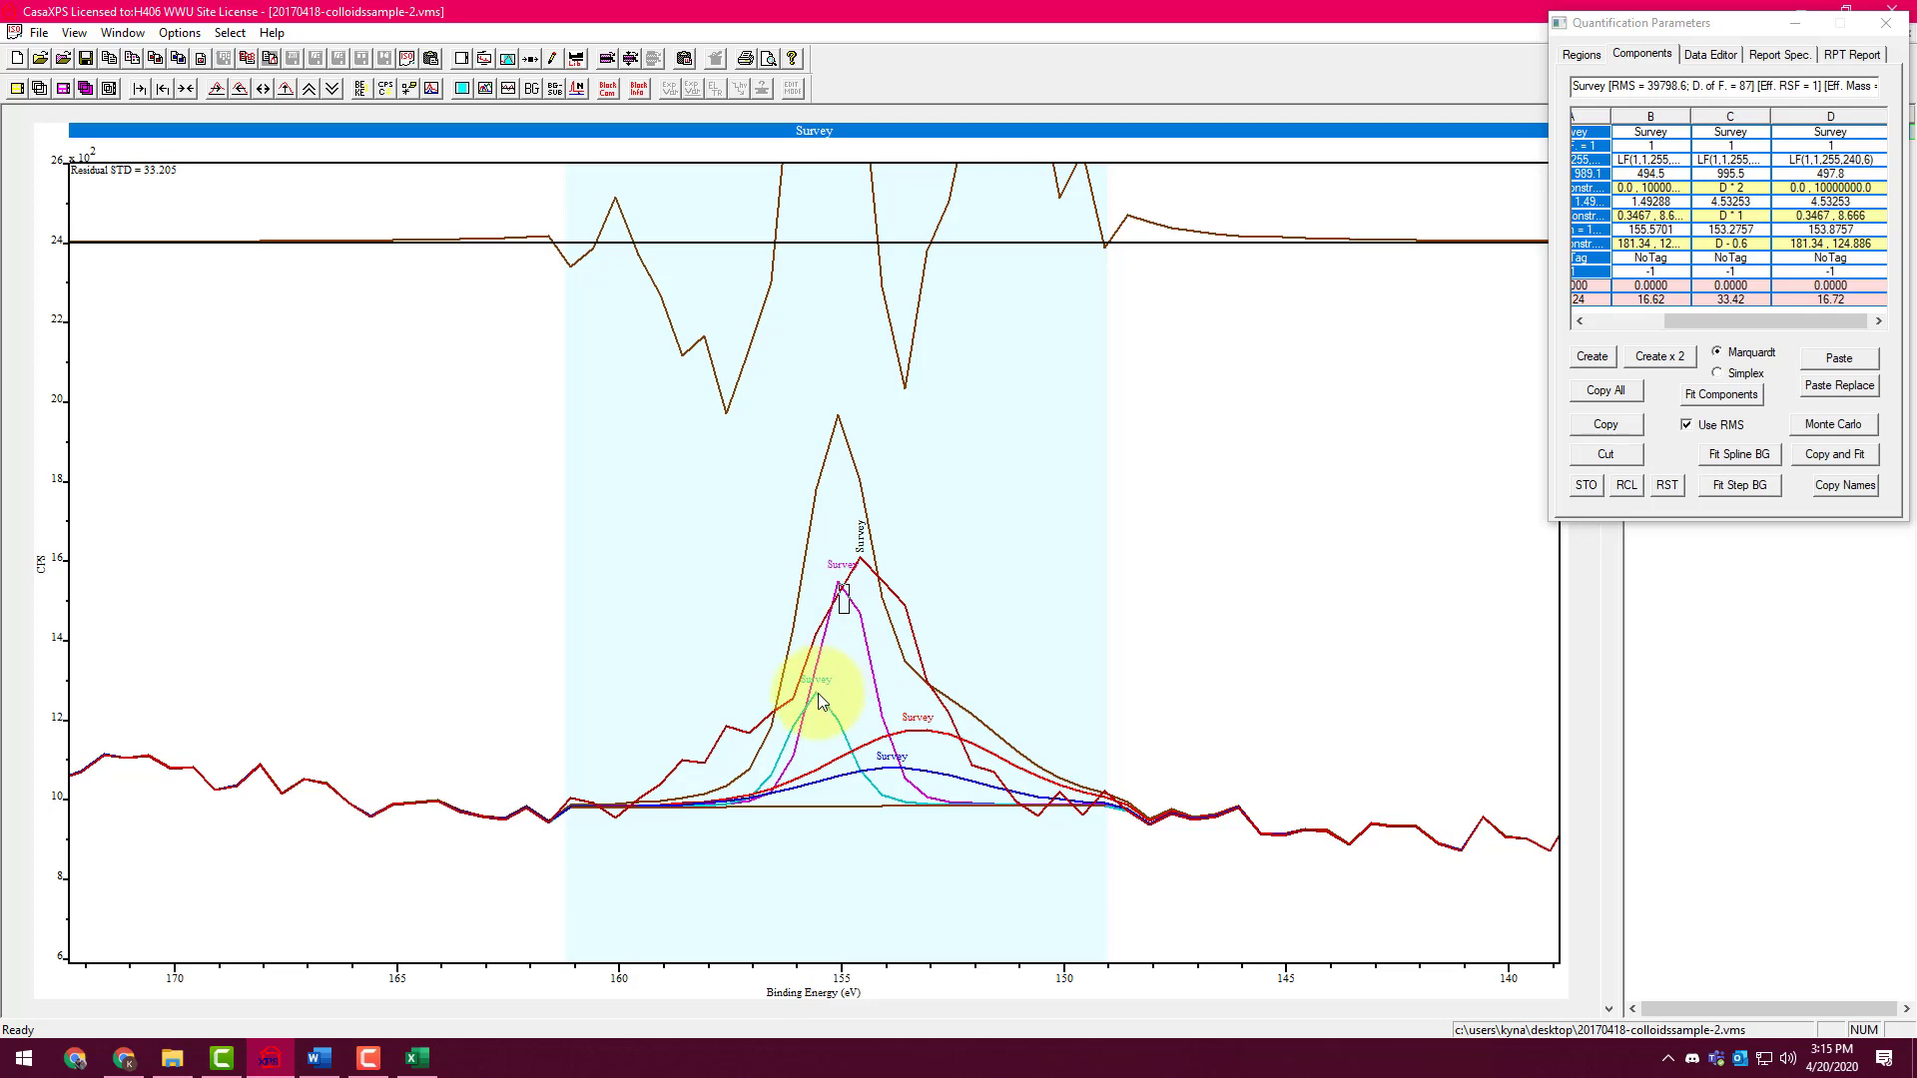
left_click_drag(818, 695, 796, 734)
left_click_drag(967, 780, 860, 721)
left_click(1719, 395)
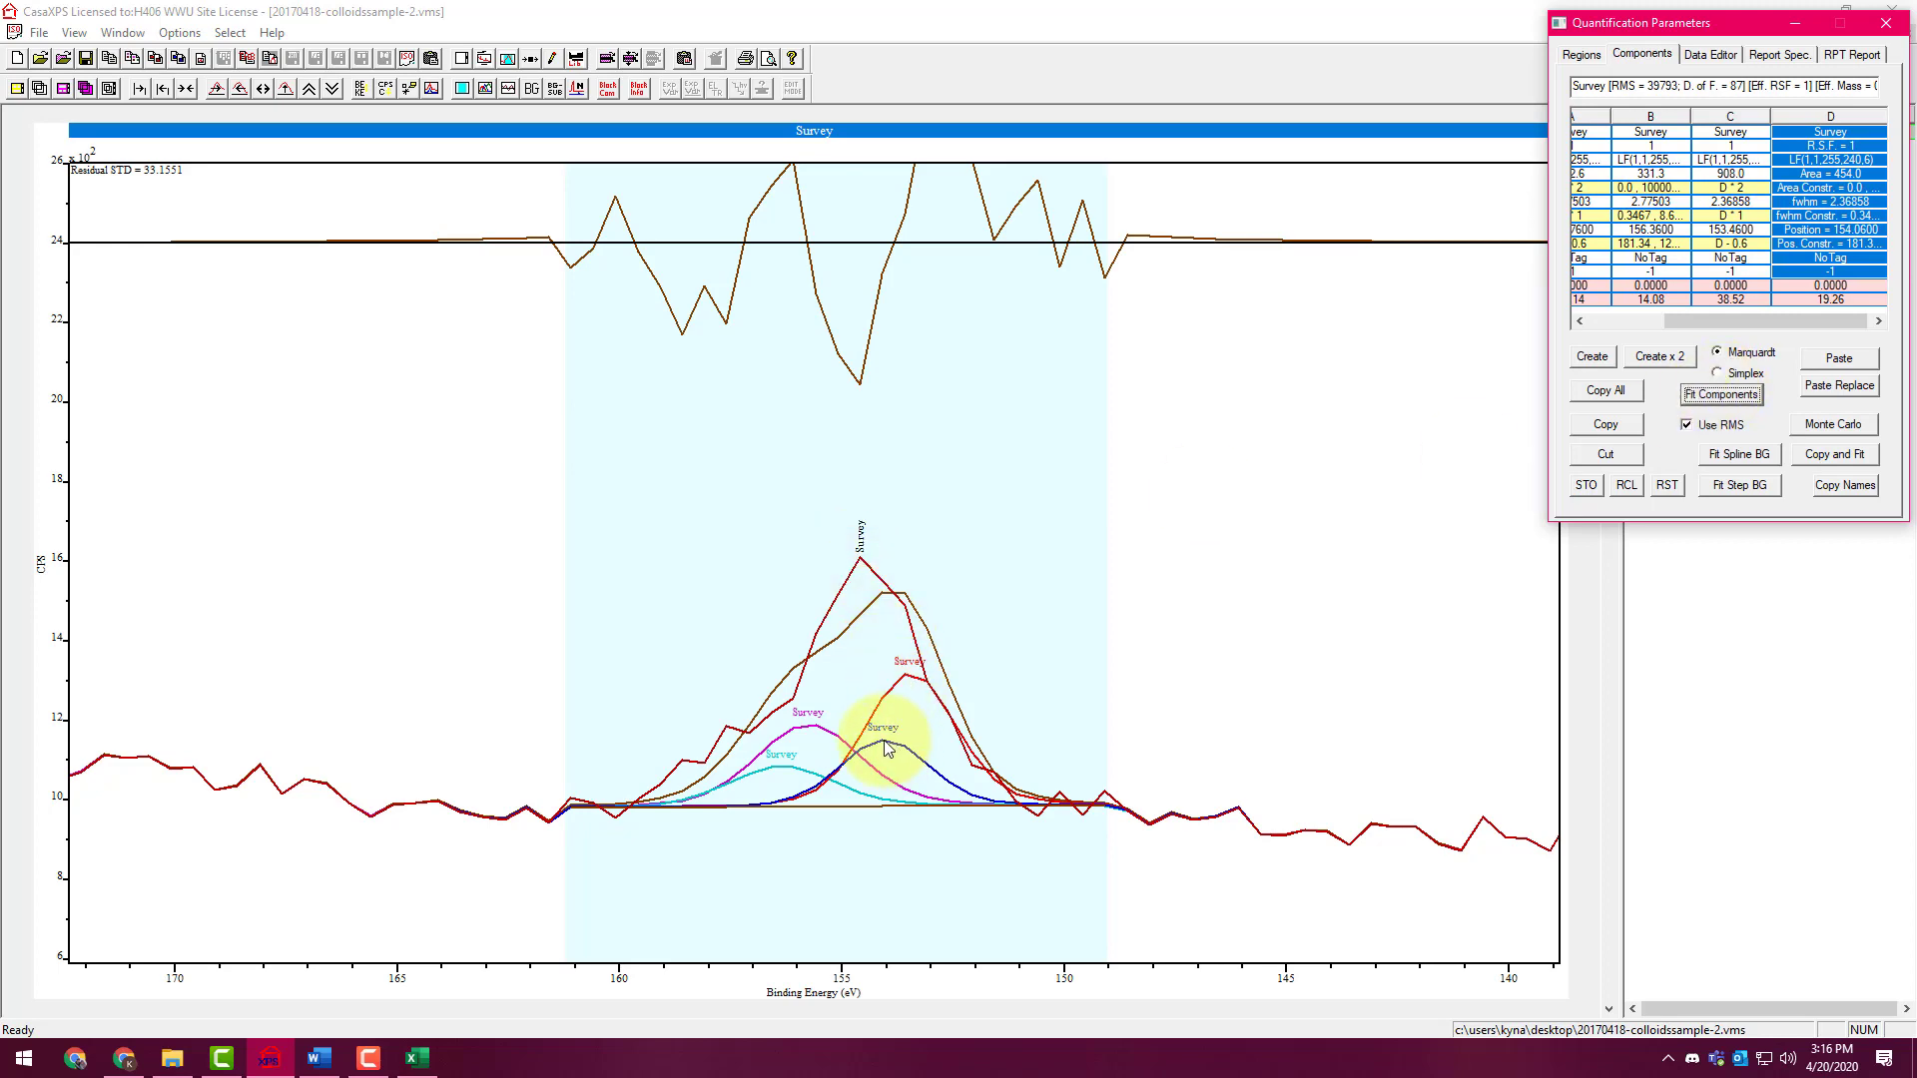
Enlarge the C/D doublet with D near 154.67 eV, shrink the A/B doublet with B near 156.95 eV, and refit repeatedly
left_click_drag(886, 749, 927, 616)
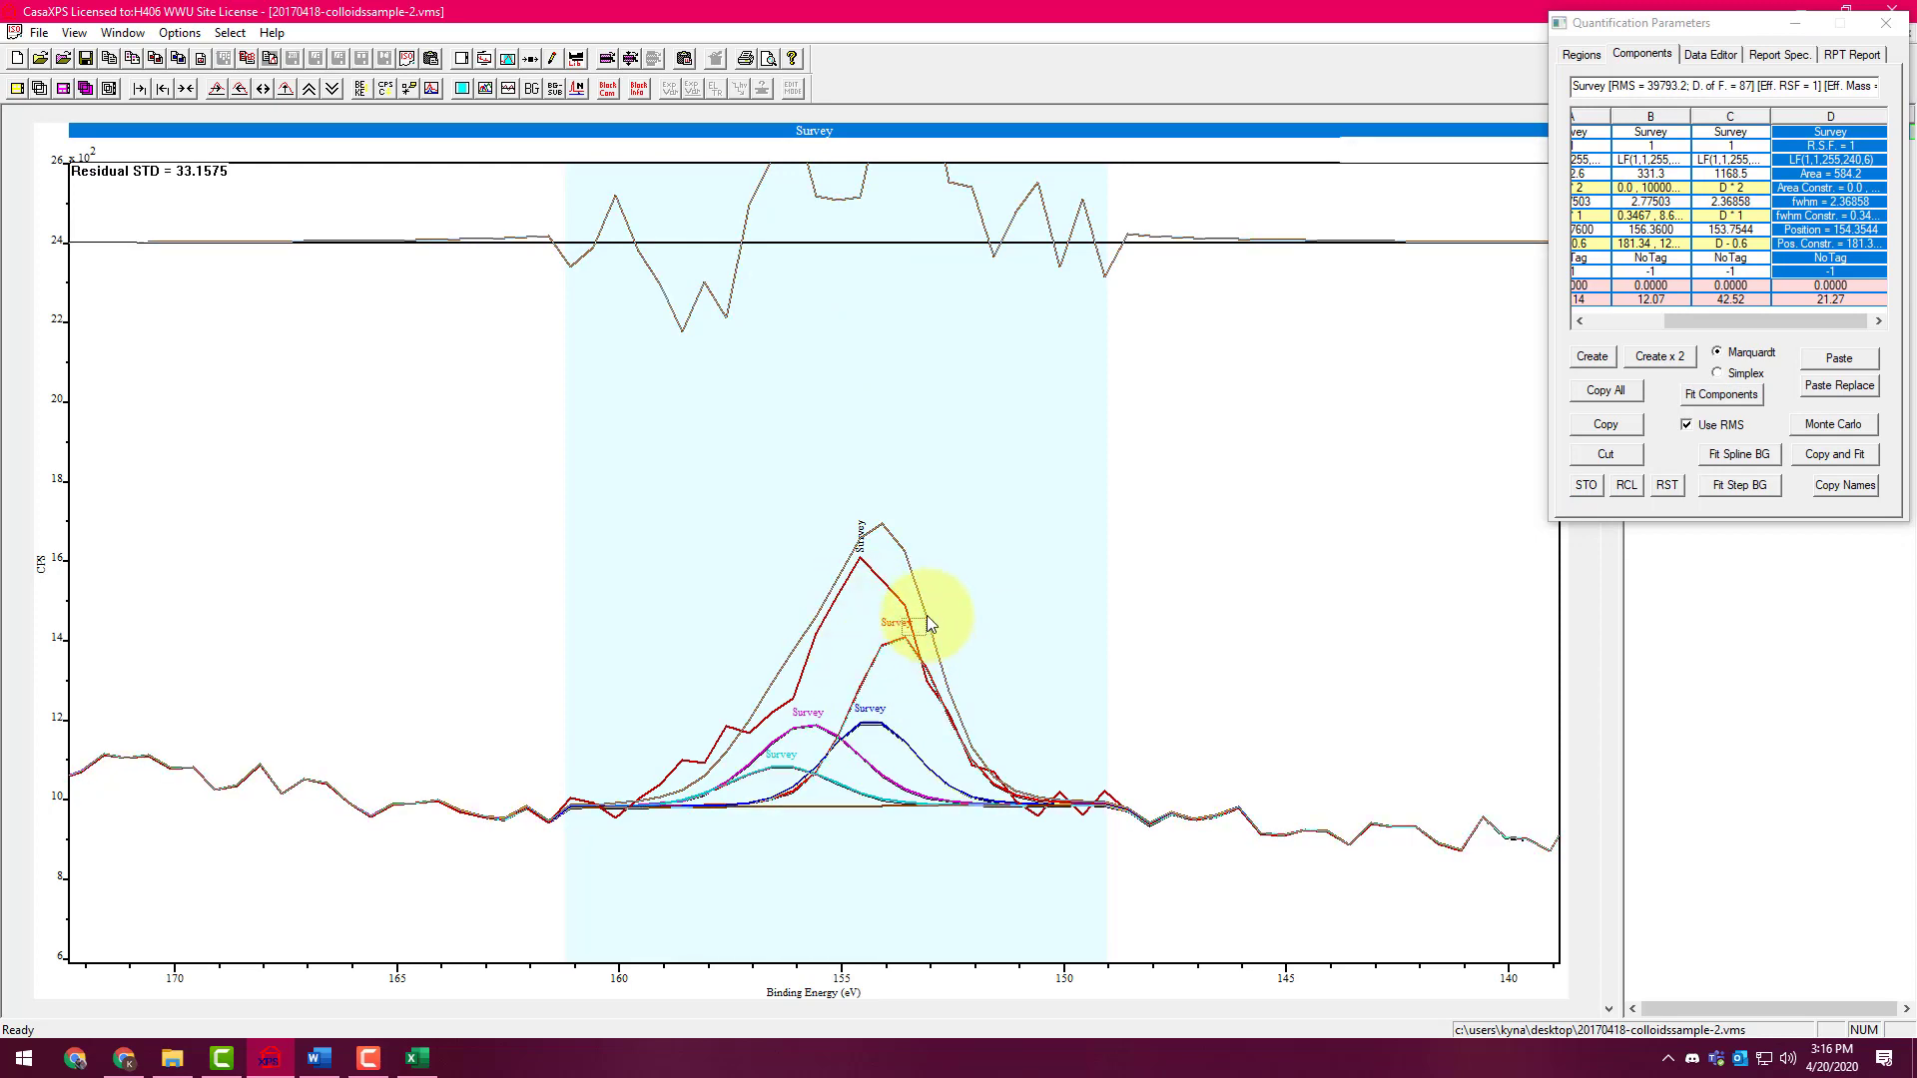
left_click(884, 712)
left_click_drag(877, 728, 770, 779)
left_click_drag(867, 728, 861, 715)
left_click(1706, 395)
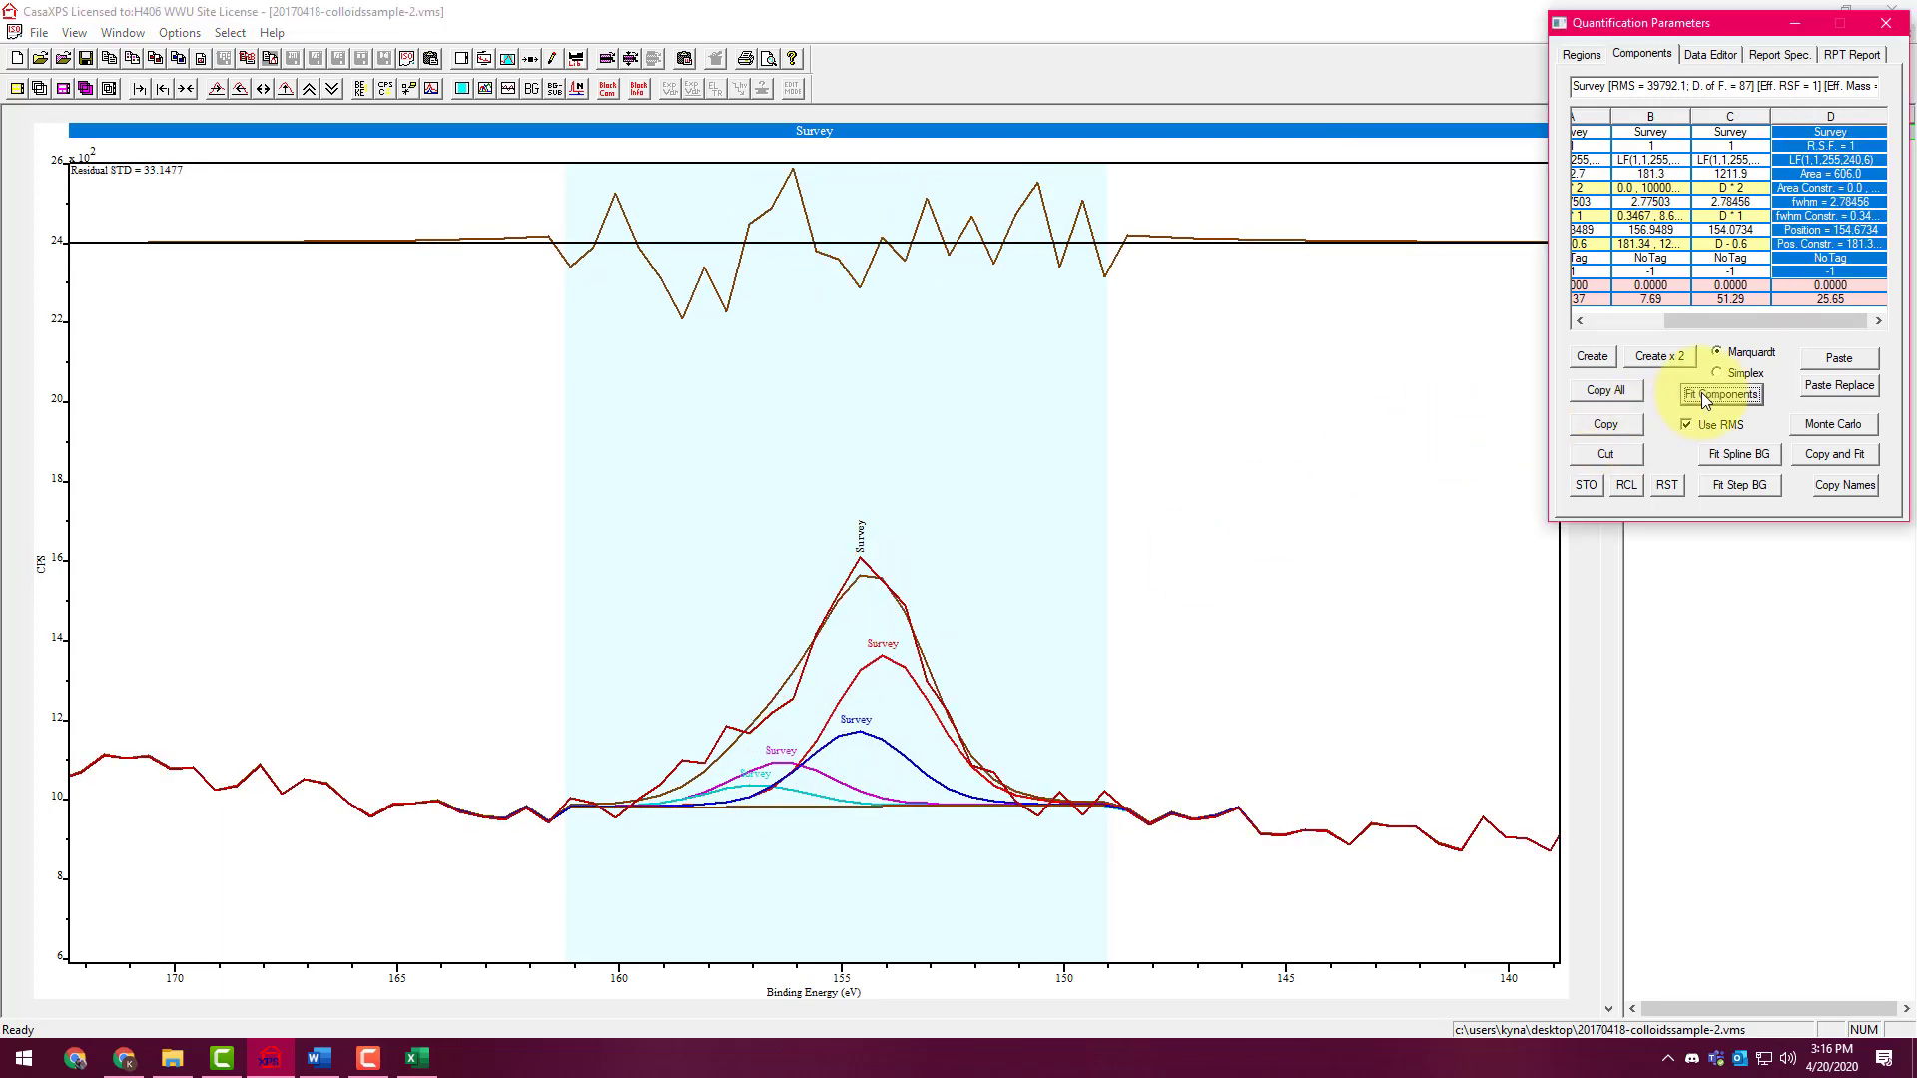
left_click(1706, 395)
left_click(1706, 396)
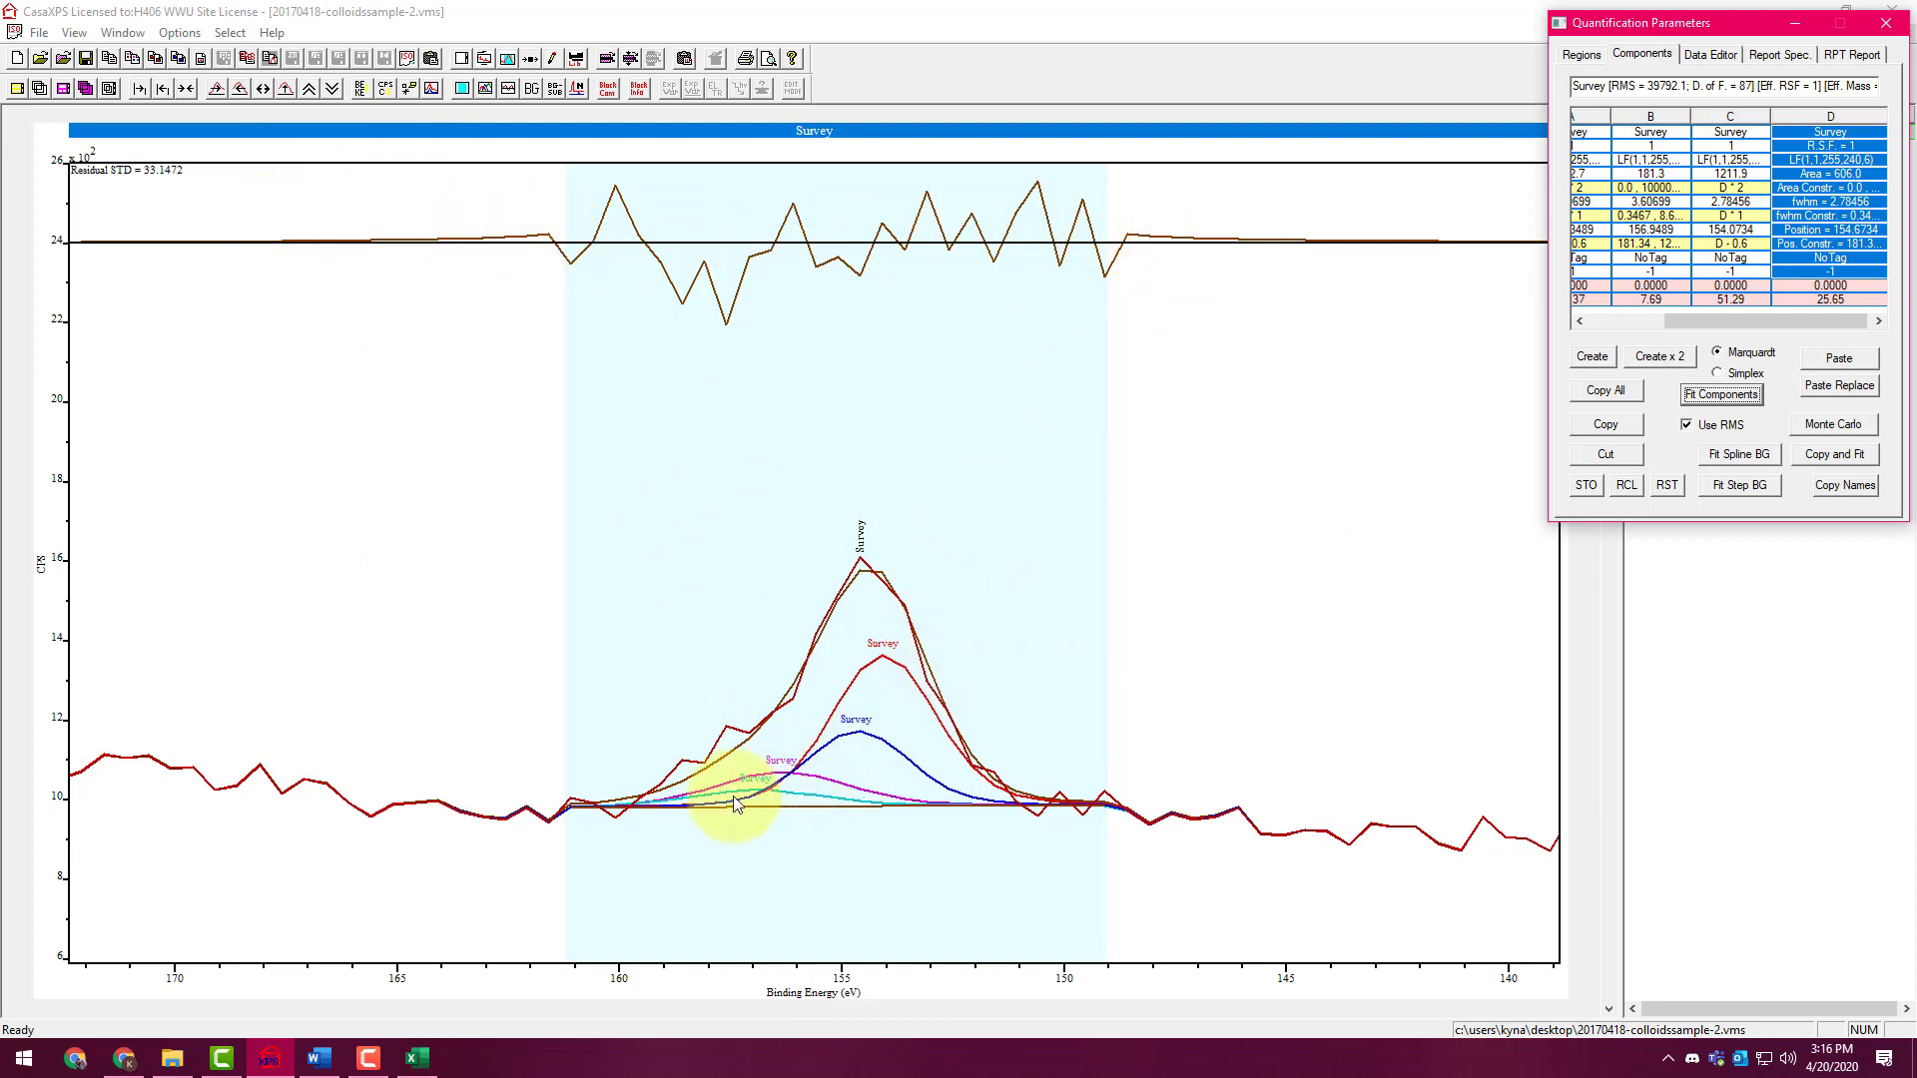
Review the constraints, positions and concentrations of components A to D, and display the full survey spectrum
left_click_drag(1818, 321, 1706, 355)
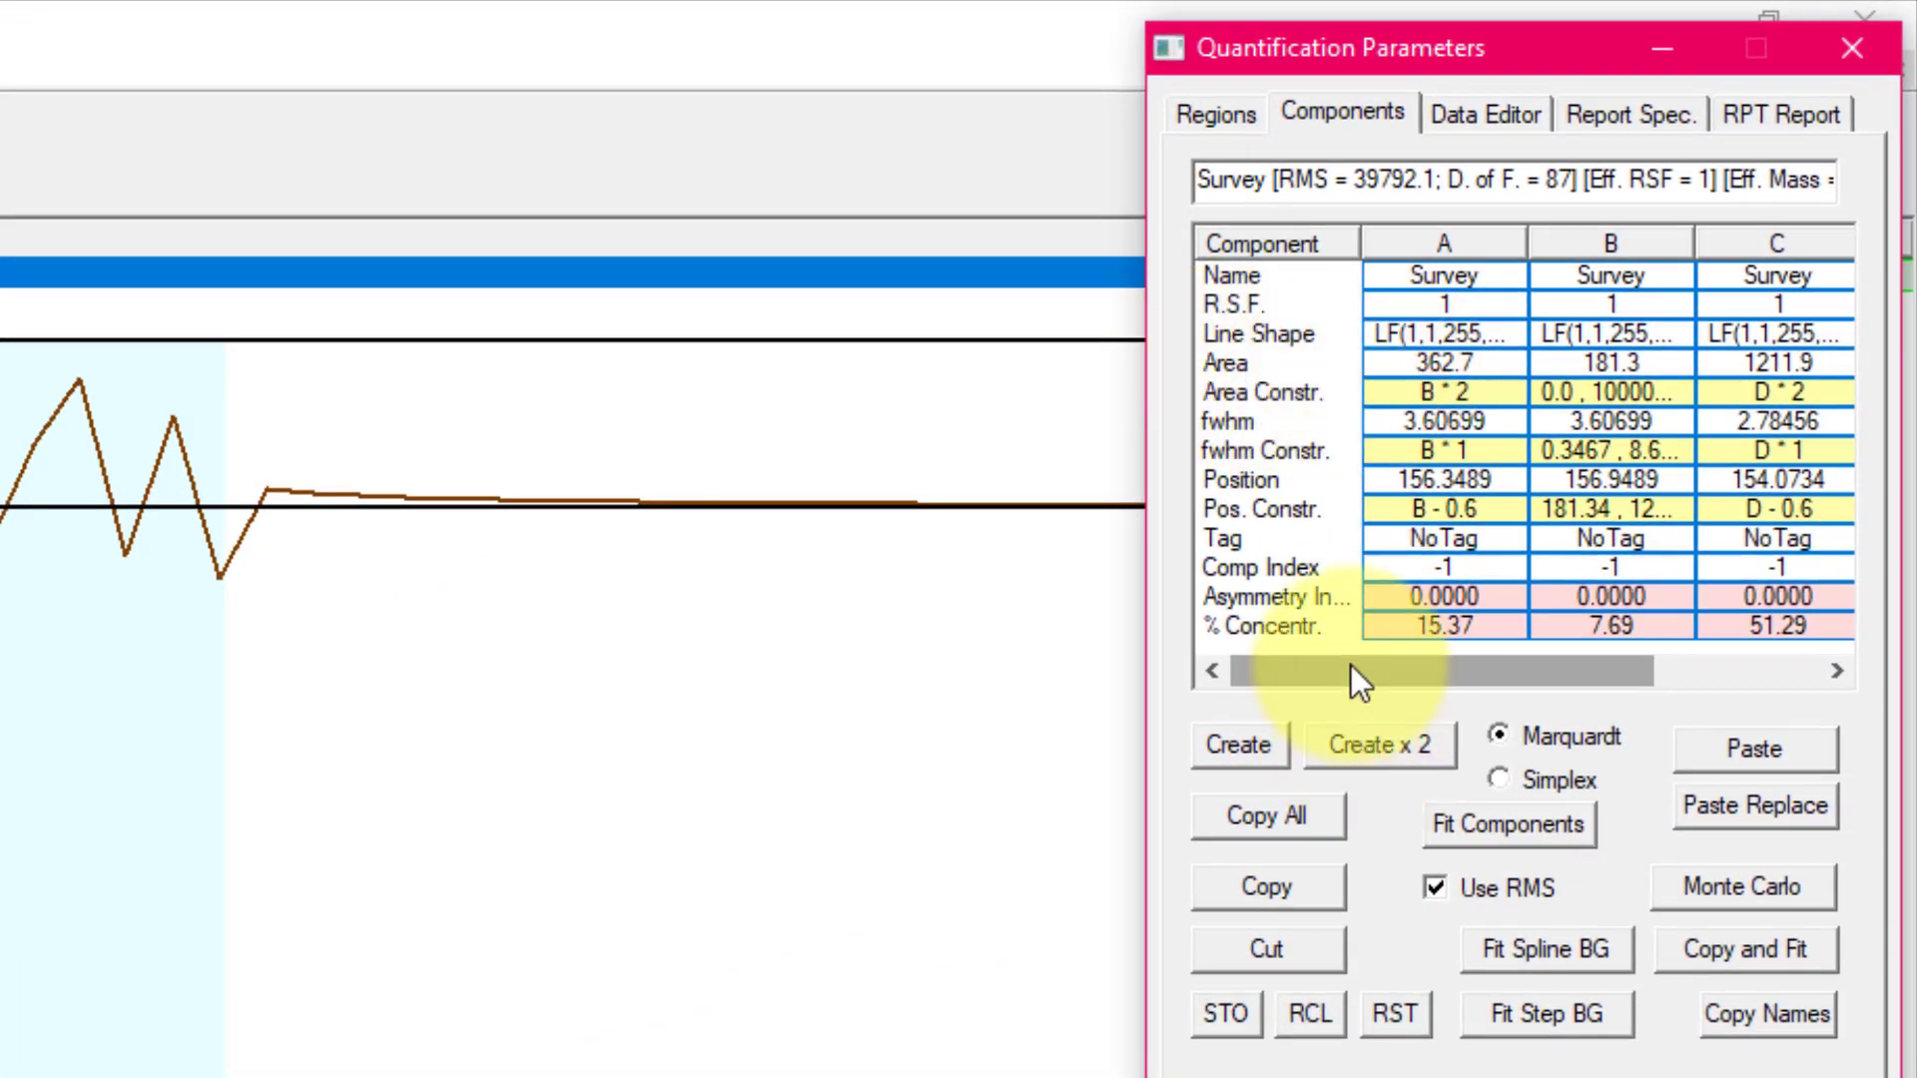
left_click_drag(1350, 666, 1487, 647)
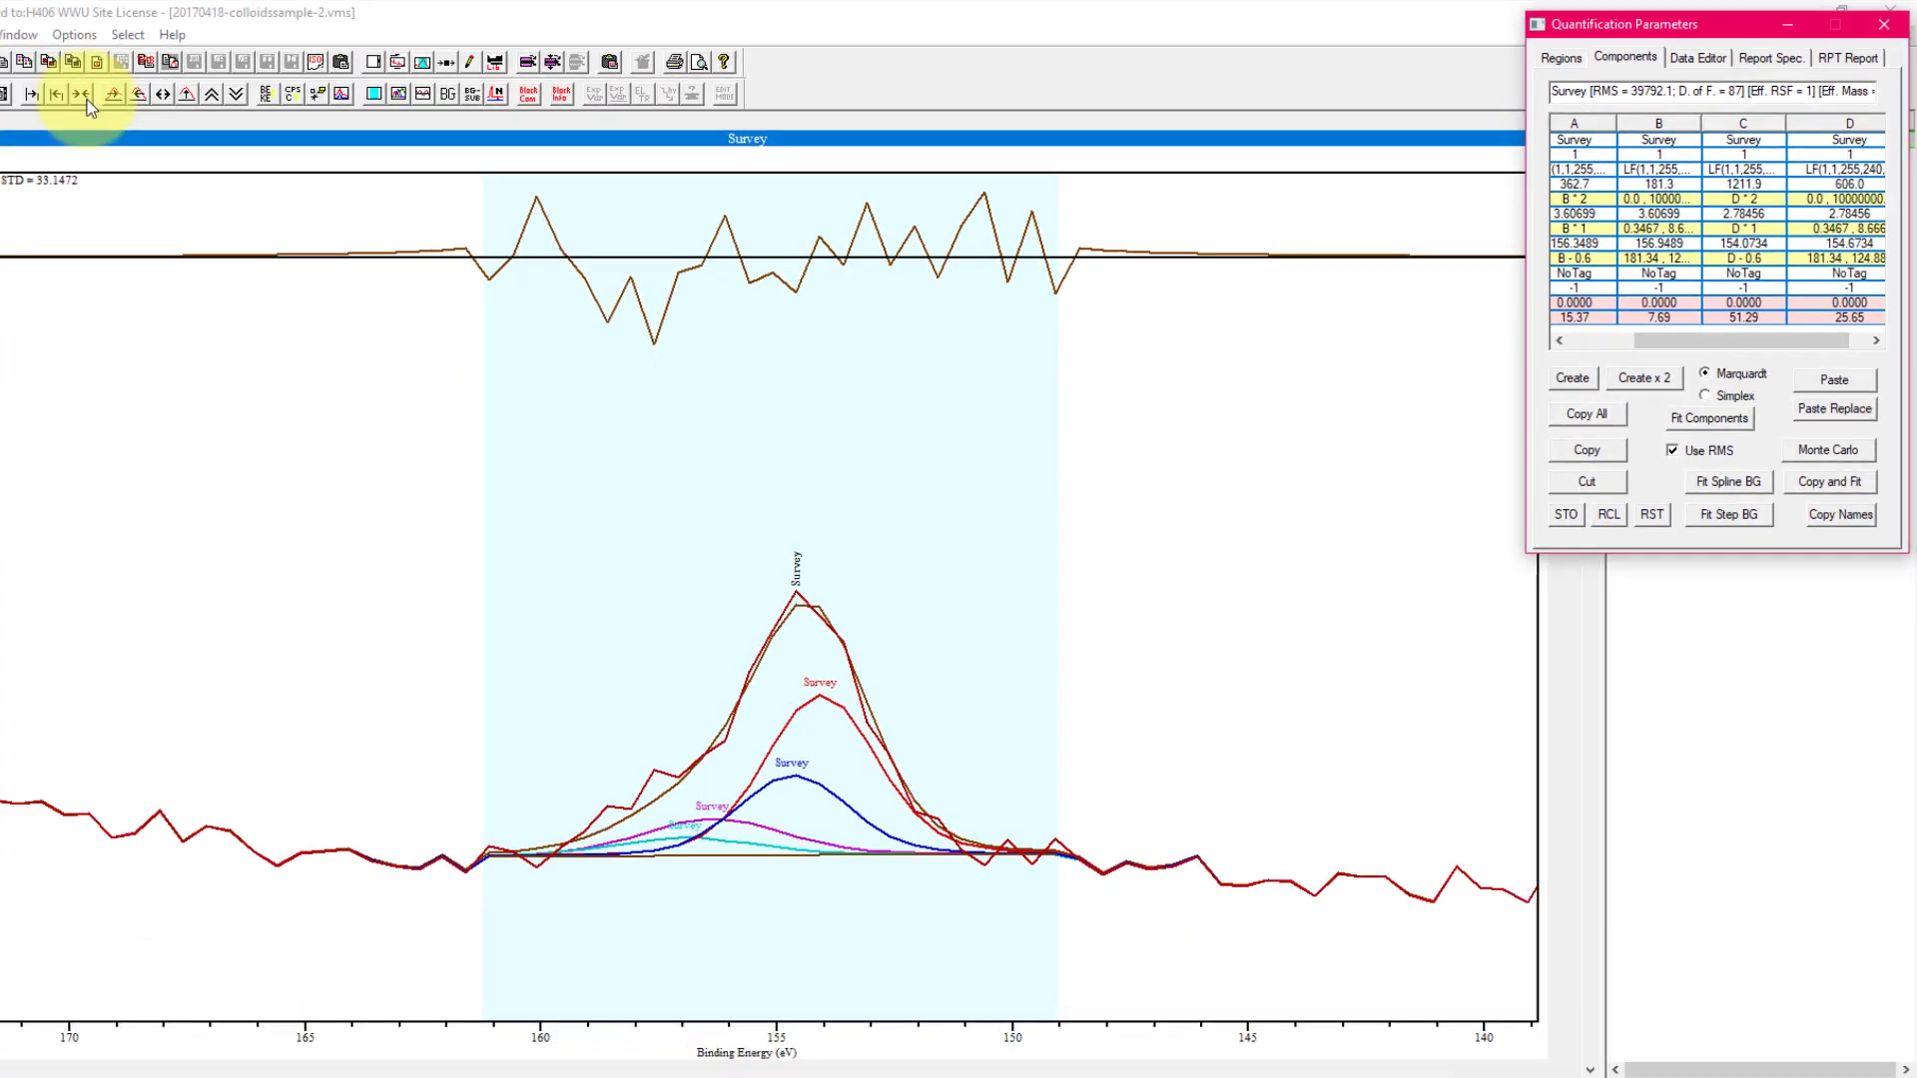
left_click(189, 91)
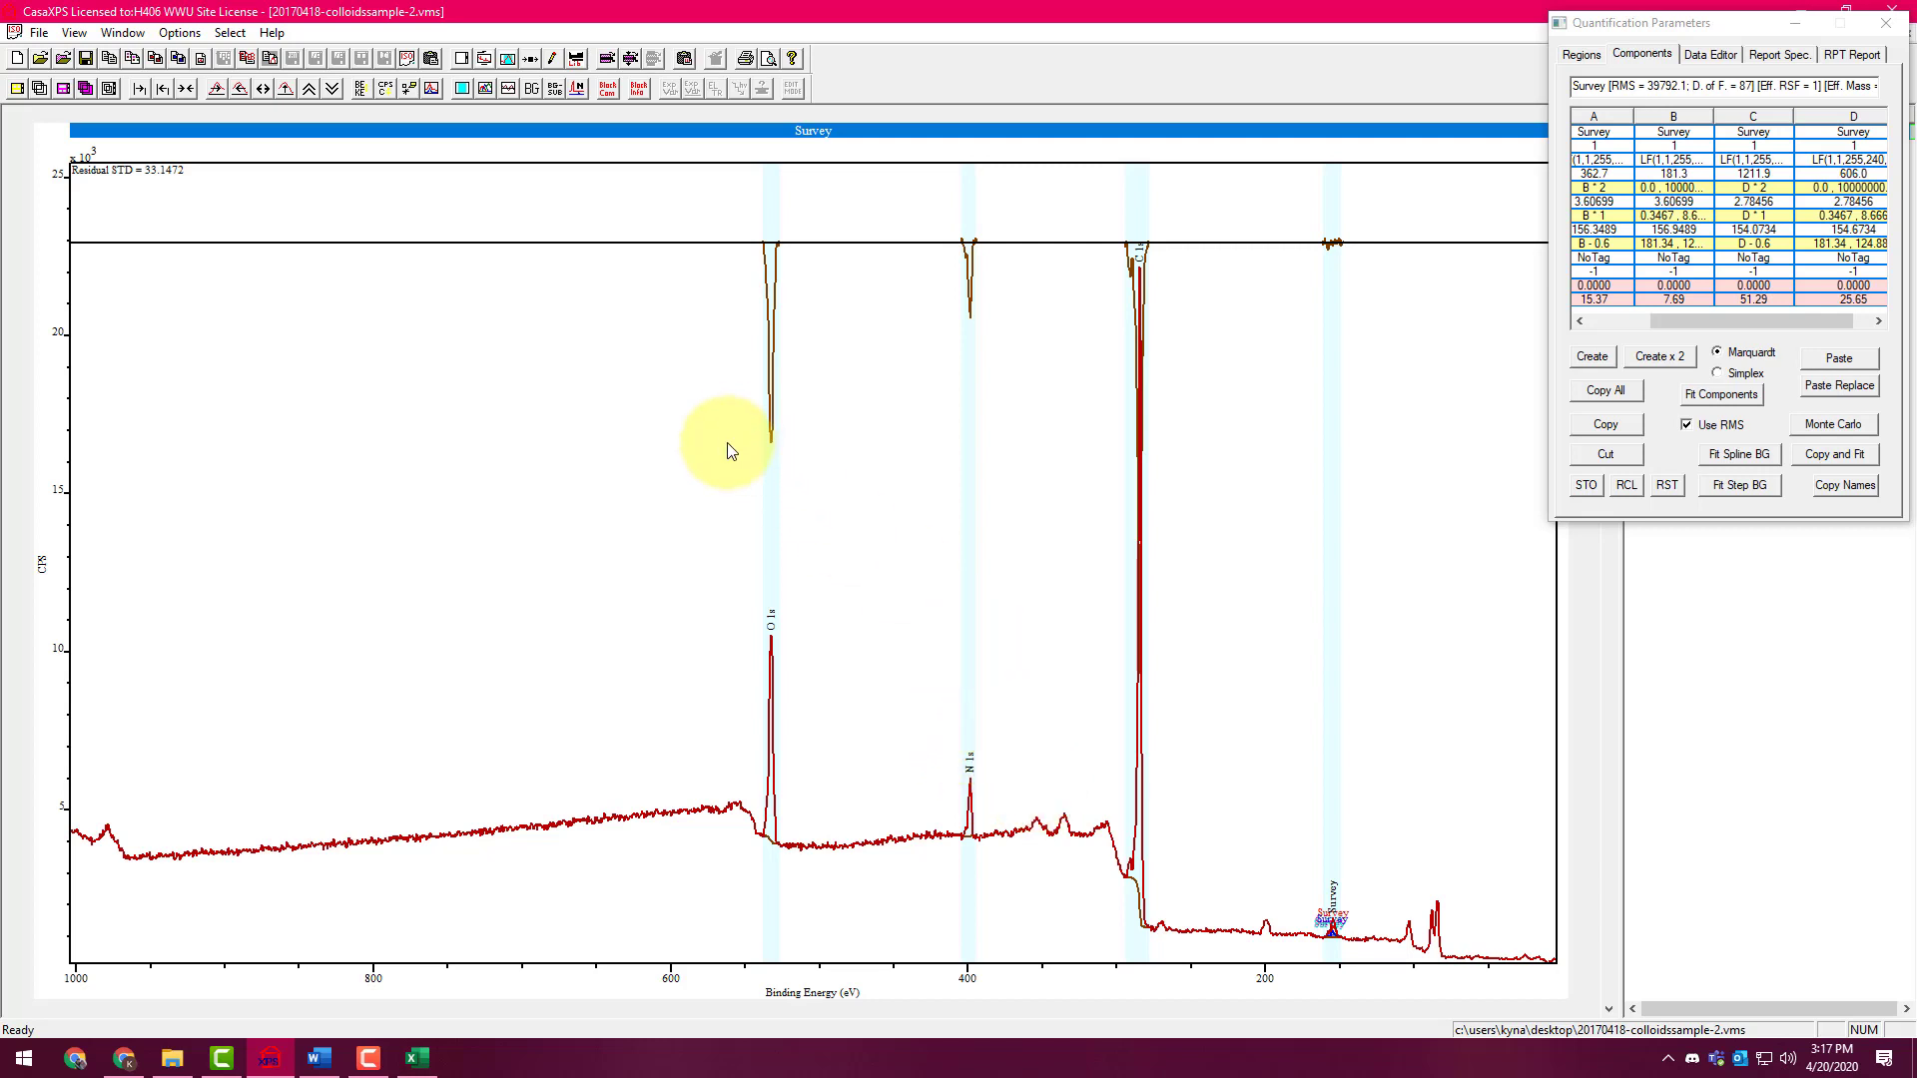
Overlay the gold (Au) line markers from the element library's periodic table on the survey spectrum
left_click(580, 58)
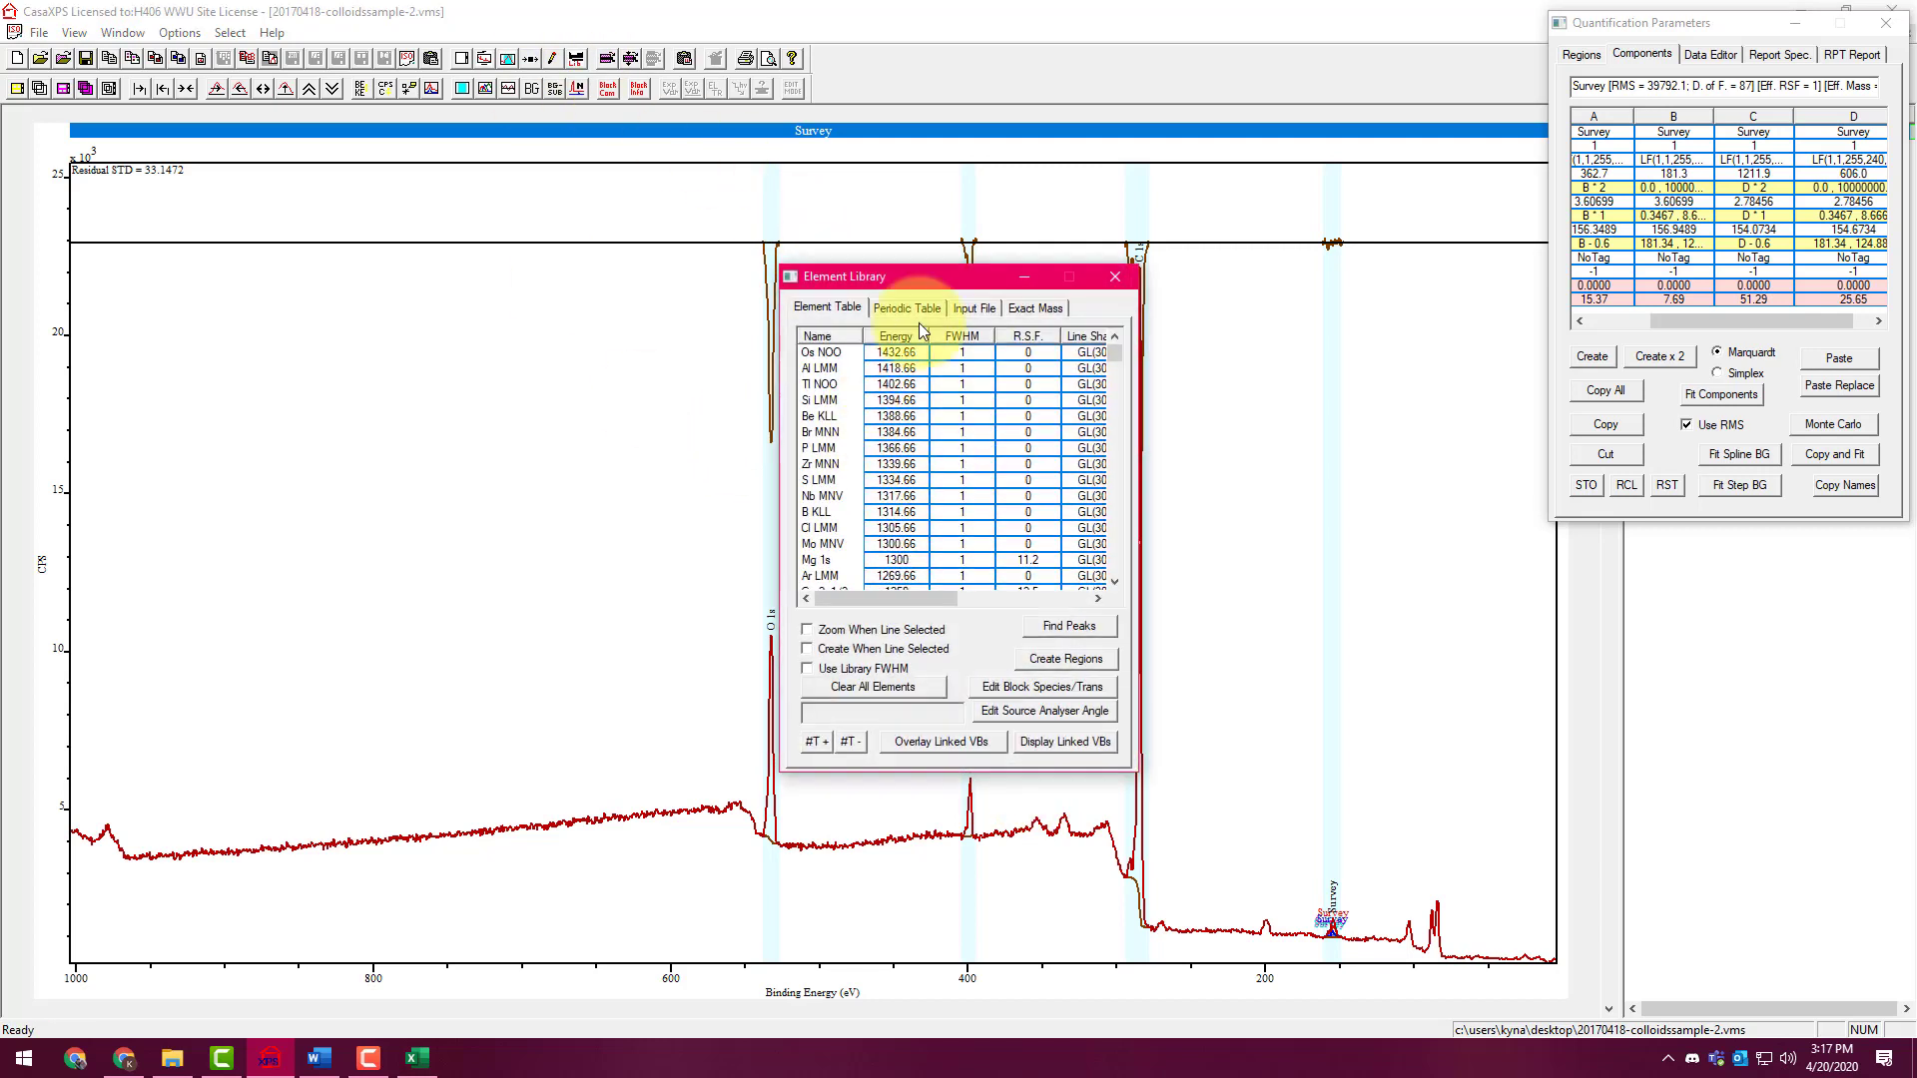
left_click(906, 309)
left_click(981, 434)
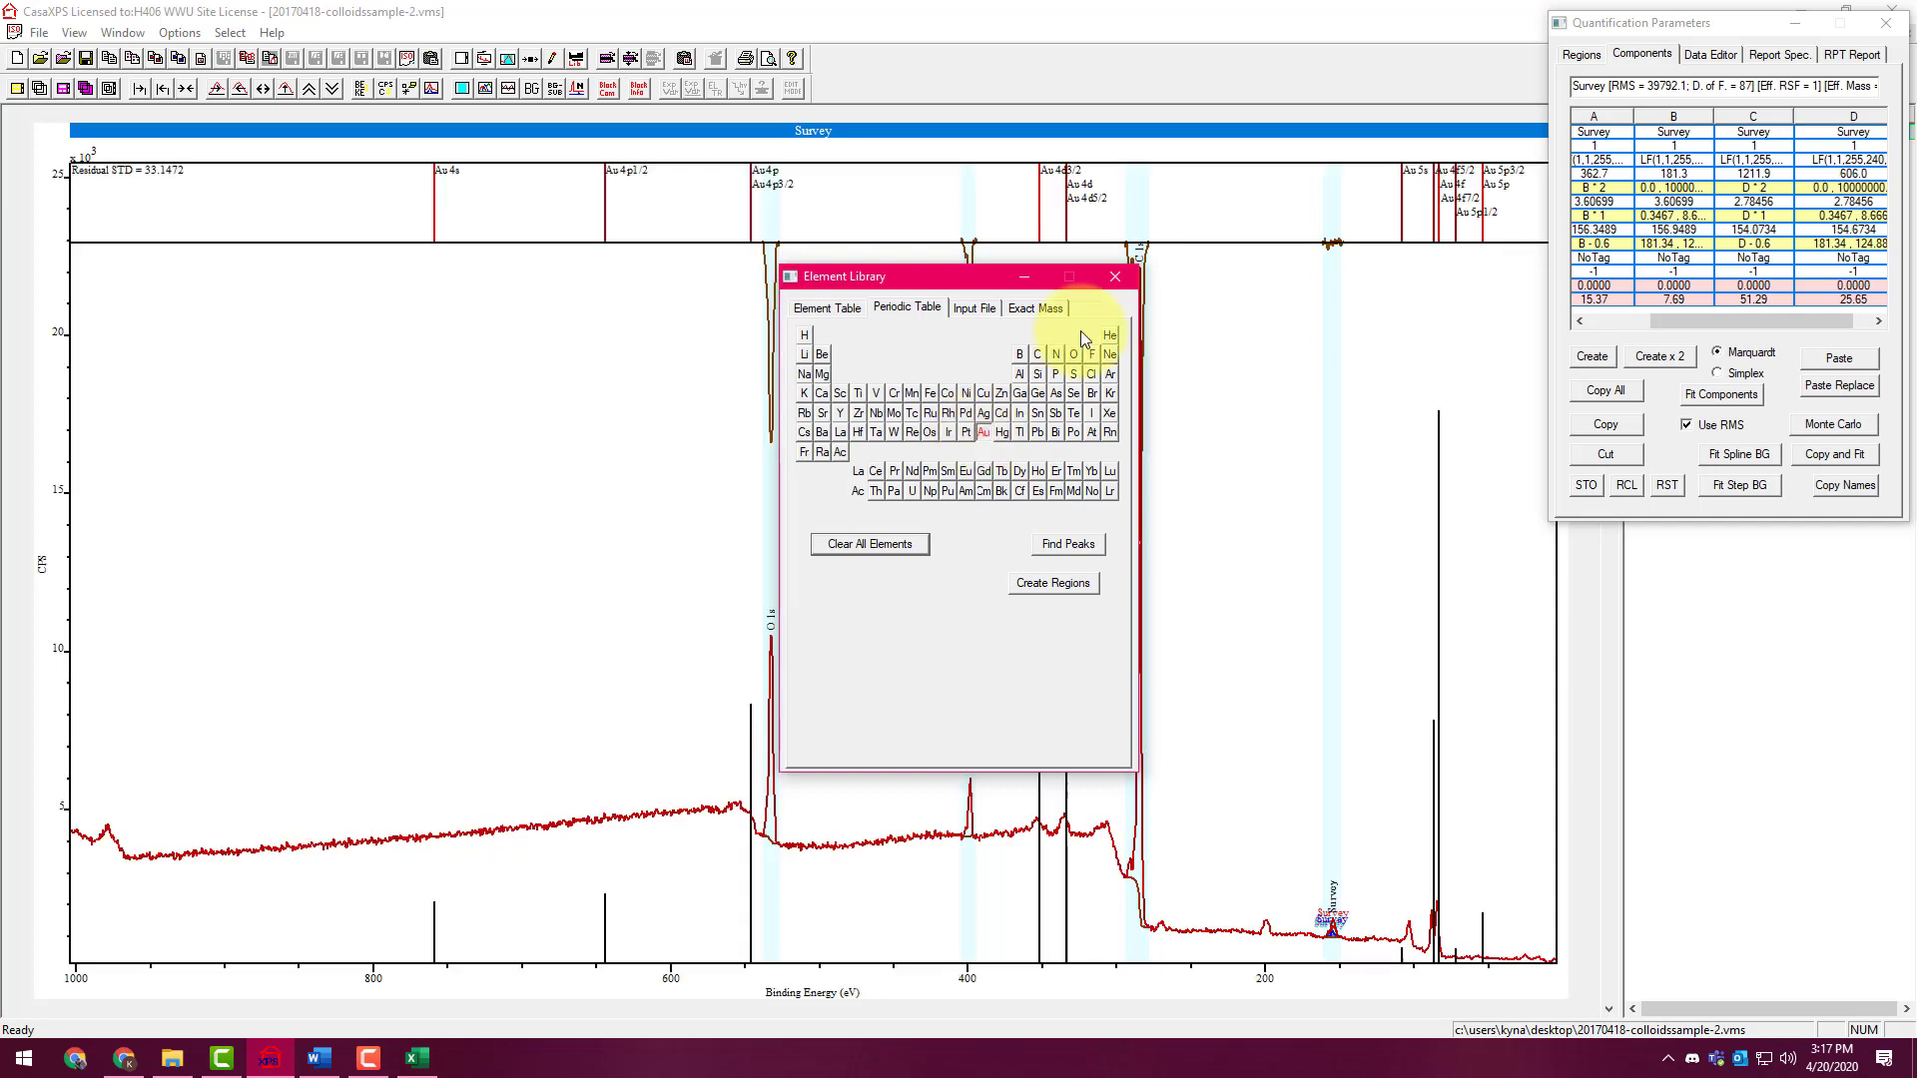
left_click(1115, 277)
Examine the Au 4d line positions in an enlarged part of the survey, and the peak areas in the Excel table
left_click_drag(1176, 855, 1284, 920)
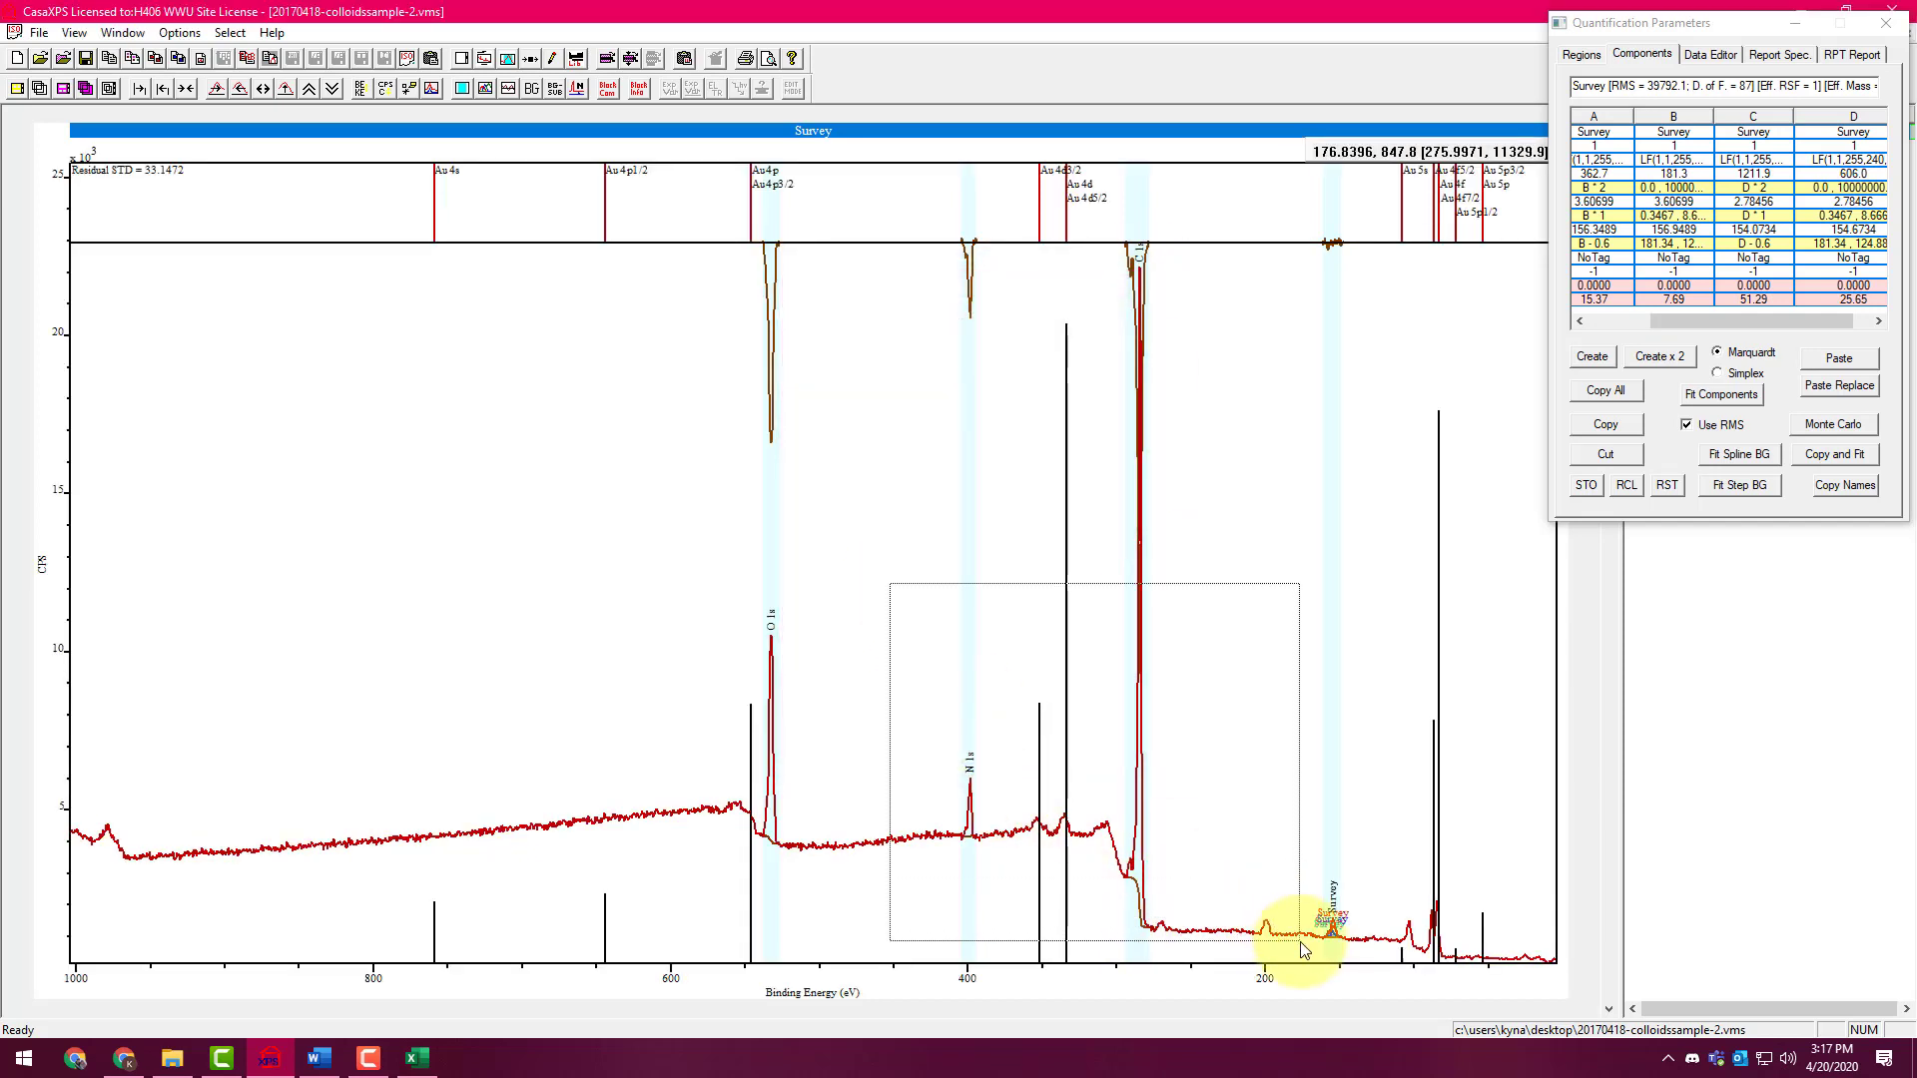
left_click(1219, 886)
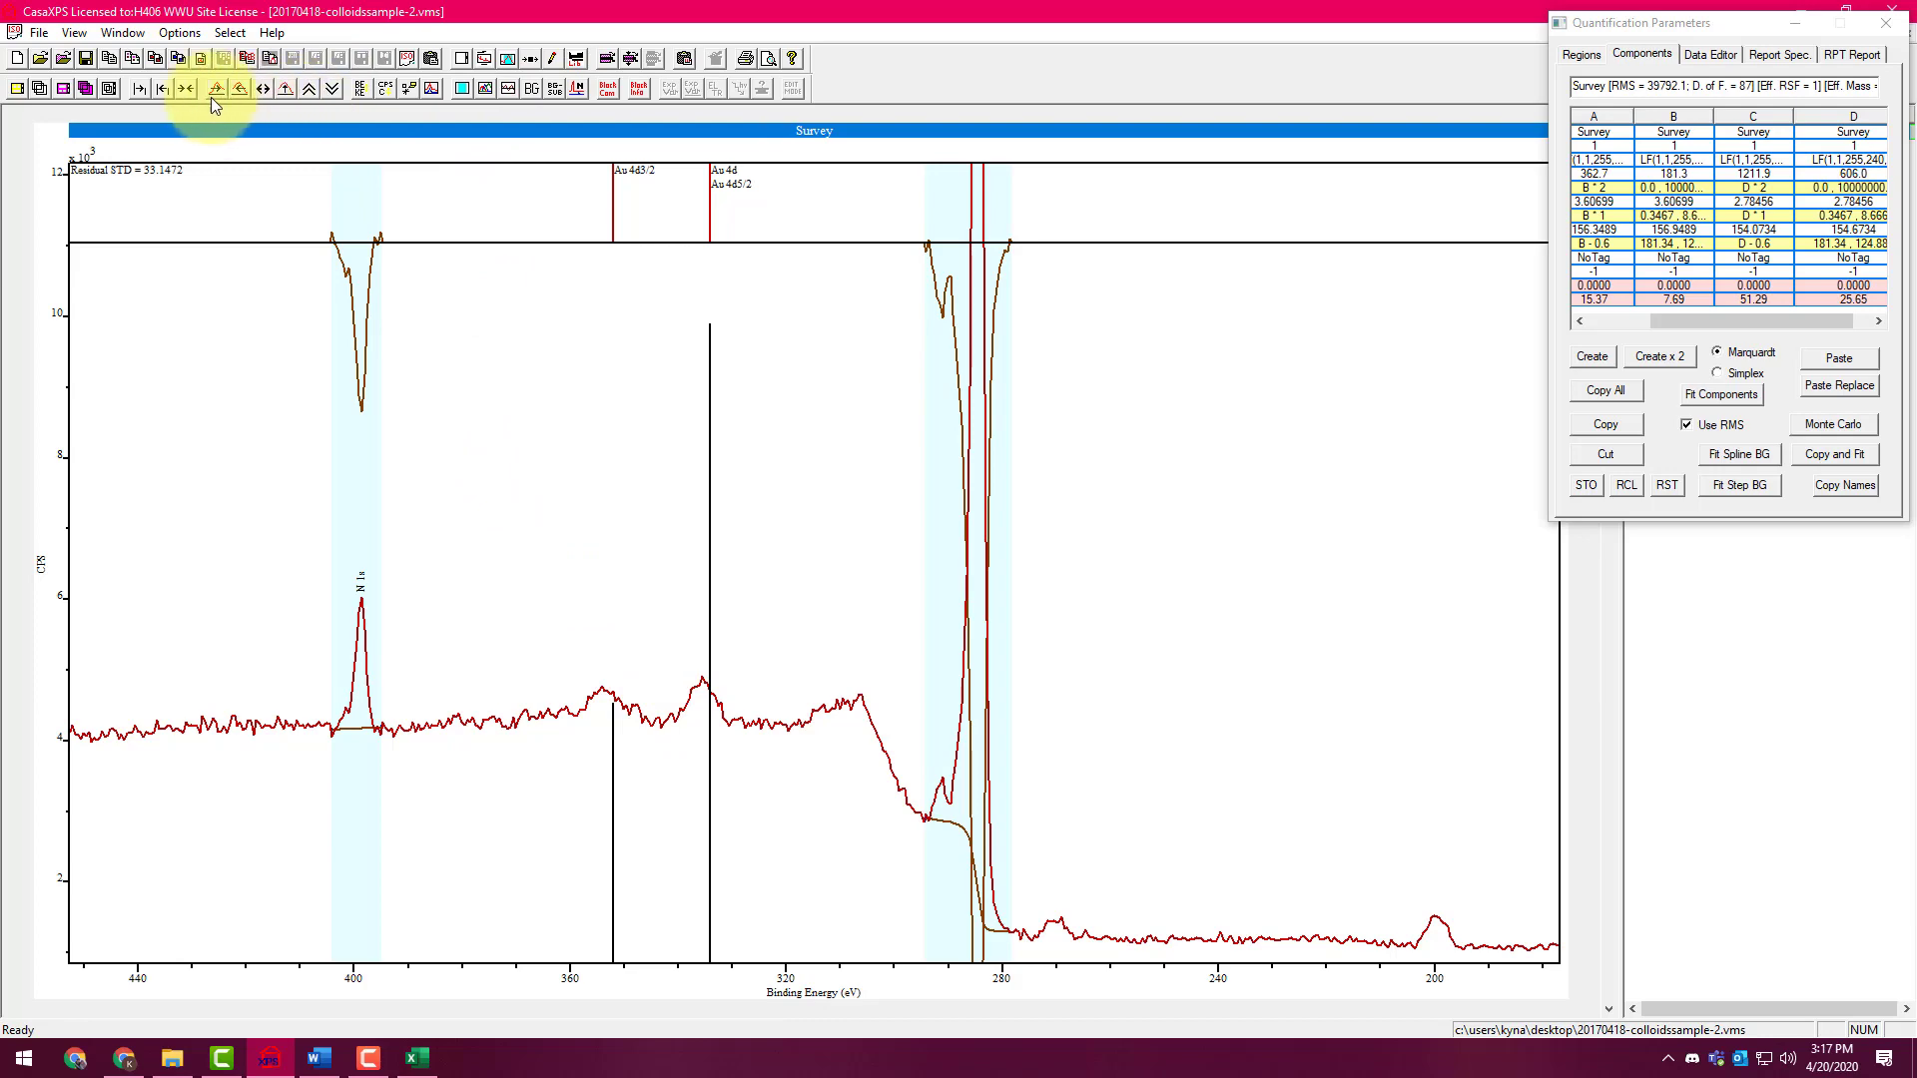
left_click(185, 87)
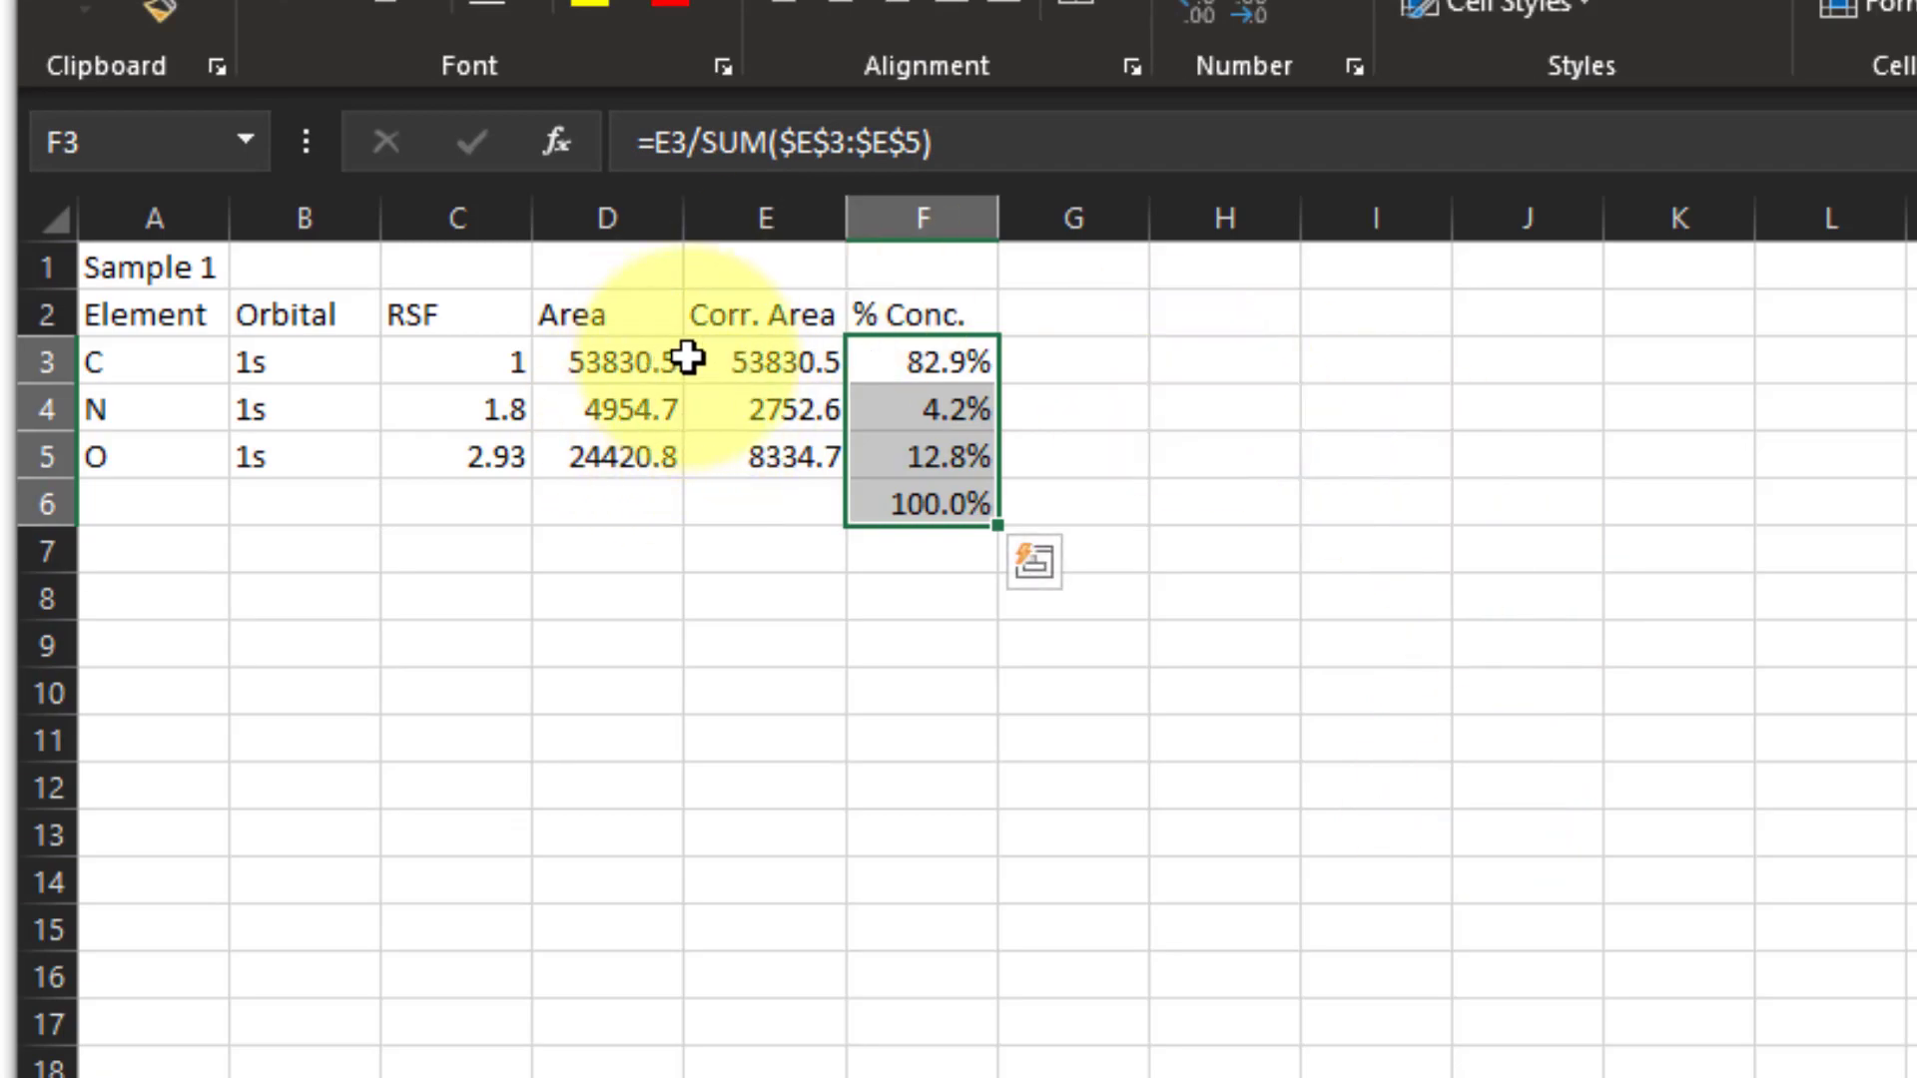
left_click_drag(642, 372, 642, 453)
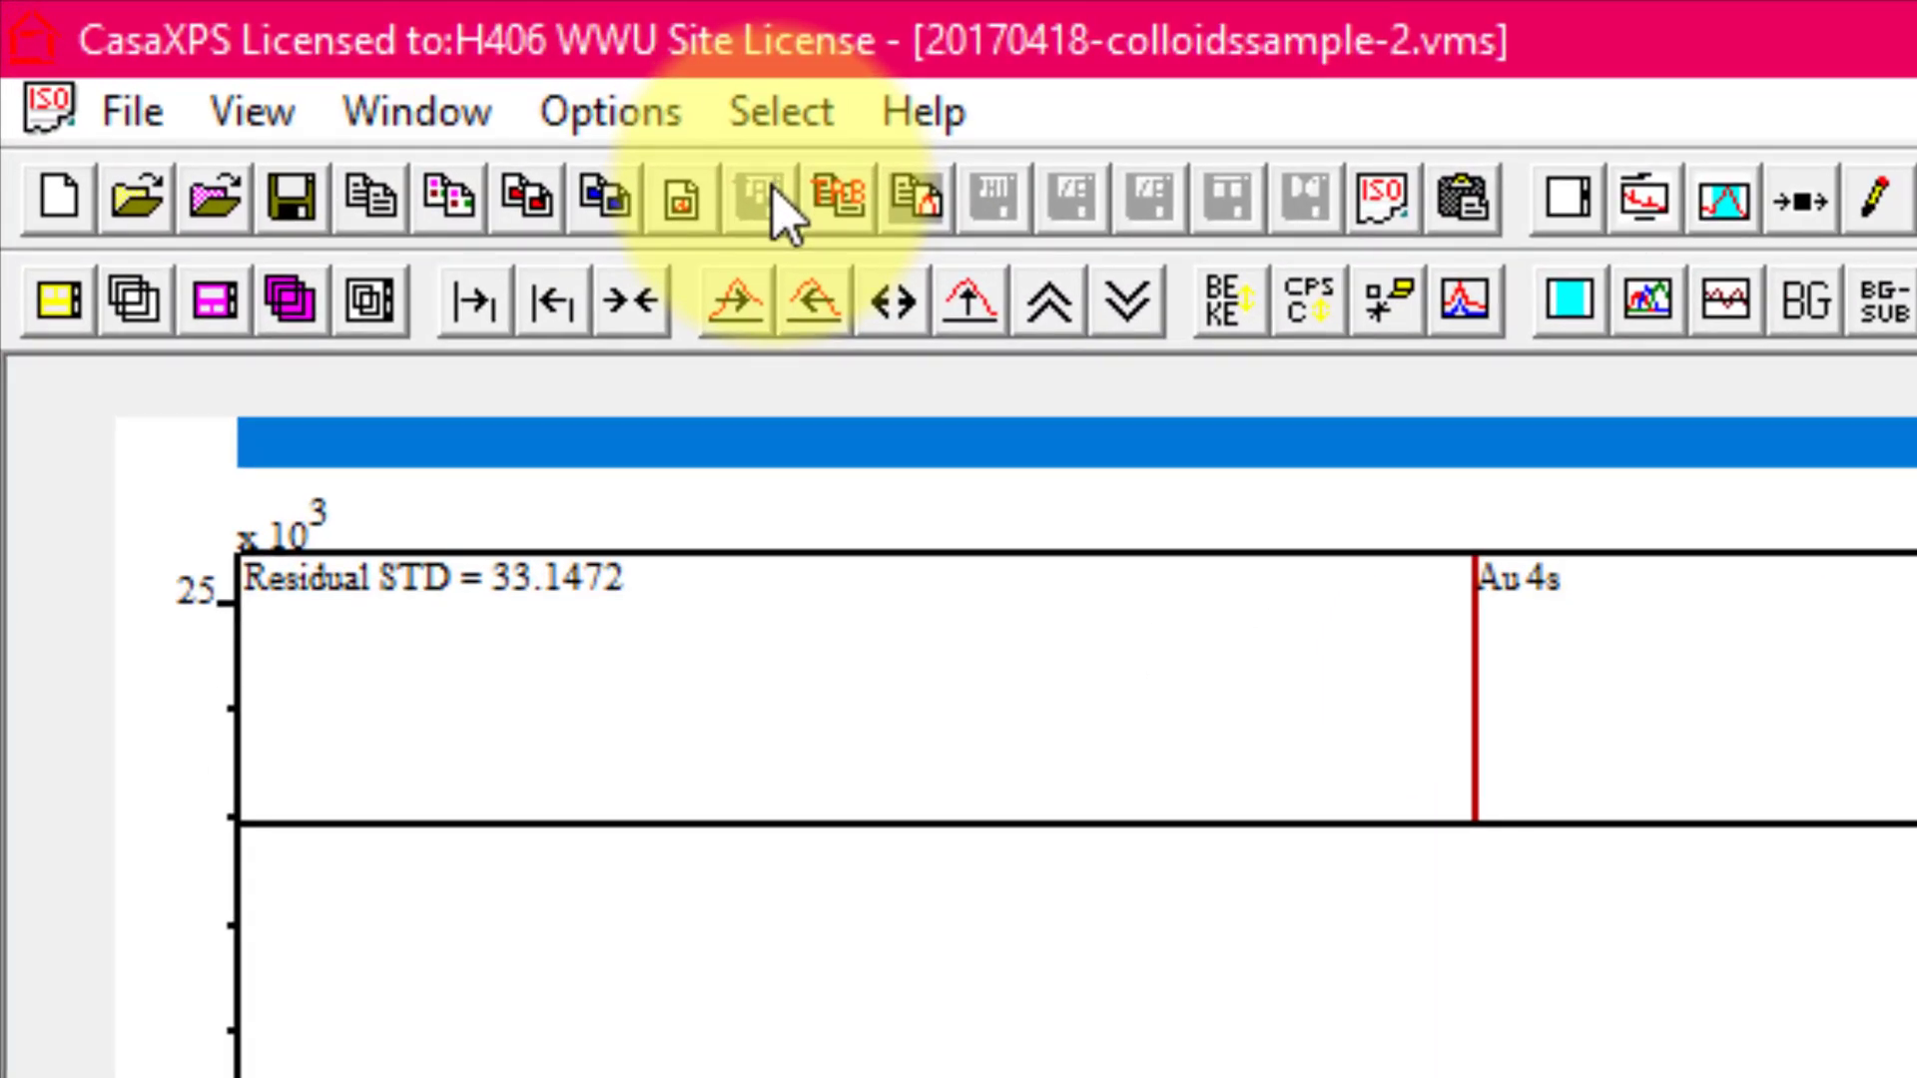
Export the survey spectrum's data as text and copy all of it to the clipboard
left_click(837, 194)
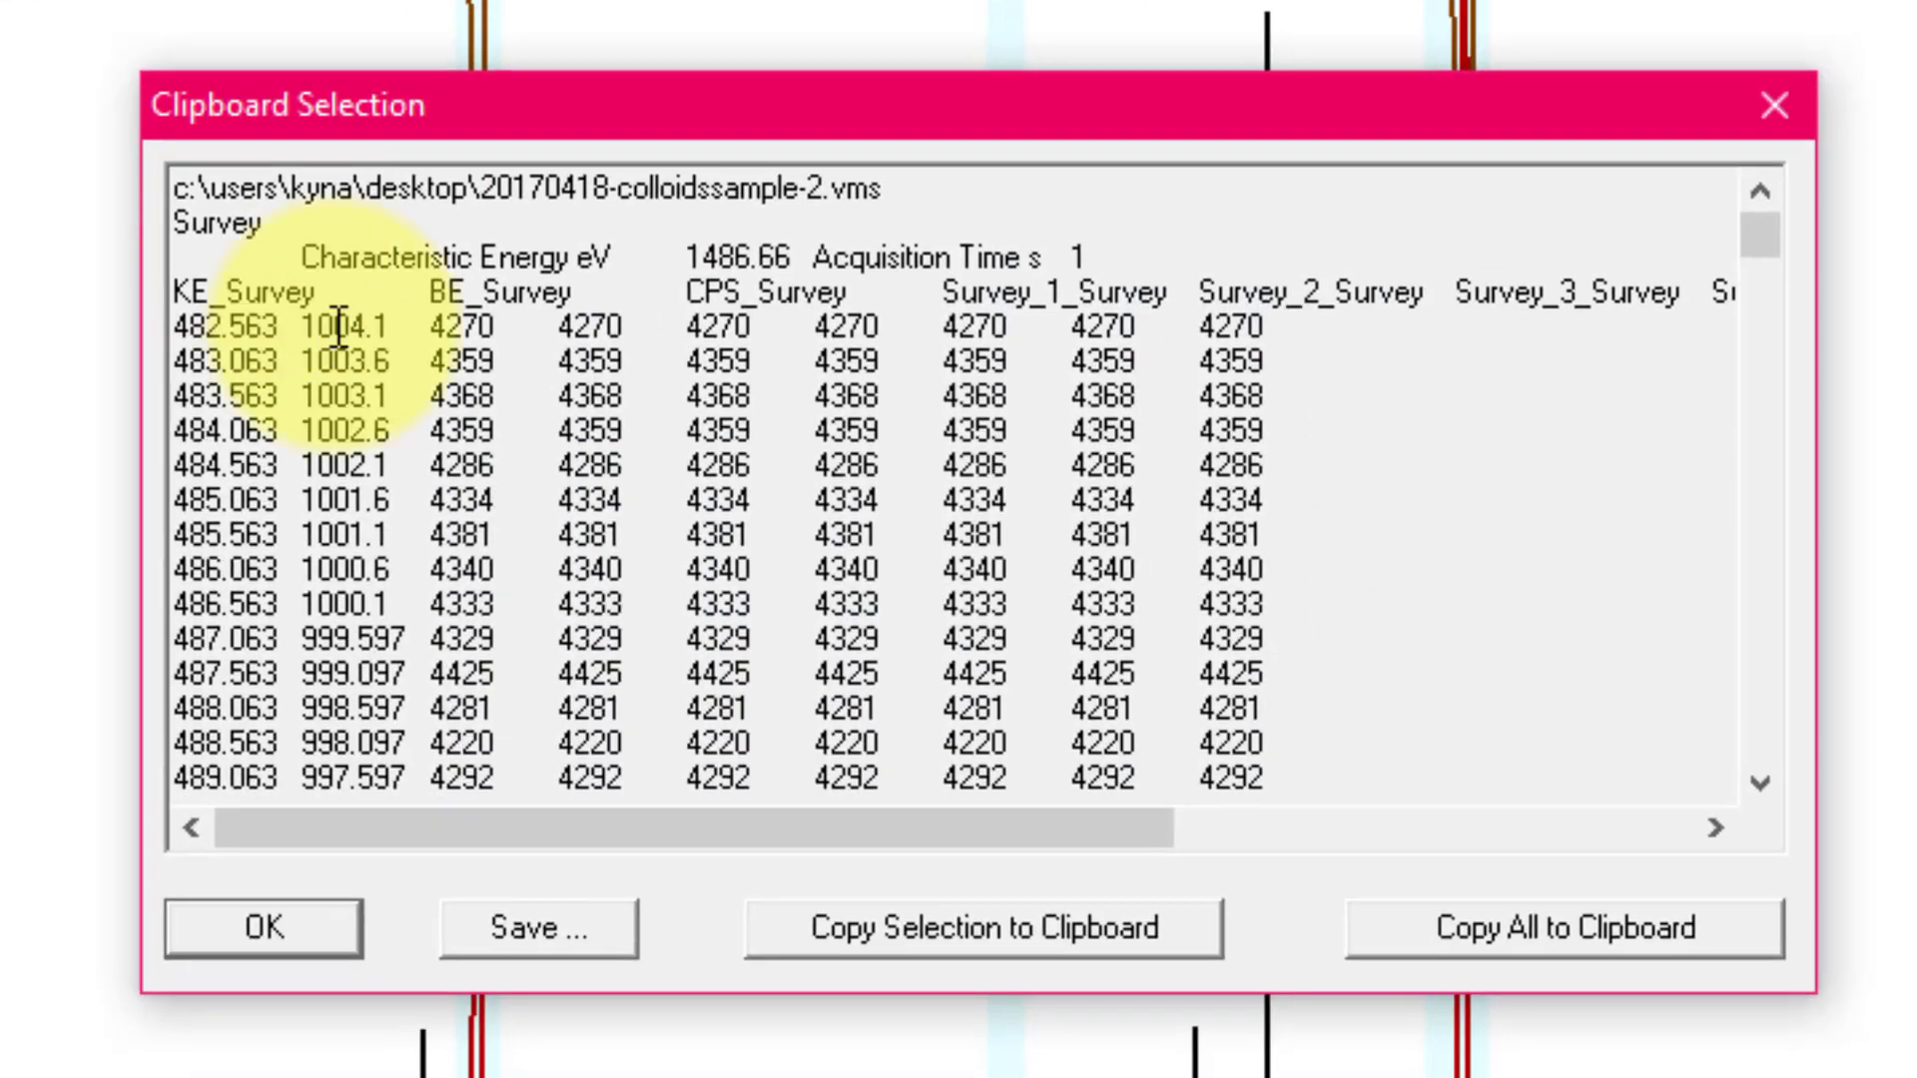
scroll(673, 585, "down", 2)
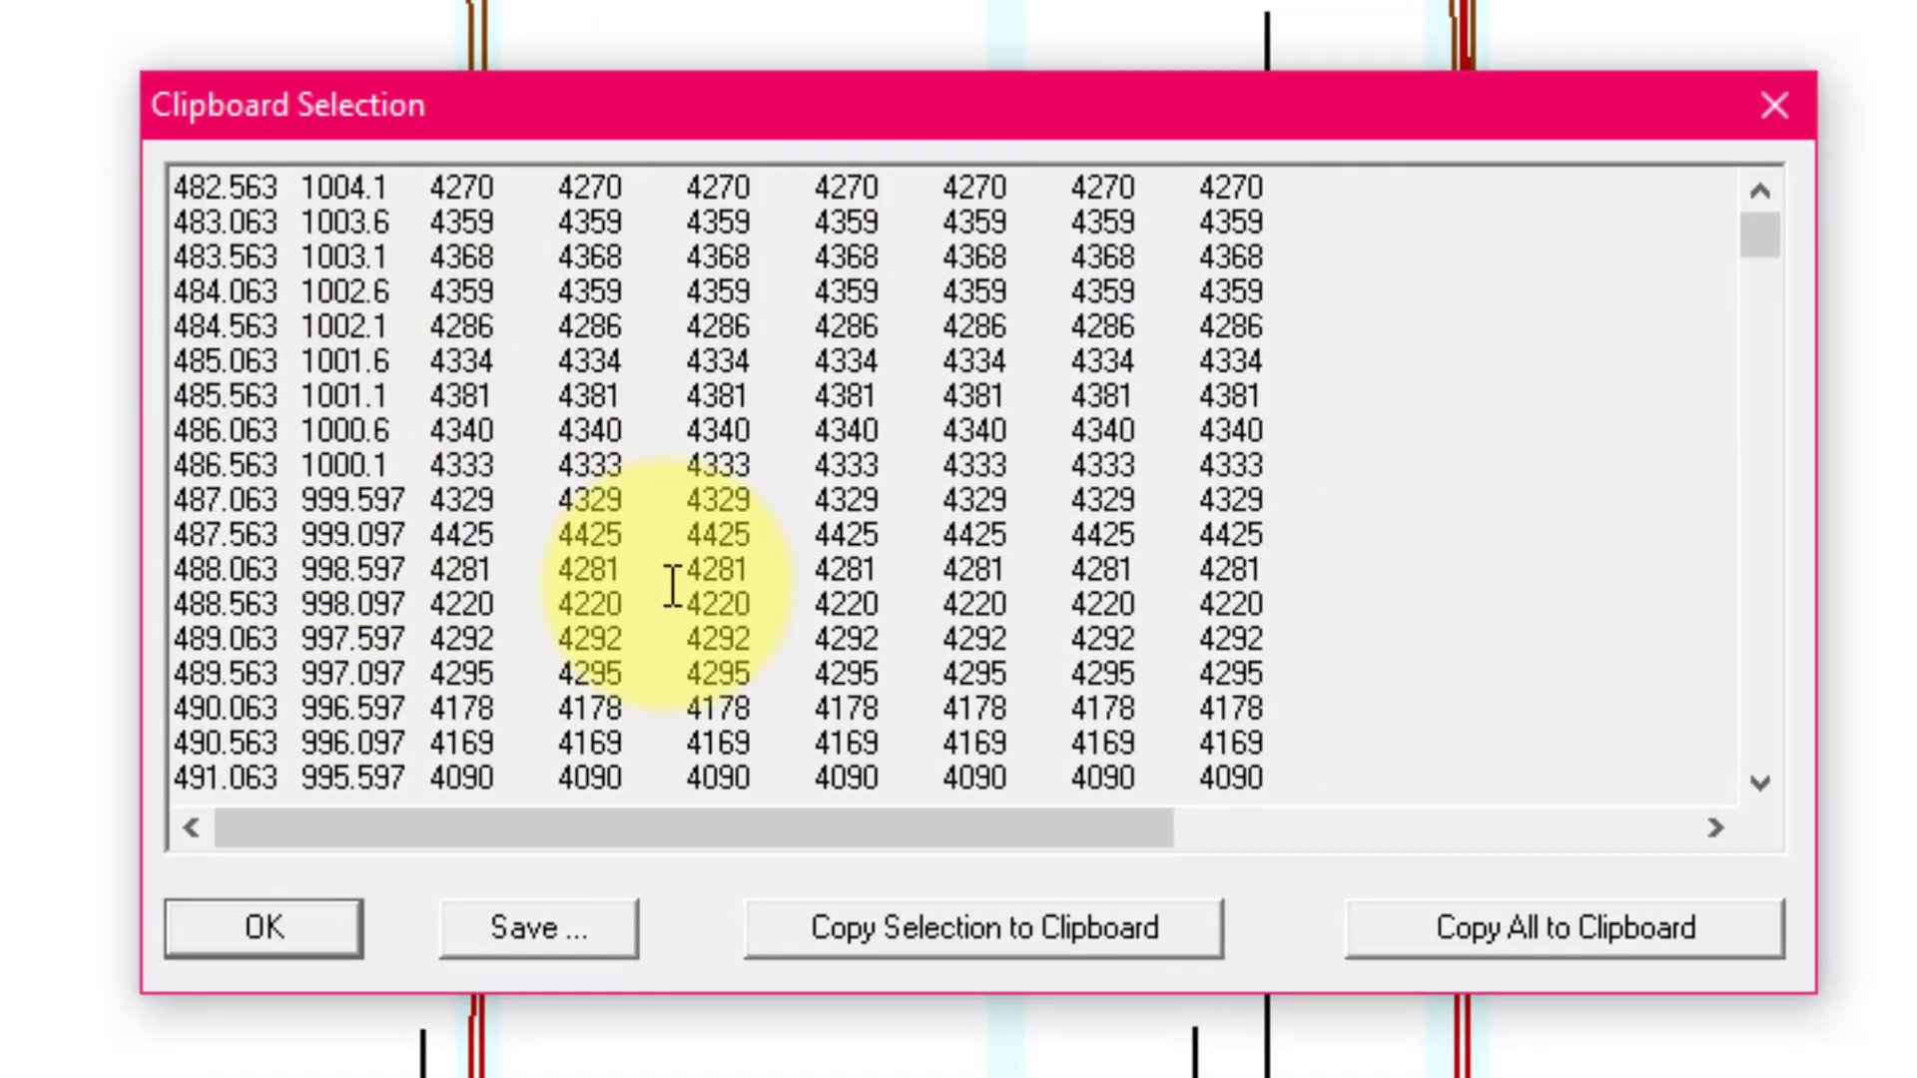
scroll(699, 577, "up", 2)
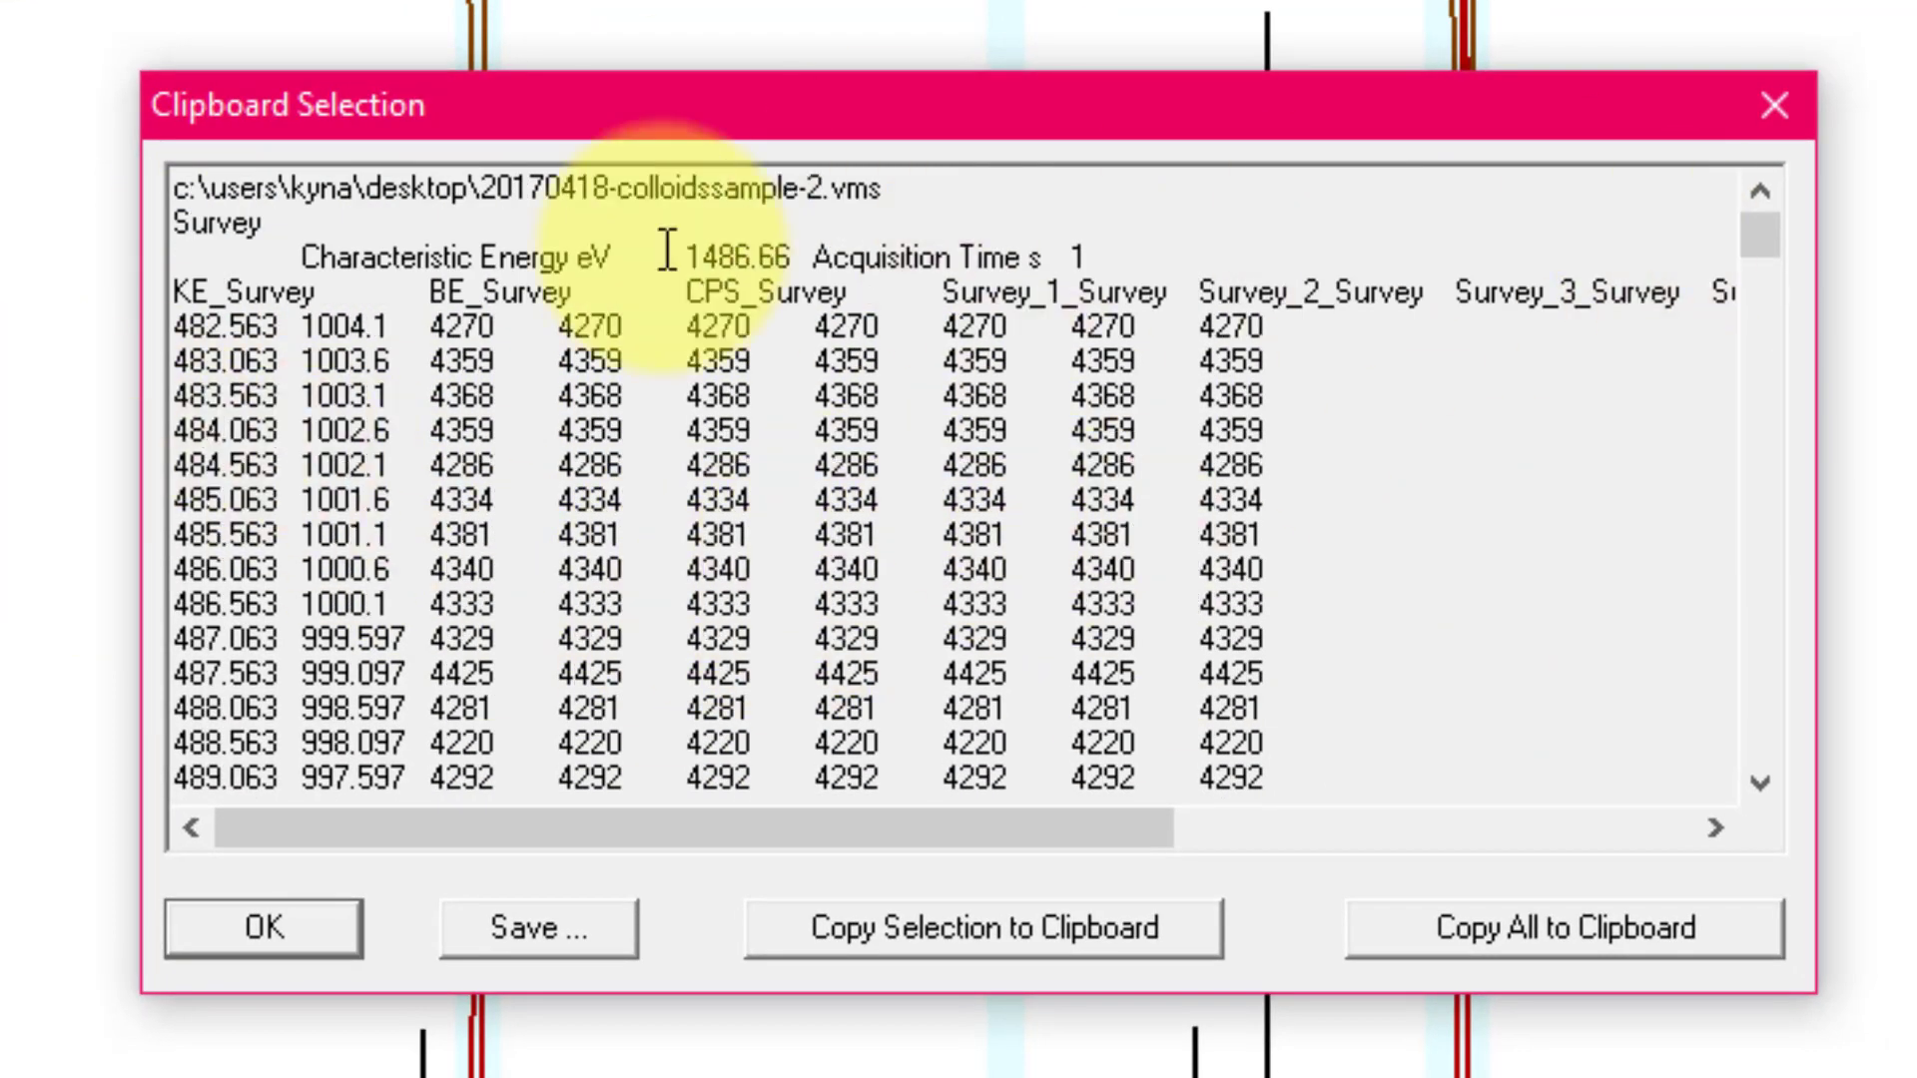
left_click(1500, 938)
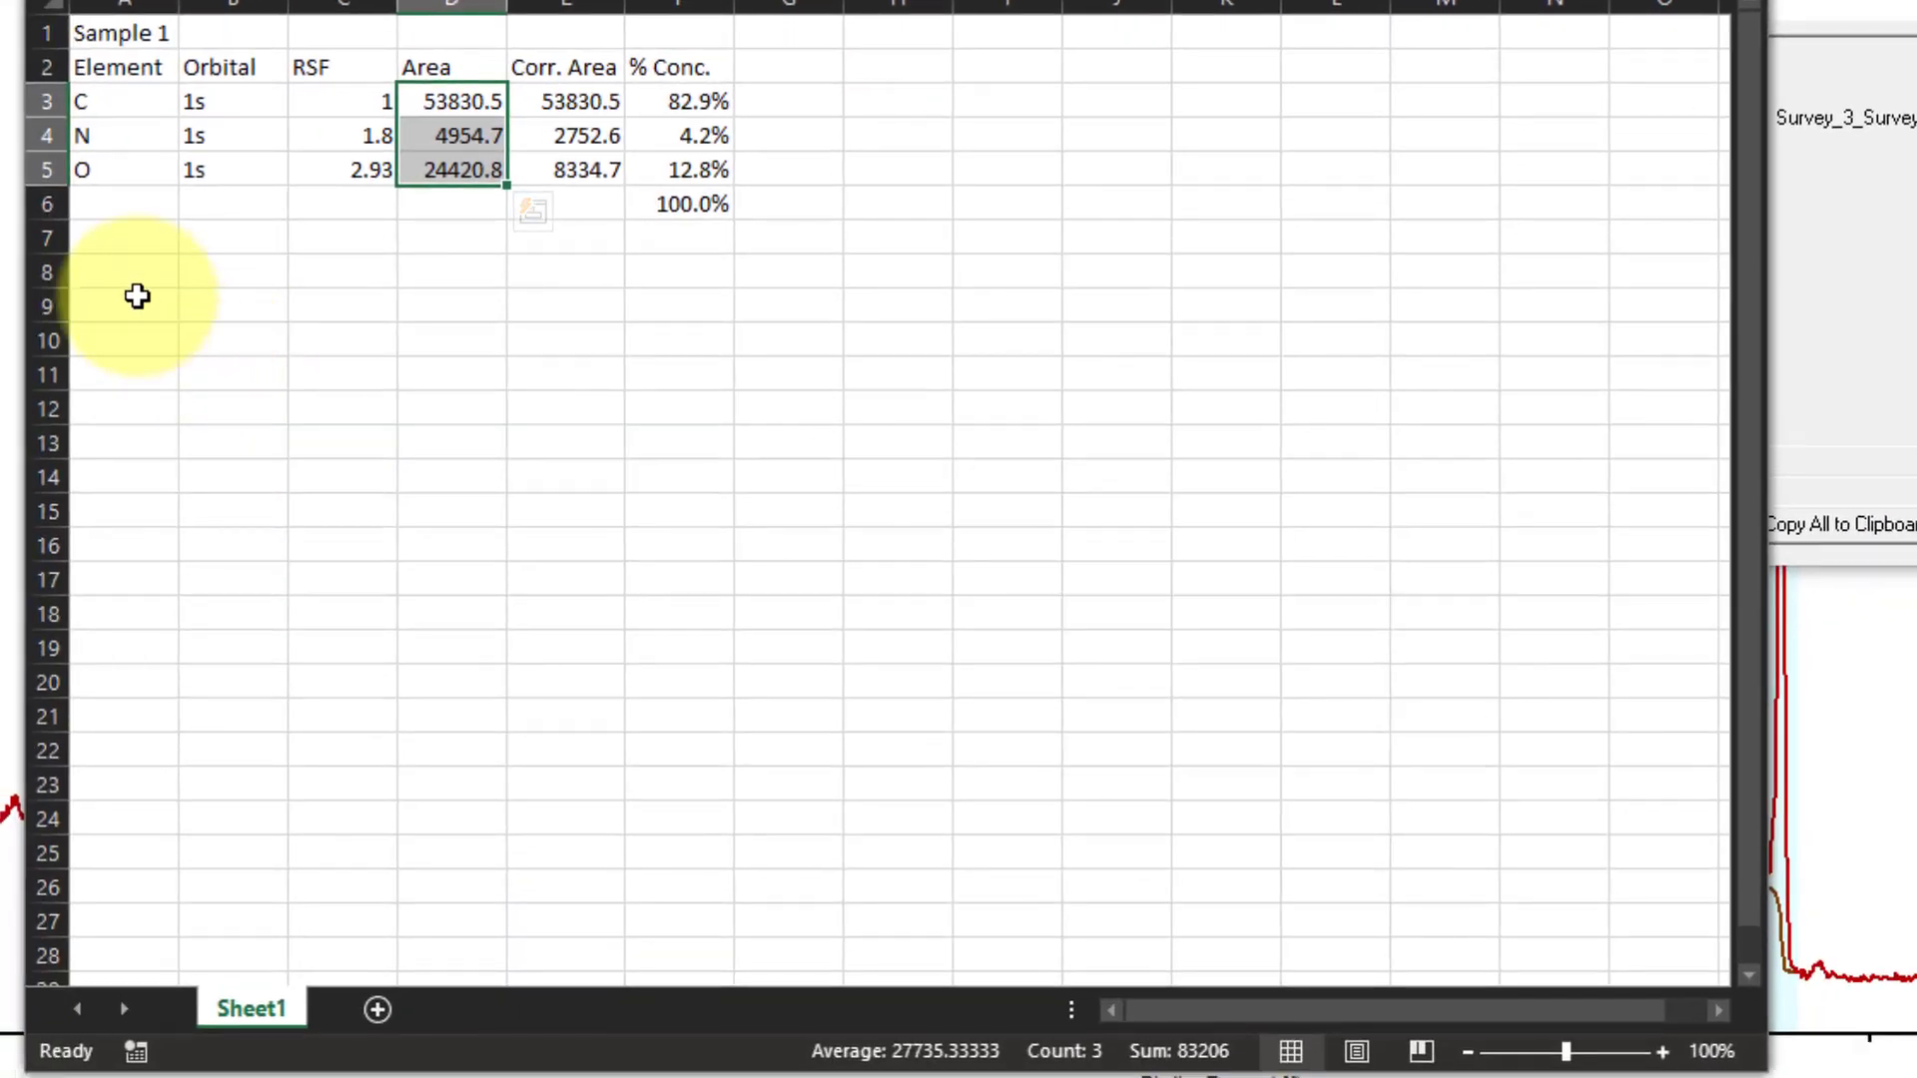
Paste the copied survey data into the Excel sheet starting at cell A9, below the concentration table
left_click(137, 295)
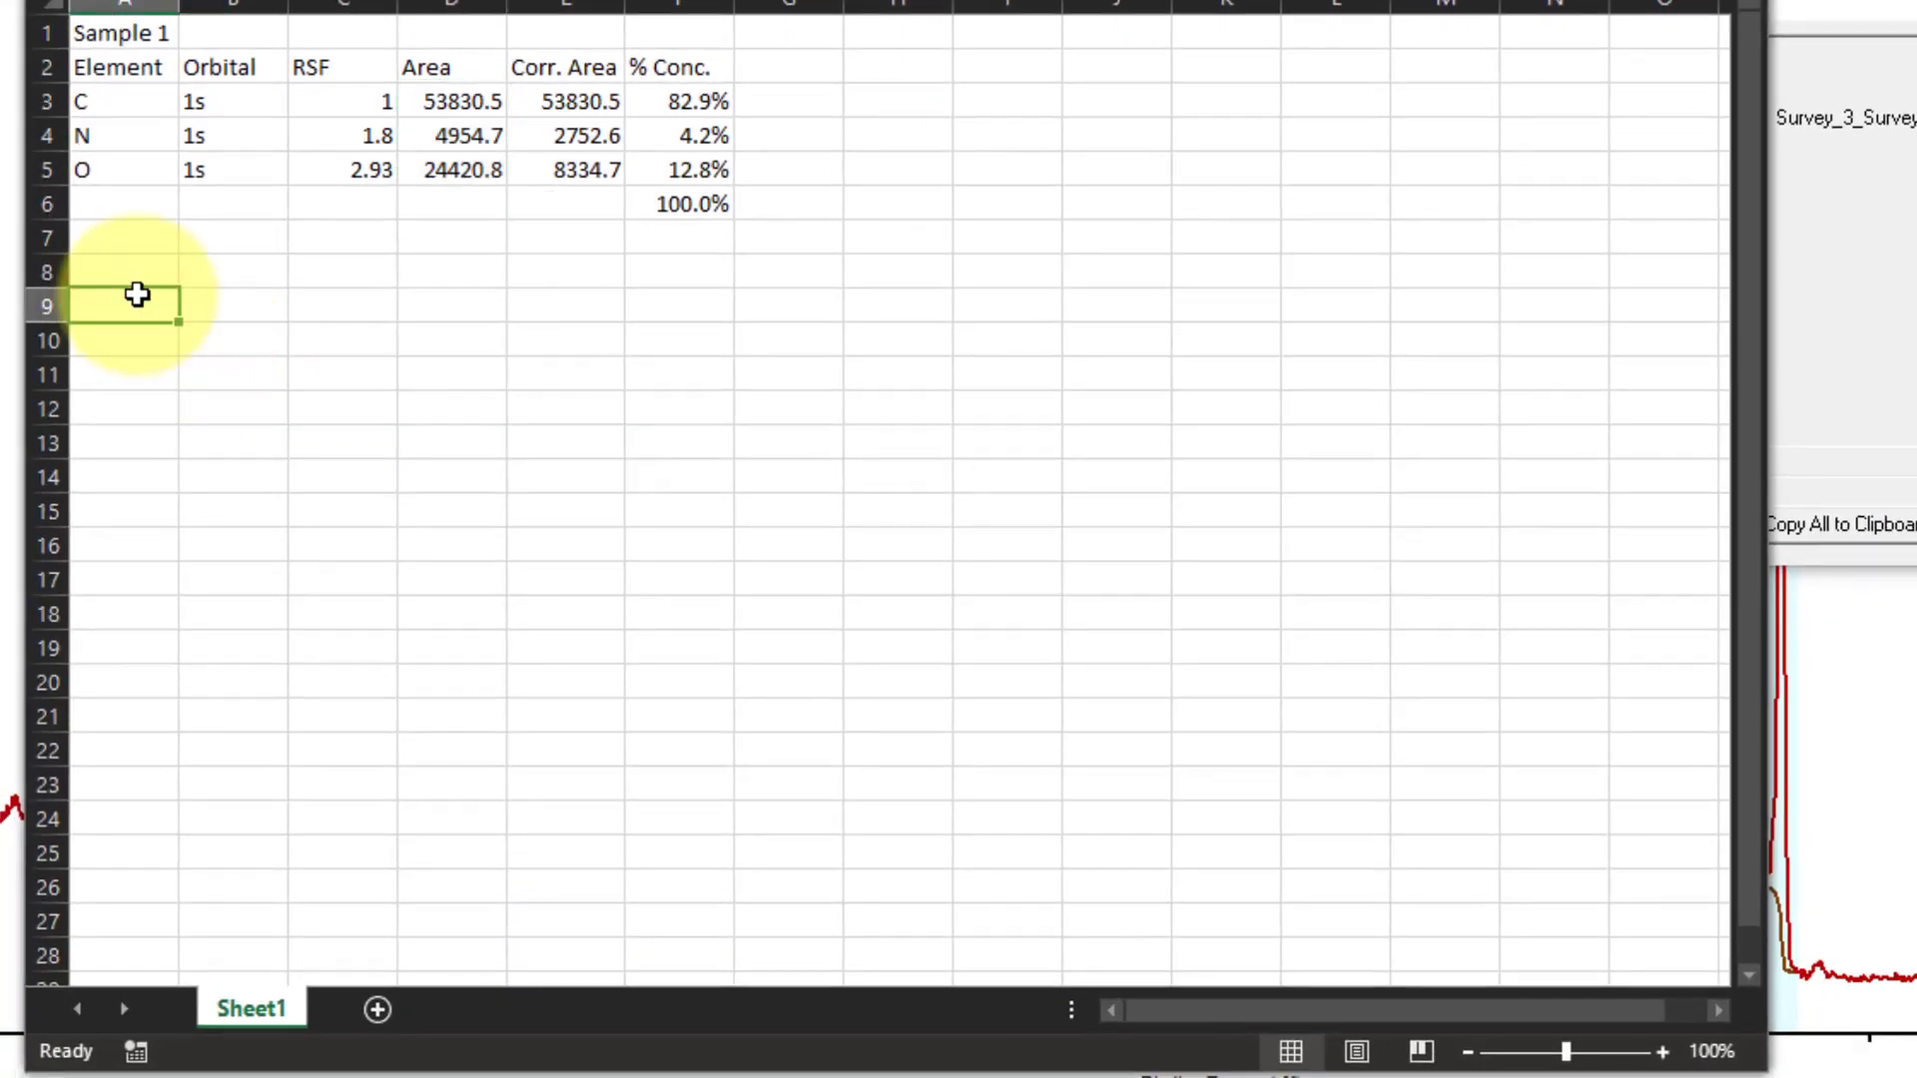
key("ctrl+v")
scroll(549, 389, "down", 3)
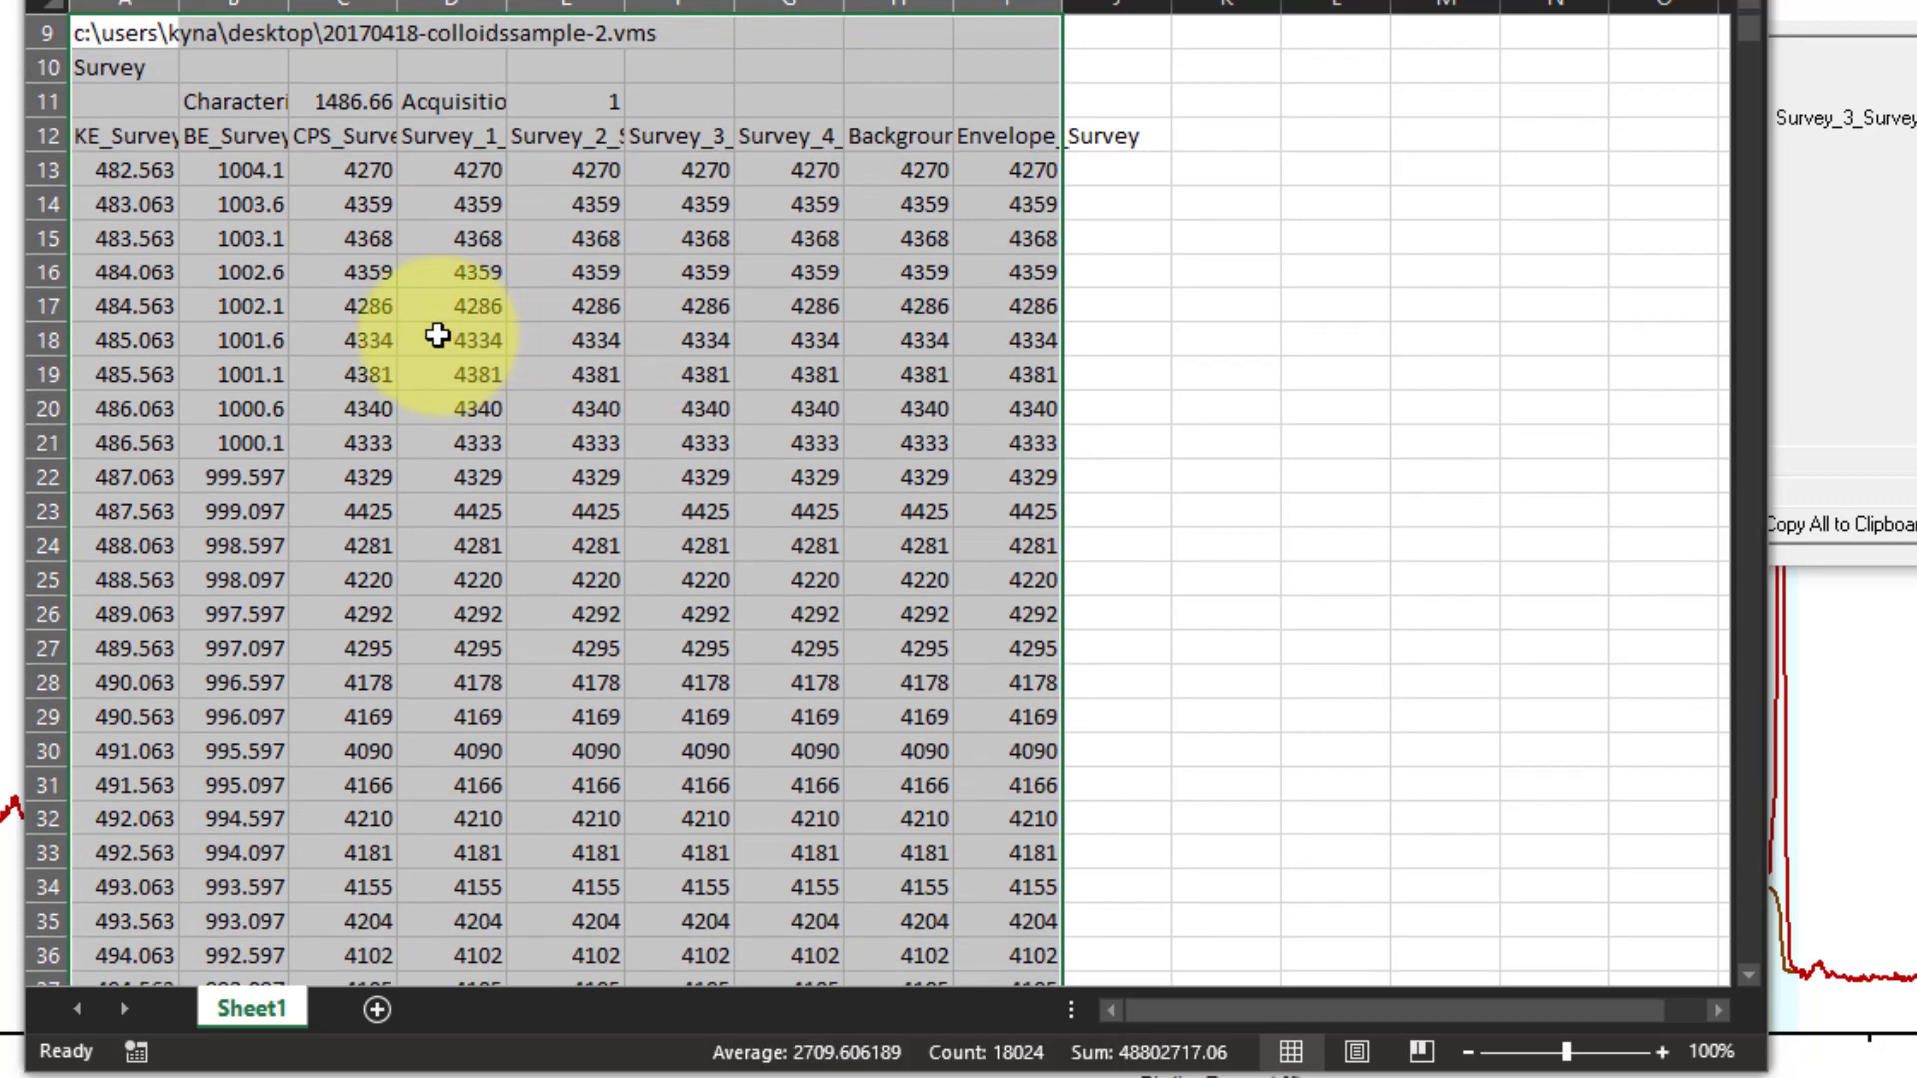
scroll(299, 320, "up", 1)
scroll(160, 300, "down", 1)
Examine the pasted columns for kinetic energy, binding energy, CPS, the four survey components, background and envelope
left_click(140, 135)
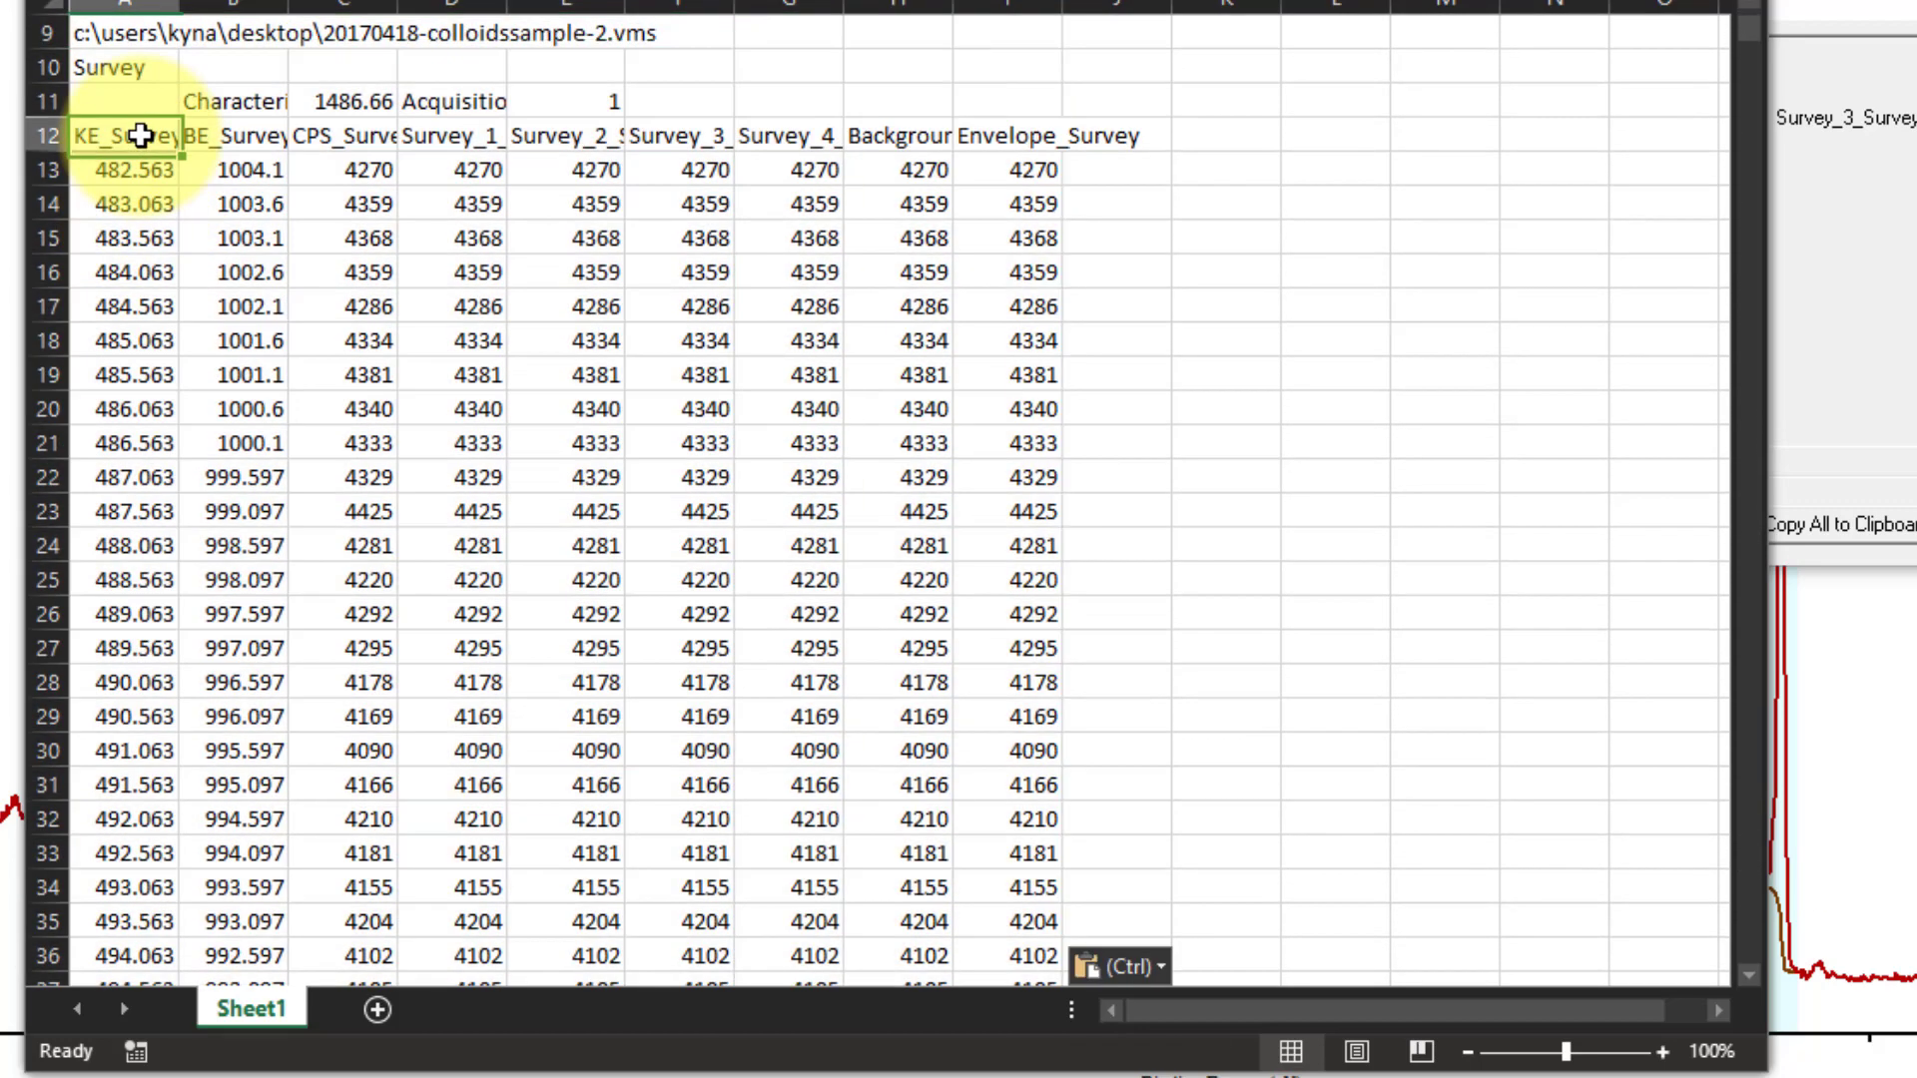
left_click_drag(140, 135, 115, 276)
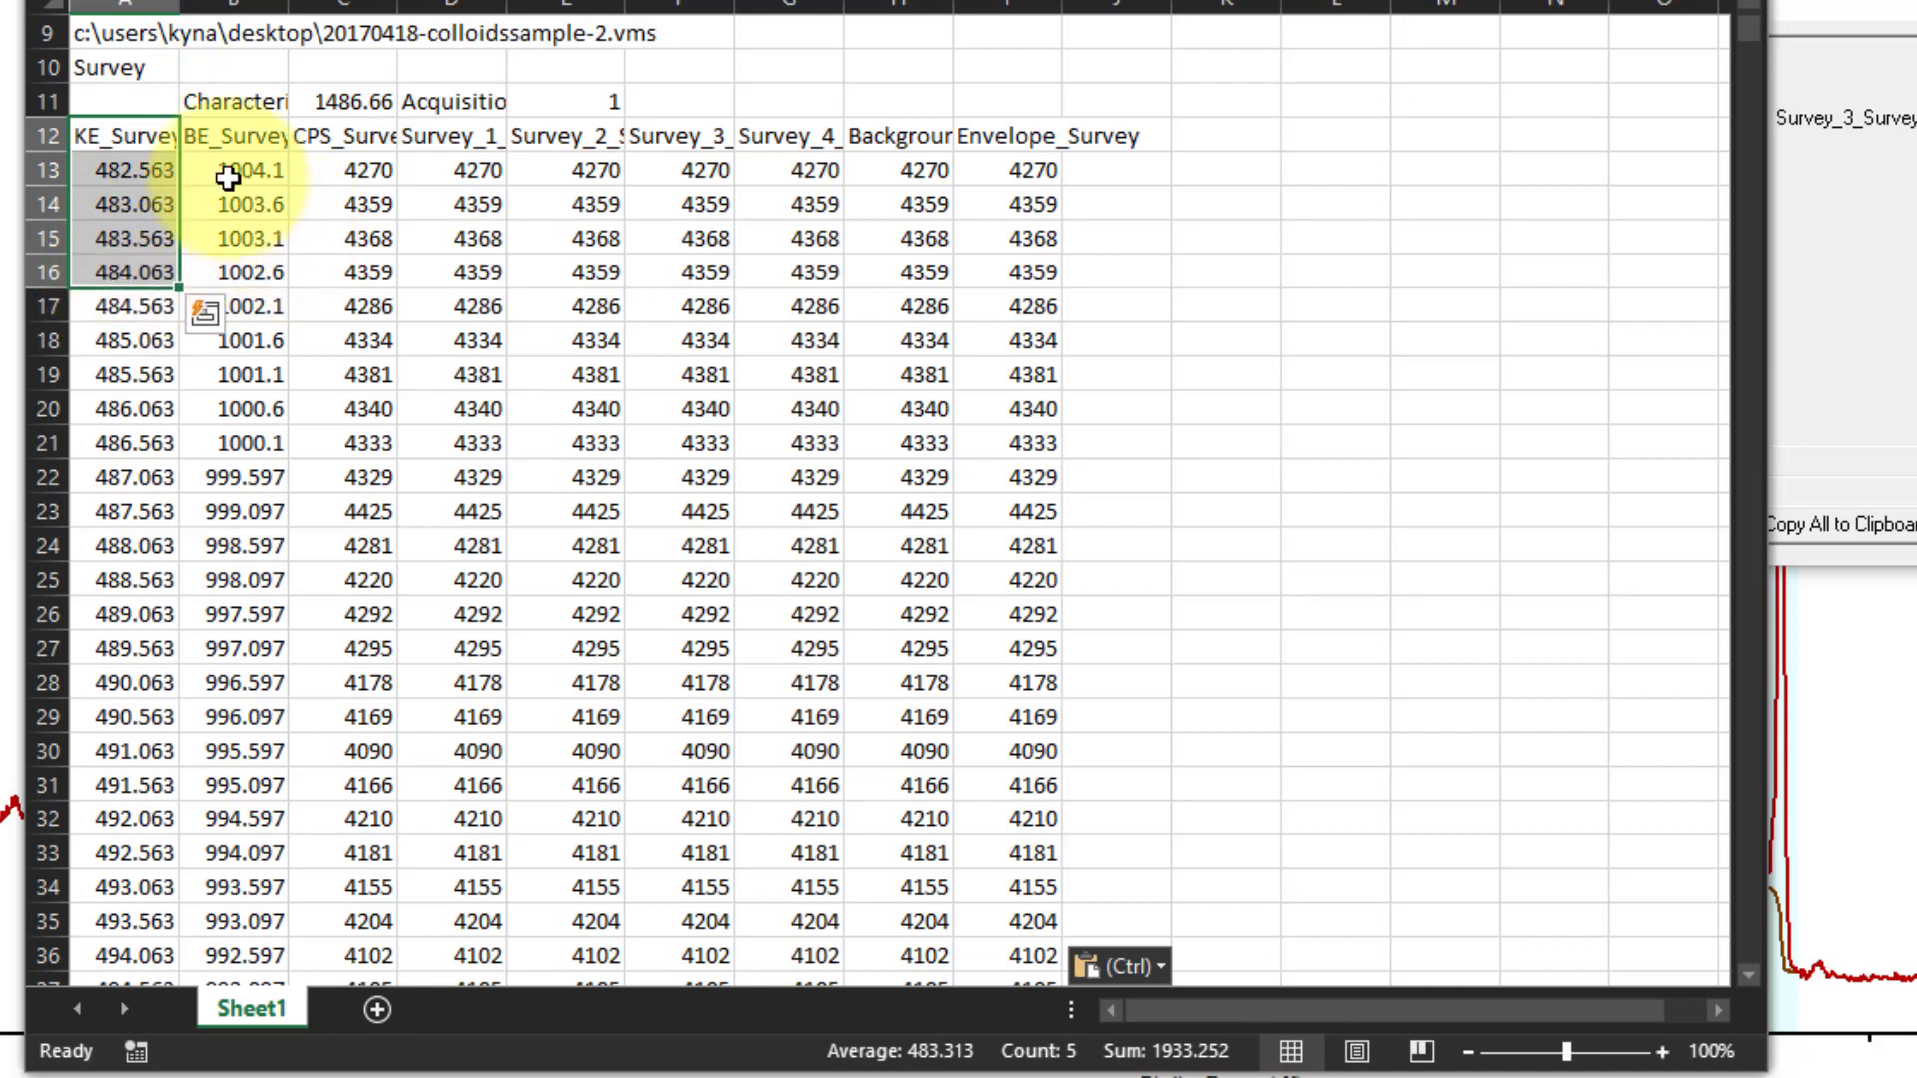
mouse_move(272, 171)
left_mouse_down()
mouse_move(223, 265)
mouse_move(241, 175)
left_mouse_up()
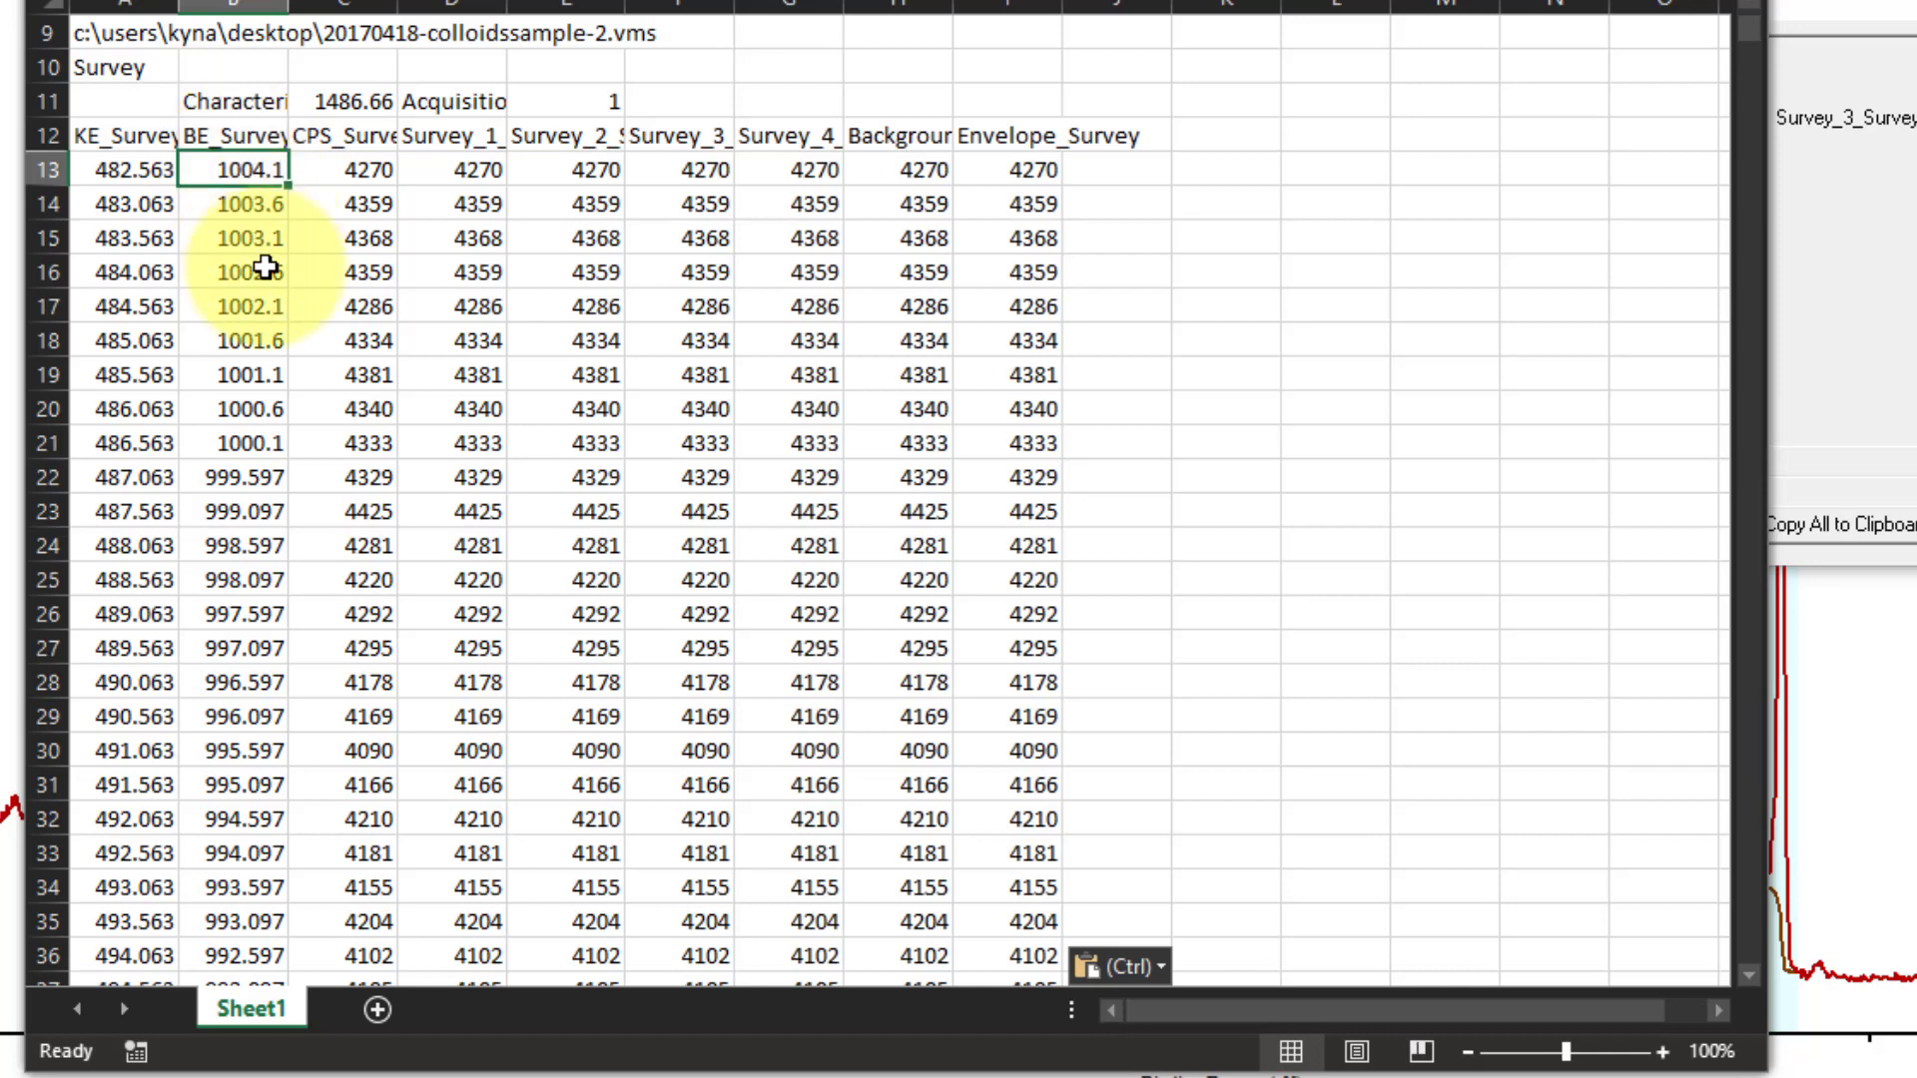
left_click_drag(244, 136, 236, 407)
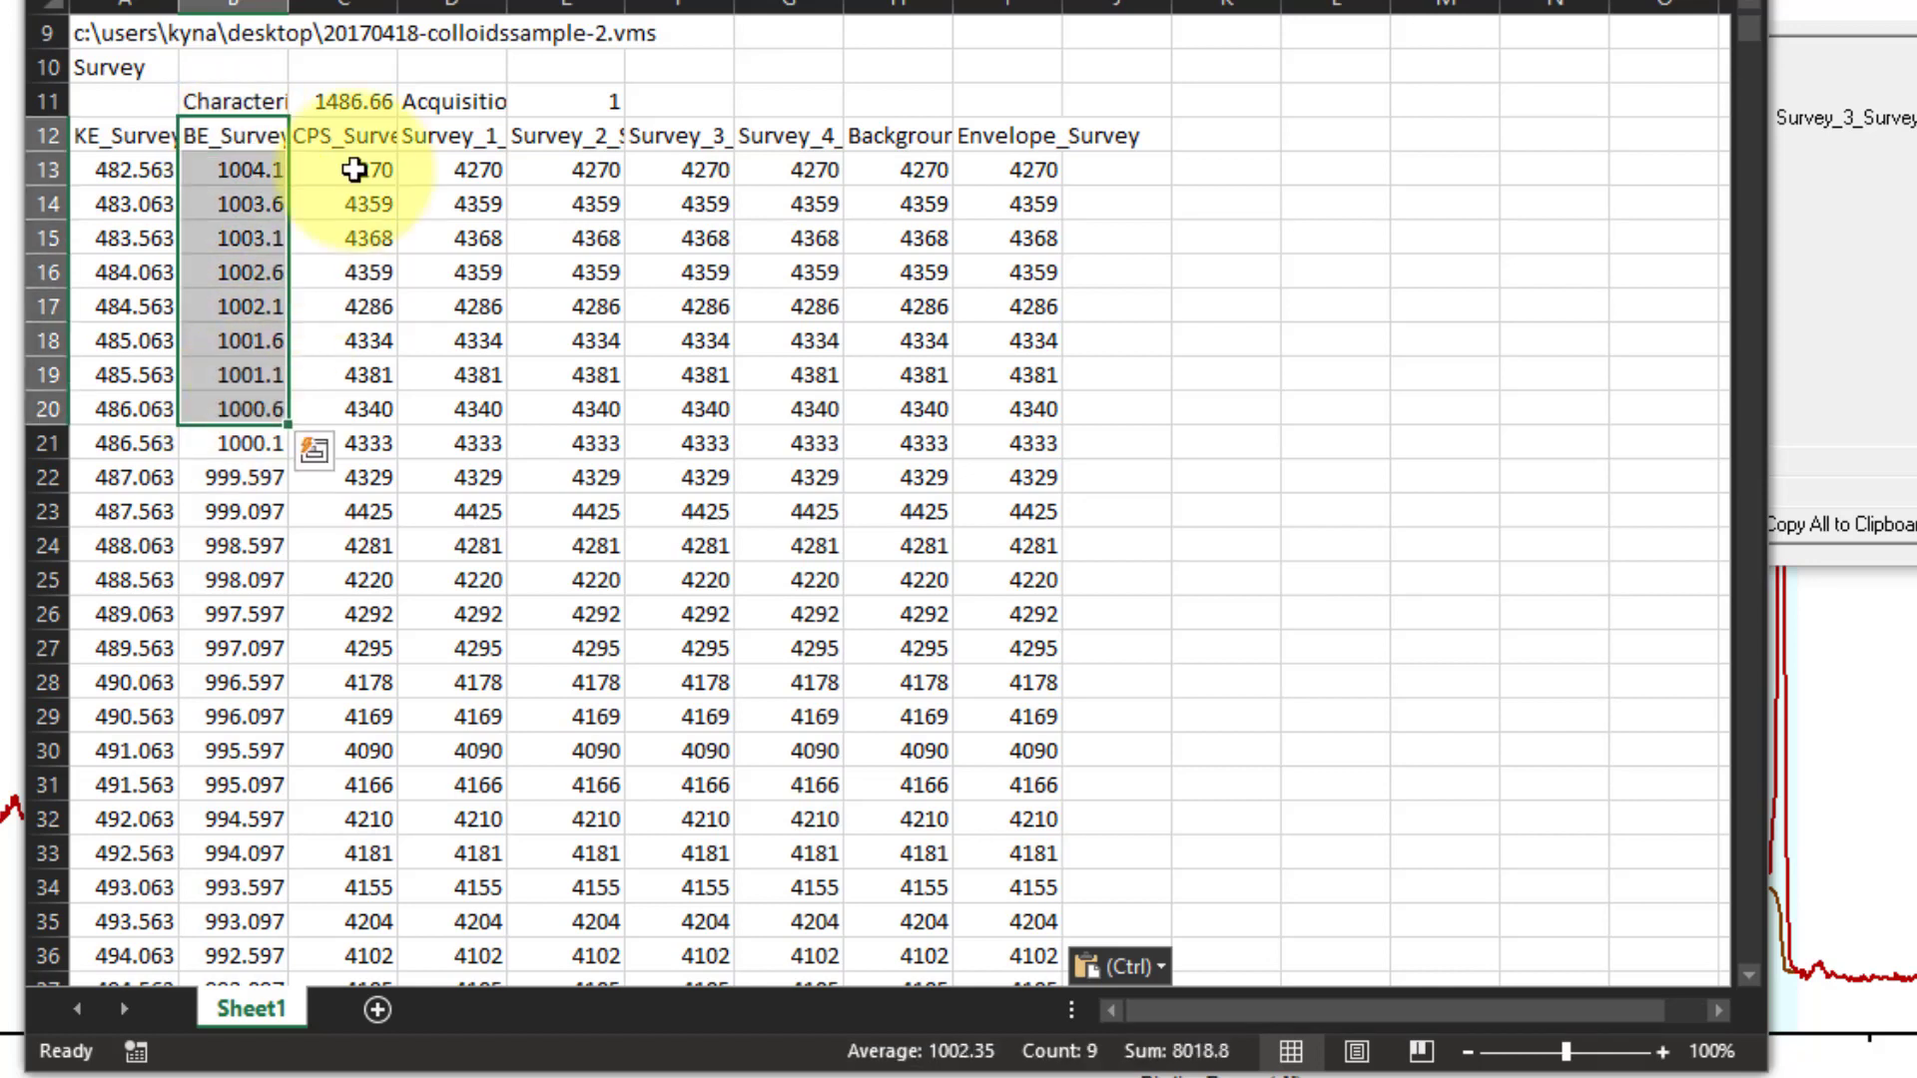
left_click_drag(361, 134, 334, 384)
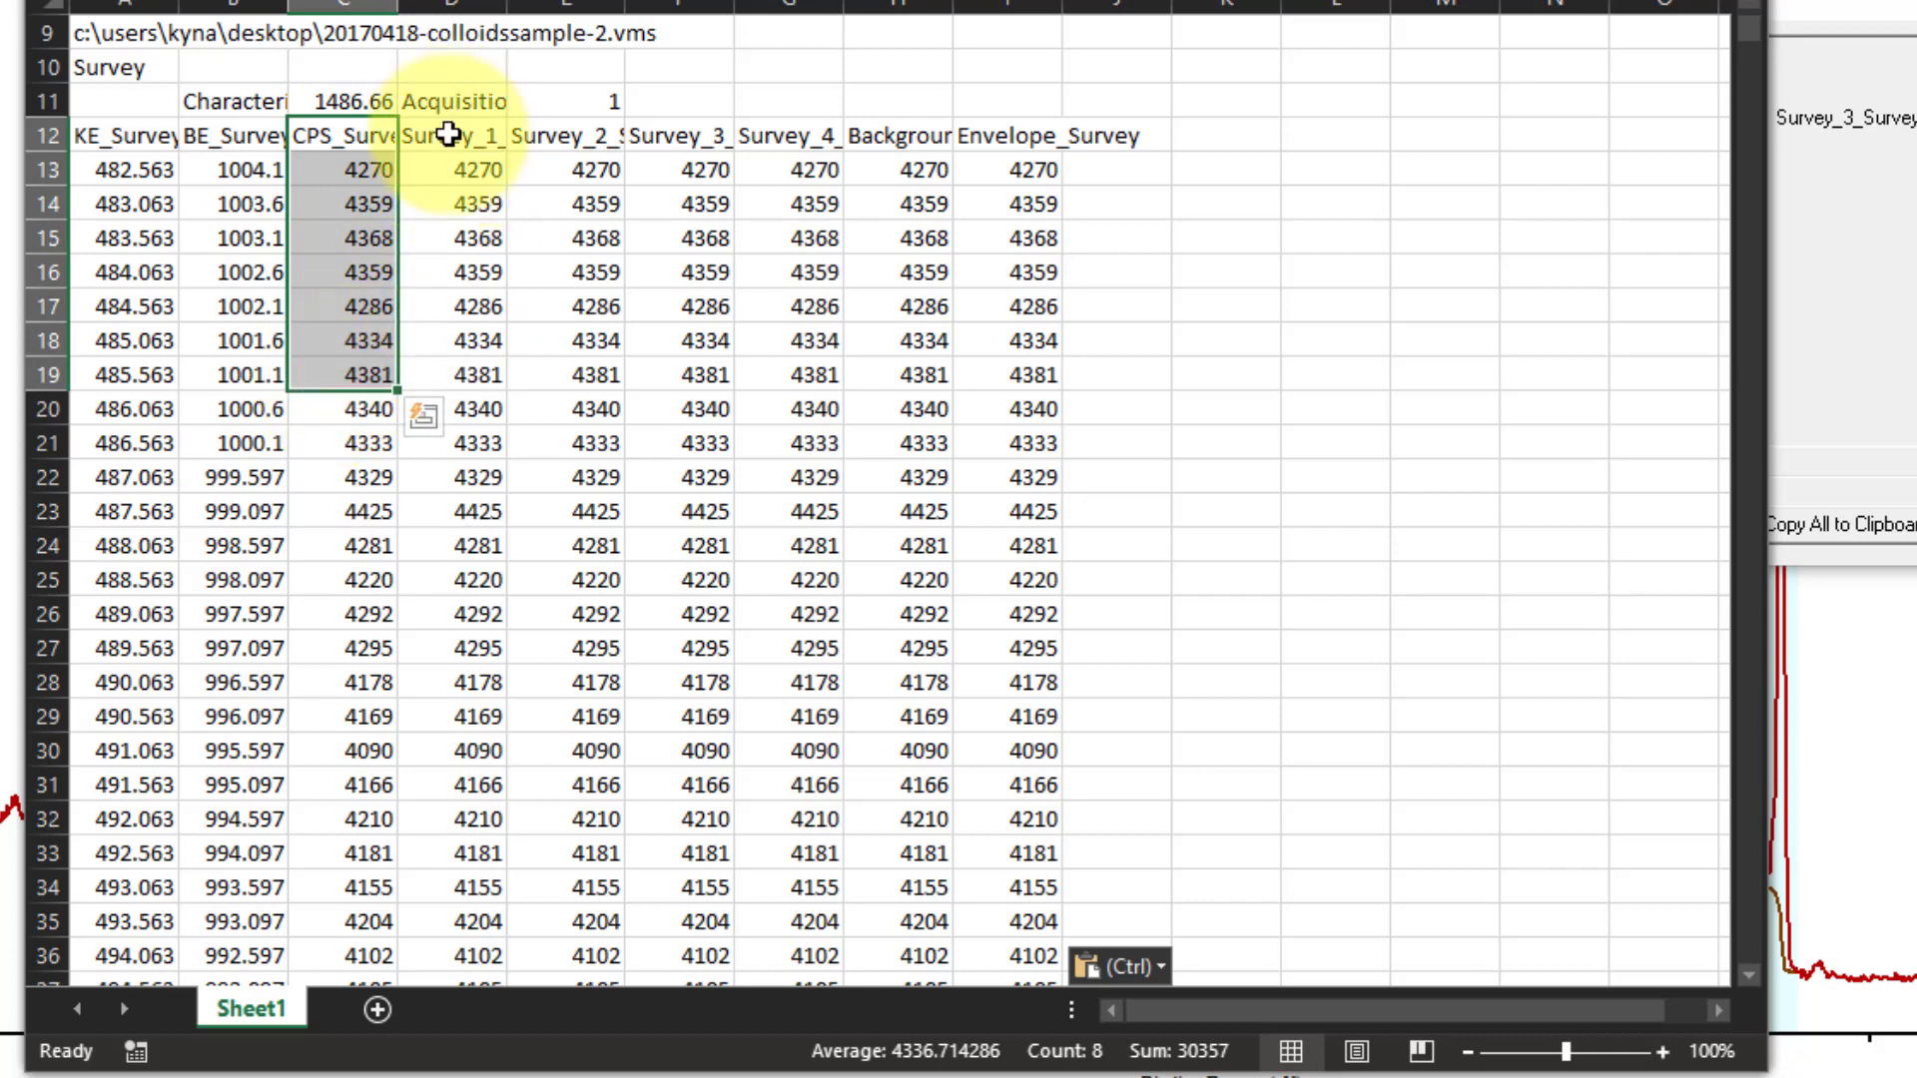
left_click_drag(440, 134, 1005, 548)
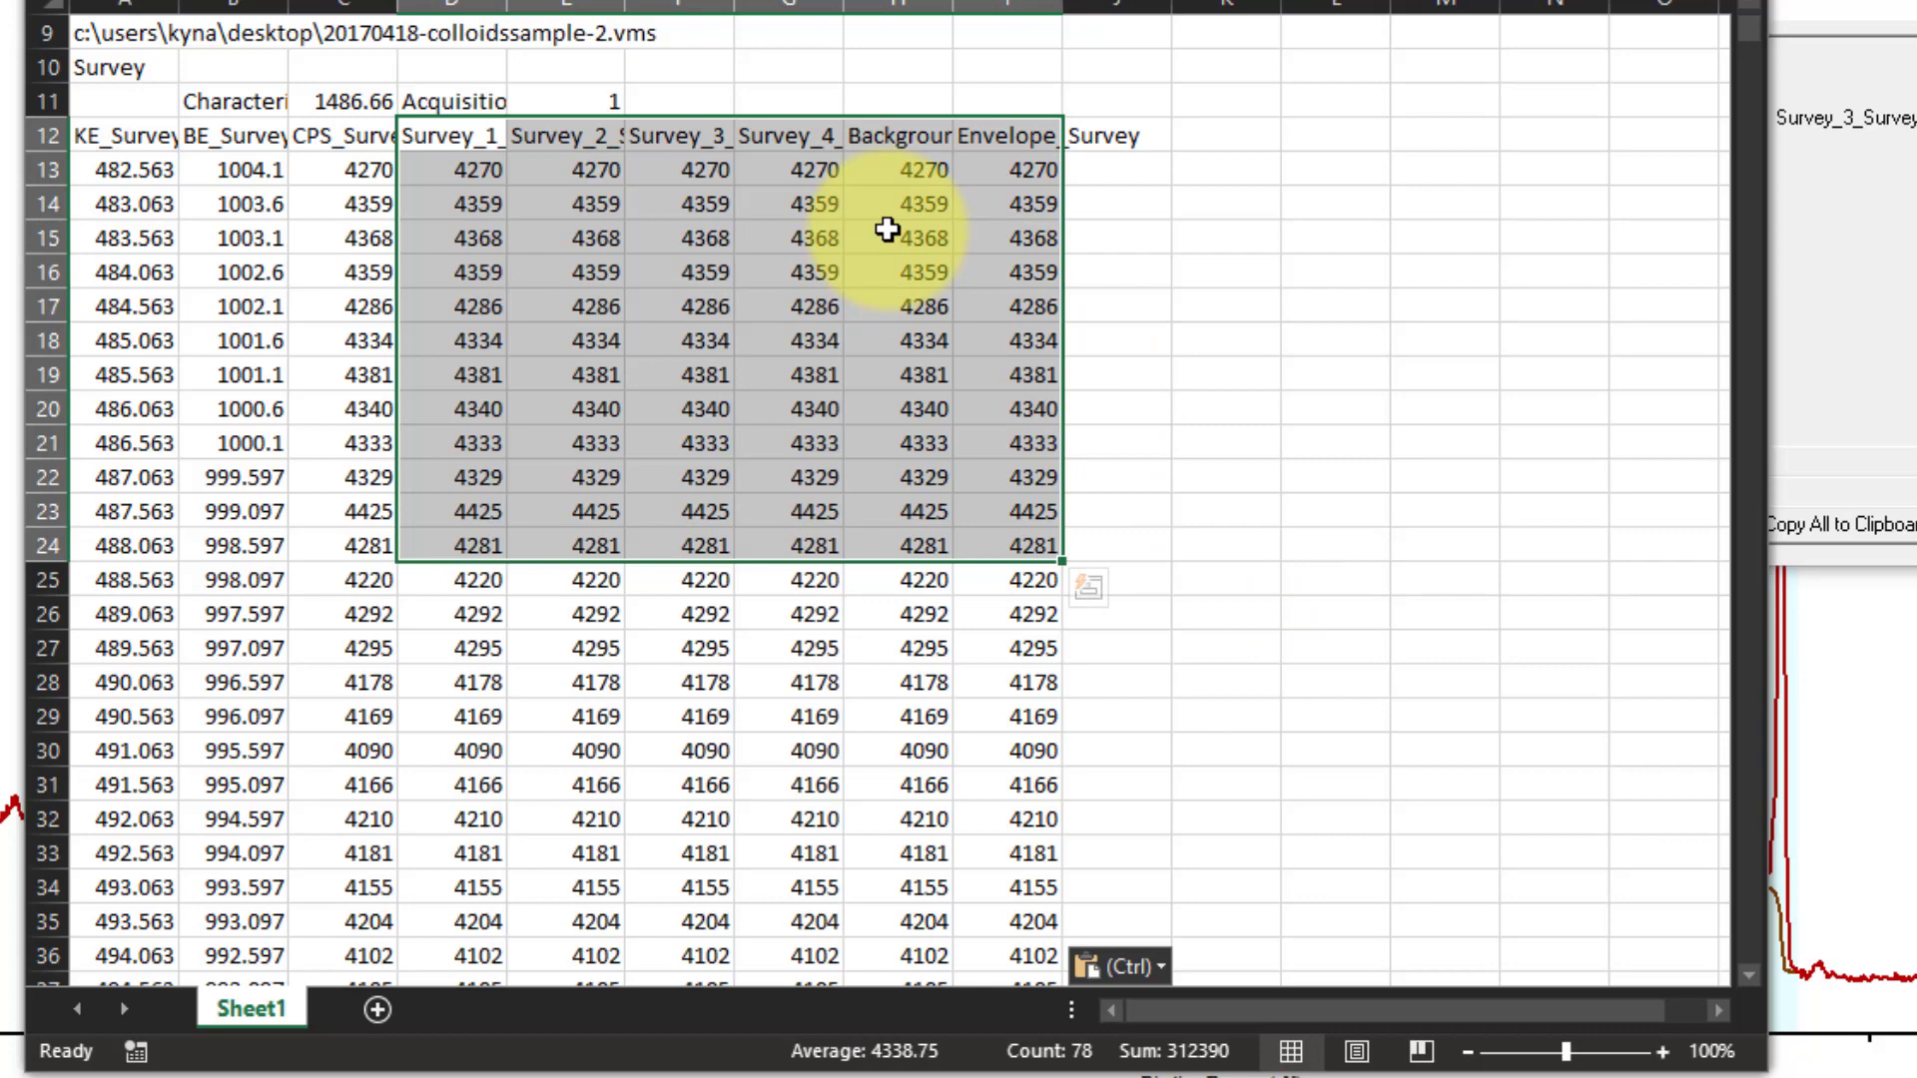
scroll(888, 230, "down", 3)
scroll(887, 228, "up", 6)
scroll(885, 240, "down", 1)
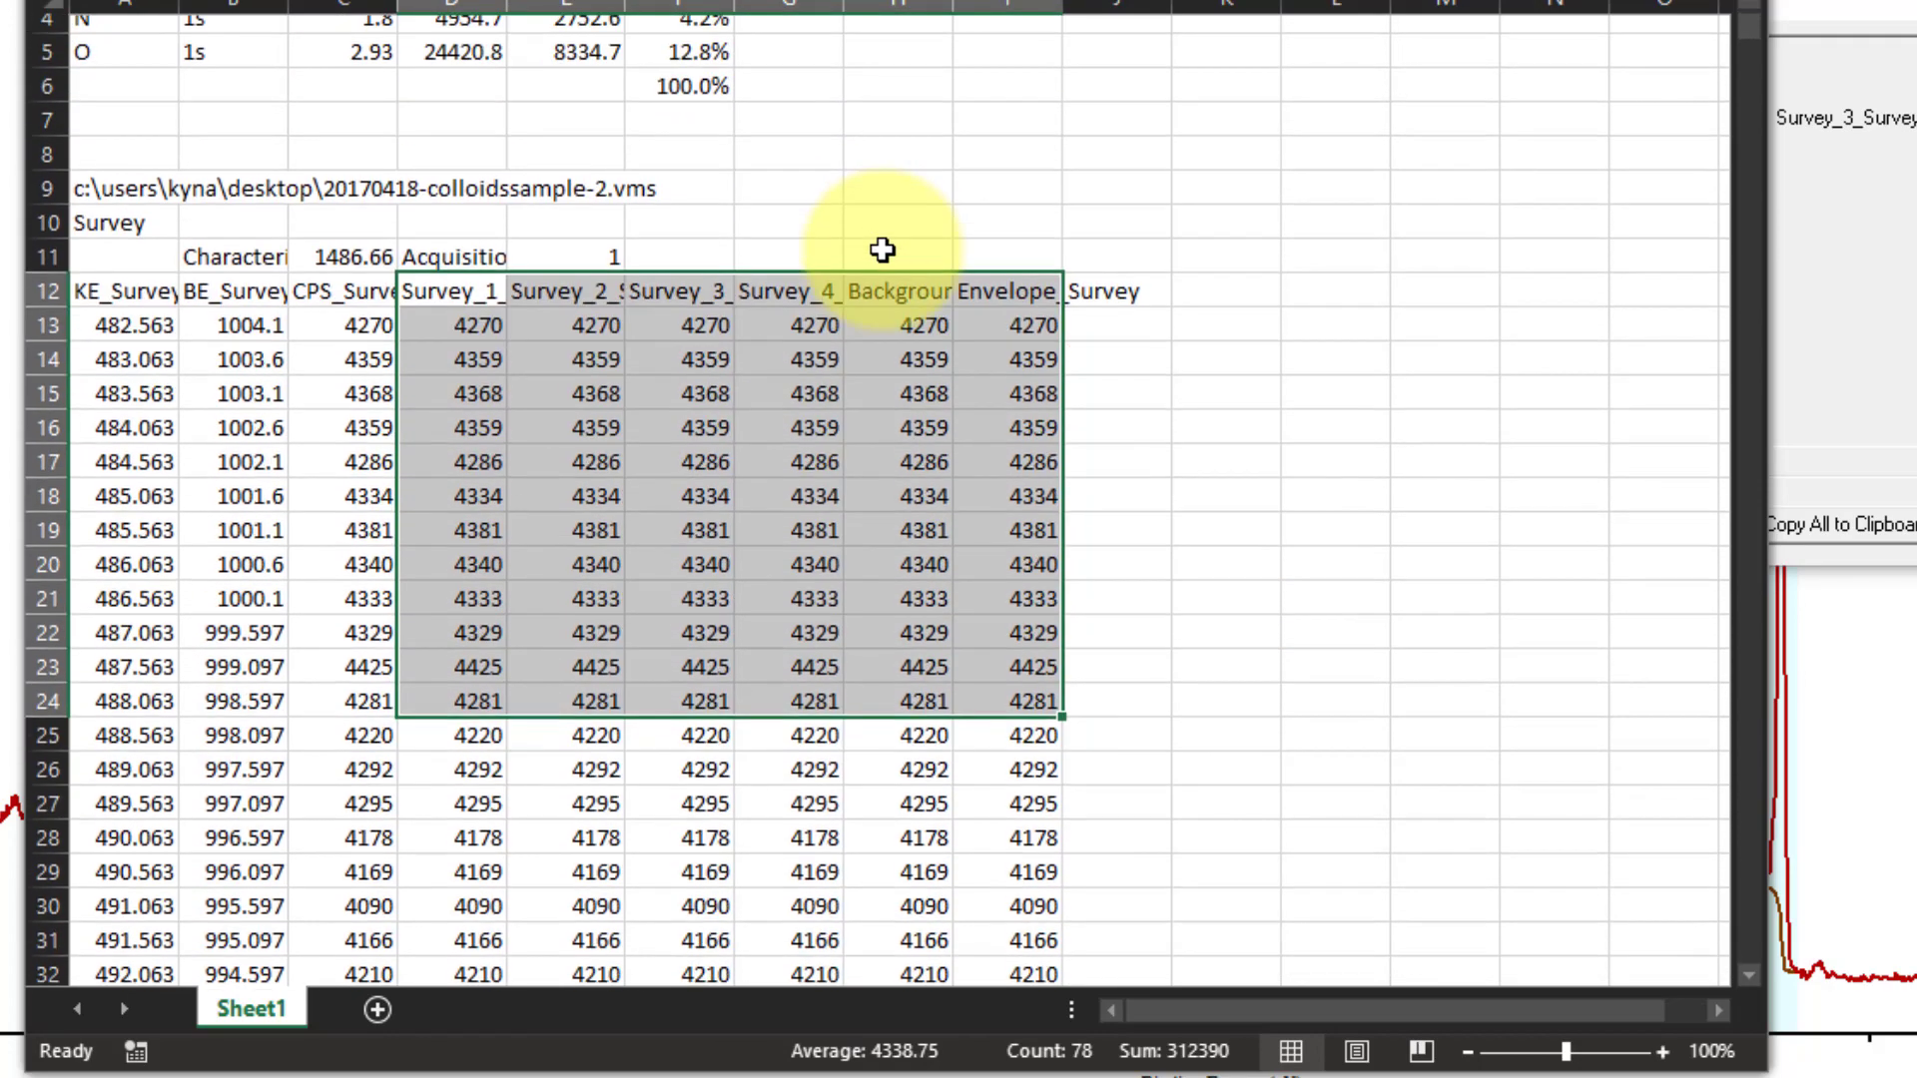
scroll(883, 249, "down", 1)
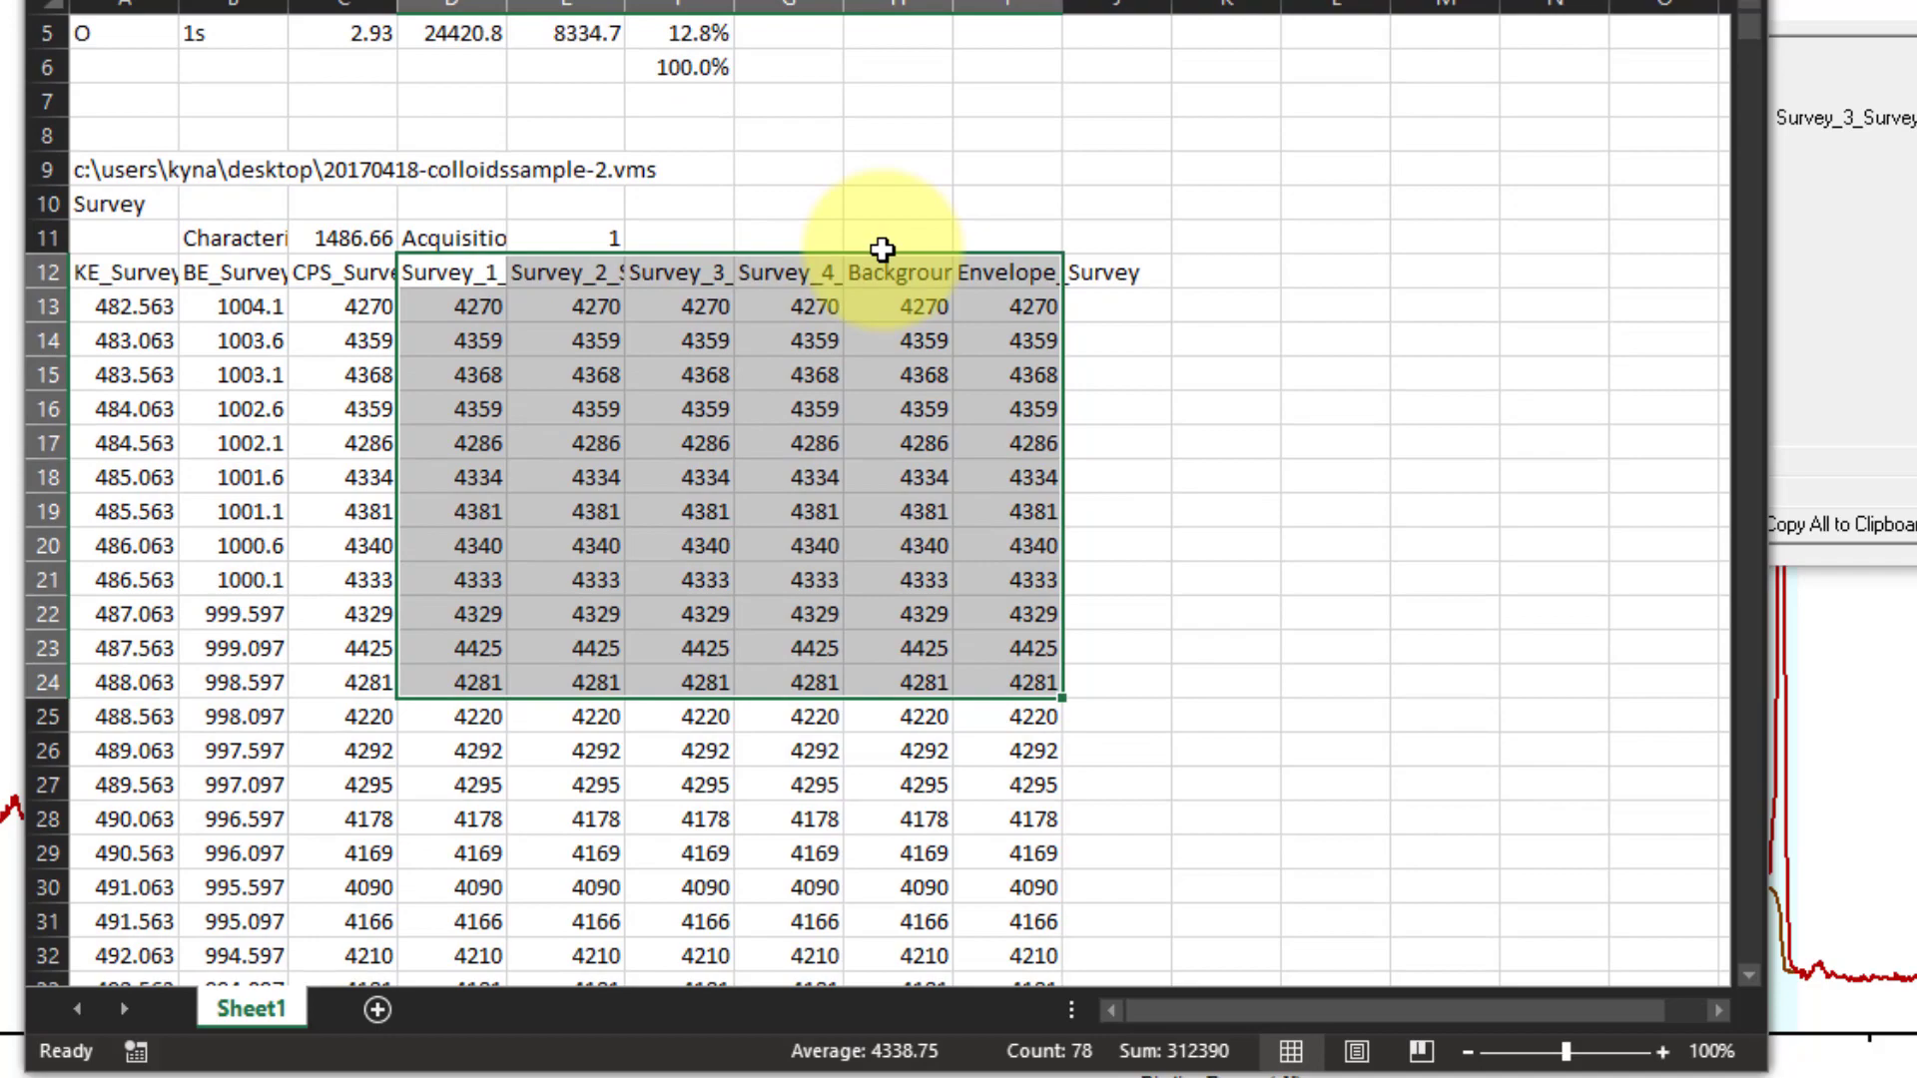
scroll(912, 238, "up", 2)
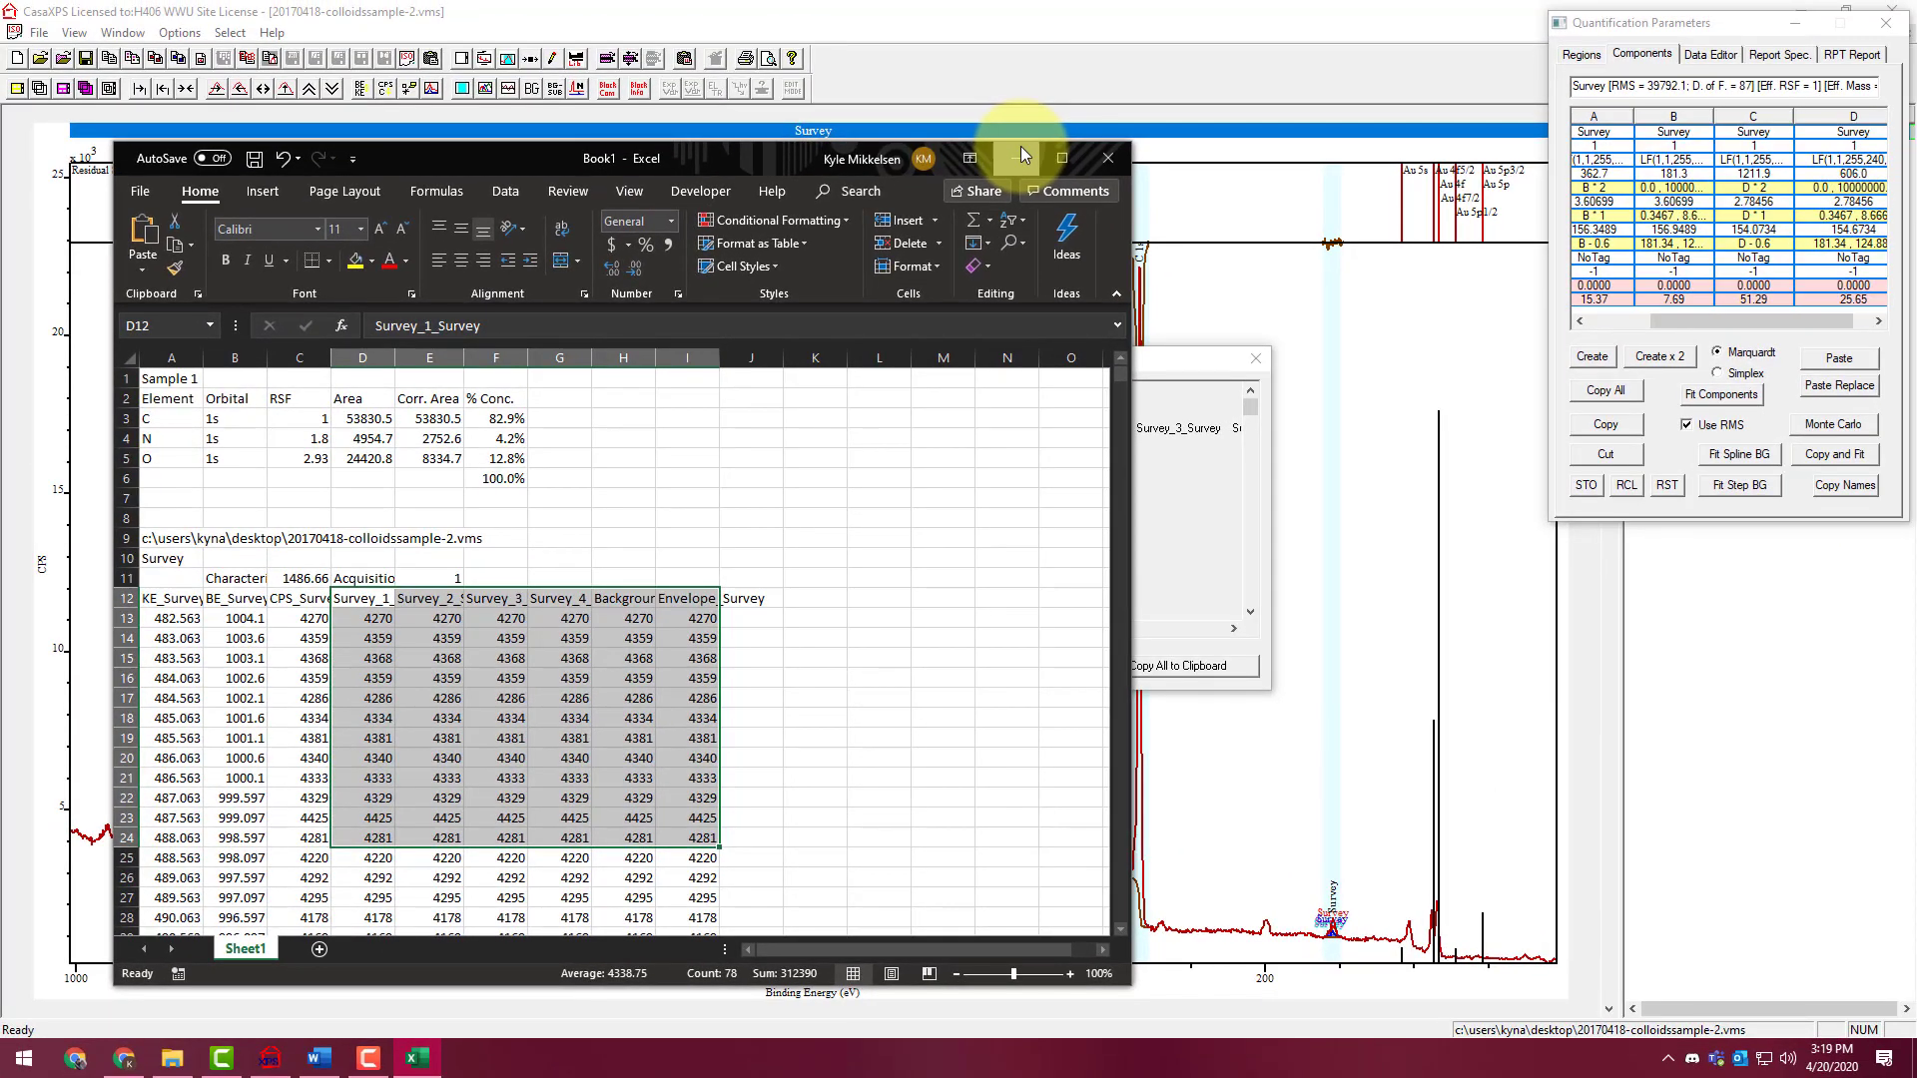
Minimize the Excel workbook to return to CasaXPS and dismiss the Clipboard Selection dialog
left_click(1021, 146)
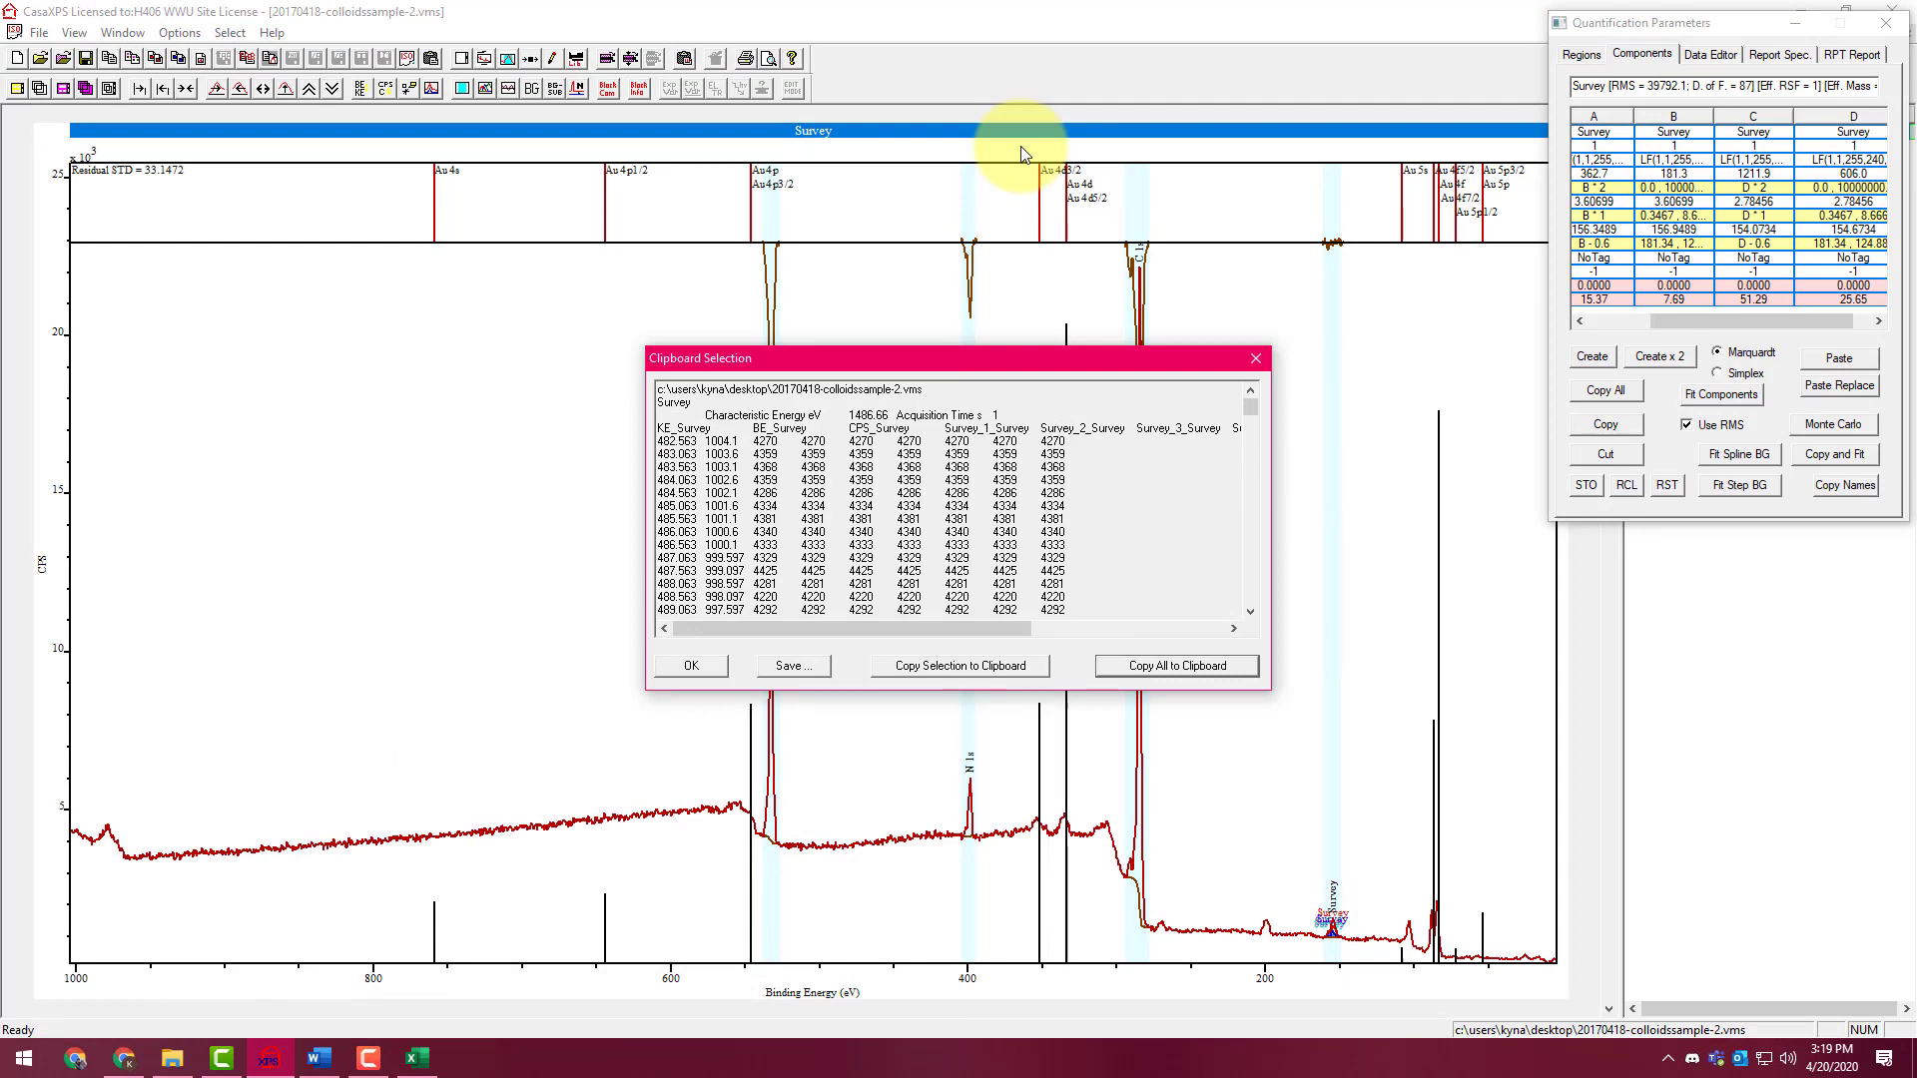
left_click(681, 668)
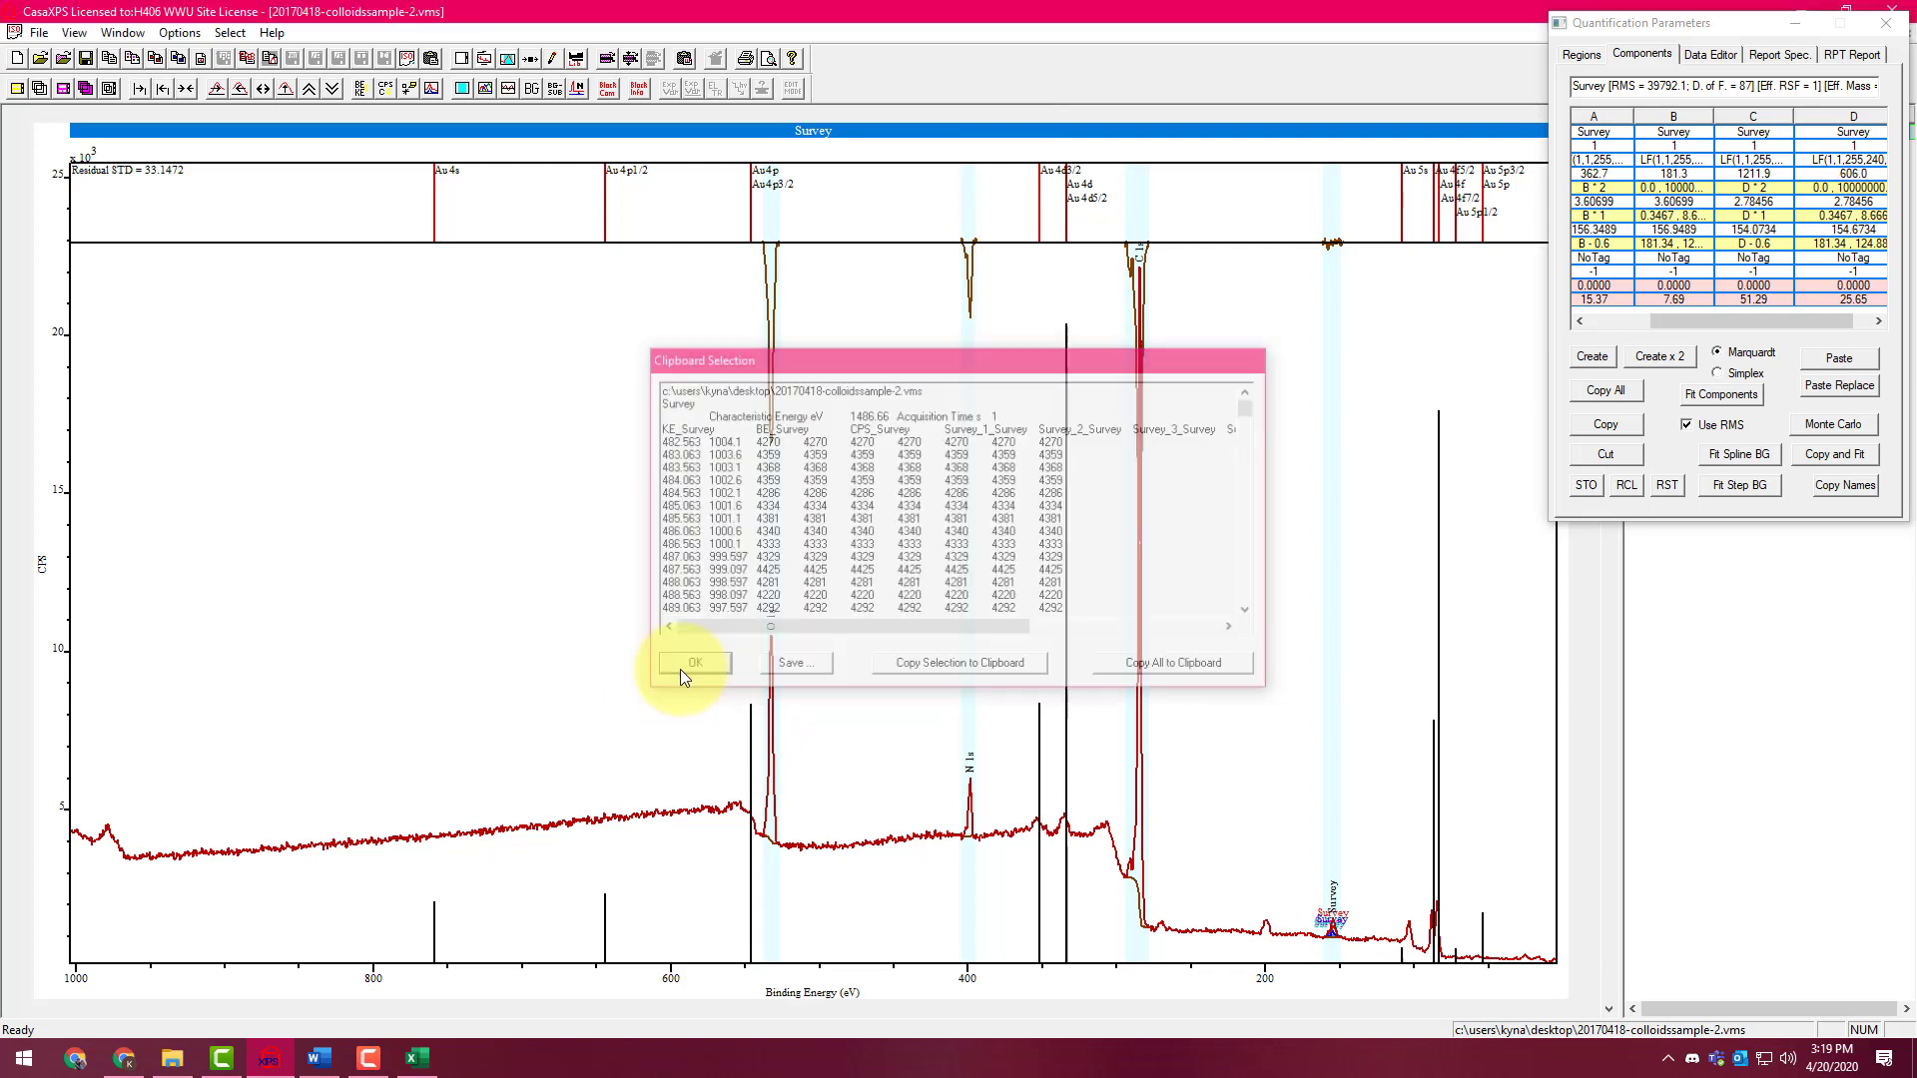